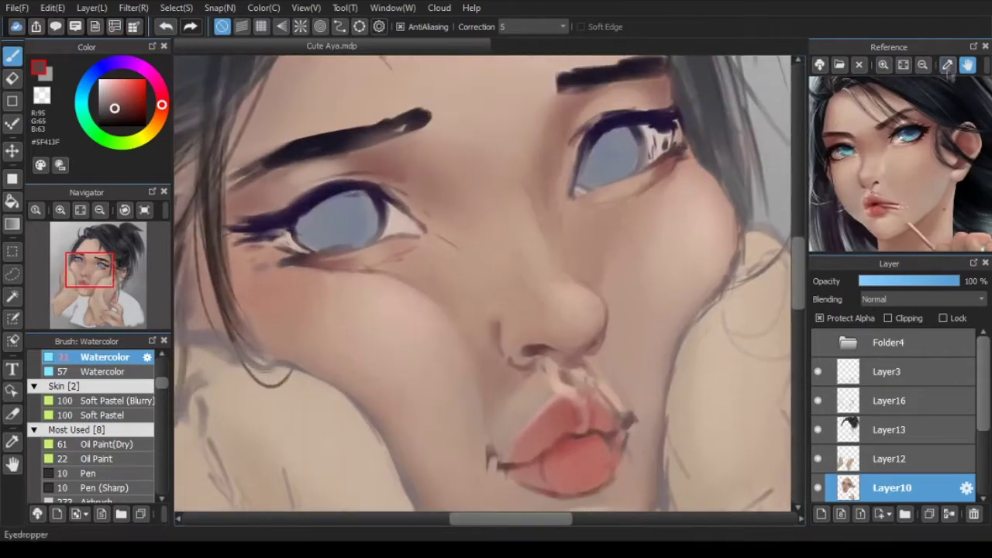
Step: Paint cyan highlights low in both irises and begin the dark pupils, using colours sampled from the reference portrait's eyes
{"action": "left_click_drag", "start_coordinate": [600, 178], "coordinate": [623, 165]}
{"action": "left_click_drag", "start_coordinate": [434, 233], "coordinate": [494, 243]}
{"action": "left_click_drag", "start_coordinate": [401, 250], "coordinate": [387, 252]}
{"action": "scroll", "coordinate": [443, 252], "scroll_direction": "down", "scroll_amount": 3}
{"action": "left_click_drag", "start_coordinate": [457, 256], "coordinate": [484, 270]}
{"action": "left_click", "coordinate": [905, 131]}
{"action": "scroll", "coordinate": [457, 268], "scroll_direction": "up", "scroll_amount": 2}
{"action": "key", "text": "ctrl+z"}
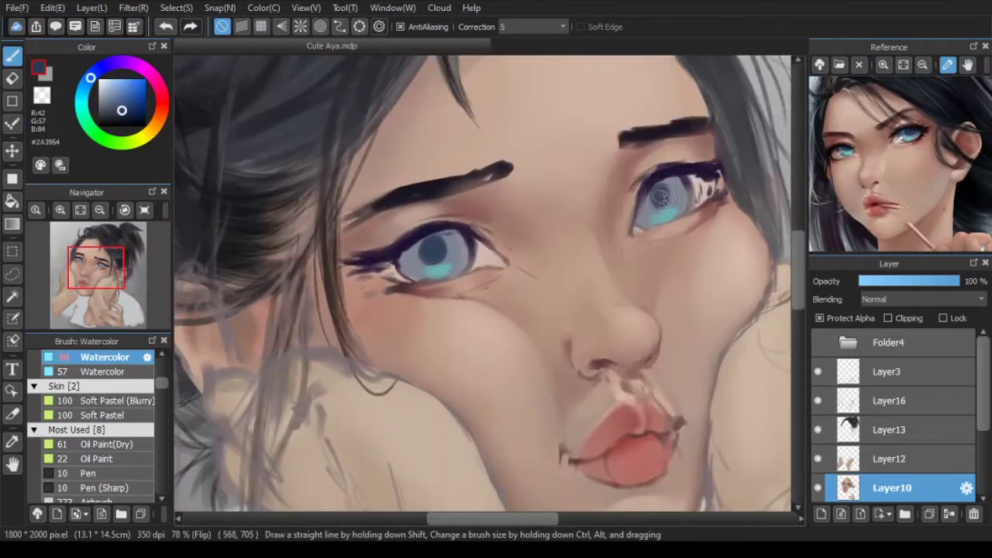
Step: Paint the pupils of both eyes with the dark navy #172436 sampled from the reference portrait's eye
{"action": "scroll", "coordinate": [655, 200], "scroll_direction": "down", "scroll_amount": 3}
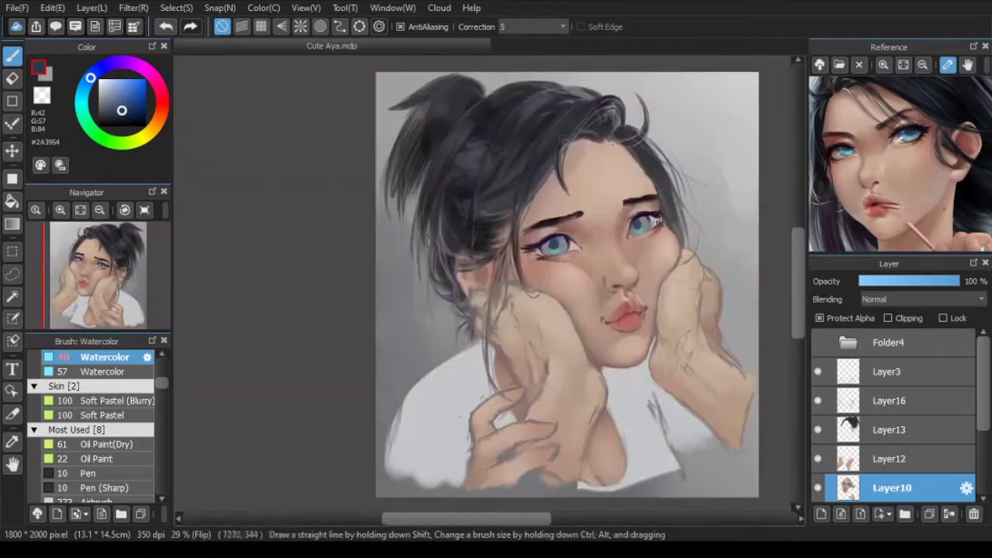
{"action": "scroll", "coordinate": [596, 178], "scroll_direction": "up", "scroll_amount": 4}
{"action": "left_click_drag", "start_coordinate": [304, 295], "coordinate": [297, 305]}
{"action": "left_click_drag", "start_coordinate": [418, 287], "coordinate": [454, 277]}
{"action": "left_click", "coordinate": [829, 149]}
{"action": "left_click", "coordinate": [817, 149]}
{"action": "left_click_drag", "start_coordinate": [329, 288], "coordinate": [329, 294]}
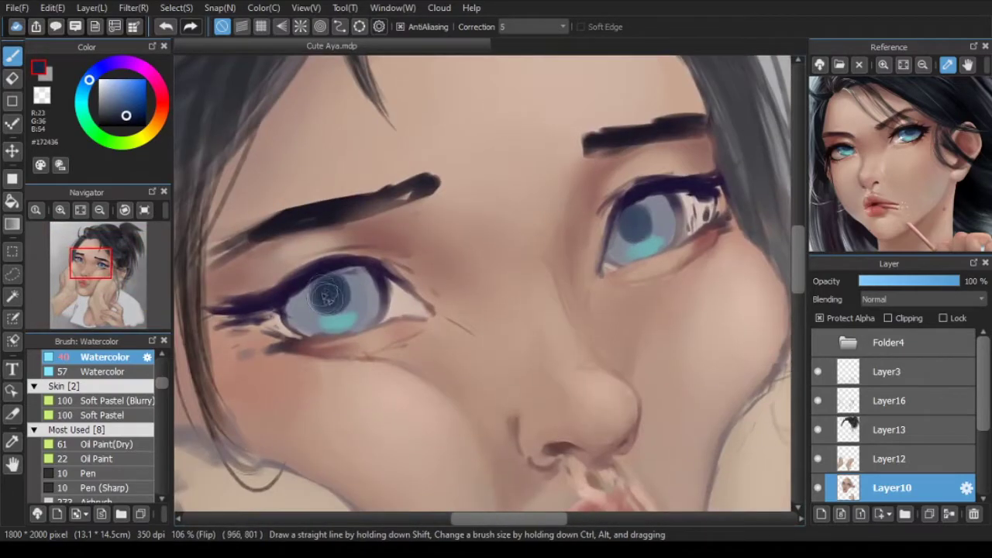
{"action": "left_click_drag", "start_coordinate": [637, 212], "coordinate": [635, 223]}
Step: Shade the upper part of both irises with the Soft Pastel brush in dark blue and purple tones sampled from the eyes
{"action": "scroll", "coordinate": [629, 203], "scroll_direction": "down", "scroll_amount": 3}
{"action": "left_click", "coordinate": [105, 415]}
{"action": "scroll", "coordinate": [449, 197], "scroll_direction": "up", "scroll_amount": 2}
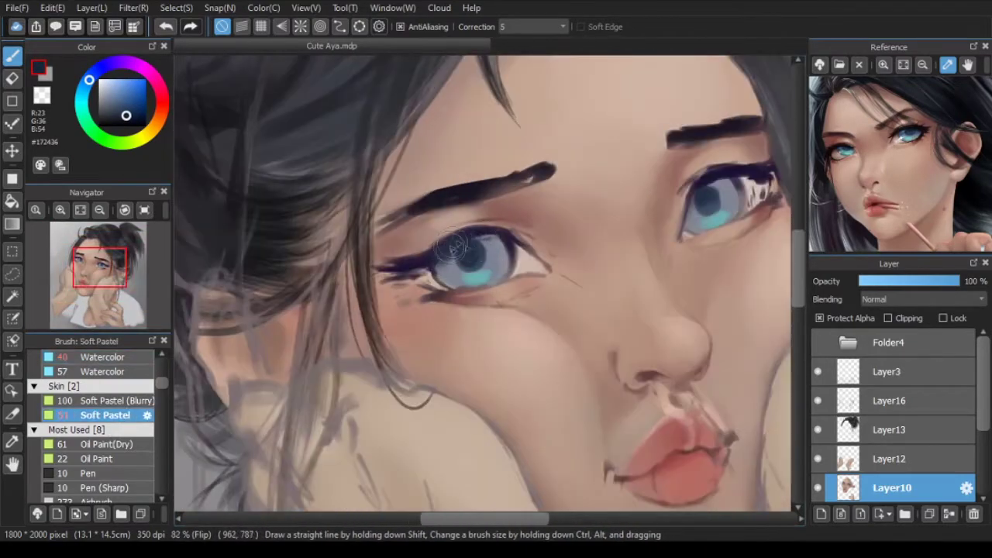
{"action": "left_click", "coordinate": [443, 255], "text": "alt"}
{"action": "left_click", "coordinate": [450, 243], "text": "alt"}
{"action": "mouse_move", "coordinate": [470, 249]}
{"action": "left_mouse_down"}
{"action": "mouse_move", "coordinate": [461, 255]}
{"action": "mouse_move", "coordinate": [505, 249]}
{"action": "mouse_move", "coordinate": [439, 272]}
{"action": "left_mouse_up"}
{"action": "left_click", "coordinate": [503, 237], "text": "alt"}
{"action": "left_click_drag", "start_coordinate": [697, 209], "coordinate": [577, 252]}
{"action": "scroll", "coordinate": [577, 252], "scroll_direction": "up", "scroll_amount": 1}
{"action": "scroll", "coordinate": [604, 242], "scroll_direction": "down", "scroll_amount": 4}
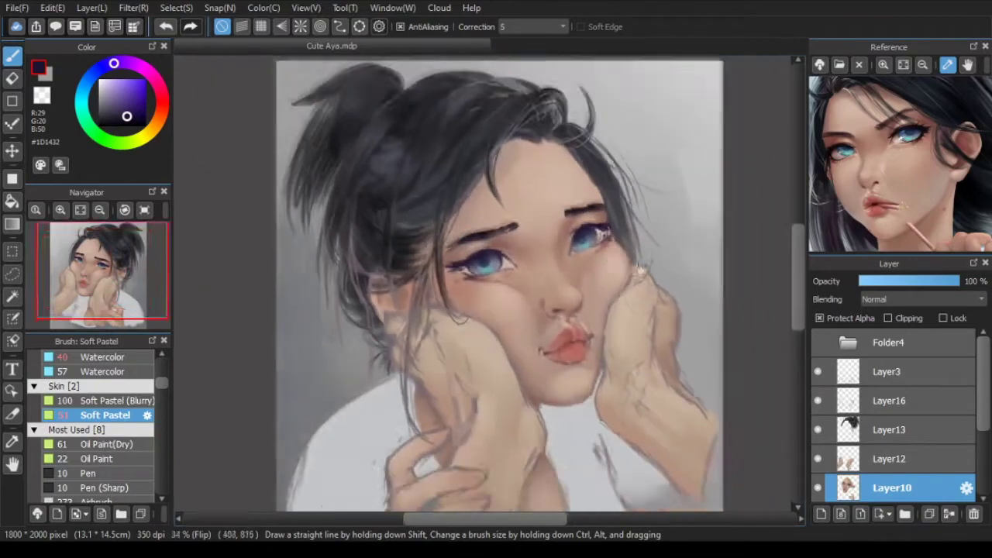
Step: Blend the skin between the inner eye corner and the nose bridge with the Watercolor brush in sampled skin tones
{"action": "scroll", "coordinate": [496, 279], "scroll_direction": "up", "scroll_amount": 1}
{"action": "left_click", "coordinate": [104, 356]}
{"action": "scroll", "coordinate": [485, 249], "scroll_direction": "up", "scroll_amount": 5}
{"action": "left_click", "coordinate": [466, 232], "text": "alt"}
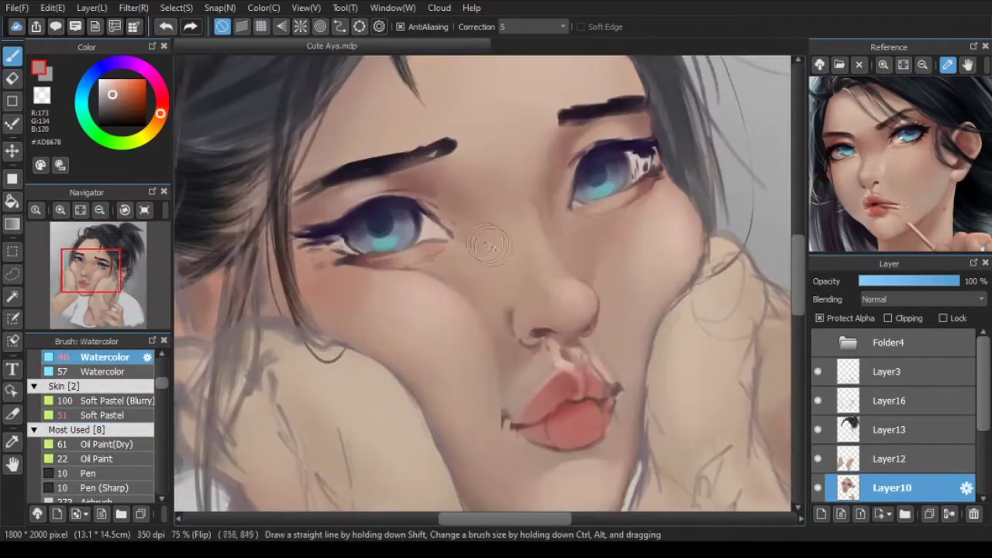
{"action": "scroll", "coordinate": [478, 249], "scroll_direction": "up", "scroll_amount": 1}
{"action": "left_click", "coordinate": [493, 247], "text": "alt"}
{"action": "left_click_drag", "start_coordinate": [496, 250], "coordinate": [478, 231]}
{"action": "left_click", "coordinate": [499, 242], "text": "alt"}
Step: Mirror the view and smooth the skin beside the nose with a larger Watercolor brush and a sampled skin tone
{"action": "scroll", "coordinate": [497, 282], "scroll_direction": "down", "scroll_amount": 5}
{"action": "key", "text": "Down"}
{"action": "left_click", "coordinate": [473, 271], "text": "alt"}
{"action": "scroll", "coordinate": [470, 267], "scroll_direction": "up", "scroll_amount": 2}
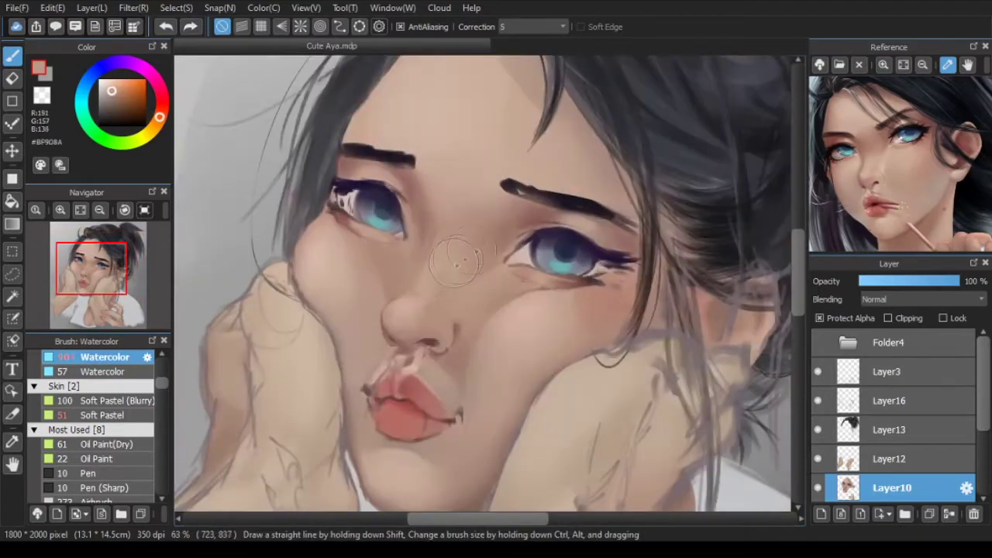
{"action": "scroll", "coordinate": [488, 341], "scroll_direction": "up", "scroll_amount": 2}
{"action": "left_click_drag", "start_coordinate": [467, 326], "coordinate": [472, 308]}
Step: Soften the skin between the nose and the mouth corner with sampled skin tones, flipping the view to check the face
{"action": "left_click", "coordinate": [442, 401], "text": "alt"}
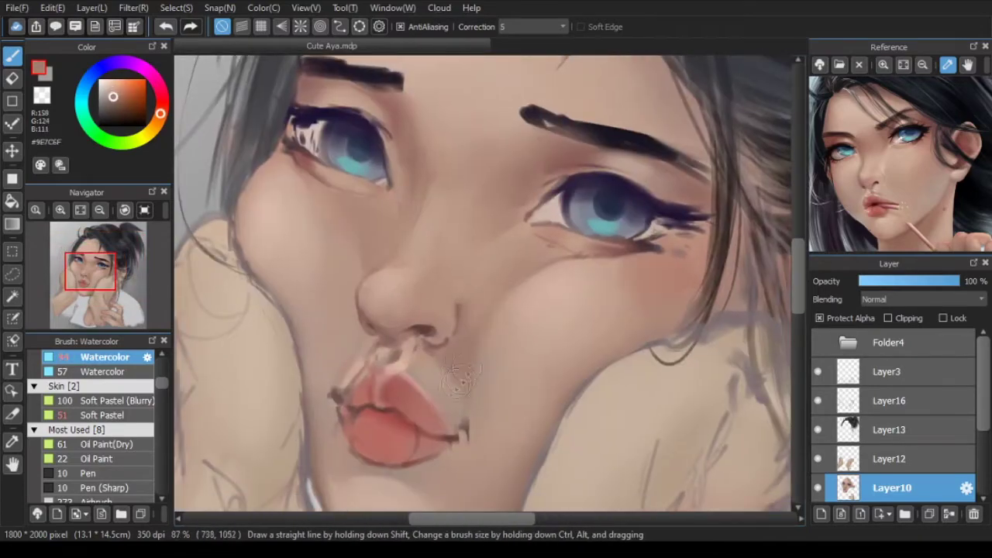
{"action": "left_click", "coordinate": [447, 395], "text": "alt"}
{"action": "scroll", "coordinate": [469, 368], "scroll_direction": "down", "scroll_amount": 4}
{"action": "left_click_drag", "start_coordinate": [441, 381], "coordinate": [455, 383]}
{"action": "key", "text": "Down"}
{"action": "scroll", "coordinate": [511, 358], "scroll_direction": "up", "scroll_amount": 2}
{"action": "left_click", "coordinate": [503, 415], "text": "alt"}
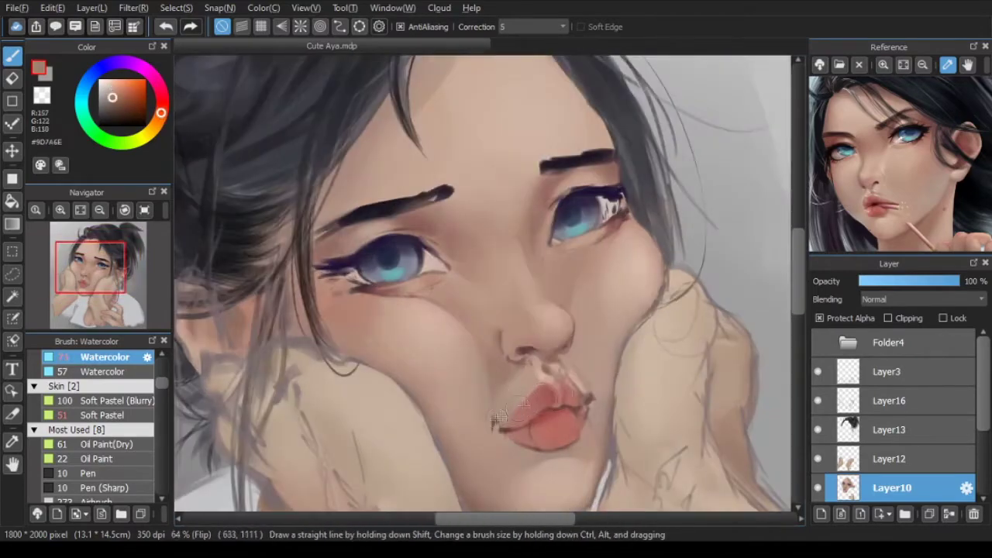
Step: Clean up the skin around the upper lip and mouth corner with sampled tones, undoing the unwanted strokes
{"action": "left_click_drag", "start_coordinate": [560, 372], "coordinate": [537, 358]}
{"action": "scroll", "coordinate": [524, 365], "scroll_direction": "up", "scroll_amount": 2}
{"action": "key", "text": "ctrl+z"}
{"action": "left_click", "coordinate": [504, 409], "text": "alt"}
{"action": "key", "text": "ctrl+z"}
{"action": "mouse_move", "coordinate": [504, 410]}
{"action": "left_mouse_down"}
{"action": "mouse_move", "coordinate": [495, 419]}
{"action": "mouse_move", "coordinate": [521, 397]}
{"action": "left_mouse_up"}
{"action": "scroll", "coordinate": [601, 298], "scroll_direction": "down", "scroll_amount": 2}
{"action": "scroll", "coordinate": [601, 298], "scroll_direction": "up", "scroll_amount": 1}
{"action": "left_click_drag", "start_coordinate": [602, 297], "coordinate": [587, 333]}
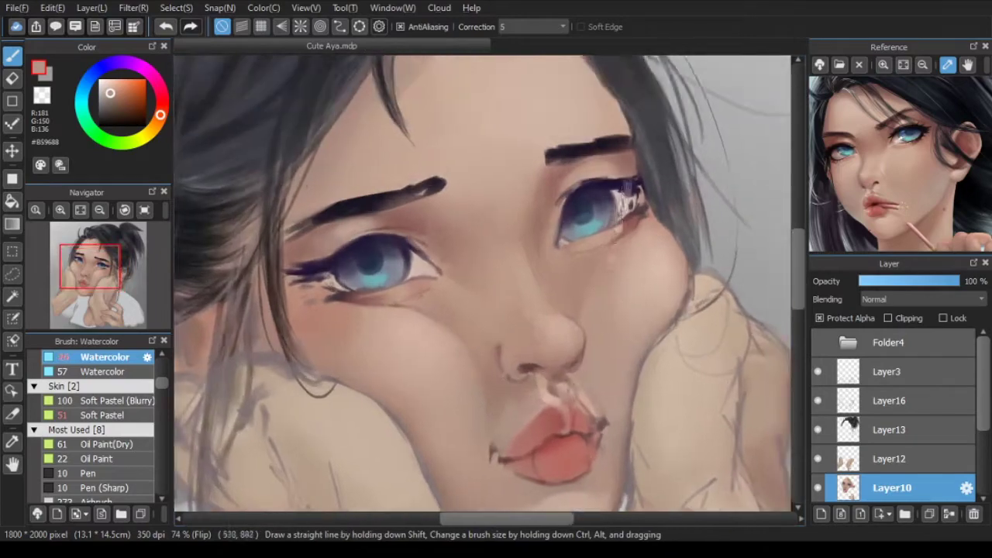
Step: Retouch the outer corners of both eyes with sampled colours and undo the last stroke
{"action": "scroll", "coordinate": [631, 185], "scroll_direction": "up", "scroll_amount": 2}
{"action": "left_click", "coordinate": [624, 206], "text": "alt"}
{"action": "left_click_drag", "start_coordinate": [625, 206], "coordinate": [632, 210]}
{"action": "mouse_move", "coordinate": [220, 302]}
{"action": "left_mouse_down"}
{"action": "mouse_move", "coordinate": [427, 273]}
{"action": "mouse_move", "coordinate": [422, 299]}
{"action": "left_mouse_up"}
{"action": "left_click", "coordinate": [437, 279], "text": "alt"}
{"action": "key", "text": "ctrl+z"}
Step: Darken the upper lash line of the eye nearer the ear with a fine Watercolor brush in near-black purple #12091C
{"action": "left_click_drag", "start_coordinate": [458, 259], "coordinate": [418, 290]}
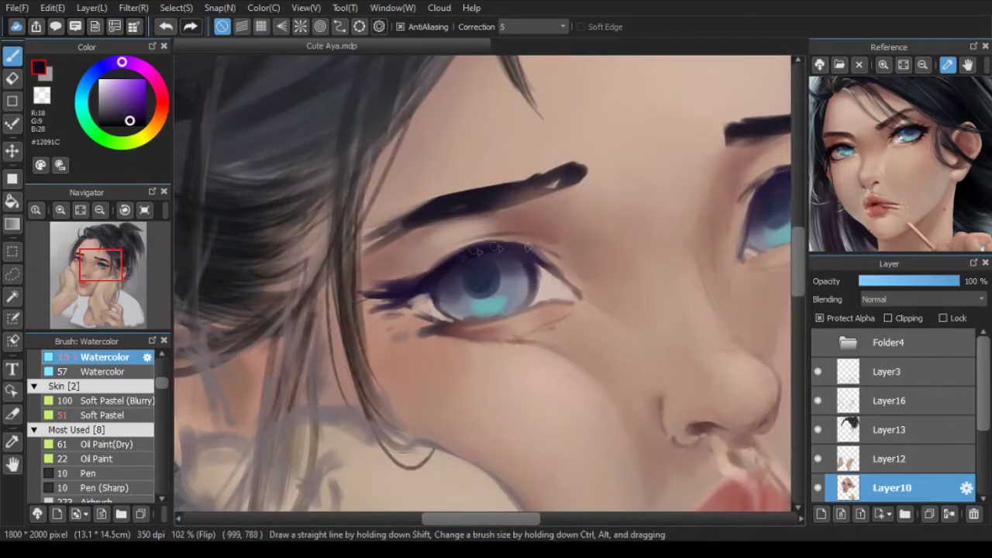
{"action": "left_click_drag", "start_coordinate": [488, 248], "coordinate": [538, 253]}
{"action": "left_click_drag", "start_coordinate": [588, 260], "coordinate": [437, 275]}
{"action": "left_click_drag", "start_coordinate": [303, 329], "coordinate": [440, 309]}
{"action": "scroll", "coordinate": [441, 308], "scroll_direction": "down", "scroll_amount": 5}
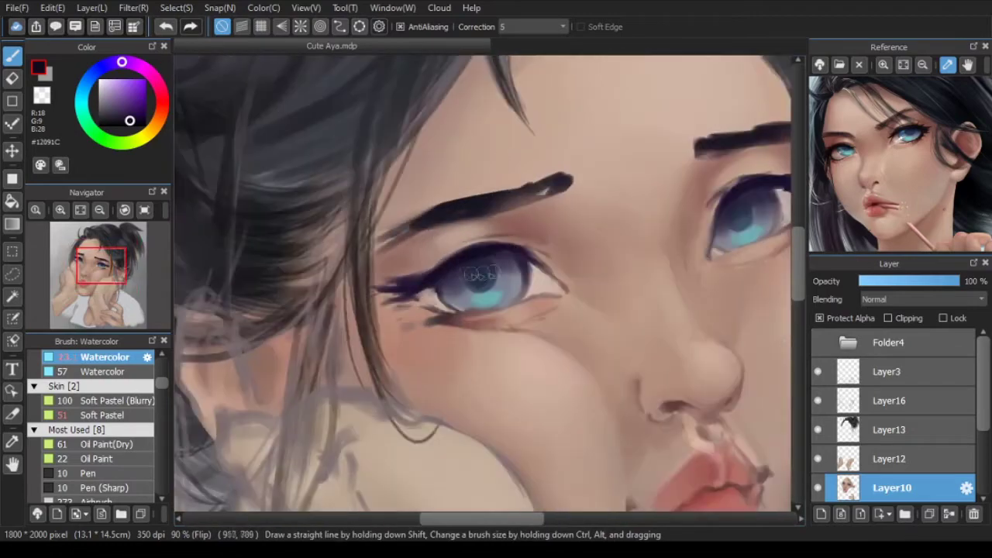
Step: Retouch the dark accent at the mouth corner with the same near-black purple
{"action": "left_click_drag", "start_coordinate": [573, 430], "coordinate": [597, 335]}
{"action": "scroll", "coordinate": [598, 335], "scroll_direction": "up", "scroll_amount": 3}
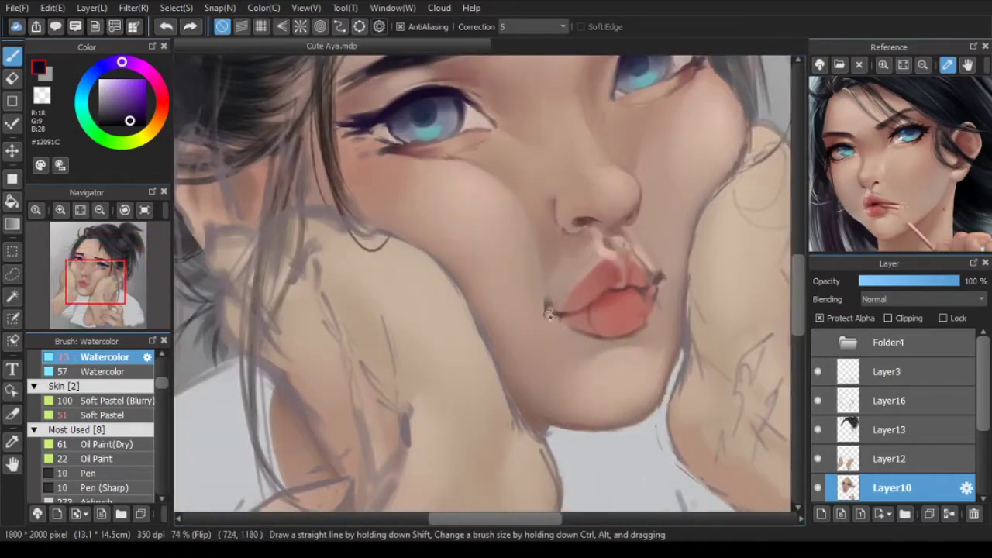
{"action": "scroll", "coordinate": [635, 288], "scroll_direction": "down", "scroll_amount": 3}
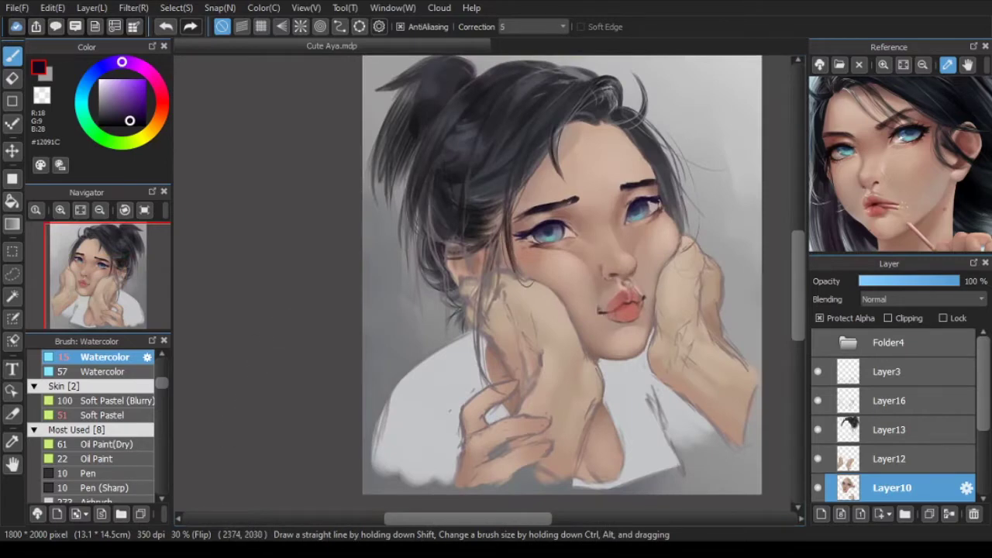
Step: Make Layer9, the shirt layer, active and turn on Protect Alpha
{"action": "scroll", "coordinate": [601, 303], "scroll_direction": "down", "scroll_amount": 1}
{"action": "scroll", "coordinate": [600, 304], "scroll_direction": "up", "scroll_amount": 1}
{"action": "scroll", "coordinate": [891, 419], "scroll_direction": "down", "scroll_amount": 3}
{"action": "left_click", "coordinate": [888, 401]}
{"action": "scroll", "coordinate": [653, 377], "scroll_direction": "down", "scroll_amount": 2}
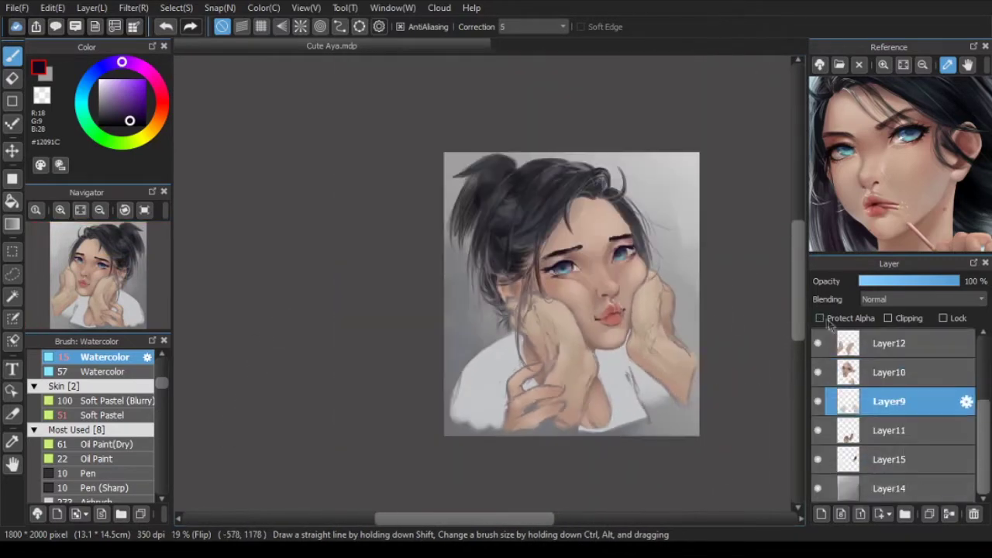
{"action": "left_click", "coordinate": [819, 318]}
Step: Brush soft grey #A4A4A4 shading onto the shirt around the shoulder and neckline with a large Watercolor brush
{"action": "scroll", "coordinate": [704, 329], "scroll_direction": "up", "scroll_amount": 2}
{"action": "left_click", "coordinate": [676, 295], "text": "alt"}
{"action": "left_click_drag", "start_coordinate": [460, 319], "coordinate": [475, 320]}
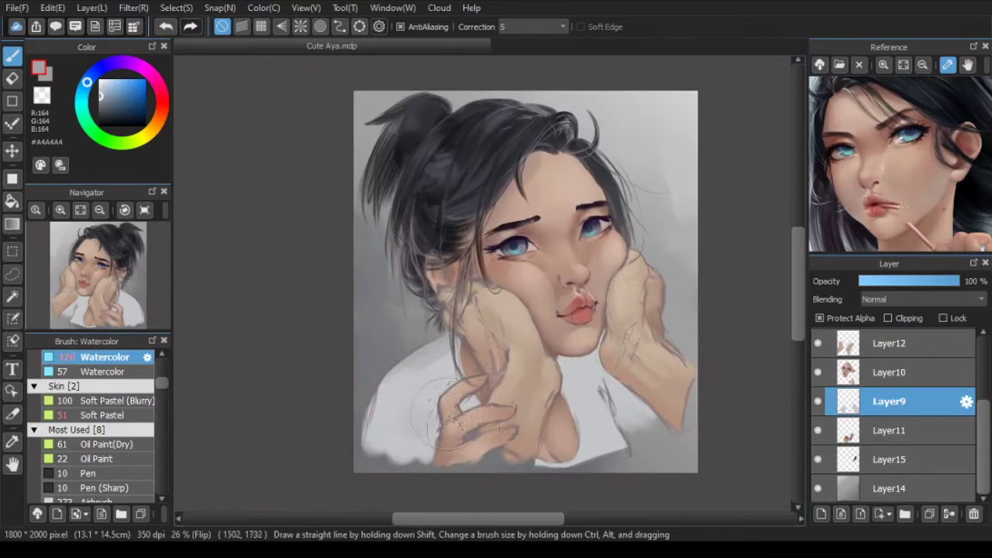
{"action": "mouse_move", "coordinate": [472, 397]}
{"action": "left_mouse_down"}
{"action": "mouse_move", "coordinate": [447, 369]}
{"action": "mouse_move", "coordinate": [431, 372]}
{"action": "left_mouse_up"}
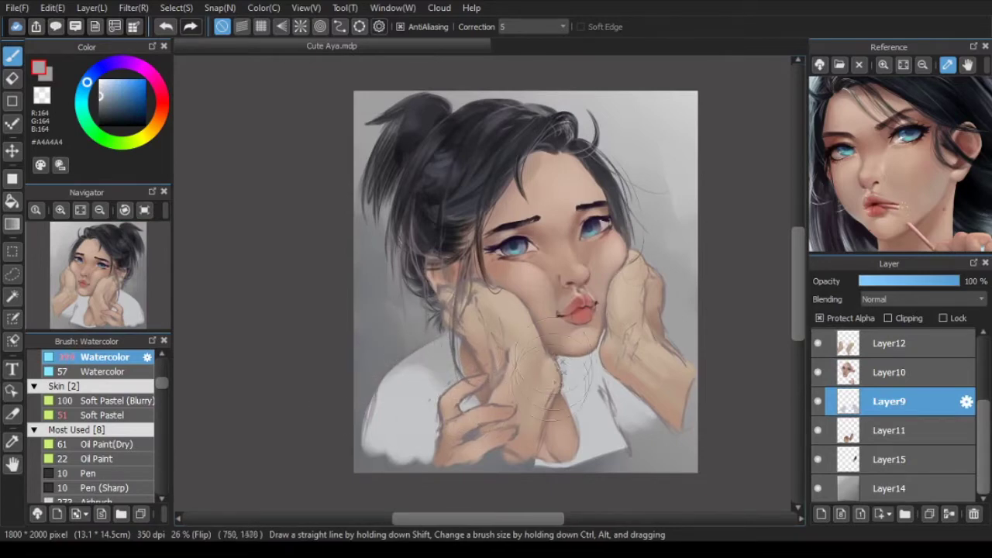
Step: Deepen the shirt's shadows at the shoulder with dark grey #404040 and shade the sleeve under the right-hand forearm
{"action": "left_click", "coordinate": [100, 114]}
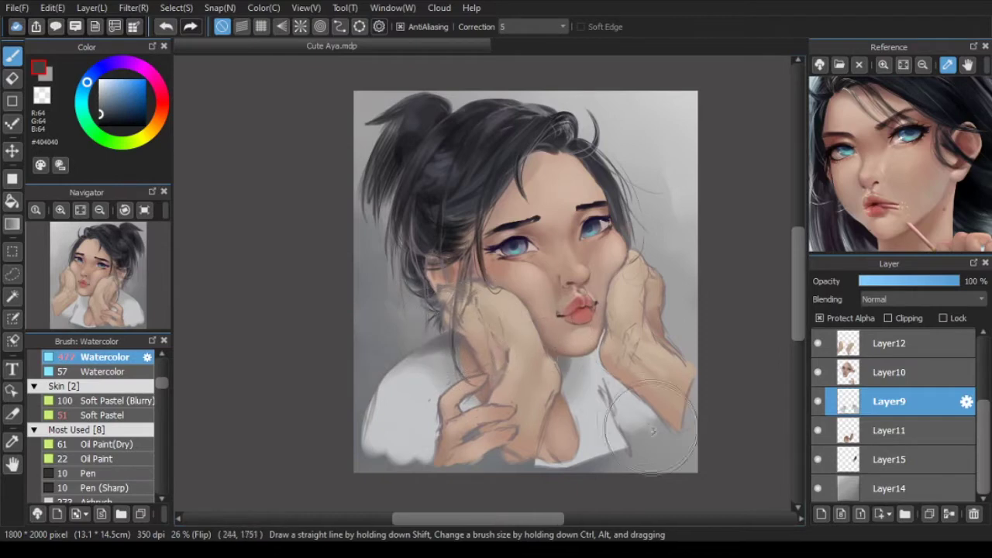
{"action": "left_click_drag", "start_coordinate": [627, 418], "coordinate": [616, 392]}
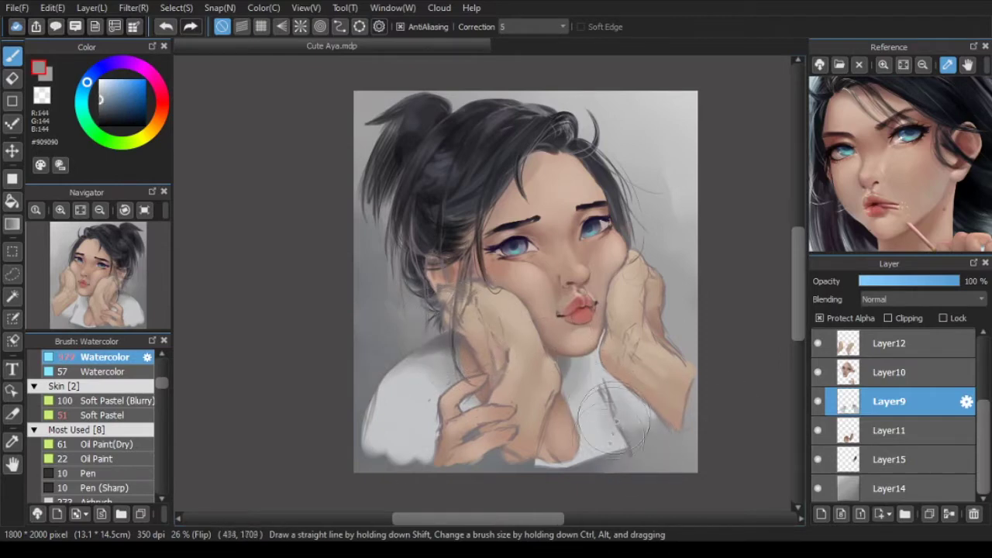
{"action": "key", "text": "]"}
Step: Activate Layer3 and paint over the sketch lines along the shirt's shoulder and sleeve edges with sampled greys
{"action": "scroll", "coordinate": [816, 394], "scroll_direction": "up", "scroll_amount": 3}
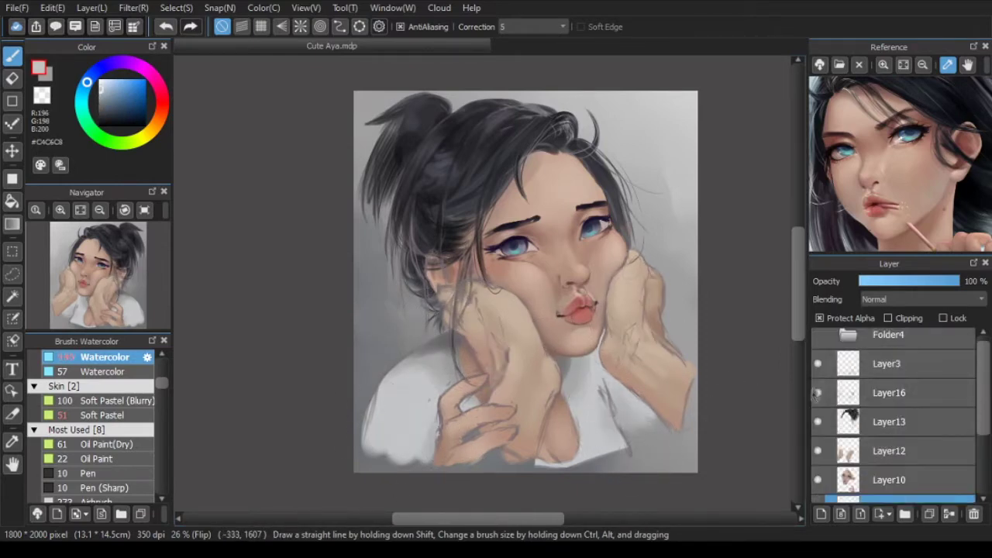
{"action": "left_click", "coordinate": [827, 370]}
{"action": "left_click_drag", "start_coordinate": [382, 380], "coordinate": [367, 418]}
{"action": "left_click", "coordinate": [604, 385], "text": "alt"}
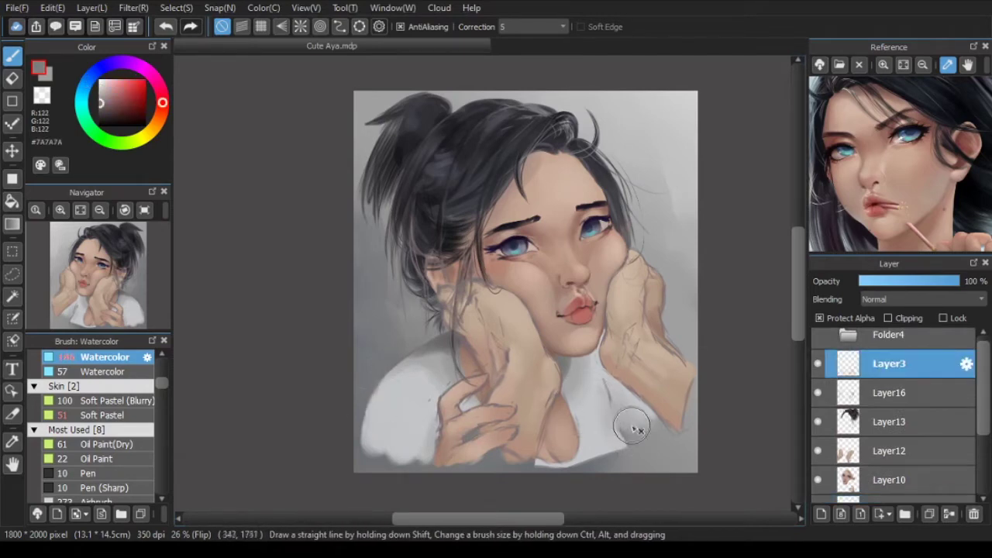
{"action": "scroll", "coordinate": [632, 429], "scroll_direction": "down", "scroll_amount": 1}
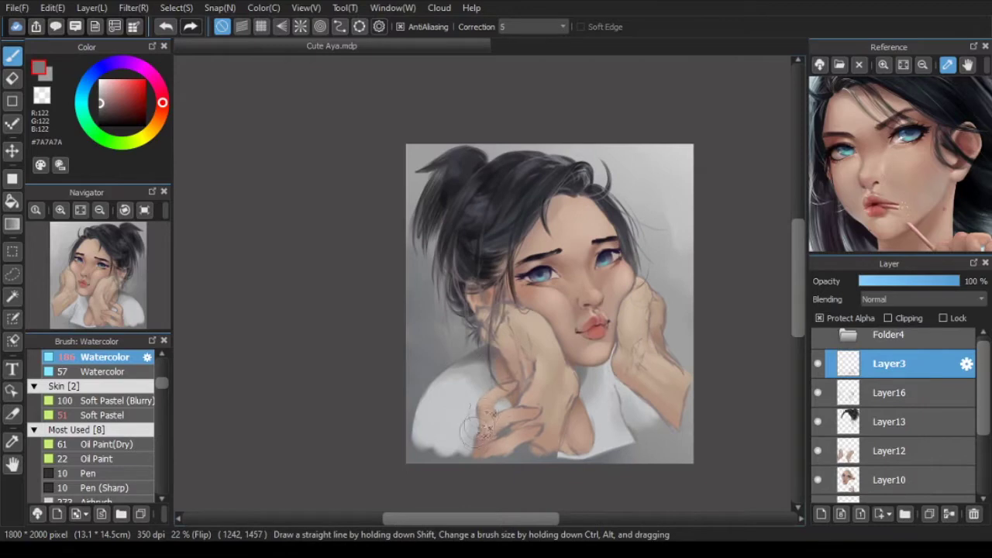
Step: Lasso the lower shirt area beside the chest, add a new layer above Layer3 and clear the selection
{"action": "scroll", "coordinate": [477, 426], "scroll_direction": "up", "scroll_amount": 3}
{"action": "left_click", "coordinate": [883, 480]}
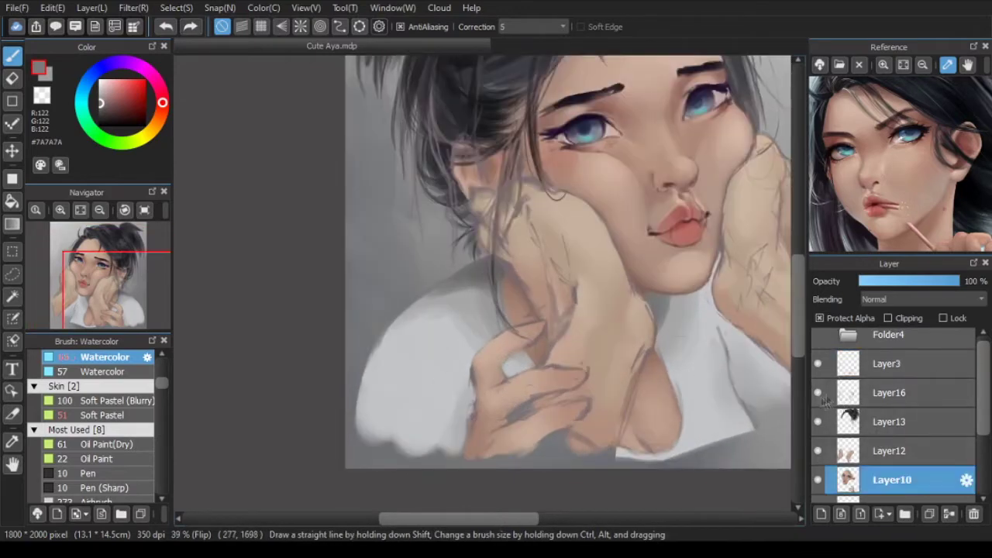
{"action": "left_click", "coordinate": [825, 366]}
{"action": "scroll", "coordinate": [778, 382], "scroll_direction": "down", "scroll_amount": 1}
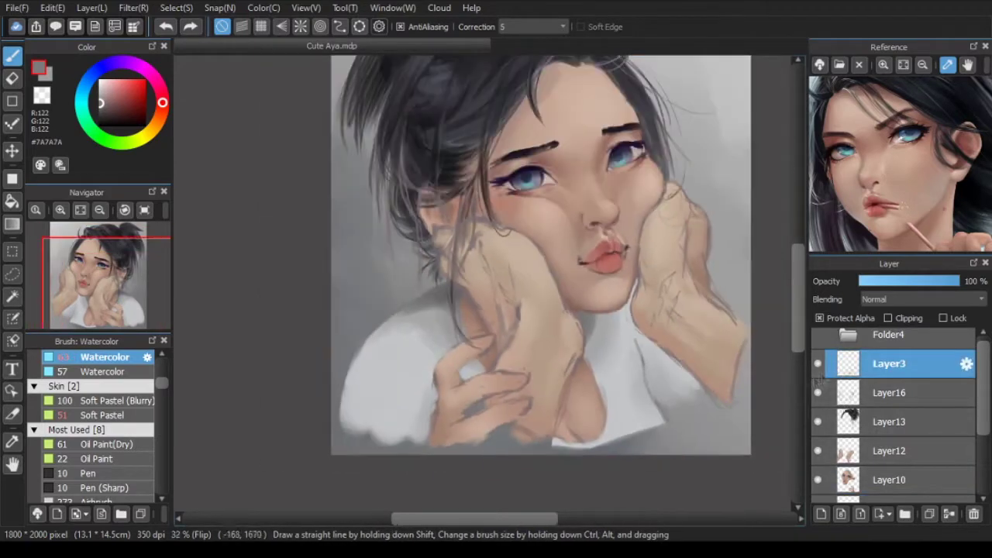
{"action": "scroll", "coordinate": [495, 374], "scroll_direction": "up", "scroll_amount": 1}
{"action": "key", "text": "l"}
{"action": "left_click_drag", "start_coordinate": [593, 451], "coordinate": [604, 434]}
{"action": "mouse_move", "coordinate": [571, 454]}
{"action": "left_mouse_down"}
{"action": "mouse_move", "coordinate": [460, 480]}
{"action": "mouse_move", "coordinate": [496, 315]}
{"action": "mouse_move", "coordinate": [615, 381]}
{"action": "mouse_move", "coordinate": [541, 378]}
{"action": "left_mouse_up"}
{"action": "mouse_move", "coordinate": [686, 265]}
{"action": "left_mouse_down"}
{"action": "mouse_move", "coordinate": [737, 345]}
{"action": "mouse_move", "coordinate": [705, 273]}
{"action": "left_mouse_up"}
{"action": "scroll", "coordinate": [781, 392], "scroll_direction": "down", "scroll_amount": 2}
{"action": "left_click", "coordinate": [821, 514]}
{"action": "key", "text": "ctrl+d"}
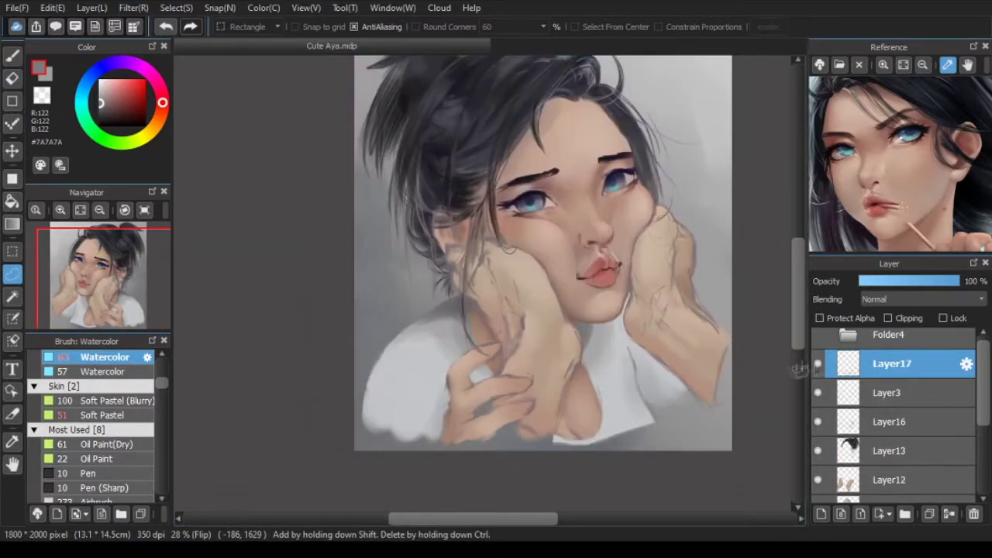
Step: Brush grey onto the shirt beside the neck opening on the new layer
{"action": "scroll", "coordinate": [683, 384], "scroll_direction": "up", "scroll_amount": 2}
{"action": "scroll", "coordinate": [580, 358], "scroll_direction": "up", "scroll_amount": 1}
{"action": "key", "text": "b"}
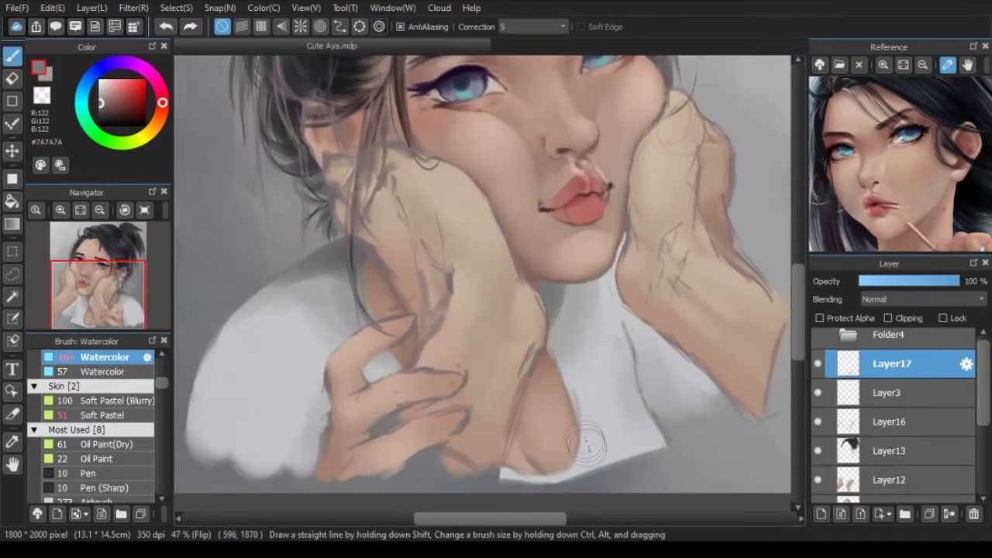
{"action": "scroll", "coordinate": [608, 403], "scroll_direction": "down", "scroll_amount": 2}
{"action": "left_click_drag", "start_coordinate": [600, 380], "coordinate": [613, 346]}
{"action": "key", "text": "l"}
{"action": "scroll", "coordinate": [473, 408], "scroll_direction": "up", "scroll_amount": 2}
{"action": "mouse_move", "coordinate": [497, 396]}
{"action": "left_mouse_down"}
{"action": "mouse_move", "coordinate": [608, 248]}
{"action": "mouse_move", "coordinate": [508, 434]}
{"action": "left_mouse_up"}
{"action": "left_click_drag", "start_coordinate": [612, 391], "coordinate": [583, 405]}
{"action": "left_click_drag", "start_coordinate": [552, 450], "coordinate": [612, 438]}
{"action": "left_click_drag", "start_coordinate": [664, 410], "coordinate": [562, 425]}
{"action": "left_click_drag", "start_coordinate": [621, 223], "coordinate": [708, 233]}
{"action": "scroll", "coordinate": [652, 351], "scroll_direction": "down", "scroll_amount": 2}
{"action": "left_click", "coordinate": [820, 514]}
{"action": "key", "text": "ctrl+d"}
Step: Move Layer3 directly above Layer9 and merge it down into Layer9
{"action": "left_click_drag", "start_coordinate": [888, 378], "coordinate": [831, 432]}
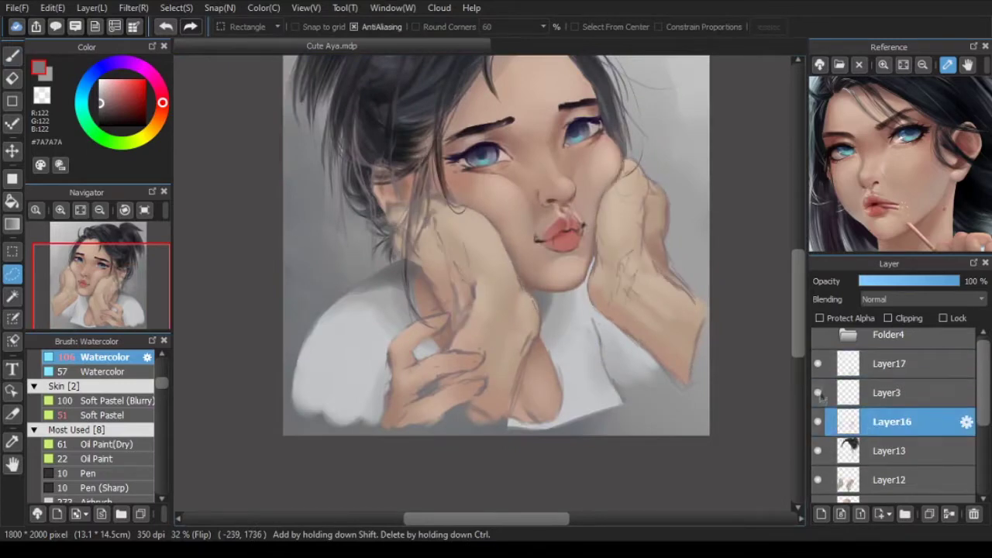
{"action": "left_click_drag", "start_coordinate": [850, 394], "coordinate": [878, 473]}
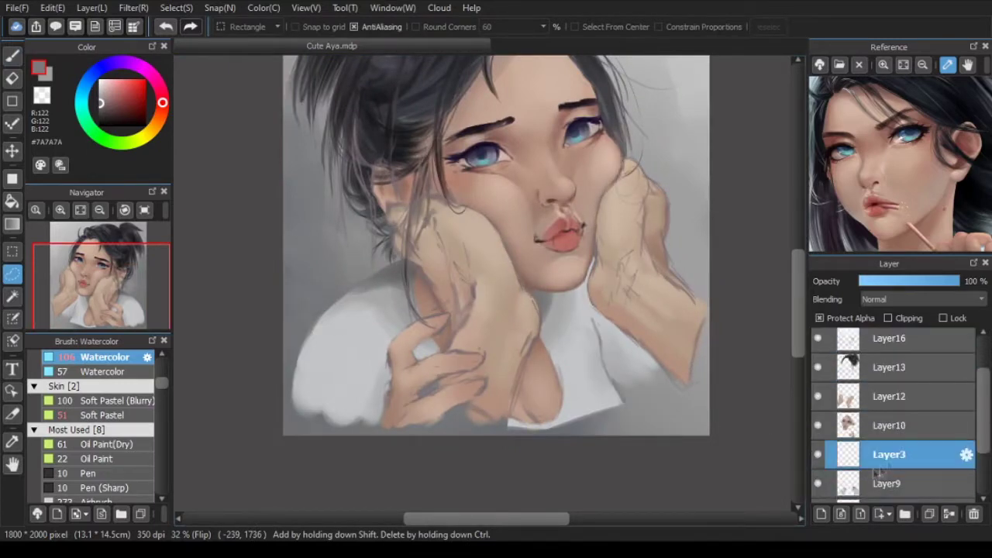
{"action": "scroll", "coordinate": [725, 480], "scroll_direction": "down", "scroll_amount": 2}
{"action": "left_click", "coordinate": [820, 457]}
{"action": "key", "text": "ctrl+e"}
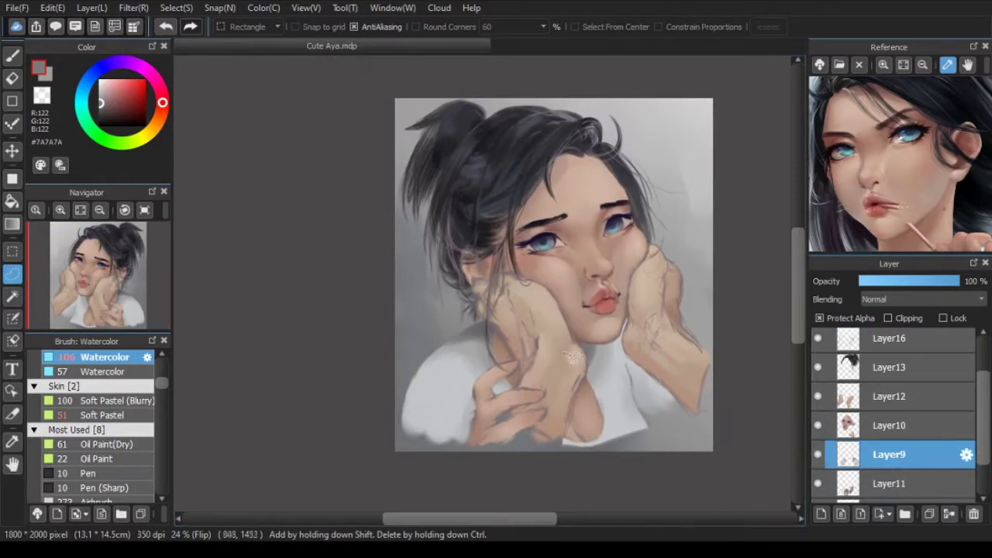
Step: Sample a grey near the right-hand sleeve, switch to the Soft Pastel brush and undo the last stroke
{"action": "key", "text": "b"}
{"action": "scroll", "coordinate": [495, 409], "scroll_direction": "up", "scroll_amount": 1}
{"action": "scroll", "coordinate": [633, 397], "scroll_direction": "up", "scroll_amount": 1}
{"action": "right_click", "coordinate": [670, 455]}
{"action": "left_click", "coordinate": [117, 426]}
{"action": "left_click", "coordinate": [116, 426]}
{"action": "left_click", "coordinate": [116, 416]}
{"action": "key", "text": "ctrl+z"}
Step: Lasso the sleeve area under the right-hand forearm, shade it with grey #878787 and clear the selection
{"action": "key", "text": "l"}
{"action": "mouse_move", "coordinate": [651, 430]}
{"action": "left_mouse_down"}
{"action": "mouse_move", "coordinate": [660, 438]}
{"action": "mouse_move", "coordinate": [641, 428]}
{"action": "left_mouse_up"}
{"action": "key", "text": "ctrl+d"}
{"action": "left_click_drag", "start_coordinate": [597, 331], "coordinate": [622, 378]}
{"action": "left_click_drag", "start_coordinate": [711, 443], "coordinate": [604, 341]}
{"action": "key", "text": "b"}
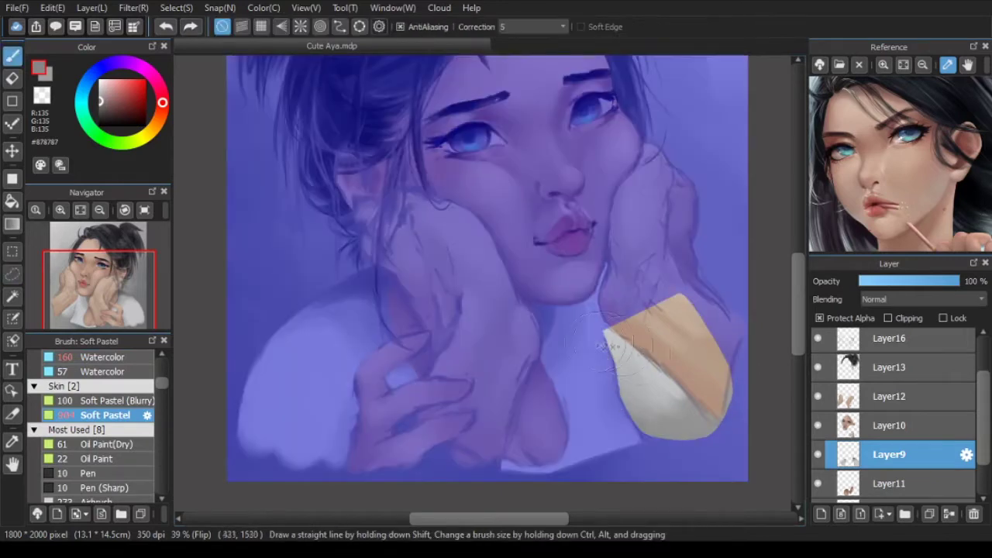
{"action": "key", "text": "ctrl+d"}
Step: Smooth the sleeve's folds and edges beneath the forearm with the Soft Pastel brush in greys sampled from the shirt
{"action": "scroll", "coordinate": [610, 343], "scroll_direction": "up", "scroll_amount": 6}
{"action": "left_click", "coordinate": [666, 419], "text": "alt"}
{"action": "left_click", "coordinate": [602, 436], "text": "alt"}
{"action": "left_click", "coordinate": [616, 415], "text": "alt"}
{"action": "left_click_drag", "start_coordinate": [606, 450], "coordinate": [596, 395]}
{"action": "left_click", "coordinate": [568, 302], "text": "alt"}
{"action": "key", "text": "]"}
{"action": "mouse_move", "coordinate": [569, 305]}
{"action": "left_mouse_down"}
{"action": "mouse_move", "coordinate": [609, 296]}
{"action": "mouse_move", "coordinate": [631, 402]}
{"action": "mouse_move", "coordinate": [671, 378]}
{"action": "mouse_move", "coordinate": [641, 360]}
{"action": "mouse_move", "coordinate": [637, 383]}
{"action": "left_mouse_up"}
{"action": "scroll", "coordinate": [592, 364], "scroll_direction": "down", "scroll_amount": 7}
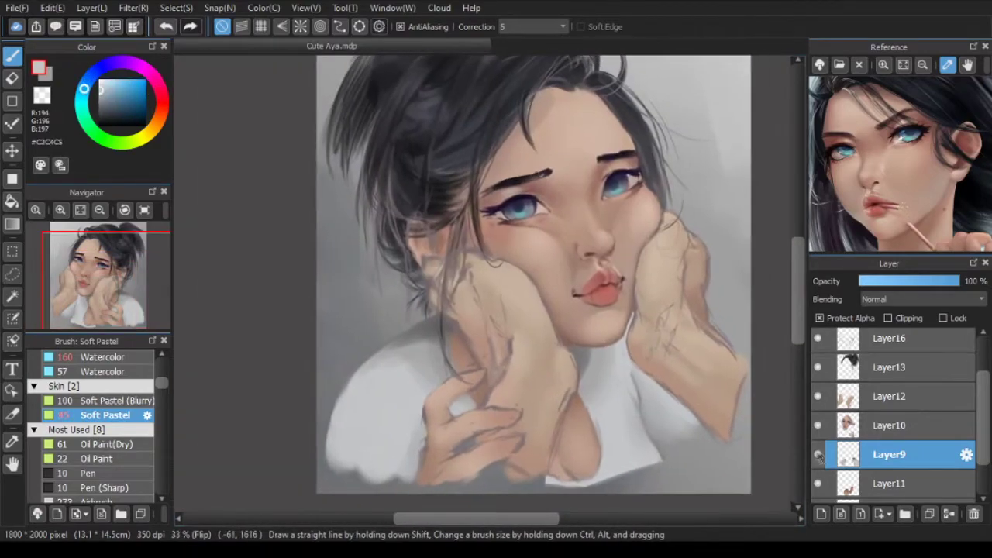
Step: Toggle the visibility of individual painting layers to check what each one contributes to the portrait
{"action": "scroll", "coordinate": [779, 465], "scroll_direction": "down", "scroll_amount": 2}
{"action": "scroll", "coordinate": [970, 412], "scroll_direction": "down", "scroll_amount": 1}
{"action": "left_click", "coordinate": [818, 384]}
{"action": "left_click", "coordinate": [819, 385]}
{"action": "scroll", "coordinate": [820, 390], "scroll_direction": "up", "scroll_amount": 3}
{"action": "left_click", "coordinate": [818, 400]}
{"action": "left_click", "coordinate": [821, 398]}
{"action": "left_click", "coordinate": [820, 398]}
{"action": "left_click", "coordinate": [820, 399]}
Step: Group the portrait's painting layers into a new folder and collapse it
{"action": "key", "text": "Down"}
{"action": "left_click", "coordinate": [891, 375]}
{"action": "left_click", "coordinate": [909, 514]}
{"action": "scroll", "coordinate": [921, 473], "scroll_direction": "down", "scroll_amount": 3}
{"action": "left_click", "coordinate": [922, 489], "text": "shift"}
{"action": "scroll", "coordinate": [921, 473], "scroll_direction": "up", "scroll_amount": 3}
{"action": "left_click_drag", "start_coordinate": [922, 445], "coordinate": [922, 378]}
{"action": "left_click", "coordinate": [847, 373]}
Step: Compare the original sketch with the painting by switching the visibility of Folder4 and Folder18
{"action": "left_click", "coordinate": [818, 343]}
{"action": "left_click", "coordinate": [818, 375]}
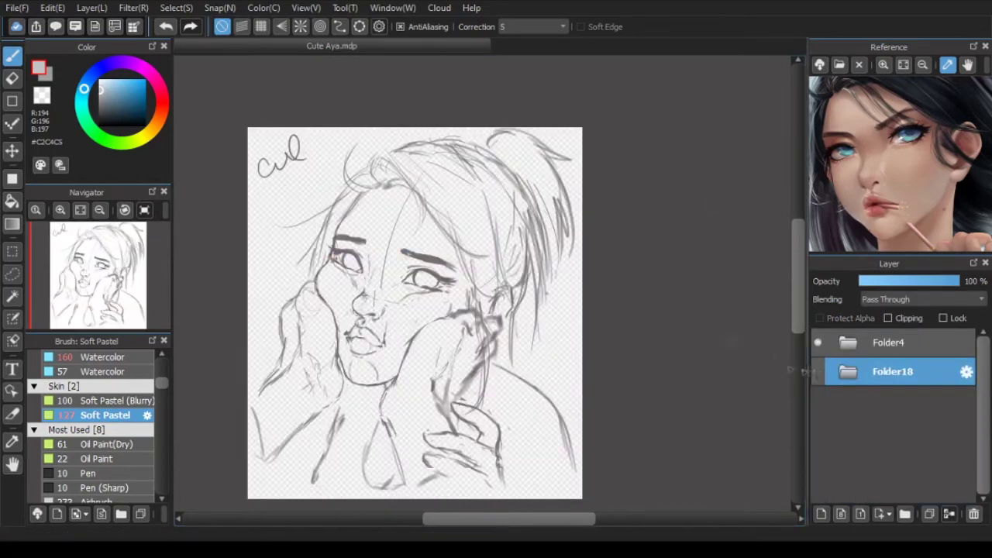
{"action": "key", "text": "Right"}
{"action": "key", "text": "Left"}
{"action": "key", "text": "Down"}
{"action": "left_click_drag", "start_coordinate": [772, 330], "coordinate": [752, 319]}
{"action": "left_click", "coordinate": [818, 371]}
{"action": "left_click", "coordinate": [818, 343]}
{"action": "left_click_drag", "start_coordinate": [786, 351], "coordinate": [780, 349]}
Step: Expand Folder18, move Layer17 directly below Layer12 and enable Protect Alpha for it
{"action": "left_click", "coordinate": [847, 373]}
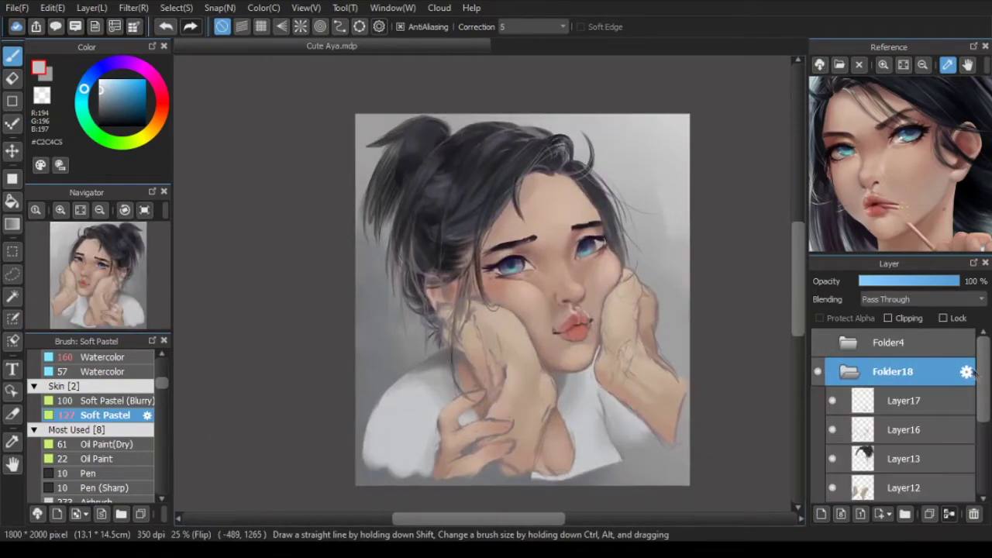
{"action": "left_click_drag", "start_coordinate": [983, 378], "coordinate": [983, 448]}
{"action": "left_click", "coordinate": [851, 382]}
{"action": "left_click_drag", "start_coordinate": [469, 412], "coordinate": [513, 361]}
{"action": "scroll", "coordinate": [513, 361], "scroll_direction": "up", "scroll_amount": 1}
{"action": "left_click_drag", "start_coordinate": [982, 433], "coordinate": [983, 367]}
{"action": "left_click", "coordinate": [849, 426]}
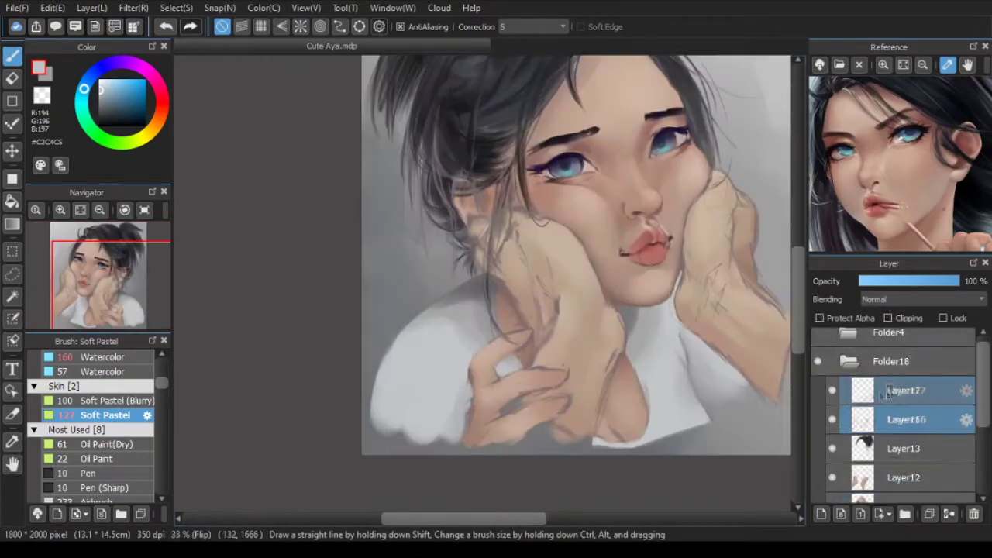
{"action": "left_click_drag", "start_coordinate": [851, 395], "coordinate": [851, 489]}
{"action": "left_click", "coordinate": [820, 319]}
Step: Touch up Layer17 around the grasping fingers with Soft Pastel in skin tone #B29A85, undoing the first dark brown stroke
{"action": "left_click", "coordinate": [528, 358], "text": "alt"}
{"action": "left_click_drag", "start_coordinate": [528, 358], "coordinate": [475, 447]}
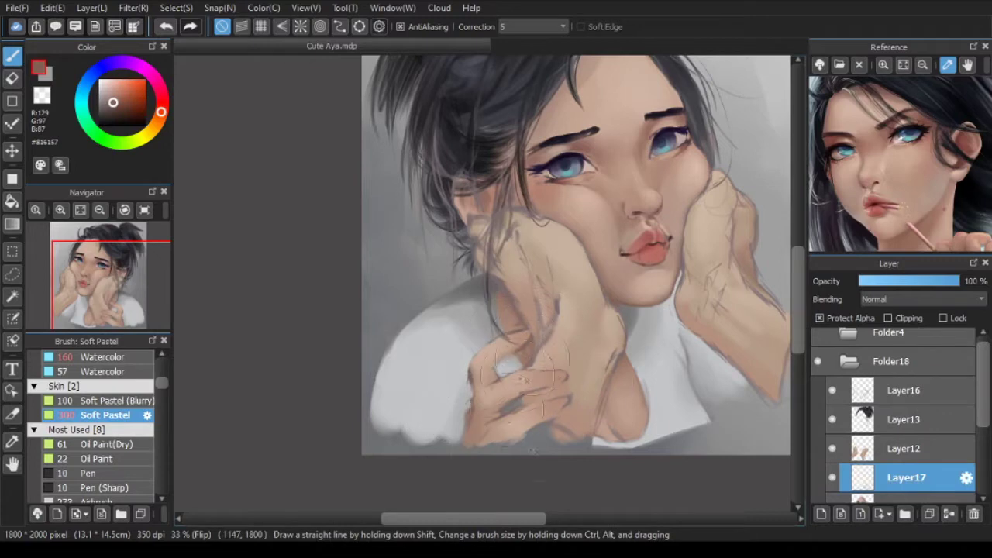
{"action": "left_click", "coordinate": [577, 400], "text": "alt"}
{"action": "key", "text": "ctrl+z"}
{"action": "scroll", "coordinate": [460, 378], "scroll_direction": "up", "scroll_amount": 3}
{"action": "left_click_drag", "start_coordinate": [513, 432], "coordinate": [545, 359]}
{"action": "left_click_drag", "start_coordinate": [492, 403], "coordinate": [486, 450]}
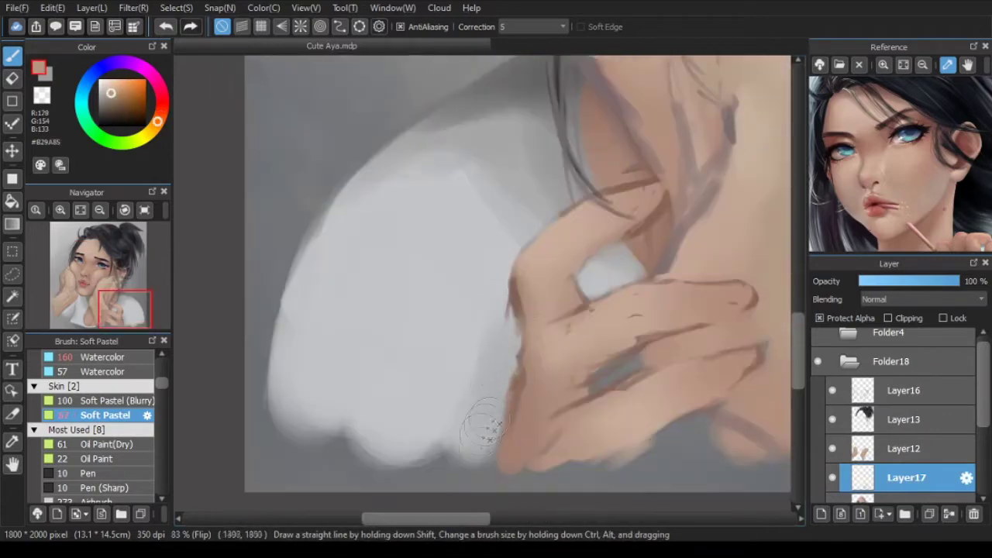
{"action": "scroll", "coordinate": [515, 340], "scroll_direction": "down", "scroll_amount": 4}
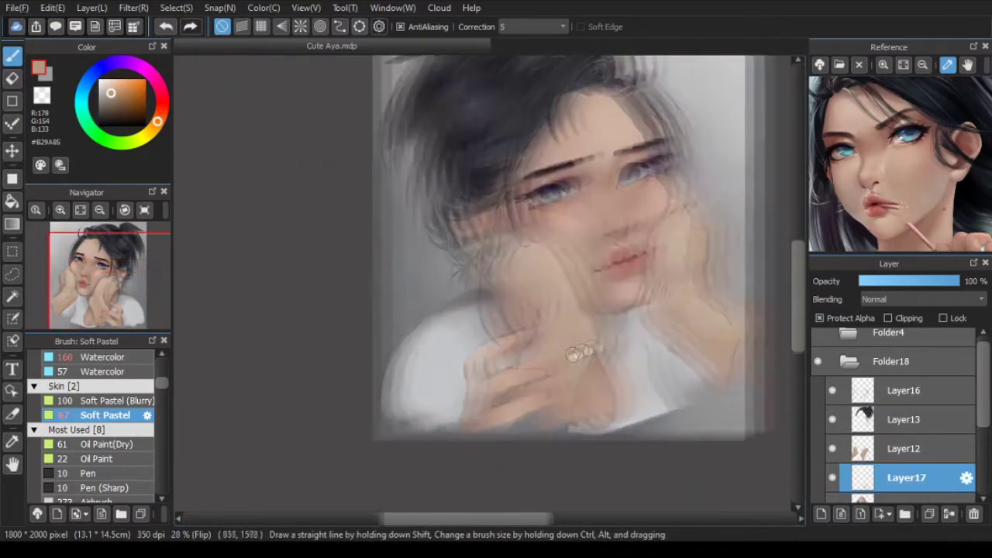
Step: Make Layer12 active and shade the lower forearm beside the neckline with Soft Pastel in sampled skin tone #B59C88
{"action": "left_click", "coordinate": [904, 391]}
{"action": "scroll", "coordinate": [710, 334], "scroll_direction": "up", "scroll_amount": 3}
{"action": "left_click", "coordinate": [904, 449]}
{"action": "scroll", "coordinate": [691, 299], "scroll_direction": "down", "scroll_amount": 3}
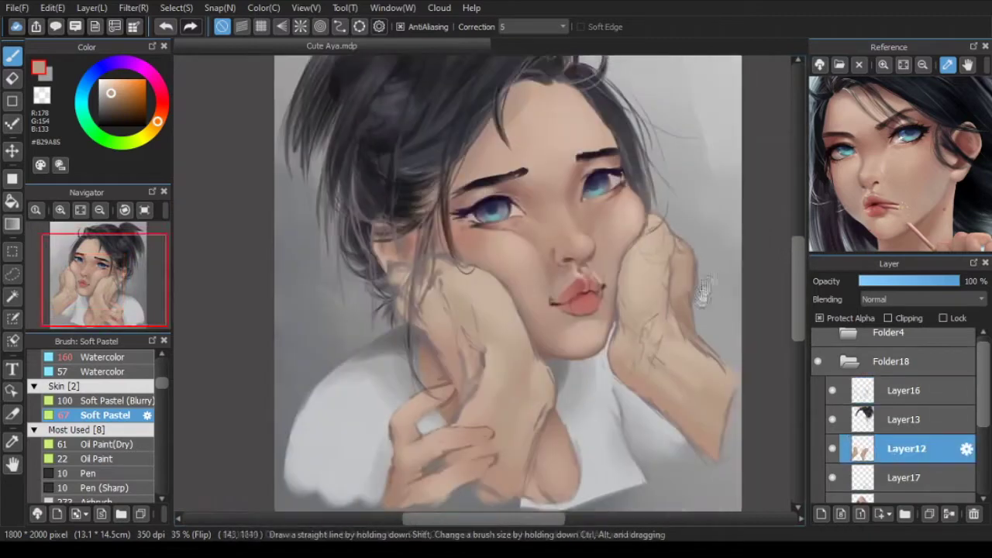
{"action": "left_click", "coordinate": [903, 391]}
{"action": "scroll", "coordinate": [604, 389], "scroll_direction": "up", "scroll_amount": 2}
{"action": "scroll", "coordinate": [604, 389], "scroll_direction": "up", "scroll_amount": 1}
{"action": "left_click", "coordinate": [904, 449]}
{"action": "left_click", "coordinate": [538, 393], "text": "alt"}
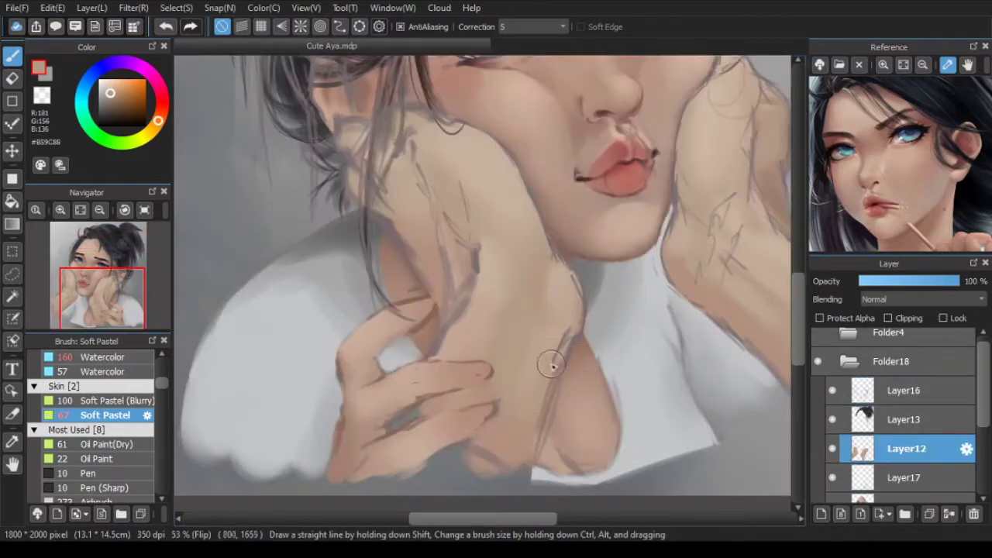
Step: Show Layer16 again and blend the lower forearm on Layer12 with the Watercolor brush, sampling skin tone #C3A593
{"action": "scroll", "coordinate": [551, 365], "scroll_direction": "down", "scroll_amount": 1}
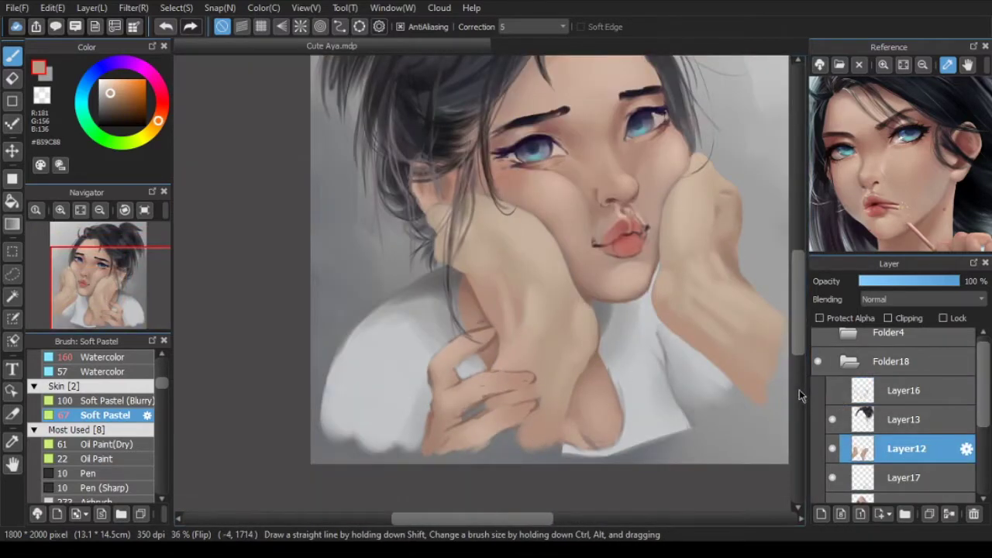
{"action": "left_click", "coordinate": [835, 391]}
{"action": "scroll", "coordinate": [600, 403], "scroll_direction": "up", "scroll_amount": 1}
{"action": "left_click", "coordinate": [895, 451]}
{"action": "scroll", "coordinate": [600, 403], "scroll_direction": "up", "scroll_amount": 1}
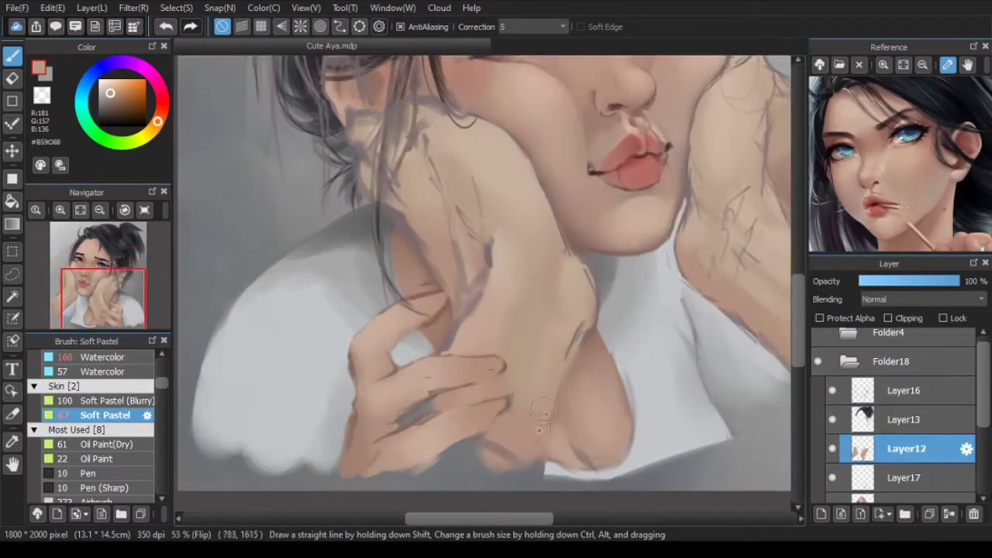
{"action": "left_click", "coordinate": [105, 357]}
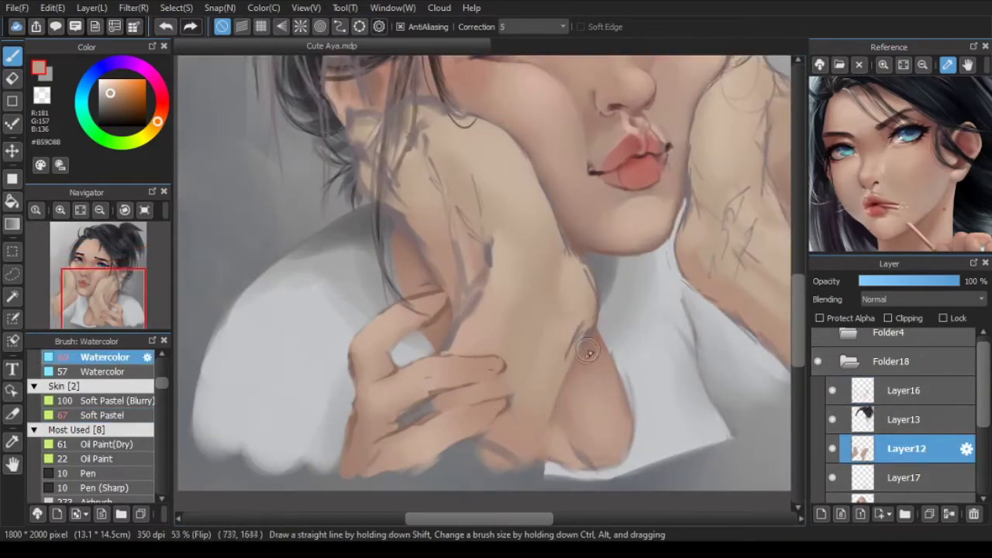
{"action": "scroll", "coordinate": [586, 351], "scroll_direction": "down", "scroll_amount": 4}
{"action": "scroll", "coordinate": [507, 356], "scroll_direction": "up", "scroll_amount": 4}
{"action": "left_click", "coordinate": [506, 356], "text": "alt"}
{"action": "scroll", "coordinate": [504, 364], "scroll_direction": "up", "scroll_amount": 2}
{"action": "scroll", "coordinate": [664, 410], "scroll_direction": "down", "scroll_amount": 4}
{"action": "scroll", "coordinate": [891, 422], "scroll_direction": "down", "scroll_amount": 1}
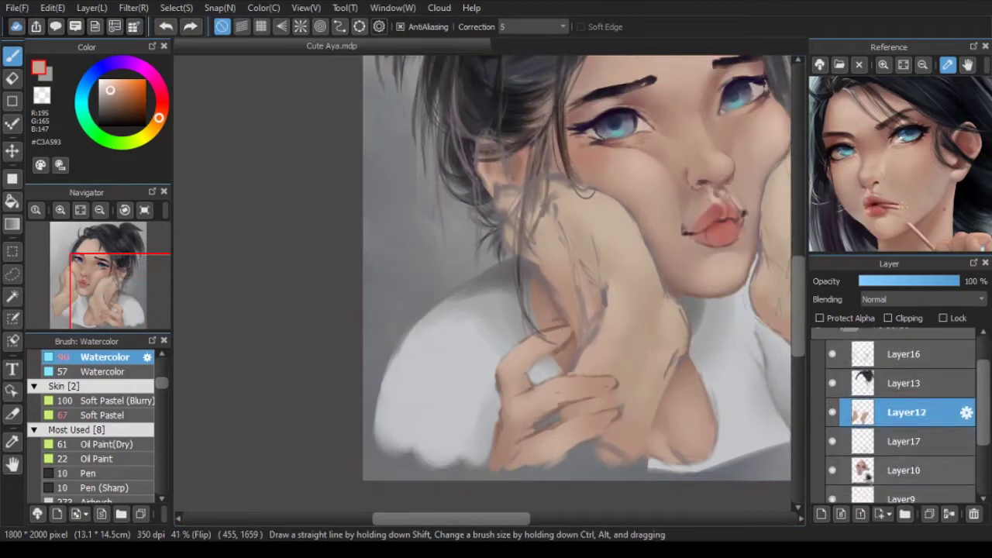
Step: Mask the face and fingers with a Magic Wand selection made from Layer10, and make Layer12 active
{"action": "left_click", "coordinate": [903, 470]}
{"action": "key", "text": "w"}
{"action": "left_click", "coordinate": [744, 364]}
{"action": "key", "text": "b"}
{"action": "key", "text": "ctrl+shift+i"}
{"action": "left_click", "coordinate": [903, 441]}
{"action": "scroll", "coordinate": [552, 409], "scroll_direction": "up", "scroll_amount": 1}
{"action": "left_click", "coordinate": [905, 412]}
Step: Paint the forearm around the grasping fingers with Watercolor in sampled skin tone #B89684 and clear the selection
{"action": "left_click_drag", "start_coordinate": [573, 409], "coordinate": [552, 419]}
{"action": "left_click", "coordinate": [580, 349], "text": "alt"}
{"action": "left_click_drag", "start_coordinate": [577, 358], "coordinate": [601, 334]}
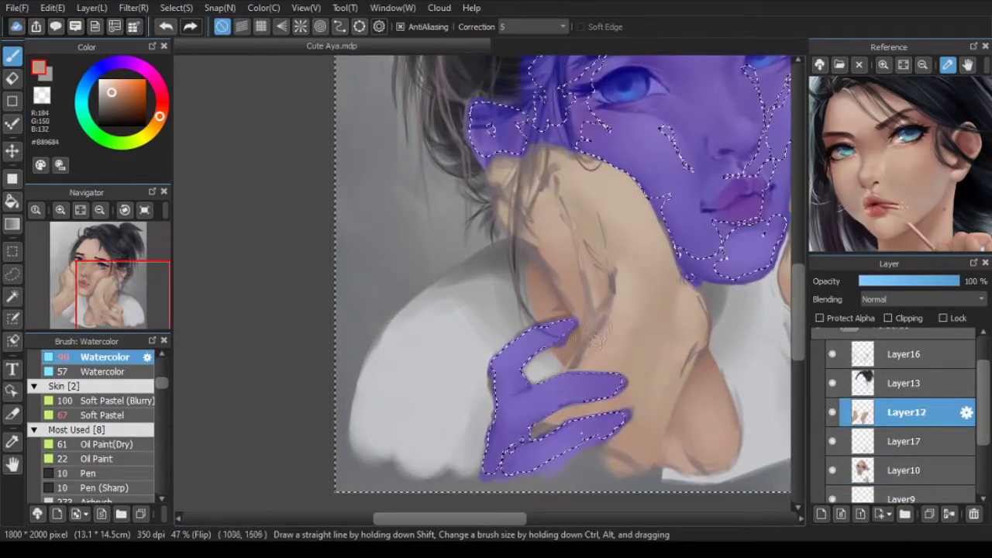
{"action": "scroll", "coordinate": [596, 337], "scroll_direction": "down", "scroll_amount": 3}
{"action": "key", "text": "ctrl+d"}
{"action": "scroll", "coordinate": [695, 404], "scroll_direction": "down", "scroll_amount": 1}
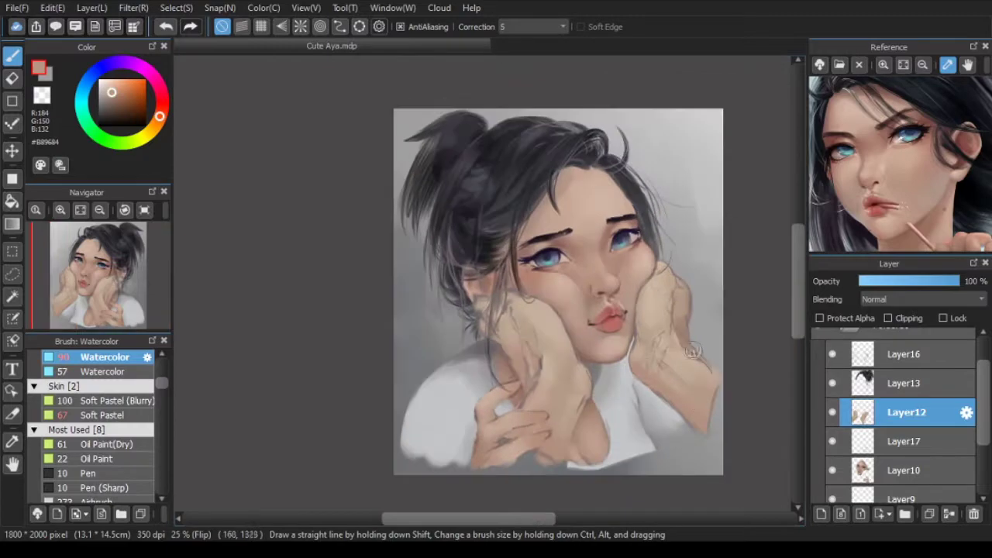
Step: Make Layer10 active and darken the nostril with Watercolor in sampled reddish brown #653F3B
{"action": "scroll", "coordinate": [895, 163], "scroll_direction": "down", "scroll_amount": 3}
{"action": "scroll", "coordinate": [474, 260], "scroll_direction": "down", "scroll_amount": 1}
{"action": "scroll", "coordinate": [509, 317], "scroll_direction": "up", "scroll_amount": 3}
{"action": "scroll", "coordinate": [509, 317], "scroll_direction": "down", "scroll_amount": 1}
{"action": "scroll", "coordinate": [527, 317], "scroll_direction": "up", "scroll_amount": 2}
{"action": "left_click", "coordinate": [905, 471]}
{"action": "scroll", "coordinate": [589, 287], "scroll_direction": "up", "scroll_amount": 2}
{"action": "scroll", "coordinate": [577, 279], "scroll_direction": "up", "scroll_amount": 4}
{"action": "left_click", "coordinate": [465, 323], "text": "alt"}
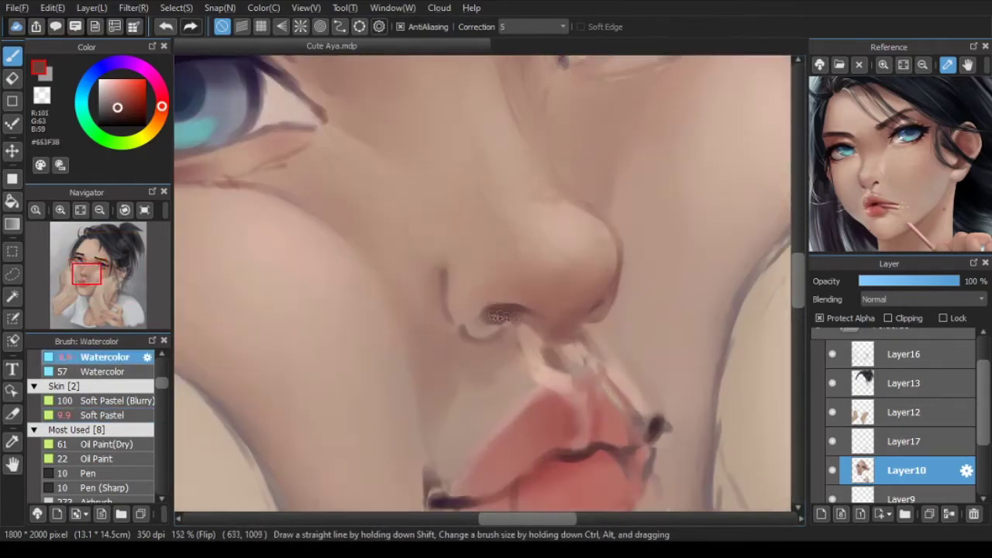
{"action": "left_click_drag", "start_coordinate": [497, 309], "coordinate": [517, 311]}
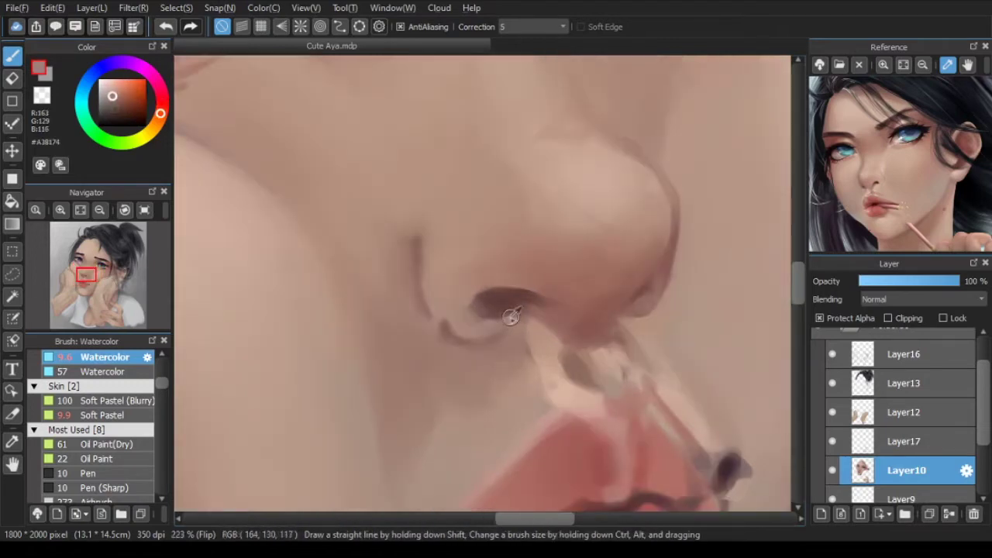
Step: Refine the nostril and its outer wing in sampled browns with Watercolor and Soft Pastel
{"action": "right_click", "coordinate": [503, 304]}
{"action": "left_click_drag", "start_coordinate": [495, 305], "coordinate": [520, 314]}
{"action": "right_click", "coordinate": [438, 302]}
{"action": "right_click", "coordinate": [446, 327]}
{"action": "left_click", "coordinate": [106, 414]}
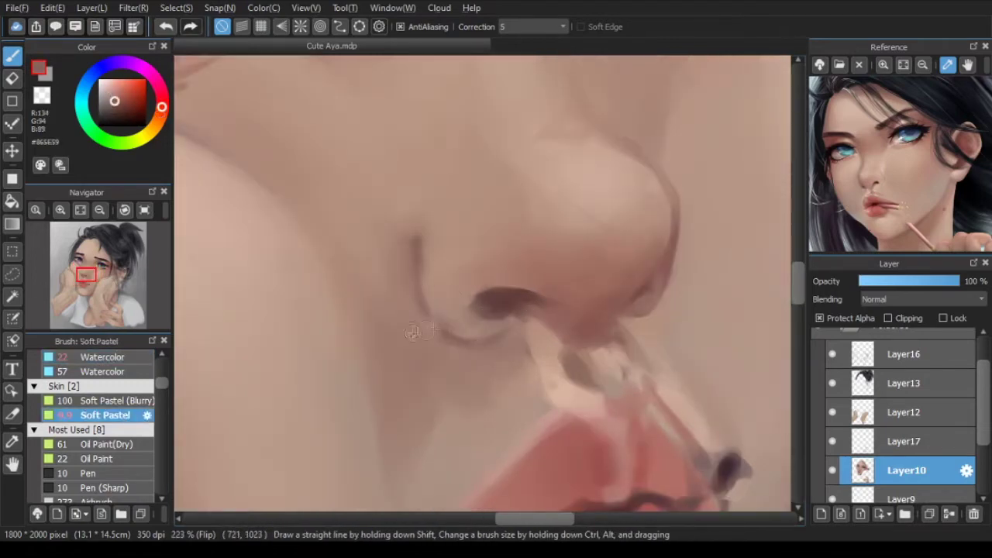
{"action": "right_click", "coordinate": [414, 332]}
Step: Deepen the nostril and shade the underside of the nose tip with Soft Pastel in sampled reddish browns
{"action": "scroll", "coordinate": [496, 340], "scroll_direction": "down", "scroll_amount": 2}
{"action": "right_click", "coordinate": [504, 308]}
{"action": "right_click", "coordinate": [496, 309]}
{"action": "left_click_drag", "start_coordinate": [478, 309], "coordinate": [492, 310]}
{"action": "right_click", "coordinate": [529, 310]}
{"action": "scroll", "coordinate": [541, 325], "scroll_direction": "down", "scroll_amount": 4}
{"action": "scroll", "coordinate": [557, 333], "scroll_direction": "up", "scroll_amount": 4}
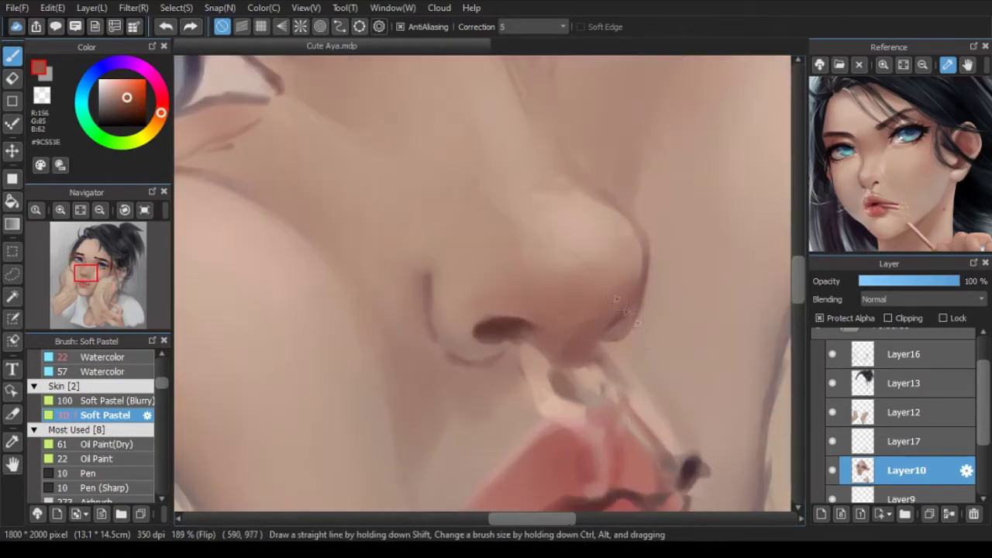
{"action": "right_click", "coordinate": [589, 326]}
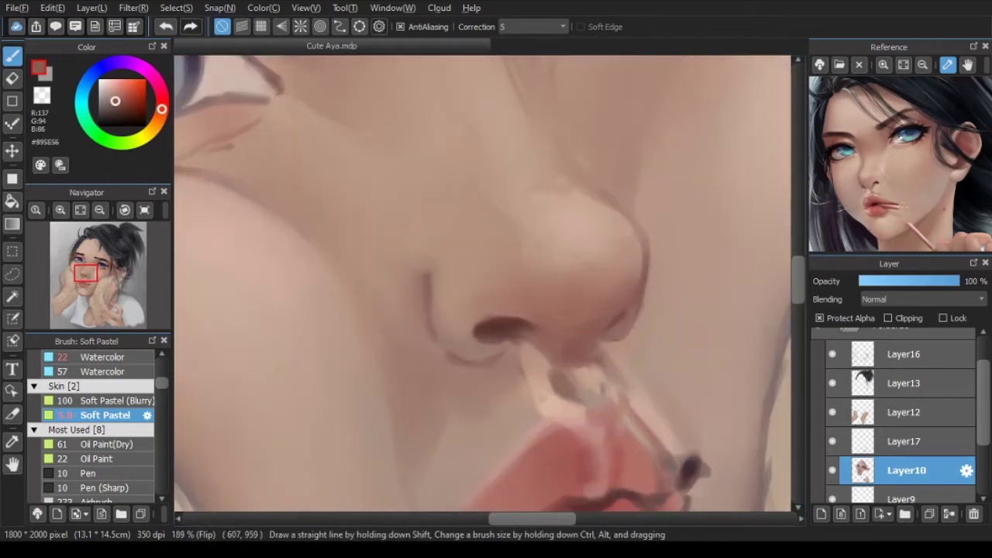
Step: Darken the nostril opening with the Watercolor brush in near-black brown #24120F
{"action": "scroll", "coordinate": [505, 279], "scroll_direction": "down", "scroll_amount": 5}
{"action": "left_click", "coordinate": [469, 312], "text": "alt"}
{"action": "scroll", "coordinate": [469, 312], "scroll_direction": "up", "scroll_amount": 4}
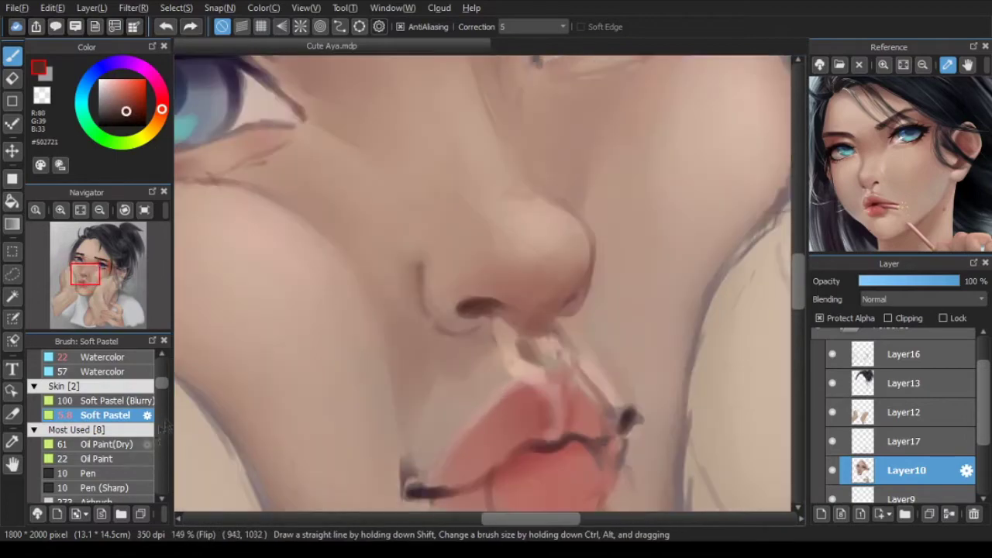
{"action": "left_click", "coordinate": [104, 357]}
{"action": "scroll", "coordinate": [481, 300], "scroll_direction": "down", "scroll_amount": 4}
{"action": "left_click_drag", "start_coordinate": [470, 310], "coordinate": [449, 320]}
{"action": "left_click", "coordinate": [126, 118]}
{"action": "scroll", "coordinate": [490, 299], "scroll_direction": "up", "scroll_amount": 4}
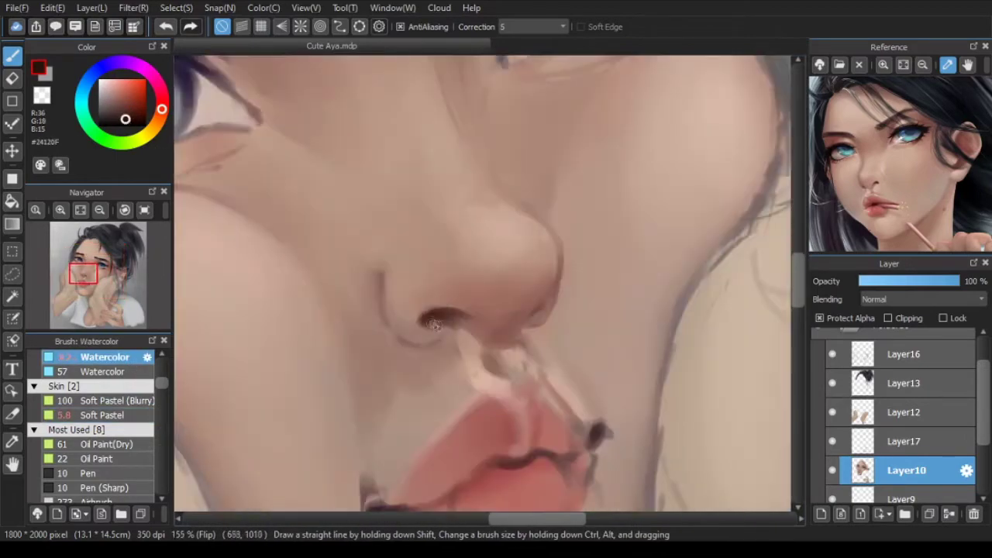
{"action": "scroll", "coordinate": [458, 329], "scroll_direction": "down", "scroll_amount": 4}
{"action": "scroll", "coordinate": [496, 329], "scroll_direction": "up", "scroll_amount": 4}
Step: Paint the far nostril with dark brown #3A1E19 and soften its edge with sampled skin tone #B39280
{"action": "left_click", "coordinate": [505, 332], "text": "alt"}
{"action": "left_click", "coordinate": [507, 332], "text": "alt"}
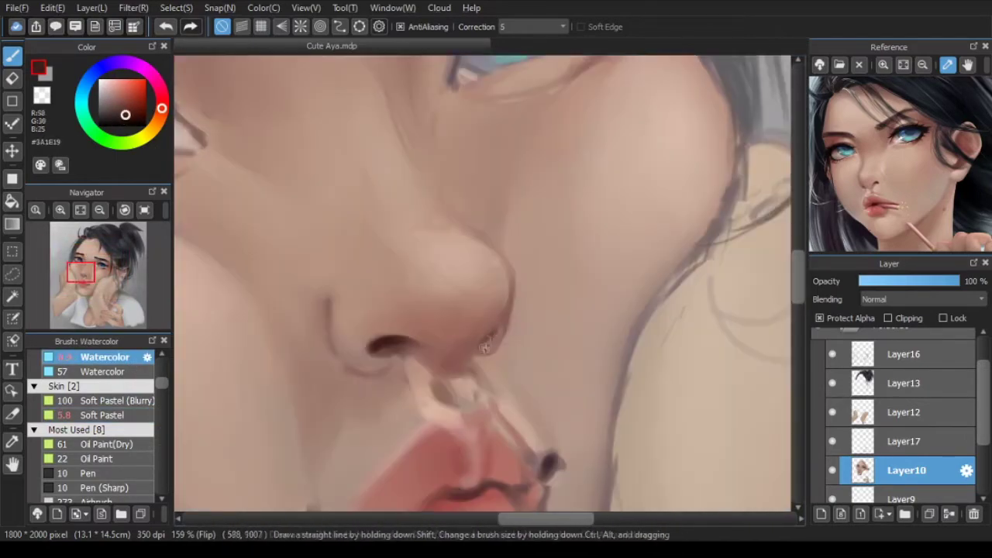
{"action": "scroll", "coordinate": [507, 332], "scroll_direction": "up", "scroll_amount": 2}
{"action": "left_click", "coordinate": [500, 348], "text": "alt"}
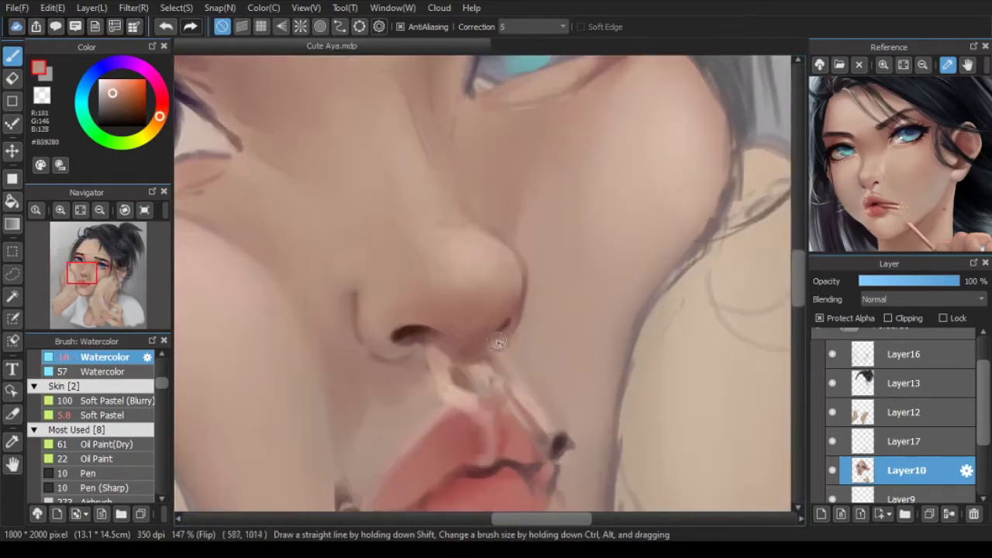
Step: Smooth the skin beneath the near nostril towards the philtrum with Watercolor in skin tones such as #B79381
{"action": "left_click", "coordinate": [403, 340], "text": "alt"}
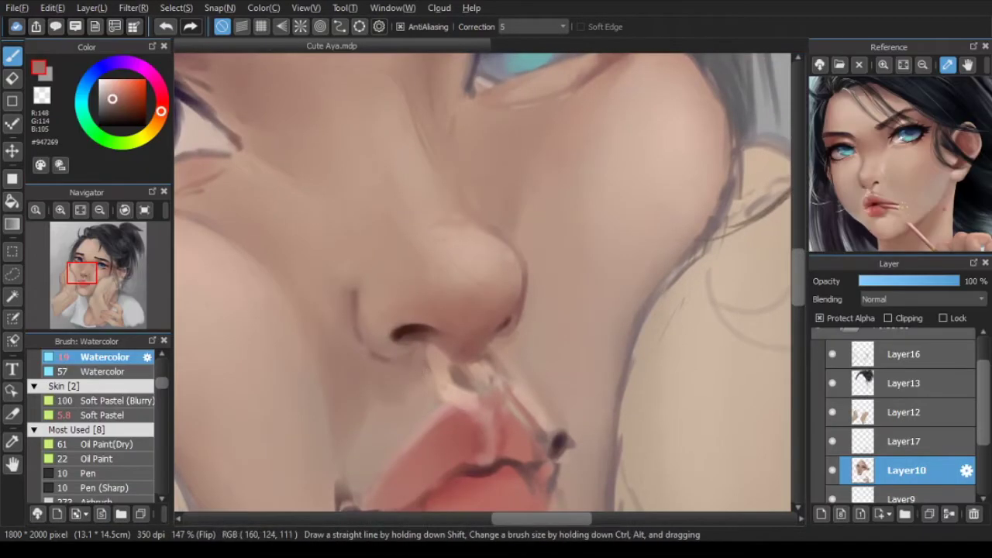
{"action": "left_click", "coordinate": [424, 375], "text": "alt"}
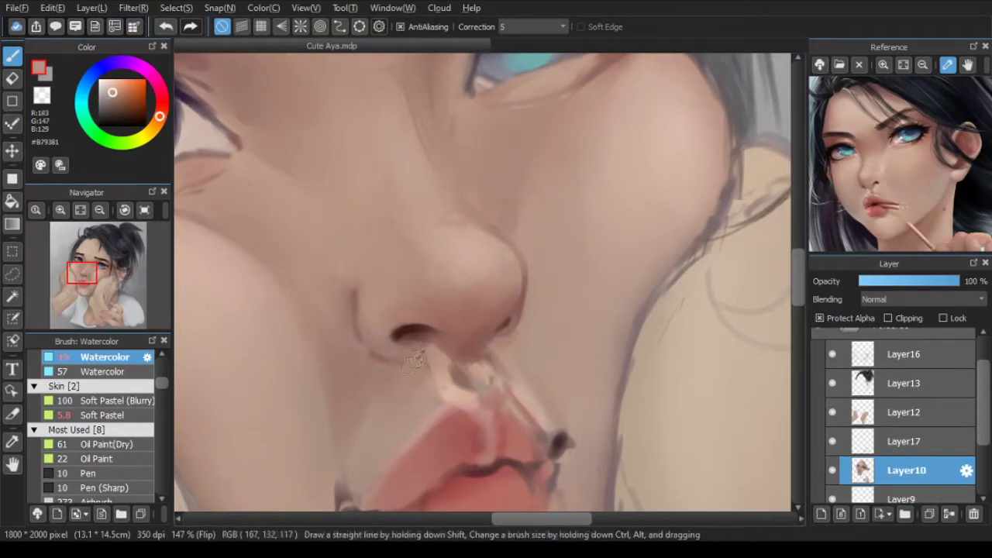
{"action": "left_click_drag", "start_coordinate": [424, 380], "coordinate": [441, 352]}
{"action": "left_click", "coordinate": [440, 350], "text": "alt"}
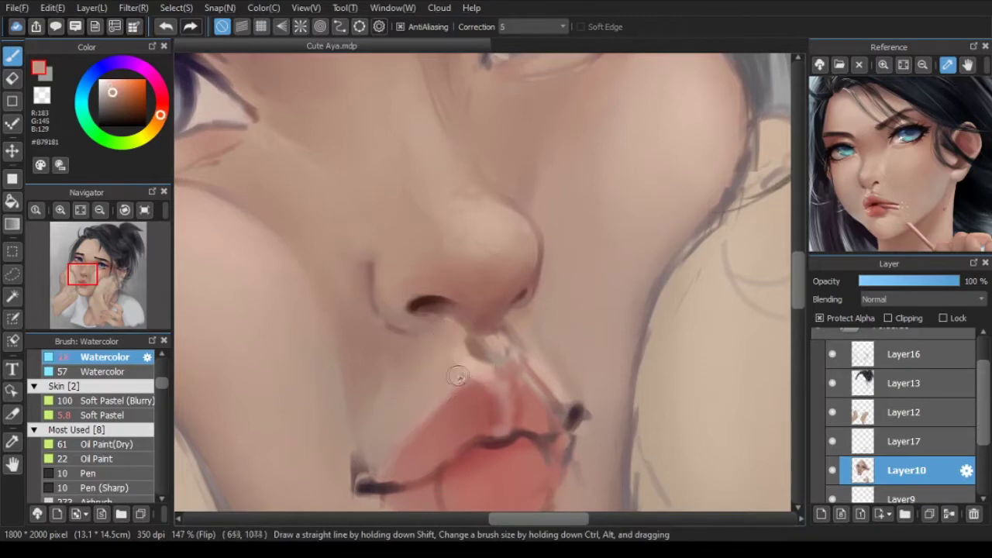
Step: Blend the philtrum just above the upper lip with Watercolor in lighter skin tones sampled there
{"action": "scroll", "coordinate": [451, 367], "scroll_direction": "down", "scroll_amount": 1}
{"action": "left_click", "coordinate": [467, 369], "text": "alt"}
{"action": "left_click", "coordinate": [469, 379], "text": "alt"}
{"action": "left_click_drag", "start_coordinate": [499, 394], "coordinate": [493, 364]}
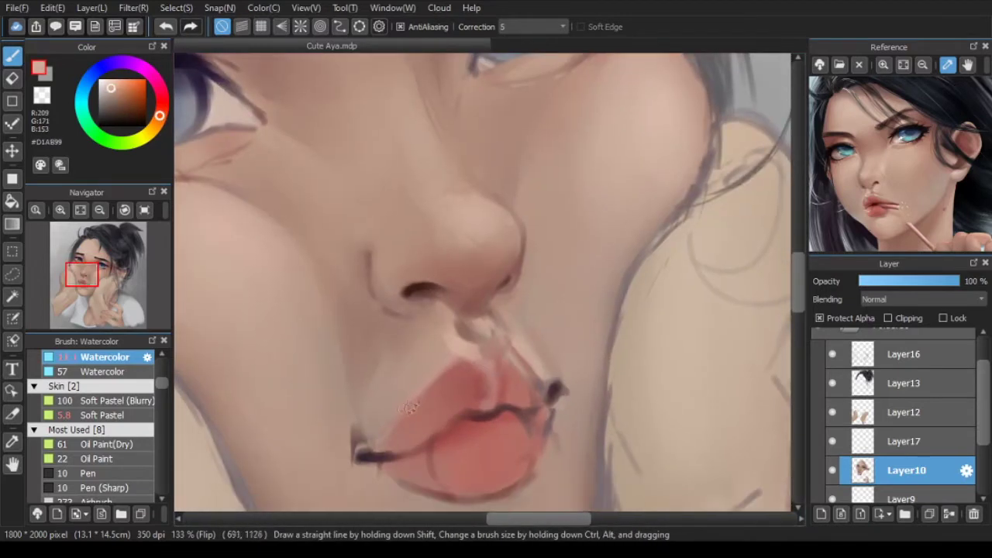
Step: Highlight the upper lip's contour with the second Watercolor brush in #E8CDC0 and clean up the mouth corner
{"action": "left_click", "coordinate": [116, 372]}
{"action": "left_click", "coordinate": [455, 356], "text": "alt"}
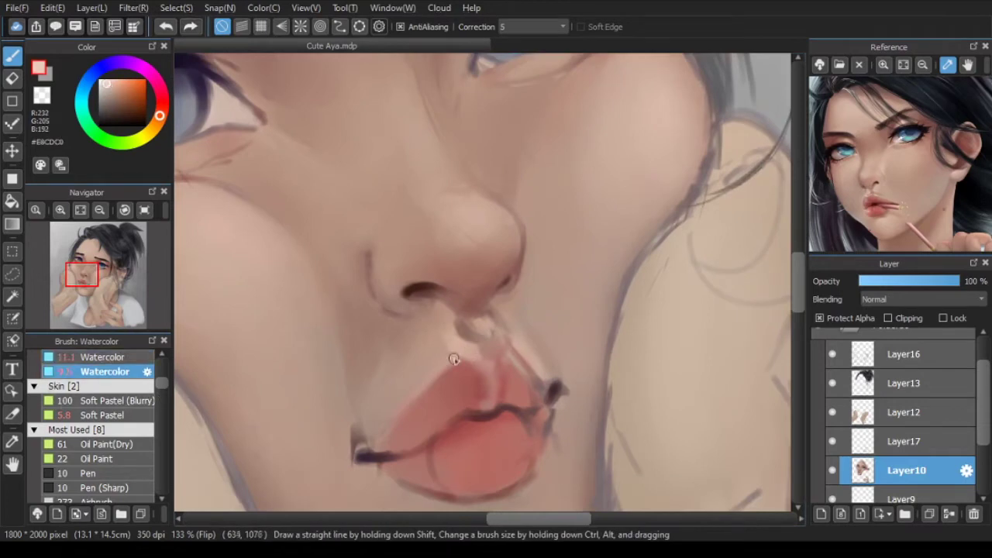
{"action": "left_click_drag", "start_coordinate": [455, 355], "coordinate": [436, 368]}
{"action": "scroll", "coordinate": [436, 373], "scroll_direction": "down", "scroll_amount": 3}
{"action": "left_click", "coordinate": [104, 357]}
{"action": "left_click_drag", "start_coordinate": [398, 416], "coordinate": [385, 430]}
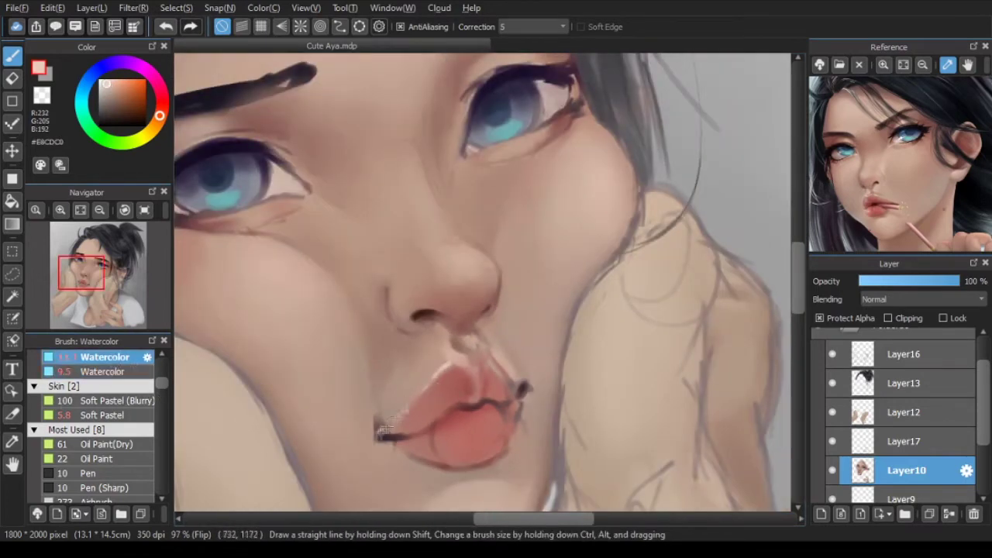
Step: Soften the highlight between the far nostril and the upper lip with Watercolor in sampled tone #D3B4A6
{"action": "key", "text": "Down"}
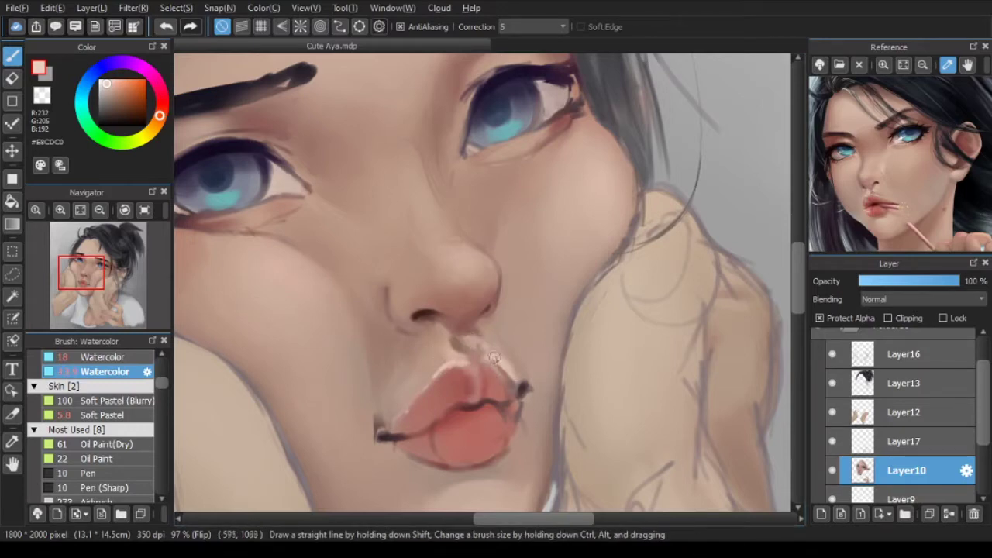
{"action": "left_click", "coordinate": [489, 353], "text": "alt"}
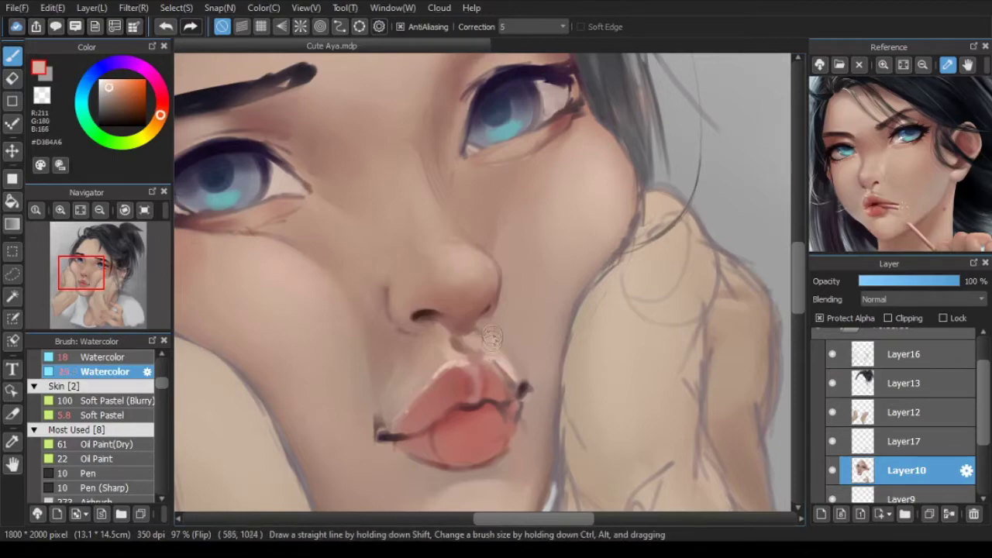
{"action": "scroll", "coordinate": [482, 323], "scroll_direction": "down", "scroll_amount": 5}
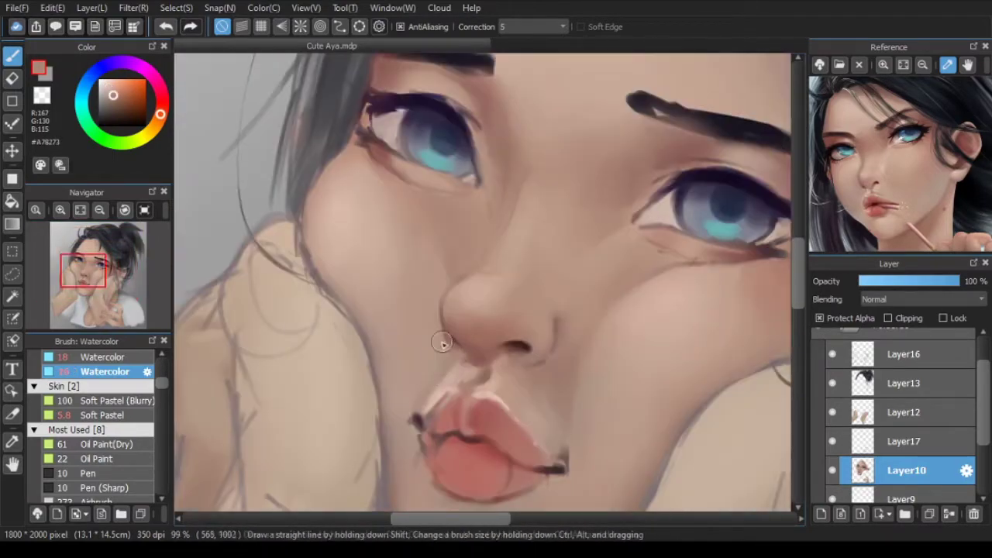
Step: Blend the skin beside the nose and upper lip with a larger Watercolor brush in sampled tones such as #B39687
{"action": "right_click", "coordinate": [403, 395]}
{"action": "key", "text": "bracketright"}
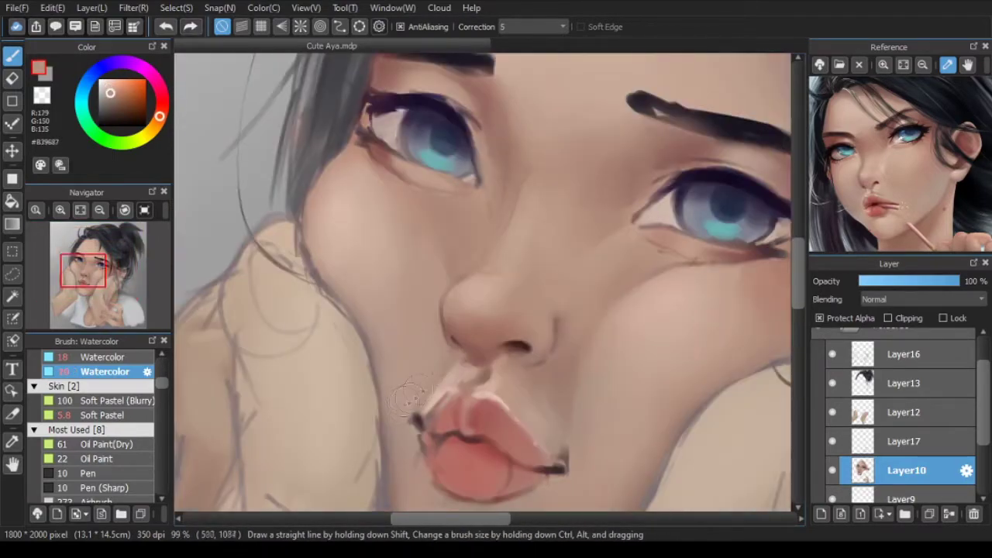
{"action": "scroll", "coordinate": [445, 334], "scroll_direction": "up", "scroll_amount": 2}
{"action": "left_click", "coordinate": [435, 328], "text": "alt"}
{"action": "scroll", "coordinate": [435, 328], "scroll_direction": "down", "scroll_amount": 3}
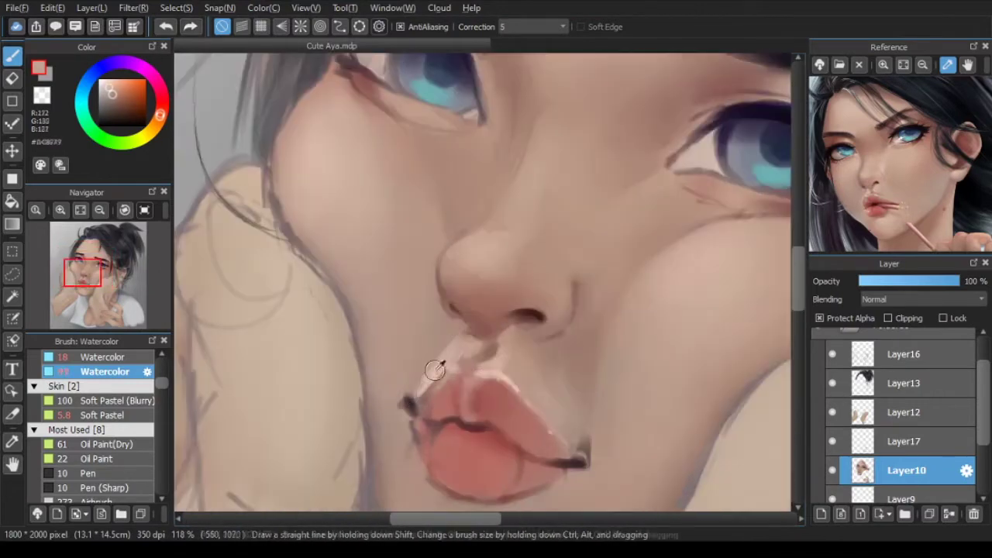
Step: Soften the skin and line at the far mouth corner with Watercolor in muted tones such as #AB7A71
{"action": "left_click", "coordinate": [459, 311], "text": "alt"}
{"action": "left_click", "coordinate": [108, 100]}
{"action": "left_click", "coordinate": [162, 105]}
{"action": "left_click", "coordinate": [104, 358]}
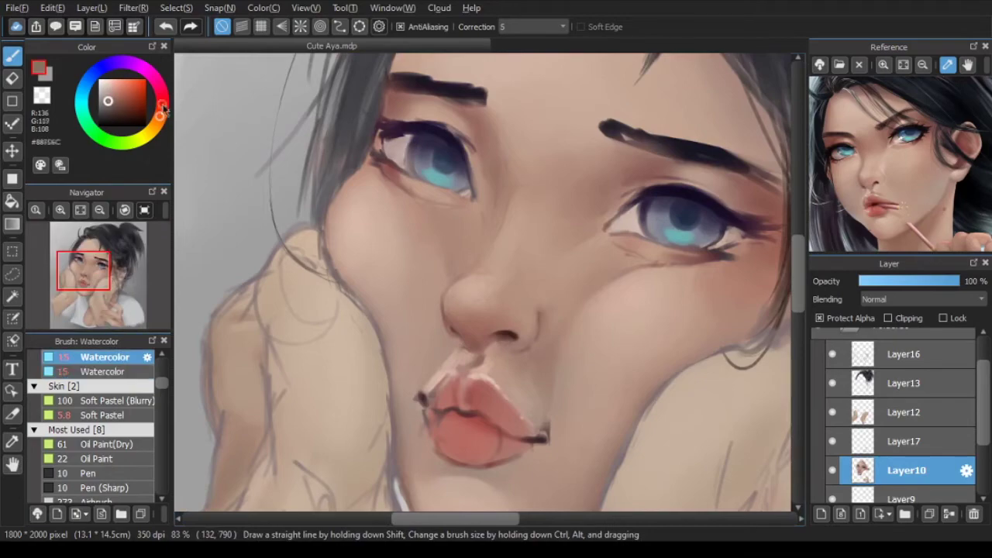
{"action": "left_click_drag", "start_coordinate": [435, 380], "coordinate": [422, 395]}
{"action": "scroll", "coordinate": [496, 310], "scroll_direction": "down", "scroll_amount": 3}
{"action": "key", "text": "Down"}
{"action": "scroll", "coordinate": [515, 318], "scroll_direction": "up", "scroll_amount": 3}
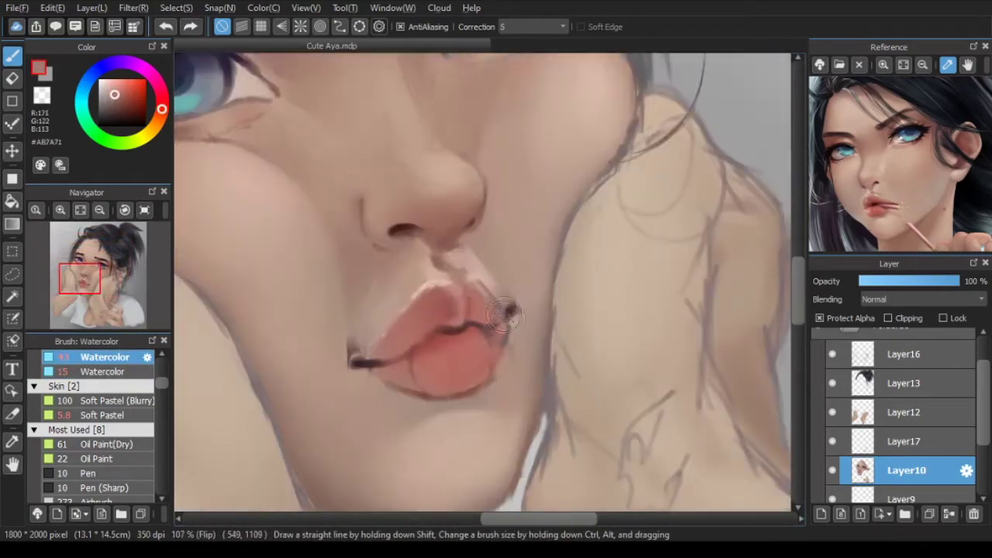
Step: Blend the lower lip toward the far mouth corner with Watercolor in sampled lip tones such as #D48C85
{"action": "left_click", "coordinate": [494, 343], "text": "alt"}
{"action": "left_click", "coordinate": [451, 358], "text": "alt"}
{"action": "left_click", "coordinate": [441, 360], "text": "alt"}
{"action": "scroll", "coordinate": [482, 354], "scroll_direction": "down", "scroll_amount": 2}
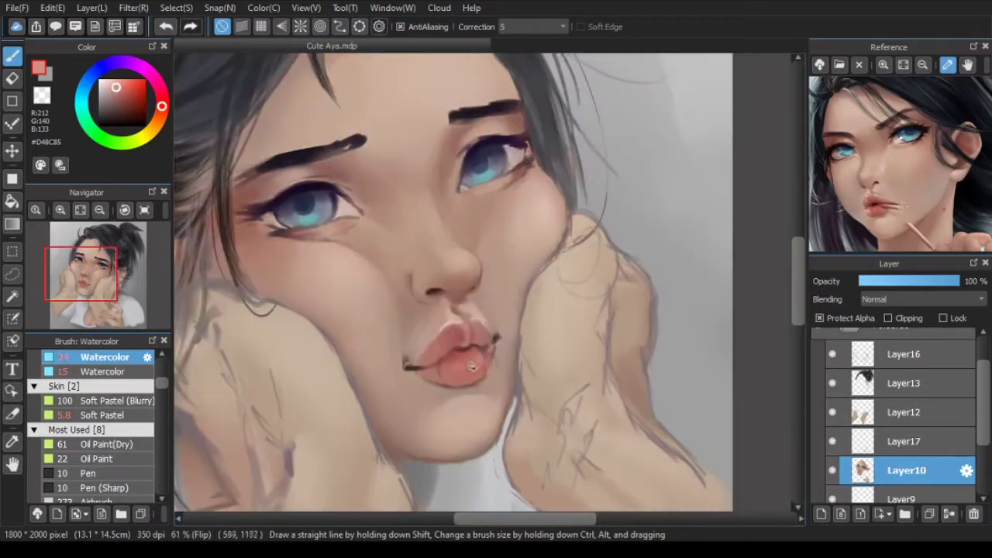
{"action": "scroll", "coordinate": [523, 312], "scroll_direction": "down", "scroll_amount": 2}
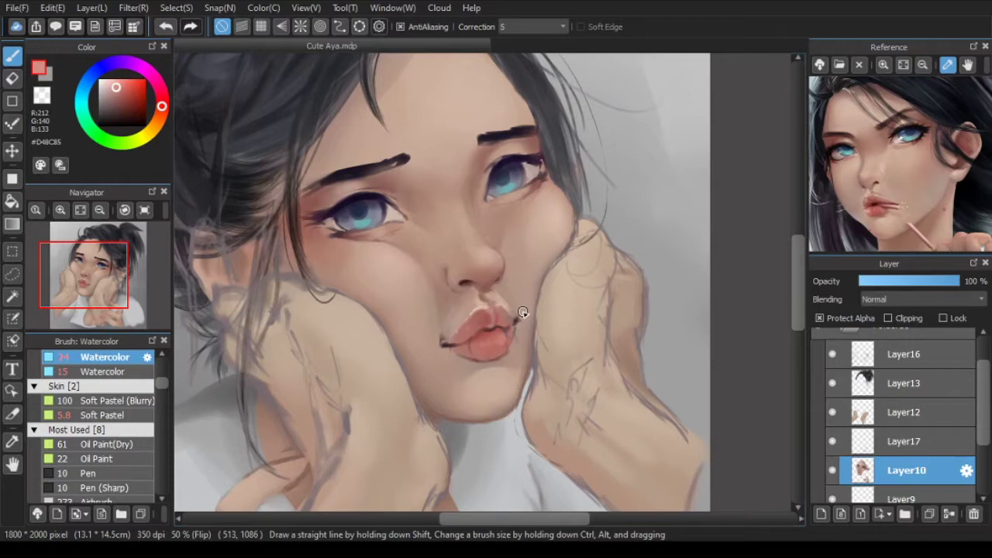
{"action": "scroll", "coordinate": [430, 232], "scroll_direction": "up", "scroll_amount": 2}
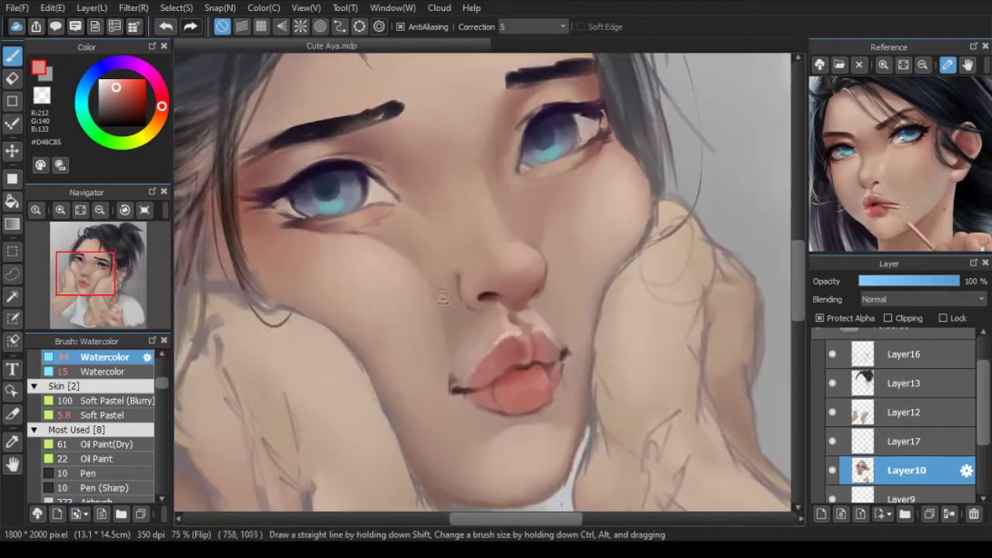
Step: Soften the skin around the nose and cheek with Soft Pastel in sampled tone #C9AA98
{"action": "left_click", "coordinate": [115, 415]}
{"action": "scroll", "coordinate": [418, 321], "scroll_direction": "down", "scroll_amount": 2}
{"action": "scroll", "coordinate": [117, 438], "scroll_direction": "down", "scroll_amount": 3}
Step: Smooth the near cheek's skin shading with a large Smudge brush
{"action": "left_click", "coordinate": [127, 379]}
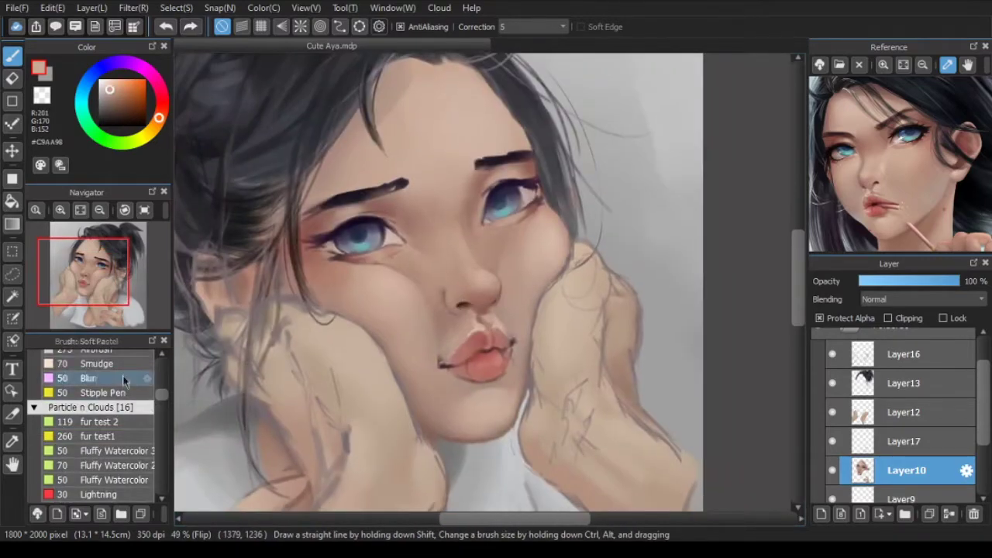
{"action": "left_click", "coordinate": [117, 363]}
{"action": "left_click", "coordinate": [145, 210]}
{"action": "scroll", "coordinate": [579, 281], "scroll_direction": "down", "scroll_amount": 2}
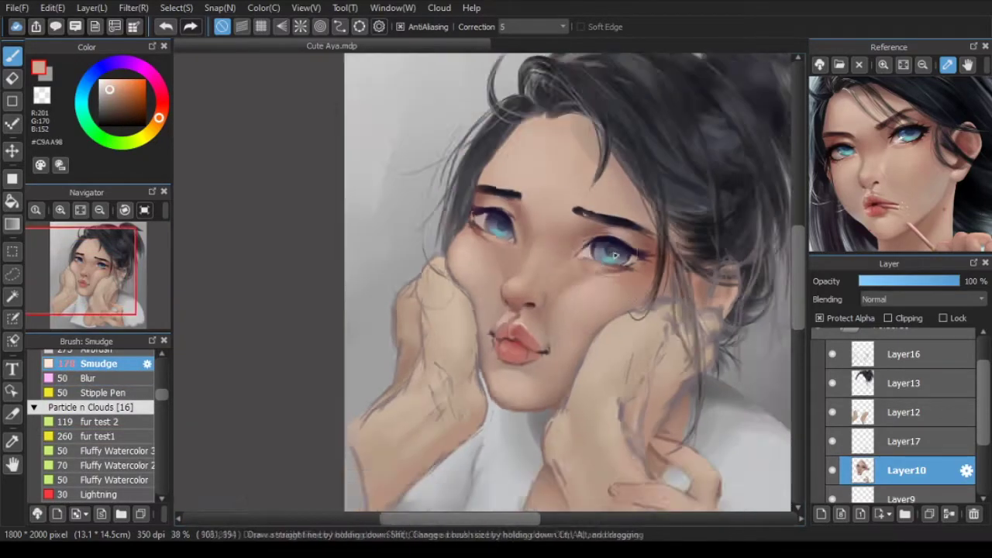
{"action": "key", "text": "Down"}
{"action": "scroll", "coordinate": [391, 287], "scroll_direction": "up", "scroll_amount": 3}
{"action": "key", "text": "h"}
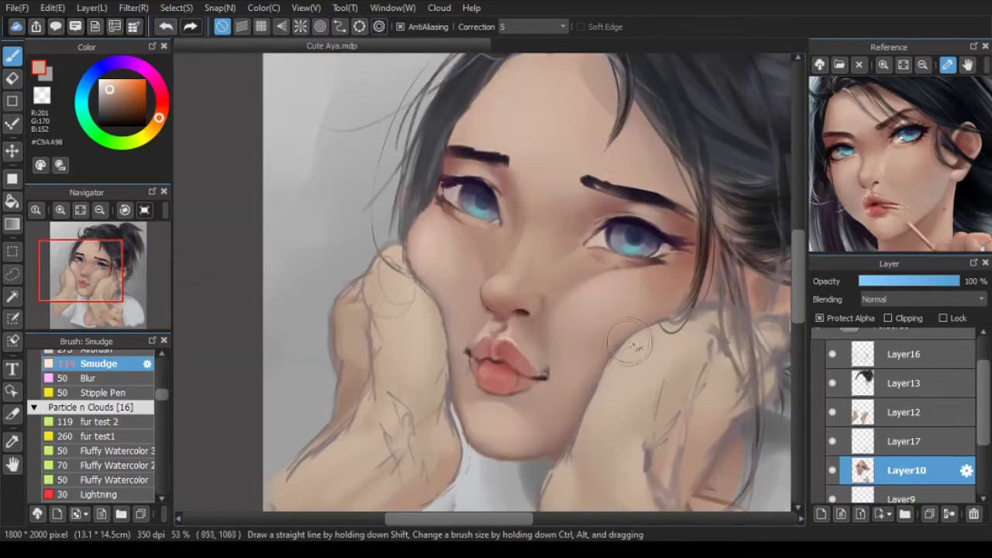
Step: Smooth the near nostril wing and the skin around it with a smaller Smudge brush
{"action": "scroll", "coordinate": [632, 376], "scroll_direction": "up", "scroll_amount": 1}
{"action": "key", "text": "h"}
{"action": "scroll", "coordinate": [438, 322], "scroll_direction": "down", "scroll_amount": 3}
{"action": "scroll", "coordinate": [451, 321], "scroll_direction": "up", "scroll_amount": 8}
{"action": "left_click_drag", "start_coordinate": [435, 303], "coordinate": [425, 294]}
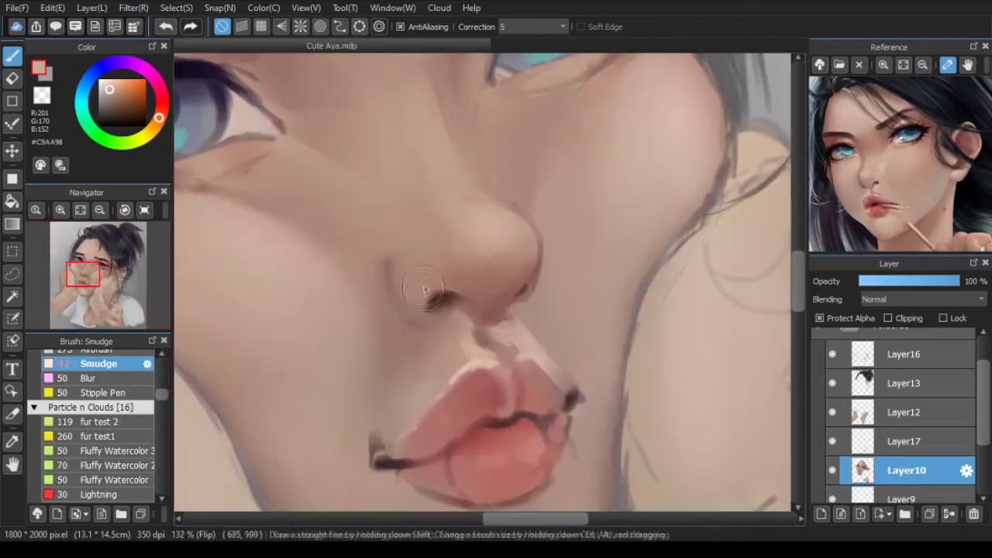
Step: Define the crease around the near nostril wing with a fine Airbrush in #816056
{"action": "scroll", "coordinate": [449, 322], "scroll_direction": "down", "scroll_amount": 7}
{"action": "key", "text": "h"}
{"action": "scroll", "coordinate": [509, 325], "scroll_direction": "up", "scroll_amount": 4}
{"action": "scroll", "coordinate": [99, 422], "scroll_direction": "up", "scroll_amount": 1}
{"action": "left_click", "coordinate": [99, 427]}
{"action": "right_click", "coordinate": [554, 443]}
{"action": "left_click_drag", "start_coordinate": [563, 484], "coordinate": [527, 422]}
{"action": "scroll", "coordinate": [527, 422], "scroll_direction": "up", "scroll_amount": 3}
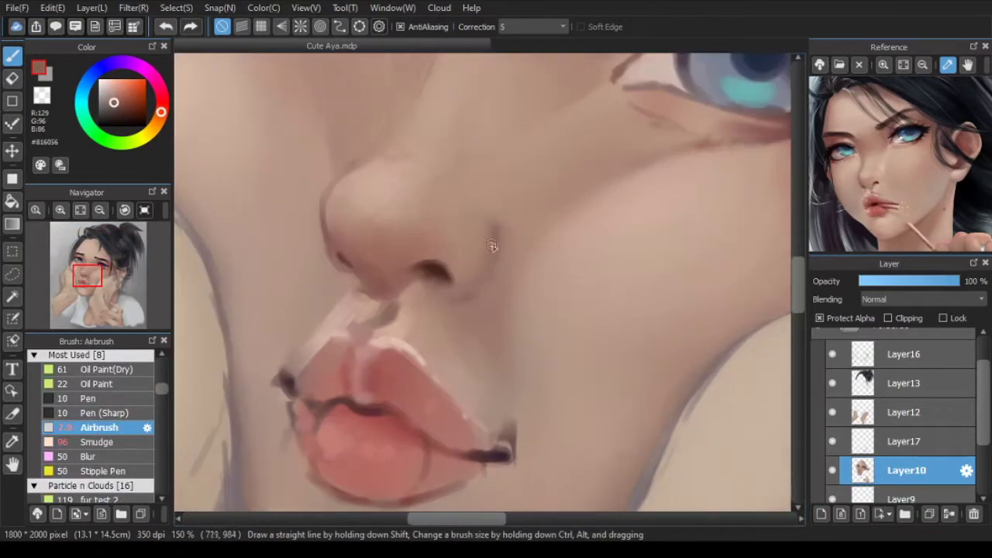
Step: Shade the fold running from the nostril wing toward the cheek with a larger Airbrush in #816056 and sampled #967468
{"action": "left_click_drag", "start_coordinate": [510, 227], "coordinate": [533, 209]}
{"action": "left_click_drag", "start_coordinate": [578, 217], "coordinate": [546, 248]}
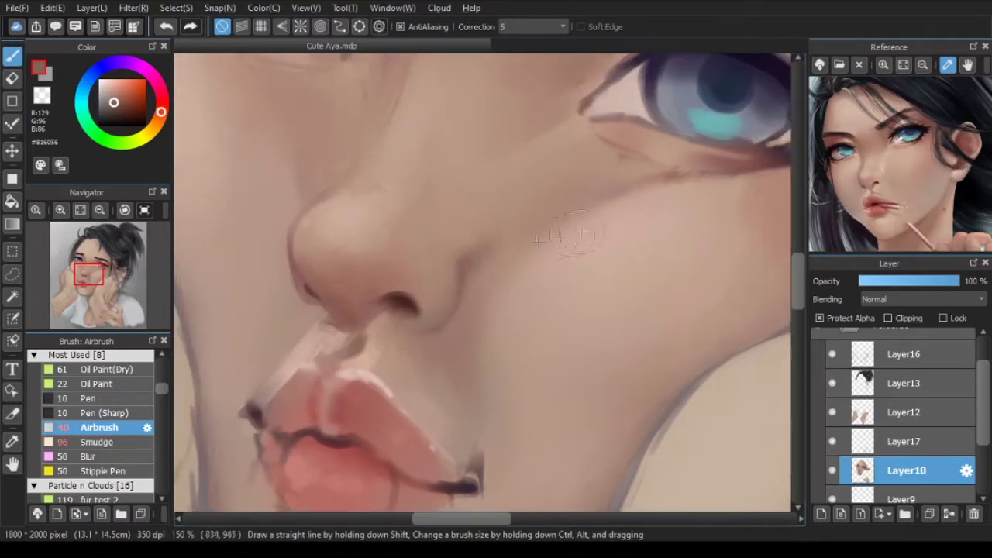
{"action": "right_click", "coordinate": [489, 265]}
{"action": "scroll", "coordinate": [535, 228], "scroll_direction": "down", "scroll_amount": 4}
{"action": "key", "text": "h"}
{"action": "scroll", "coordinate": [495, 248], "scroll_direction": "up", "scroll_amount": 2}
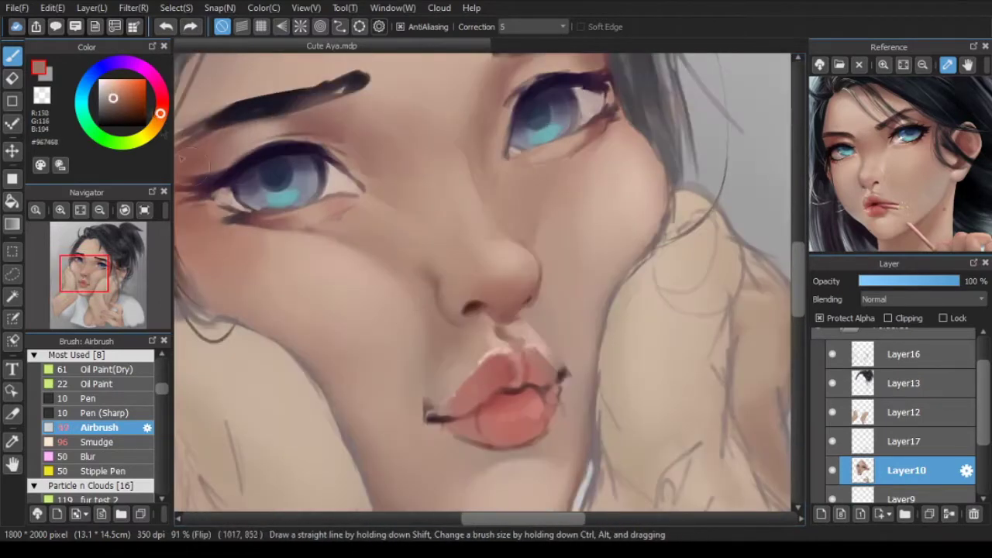
Step: Blend the side of the nose into the cheek with the Airbrush in sampled skin tones such as #805554
{"action": "right_click", "coordinate": [417, 277]}
{"action": "scroll", "coordinate": [541, 250], "scroll_direction": "down", "scroll_amount": 1}
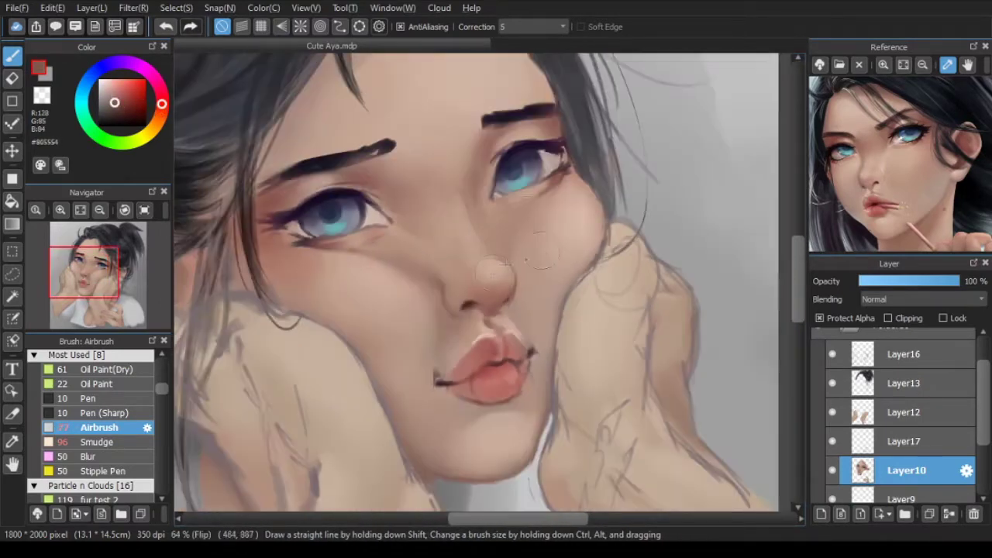
{"action": "left_click", "coordinate": [478, 269], "text": "alt"}
{"action": "right_click", "coordinate": [466, 286]}
{"action": "right_click", "coordinate": [446, 267]}
{"action": "right_click", "coordinate": [449, 289]}
Step: Darken the nostrils and the underside of the nose with a fine Airbrush in #5B3B32
{"action": "scroll", "coordinate": [440, 371], "scroll_direction": "up", "scroll_amount": 3}
{"action": "key", "text": "["}
{"action": "left_click", "coordinate": [436, 378], "text": "alt"}
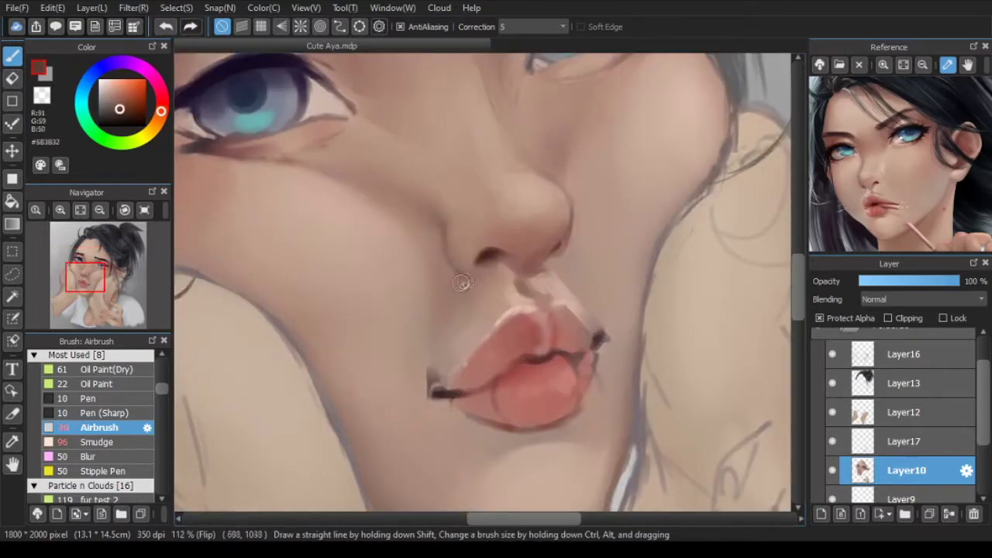
{"action": "scroll", "coordinate": [559, 271], "scroll_direction": "up", "scroll_amount": 2}
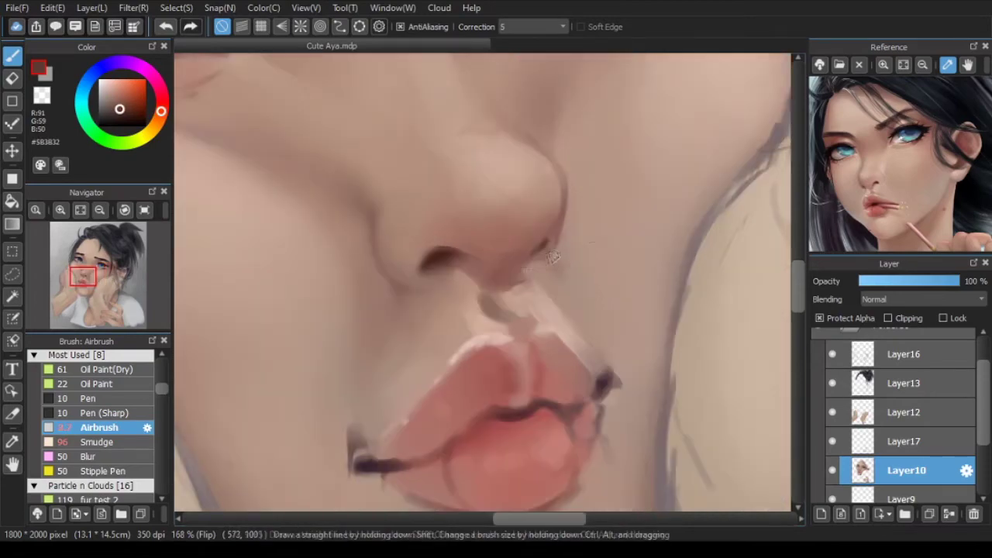
{"action": "scroll", "coordinate": [554, 267], "scroll_direction": "down", "scroll_amount": 1}
{"action": "scroll", "coordinate": [555, 267], "scroll_direction": "up", "scroll_amount": 1}
Step: Lasso an area beside the nose, shade inside it with the Airbrush in #5B3B32, and clear the selection
{"action": "mouse_move", "coordinate": [592, 314]}
{"action": "left_mouse_down"}
{"action": "mouse_move", "coordinate": [556, 345]}
{"action": "mouse_move", "coordinate": [529, 338]}
{"action": "left_mouse_up"}
{"action": "key", "text": "l"}
{"action": "left_click_drag", "start_coordinate": [499, 223], "coordinate": [504, 264]}
{"action": "mouse_move", "coordinate": [497, 222]}
{"action": "left_mouse_down"}
{"action": "mouse_move", "coordinate": [500, 277]}
{"action": "mouse_move", "coordinate": [591, 180]}
{"action": "left_mouse_up"}
{"action": "key", "text": "b"}
{"action": "left_click_drag", "start_coordinate": [478, 349], "coordinate": [480, 299]}
{"action": "key", "text": "ctrl+d"}
{"action": "scroll", "coordinate": [576, 340], "scroll_direction": "down", "scroll_amount": 8}
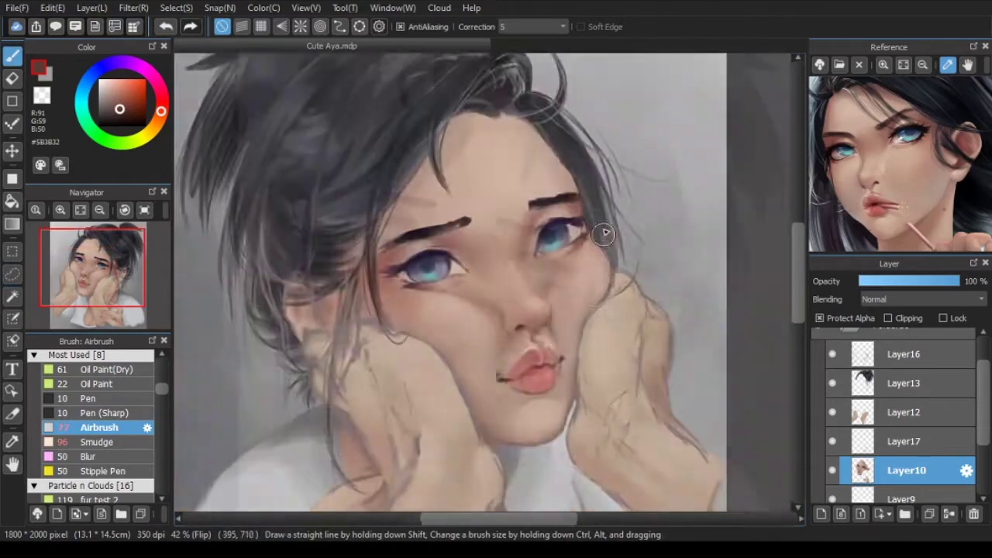
Step: Undo the last airbrush stroke, clear the selection, and touch up the far nostril area with the Airbrush in #742D2D
{"action": "key", "text": "Down"}
{"action": "left_click", "coordinate": [434, 372], "text": "alt"}
{"action": "key", "text": "Down"}
{"action": "key", "text": "ctrl+z"}
{"action": "key", "text": "ctrl+d"}
{"action": "scroll", "coordinate": [546, 355], "scroll_direction": "up", "scroll_amount": 5}
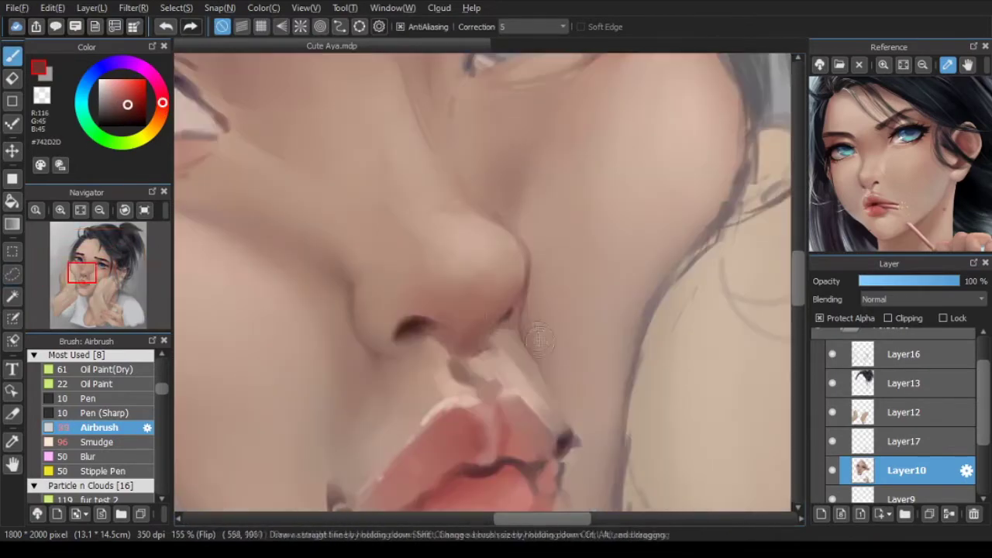
{"action": "scroll", "coordinate": [511, 329], "scroll_direction": "down", "scroll_amount": 4}
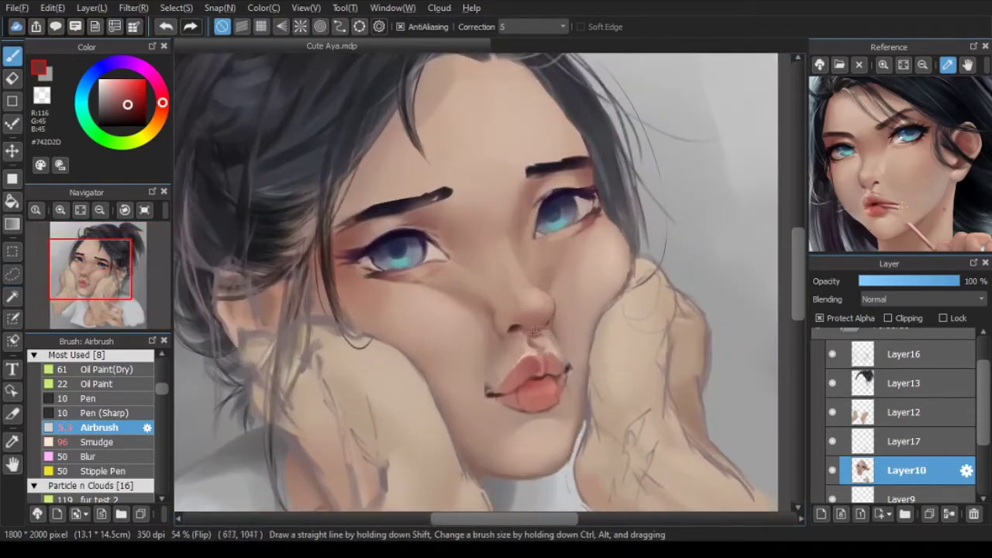
Step: Rework the shading beside the nostril wing with the Airbrush in sampled skin tones, undoing an unwanted stroke
{"action": "left_click", "coordinate": [465, 308], "text": "alt"}
{"action": "mouse_move", "coordinate": [481, 306]}
{"action": "left_mouse_down"}
{"action": "mouse_move", "coordinate": [452, 288]}
{"action": "mouse_move", "coordinate": [459, 303]}
{"action": "mouse_move", "coordinate": [502, 323]}
{"action": "mouse_move", "coordinate": [454, 274]}
{"action": "mouse_move", "coordinate": [498, 318]}
{"action": "mouse_move", "coordinate": [556, 258]}
{"action": "mouse_move", "coordinate": [454, 326]}
{"action": "left_mouse_up"}
{"action": "key", "text": "ctrl+z"}
{"action": "left_click", "coordinate": [464, 299], "text": "alt"}
{"action": "left_click", "coordinate": [485, 314], "text": "alt"}
{"action": "scroll", "coordinate": [485, 315], "scroll_direction": "up", "scroll_amount": 2}
Step: Blend the near cheek and the fold beside the nose with a large Airbrush in sampled tones such as #B08B7B and #A07B6D
{"action": "left_click", "coordinate": [446, 349], "text": "alt"}
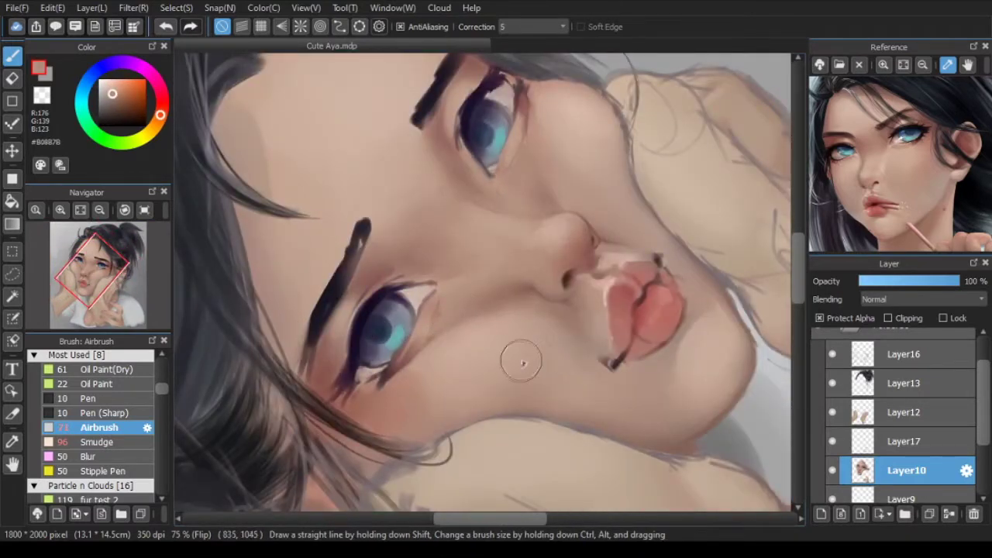
{"action": "left_click_drag", "start_coordinate": [554, 340], "coordinate": [476, 329]}
{"action": "key", "text": "bracketright"}
{"action": "left_click", "coordinate": [447, 291], "text": "alt"}
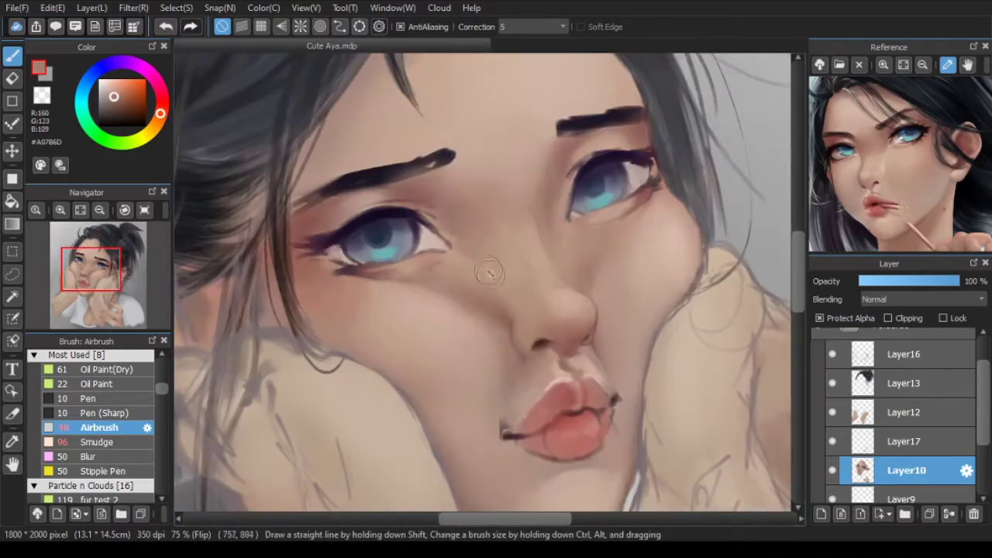
Step: Tint the skin below the near eye's outer corner with a large Airbrush in sampled reddish brown #885550
{"action": "left_click", "coordinate": [351, 275], "text": "alt"}
{"action": "scroll", "coordinate": [368, 302], "scroll_direction": "down", "scroll_amount": 2}
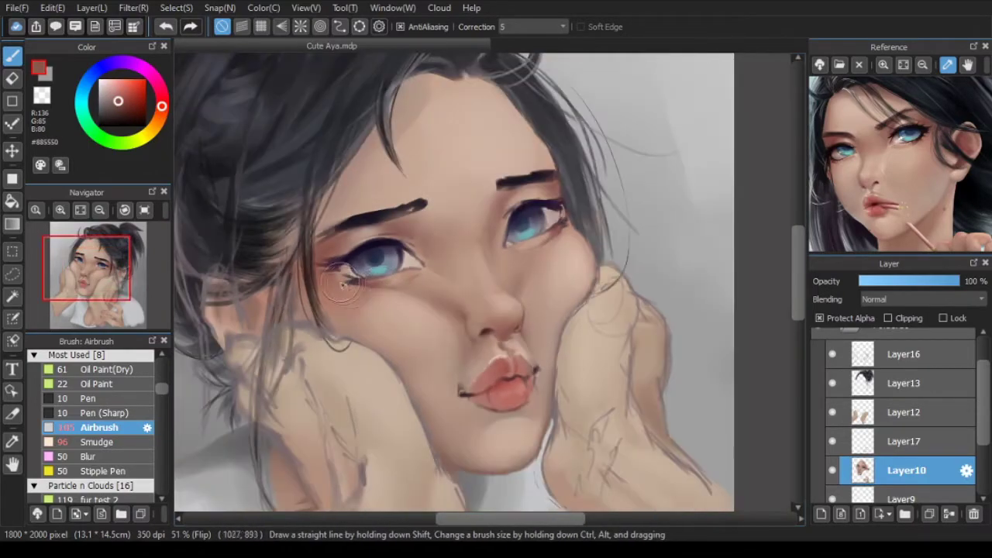
{"action": "scroll", "coordinate": [155, 407], "scroll_direction": "up", "scroll_amount": 2}
Step: Shade the skin below the near eye with Soft Pastel in #885550 and sampled #9E7264
{"action": "left_click", "coordinate": [105, 416]}
{"action": "scroll", "coordinate": [376, 290], "scroll_direction": "up", "scroll_amount": 3}
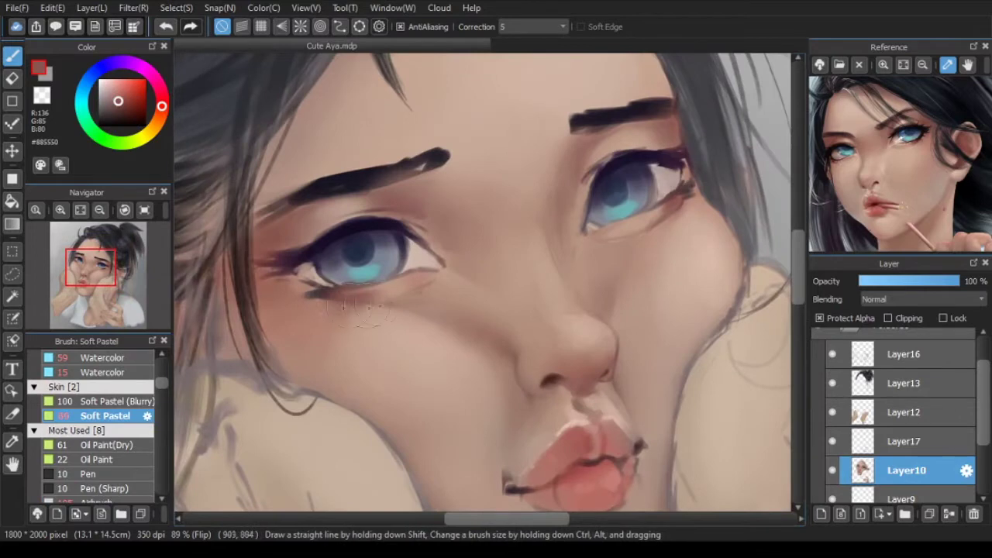
{"action": "left_click", "coordinate": [314, 308], "text": "alt"}
{"action": "scroll", "coordinate": [413, 333], "scroll_direction": "down", "scroll_amount": 5}
{"action": "key", "text": "Down"}
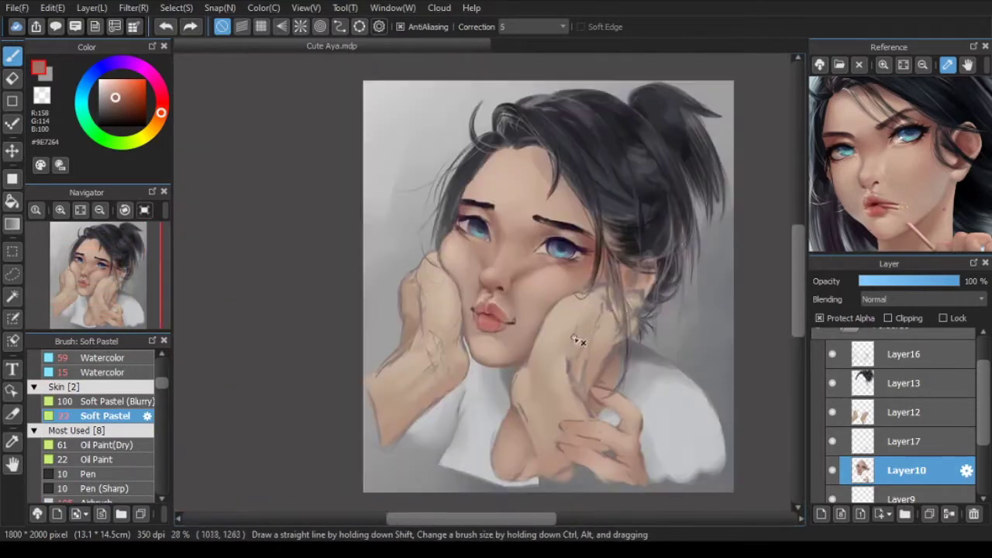
Step: Rework the shading beneath both eyes with Soft Pastel in sampled reddish browns #87534B and #88544B, undoing an unwanted stroke
{"action": "scroll", "coordinate": [578, 340], "scroll_direction": "up", "scroll_amount": 3}
{"action": "left_click", "coordinate": [631, 227], "text": "alt"}
{"action": "left_click_drag", "start_coordinate": [573, 269], "coordinate": [518, 286]}
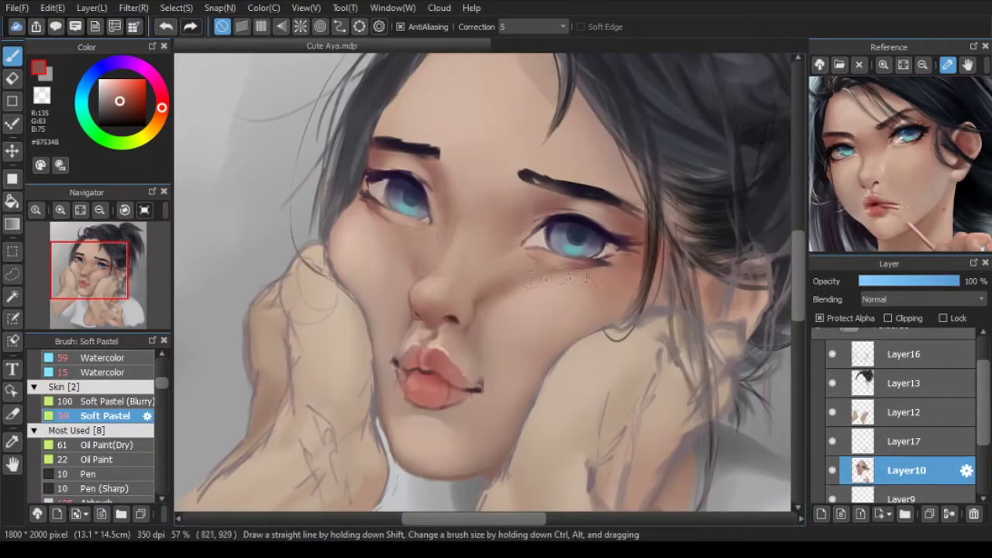
{"action": "key", "text": "ctrl+z"}
{"action": "left_click_drag", "start_coordinate": [363, 206], "coordinate": [373, 214]}
{"action": "left_click", "coordinate": [370, 216], "text": "alt"}
{"action": "left_click", "coordinate": [360, 208], "text": "alt"}
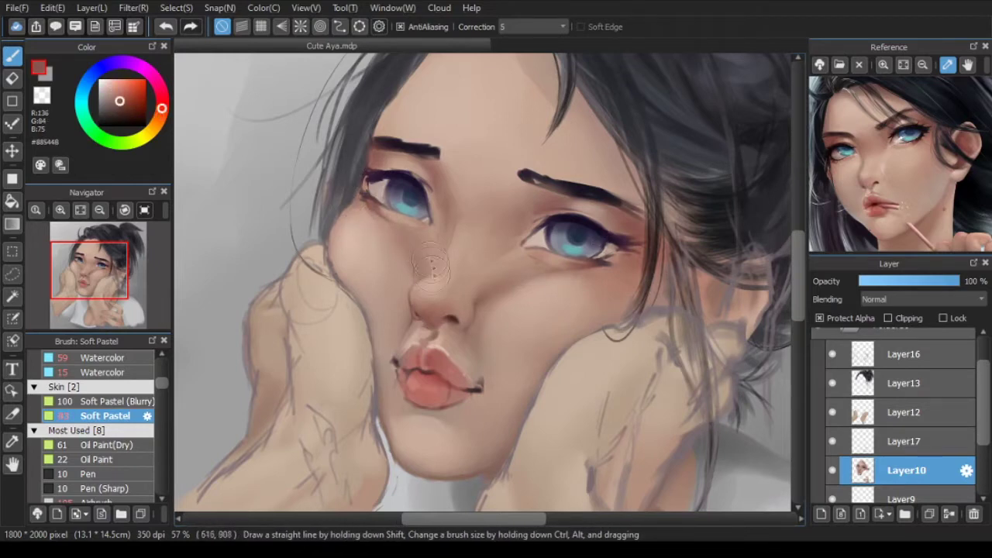
Step: Lighten the skin beside the nose bridge with Soft Pastel in sampled tone #CDB09E
{"action": "left_click", "coordinate": [431, 273], "text": "alt"}
{"action": "scroll", "coordinate": [526, 294], "scroll_direction": "down", "scroll_amount": 4}
{"action": "key", "text": "Down"}
{"action": "scroll", "coordinate": [523, 341], "scroll_direction": "up", "scroll_amount": 5}
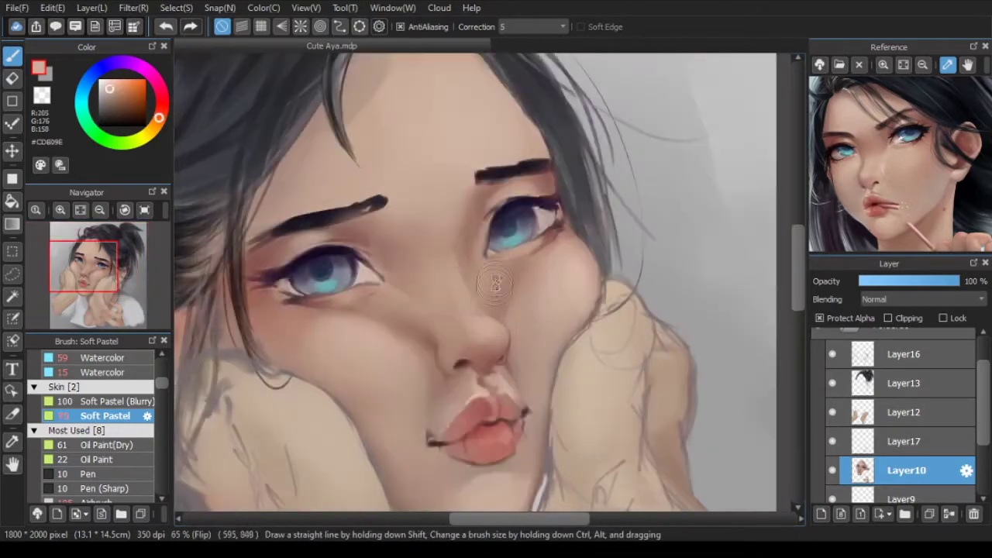
{"action": "scroll", "coordinate": [496, 283], "scroll_direction": "down", "scroll_amount": 2}
{"action": "key", "text": "h"}
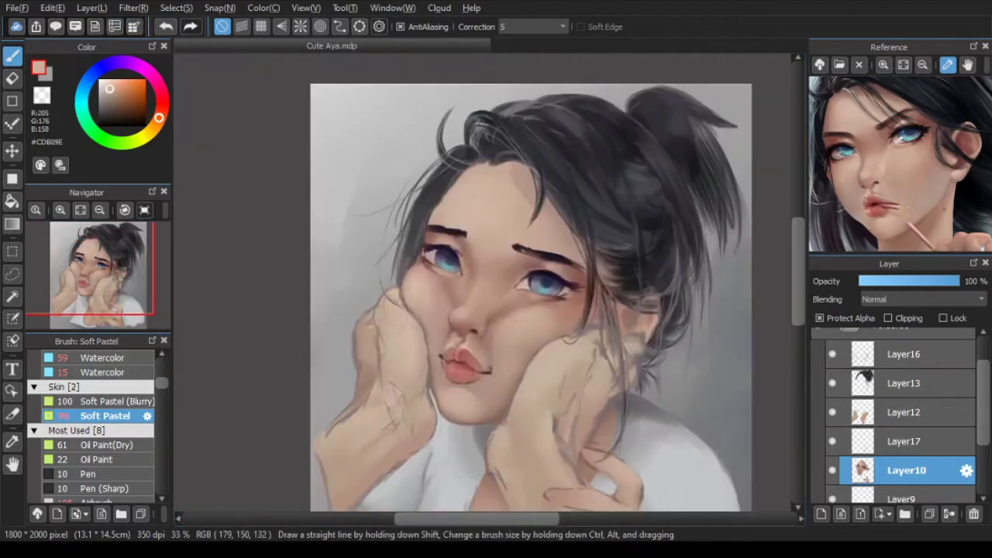
Step: Undo the last stroke and soften the skin below the far eye with Soft Pastel in sampled tones such as #D9BAA8
{"action": "scroll", "coordinate": [546, 329], "scroll_direction": "up", "scroll_amount": 2}
{"action": "left_click", "coordinate": [443, 335], "text": "alt"}
{"action": "key", "text": "ctrl+z"}
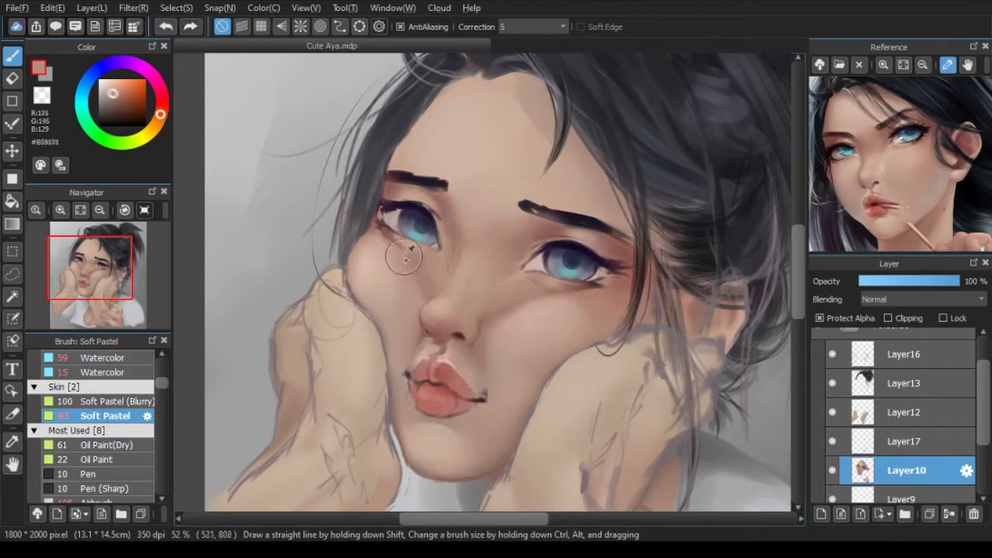
{"action": "left_click", "coordinate": [436, 273], "text": "alt"}
{"action": "scroll", "coordinate": [549, 290], "scroll_direction": "down", "scroll_amount": 2}
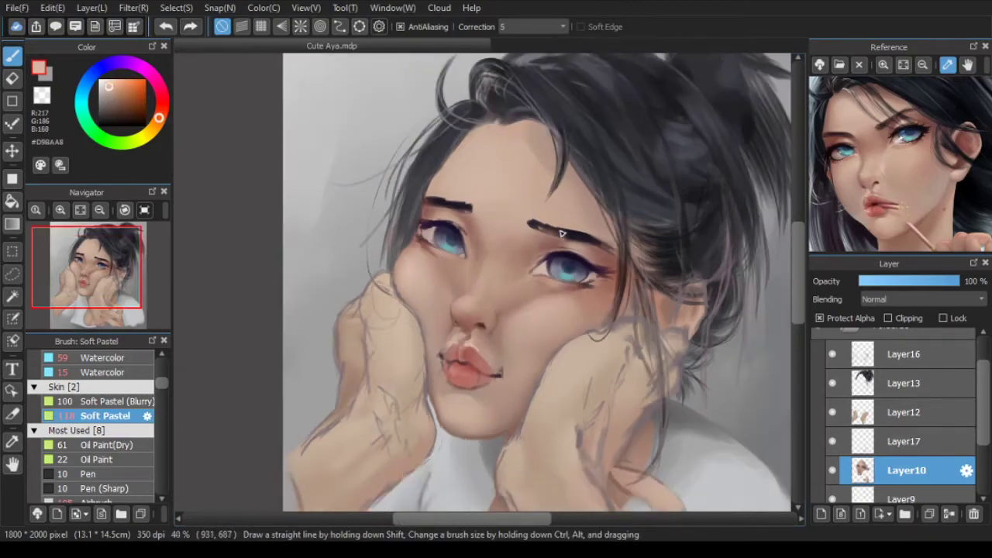
Step: Shade the nose bridge beside the far eye's inner corner with Soft Pastel in #745252
{"action": "key", "text": "Down"}
{"action": "scroll", "coordinate": [464, 252], "scroll_direction": "up", "scroll_amount": 1}
{"action": "left_click", "coordinate": [497, 318], "text": "alt"}
{"action": "scroll", "coordinate": [564, 316], "scroll_direction": "up", "scroll_amount": 3}
{"action": "left_click", "coordinate": [545, 334], "text": "alt"}
{"action": "left_click", "coordinate": [513, 280], "text": "alt"}
{"action": "left_click", "coordinate": [113, 105]}
{"action": "left_click", "coordinate": [162, 101]}
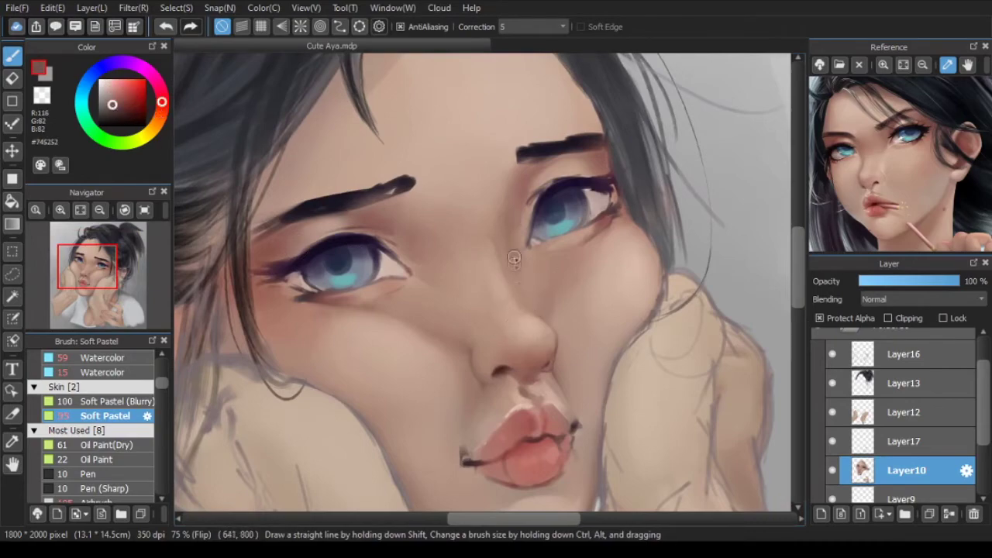
Step: Blend the skin between the eyebrows and upper nose bridge with Soft Pastel in sampled tones such as #B4907F and #9D766A
{"action": "scroll", "coordinate": [537, 310], "scroll_direction": "down", "scroll_amount": 5}
{"action": "key", "text": "Down"}
{"action": "scroll", "coordinate": [459, 289], "scroll_direction": "up", "scroll_amount": 4}
{"action": "left_click", "coordinate": [437, 247], "text": "alt"}
{"action": "left_click", "coordinate": [449, 240], "text": "alt"}
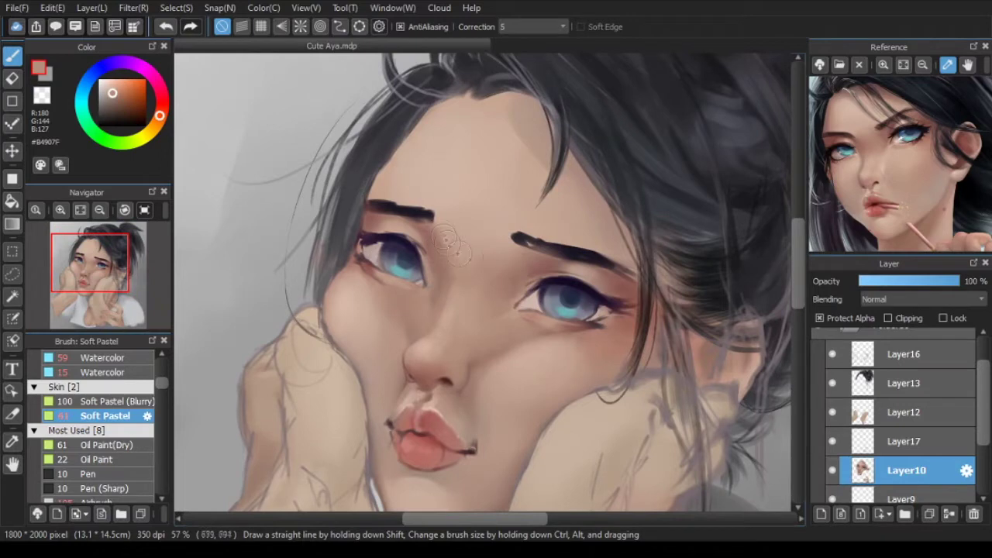
{"action": "left_click", "coordinate": [488, 247], "text": "alt"}
{"action": "scroll", "coordinate": [480, 240], "scroll_direction": "down", "scroll_amount": 2}
{"action": "key", "text": "h"}
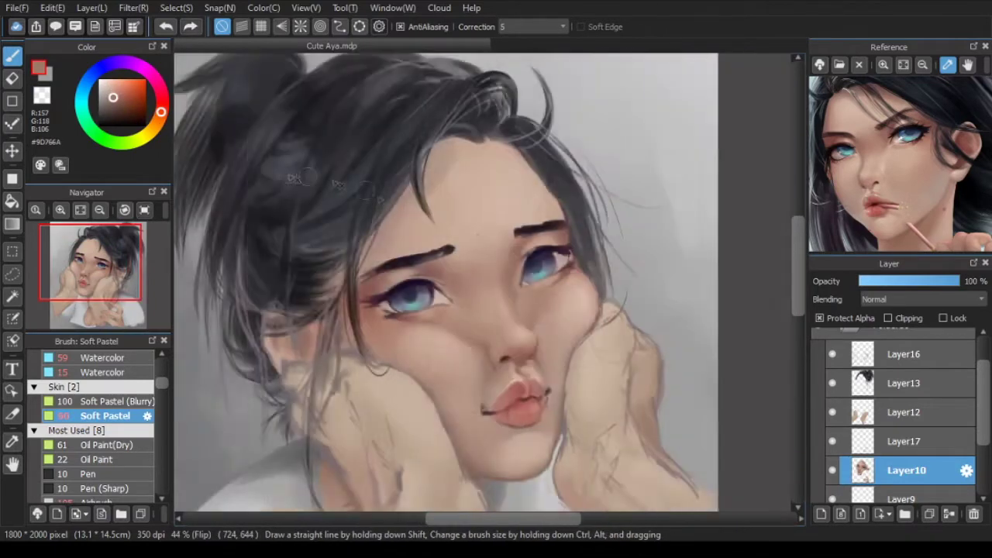
Step: Sample red #B04846 from the reference's lips and blush the nose bridge with a very large Soft Pastel brush
{"action": "scroll", "coordinate": [568, 309], "scroll_direction": "up", "scroll_amount": 3}
{"action": "left_click", "coordinate": [876, 207]}
{"action": "left_click_drag", "start_coordinate": [422, 212], "coordinate": [457, 216]}
{"action": "scroll", "coordinate": [518, 264], "scroll_direction": "down", "scroll_amount": 2}
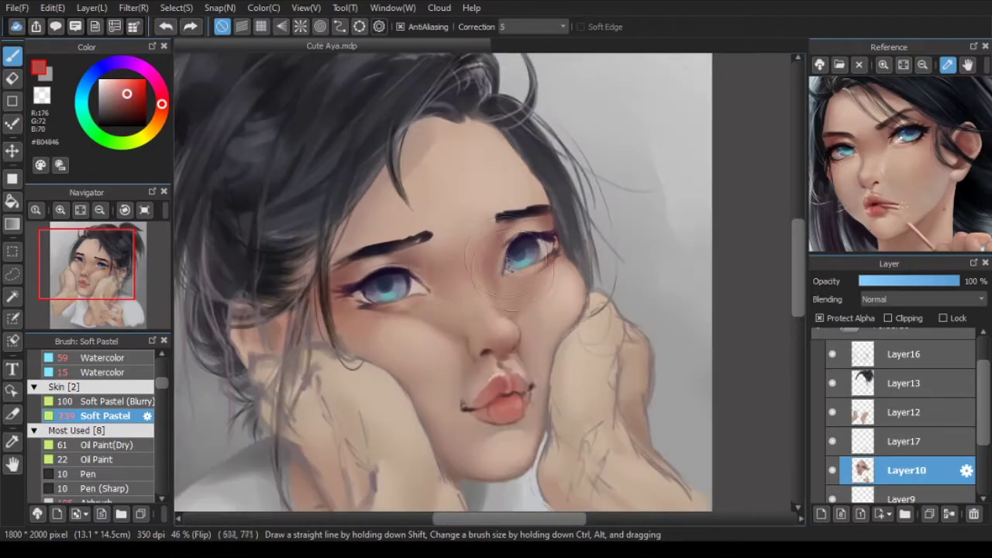
{"action": "scroll", "coordinate": [539, 302], "scroll_direction": "down", "scroll_amount": 3}
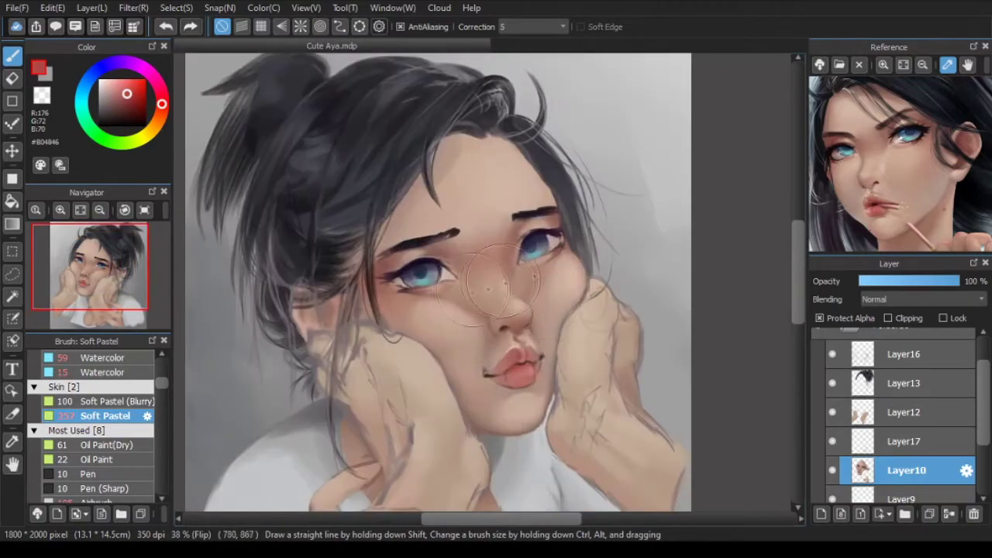
Step: Blend the near cheek beside the nose with Soft Pastel in sampled skin tone #C09F8E
{"action": "scroll", "coordinate": [504, 287], "scroll_direction": "up", "scroll_amount": 3}
{"action": "left_click", "coordinate": [450, 306], "text": "alt"}
{"action": "left_click_drag", "start_coordinate": [435, 294], "coordinate": [434, 311]}
{"action": "scroll", "coordinate": [488, 298], "scroll_direction": "down", "scroll_amount": 3}
{"action": "scroll", "coordinate": [469, 306], "scroll_direction": "up", "scroll_amount": 3}
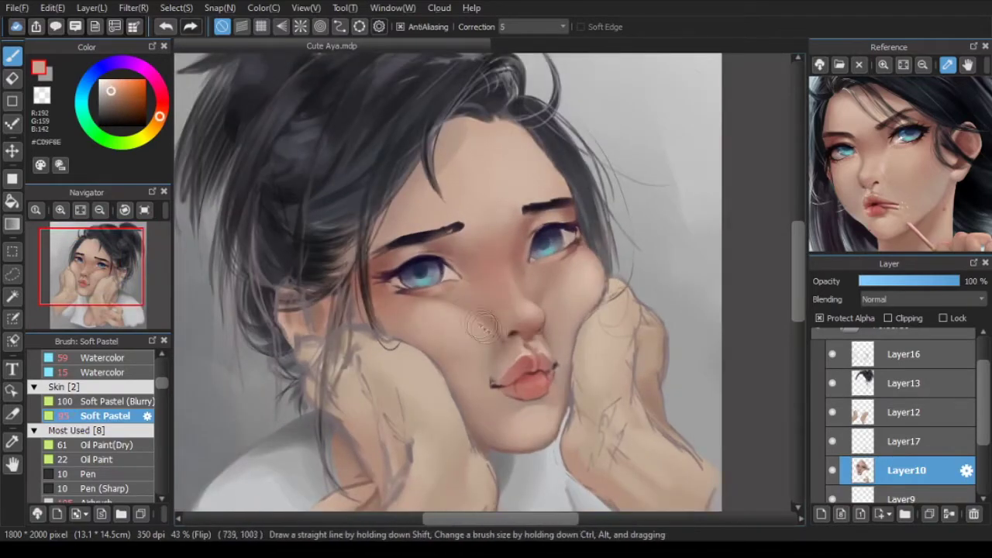
Step: Shade the near cheek's crease beside the nostril with Soft Pastel in sampled brown #8B6559
{"action": "scroll", "coordinate": [494, 334], "scroll_direction": "up", "scroll_amount": 2}
{"action": "scroll", "coordinate": [496, 310], "scroll_direction": "down", "scroll_amount": 4}
{"action": "key", "text": "Down"}
{"action": "scroll", "coordinate": [457, 285], "scroll_direction": "up", "scroll_amount": 3}
{"action": "key", "text": "ctrl+z"}
{"action": "left_click", "coordinate": [471, 292], "text": "alt"}
{"action": "scroll", "coordinate": [527, 317], "scroll_direction": "down", "scroll_amount": 4}
{"action": "key", "text": "Down"}
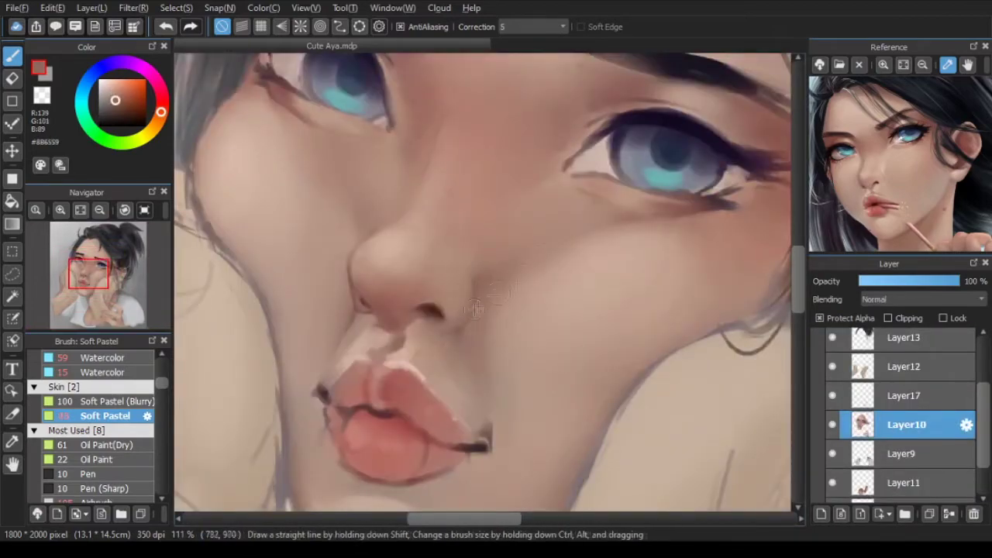
{"action": "scroll", "coordinate": [505, 267], "scroll_direction": "down", "scroll_amount": 2}
{"action": "key", "text": "Down"}
{"action": "scroll", "coordinate": [458, 268], "scroll_direction": "up", "scroll_amount": 2}
{"action": "scroll", "coordinate": [502, 295], "scroll_direction": "up", "scroll_amount": 1}
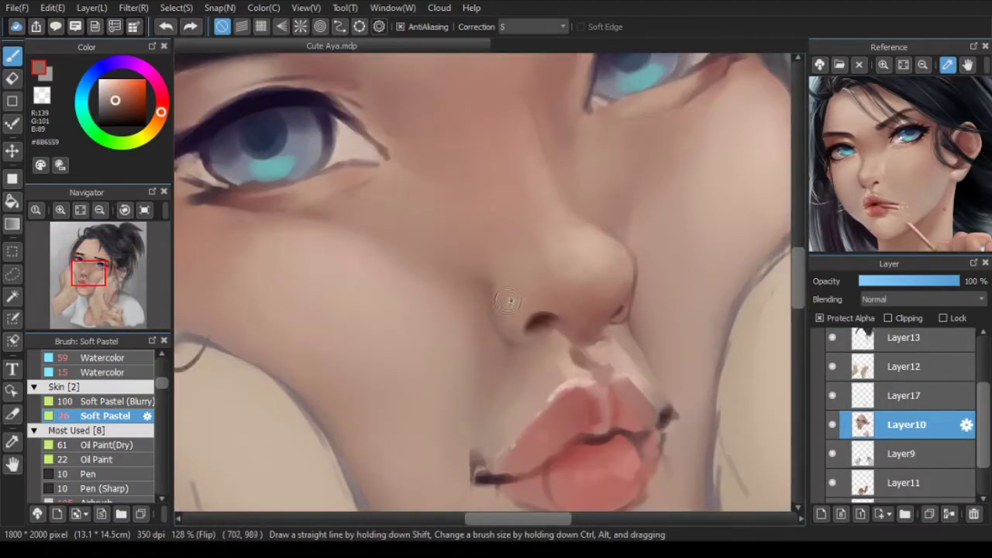
Step: Smooth the near cheek's shading beside the nose with a large Smudge brush
{"action": "scroll", "coordinate": [508, 306], "scroll_direction": "down", "scroll_amount": 3}
{"action": "scroll", "coordinate": [122, 363], "scroll_direction": "down", "scroll_amount": 3}
{"action": "left_click", "coordinate": [117, 364]}
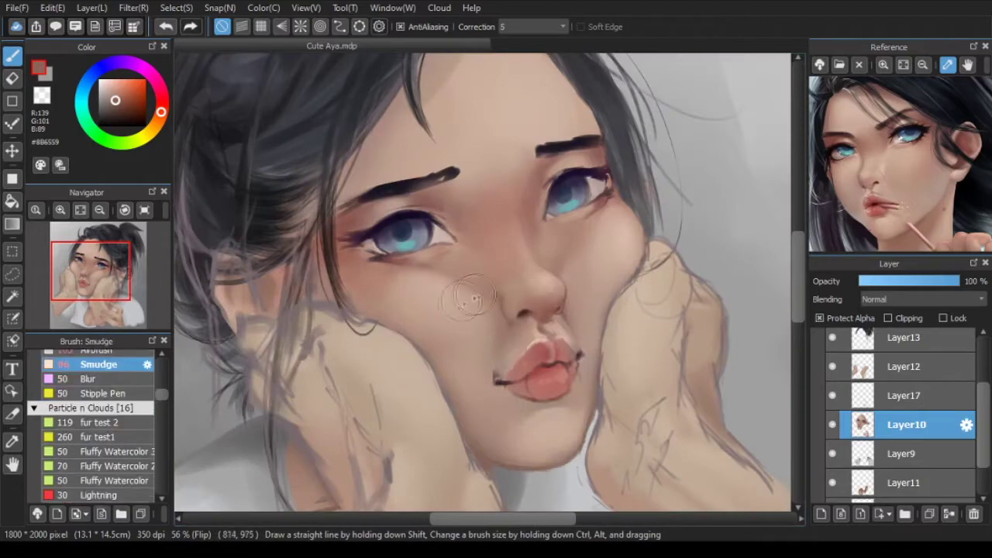
{"action": "scroll", "coordinate": [587, 372], "scroll_direction": "down", "scroll_amount": 2}
{"action": "scroll", "coordinate": [620, 362], "scroll_direction": "up", "scroll_amount": 1}
{"action": "scroll", "coordinate": [603, 358], "scroll_direction": "down", "scroll_amount": 1}
{"action": "scroll", "coordinate": [545, 345], "scroll_direction": "up", "scroll_amount": 2}
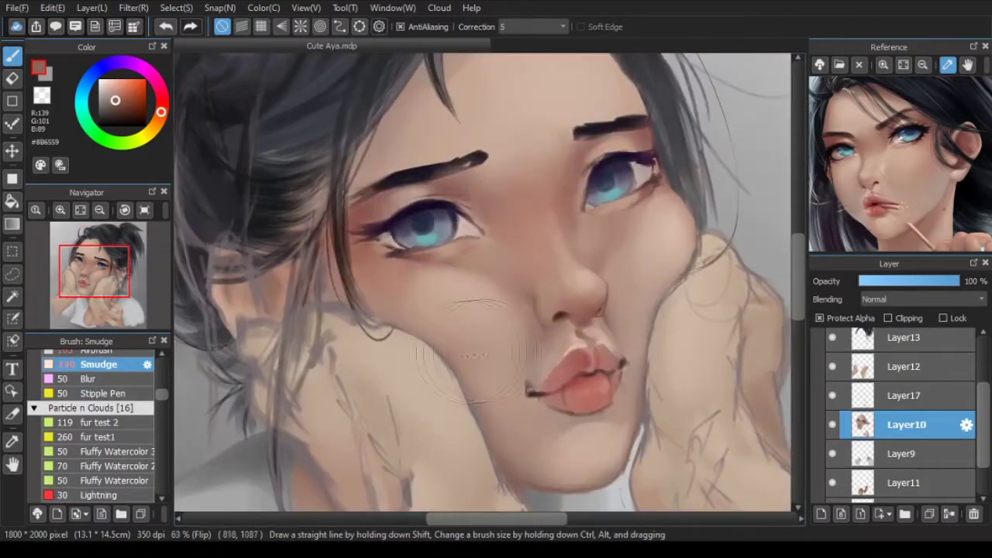
Step: Compare the face with and without the last smudge strokes and examine the whole portrait in both orientations
{"action": "scroll", "coordinate": [534, 372], "scroll_direction": "down", "scroll_amount": 2}
{"action": "key", "text": "ctrl+z"}
{"action": "key", "text": "ctrl+z"}
{"action": "key", "text": "ctrl+y"}
{"action": "key", "text": "ctrl+y"}
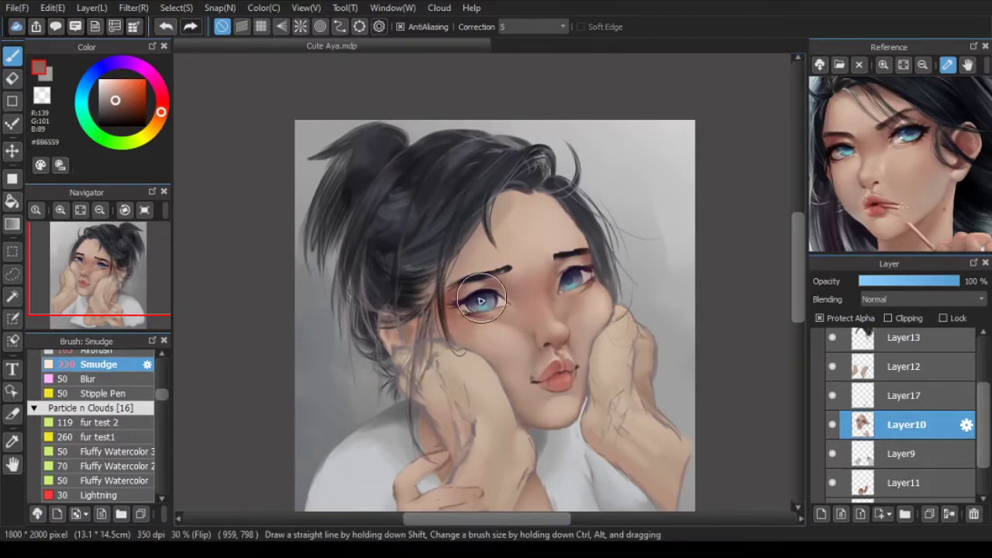
{"action": "left_click_drag", "start_coordinate": [467, 399], "coordinate": [473, 327]}
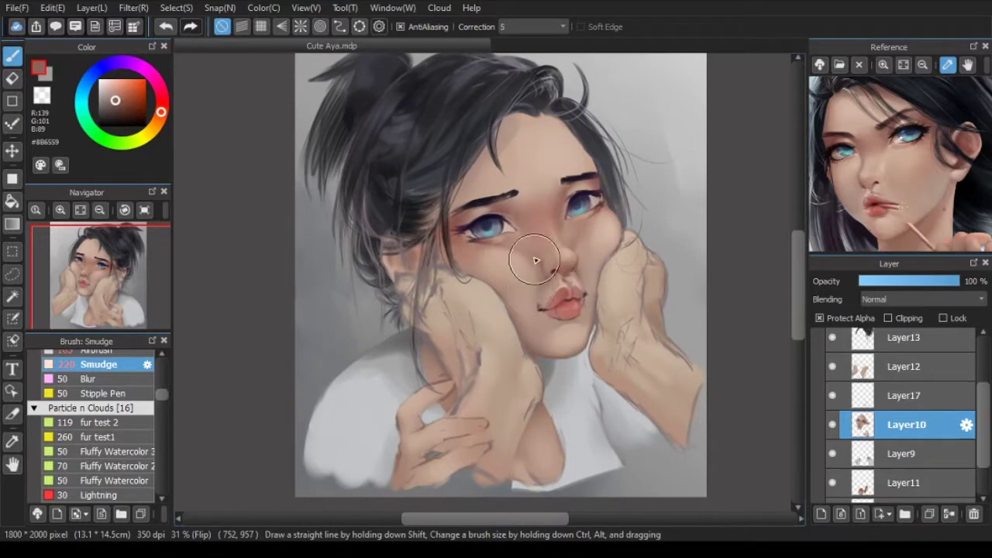
{"action": "key", "text": "Down"}
{"action": "key", "text": "Down"}
{"action": "scroll", "coordinate": [481, 265], "scroll_direction": "down", "scroll_amount": 1}
{"action": "left_click_drag", "start_coordinate": [480, 263], "coordinate": [488, 287]}
{"action": "scroll", "coordinate": [488, 286], "scroll_direction": "up", "scroll_amount": 1}
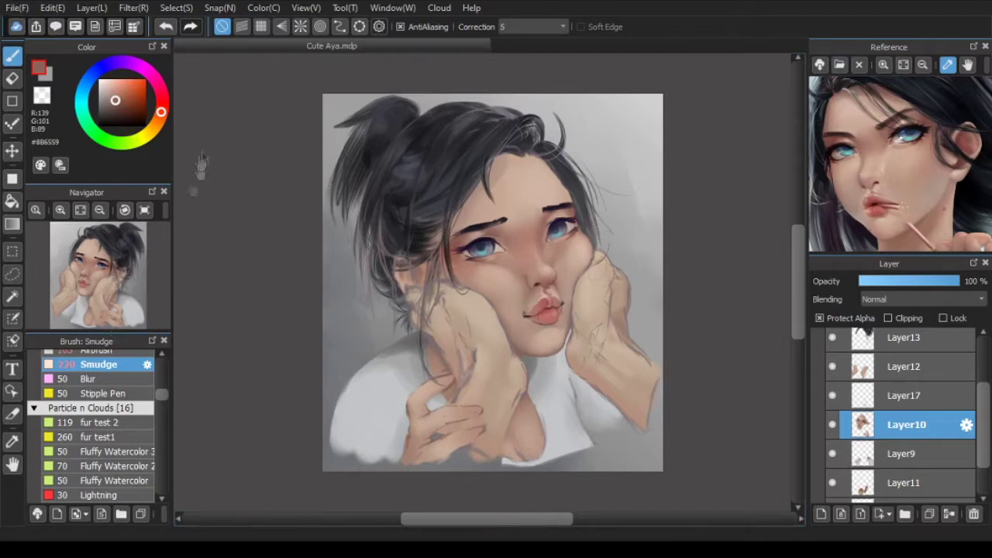
Step: Show the portrait's own image as the reference for comparison, and return to the blue-eyed girl reference
{"action": "left_click", "coordinate": [917, 66]}
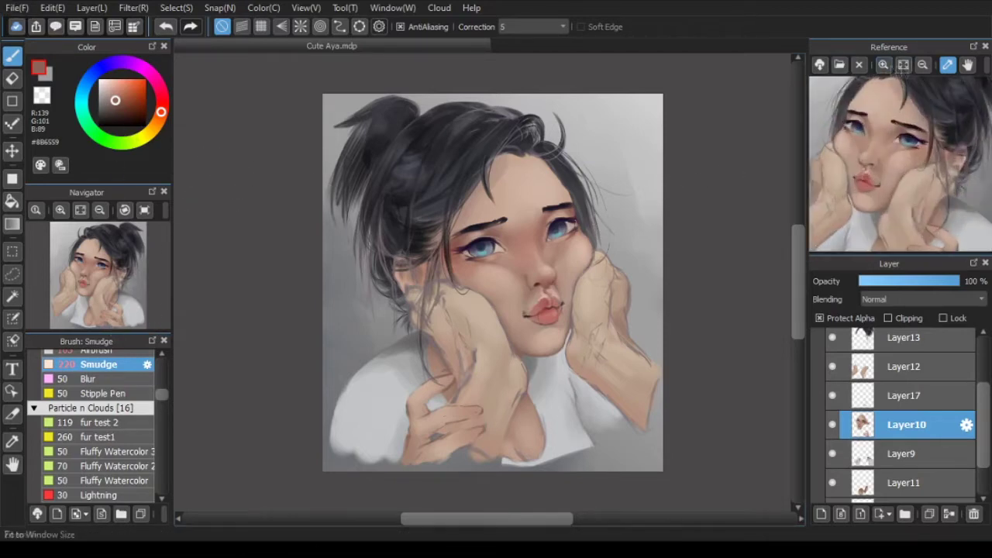
{"action": "key", "text": "Down"}
{"action": "key", "text": "h"}
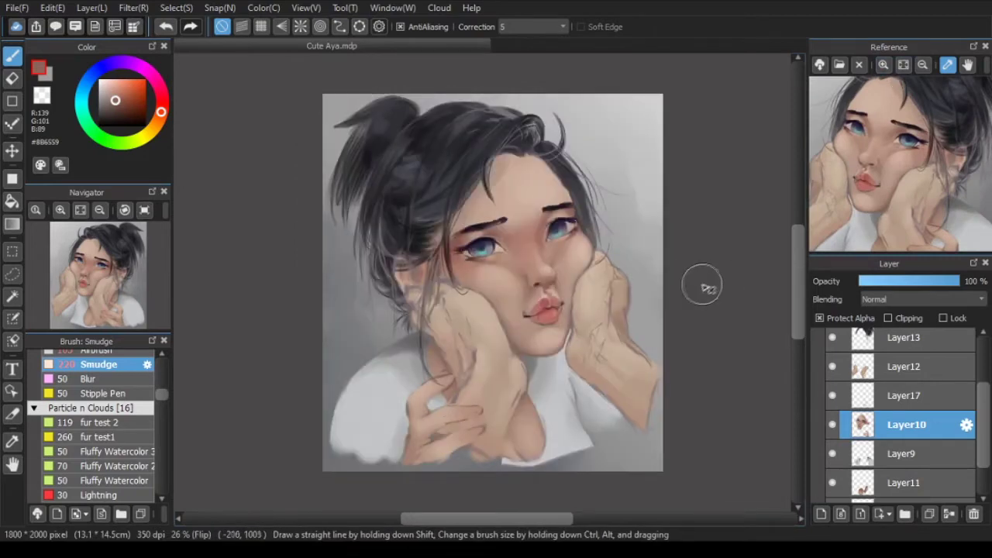
{"action": "left_click", "coordinate": [960, 120]}
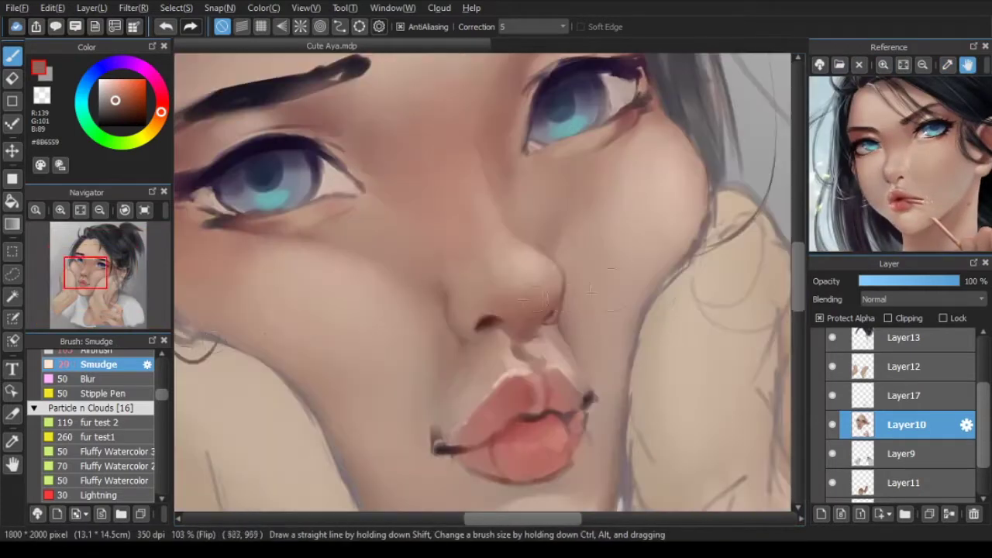
Step: Refine the nose tip's edge with Watercolor in sampled #B39382 and blend the nose bridge with Soft Pastel in #CDAA99
{"action": "scroll", "coordinate": [93, 419], "scroll_direction": "up", "scroll_amount": 5}
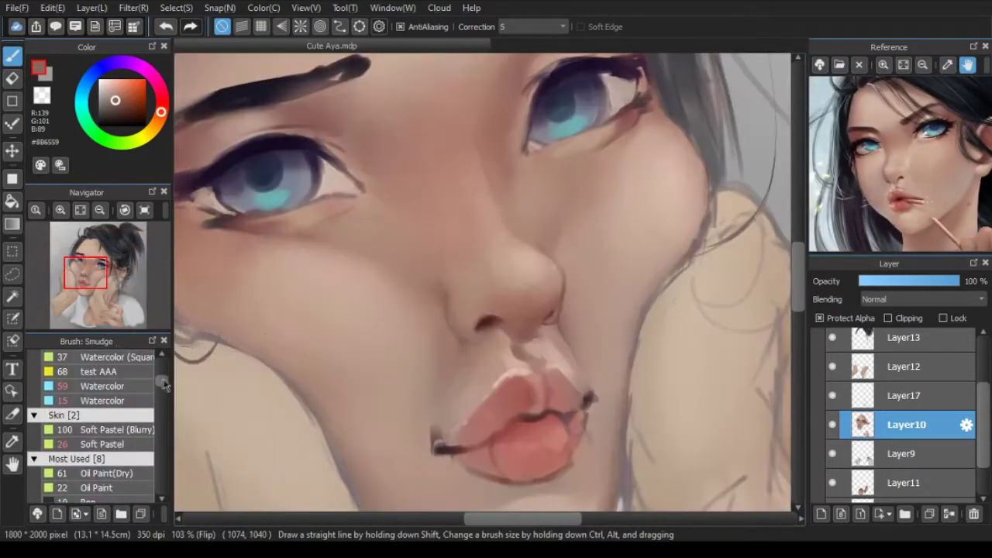
{"action": "left_click", "coordinate": [105, 386]}
{"action": "left_click", "coordinate": [547, 248], "text": "alt"}
{"action": "scroll", "coordinate": [543, 256], "scroll_direction": "up", "scroll_amount": 2}
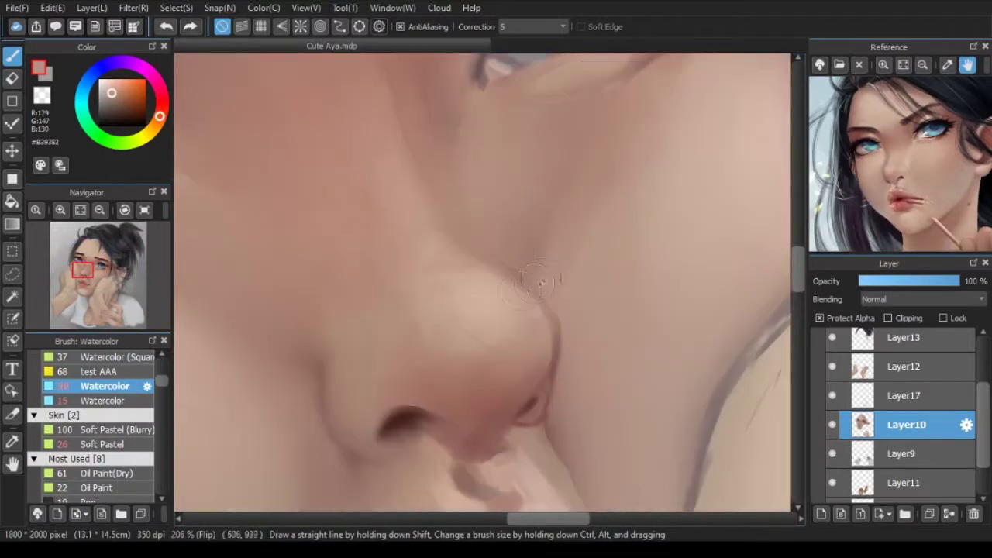
{"action": "left_click", "coordinate": [548, 281], "text": "alt"}
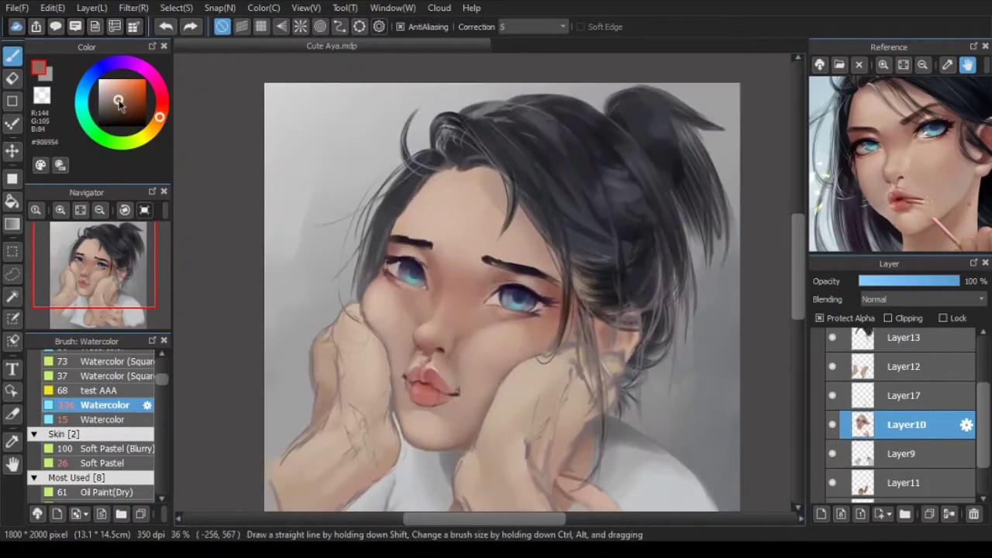
{"action": "left_click", "coordinate": [104, 462]}
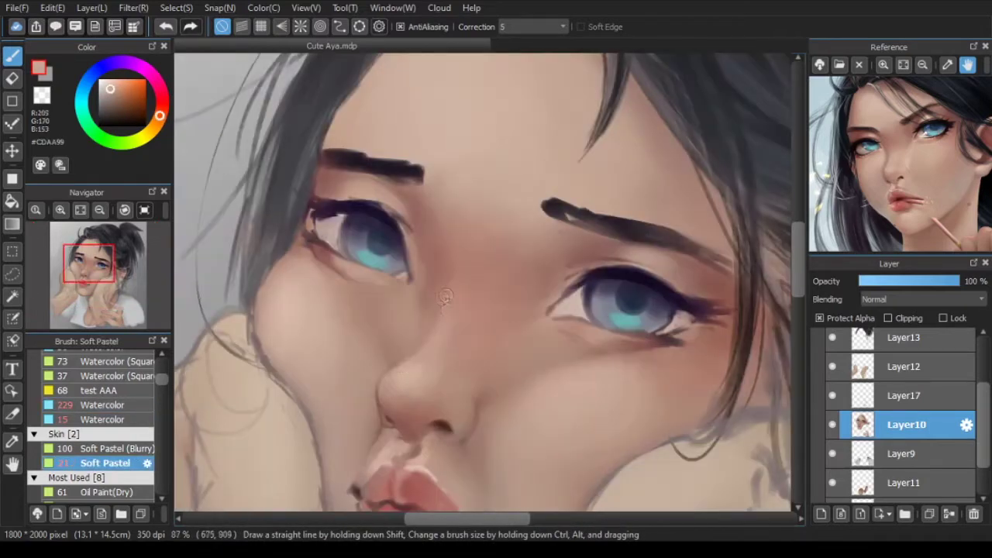
{"action": "left_click", "coordinate": [442, 381], "text": "alt"}
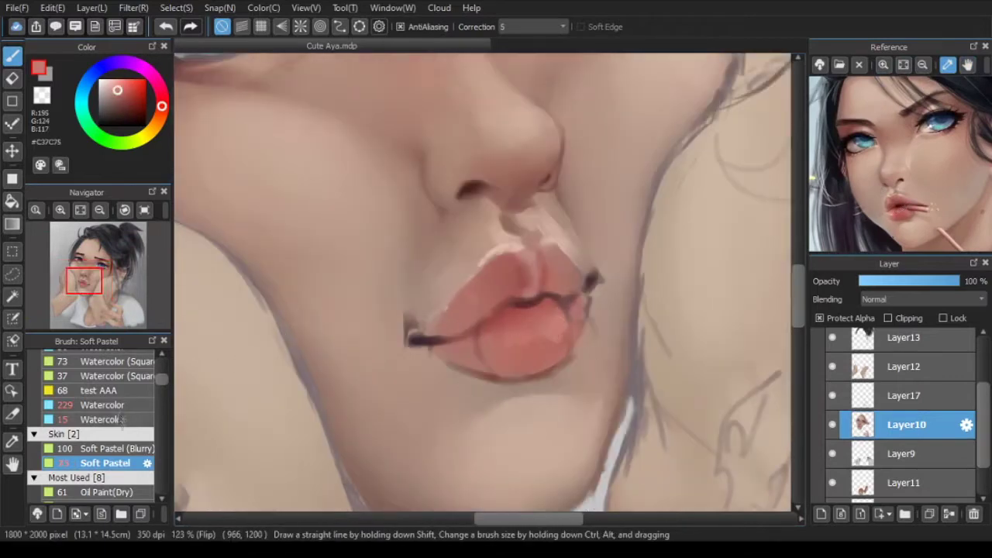
Step: Shade the underside of the lower lip with Soft Pastel in muted red #805657
{"action": "left_click", "coordinate": [105, 405]}
{"action": "left_click", "coordinate": [104, 463]}
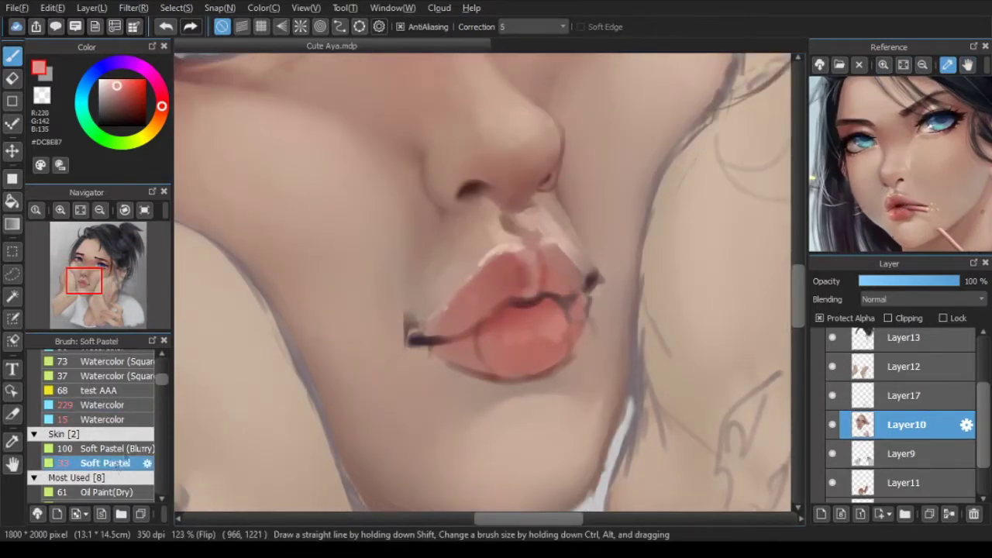
{"action": "key", "text": "ctrl+z"}
{"action": "left_click", "coordinate": [114, 103]}
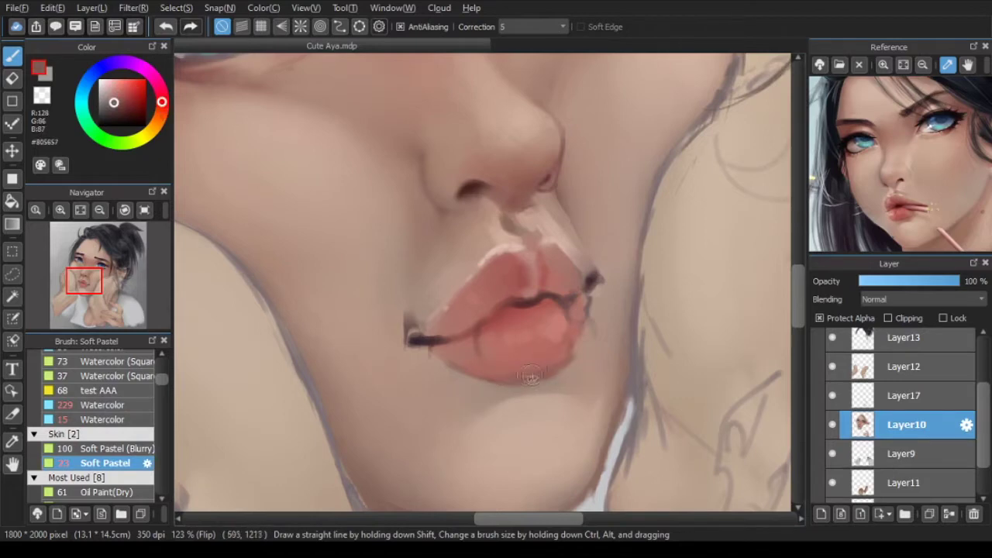
Step: Blend the skin beneath the lower lip and near mouth corner with Watercolor in sampled tones #A27D70 and #D0B5A3
{"action": "left_click", "coordinate": [461, 364], "text": "alt"}
{"action": "left_click", "coordinate": [104, 404]}
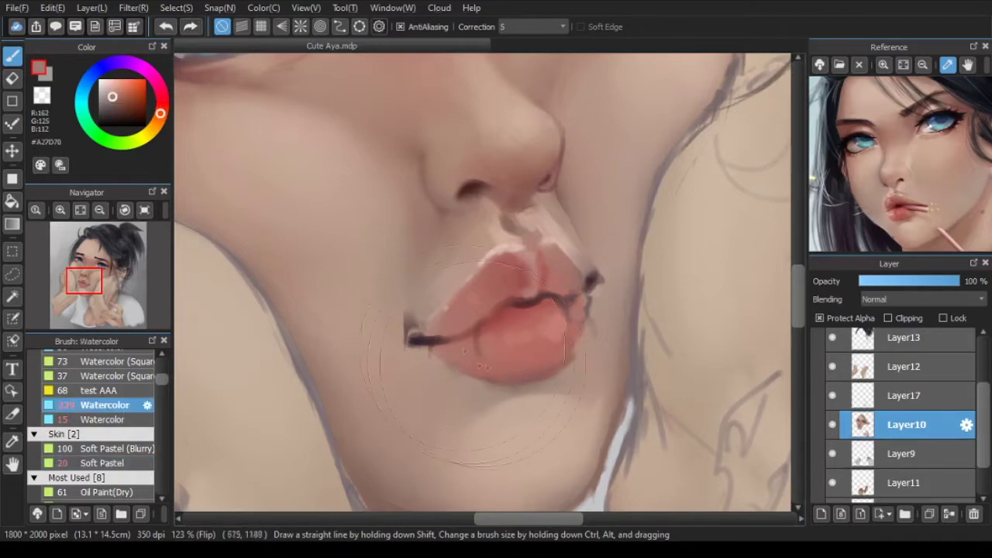
{"action": "scroll", "coordinate": [461, 381], "scroll_direction": "down", "scroll_amount": 3}
{"action": "left_click", "coordinate": [457, 371], "text": "alt"}
{"action": "scroll", "coordinate": [442, 365], "scroll_direction": "down", "scroll_amount": 2}
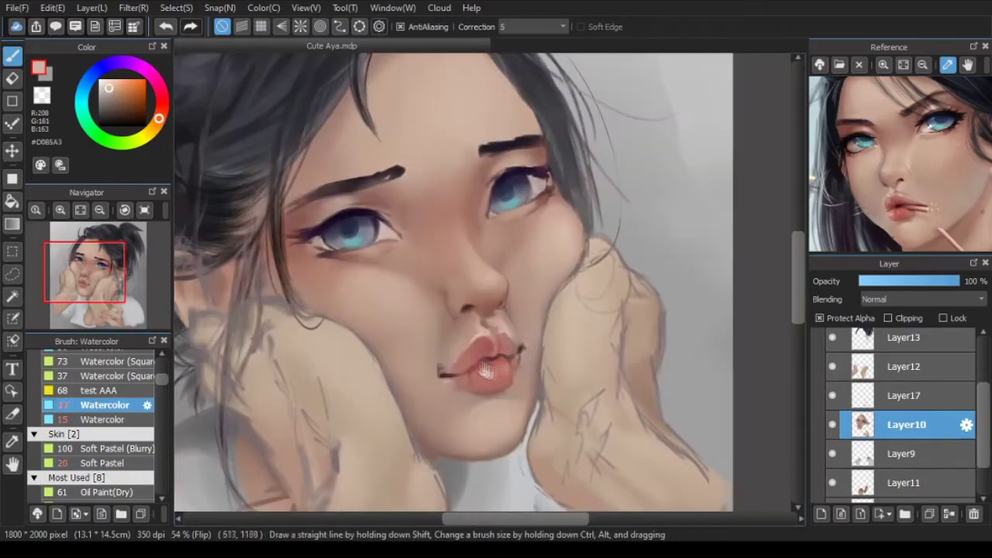
Step: Darken the corners of the mouth with a small Watercolor brush in sampled dark tone #3D2930
{"action": "scroll", "coordinate": [510, 362], "scroll_direction": "up", "scroll_amount": 4}
{"action": "left_click_drag", "start_coordinate": [512, 358], "coordinate": [515, 381]}
{"action": "left_click", "coordinate": [353, 400], "text": "alt"}
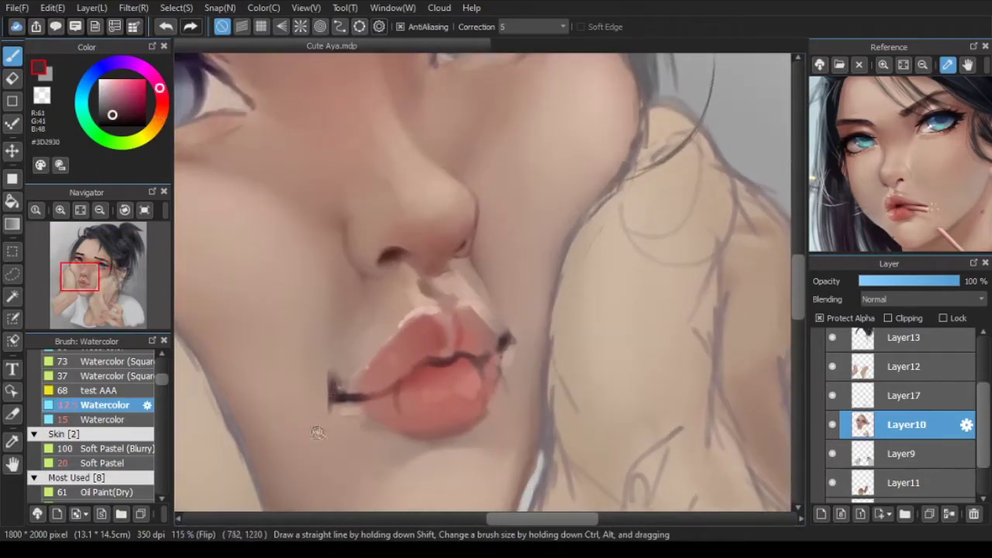
{"action": "left_click_drag", "start_coordinate": [341, 390], "coordinate": [378, 360]}
{"action": "scroll", "coordinate": [547, 329], "scroll_direction": "down", "scroll_amount": 3}
{"action": "scroll", "coordinate": [418, 326], "scroll_direction": "up", "scroll_amount": 2}
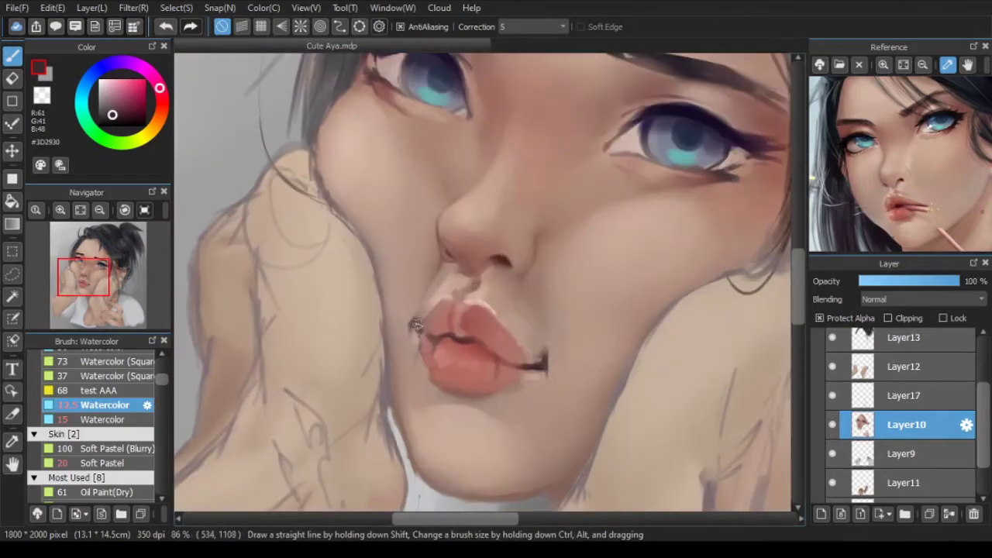
Step: Soften the shadows around both mouth corners with the Airbrush in sampled tone #704D50
{"action": "scroll", "coordinate": [124, 405], "scroll_direction": "down", "scroll_amount": 3}
{"action": "left_click", "coordinate": [132, 400]}
{"action": "scroll", "coordinate": [541, 397], "scroll_direction": "down", "scroll_amount": 2}
{"action": "left_click", "coordinate": [504, 399], "text": "alt"}
{"action": "scroll", "coordinate": [504, 400], "scroll_direction": "up", "scroll_amount": 2}
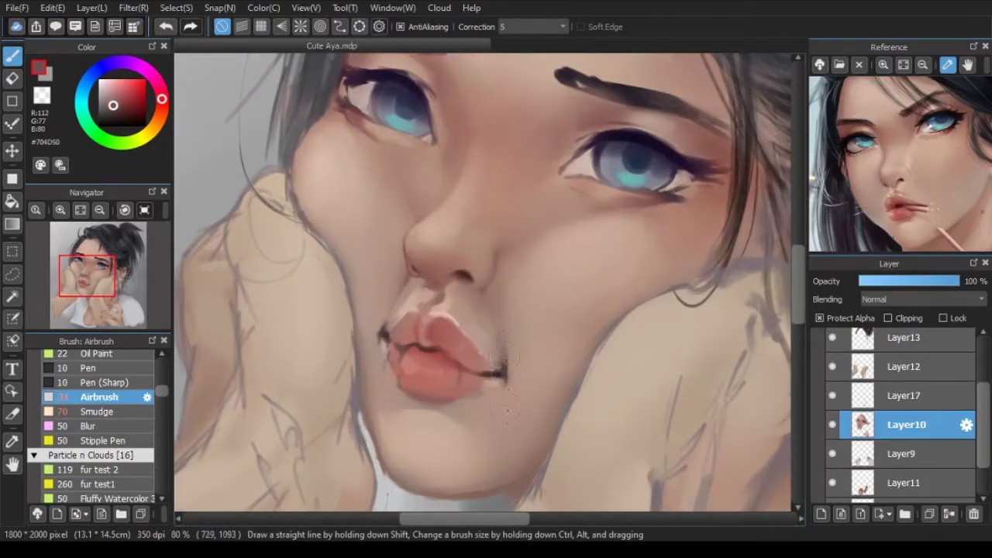
{"action": "left_click", "coordinate": [380, 336]}
{"action": "scroll", "coordinate": [407, 323], "scroll_direction": "down", "scroll_amount": 3}
{"action": "key", "text": "Down"}
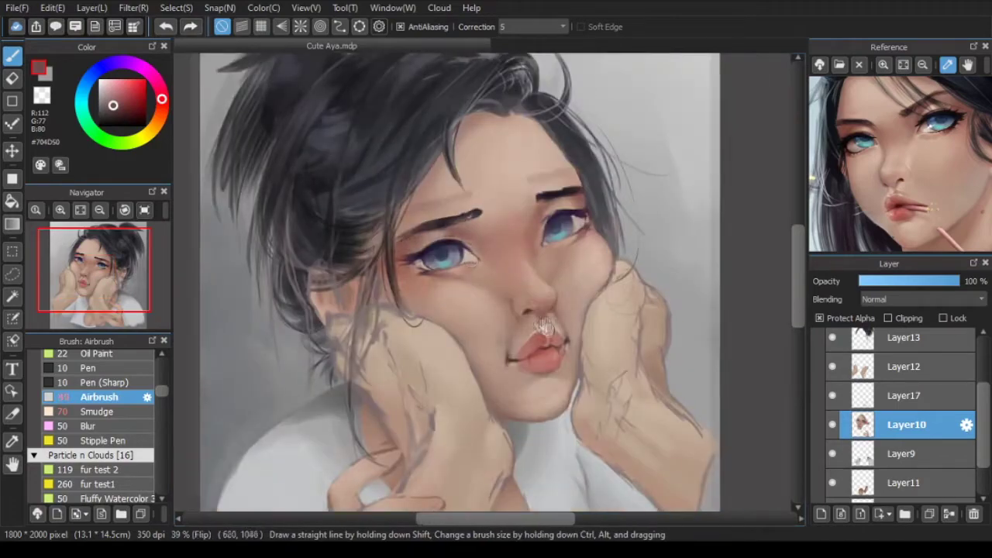
Step: Blend the skin around the far mouth corner with the Airbrush in sampled tones #9C7D71 and #CBB5A2
{"action": "scroll", "coordinate": [573, 349], "scroll_direction": "up", "scroll_amount": 3}
{"action": "left_click", "coordinate": [512, 273], "text": "alt"}
{"action": "left_click", "coordinate": [506, 267], "text": "alt"}
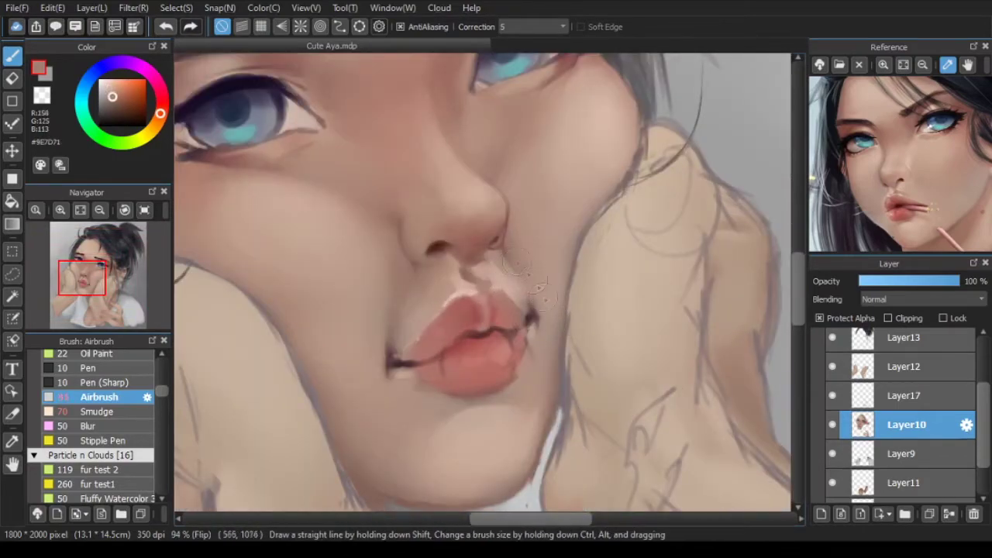
{"action": "left_click", "coordinate": [539, 325], "text": "alt"}
{"action": "scroll", "coordinate": [565, 334], "scroll_direction": "down", "scroll_amount": 2}
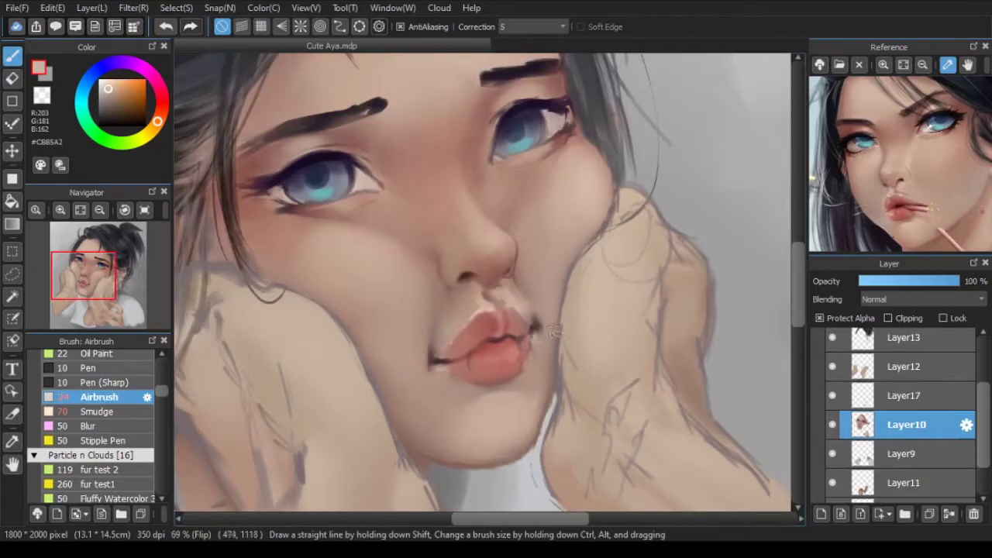
Step: Paint soft highlights on the lower lip with Watercolor in pale pink #F4B6B1, undoing the last stroke
{"action": "scroll", "coordinate": [566, 333], "scroll_direction": "up", "scroll_amount": 2}
{"action": "left_click", "coordinate": [527, 352], "text": "alt"}
{"action": "scroll", "coordinate": [513, 348], "scroll_direction": "up", "scroll_amount": 2}
{"action": "left_click", "coordinate": [512, 369], "text": "alt"}
{"action": "scroll", "coordinate": [105, 387], "scroll_direction": "up", "scroll_amount": 2}
{"action": "left_click", "coordinate": [105, 354]}
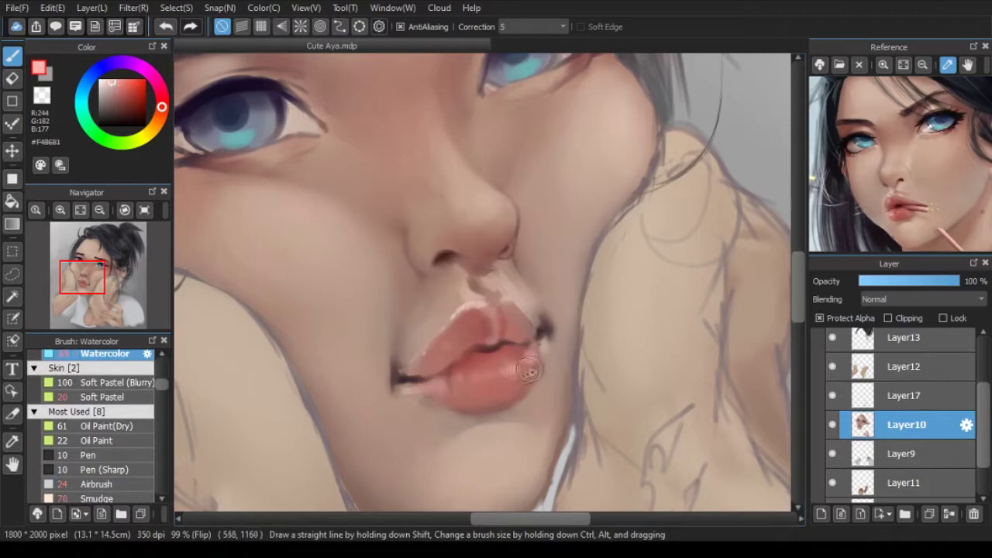
{"action": "scroll", "coordinate": [529, 372], "scroll_direction": "down", "scroll_amount": 2}
{"action": "scroll", "coordinate": [514, 382], "scroll_direction": "down", "scroll_amount": 2}
{"action": "scroll", "coordinate": [532, 375], "scroll_direction": "up", "scroll_amount": 2}
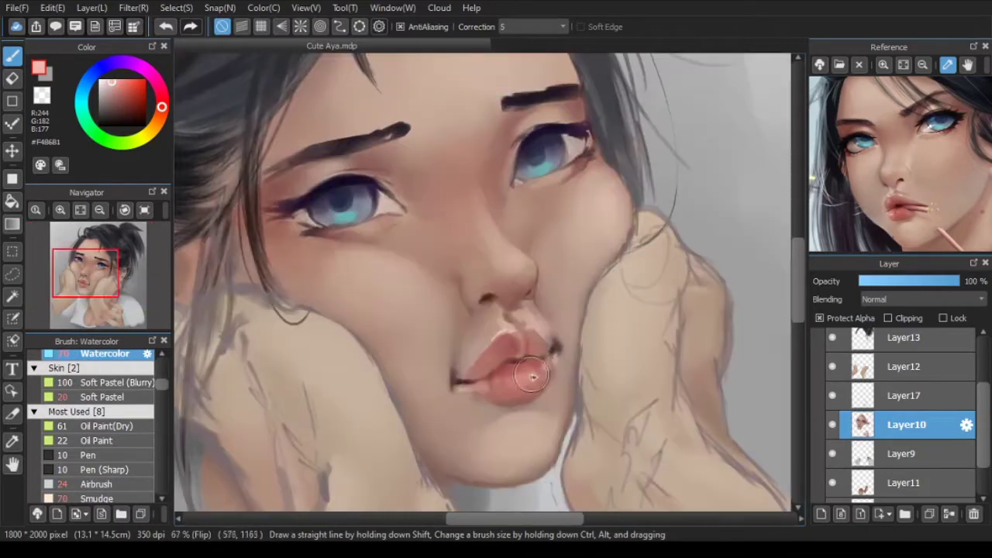
{"action": "left_click_drag", "start_coordinate": [554, 380], "coordinate": [547, 387]}
{"action": "scroll", "coordinate": [554, 372], "scroll_direction": "down", "scroll_amount": 2}
{"action": "key", "text": "ctrl+z"}
{"action": "key", "text": "Down"}
Step: Redraw the line between the lips with a small Watercolor brush in sampled tones such as dark red #592D32
{"action": "scroll", "coordinate": [436, 362], "scroll_direction": "up", "scroll_amount": 5}
{"action": "left_click", "coordinate": [372, 299], "text": "alt"}
{"action": "mouse_move", "coordinate": [398, 327]}
{"action": "left_mouse_down"}
{"action": "mouse_move", "coordinate": [380, 303]}
{"action": "mouse_move", "coordinate": [376, 318]}
{"action": "mouse_move", "coordinate": [323, 282]}
{"action": "mouse_move", "coordinate": [352, 293]}
{"action": "left_mouse_up"}
{"action": "left_click", "coordinate": [334, 284], "text": "alt"}
{"action": "left_click", "coordinate": [333, 294], "text": "alt"}
{"action": "left_click", "coordinate": [349, 285], "text": "alt"}
{"action": "scroll", "coordinate": [418, 366], "scroll_direction": "down", "scroll_amount": 2}
{"action": "scroll", "coordinate": [407, 349], "scroll_direction": "up", "scroll_amount": 3}
{"action": "left_click", "coordinate": [380, 322], "text": "alt"}
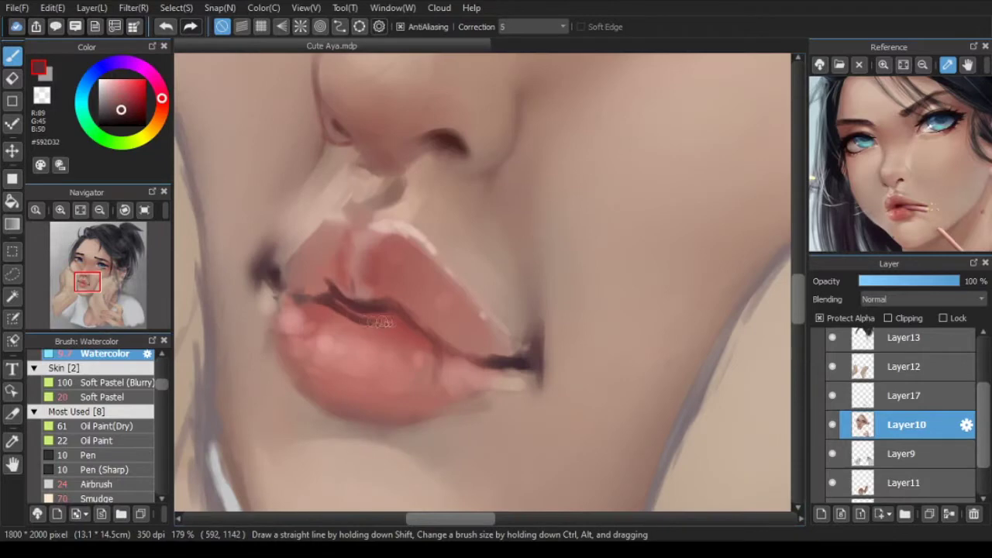
Step: Fill the dark gap between the lips on the far side with Watercolor in a sampled mouth tone
{"action": "scroll", "coordinate": [380, 326], "scroll_direction": "down", "scroll_amount": 3}
{"action": "key", "text": "Down"}
{"action": "scroll", "coordinate": [573, 333], "scroll_direction": "up", "scroll_amount": 3}
{"action": "left_click", "coordinate": [606, 331], "text": "alt"}
{"action": "mouse_move", "coordinate": [564, 334]}
{"action": "left_mouse_down"}
{"action": "mouse_move", "coordinate": [634, 319]}
{"action": "mouse_move", "coordinate": [654, 374]}
{"action": "mouse_move", "coordinate": [495, 351]}
{"action": "mouse_move", "coordinate": [593, 343]}
{"action": "mouse_move", "coordinate": [640, 317]}
{"action": "mouse_move", "coordinate": [612, 328]}
{"action": "left_mouse_up"}
Step: Soften the upper edge of the lower lip with Airbrush and Watercolor in sampled red #A95451
{"action": "left_click", "coordinate": [117, 98]}
{"action": "left_click", "coordinate": [124, 484]}
{"action": "key", "text": "ctrl+z"}
{"action": "left_click", "coordinate": [585, 330], "text": "alt"}
{"action": "key", "text": "ctrl+z"}
{"action": "left_click", "coordinate": [601, 337], "text": "alt"}
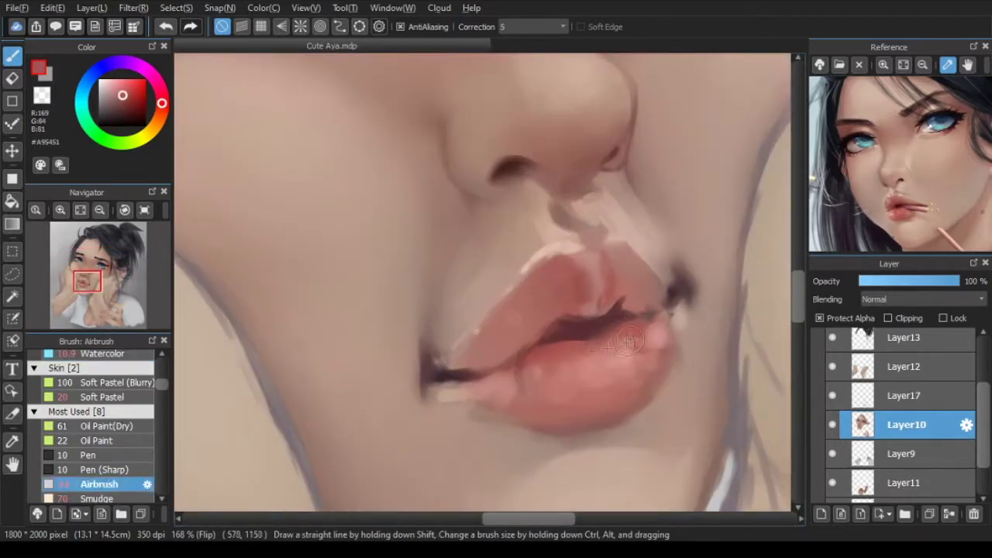
{"action": "left_click", "coordinate": [108, 354]}
{"action": "left_click", "coordinate": [596, 337], "text": "alt"}
{"action": "scroll", "coordinate": [597, 337], "scroll_direction": "down", "scroll_amount": 3}
{"action": "scroll", "coordinate": [593, 331], "scroll_direction": "up", "scroll_amount": 2}
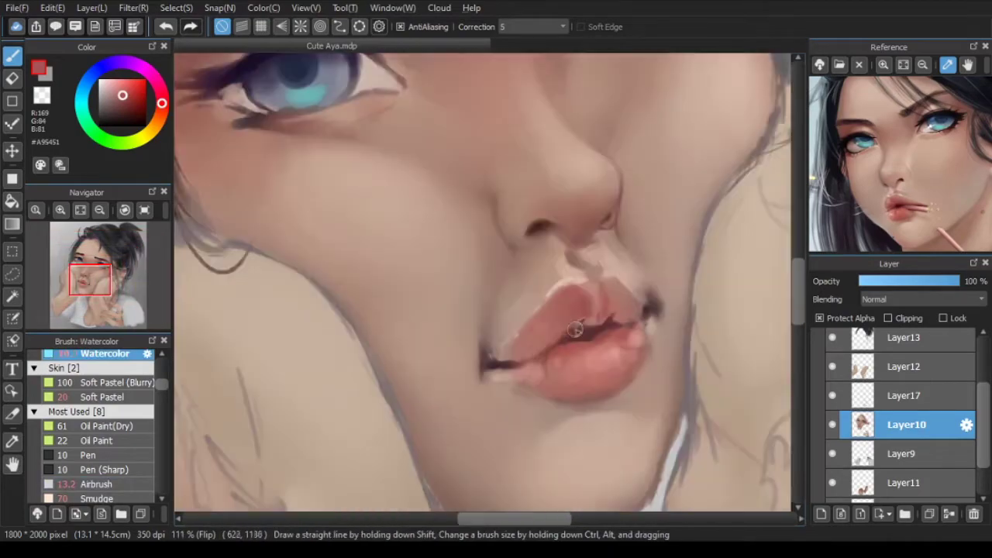
Step: Refine the upper lip's edge along the mouth line with Watercolor in sampled lip tones such as #A16F67
{"action": "left_click", "coordinate": [596, 329], "text": "alt"}
{"action": "scroll", "coordinate": [596, 329], "scroll_direction": "down", "scroll_amount": 3}
{"action": "scroll", "coordinate": [531, 337], "scroll_direction": "up", "scroll_amount": 3}
{"action": "left_click", "coordinate": [504, 358], "text": "alt"}
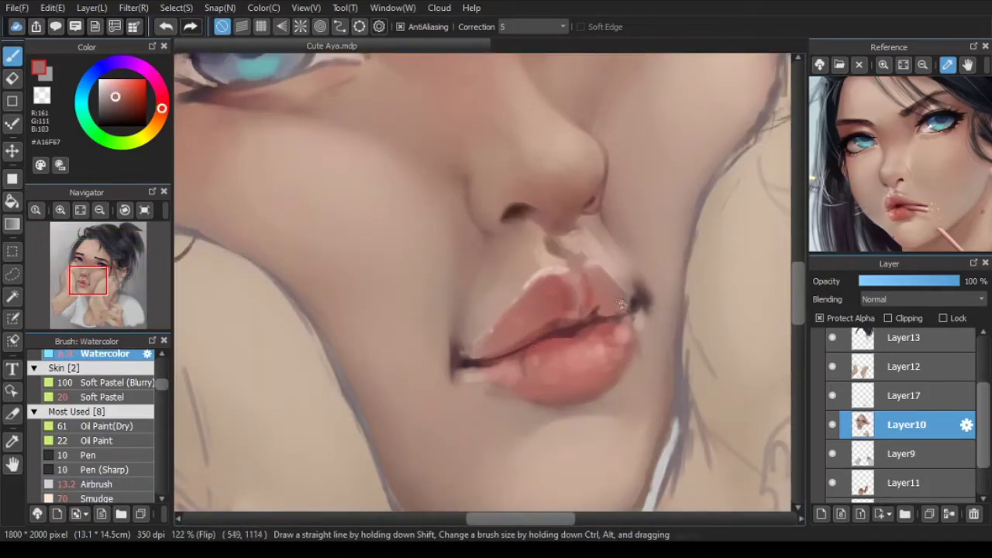
Step: Darken the mouth line from the near corner to the lips' center with Watercolor in sampled #442C32
{"action": "left_click", "coordinate": [472, 361], "text": "alt"}
{"action": "scroll", "coordinate": [528, 356], "scroll_direction": "down", "scroll_amount": 3}
{"action": "scroll", "coordinate": [528, 357], "scroll_direction": "up", "scroll_amount": 3}
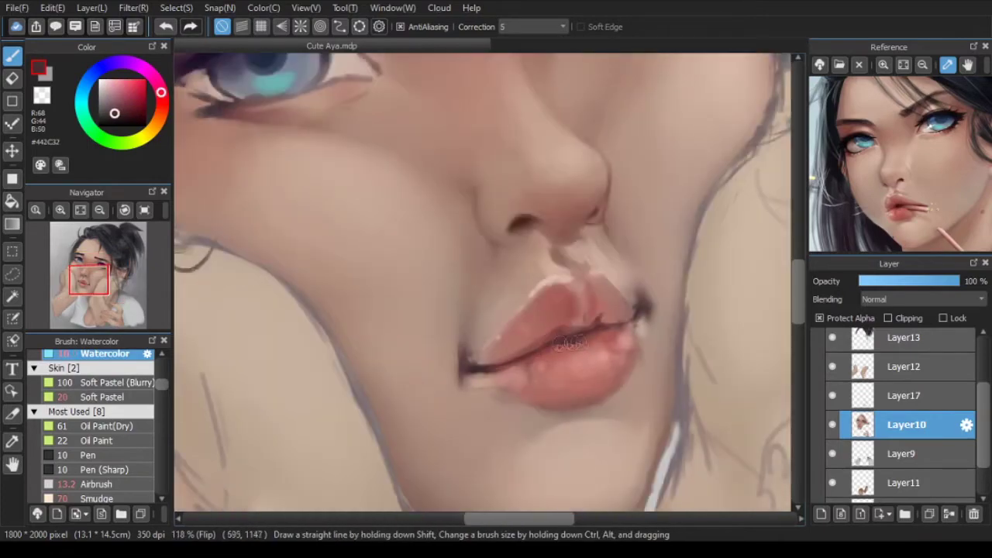
{"action": "left_click_drag", "start_coordinate": [517, 362], "coordinate": [577, 342]}
{"action": "scroll", "coordinate": [585, 351], "scroll_direction": "down", "scroll_amount": 2}
{"action": "scroll", "coordinate": [630, 344], "scroll_direction": "down", "scroll_amount": 3}
{"action": "key", "text": "Down"}
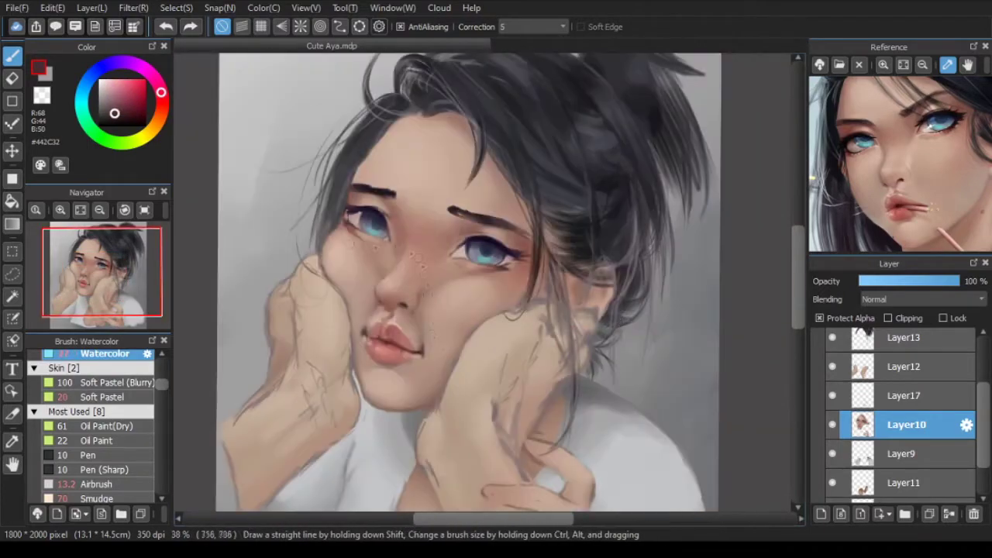
Step: Soften the shadow at the near mouth corner with the Airbrush in sampled dark tone #52393E
{"action": "scroll", "coordinate": [388, 357], "scroll_direction": "up", "scroll_amount": 2}
{"action": "left_click", "coordinate": [69, 485]}
{"action": "scroll", "coordinate": [399, 313], "scroll_direction": "up", "scroll_amount": 2}
{"action": "left_click", "coordinate": [433, 297], "text": "alt"}
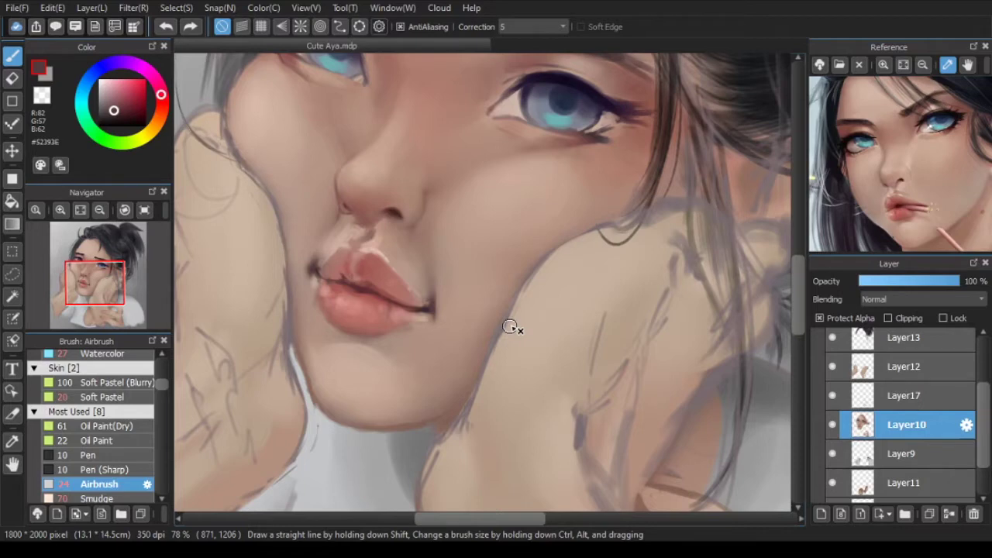
{"action": "left_click_drag", "start_coordinate": [509, 326], "coordinate": [568, 332]}
Step: Soften the skin around the near mouth corner and lower cheek on Layer10 with the Airbrush in sampled #D6B8A6 and #A98E82
{"action": "left_click", "coordinate": [316, 116], "text": "alt"}
{"action": "left_click", "coordinate": [352, 238], "text": "ctrl+shift"}
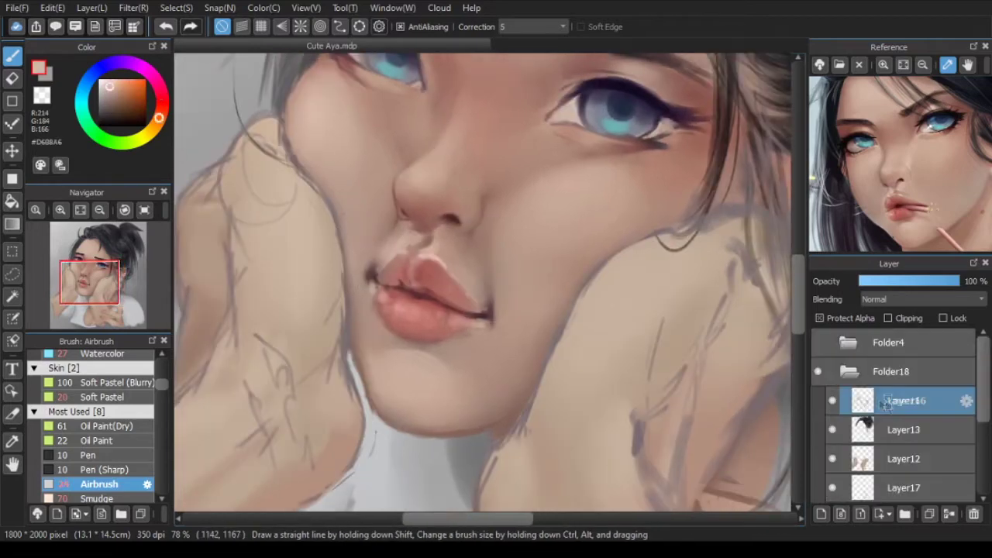
{"action": "left_click", "coordinate": [351, 240], "text": "ctrl+shift"}
{"action": "left_click", "coordinate": [350, 343], "text": "ctrl"}
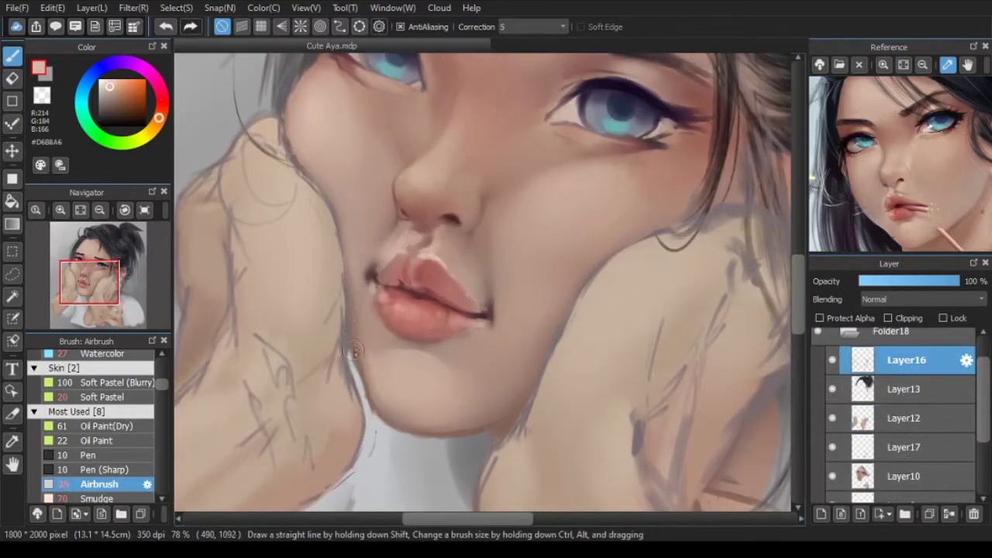
{"action": "left_click", "coordinate": [368, 248], "text": "ctrl"}
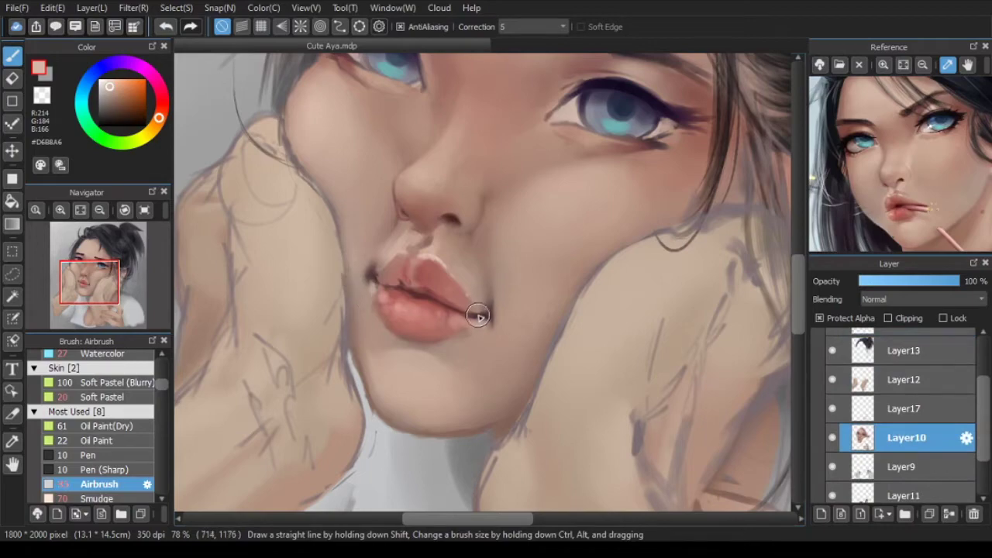
{"action": "left_click", "coordinate": [385, 200], "text": "alt"}
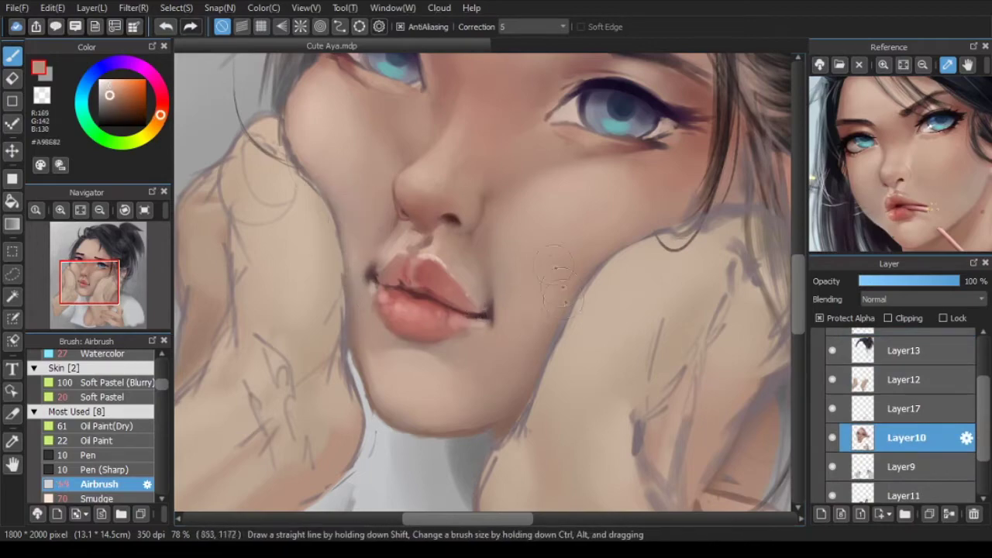
Step: Shade the far lower cheek beside the mouth with a large Airbrush in sampled #907065
{"action": "scroll", "coordinate": [512, 346], "scroll_direction": "down", "scroll_amount": 3}
{"action": "key", "text": "Down"}
{"action": "scroll", "coordinate": [571, 261], "scroll_direction": "up", "scroll_amount": 1}
{"action": "left_click", "coordinate": [484, 322], "text": "alt"}
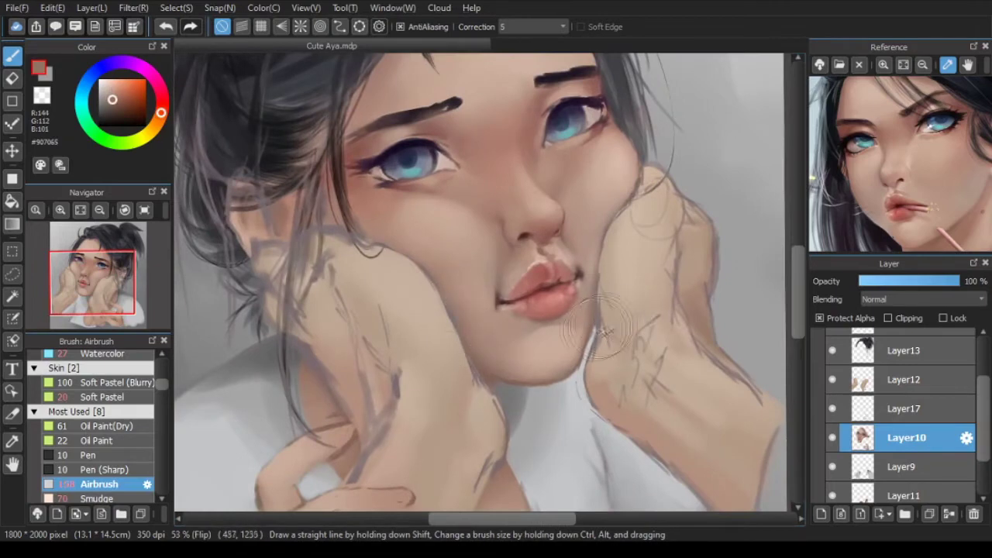
Step: Deepen the near mouth corner with the Airbrush in sampled #392831, using sampled skin tone #9A7469 around it
{"action": "scroll", "coordinate": [496, 303], "scroll_direction": "up", "scroll_amount": 2}
{"action": "left_click", "coordinate": [495, 298], "text": "alt"}
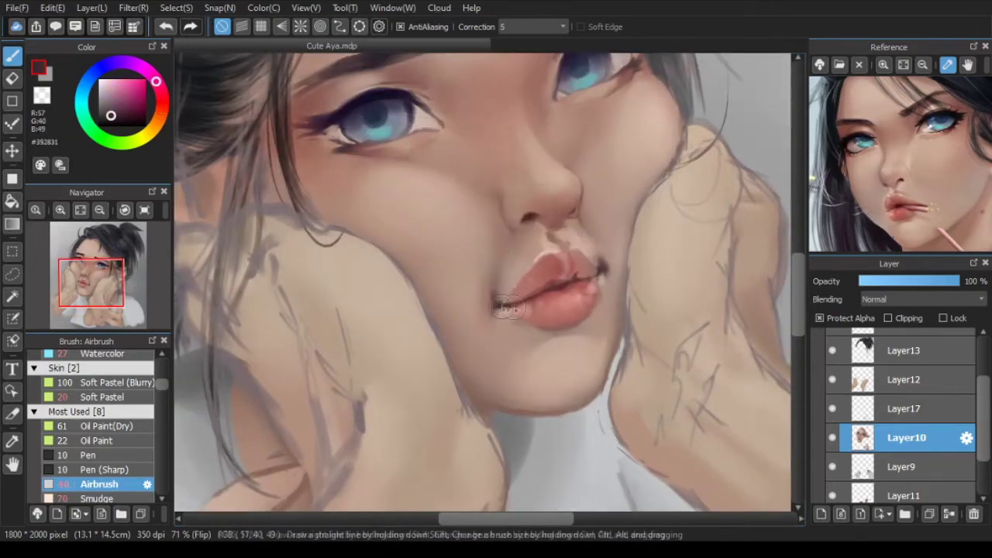
{"action": "left_click", "coordinate": [493, 308], "text": "alt"}
{"action": "scroll", "coordinate": [493, 310], "scroll_direction": "up", "scroll_amount": 2}
{"action": "left_click_drag", "start_coordinate": [498, 309], "coordinate": [501, 310]}
{"action": "scroll", "coordinate": [506, 312], "scroll_direction": "down", "scroll_amount": 3}
{"action": "scroll", "coordinate": [511, 321], "scroll_direction": "up", "scroll_amount": 1}
{"action": "left_click", "coordinate": [511, 324], "text": "alt"}
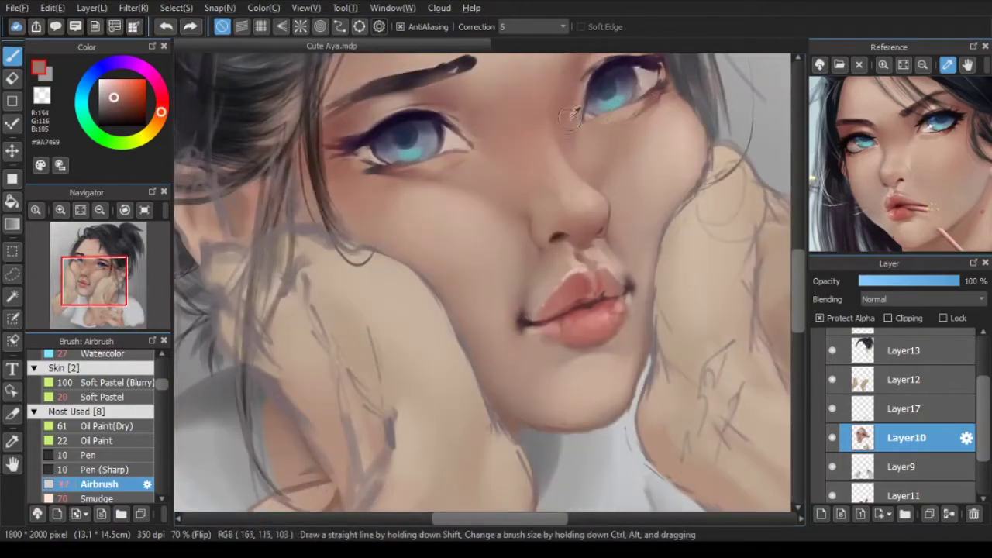
{"action": "left_click", "coordinate": [103, 356]}
{"action": "scroll", "coordinate": [519, 331], "scroll_direction": "up", "scroll_amount": 2}
{"action": "left_click_drag", "start_coordinate": [500, 327], "coordinate": [510, 339]}
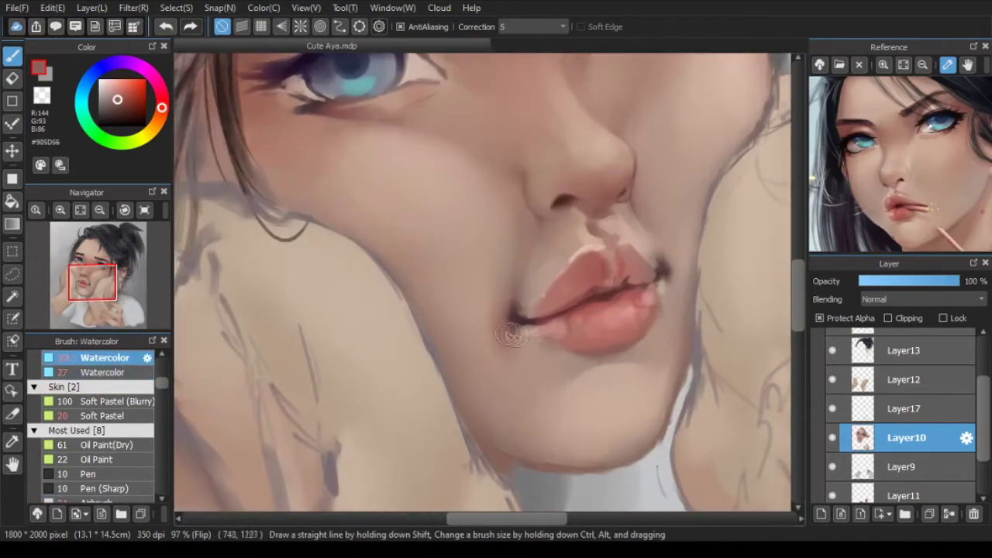
{"action": "key", "text": "ctrl+z"}
Step: Soften the skin below the near mouth corner with the Airbrush in sampled light skin tone #C4AF9C
{"action": "scroll", "coordinate": [507, 334], "scroll_direction": "down", "scroll_amount": 3}
{"action": "key", "text": "h"}
{"action": "scroll", "coordinate": [428, 341], "scroll_direction": "up", "scroll_amount": 1}
{"action": "mouse_move", "coordinate": [428, 355]}
{"action": "left_mouse_down"}
{"action": "mouse_move", "coordinate": [425, 310]}
{"action": "mouse_move", "coordinate": [466, 288]}
{"action": "left_mouse_up"}
{"action": "scroll", "coordinate": [428, 310], "scroll_direction": "up", "scroll_amount": 2}
{"action": "left_click", "coordinate": [465, 325], "text": "alt"}
{"action": "left_click", "coordinate": [555, 326], "text": "alt"}
{"action": "left_click", "coordinate": [116, 500]}
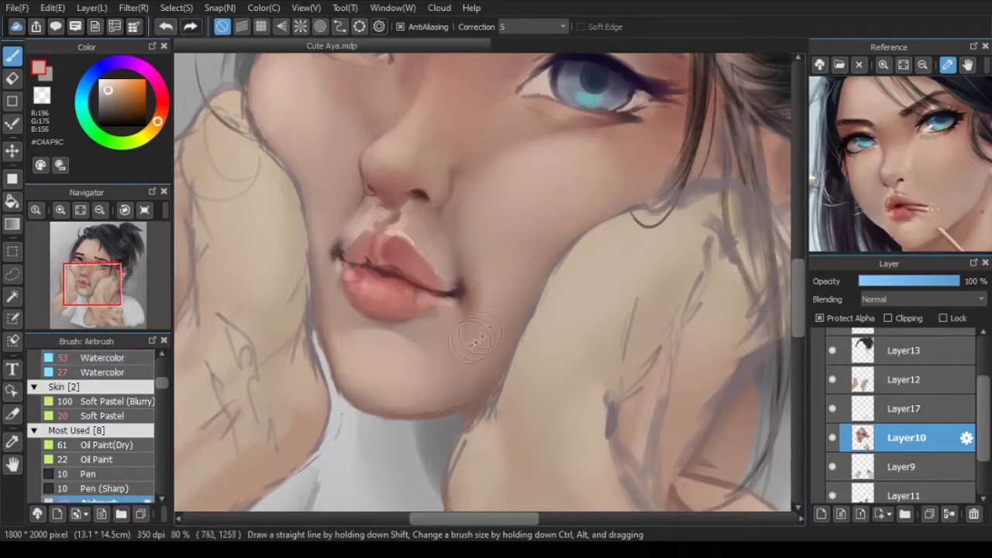
{"action": "scroll", "coordinate": [463, 348], "scroll_direction": "down", "scroll_amount": 3}
{"action": "left_click_drag", "start_coordinate": [488, 343], "coordinate": [517, 306]}
{"action": "key", "text": "Down"}
{"action": "scroll", "coordinate": [491, 410], "scroll_direction": "down", "scroll_amount": 3}
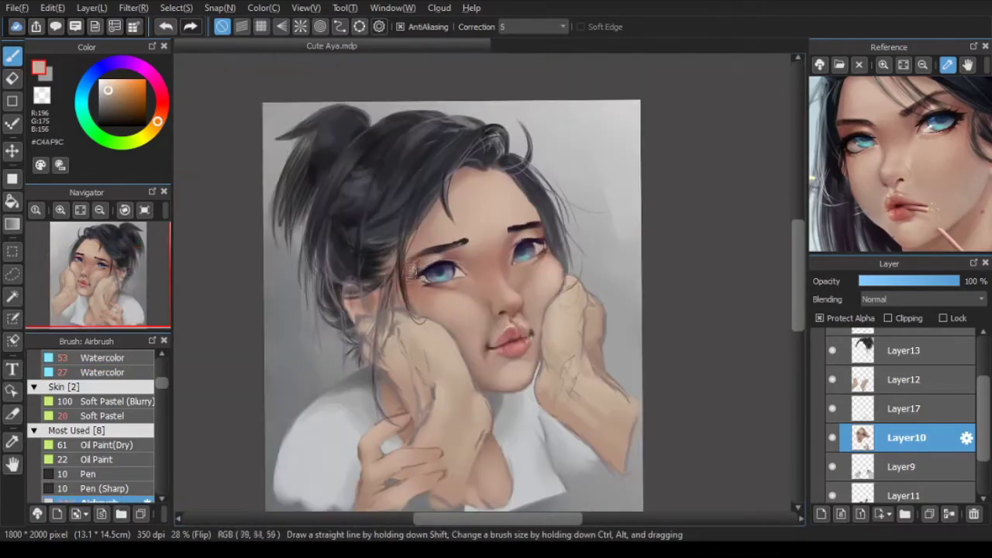
Step: Darken the neck behind the near hand on Layer11 with the Airbrush in reddish brown #543841
{"action": "scroll", "coordinate": [449, 465], "scroll_direction": "up", "scroll_amount": 2}
{"action": "left_click", "coordinate": [161, 107]}
{"action": "left_click", "coordinate": [126, 111]}
{"action": "left_click", "coordinate": [114, 110]}
{"action": "left_click_drag", "start_coordinate": [162, 97], "coordinate": [160, 89]}
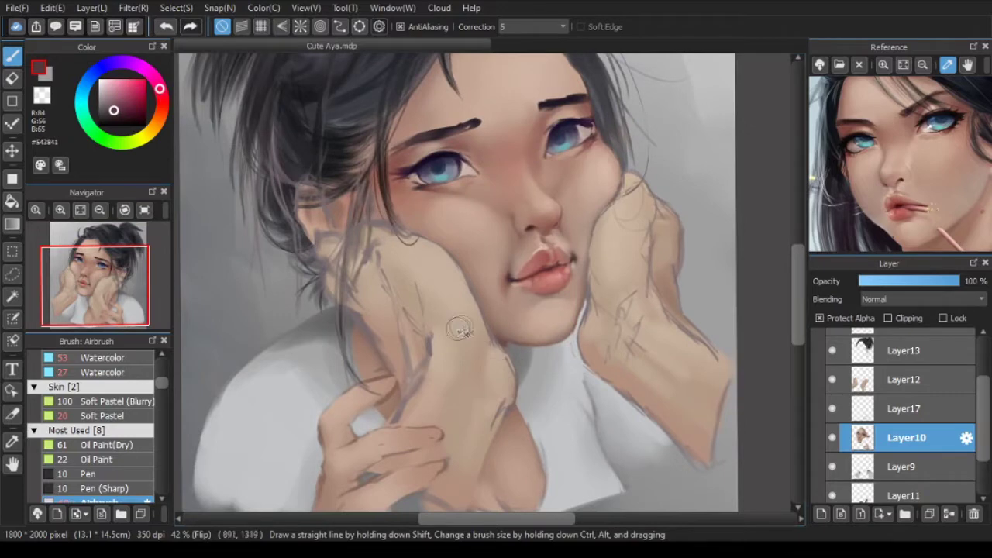
{"action": "left_click_drag", "start_coordinate": [380, 349], "coordinate": [381, 336]}
{"action": "left_click", "coordinate": [905, 495]}
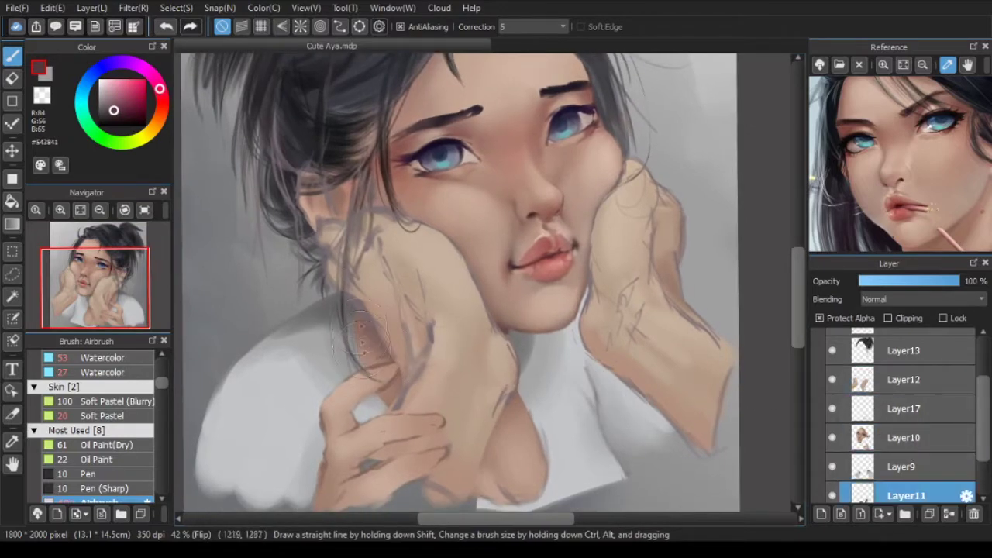
{"action": "scroll", "coordinate": [514, 385], "scroll_direction": "down", "scroll_amount": 2}
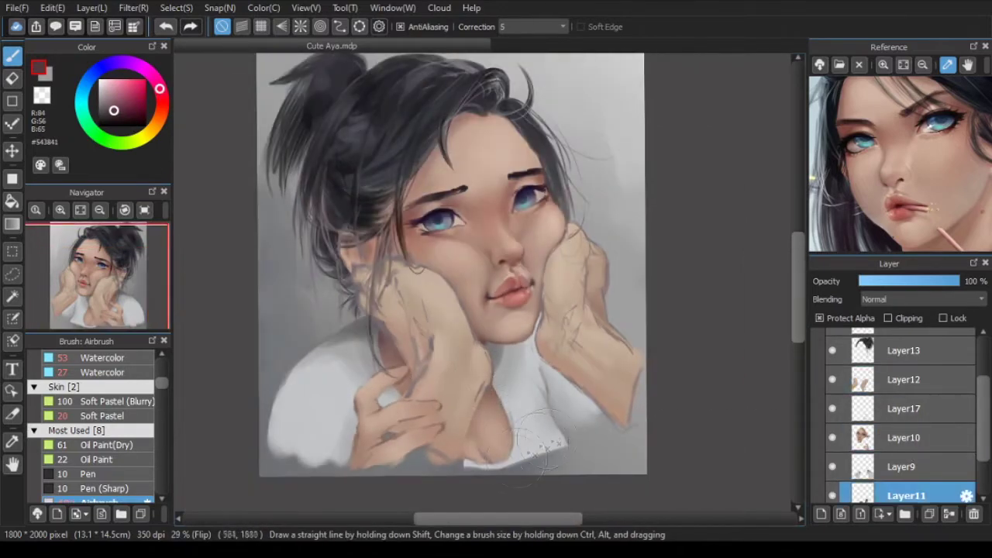
Step: Shade the skin beside the far mouth corner and below the lower lip on Layer10 with sampled #92675F, undoing the last stroke
{"action": "scroll", "coordinate": [540, 341], "scroll_direction": "up", "scroll_amount": 3}
{"action": "key", "text": "ctrl+Up"}
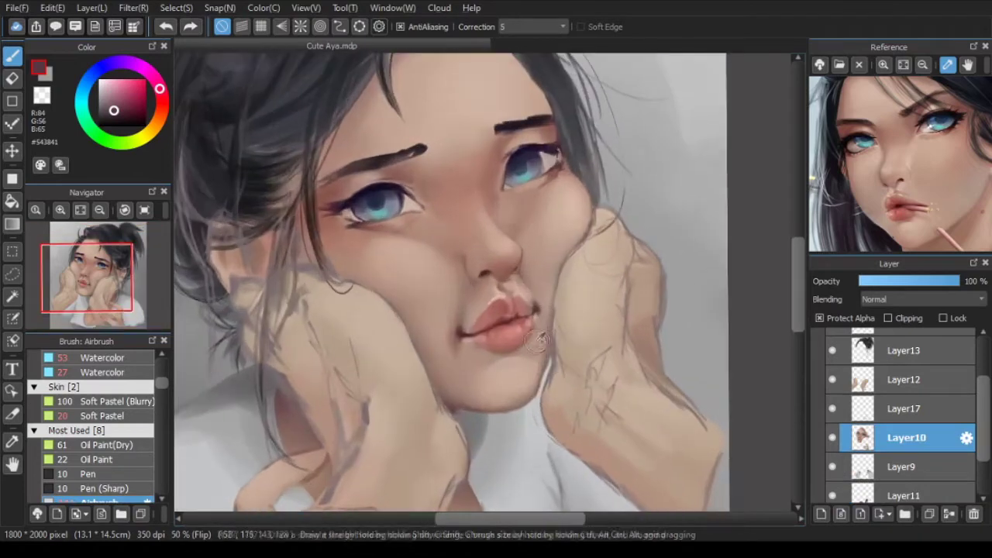
{"action": "left_click", "coordinate": [546, 341], "text": "alt"}
{"action": "scroll", "coordinate": [546, 341], "scroll_direction": "up", "scroll_amount": 1}
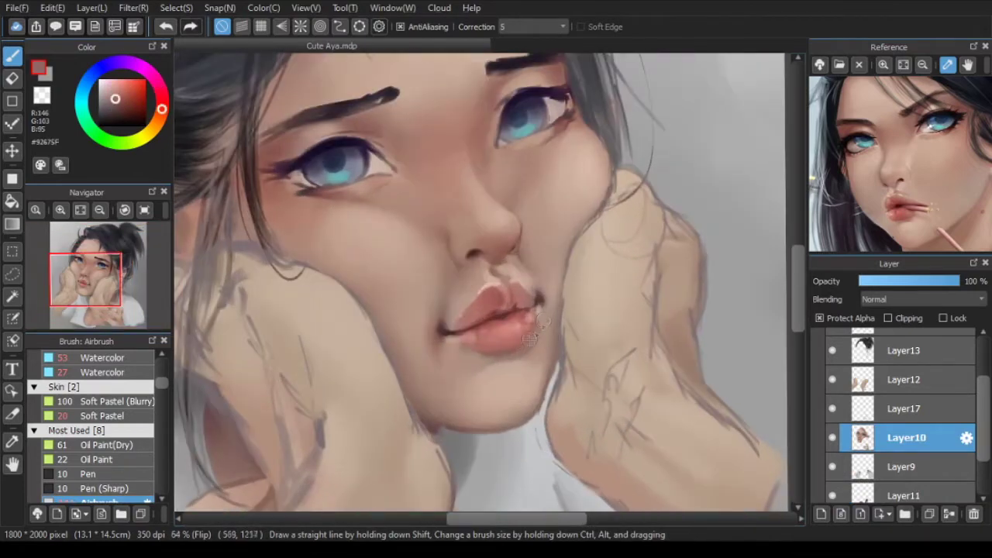
{"action": "left_click_drag", "start_coordinate": [545, 351], "coordinate": [517, 380]}
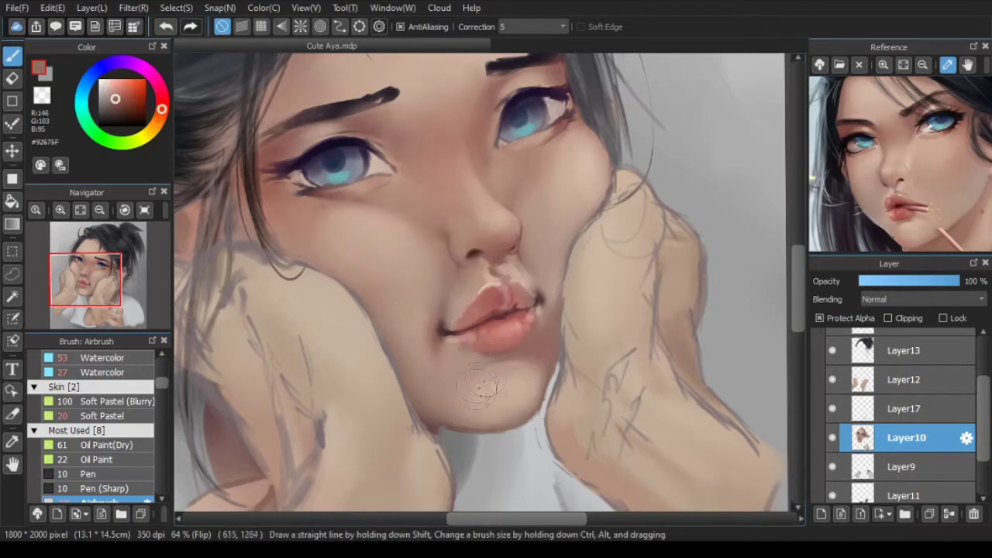
{"action": "scroll", "coordinate": [481, 399], "scroll_direction": "down", "scroll_amount": 1}
{"action": "key", "text": "ctrl+z"}
Step: Blend the shading below the near mouth corner with the Smudge brush and check it in the mirrored view
{"action": "scroll", "coordinate": [99, 433], "scroll_direction": "down", "scroll_amount": 3}
{"action": "left_click", "coordinate": [100, 365]}
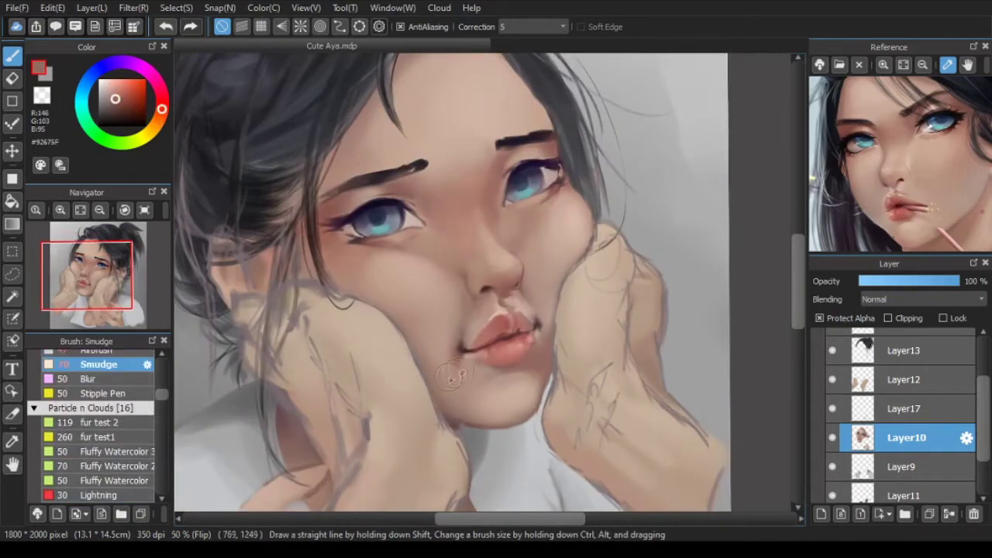
{"action": "key", "text": "h"}
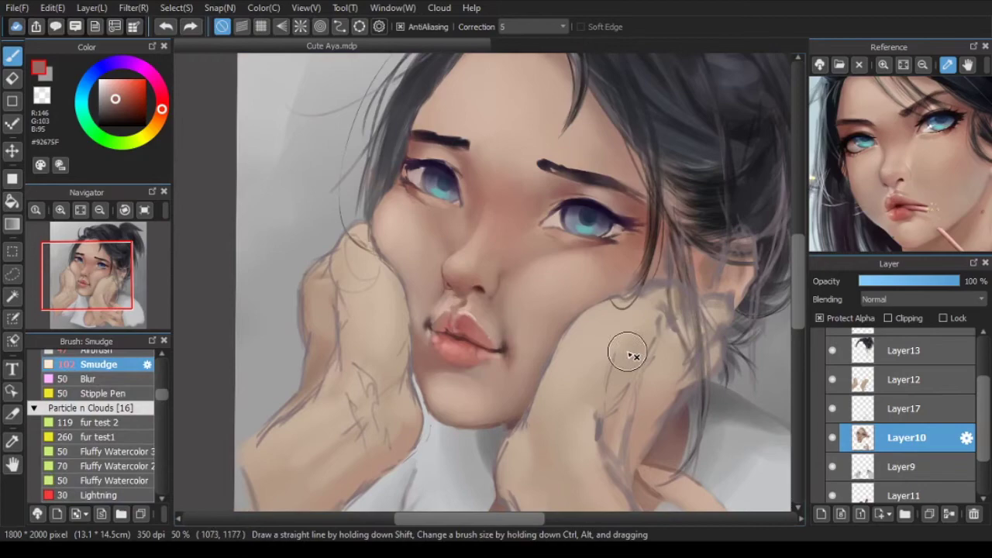
{"action": "scroll", "coordinate": [605, 303], "scroll_direction": "down", "scroll_amount": 3}
{"action": "key", "text": "h"}
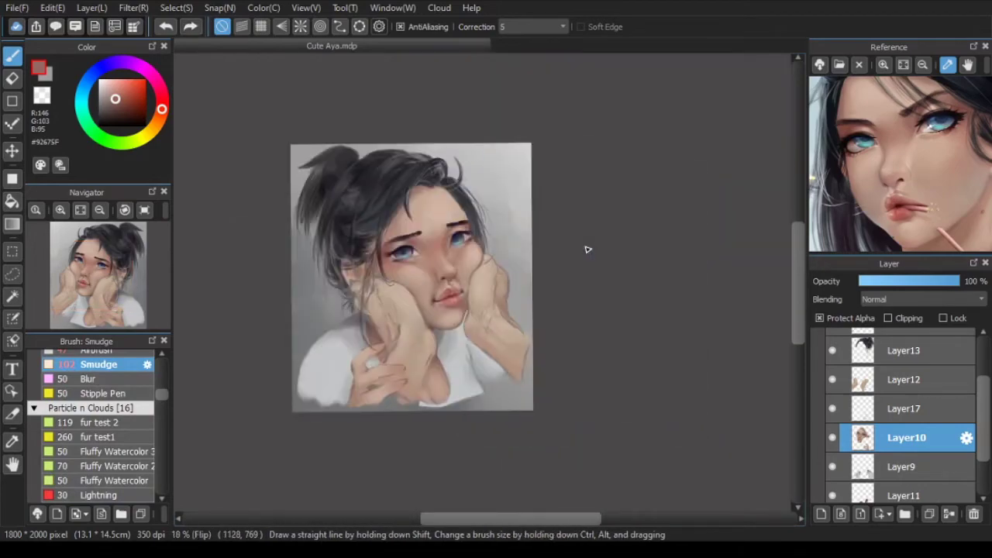
Step: Define the skin edge beneath the near mouth corner with Watercolor and a small lasso selection, clearing the selection when done
{"action": "scroll", "coordinate": [435, 310], "scroll_direction": "up", "scroll_amount": 10}
{"action": "left_click", "coordinate": [433, 365], "text": "alt"}
{"action": "scroll", "coordinate": [105, 410], "scroll_direction": "up", "scroll_amount": 5}
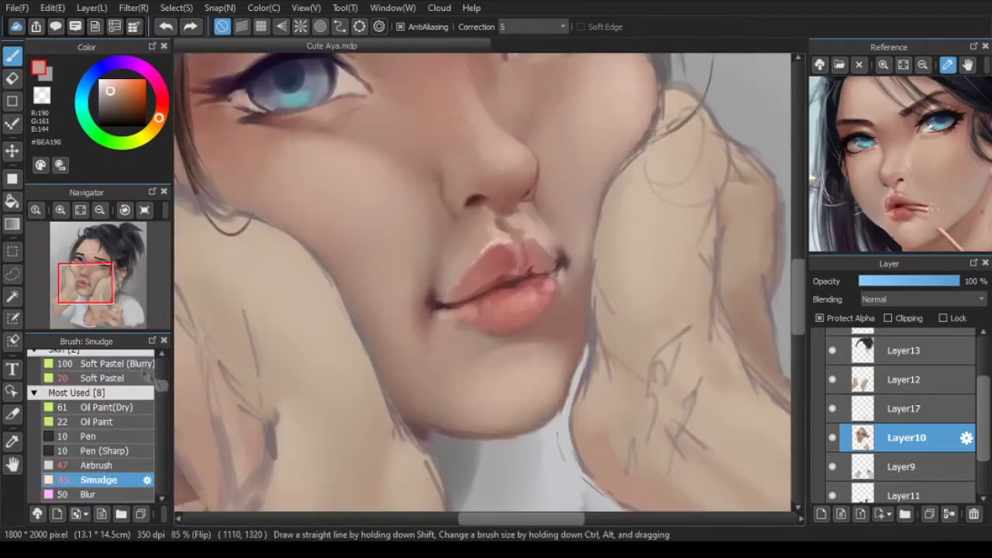
{"action": "left_click", "coordinate": [105, 400]}
{"action": "scroll", "coordinate": [481, 334], "scroll_direction": "up", "scroll_amount": 1}
{"action": "key", "text": "l"}
{"action": "mouse_move", "coordinate": [438, 313]}
{"action": "left_mouse_down"}
{"action": "mouse_move", "coordinate": [425, 362]}
{"action": "mouse_move", "coordinate": [460, 311]}
{"action": "mouse_move", "coordinate": [434, 310]}
{"action": "left_mouse_up"}
{"action": "key", "text": "b"}
{"action": "key", "text": "ctrl+d"}
Step: Refine the near mouth corner and mouth line with Watercolor in sampled skin tone #D4B6A4 and dark #392831
{"action": "scroll", "coordinate": [507, 349], "scroll_direction": "down", "scroll_amount": 5}
{"action": "left_click", "coordinate": [598, 177], "text": "alt"}
{"action": "scroll", "coordinate": [468, 358], "scroll_direction": "up", "scroll_amount": 2}
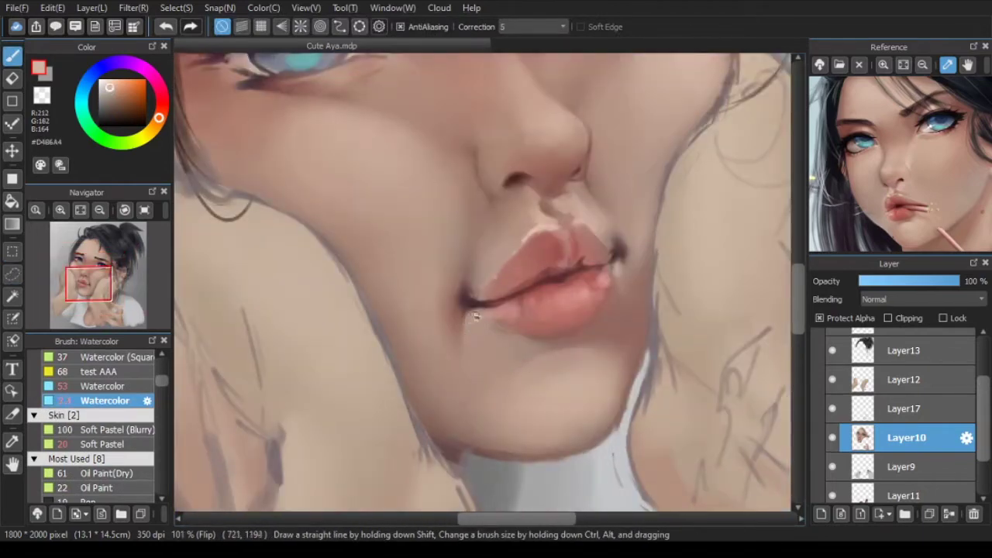
{"action": "left_click", "coordinate": [471, 312], "text": "alt"}
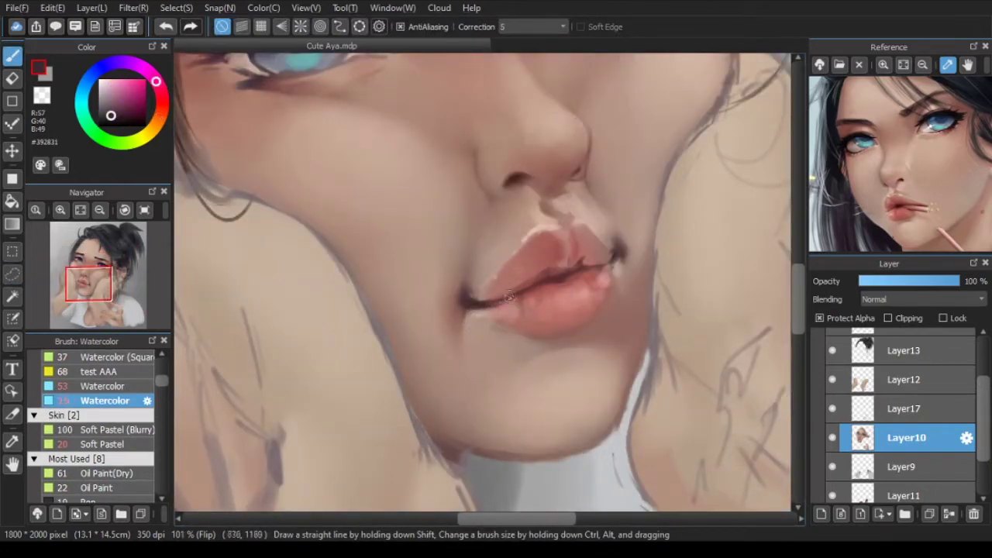
{"action": "left_click", "coordinate": [480, 310], "text": "alt"}
Step: Refine the center of the upper lip with Watercolor in sampled #8D7167 and #9C514E
{"action": "left_click_drag", "start_coordinate": [473, 293], "coordinate": [409, 315]}
{"action": "left_click", "coordinate": [496, 277], "text": "alt"}
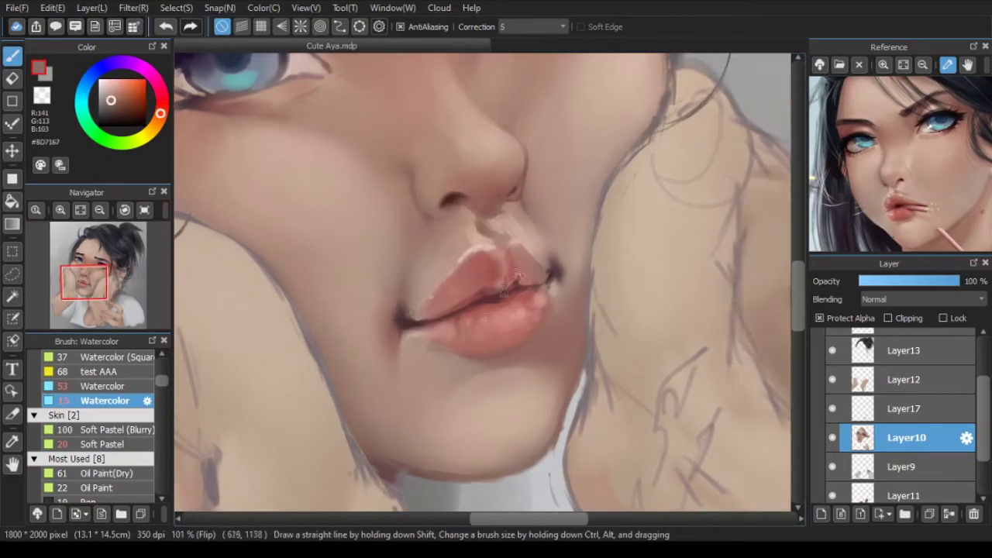
{"action": "left_click", "coordinate": [487, 263], "text": "alt"}
{"action": "scroll", "coordinate": [496, 259], "scroll_direction": "up", "scroll_amount": 1}
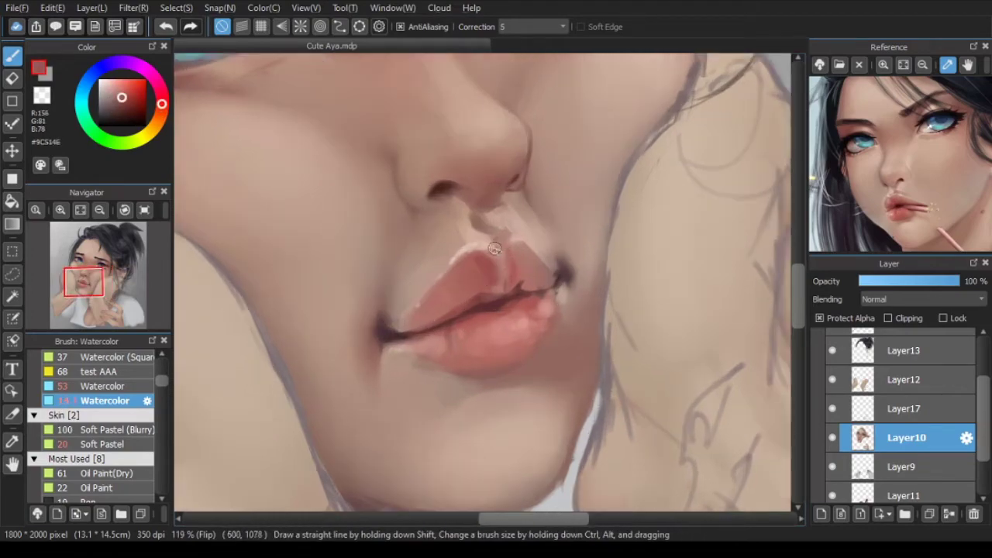
Step: Rework the philtrum shadow above the upper lip's center with a smaller Watercolor brush in sampled #895C56
{"action": "left_click", "coordinate": [504, 246], "text": "alt"}
{"action": "scroll", "coordinate": [527, 310], "scroll_direction": "down", "scroll_amount": 4}
{"action": "scroll", "coordinate": [510, 278], "scroll_direction": "up", "scroll_amount": 5}
{"action": "key", "text": "bracketleft"}
{"action": "key", "text": "bracketleft"}
{"action": "left_click", "coordinate": [517, 251], "text": "alt"}
{"action": "mouse_move", "coordinate": [523, 254]}
{"action": "left_mouse_down"}
{"action": "mouse_move", "coordinate": [530, 265]}
{"action": "mouse_move", "coordinate": [512, 264]}
{"action": "left_mouse_up"}
{"action": "key", "text": "ctrl+z"}
{"action": "left_click", "coordinate": [524, 255], "text": "alt"}
{"action": "left_click", "coordinate": [524, 283], "text": "alt"}
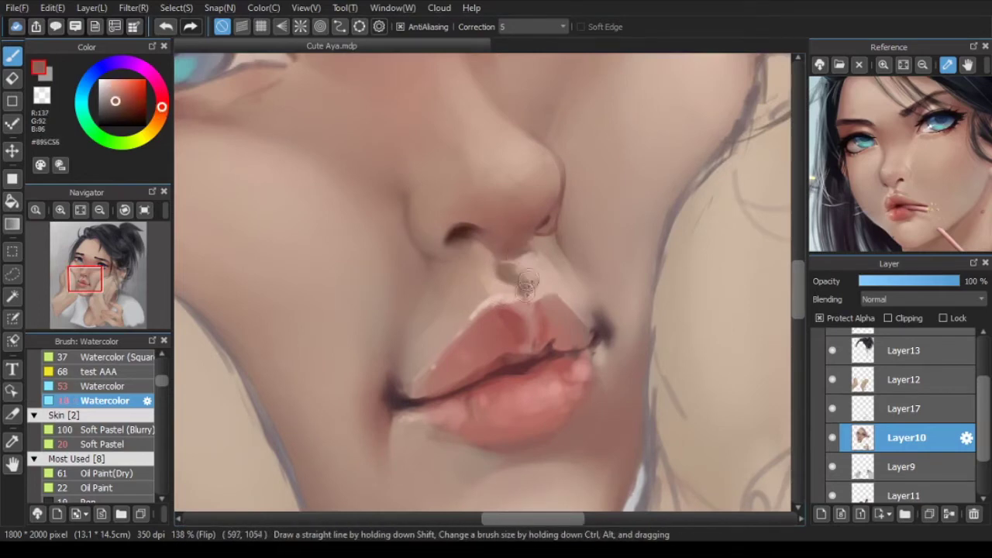
{"action": "scroll", "coordinate": [524, 291], "scroll_direction": "down", "scroll_amount": 4}
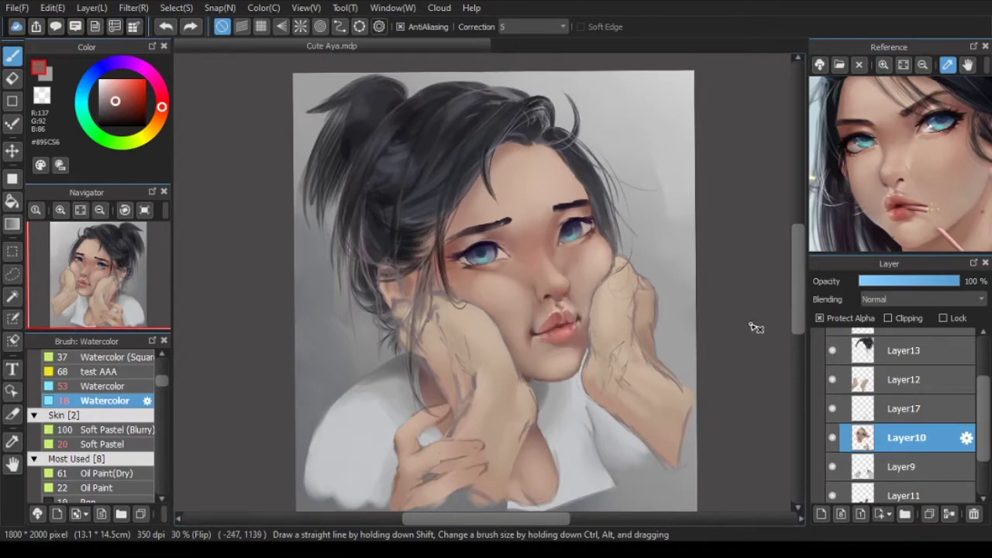
Step: Blend the skin between the nostril and philtrum with Soft Pastel in sampled #B5907F and #D2AD9A
{"action": "scroll", "coordinate": [556, 306], "scroll_direction": "up", "scroll_amount": 4}
{"action": "left_click", "coordinate": [563, 301], "text": "alt"}
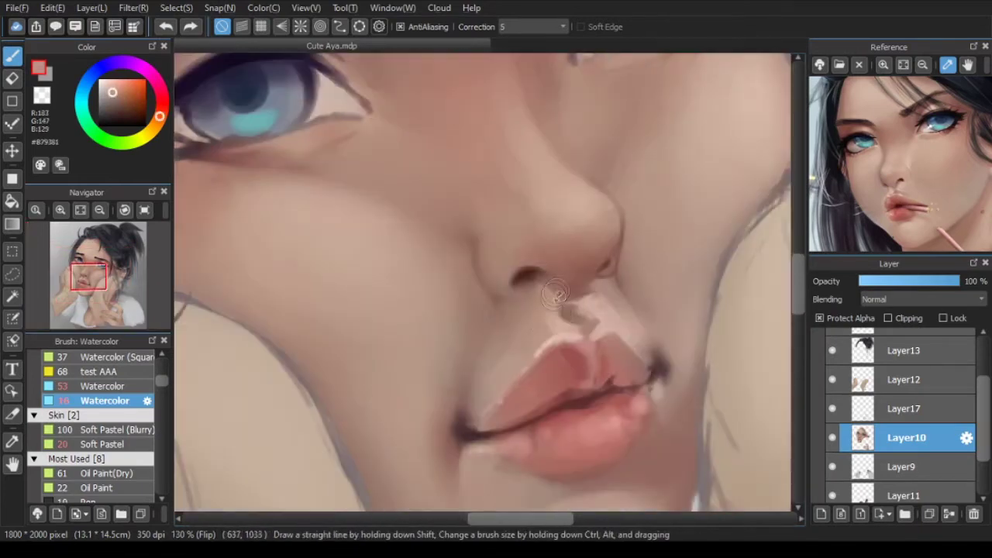
{"action": "left_click", "coordinate": [570, 309], "text": "alt"}
{"action": "left_click", "coordinate": [105, 444]}
{"action": "left_click", "coordinate": [557, 328], "text": "alt"}
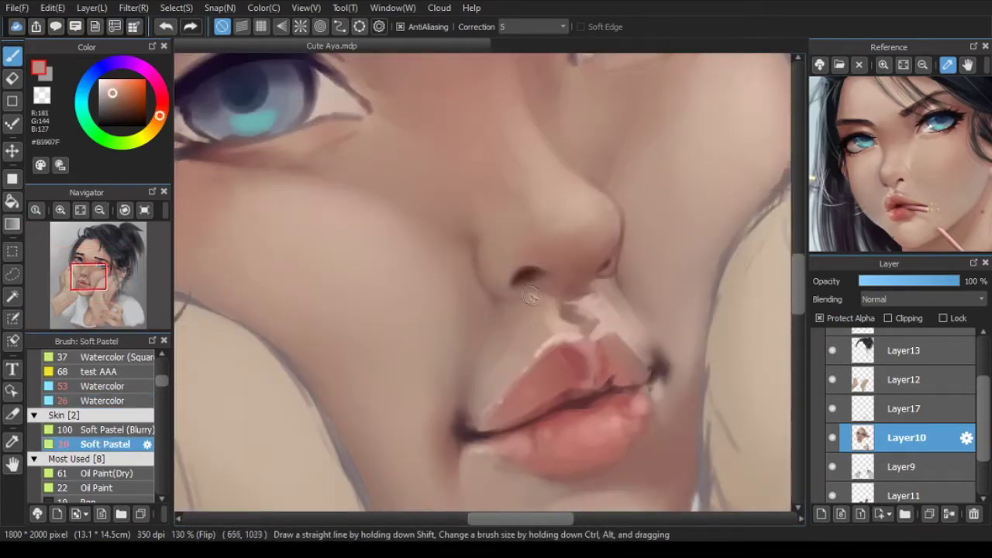
{"action": "left_click_drag", "start_coordinate": [575, 303], "coordinate": [604, 315]}
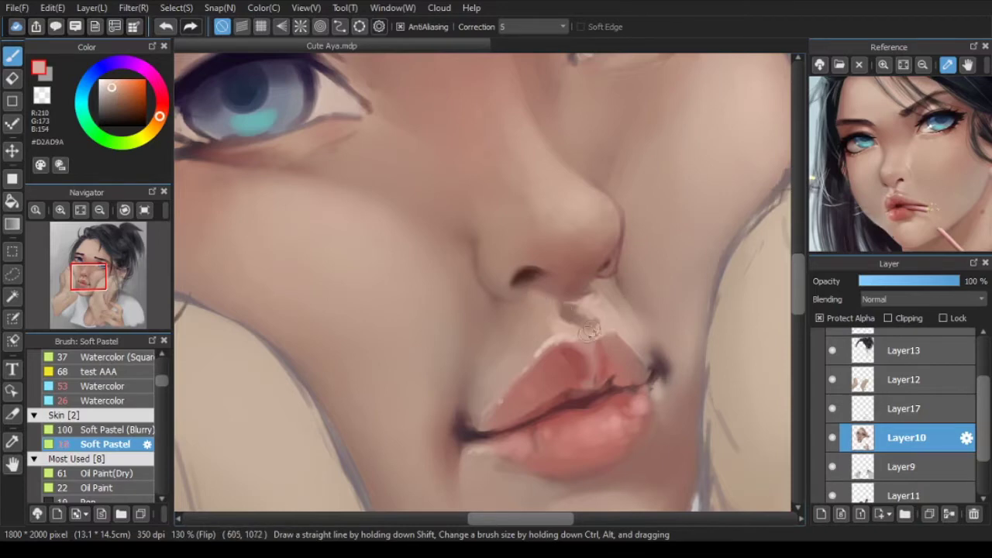
Step: Smooth the philtrum shadow and darken the base of the nose with Soft Pastel, using sampled nostril brown #5E3A33
{"action": "left_click", "coordinate": [570, 308], "text": "alt"}
{"action": "left_click", "coordinate": [560, 317], "text": "alt"}
{"action": "left_click_drag", "start_coordinate": [560, 316], "coordinate": [582, 323]}
{"action": "left_click", "coordinate": [592, 305], "text": "alt"}
{"action": "left_click", "coordinate": [536, 274], "text": "alt"}
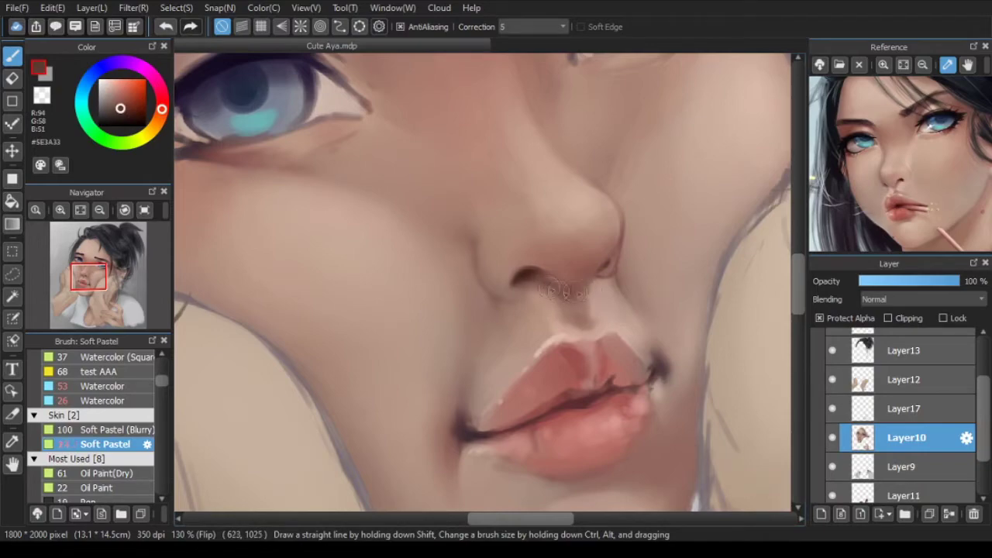
Step: Refine the skin between the far nostril and upper lip with Soft Pastel in sampled #9B7468 and #97786C
{"action": "scroll", "coordinate": [599, 292], "scroll_direction": "down", "scroll_amount": 10}
{"action": "key", "text": "Down"}
{"action": "scroll", "coordinate": [345, 324], "scroll_direction": "up", "scroll_amount": 10}
{"action": "left_click", "coordinate": [344, 320], "text": "alt"}
{"action": "left_click", "coordinate": [361, 321], "text": "alt"}
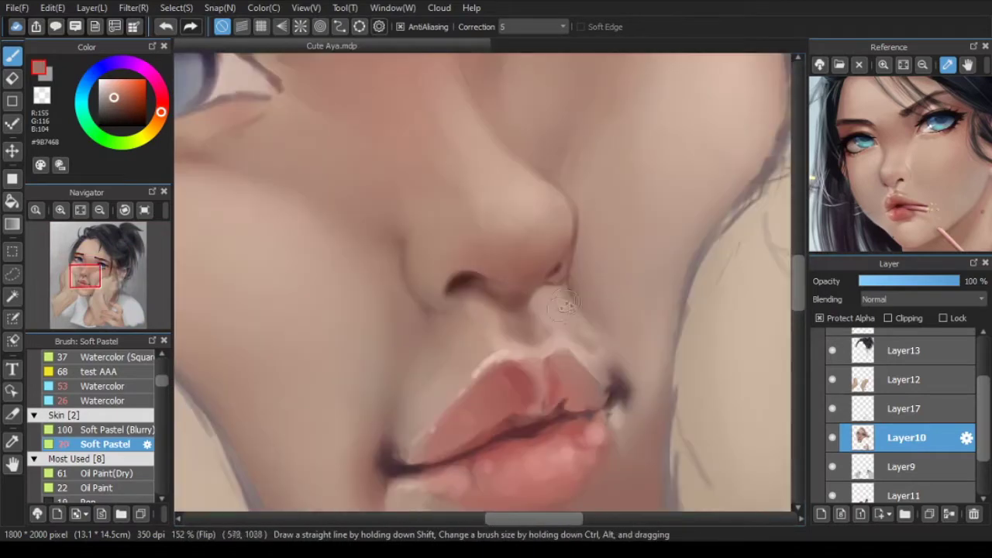
{"action": "left_click", "coordinate": [589, 333], "text": "alt"}
{"action": "scroll", "coordinate": [589, 333], "scroll_direction": "up", "scroll_amount": 3}
{"action": "left_click", "coordinate": [560, 313], "text": "alt"}
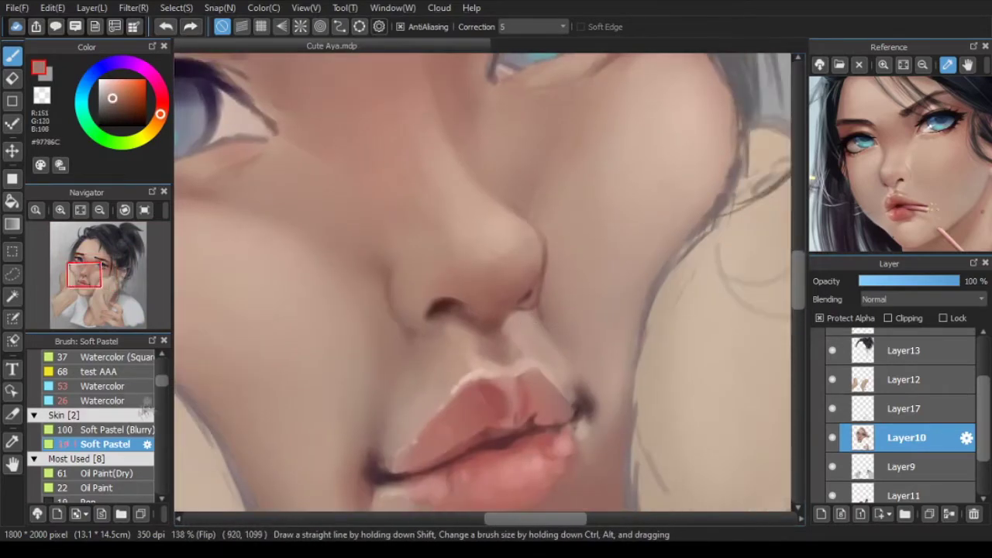
Step: Undo the last stroke and blend the skin below the far nostril with the Smudge brush
{"action": "scroll", "coordinate": [132, 416], "scroll_direction": "down", "scroll_amount": 3}
{"action": "left_click", "coordinate": [117, 393]}
{"action": "key", "text": "ctrl+z"}
{"action": "left_click_drag", "start_coordinate": [532, 327], "coordinate": [538, 314]}
{"action": "scroll", "coordinate": [585, 349], "scroll_direction": "down", "scroll_amount": 3}
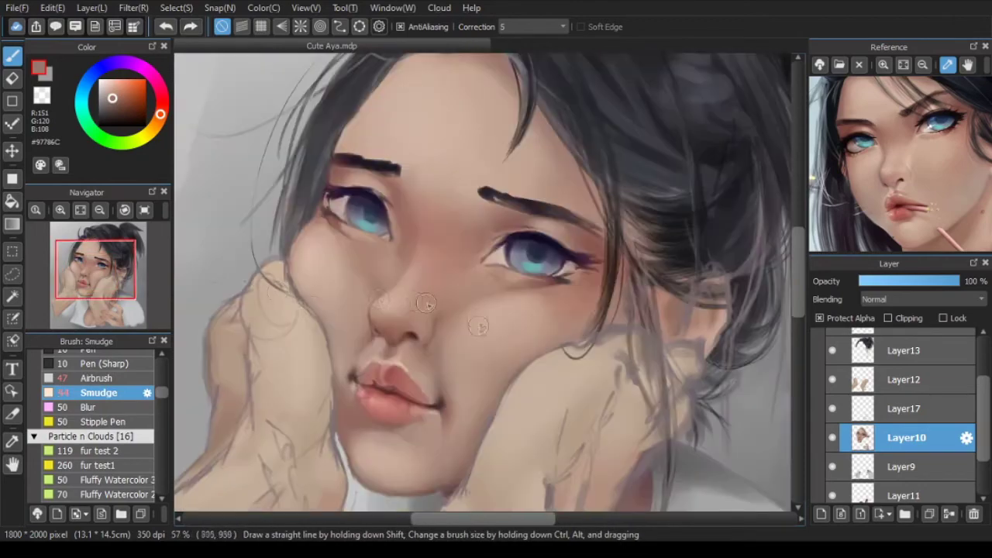
Step: Refine the far mouth corner with the Airbrush, using sampled skin tones #B09084 and #9E7068 and the dark corner color #4B3235
{"action": "scroll", "coordinate": [399, 369], "scroll_direction": "up", "scroll_amount": 2}
{"action": "left_click", "coordinate": [96, 378]}
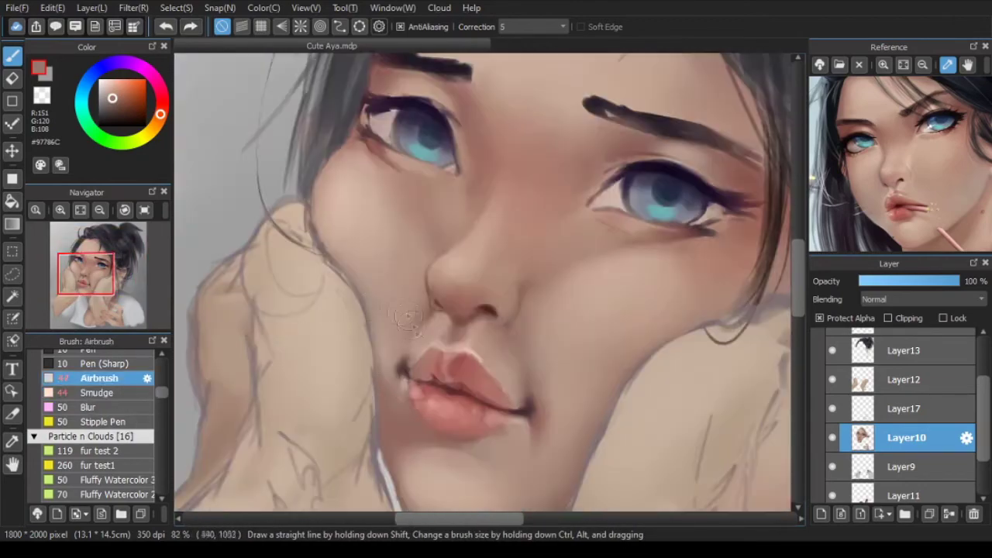
{"action": "scroll", "coordinate": [400, 369], "scroll_direction": "up", "scroll_amount": 2}
{"action": "left_click", "coordinate": [399, 368], "text": "alt"}
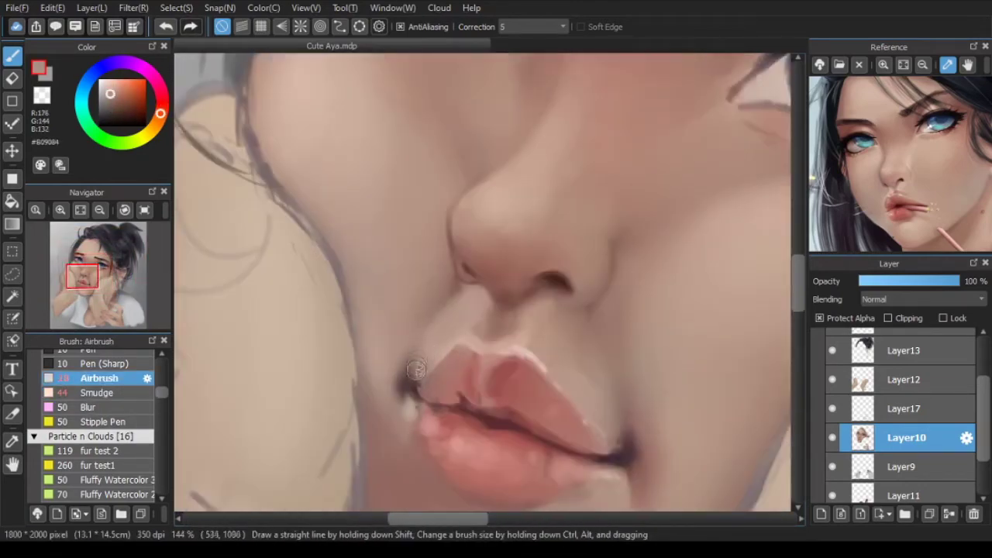
{"action": "left_click", "coordinate": [416, 388], "text": "alt"}
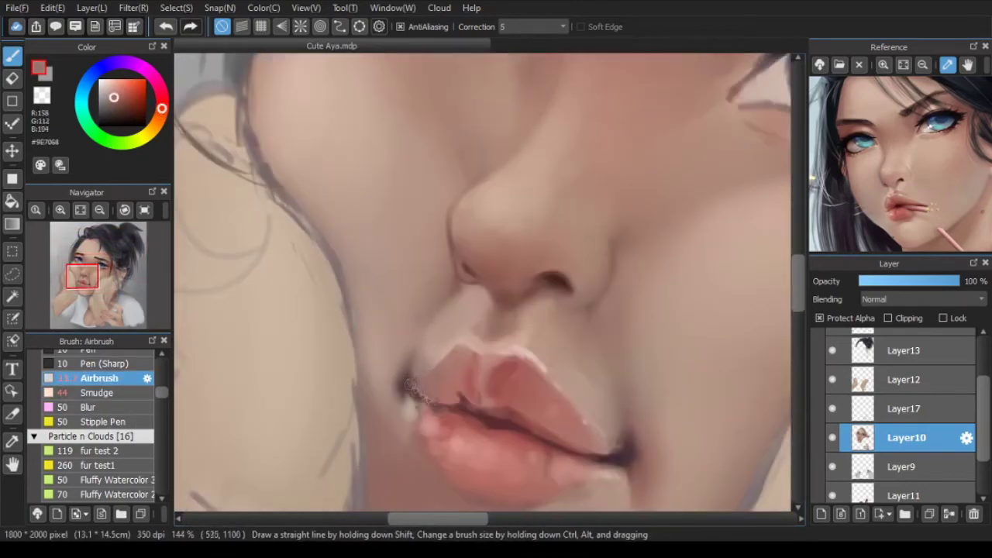
{"action": "left_click", "coordinate": [413, 384], "text": "alt"}
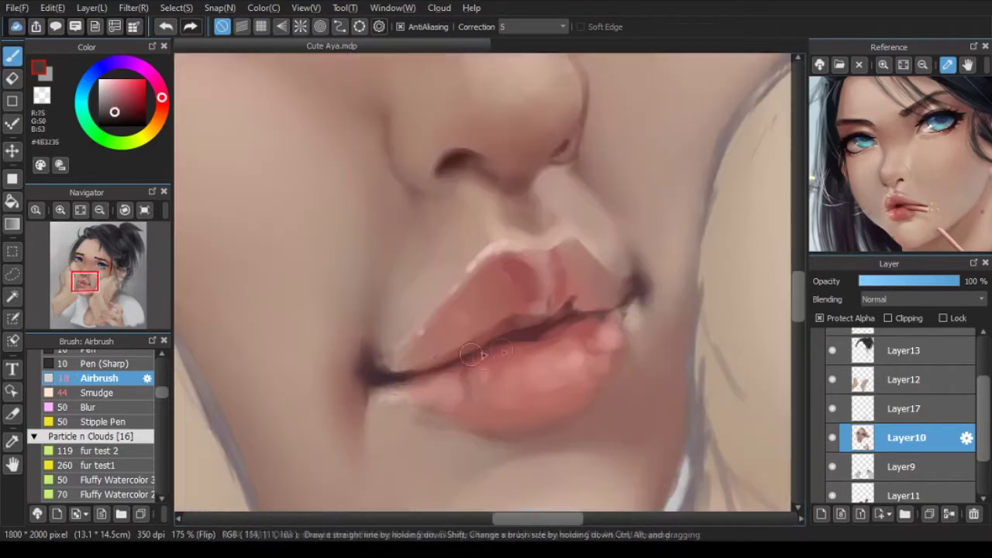
Step: Rework the dark line between the lips toward the far mouth corner with the Airbrush in sampled brown #41231D
{"action": "left_click", "coordinate": [571, 314], "text": "alt"}
{"action": "left_click_drag", "start_coordinate": [575, 316], "coordinate": [603, 311]}
{"action": "key", "text": "ctrl+z"}
{"action": "left_click", "coordinate": [616, 316], "text": "alt"}
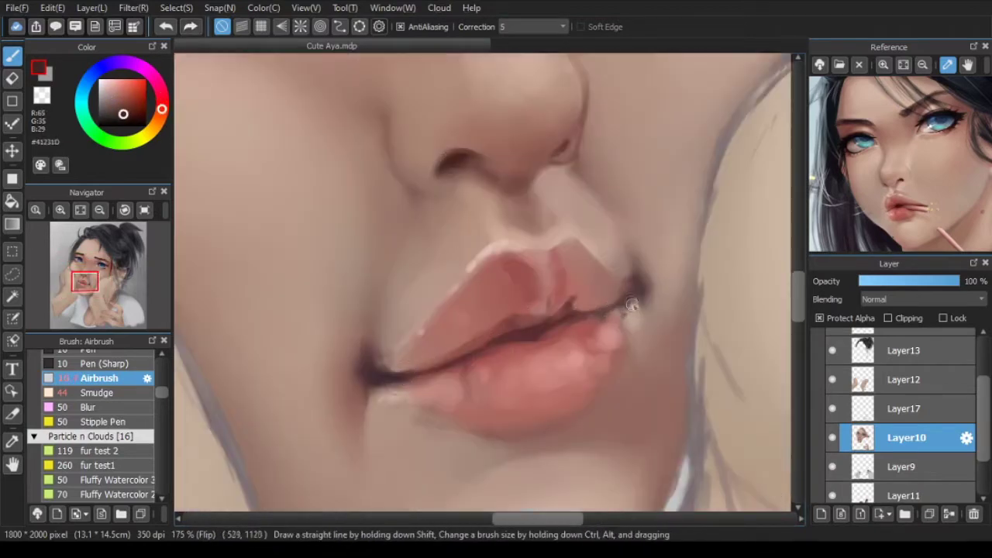
Step: Define the upper lip's border with a light Airbrush highlight in sampled #DBBCAF
{"action": "scroll", "coordinate": [554, 272], "scroll_direction": "up", "scroll_amount": 2}
{"action": "left_click", "coordinate": [542, 271], "text": "alt"}
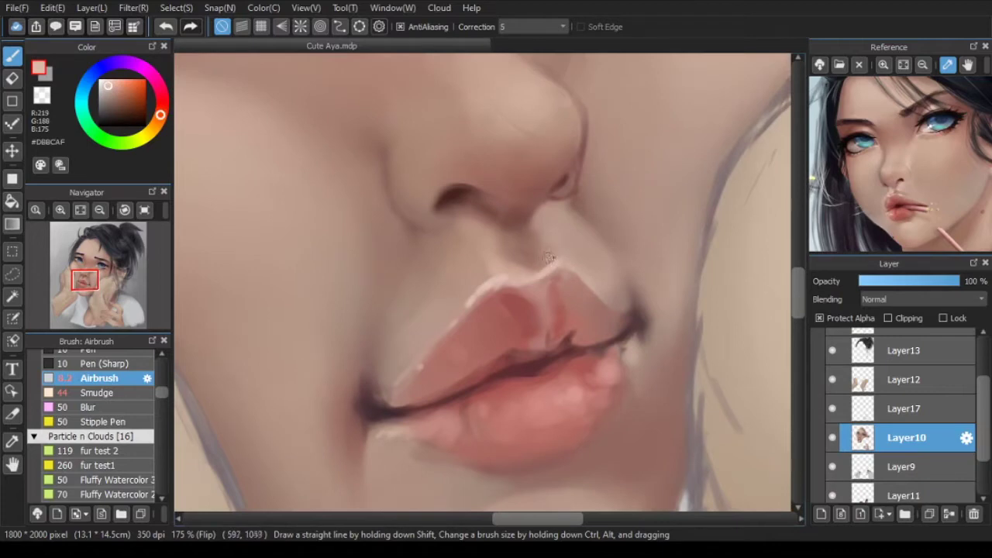
{"action": "scroll", "coordinate": [547, 256], "scroll_direction": "down", "scroll_amount": 2}
{"action": "scroll", "coordinate": [517, 245], "scroll_direction": "up", "scroll_amount": 2}
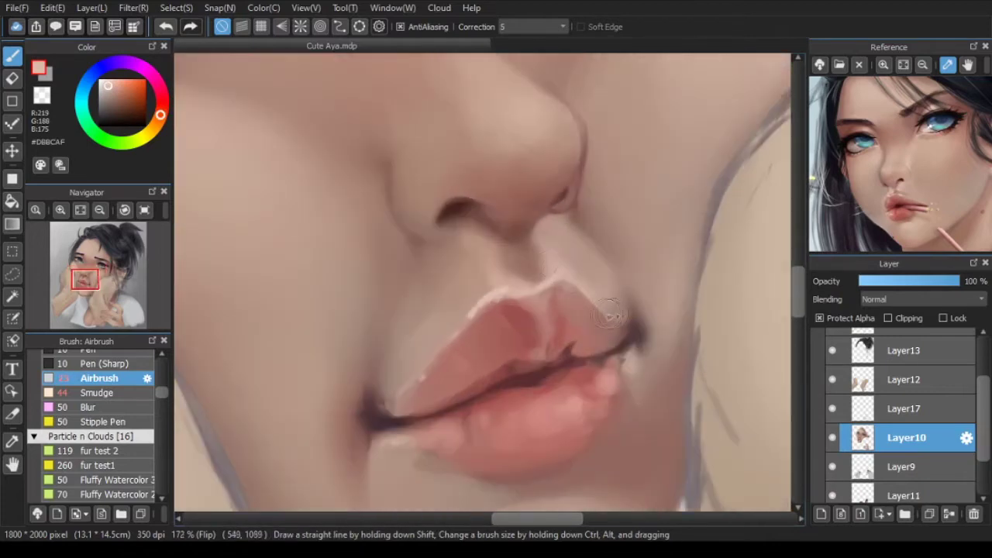
Step: Shade the near eye around its iris with the Airbrush in gray #898993, and blend the far iris with the Smudge brush
{"action": "scroll", "coordinate": [600, 310], "scroll_direction": "down", "scroll_amount": 5}
{"action": "scroll", "coordinate": [531, 257], "scroll_direction": "up", "scroll_amount": 3}
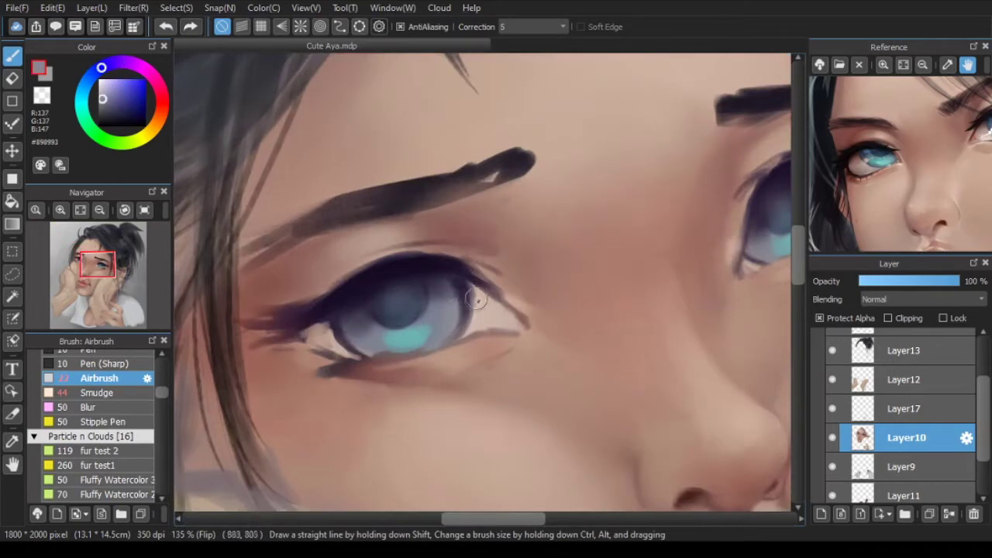
{"action": "left_click_drag", "start_coordinate": [453, 294], "coordinate": [454, 316]}
{"action": "left_click_drag", "start_coordinate": [333, 327], "coordinate": [357, 322]}
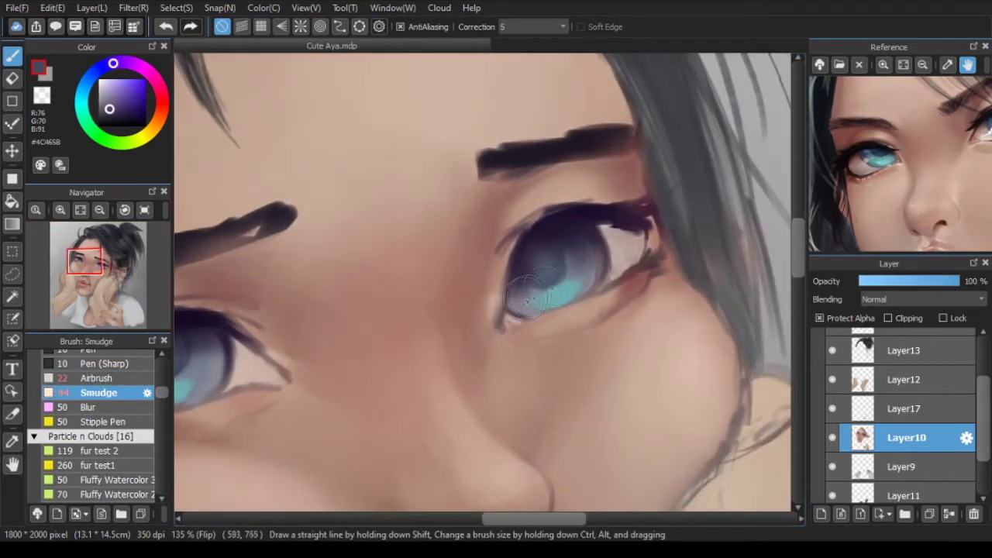
{"action": "mouse_move", "coordinate": [573, 233]}
{"action": "left_mouse_down"}
{"action": "mouse_move", "coordinate": [597, 248]}
{"action": "mouse_move", "coordinate": [565, 267]}
{"action": "left_mouse_up"}
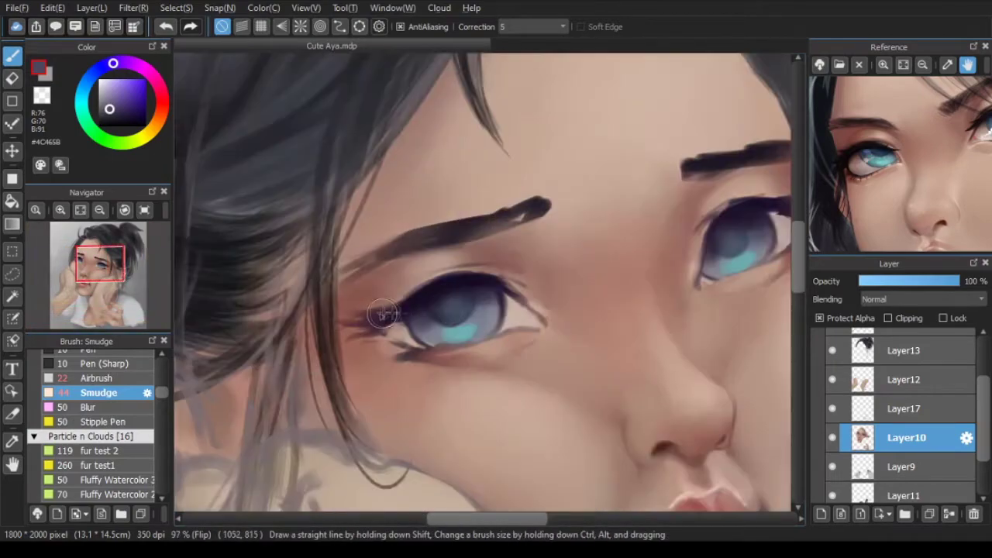
Step: Darken the upper lash line of the near eye with the Airbrush in black
{"action": "left_click", "coordinate": [120, 378]}
{"action": "left_click", "coordinate": [125, 125]}
{"action": "left_click_drag", "start_coordinate": [365, 289], "coordinate": [339, 302]}
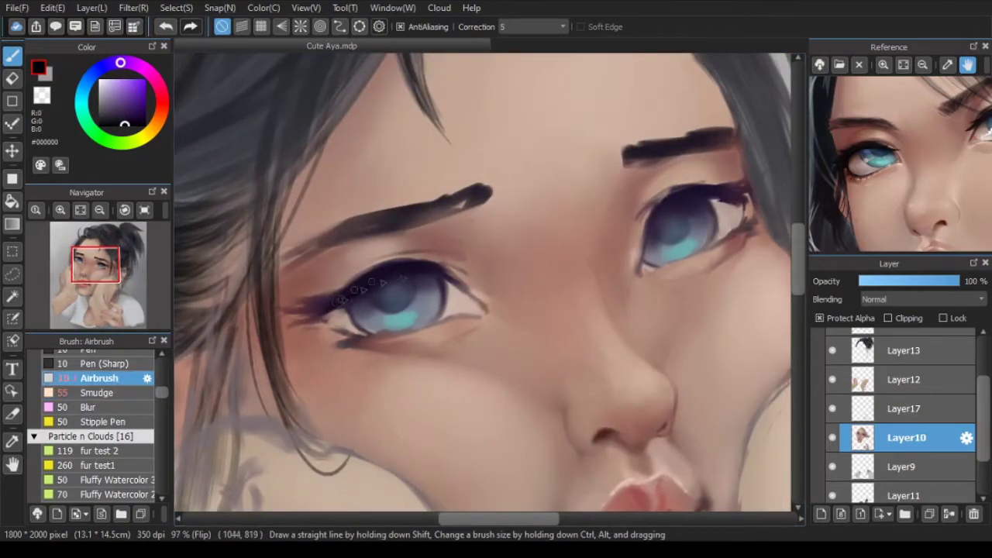
{"action": "left_click_drag", "start_coordinate": [474, 295], "coordinate": [386, 308]}
{"action": "left_click_drag", "start_coordinate": [566, 241], "coordinate": [561, 252]}
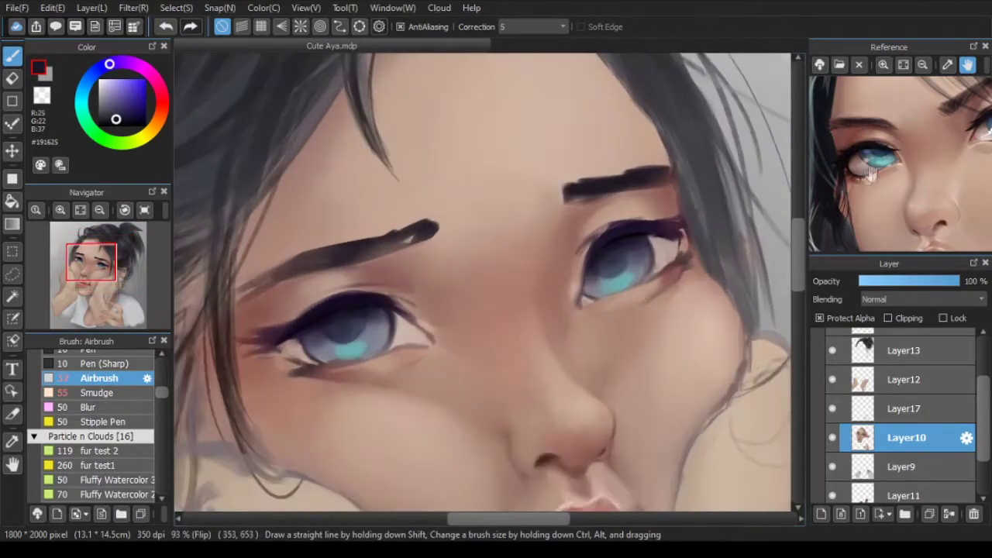
Step: Paint teal reflections in the lower part of both irises with Soft Pastel, using #6EACAD and brighter #7BD8CB
{"action": "left_click", "coordinate": [866, 172]}
{"action": "scroll", "coordinate": [136, 391], "scroll_direction": "up", "scroll_amount": 3}
{"action": "left_click", "coordinate": [116, 396]}
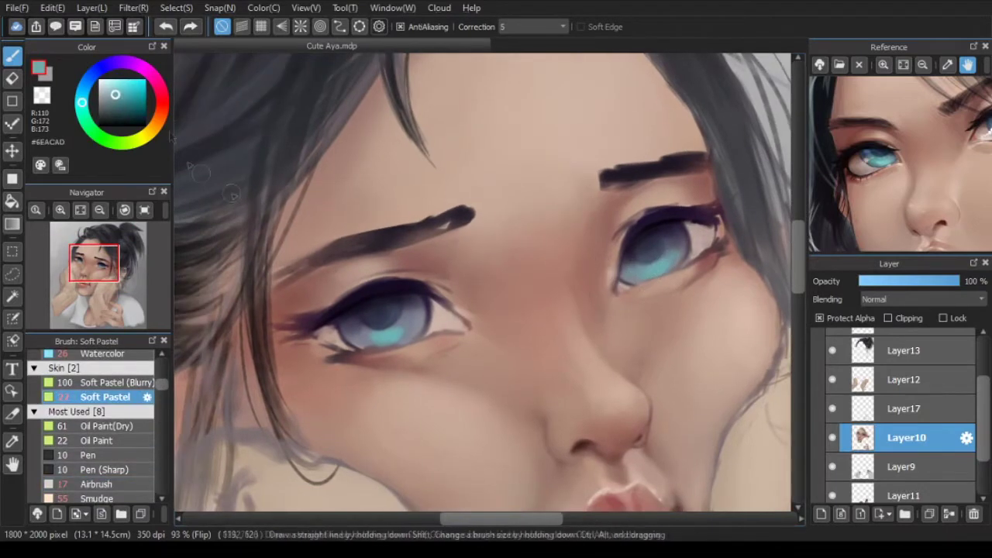
{"action": "left_click_drag", "start_coordinate": [388, 336], "coordinate": [383, 330]}
{"action": "mouse_move", "coordinate": [649, 268]}
{"action": "left_mouse_down"}
{"action": "mouse_move", "coordinate": [587, 268]}
{"action": "mouse_move", "coordinate": [625, 260]}
{"action": "left_mouse_up"}
{"action": "key", "text": "ctrl+z"}
{"action": "right_click", "coordinate": [657, 266]}
{"action": "left_click", "coordinate": [118, 86]}
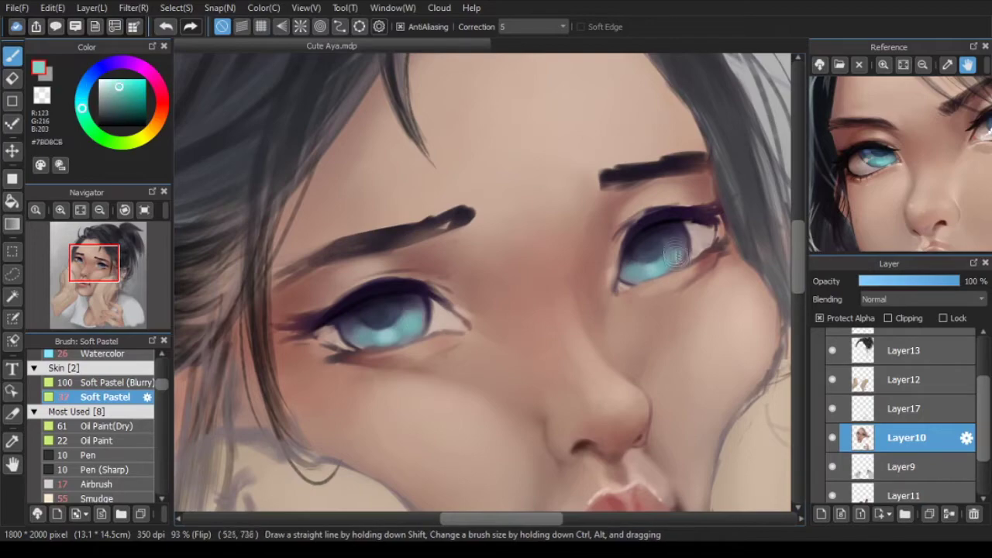
Step: Deepen the pupils and upper irises of both eyes with Soft Pastel in dark purple #2A1B38
{"action": "scroll", "coordinate": [660, 269], "scroll_direction": "down", "scroll_amount": 2}
{"action": "left_click", "coordinate": [117, 103]}
{"action": "scroll", "coordinate": [471, 284], "scroll_direction": "up", "scroll_amount": 2}
{"action": "right_click", "coordinate": [741, 232]}
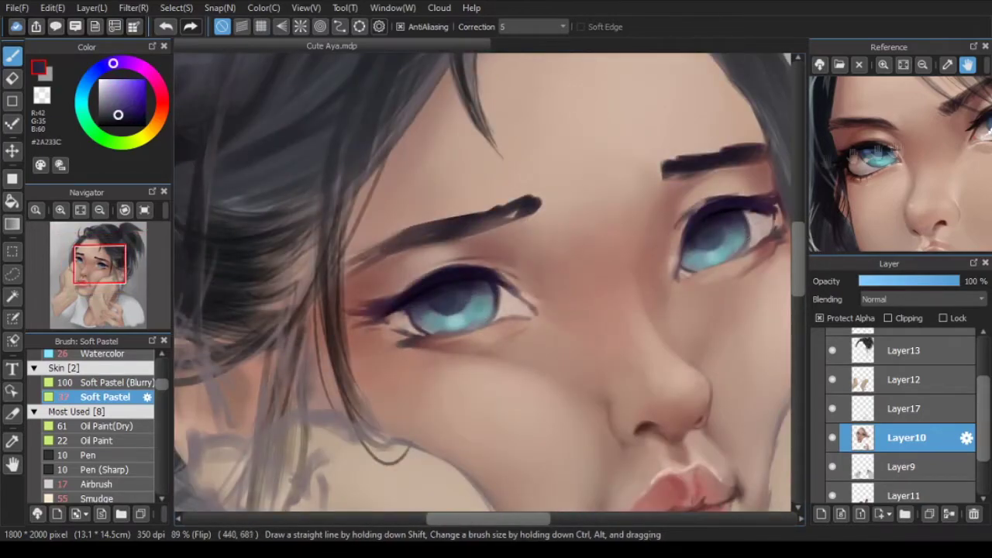
{"action": "left_click", "coordinate": [126, 104]}
{"action": "left_click", "coordinate": [123, 115]}
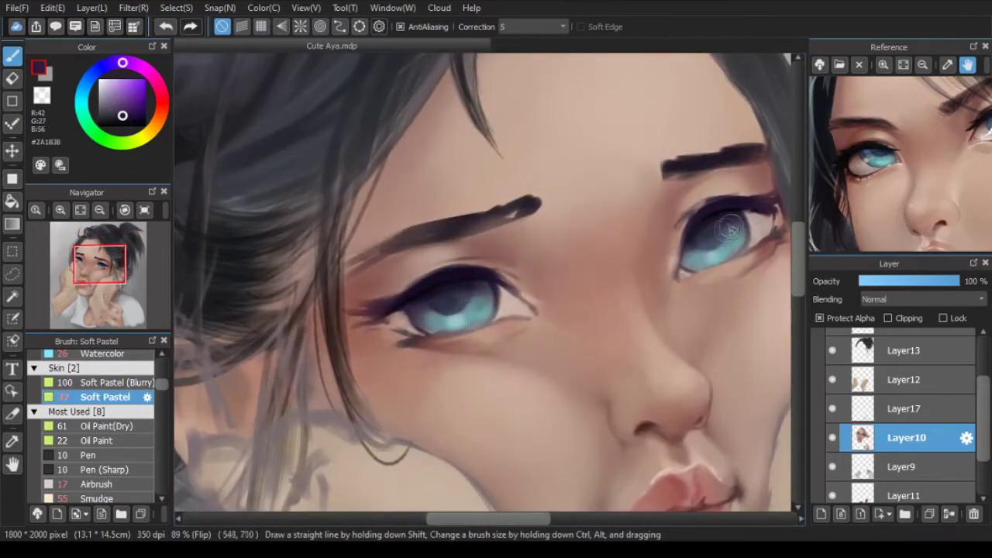
{"action": "scroll", "coordinate": [693, 263], "scroll_direction": "down", "scroll_amount": 3}
{"action": "scroll", "coordinate": [693, 263], "scroll_direction": "up", "scroll_amount": 3}
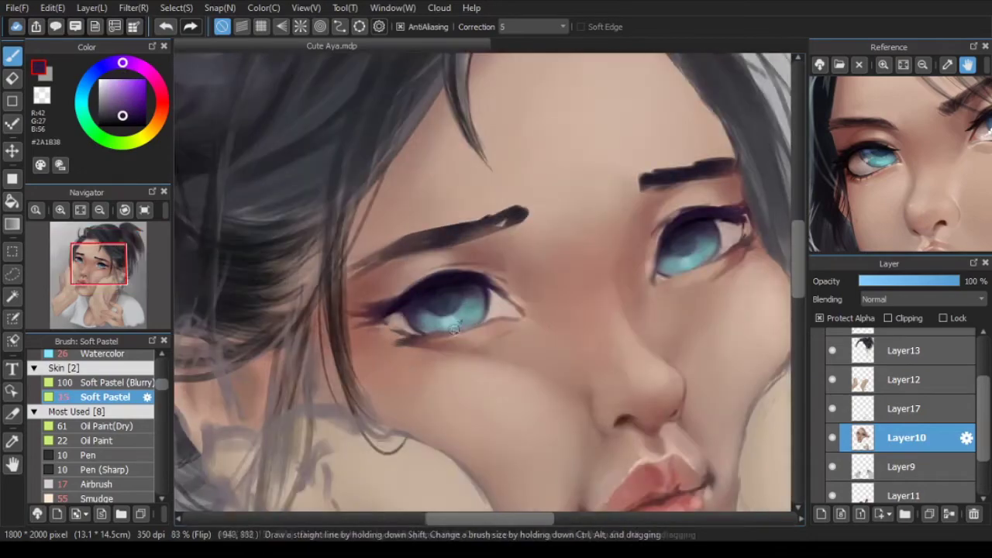
Step: Add pale cyan #D0FCFF highlights low in both irises with Soft Pastel, and darken the near eye's lash line with the Airbrush in #1E172B
{"action": "left_click", "coordinate": [699, 267], "text": "alt"}
{"action": "scroll", "coordinate": [698, 259], "scroll_direction": "down", "scroll_amount": 3}
{"action": "scroll", "coordinate": [698, 260], "scroll_direction": "up", "scroll_amount": 4}
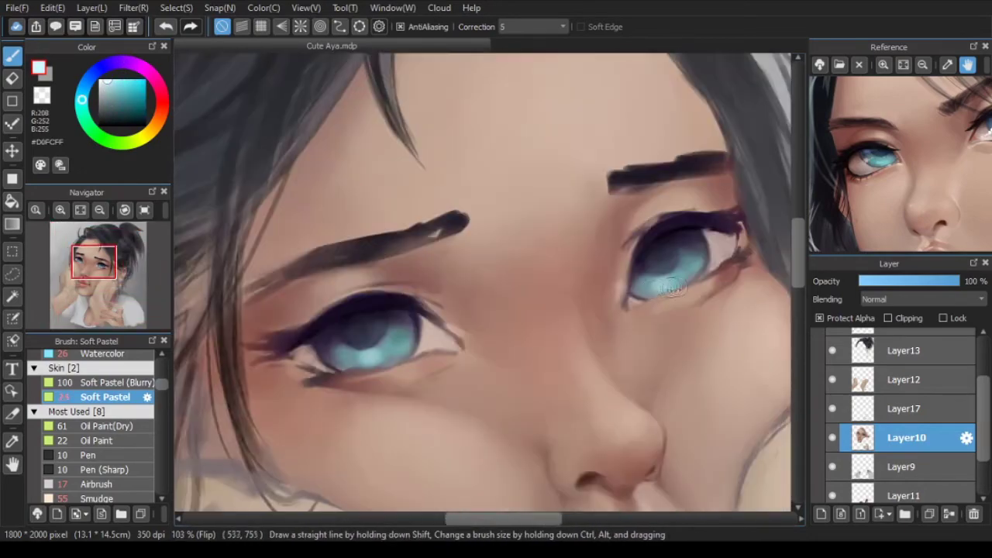
{"action": "left_click", "coordinate": [96, 483]}
{"action": "left_click", "coordinate": [426, 302], "text": "alt"}
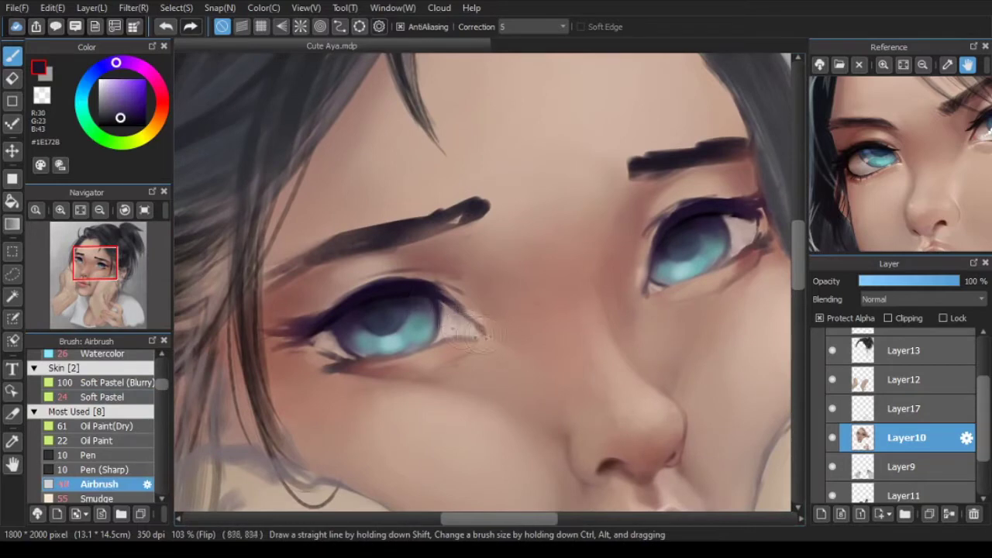
Step: Refine the near eye's white, lower lid rim and outer corner with the Watercolor brush in colors sampled from the eye
{"action": "left_click", "coordinate": [114, 354]}
{"action": "right_click", "coordinate": [443, 320]}
{"action": "left_click_drag", "start_coordinate": [436, 342], "coordinate": [468, 336]}
{"action": "right_click", "coordinate": [462, 333]}
{"action": "left_click_drag", "start_coordinate": [277, 338], "coordinate": [277, 352]}
{"action": "left_click_drag", "start_coordinate": [471, 338], "coordinate": [312, 375]}
Step: Refine the far iris edge and the inner white of the near eye with the Watercolor brush in sampled tones
{"action": "mouse_move", "coordinate": [668, 239]}
{"action": "left_mouse_down"}
{"action": "mouse_move", "coordinate": [668, 186]}
{"action": "mouse_move", "coordinate": [665, 265]}
{"action": "left_mouse_up"}
{"action": "right_click", "coordinate": [669, 231]}
{"action": "right_click", "coordinate": [661, 259]}
{"action": "scroll", "coordinate": [664, 265], "scroll_direction": "down", "scroll_amount": 4}
{"action": "scroll", "coordinate": [459, 260], "scroll_direction": "up", "scroll_amount": 4}
{"action": "right_click", "coordinate": [413, 298]}
{"action": "left_click_drag", "start_coordinate": [409, 316], "coordinate": [420, 312]}
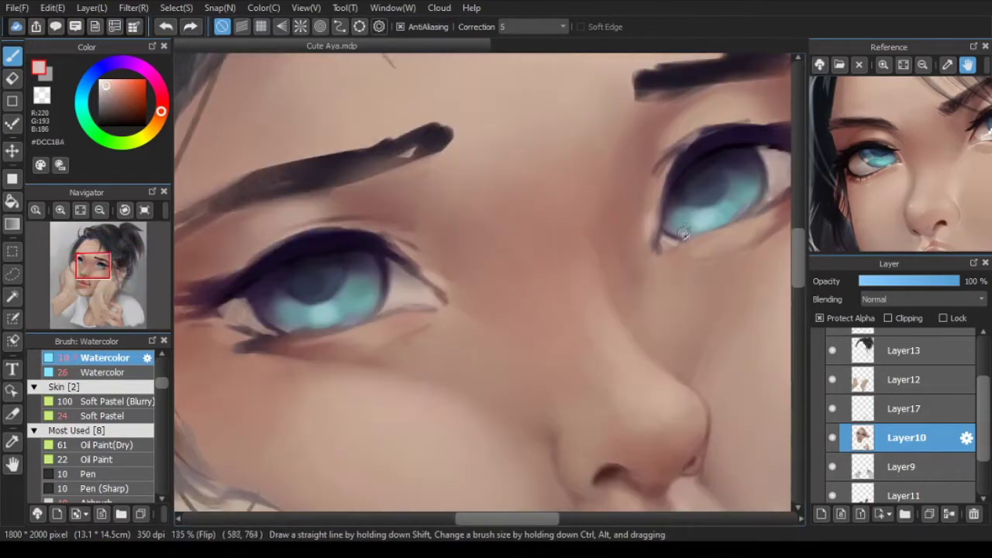
Step: Paint thin highlights in #FCE9E5 along both lower eyelid rims near the inner corners with the second Watercolor brush
{"action": "left_click", "coordinate": [103, 81]}
{"action": "left_click", "coordinate": [106, 372]}
{"action": "left_click_drag", "start_coordinate": [426, 307], "coordinate": [436, 304]}
{"action": "mouse_move", "coordinate": [671, 247]}
{"action": "left_mouse_down"}
{"action": "mouse_move", "coordinate": [618, 257]}
{"action": "mouse_move", "coordinate": [695, 227]}
{"action": "mouse_move", "coordinate": [611, 254]}
{"action": "left_mouse_up"}
{"action": "left_click_drag", "start_coordinate": [508, 316], "coordinate": [574, 299]}
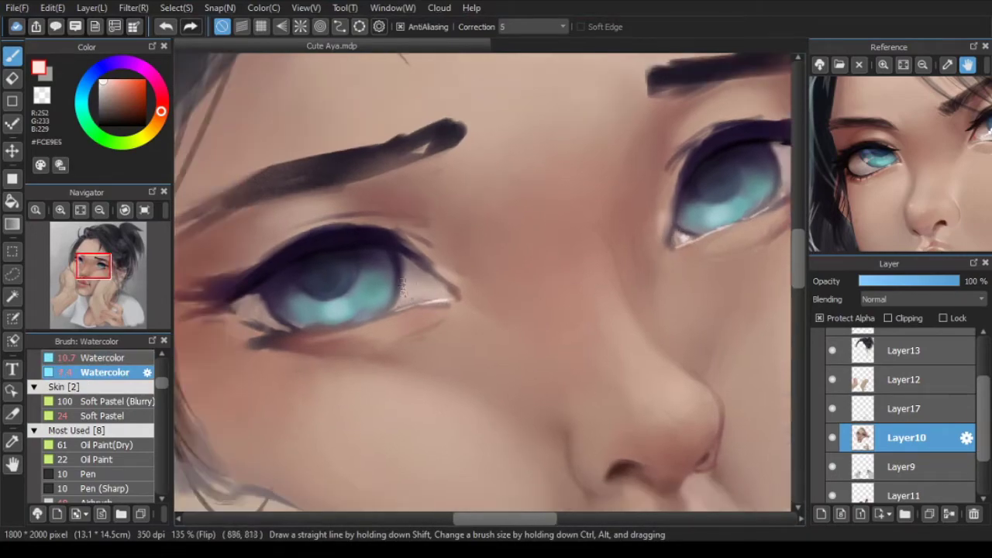
Step: Reduce the Watercolor brush size and dot a #FCE9E5 highlight on the near eye's lower lid rim beneath the iris
{"action": "scroll", "coordinate": [428, 289], "scroll_direction": "down", "scroll_amount": 3}
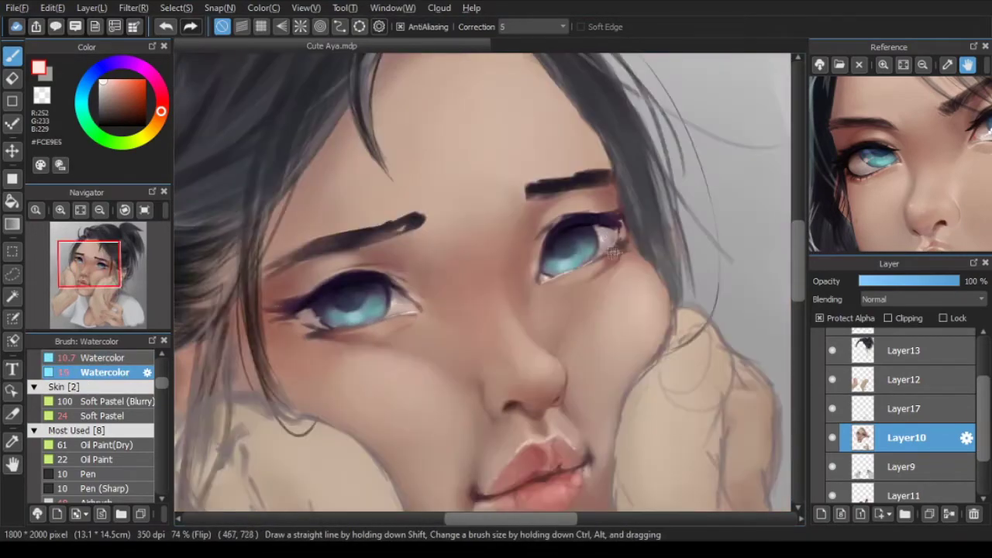
{"action": "scroll", "coordinate": [622, 248], "scroll_direction": "down", "scroll_amount": 2}
{"action": "scroll", "coordinate": [503, 299], "scroll_direction": "up", "scroll_amount": 2}
{"action": "scroll", "coordinate": [391, 322], "scroll_direction": "up", "scroll_amount": 1}
{"action": "key", "text": "bracketleft"}
{"action": "key", "text": "bracketleft"}
{"action": "key", "text": "bracketleft"}
{"action": "key", "text": "bracketleft"}
{"action": "key", "text": "bracketleft"}
{"action": "left_click", "coordinate": [380, 315]}
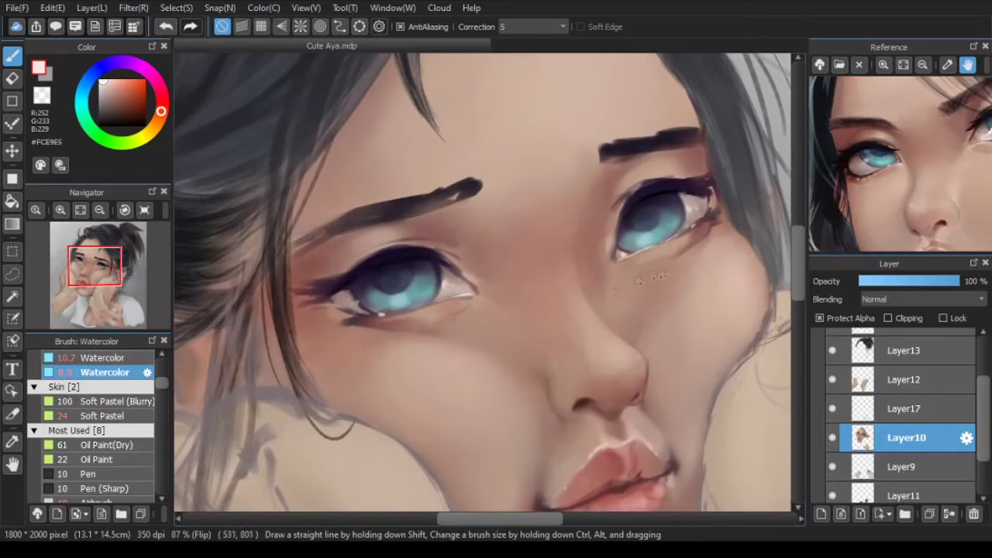
{"action": "left_click_drag", "start_coordinate": [402, 330], "coordinate": [476, 324]}
Step: Tint the inner corner of the near eye with the Watercolor brush in muted red #AC625D
{"action": "scroll", "coordinate": [475, 324], "scroll_direction": "up", "scroll_amount": 1}
{"action": "left_click", "coordinate": [530, 300], "text": "alt"}
{"action": "scroll", "coordinate": [505, 293], "scroll_direction": "up", "scroll_amount": 2}
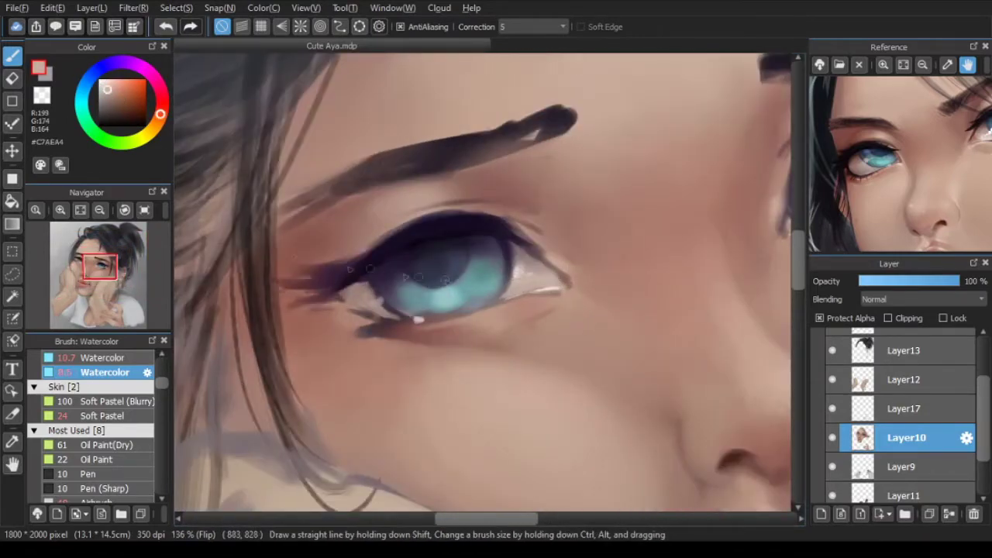
{"action": "left_click", "coordinate": [120, 94]}
{"action": "left_click", "coordinate": [162, 105]}
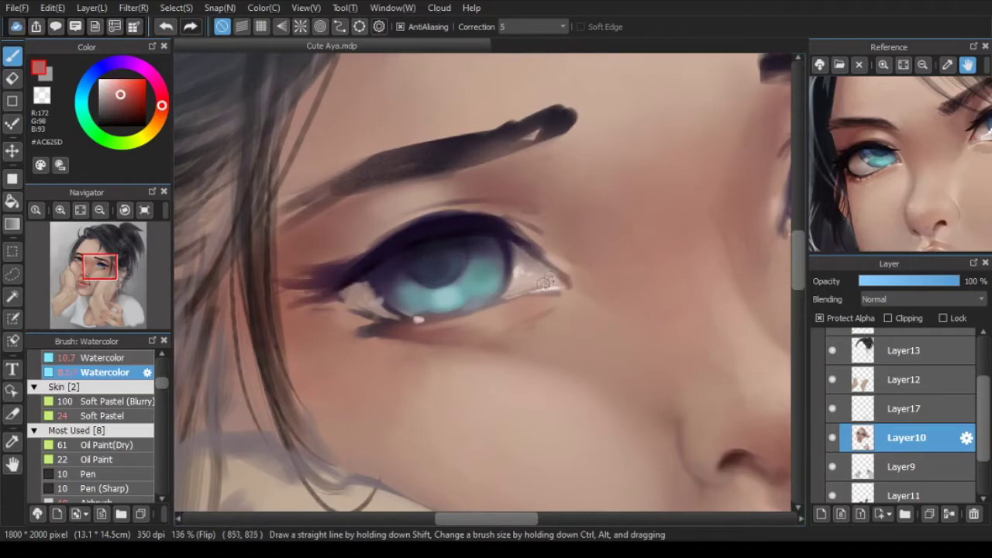
{"action": "left_click_drag", "start_coordinate": [560, 279], "coordinate": [554, 277]}
Step: Accent the inner corners of both eyes with the Watercolor brush in dark red #641A1F
{"action": "left_click_drag", "start_coordinate": [634, 279], "coordinate": [480, 301]}
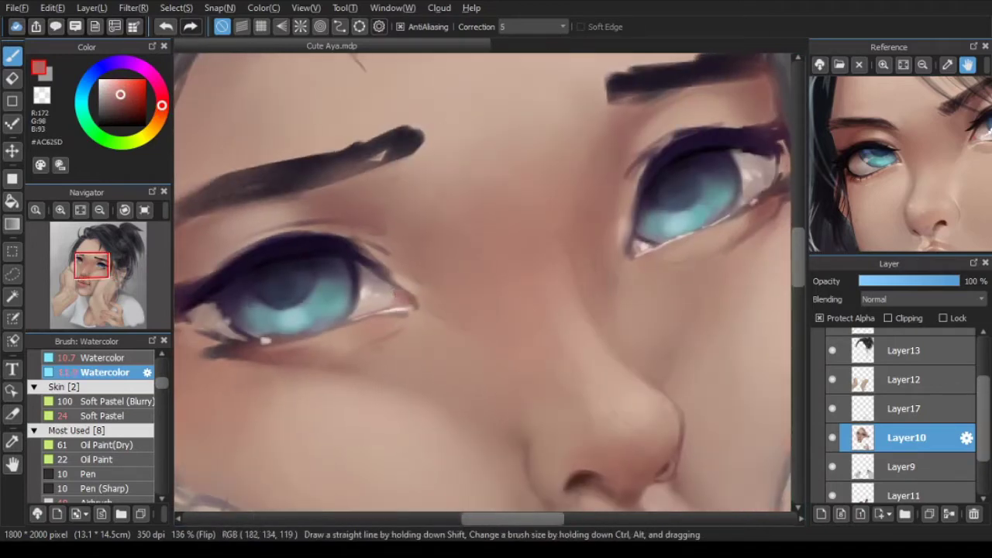
{"action": "left_click", "coordinate": [632, 250], "text": "alt"}
{"action": "scroll", "coordinate": [632, 251], "scroll_direction": "down", "scroll_amount": 3}
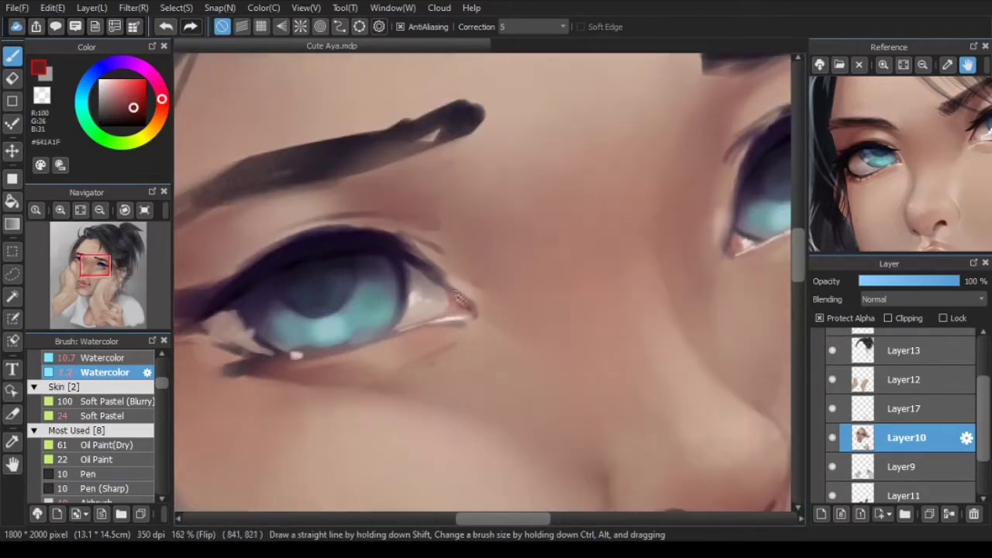
{"action": "scroll", "coordinate": [632, 254], "scroll_direction": "down", "scroll_amount": 2}
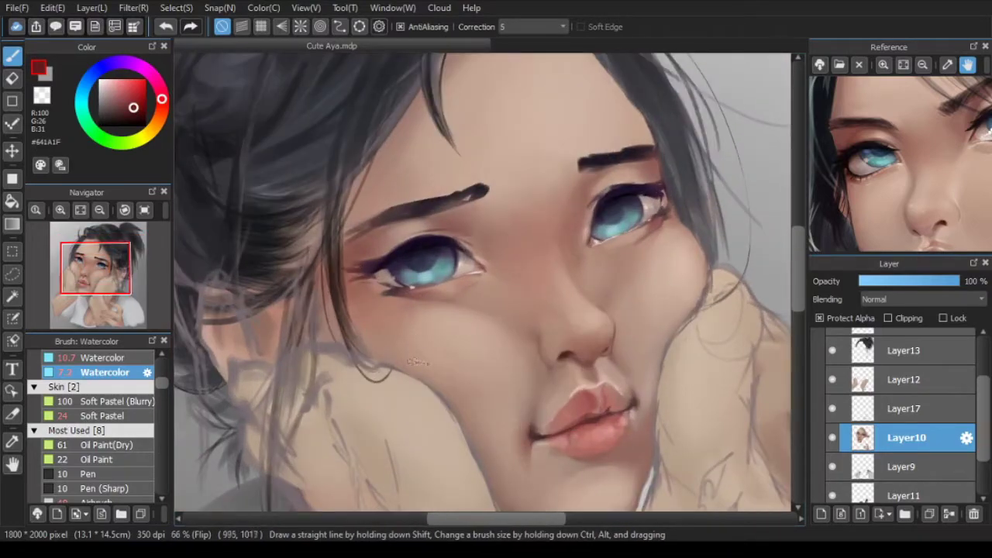
{"action": "scroll", "coordinate": [437, 263], "scroll_direction": "down", "scroll_amount": 3}
{"action": "key", "text": "Down"}
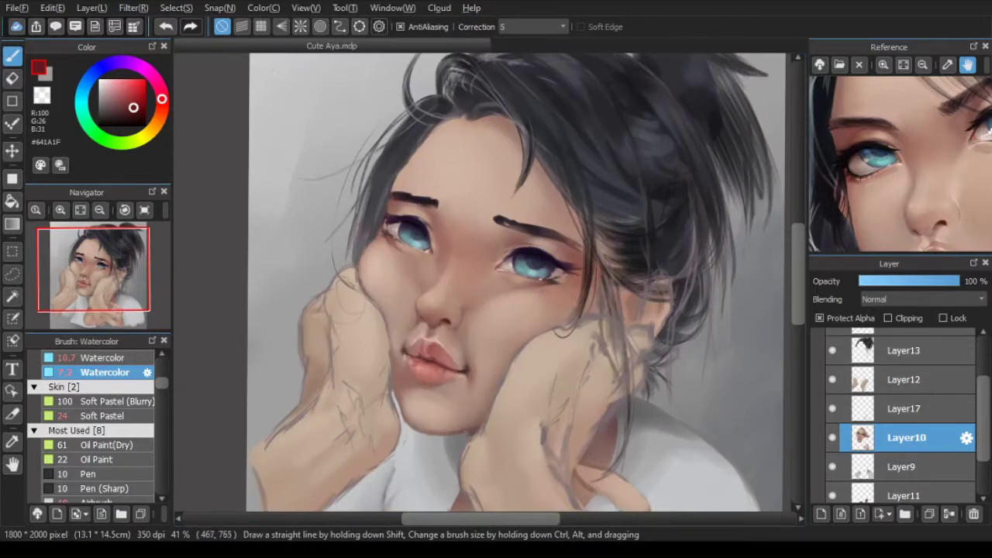
{"action": "scroll", "coordinate": [475, 288], "scroll_direction": "down", "scroll_amount": 2}
{"action": "key", "text": "h"}
{"action": "scroll", "coordinate": [364, 264], "scroll_direction": "up", "scroll_amount": 1}
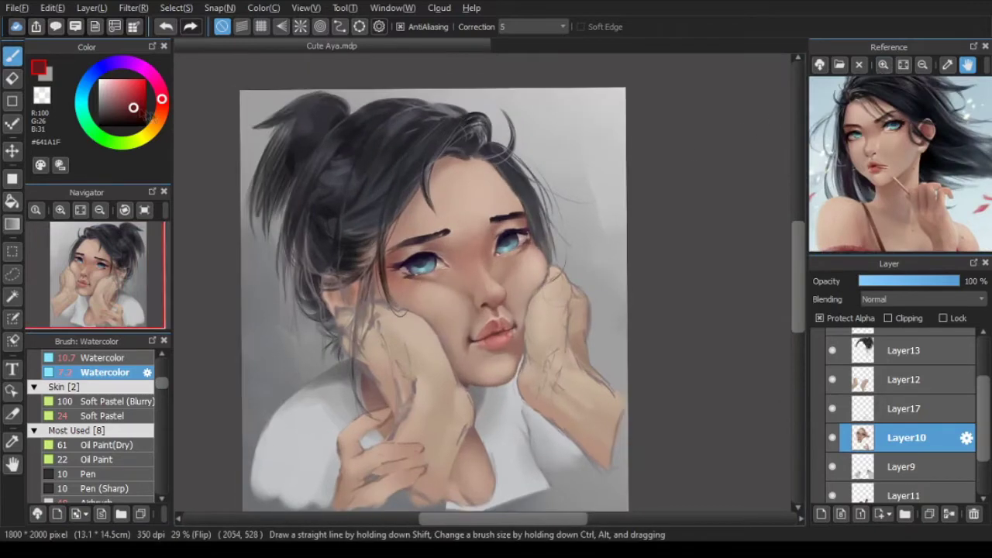
Step: Choose Soft Pastel in #844D51 and add a new clipping layer above Layer10 with Soft Light blending
{"action": "left_click", "coordinate": [122, 84]}
{"action": "left_click", "coordinate": [105, 415]}
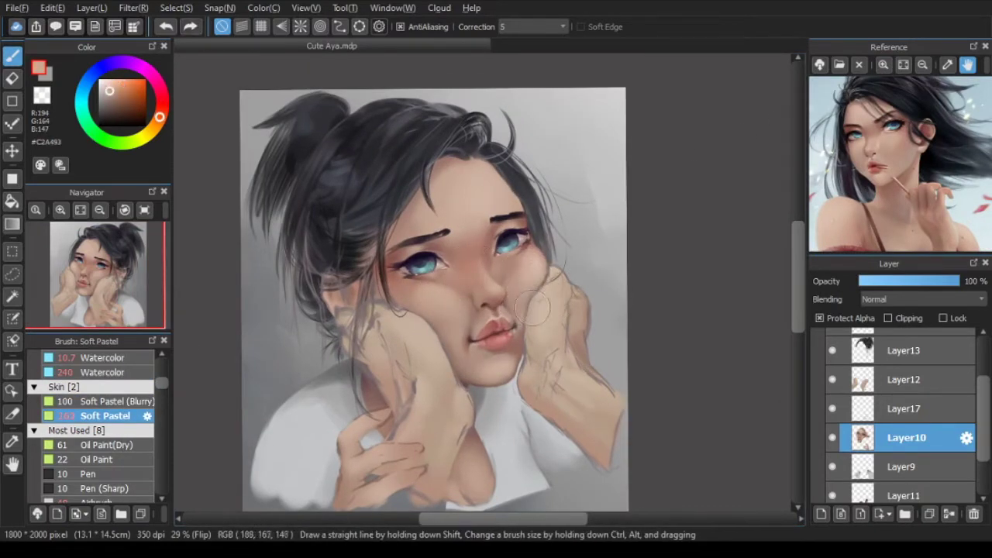
{"action": "left_click", "coordinate": [162, 99]}
{"action": "left_click", "coordinate": [118, 102]}
{"action": "left_click", "coordinate": [822, 514]}
{"action": "left_click", "coordinate": [888, 318]}
{"action": "left_click", "coordinate": [901, 299]}
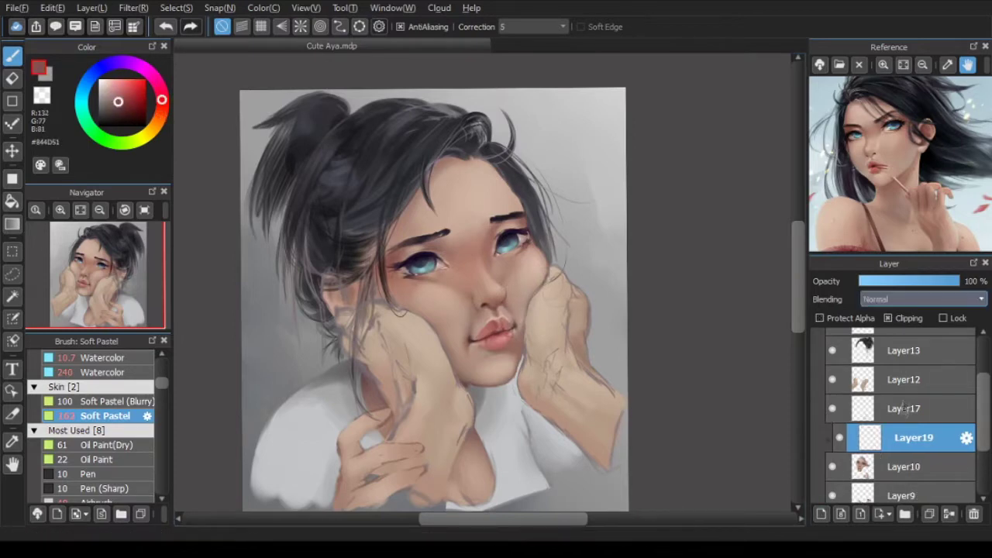
{"action": "left_click", "coordinate": [904, 390]}
Step: Shade the skin around the near mouth corner and jaw on the Soft Light layer with Soft Pastel in cool gray #6D6C80
{"action": "left_click", "coordinate": [106, 102]}
{"action": "mouse_move", "coordinate": [158, 82]}
{"action": "left_mouse_down"}
{"action": "mouse_move", "coordinate": [98, 74]}
{"action": "mouse_move", "coordinate": [104, 67]}
{"action": "left_mouse_up"}
{"action": "scroll", "coordinate": [469, 320], "scroll_direction": "up", "scroll_amount": 3}
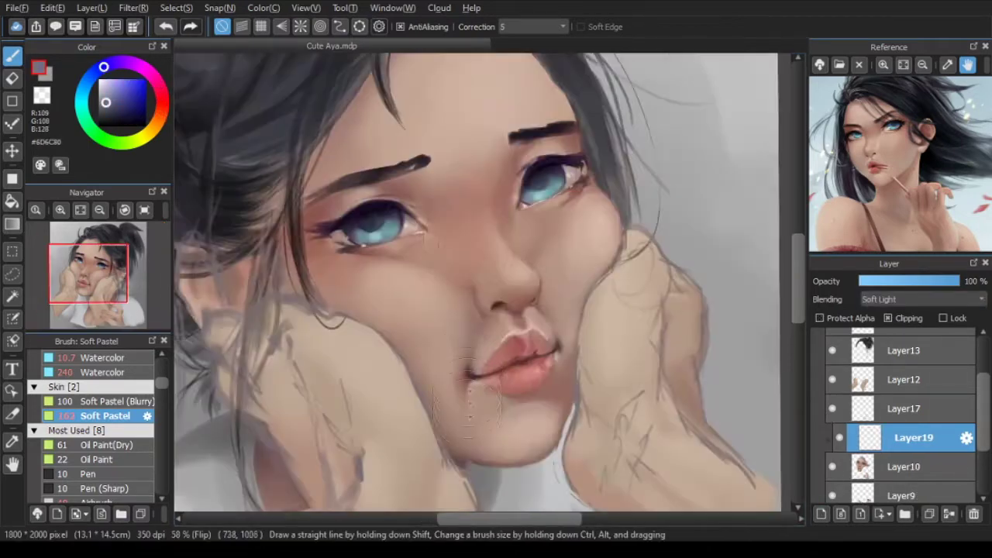
Step: Warm the ear on the Soft Light layer with a larger Soft Pastel brush in orange #BC5C34
{"action": "scroll", "coordinate": [442, 309], "scroll_direction": "down", "scroll_amount": 2}
{"action": "key", "text": "bracketright"}
{"action": "left_click", "coordinate": [161, 108]}
{"action": "left_click", "coordinate": [133, 91]}
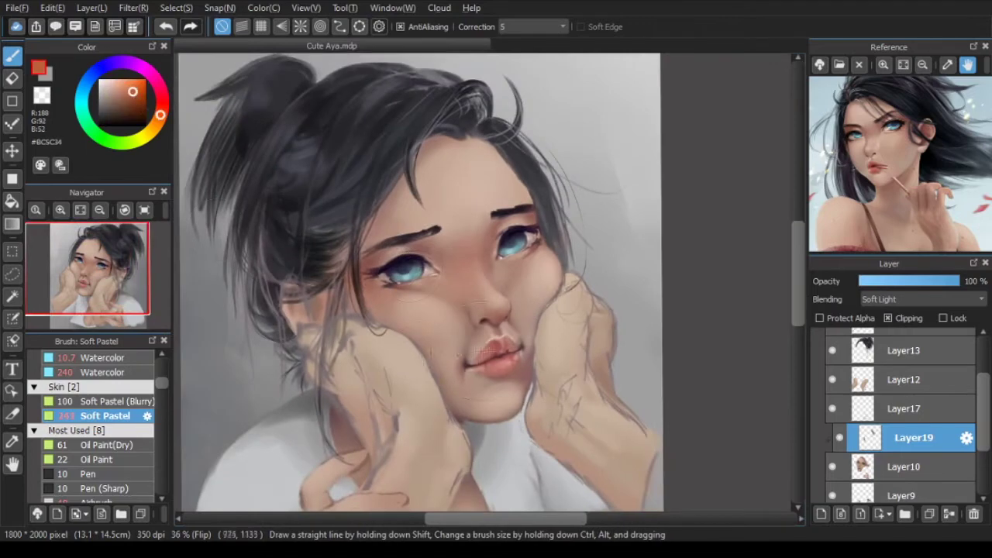
{"action": "left_click_drag", "start_coordinate": [301, 310], "coordinate": [301, 327]}
Step: Try a more saturated warm tone over the nose with Soft Pastel on the Soft Light layer
{"action": "left_click", "coordinate": [143, 105]}
{"action": "key", "text": "ctrl+z"}
{"action": "mouse_move", "coordinate": [496, 318]}
{"action": "left_mouse_down"}
{"action": "mouse_move", "coordinate": [431, 282]}
{"action": "mouse_move", "coordinate": [487, 274]}
{"action": "left_mouse_up"}
{"action": "key", "text": "ctrl+z"}
Step: Tone the far cheek on the Soft Light layer with a large Soft Pastel brush in muted beige #B59685
{"action": "scroll", "coordinate": [508, 307], "scroll_direction": "down", "scroll_amount": 1}
{"action": "scroll", "coordinate": [467, 320], "scroll_direction": "up", "scroll_amount": 2}
{"action": "right_click", "coordinate": [461, 288]}
{"action": "key", "text": "bracketleft"}
{"action": "scroll", "coordinate": [520, 293], "scroll_direction": "down", "scroll_amount": 1}
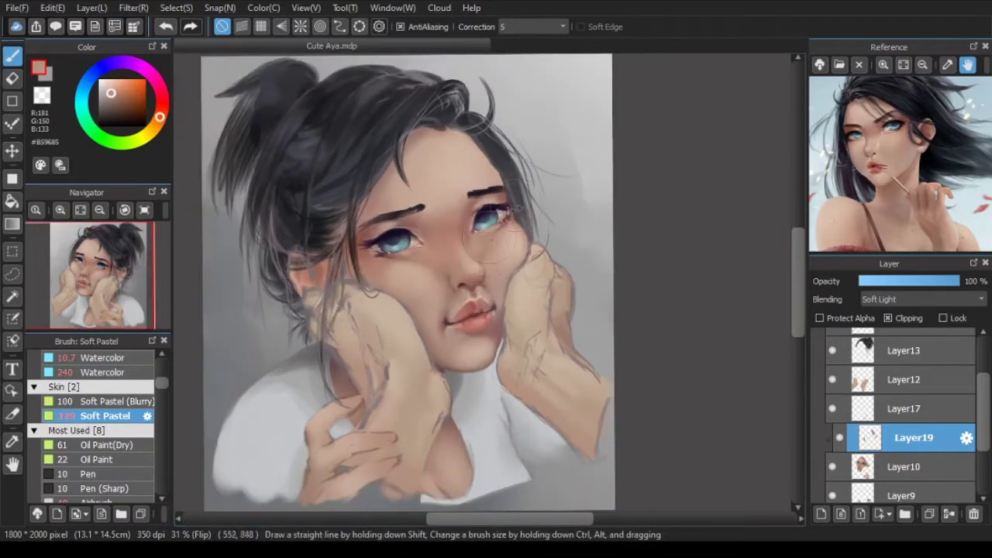
Step: Lighten the skin below the near eye with a smaller Soft Pastel brush in pale beige #C8BCB5, undoing the last stroke
{"action": "scroll", "coordinate": [496, 240], "scroll_direction": "up", "scroll_amount": 2}
{"action": "left_click", "coordinate": [111, 92]}
{"action": "left_click", "coordinate": [104, 90]}
{"action": "scroll", "coordinate": [523, 245], "scroll_direction": "down", "scroll_amount": 2}
{"action": "key", "text": "bracketright"}
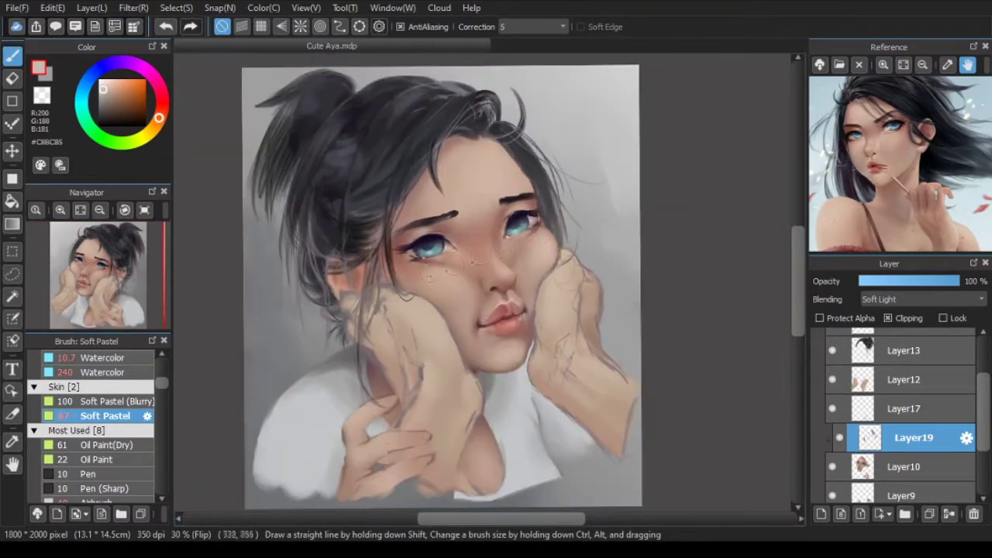
{"action": "right_click", "coordinate": [482, 260]}
{"action": "right_click", "coordinate": [469, 268]}
{"action": "key", "text": "ctrl+z"}
Step: Lighten the nose bridge and lower forehead on the Soft Light layer with Soft Pastel in pale beige #C4B4AC
{"action": "right_click", "coordinate": [482, 200]}
{"action": "right_click", "coordinate": [476, 211]}
{"action": "left_click_drag", "start_coordinate": [491, 218], "coordinate": [488, 232]}
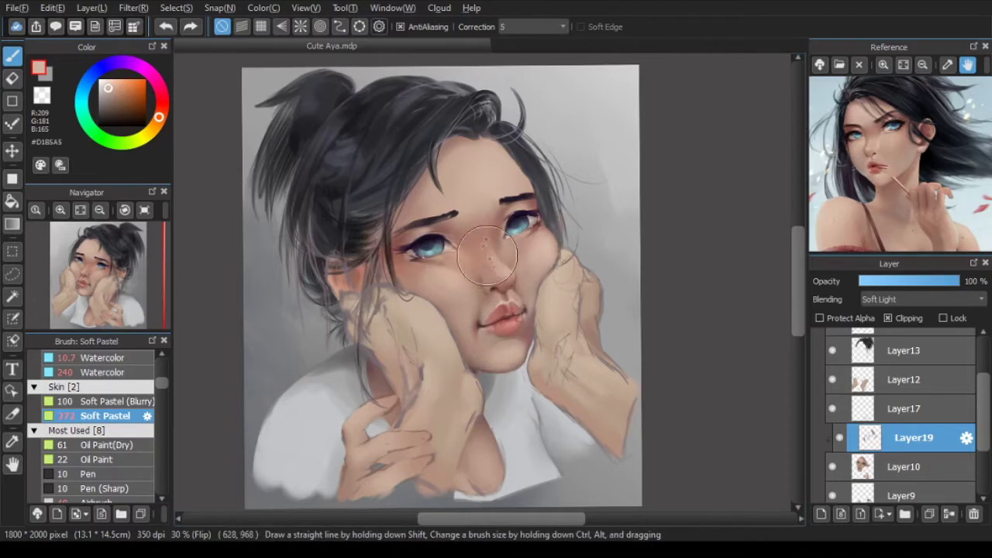
{"action": "scroll", "coordinate": [495, 240], "scroll_direction": "down", "scroll_amount": 1}
{"action": "key", "text": "ctrl+z"}
{"action": "left_click", "coordinate": [104, 90]}
{"action": "left_click_drag", "start_coordinate": [474, 228], "coordinate": [480, 232]}
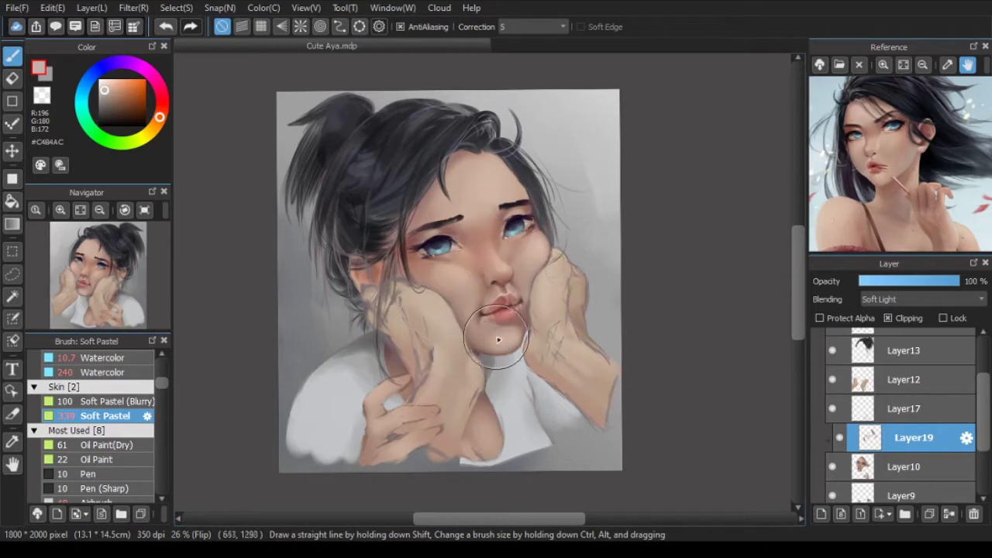
{"action": "left_click", "coordinate": [477, 234], "text": "alt"}
{"action": "left_click_drag", "start_coordinate": [482, 226], "coordinate": [496, 225]}
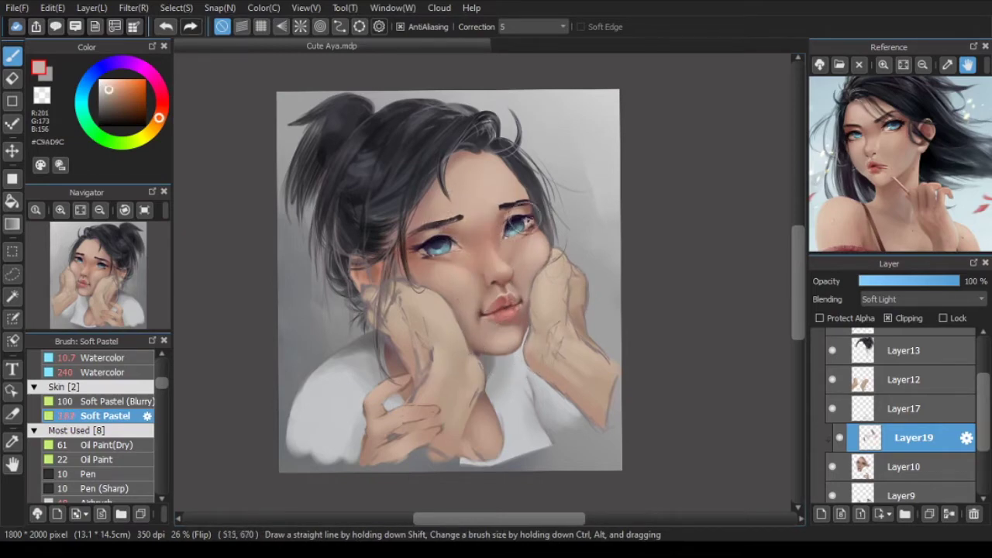
Step: Try shading the near side of the face with blue-gray #515170 and Watercolor in dark brown #544747
{"action": "left_click", "coordinate": [412, 235], "text": "alt"}
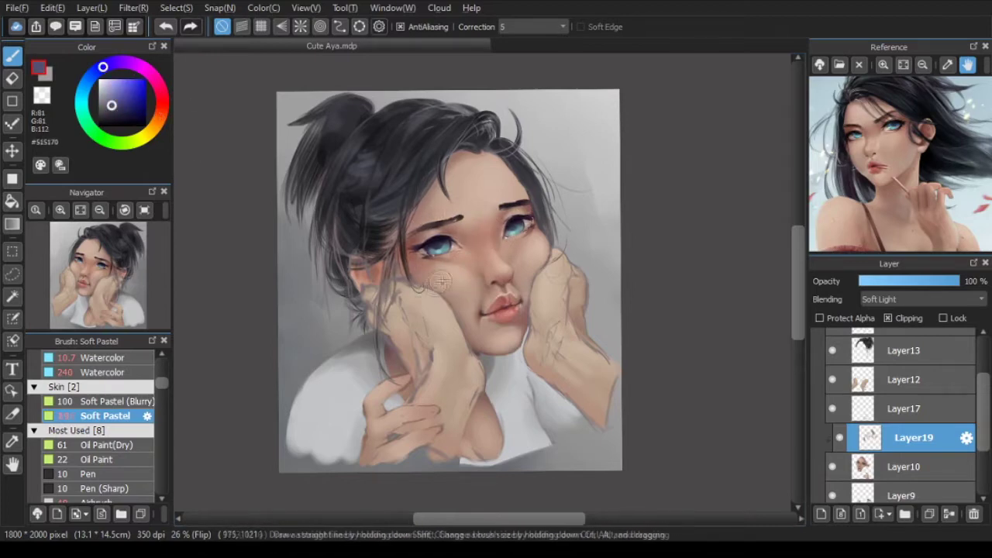
{"action": "left_click", "coordinate": [161, 102]}
{"action": "left_click", "coordinate": [104, 372]}
{"action": "scroll", "coordinate": [459, 231], "scroll_direction": "up", "scroll_amount": 2}
{"action": "key", "text": "ctrl+z"}
{"action": "left_click", "coordinate": [107, 110]}
{"action": "mouse_move", "coordinate": [381, 304]}
{"action": "left_mouse_down"}
{"action": "mouse_move", "coordinate": [442, 291]}
{"action": "mouse_move", "coordinate": [382, 307]}
{"action": "left_mouse_up"}
{"action": "key", "text": "ctrl+z"}
{"action": "key", "text": "ctrl+z"}
Step: Shade the temple and the forehead below the hairline with a large Watercolor brush in #555660 and #483737
{"action": "key", "text": "bracketright"}
{"action": "scroll", "coordinate": [372, 323], "scroll_direction": "down", "scroll_amount": 2}
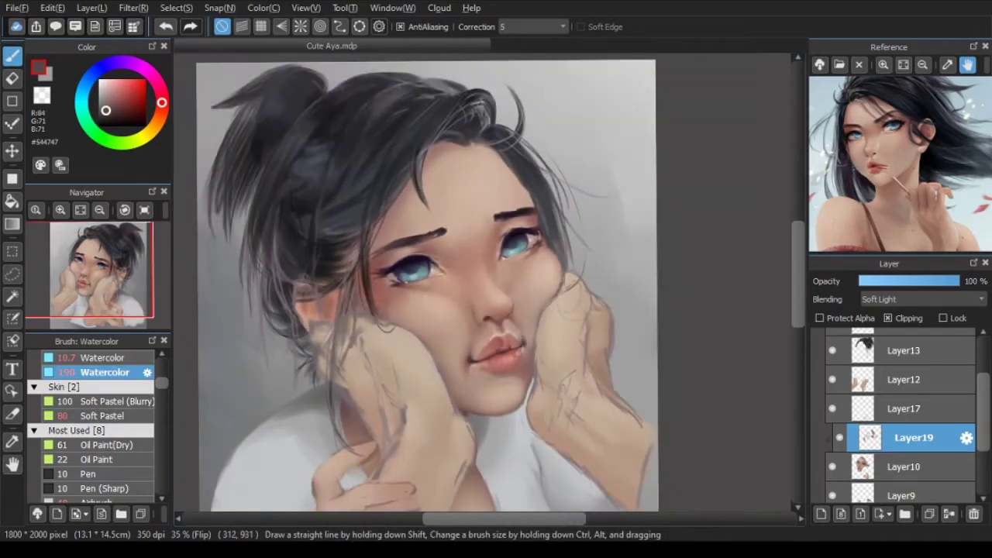
{"action": "left_click", "coordinate": [310, 223], "text": "alt"}
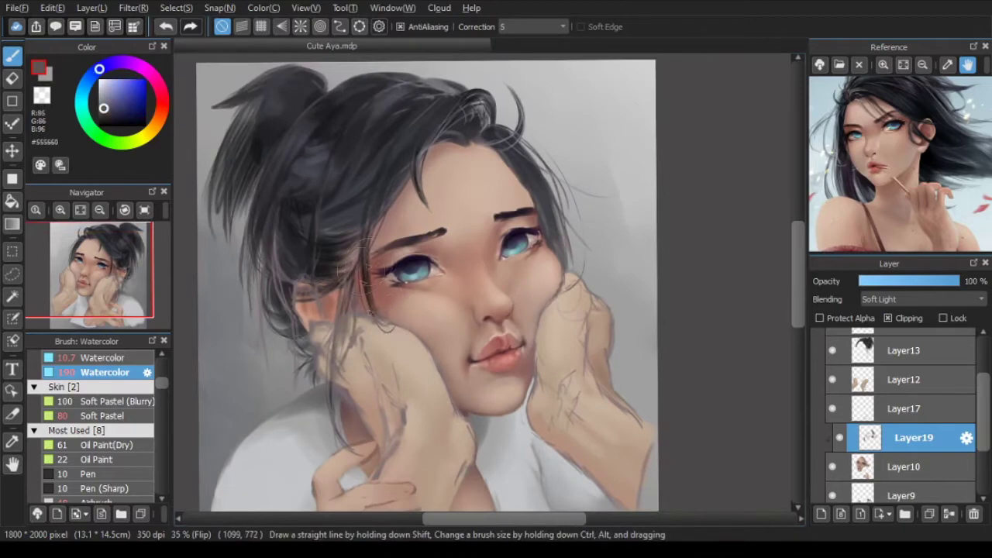
{"action": "left_click", "coordinate": [341, 182], "text": "alt"}
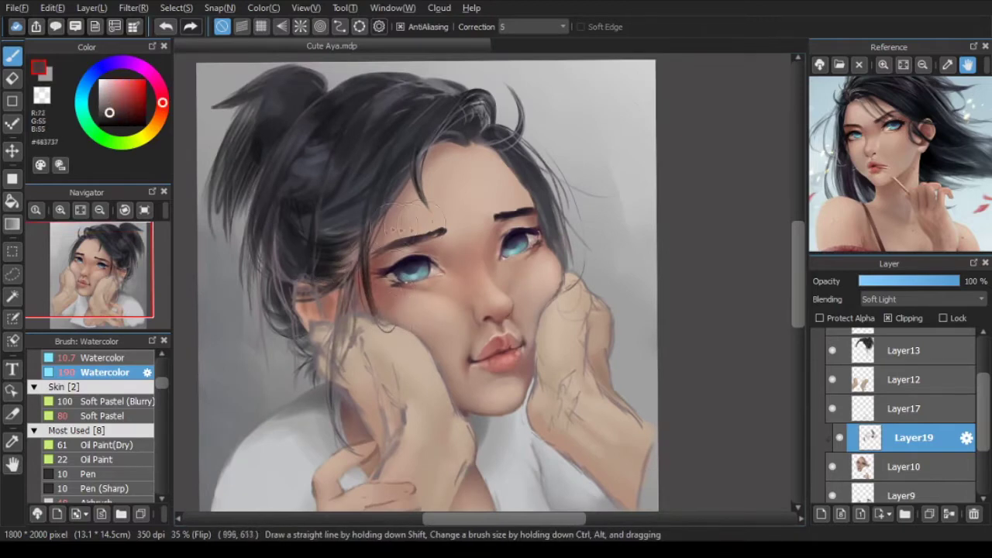
{"action": "scroll", "coordinate": [362, 255], "scroll_direction": "down", "scroll_amount": 2}
{"action": "scroll", "coordinate": [474, 363], "scroll_direction": "up", "scroll_amount": 2}
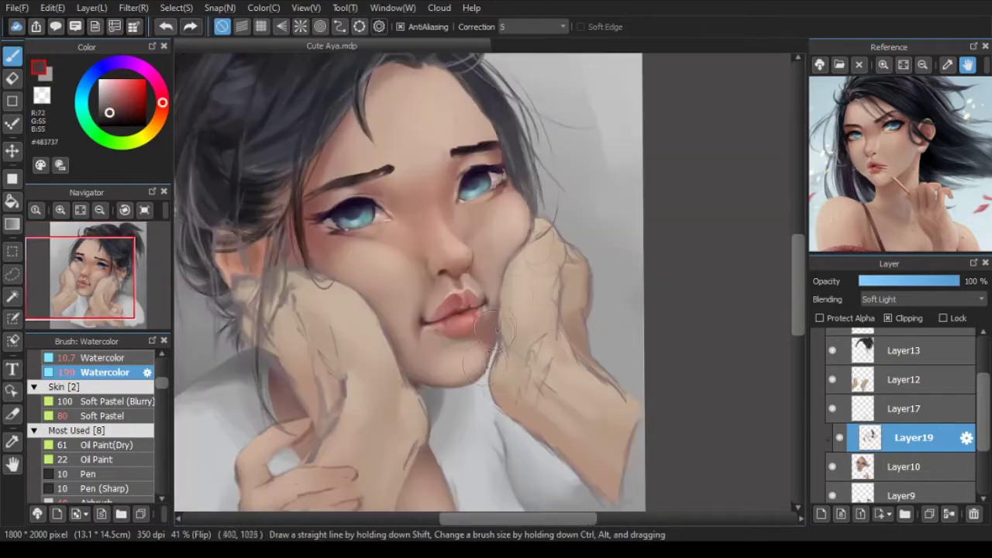
{"action": "scroll", "coordinate": [372, 314], "scroll_direction": "down", "scroll_amount": 2}
{"action": "scroll", "coordinate": [505, 307], "scroll_direction": "up", "scroll_amount": 2}
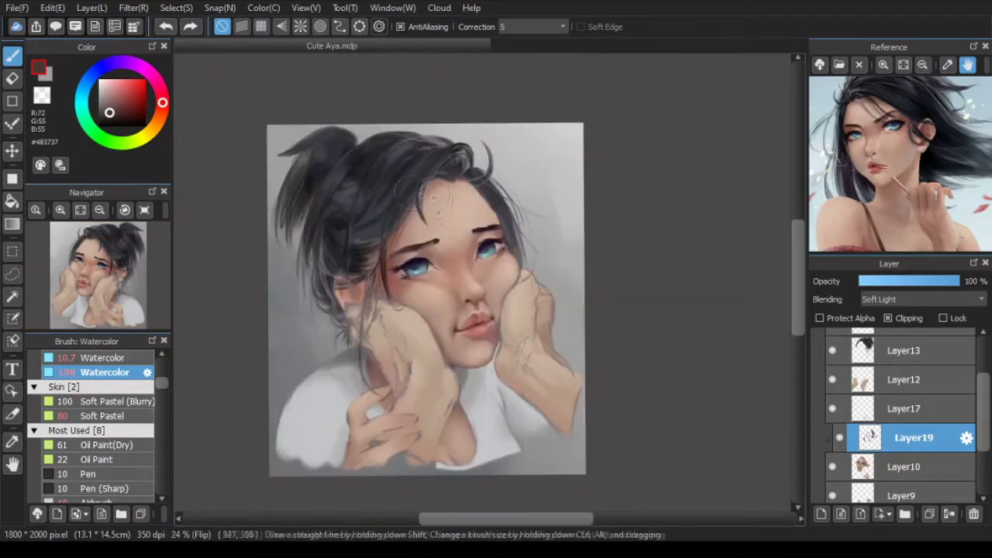
Step: Compare the portrait with and without the Soft Light layer and zoom the reference out to the whole figure
{"action": "scroll", "coordinate": [656, 304], "scroll_direction": "down", "scroll_amount": 2}
{"action": "key", "text": "Down"}
{"action": "left_click", "coordinate": [841, 441]}
{"action": "key", "text": "h"}
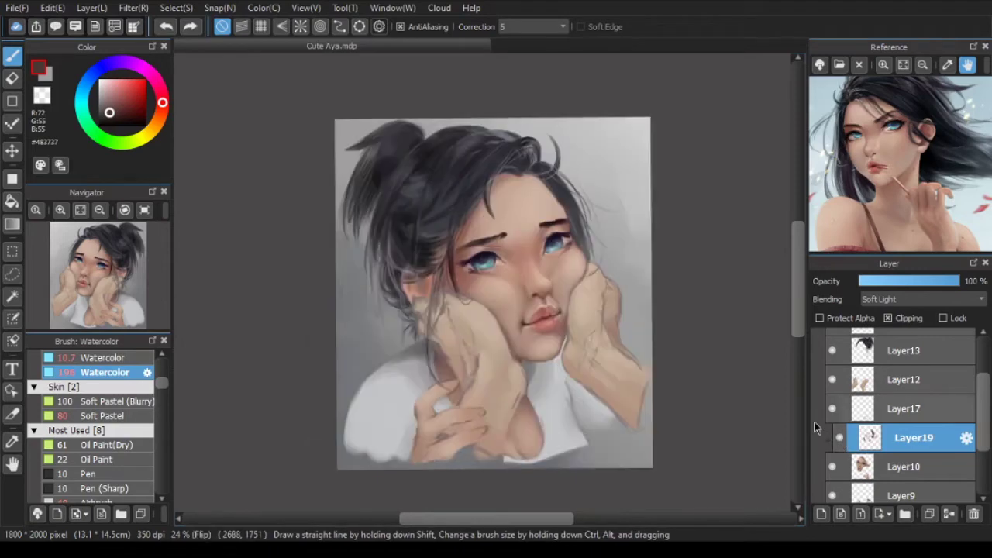
{"action": "left_click", "coordinate": [922, 64]}
{"action": "left_click", "coordinate": [922, 64]}
{"action": "left_click", "coordinate": [883, 68]}
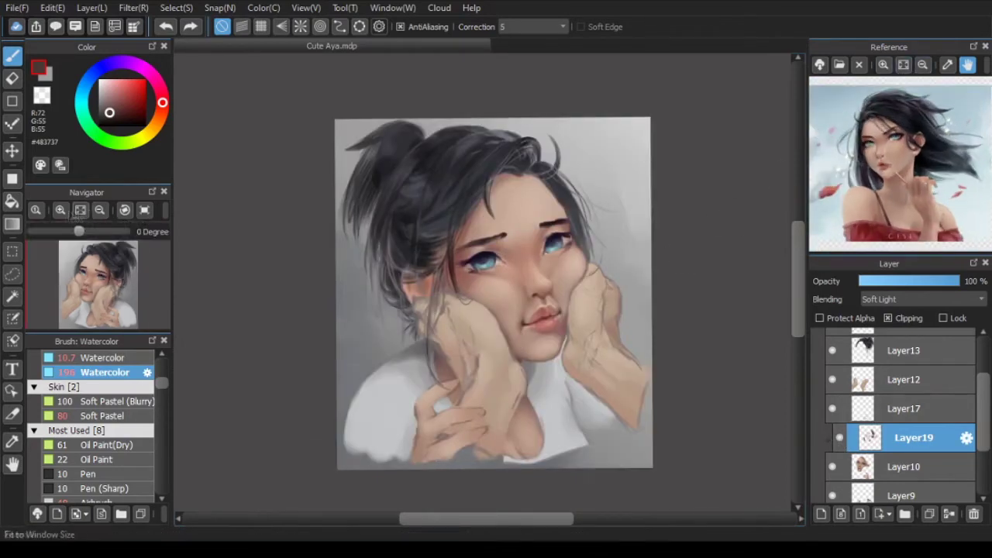
Step: Darken the hair on Layer13 with a color adjustment filter
{"action": "left_click", "coordinate": [904, 351]}
{"action": "left_click", "coordinate": [135, 8]}
{"action": "left_click", "coordinate": [134, 8]}
{"action": "left_click", "coordinate": [175, 257]}
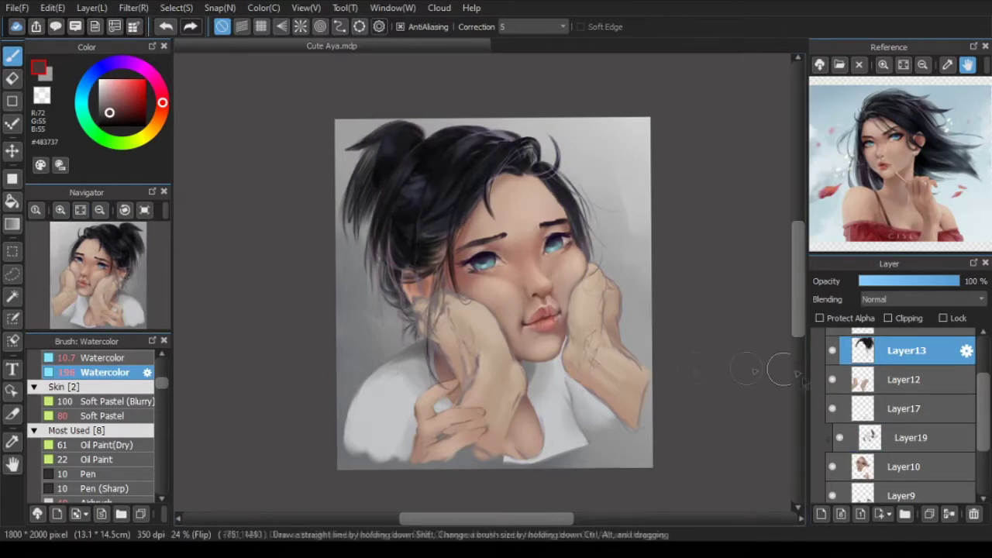
Step: Select Layer15 and check the darkened hair in a mirrored view of the whole portrait
{"action": "scroll", "coordinate": [917, 470], "scroll_direction": "down", "scroll_amount": 3}
{"action": "left_click", "coordinate": [916, 463]}
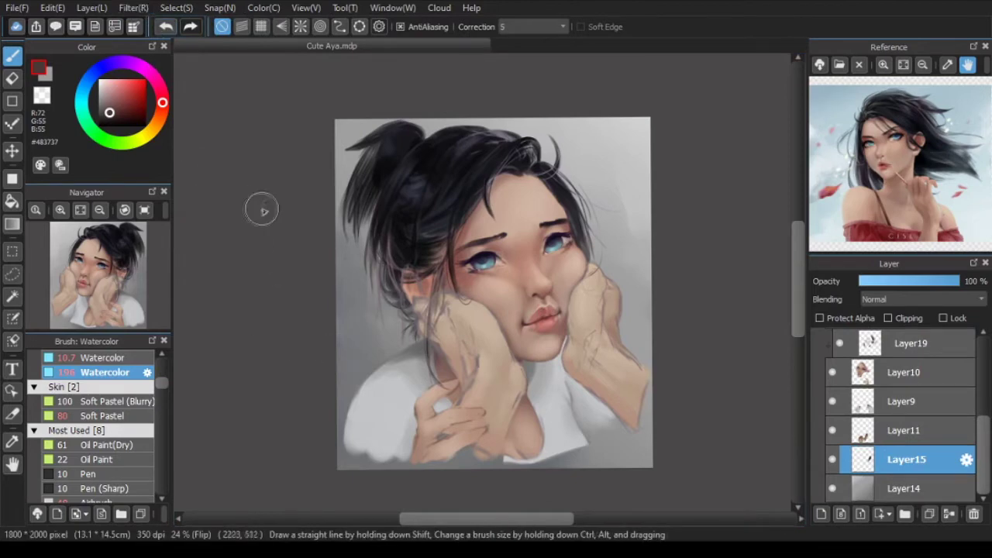
{"action": "key", "text": "h"}
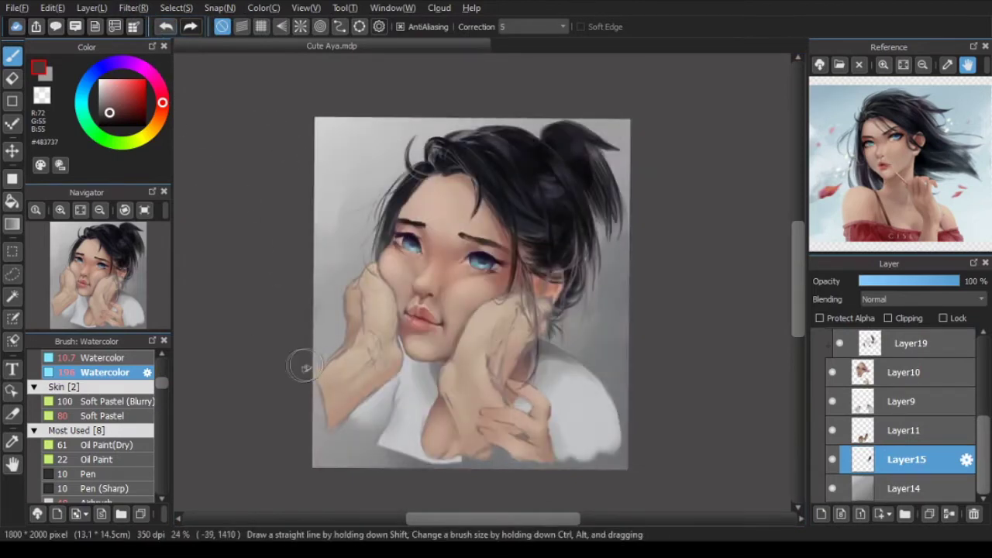
{"action": "key", "text": "h"}
{"action": "scroll", "coordinate": [380, 292], "scroll_direction": "up", "scroll_amount": 1}
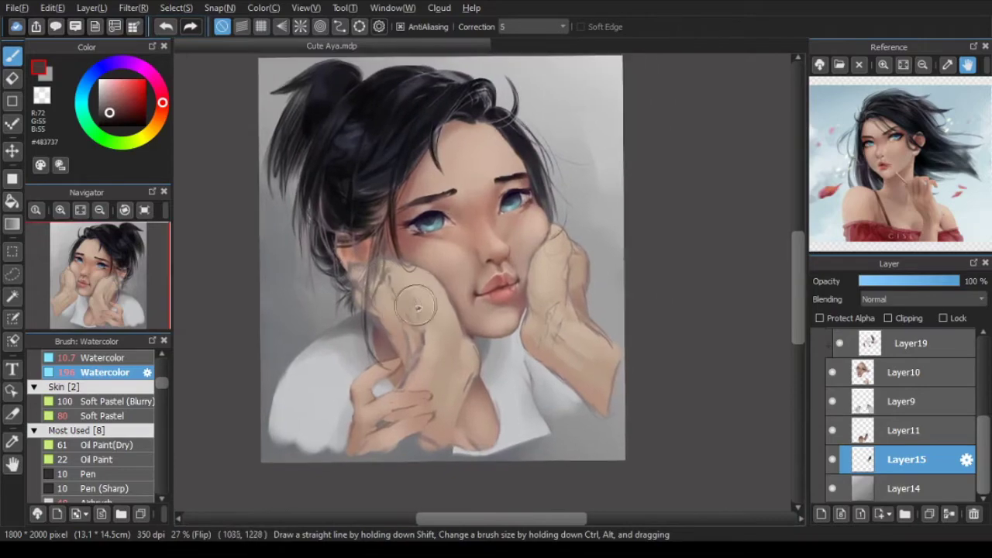
Step: Fill in the hair lock beside the far eye on Layer13 with Watercolor in near-black #201E23, undoing the last strokes
{"action": "scroll", "coordinate": [539, 203], "scroll_direction": "up", "scroll_amount": 7}
{"action": "left_click", "coordinate": [905, 372]}
{"action": "scroll", "coordinate": [743, 318], "scroll_direction": "up", "scroll_amount": 2}
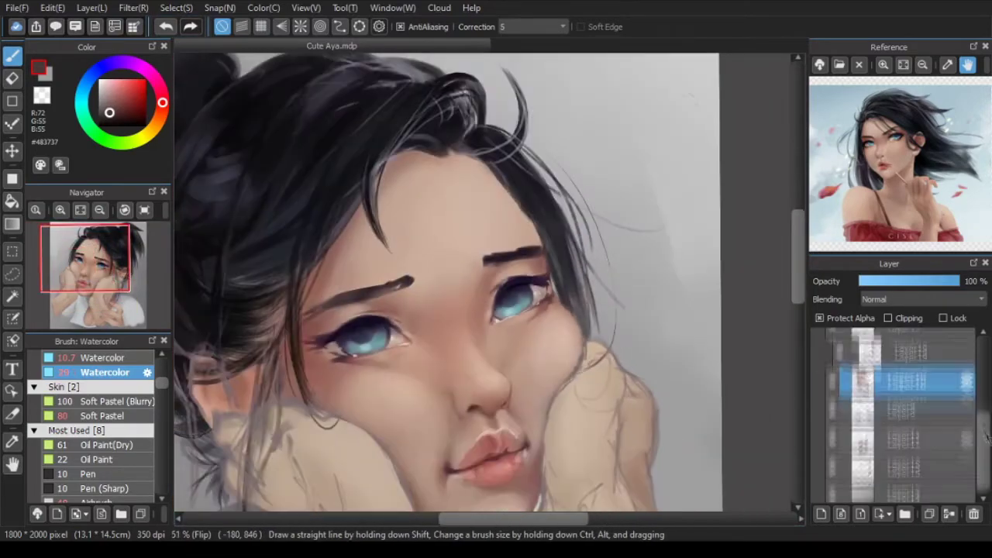
{"action": "scroll", "coordinate": [548, 286], "scroll_direction": "up", "scroll_amount": 4}
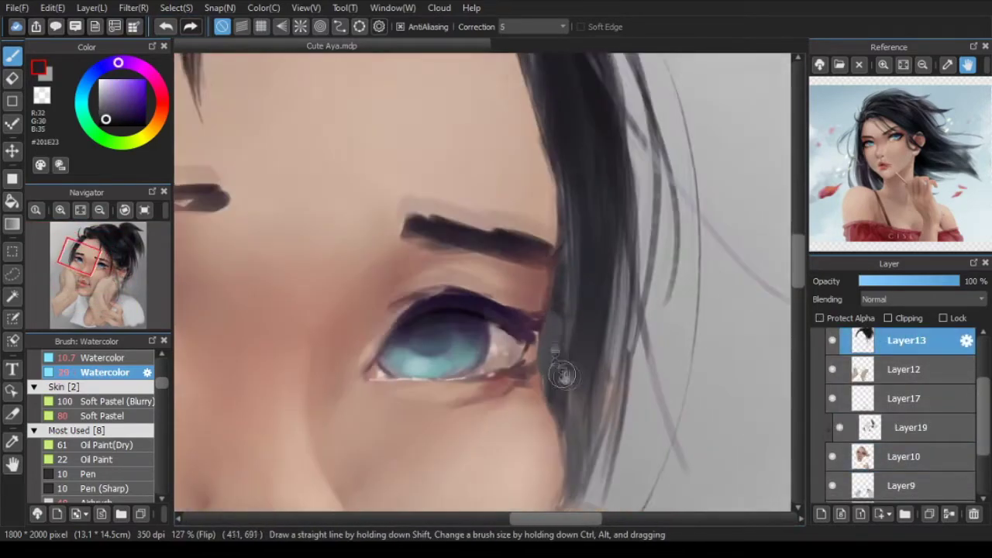
{"action": "left_click_drag", "start_coordinate": [549, 283], "coordinate": [546, 356]}
{"action": "left_click_drag", "start_coordinate": [546, 341], "coordinate": [569, 459]}
{"action": "key", "text": "ctrl+z"}
{"action": "key", "text": "ctrl+z"}
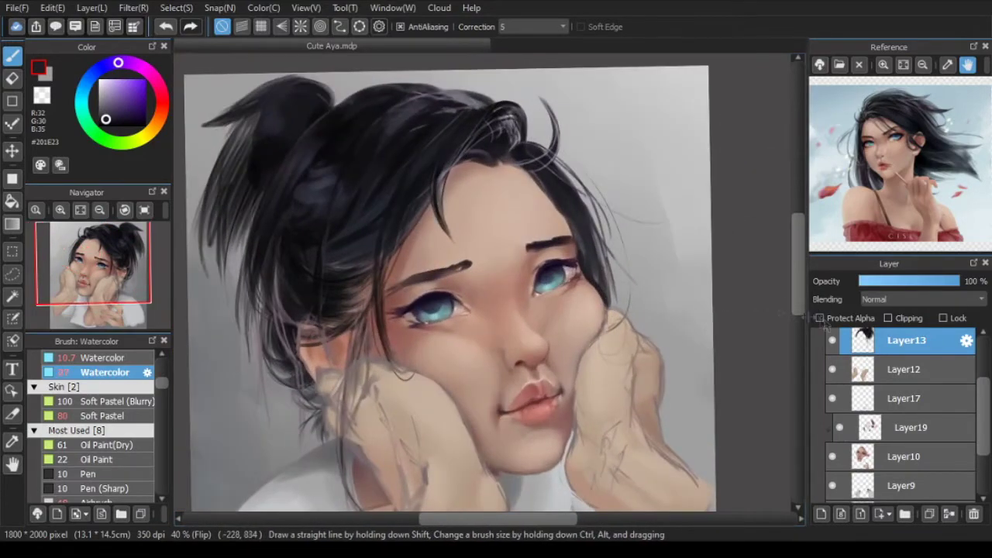
Step: Draw long, thin flyaway strands outside the hair beside the far cheek with a fine Watercolor brush on Layer13
{"action": "key", "text": "h"}
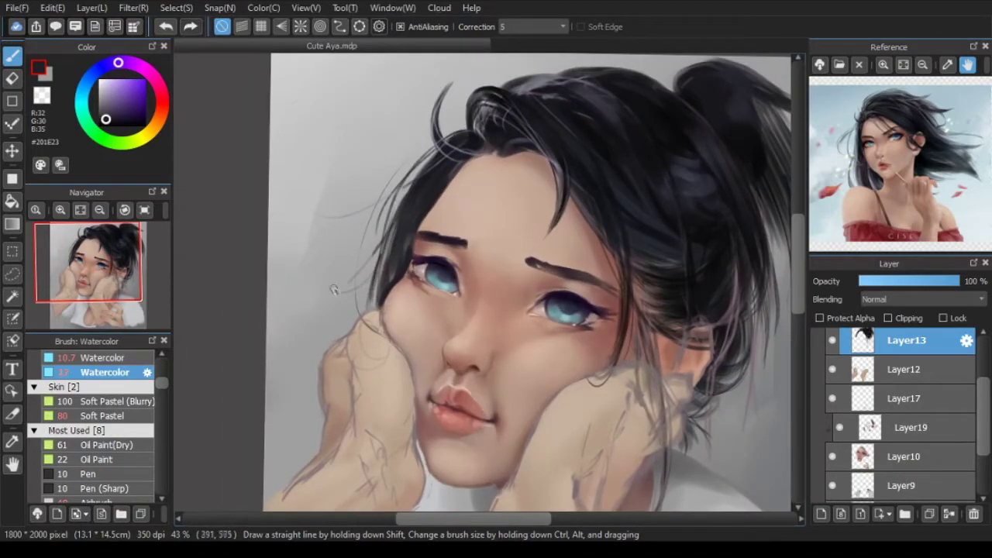
{"action": "scroll", "coordinate": [366, 258], "scroll_direction": "up", "scroll_amount": 5}
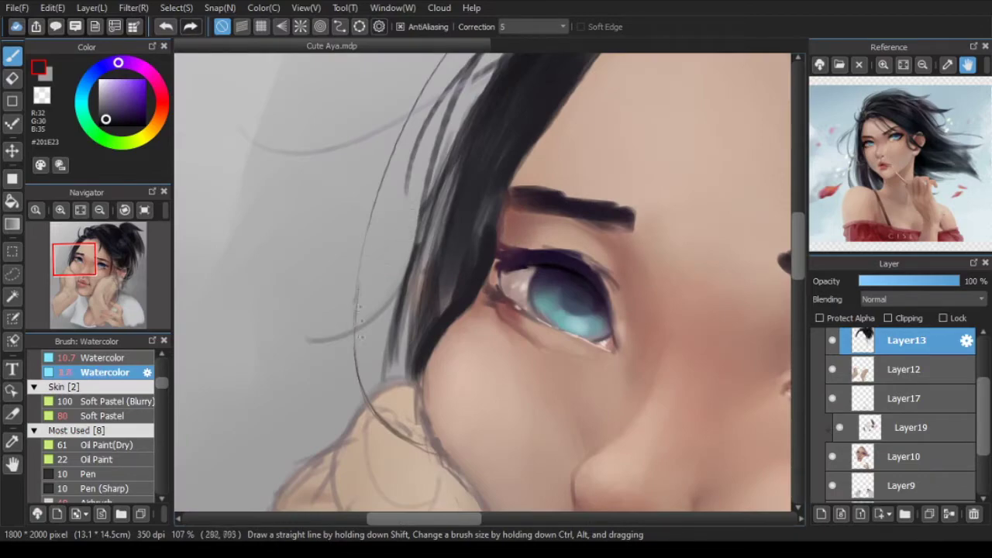
{"action": "scroll", "coordinate": [353, 286], "scroll_direction": "down", "scroll_amount": 6}
{"action": "scroll", "coordinate": [465, 209], "scroll_direction": "up", "scroll_amount": 6}
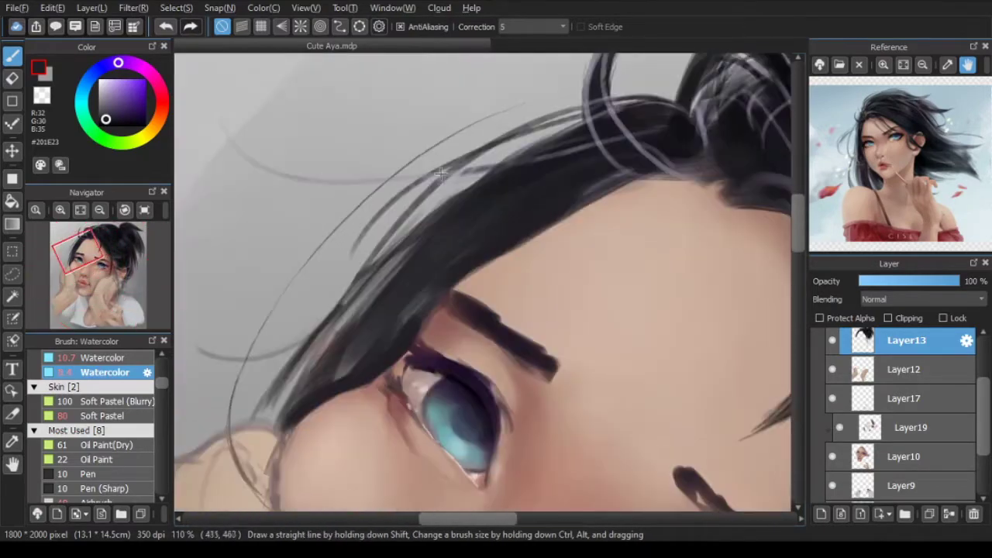
{"action": "left_click_drag", "start_coordinate": [302, 276], "coordinate": [553, 151]}
{"action": "left_click_drag", "start_coordinate": [408, 183], "coordinate": [553, 137]}
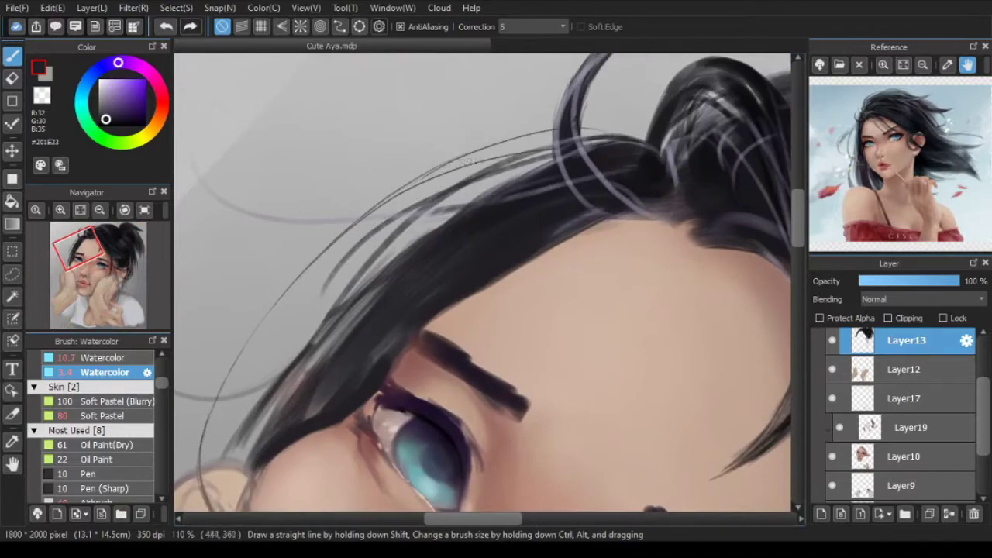
{"action": "scroll", "coordinate": [620, 182], "scroll_direction": "down", "scroll_amount": 6}
{"action": "left_click_drag", "start_coordinate": [580, 244], "coordinate": [547, 243]}
{"action": "key", "text": "Down"}
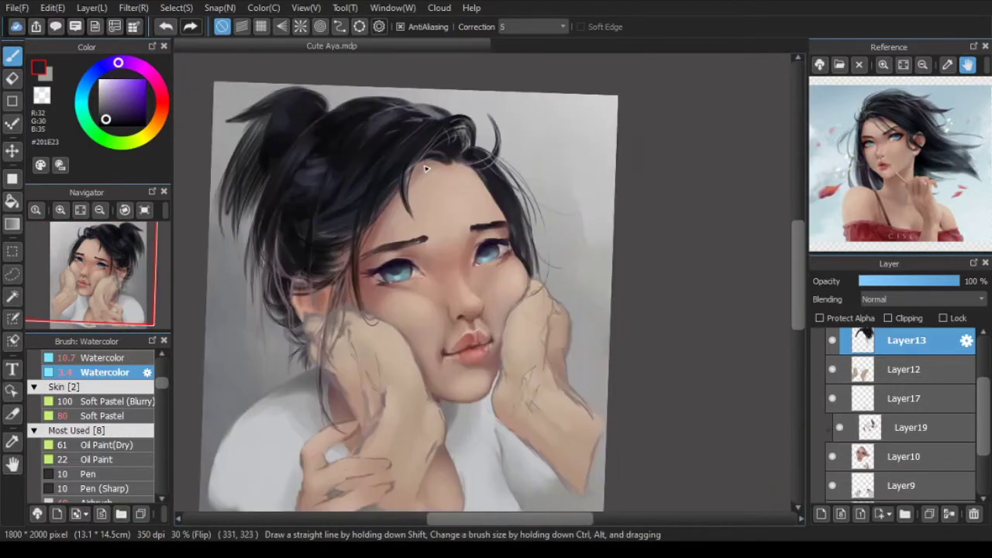
Step: Select the face layer, Layer10, and extend the near eye's outer corner with a thin Watercolor stroke in dark purple #1B0F23
{"action": "scroll", "coordinate": [487, 253], "scroll_direction": "up", "scroll_amount": 2}
{"action": "key", "text": "s"}
{"action": "scroll", "coordinate": [523, 194], "scroll_direction": "up", "scroll_amount": 2}
{"action": "left_click", "coordinate": [542, 237], "text": "ctrl+shift"}
{"action": "left_click_drag", "start_coordinate": [531, 235], "coordinate": [719, 195]}
{"action": "scroll", "coordinate": [489, 283], "scroll_direction": "down", "scroll_amount": 1}
{"action": "scroll", "coordinate": [495, 259], "scroll_direction": "down", "scroll_amount": 2}
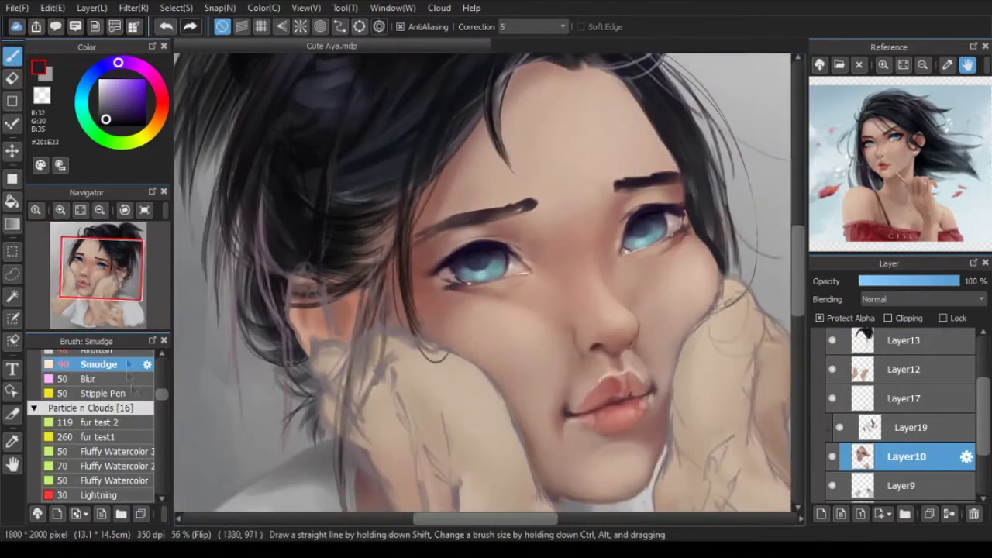
{"action": "scroll", "coordinate": [135, 372], "scroll_direction": "up", "scroll_amount": 5}
{"action": "left_click", "coordinate": [124, 367]}
{"action": "scroll", "coordinate": [400, 231], "scroll_direction": "up", "scroll_amount": 3}
{"action": "left_click", "coordinate": [438, 300], "text": "alt"}
{"action": "left_click_drag", "start_coordinate": [428, 303], "coordinate": [385, 298]}
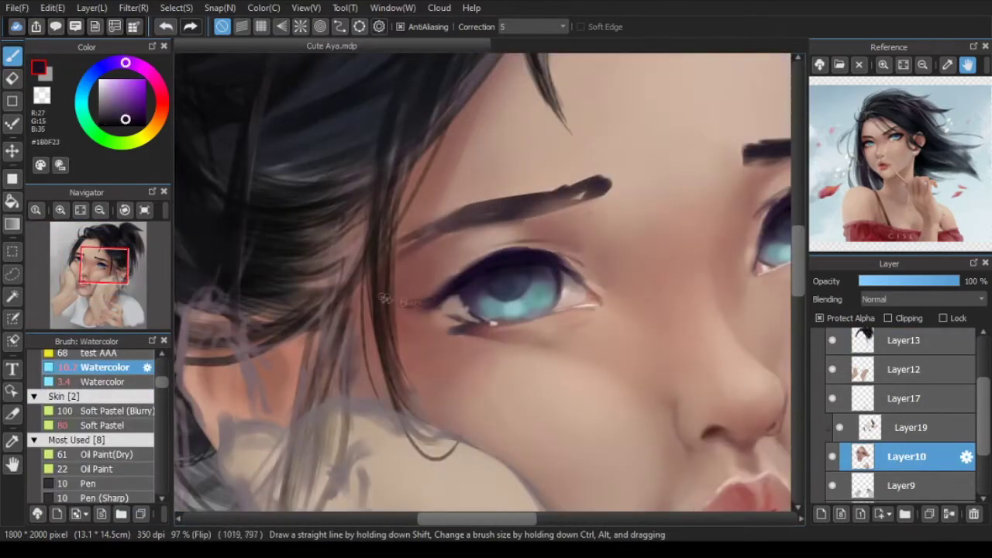
Step: Paint pointed upper lashes at the near eye's outer corner with the other Watercolor brush, enlarging the reference eyes for guidance
{"action": "left_click", "coordinate": [102, 381]}
{"action": "left_click_drag", "start_coordinate": [470, 276], "coordinate": [422, 288]}
{"action": "left_click_drag", "start_coordinate": [465, 283], "coordinate": [428, 281]}
{"action": "left_click", "coordinate": [883, 65]}
{"action": "left_click", "coordinate": [884, 65]}
{"action": "left_click_drag", "start_coordinate": [891, 147], "coordinate": [899, 187]}
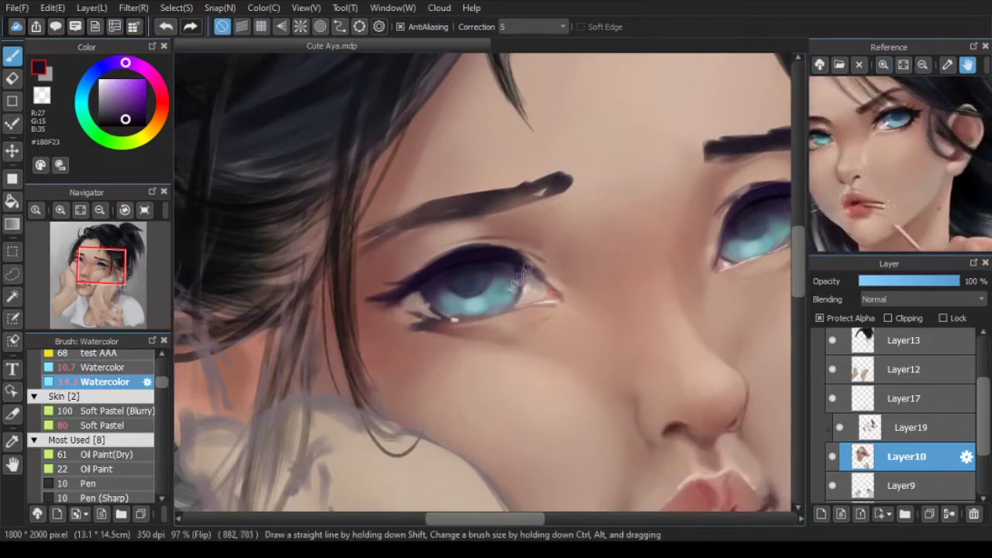
{"action": "left_click_drag", "start_coordinate": [441, 294], "coordinate": [410, 282]}
{"action": "scroll", "coordinate": [434, 254], "scroll_direction": "down", "scroll_amount": 2}
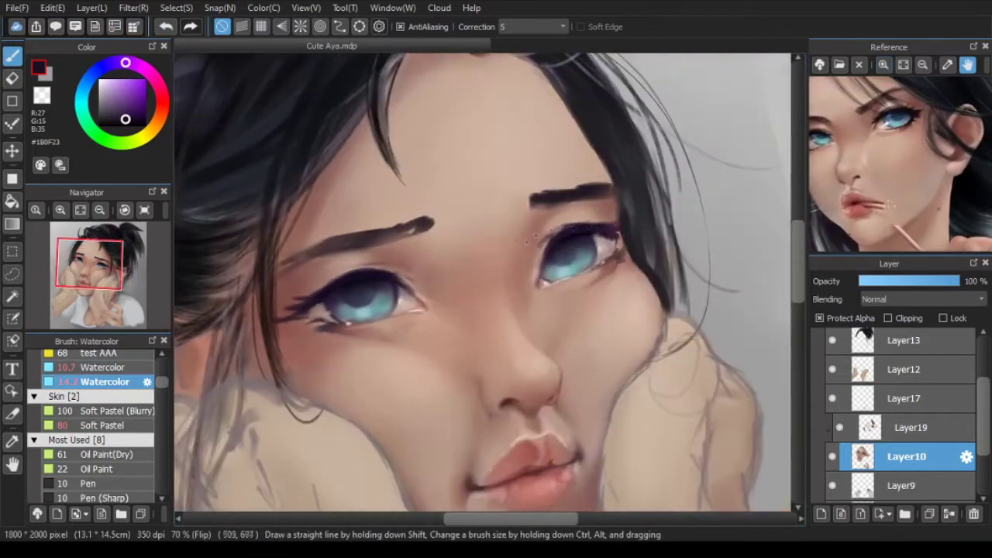
Step: Refine the near eye's lower outer lash line with Watercolor in sampled red-brown #5A363B, undoing the last stroke
{"action": "mouse_move", "coordinate": [327, 327]}
{"action": "left_mouse_down"}
{"action": "mouse_move", "coordinate": [405, 299]}
{"action": "mouse_move", "coordinate": [386, 291]}
{"action": "left_mouse_up"}
{"action": "scroll", "coordinate": [401, 299], "scroll_direction": "up", "scroll_amount": 2}
{"action": "left_click", "coordinate": [394, 305], "text": "alt"}
{"action": "left_click", "coordinate": [397, 297], "text": "alt"}
{"action": "key", "text": "ctrl+z"}
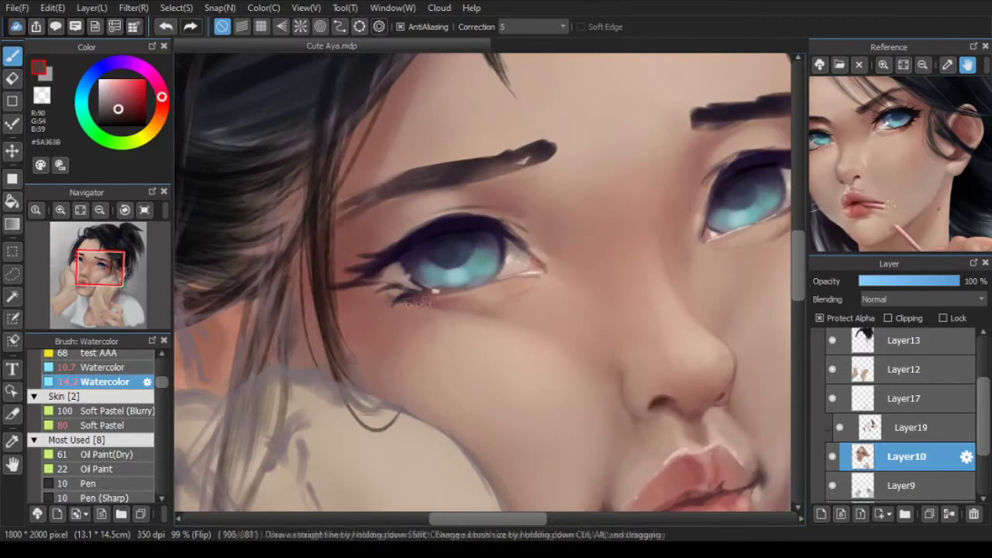
Step: Highlight the lower eyelid rims of both eyes with a small Watercolor brush in light peach #E8C3AF
{"action": "left_click", "coordinate": [431, 303], "text": "alt"}
{"action": "left_click", "coordinate": [110, 90]}
{"action": "scroll", "coordinate": [382, 305], "scroll_direction": "up", "scroll_amount": 2}
{"action": "left_click", "coordinate": [381, 304], "text": "alt"}
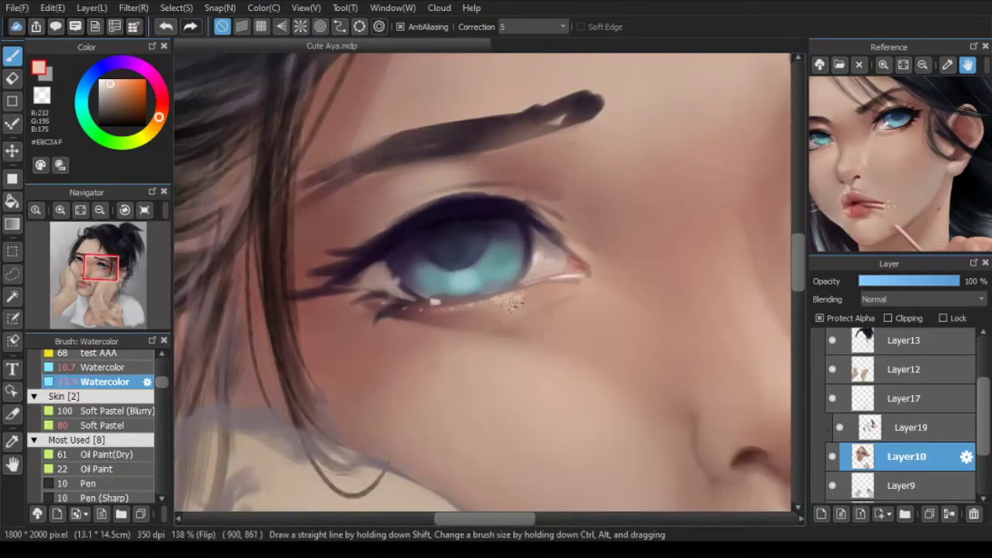
{"action": "scroll", "coordinate": [586, 283], "scroll_direction": "down", "scroll_amount": 3}
{"action": "scroll", "coordinate": [571, 306], "scroll_direction": "up", "scroll_amount": 2}
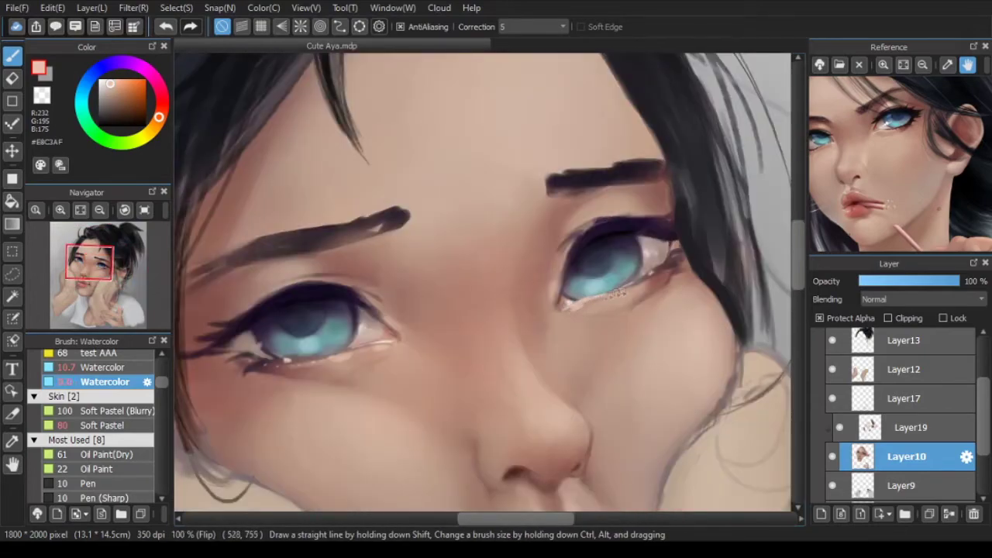
Step: Touch up the far eyebrow with Watercolor in sampled dark purple #1E1723 and skin brown #946960
{"action": "scroll", "coordinate": [654, 275], "scroll_direction": "down", "scroll_amount": 3}
{"action": "scroll", "coordinate": [601, 230], "scroll_direction": "up", "scroll_amount": 2}
{"action": "left_click", "coordinate": [597, 227], "text": "alt"}
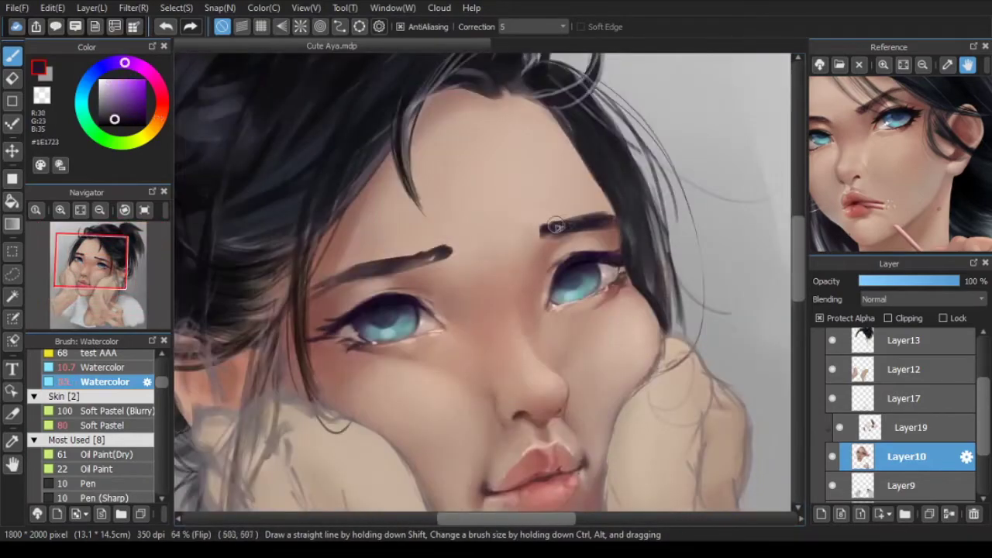
{"action": "left_click", "coordinate": [612, 229], "text": "alt"}
{"action": "scroll", "coordinate": [635, 232], "scroll_direction": "down", "scroll_amount": 3}
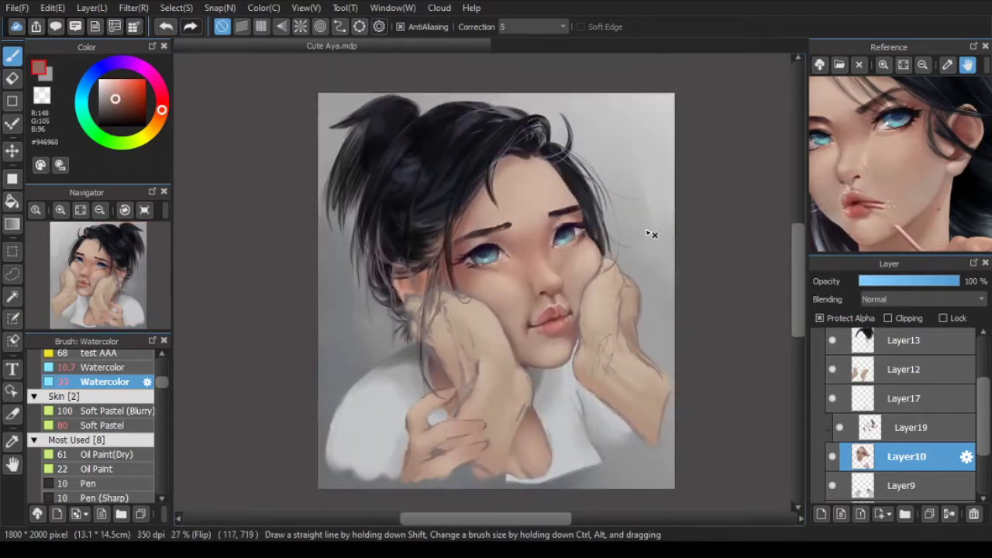
Step: Paint fine inner-corner lashes on the eyes with a small Watercolor brush in black #000000, sampling skin #CEB09F for touch-ups
{"action": "scroll", "coordinate": [488, 244], "scroll_direction": "up", "scroll_amount": 4}
{"action": "left_click", "coordinate": [392, 294], "text": "alt"}
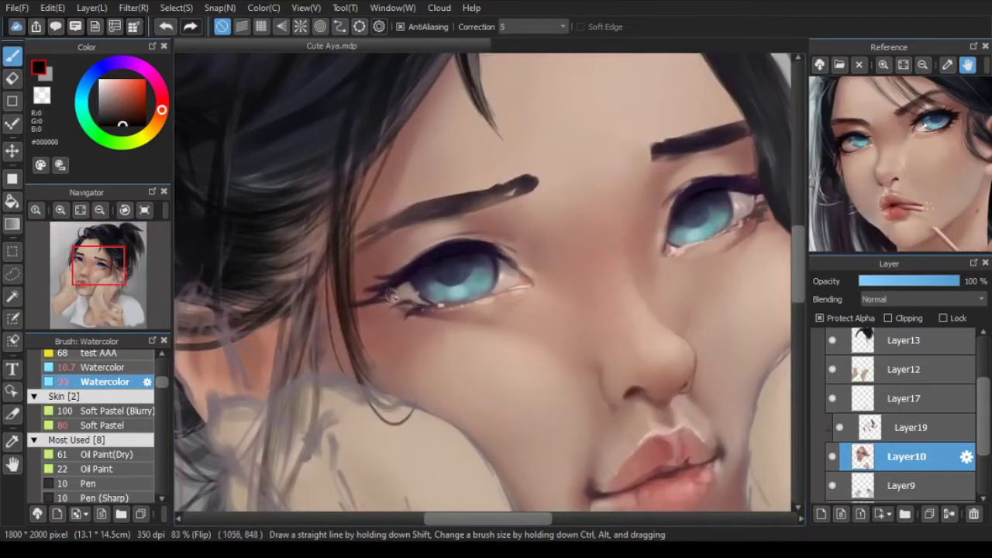
{"action": "scroll", "coordinate": [512, 250], "scroll_direction": "down", "scroll_amount": 2}
{"action": "scroll", "coordinate": [535, 250], "scroll_direction": "up", "scroll_amount": 3}
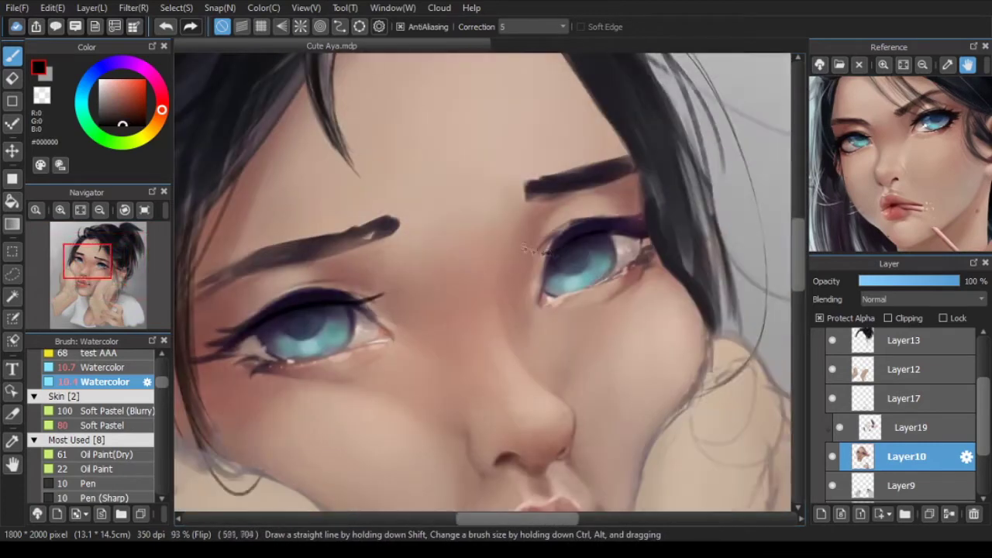
{"action": "left_click", "coordinate": [574, 237], "text": "alt"}
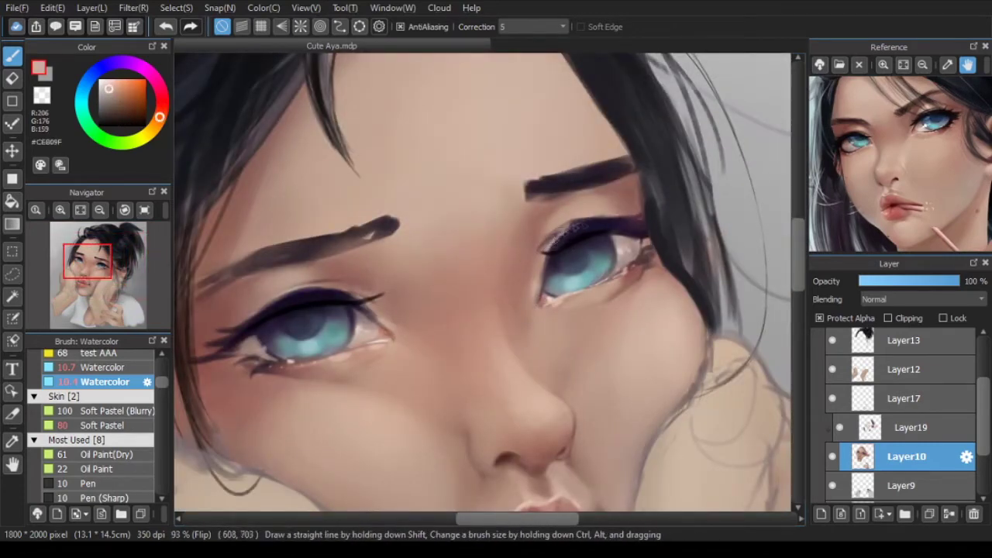
{"action": "left_click", "coordinate": [631, 267], "text": "alt"}
Step: Airbrush soft highlights on the face in near-white #E4DEDD on the clipped Soft Light layer, Layer19, undoing a stray stroke
{"action": "scroll", "coordinate": [76, 428], "scroll_direction": "down", "scroll_amount": 3}
{"action": "left_click", "coordinate": [97, 359]}
{"action": "left_click_drag", "start_coordinate": [491, 254], "coordinate": [587, 217]}
{"action": "scroll", "coordinate": [489, 280], "scroll_direction": "down", "scroll_amount": 3}
{"action": "left_click", "coordinate": [908, 427]}
{"action": "scroll", "coordinate": [640, 350], "scroll_direction": "down", "scroll_amount": 5}
{"action": "key", "text": "Down"}
{"action": "scroll", "coordinate": [337, 310], "scroll_direction": "up", "scroll_amount": 3}
{"action": "key", "text": "ctrl+z"}
{"action": "left_click", "coordinate": [101, 84]}
{"action": "scroll", "coordinate": [383, 333], "scroll_direction": "down", "scroll_amount": 1}
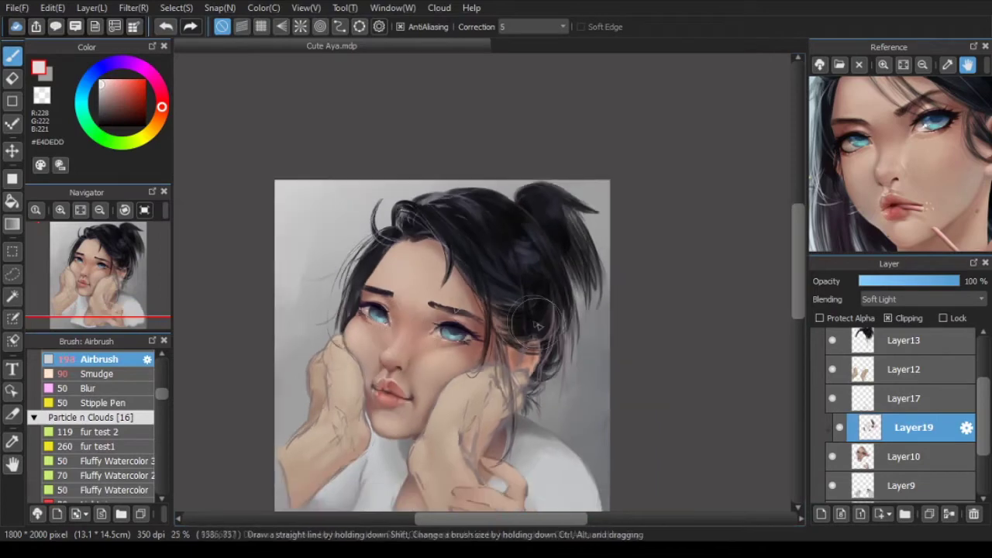
{"action": "scroll", "coordinate": [370, 357], "scroll_direction": "up", "scroll_amount": 2}
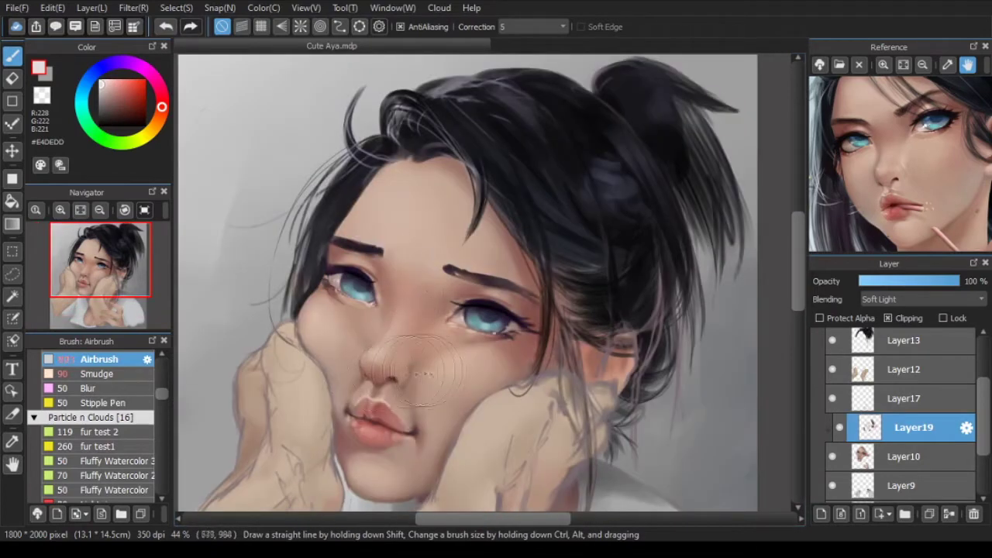
{"action": "scroll", "coordinate": [393, 370], "scroll_direction": "down", "scroll_amount": 2}
Step: Tint the lips with the Airbrush in crimson #B01E3C on Layer19 and merge that layer into Layer10
{"action": "left_click", "coordinate": [354, 390], "text": "alt"}
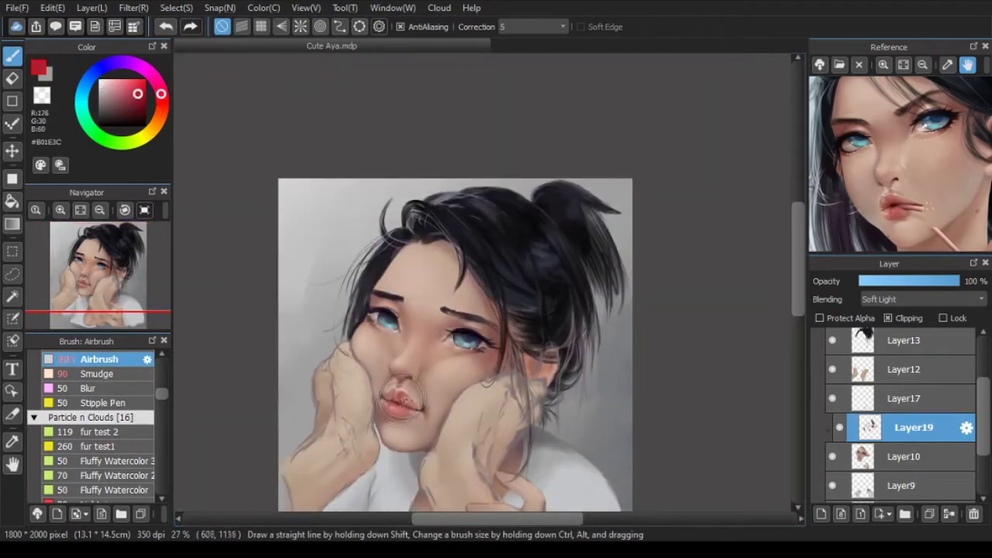
{"action": "key", "text": "Down"}
{"action": "key", "text": "ctrl+e"}
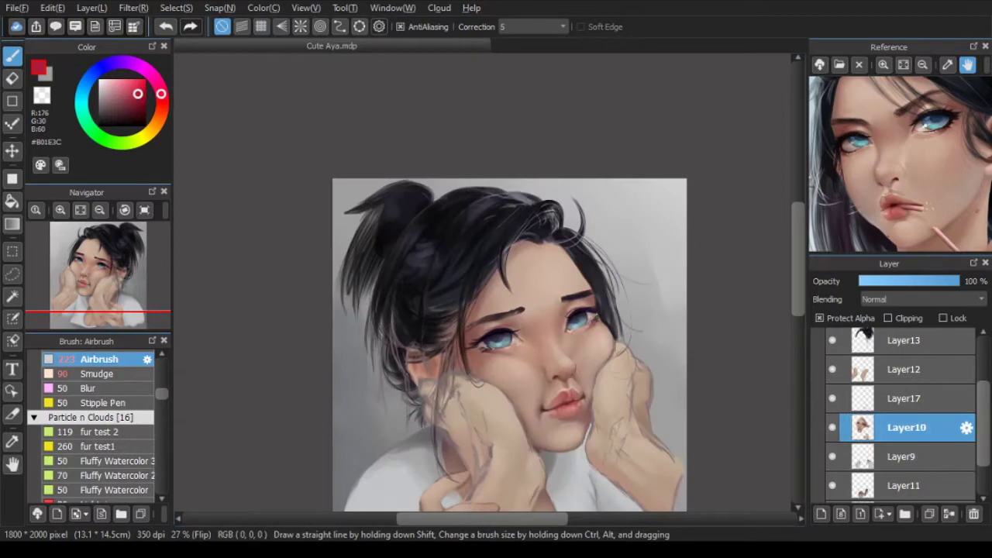
Step: Paint small hair strands along the forehead hairline on Layer13 with a small Flat Brush in dark #2C252A
{"action": "left_click_drag", "start_coordinate": [558, 277], "coordinate": [557, 323]}
{"action": "scroll", "coordinate": [565, 244], "scroll_direction": "up", "scroll_amount": 1}
{"action": "left_click", "coordinate": [904, 340]}
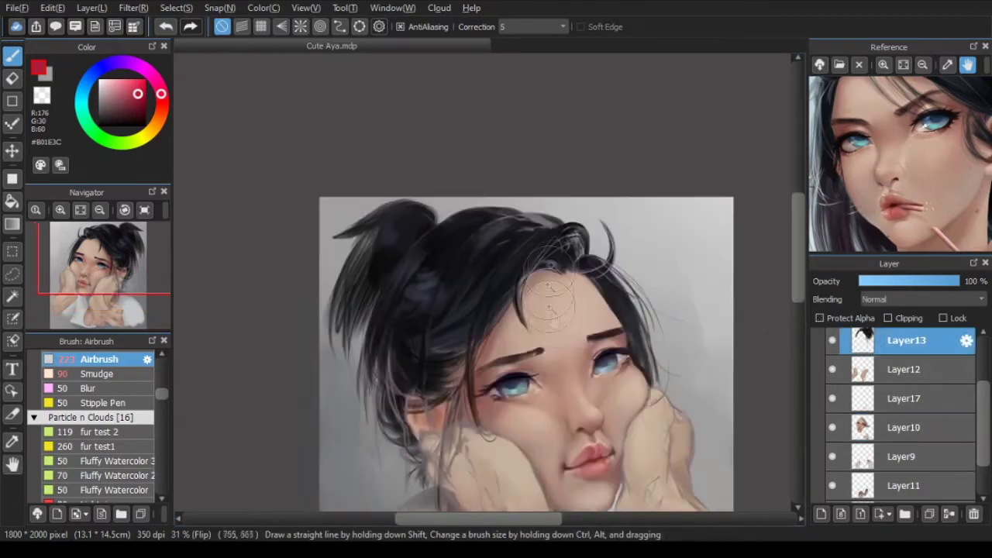
{"action": "scroll", "coordinate": [550, 306], "scroll_direction": "up", "scroll_amount": 3}
{"action": "scroll", "coordinate": [101, 426], "scroll_direction": "down", "scroll_amount": 5}
{"action": "left_click", "coordinate": [126, 375]}
{"action": "scroll", "coordinate": [527, 279], "scroll_direction": "up", "scroll_amount": 2}
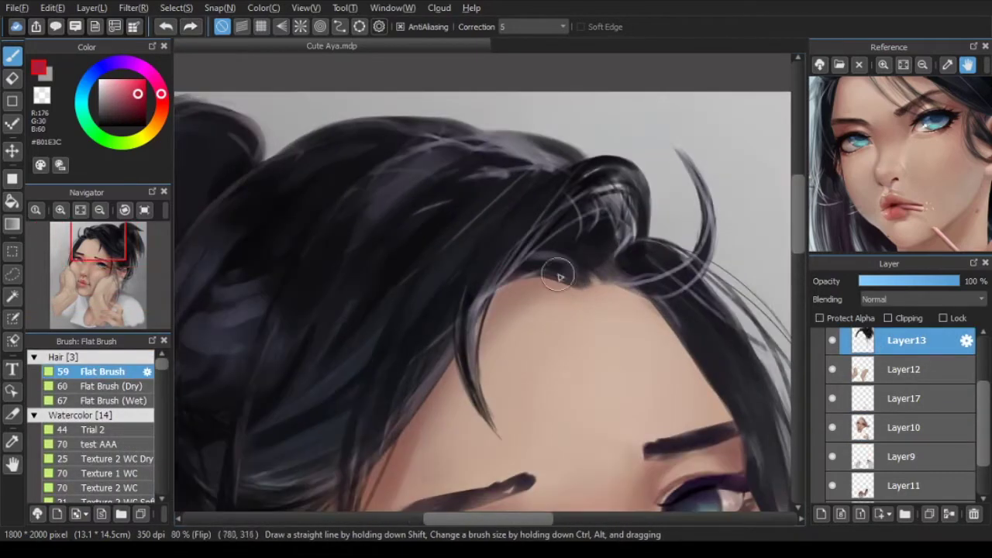
{"action": "left_click", "coordinate": [521, 291], "text": "alt"}
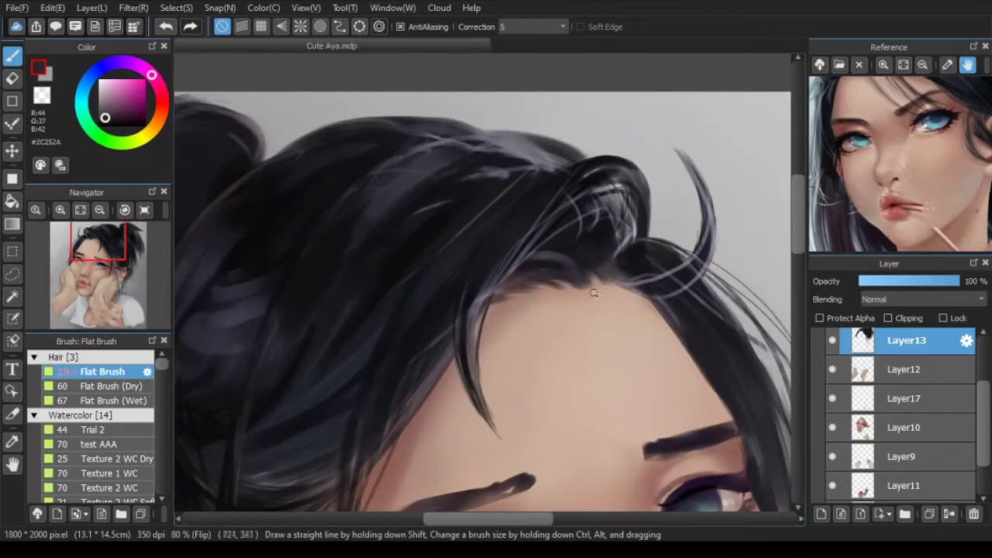
{"action": "scroll", "coordinate": [615, 287], "scroll_direction": "down", "scroll_amount": 2}
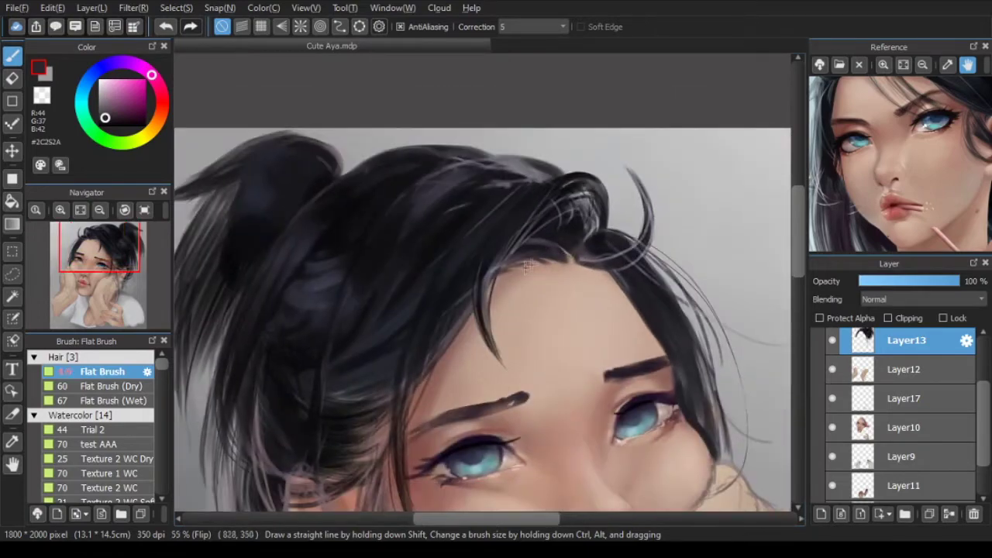
{"action": "scroll", "coordinate": [507, 269], "scroll_direction": "down", "scroll_amount": 4}
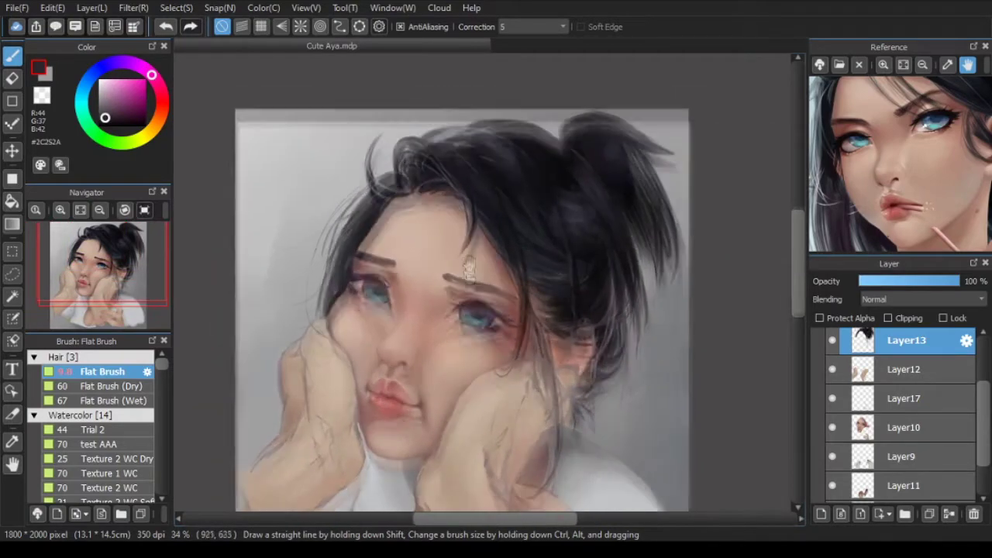
Step: Sample reddish brown #A0695E from the reference portrait and make Layer10 the active layer
{"action": "scroll", "coordinate": [482, 266], "scroll_direction": "up", "scroll_amount": 1}
{"action": "key", "text": "Down"}
{"action": "scroll", "coordinate": [609, 268], "scroll_direction": "up", "scroll_amount": 5}
{"action": "left_click", "coordinate": [946, 65]}
{"action": "left_click", "coordinate": [956, 117]}
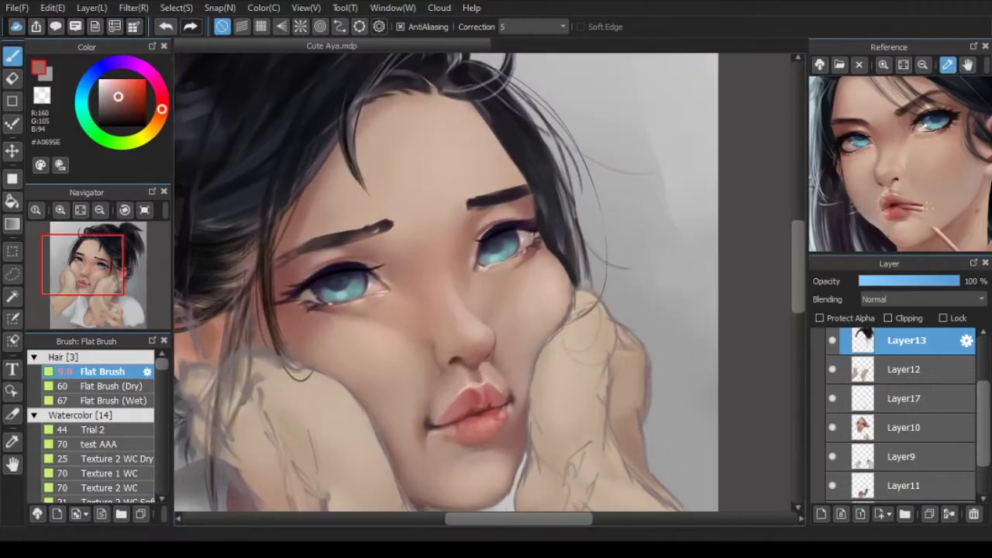
{"action": "left_click", "coordinate": [899, 427]}
{"action": "scroll", "coordinate": [540, 231], "scroll_direction": "up", "scroll_amount": 1}
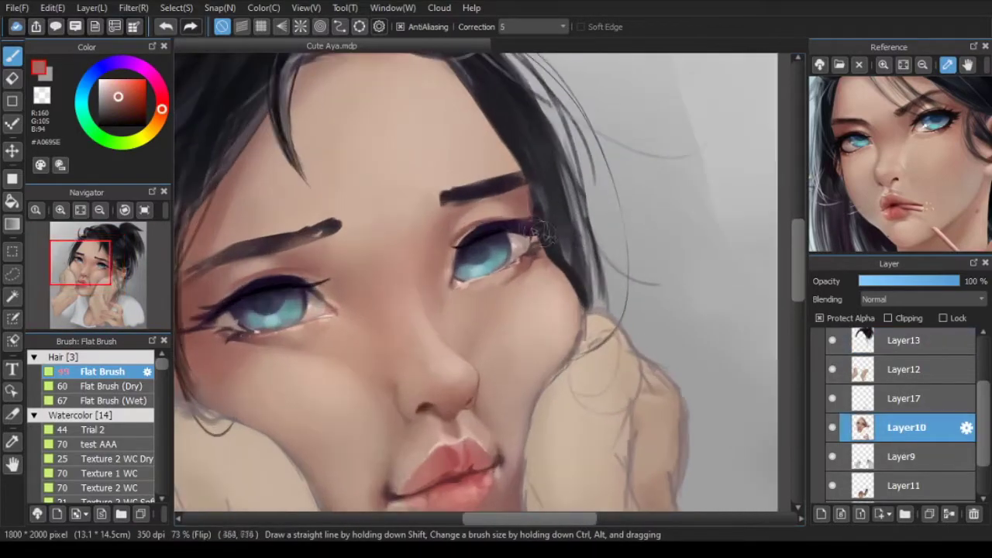
Step: Shade the skin around the nose with an enlarged Cloud 2 brush in sampled brown #905E58
{"action": "left_click", "coordinate": [553, 223], "text": "alt"}
{"action": "scroll", "coordinate": [555, 233], "scroll_direction": "down", "scroll_amount": 4}
{"action": "left_click_drag", "start_coordinate": [161, 364], "coordinate": [161, 412]}
{"action": "left_click", "coordinate": [116, 383]}
{"action": "left_click", "coordinate": [116, 397]}
{"action": "left_click", "coordinate": [116, 412]}
{"action": "key", "text": "bracketright"}
{"action": "key", "text": "bracketright"}
{"action": "key", "text": "bracketright"}
{"action": "key", "text": "bracketright"}
{"action": "key", "text": "bracketright"}
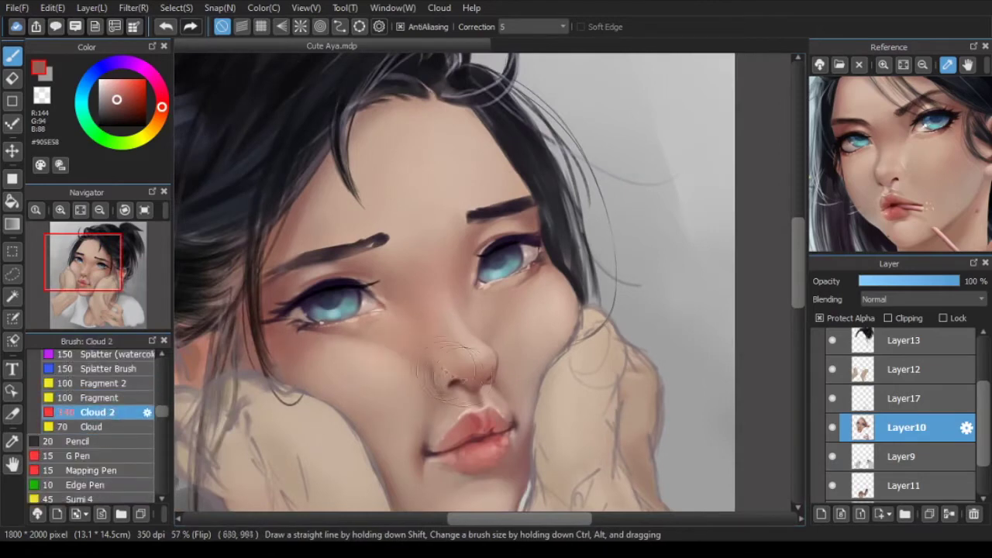
Step: Lighten the near side of the nose with a reduced Splatter (watercolor) brush in light skin #CAAD9D
{"action": "left_click", "coordinate": [399, 331], "text": "alt"}
{"action": "left_click", "coordinate": [108, 369]}
{"action": "left_click", "coordinate": [112, 354]}
{"action": "scroll", "coordinate": [406, 331], "scroll_direction": "up", "scroll_amount": 1}
{"action": "key", "text": "bracketleft"}
{"action": "key", "text": "bracketleft"}
{"action": "key", "text": "bracketleft"}
{"action": "key", "text": "bracketleft"}
{"action": "key", "text": "bracketleft"}
{"action": "key", "text": "bracketleft"}
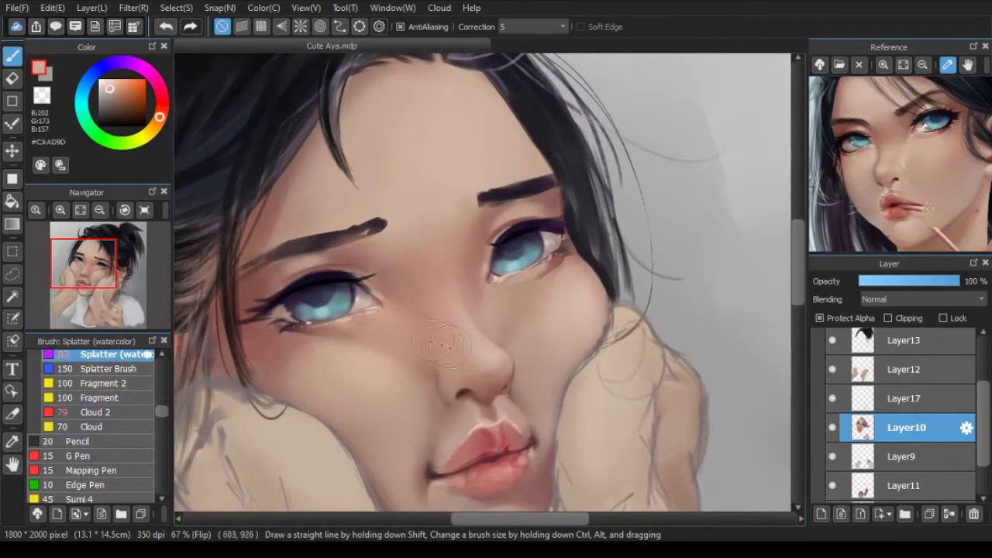
Step: Shade the cheek beside the nostril with the Splatter (watercolor) brush in sampled reddish brown #915E5A
{"action": "left_click", "coordinate": [557, 268], "text": "alt"}
{"action": "key", "text": "bracketright"}
{"action": "key", "text": "bracketright"}
{"action": "key", "text": "bracketright"}
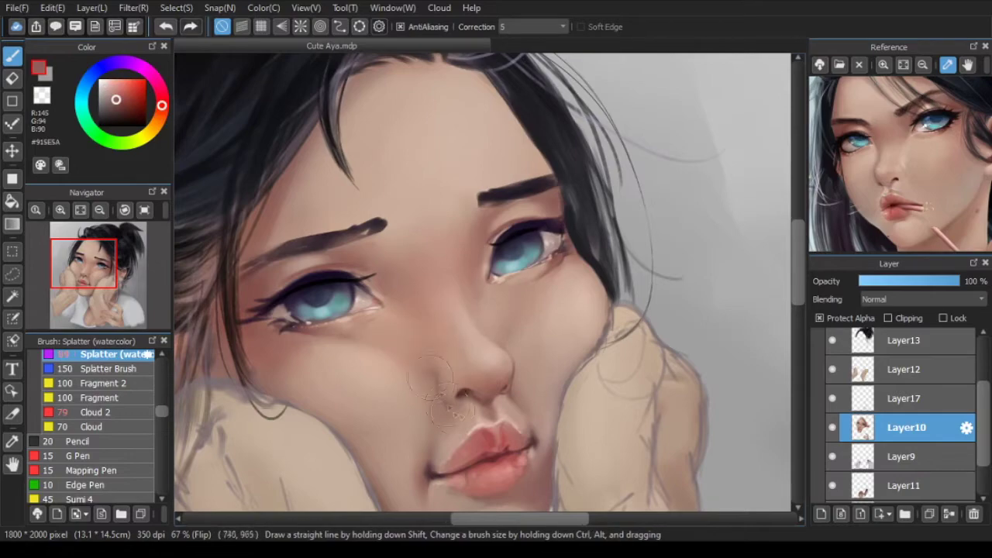
{"action": "scroll", "coordinate": [447, 329], "scroll_direction": "up", "scroll_amount": 1}
{"action": "left_click", "coordinate": [450, 332], "text": "alt"}
{"action": "scroll", "coordinate": [501, 380], "scroll_direction": "down", "scroll_amount": 3}
{"action": "scroll", "coordinate": [502, 377], "scroll_direction": "up", "scroll_amount": 2}
Step: Refine the upper lip with a small Watercolor brush in sampled tones including pink #CC817D
{"action": "left_click_drag", "start_coordinate": [161, 412], "coordinate": [162, 376]}
{"action": "left_click", "coordinate": [105, 442]}
{"action": "scroll", "coordinate": [469, 336], "scroll_direction": "up", "scroll_amount": 3}
{"action": "scroll", "coordinate": [504, 318], "scroll_direction": "up", "scroll_amount": 2}
{"action": "left_click", "coordinate": [506, 329], "text": "alt"}
{"action": "mouse_move", "coordinate": [519, 341]}
{"action": "left_mouse_down"}
{"action": "mouse_move", "coordinate": [494, 340]}
{"action": "mouse_move", "coordinate": [523, 341]}
{"action": "mouse_move", "coordinate": [468, 342]}
{"action": "left_mouse_up"}
{"action": "key", "text": "bracketleft"}
{"action": "key", "text": "bracketleft"}
{"action": "key", "text": "bracketleft"}
{"action": "left_click", "coordinate": [489, 346], "text": "alt"}
{"action": "left_click", "coordinate": [476, 341], "text": "alt"}
{"action": "left_click", "coordinate": [453, 323], "text": "alt"}
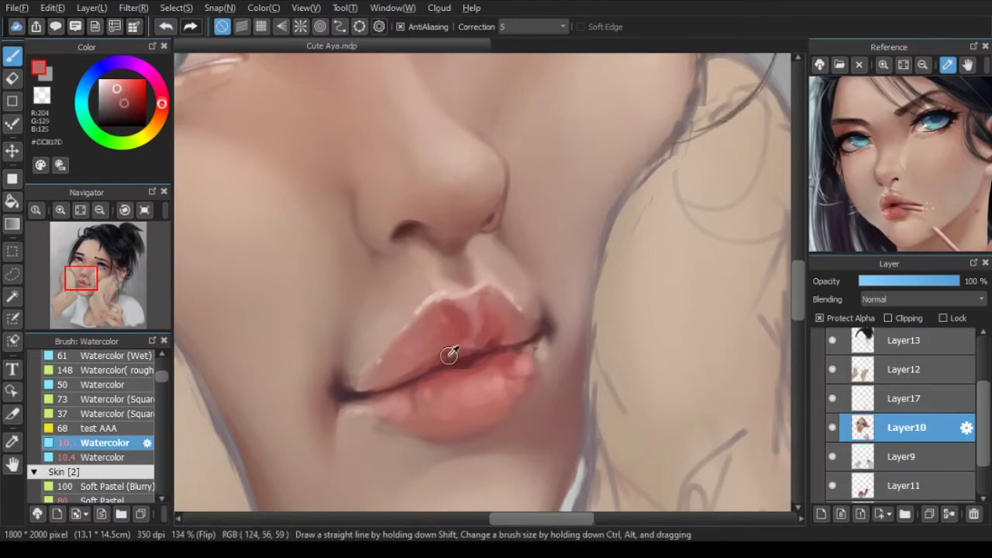
Step: Deepen the mouth line and upper lip with Watercolor in reds #632C31, #AD5C5A and #753235, cleaning the edge with skin #C89D8E
{"action": "left_click", "coordinate": [394, 367], "text": "alt"}
{"action": "left_click", "coordinate": [446, 355], "text": "alt"}
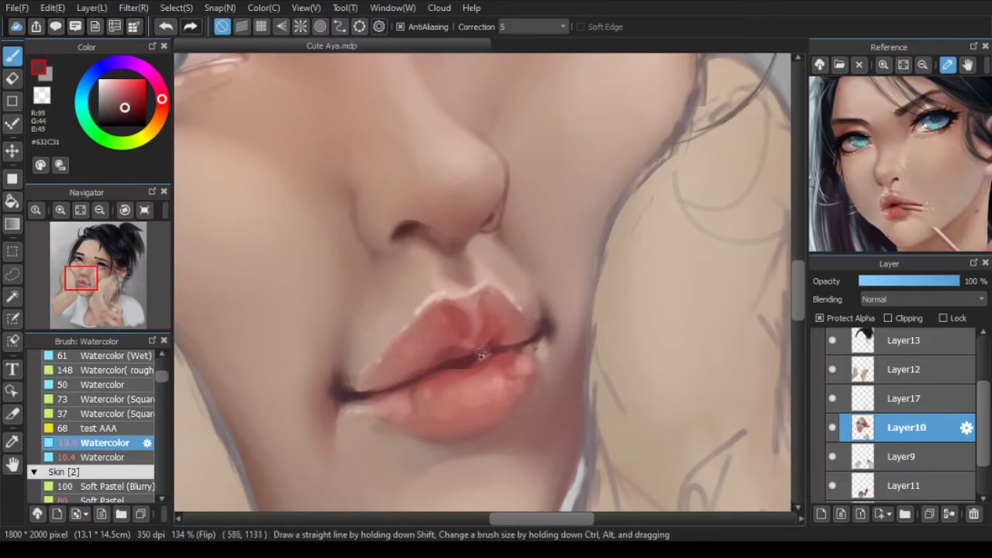
{"action": "scroll", "coordinate": [500, 335], "scroll_direction": "down", "scroll_amount": 4}
{"action": "left_click", "coordinate": [509, 341], "text": "alt"}
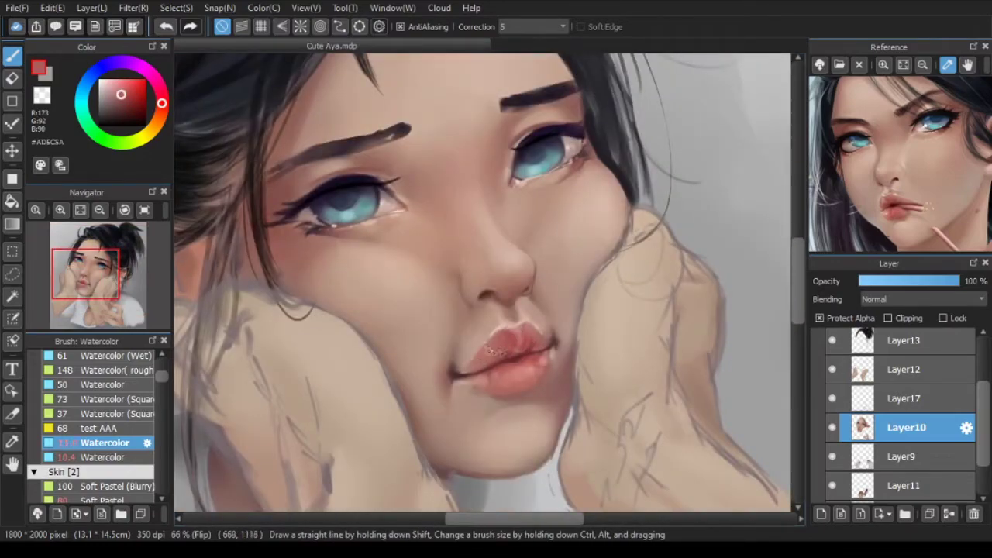
{"action": "left_click", "coordinate": [534, 349], "text": "alt"}
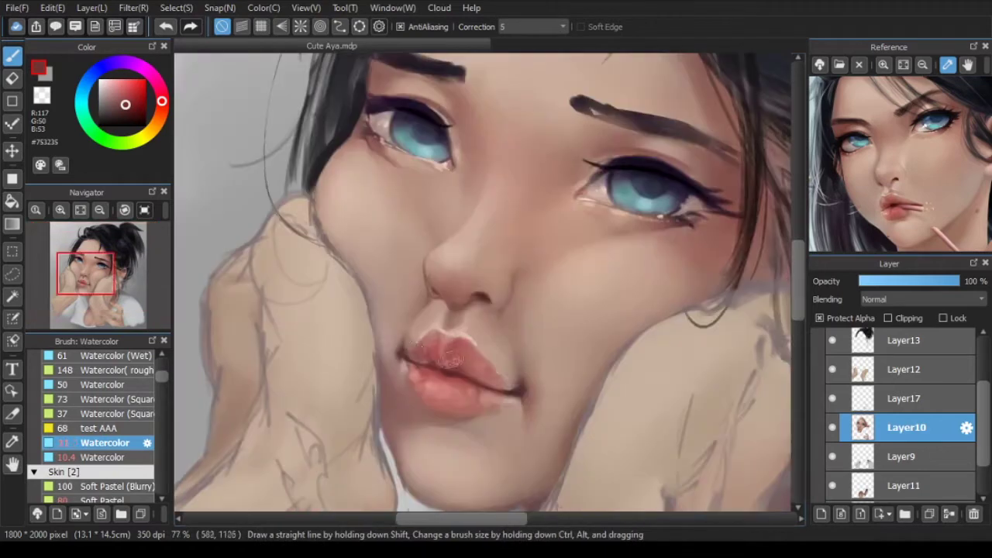
{"action": "left_click_drag", "start_coordinate": [453, 358], "coordinate": [428, 356]}
{"action": "left_click", "coordinate": [425, 344], "text": "alt"}
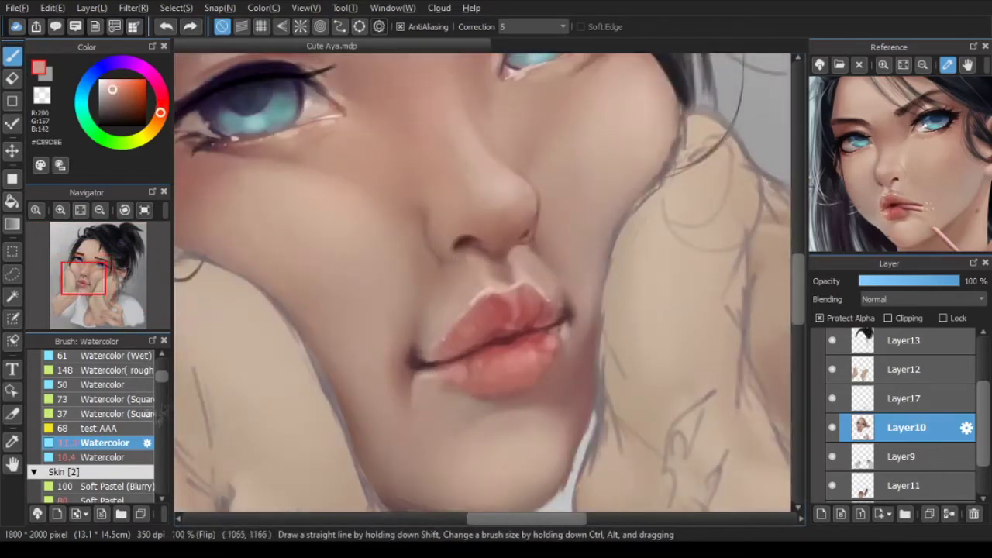
Step: Shape the lower lip with Soft Pastel in brownish red #9D605B and light pink #C28680
{"action": "scroll", "coordinate": [97, 426], "scroll_direction": "up", "scroll_amount": 3}
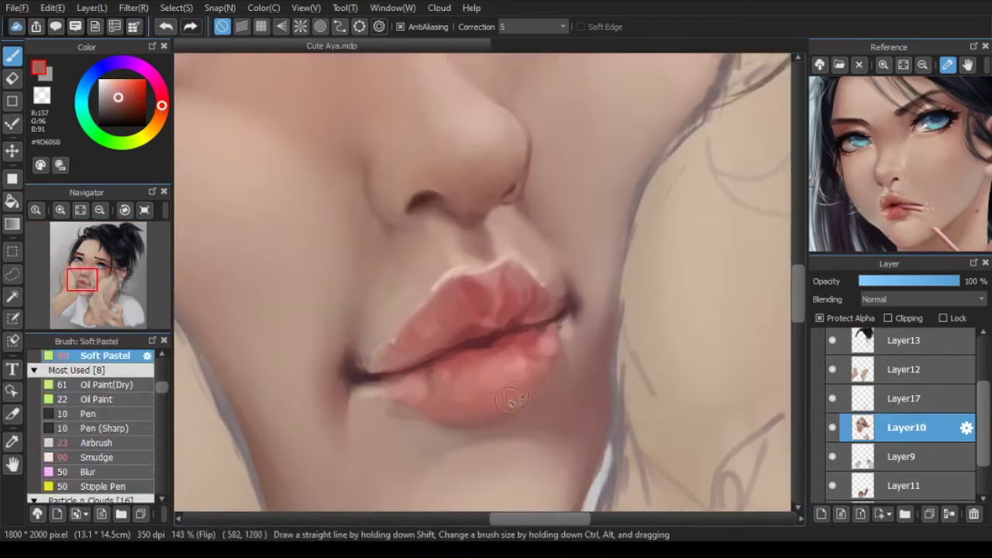
{"action": "left_click", "coordinate": [548, 391], "text": "alt"}
{"action": "left_click", "coordinate": [552, 370], "text": "alt"}
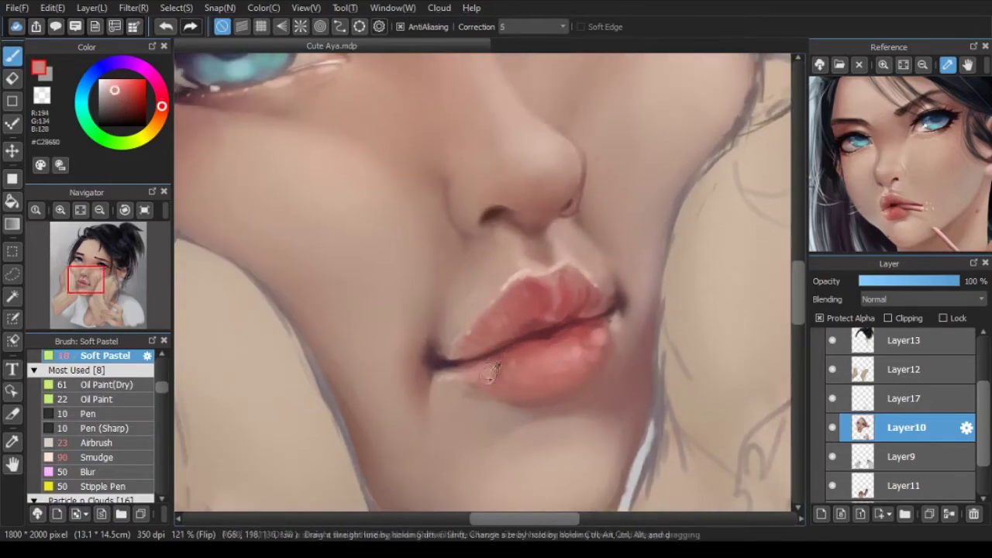
Step: Blend the lower lip's near corner into the skin with Soft Pastel in #AB6961, undoing the unwanted strokes
{"action": "left_click", "coordinate": [493, 381], "text": "alt"}
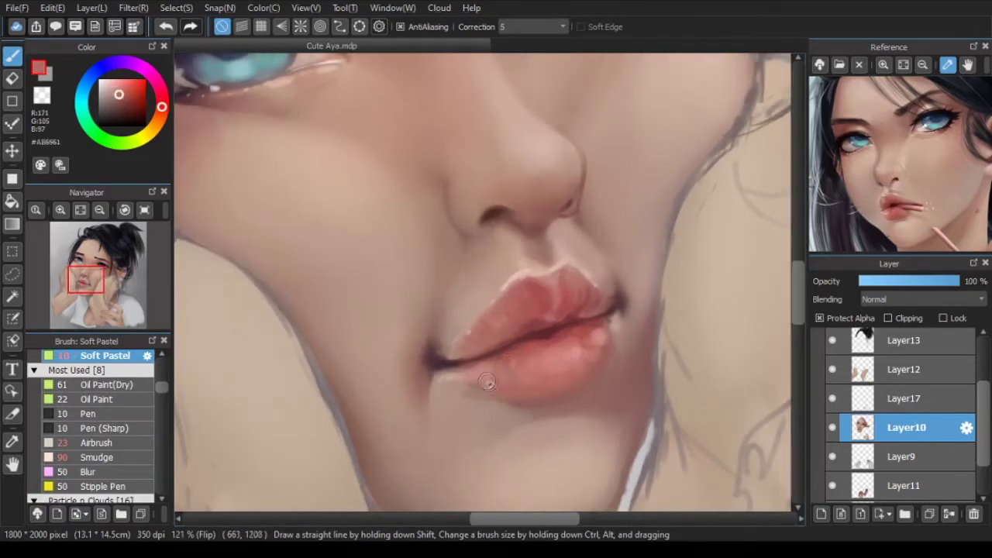
{"action": "left_click", "coordinate": [459, 384], "text": "alt"}
{"action": "key", "text": "ctrl+z"}
{"action": "left_click_drag", "start_coordinate": [458, 381], "coordinate": [461, 392]}
{"action": "key", "text": "ctrl+z"}
{"action": "left_click", "coordinate": [479, 389], "text": "alt"}
{"action": "left_click", "coordinate": [517, 374], "text": "alt"}
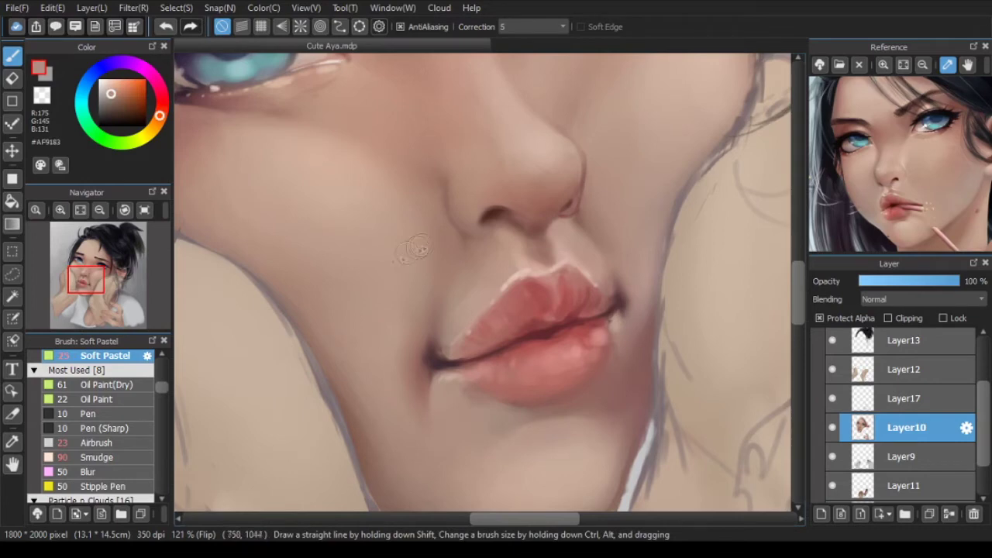
Step: Undo the last Soft Pastel stroke and soften the skin above the upper lip in sampled #BA9888
{"action": "scroll", "coordinate": [500, 311], "scroll_direction": "up", "scroll_amount": 2}
{"action": "key", "text": "ctrl+z"}
{"action": "left_click", "coordinate": [504, 286], "text": "alt"}
{"action": "scroll", "coordinate": [524, 303], "scroll_direction": "down", "scroll_amount": 1}
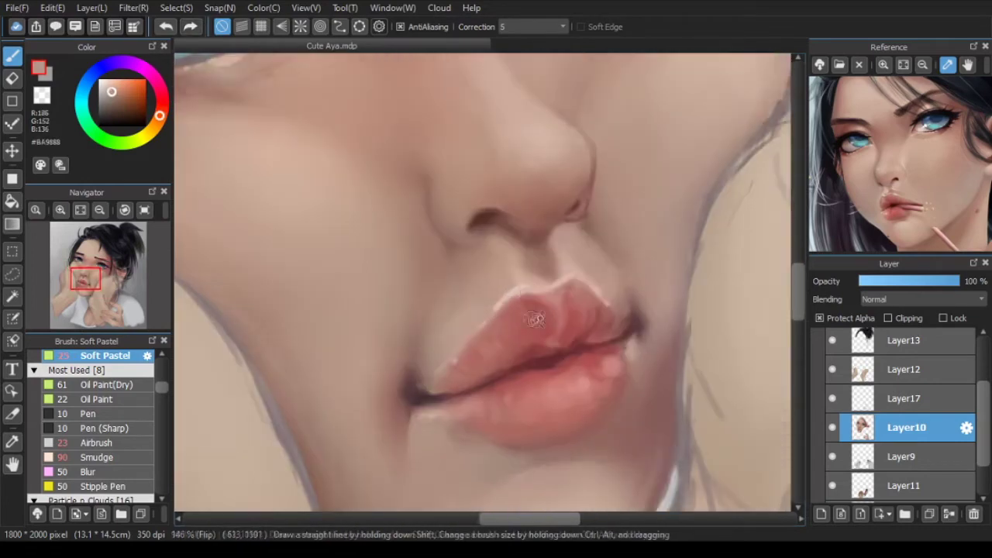
{"action": "scroll", "coordinate": [521, 280], "scroll_direction": "down", "scroll_amount": 3}
Step: Smooth the philtrum and upper lip edge with Soft Pastel in skin tones #DBBAAF, #BD9987 and #C8A597
{"action": "left_click", "coordinate": [518, 271], "text": "alt"}
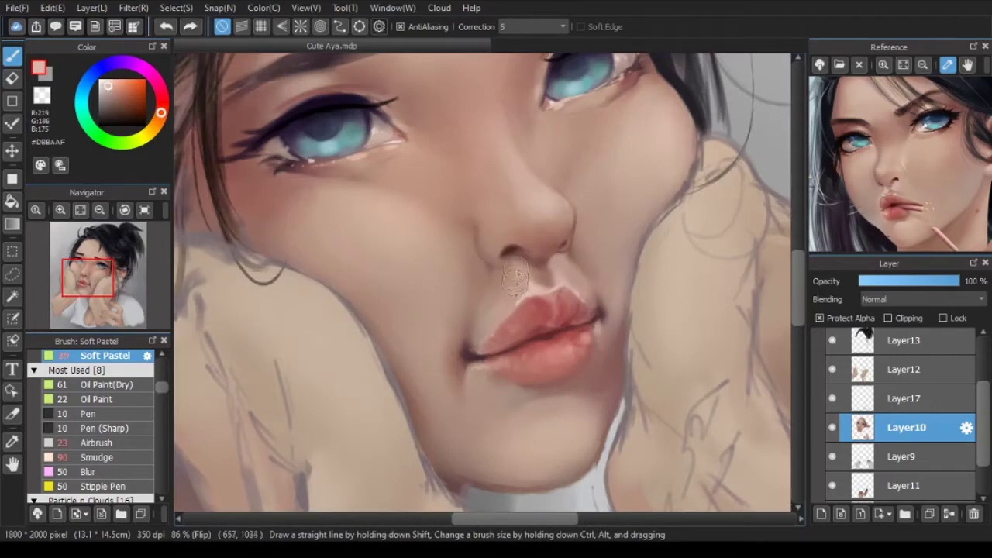
{"action": "scroll", "coordinate": [519, 273], "scroll_direction": "down", "scroll_amount": 3}
{"action": "scroll", "coordinate": [542, 325], "scroll_direction": "up", "scroll_amount": 3}
{"action": "left_click", "coordinate": [589, 341], "text": "alt"}
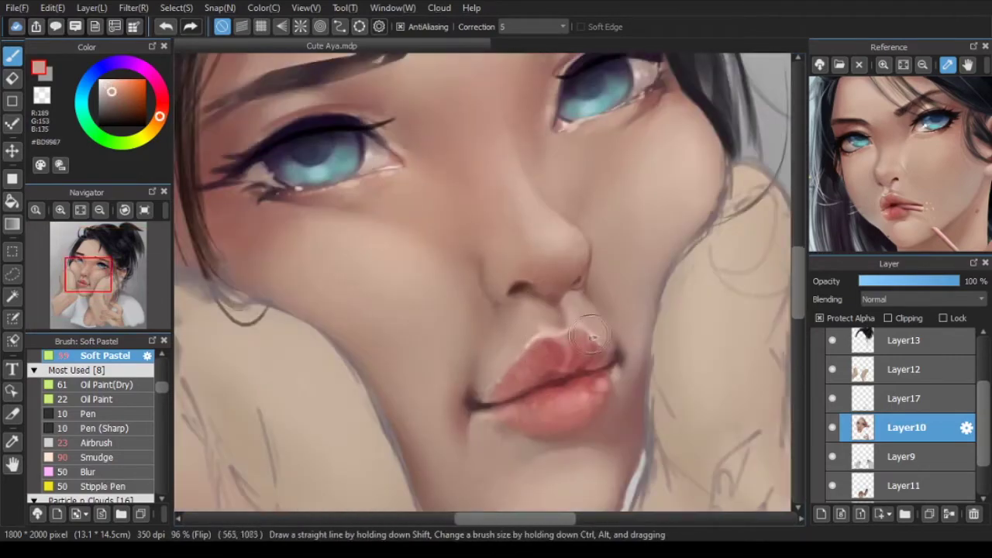
{"action": "left_click", "coordinate": [542, 319], "text": "alt"}
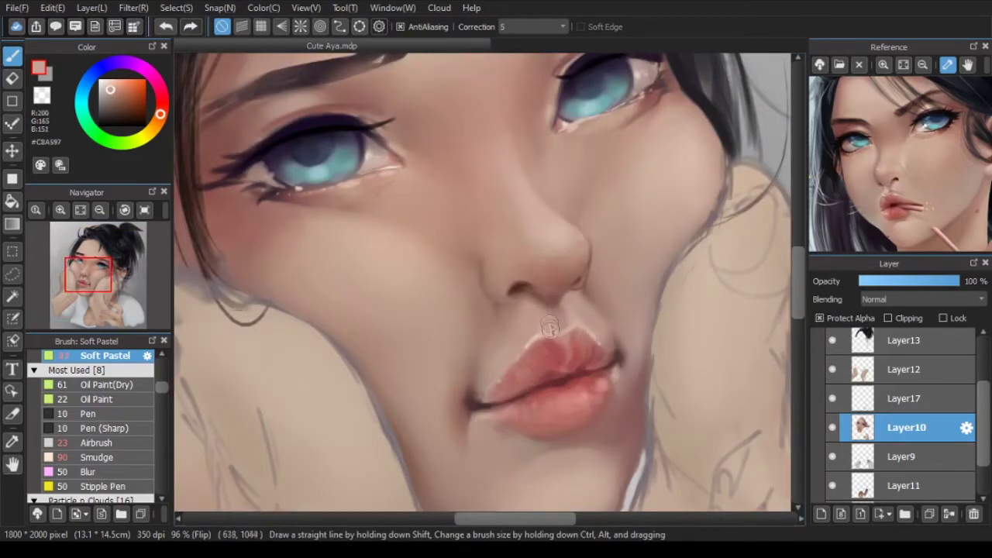
{"action": "scroll", "coordinate": [548, 317], "scroll_direction": "down", "scroll_amount": 3}
{"action": "scroll", "coordinate": [612, 316], "scroll_direction": "up", "scroll_amount": 3}
{"action": "scroll", "coordinate": [583, 305], "scroll_direction": "down", "scroll_amount": 3}
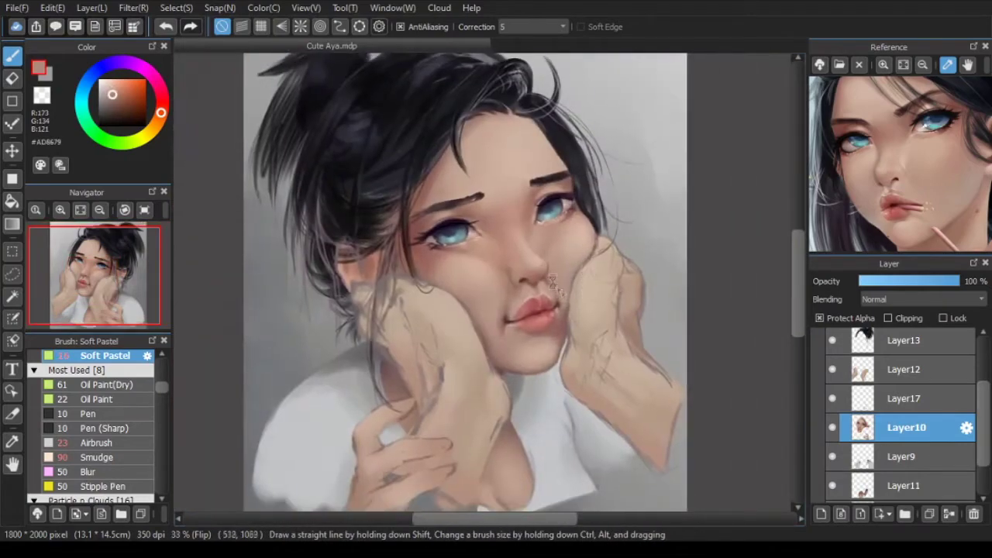
Step: Blend the skin on both sides of the nose with Soft Pastel in sampled tones including #AE8B7D
{"action": "scroll", "coordinate": [542, 291], "scroll_direction": "up", "scroll_amount": 3}
{"action": "left_click", "coordinate": [541, 288], "text": "alt"}
{"action": "scroll", "coordinate": [593, 318], "scroll_direction": "down", "scroll_amount": 3}
{"action": "left_click", "coordinate": [593, 260], "text": "alt"}
{"action": "scroll", "coordinate": [593, 254], "scroll_direction": "up", "scroll_amount": 2}
{"action": "left_click", "coordinate": [588, 328], "text": "alt"}
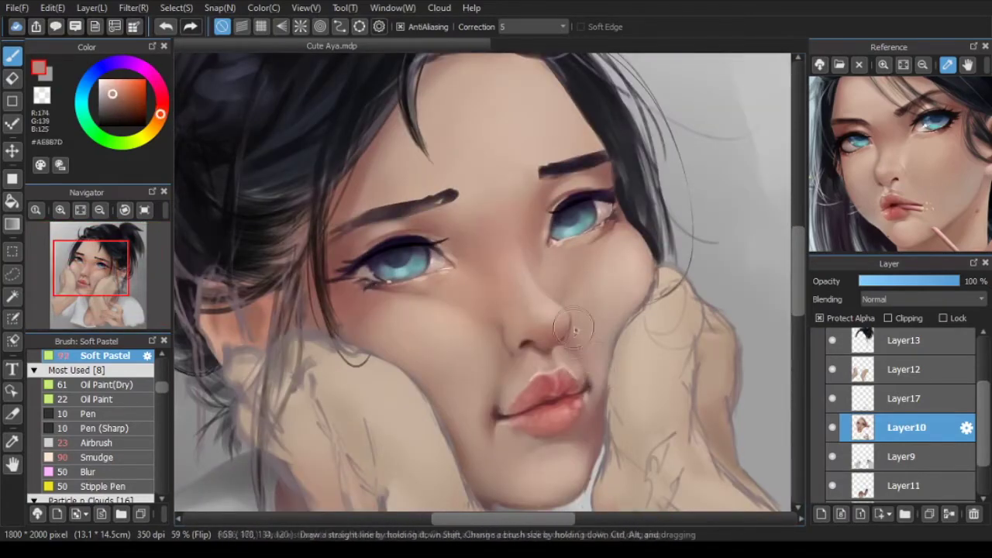
{"action": "left_click_drag", "start_coordinate": [500, 366], "coordinate": [490, 329]}
{"action": "left_click", "coordinate": [494, 341], "text": "alt"}
Step: Darken the crease around the near nostril with a small Airbrush in dark #412E34, undoing the first stroke
{"action": "scroll", "coordinate": [515, 310], "scroll_direction": "up", "scroll_amount": 3}
{"action": "left_click", "coordinate": [467, 431], "text": "alt"}
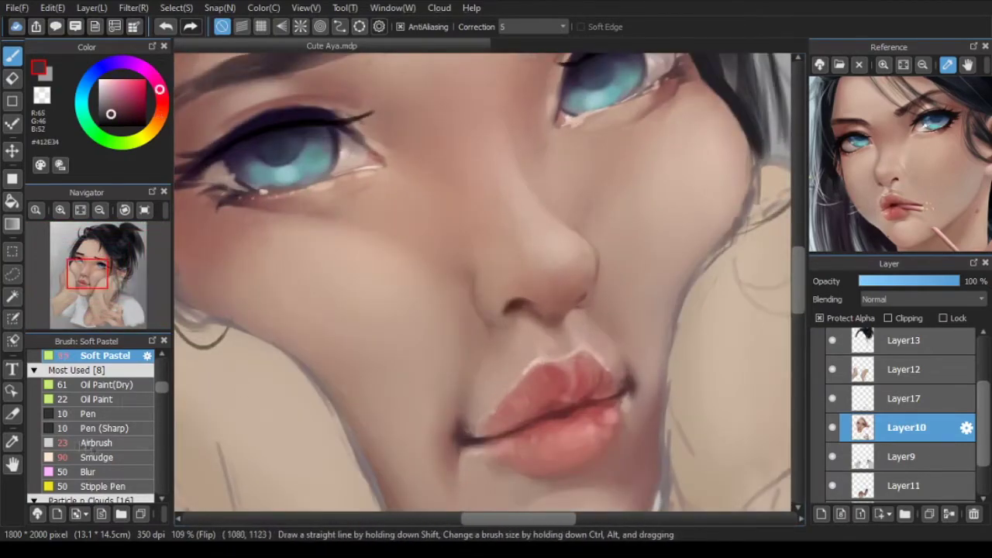
{"action": "left_click", "coordinate": [99, 442]}
{"action": "key", "text": "ctrl+z"}
{"action": "left_click_drag", "start_coordinate": [474, 282], "coordinate": [493, 323]}
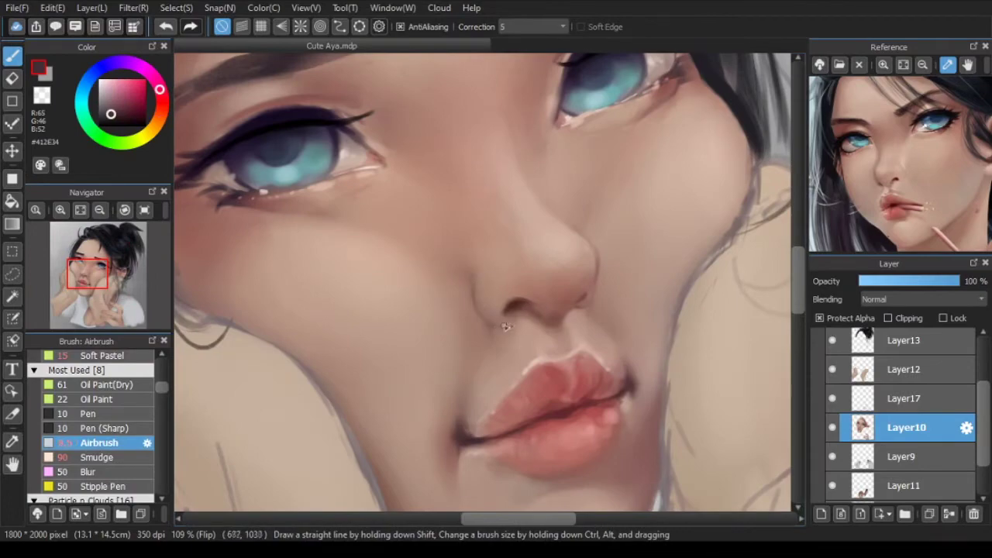
Step: Soften the skin below the near nostril with Watercolor in sampled skin tone #BE9B8C
{"action": "scroll", "coordinate": [527, 327], "scroll_direction": "down", "scroll_amount": 2}
{"action": "scroll", "coordinate": [526, 327], "scroll_direction": "up", "scroll_amount": 3}
{"action": "left_click", "coordinate": [489, 338], "text": "alt"}
{"action": "left_click_drag", "start_coordinate": [162, 388], "coordinate": [162, 382]}
{"action": "left_click", "coordinate": [105, 376]}
{"action": "left_click", "coordinate": [511, 317], "text": "alt"}
{"action": "scroll", "coordinate": [493, 369], "scroll_direction": "down", "scroll_amount": 5}
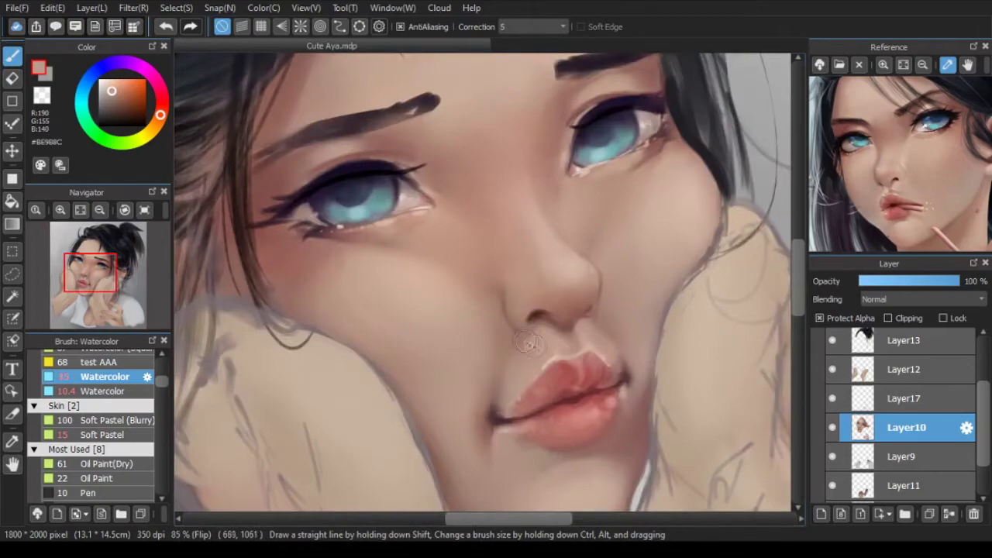
Step: Blend the skin shading beneath the near nostril with Watercolor in sampled tones #886258 and #8E5652
{"action": "scroll", "coordinate": [552, 357], "scroll_direction": "up", "scroll_amount": 4}
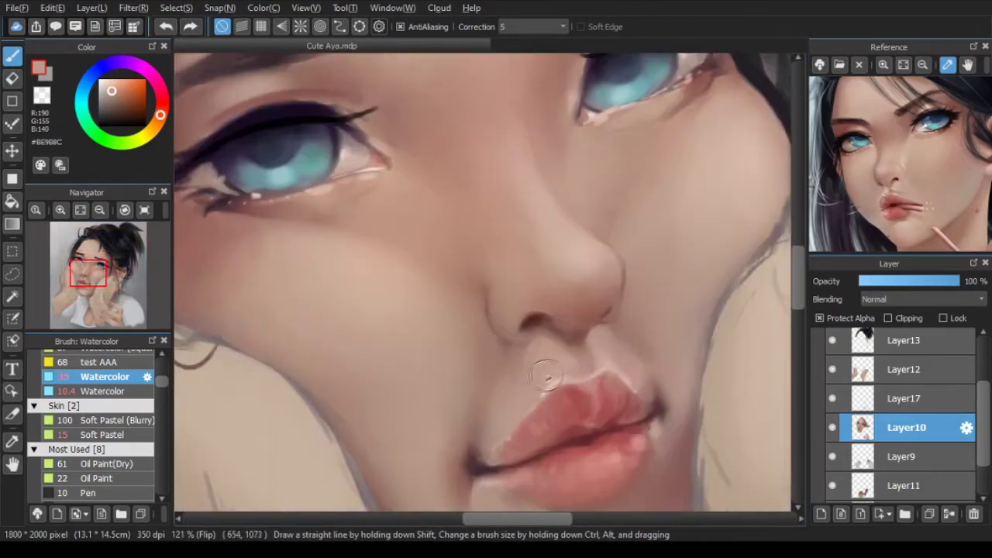
{"action": "scroll", "coordinate": [550, 341], "scroll_direction": "down", "scroll_amount": 4}
{"action": "scroll", "coordinate": [542, 325], "scroll_direction": "up", "scroll_amount": 3}
{"action": "scroll", "coordinate": [454, 336], "scroll_direction": "up", "scroll_amount": 1}
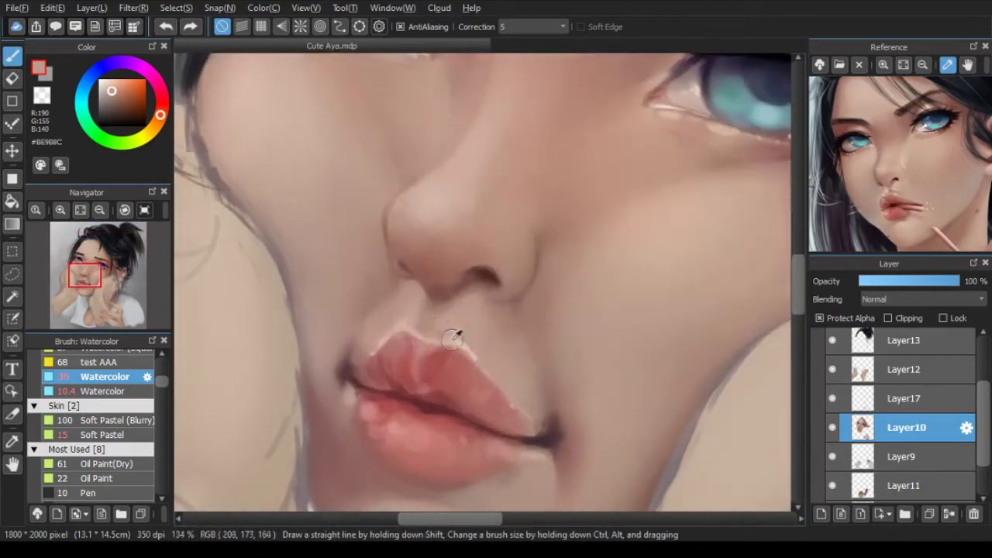
{"action": "left_click", "coordinate": [487, 302], "text": "alt"}
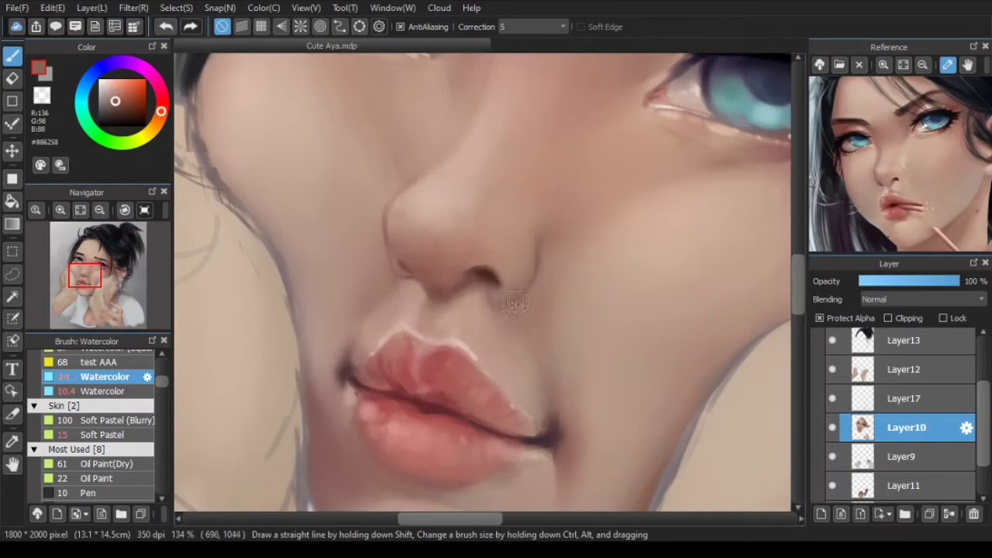
{"action": "scroll", "coordinate": [534, 290], "scroll_direction": "down", "scroll_amount": 2}
{"action": "scroll", "coordinate": [542, 286], "scroll_direction": "down", "scroll_amount": 2}
{"action": "key", "text": "Down"}
{"action": "scroll", "coordinate": [475, 310], "scroll_direction": "up", "scroll_amount": 4}
{"action": "left_click", "coordinate": [485, 307], "text": "alt"}
{"action": "key", "text": "["}
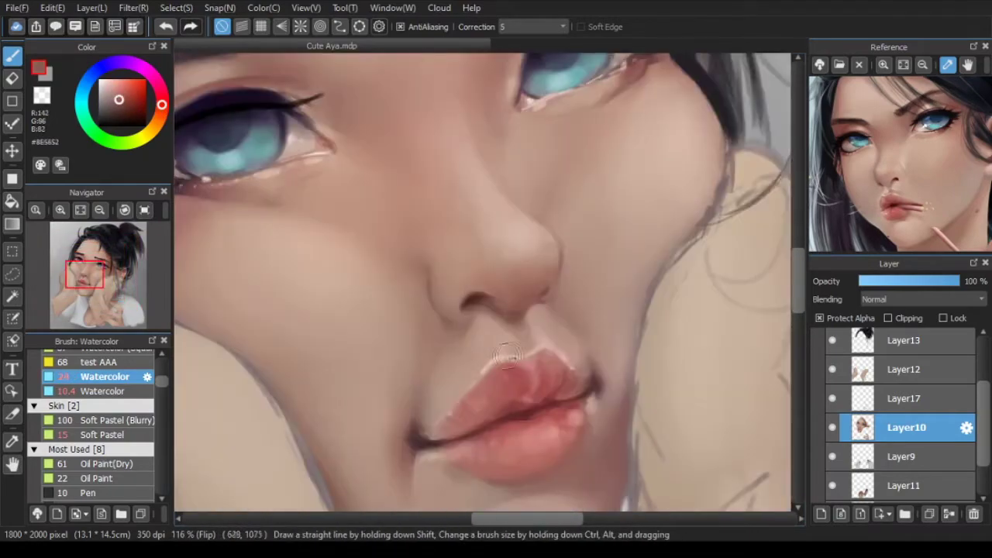
Step: Check the face's proportions across the whole portrait in normal and mirrored view
{"action": "scroll", "coordinate": [552, 304], "scroll_direction": "down", "scroll_amount": 6}
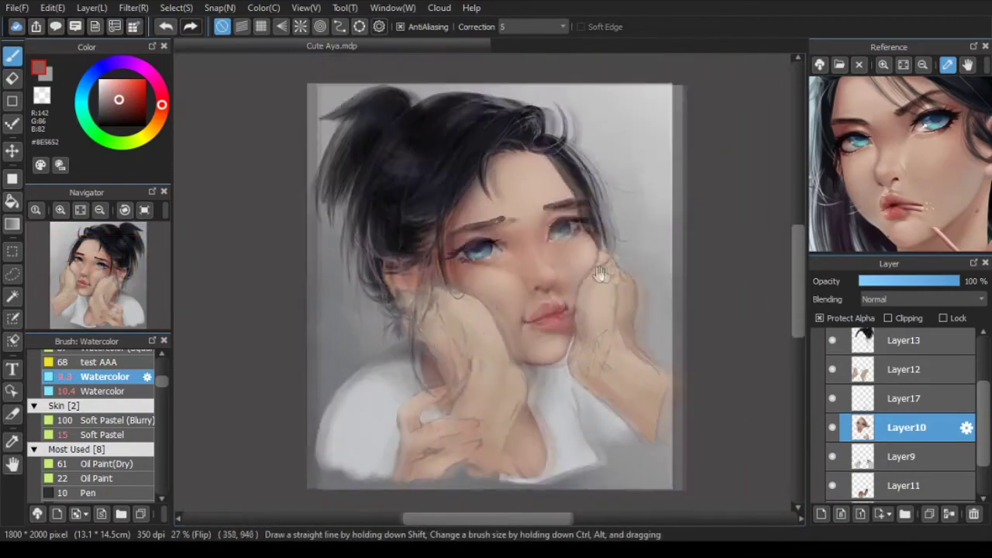
{"action": "key", "text": "h"}
{"action": "key", "text": "h"}
{"action": "key", "text": "h"}
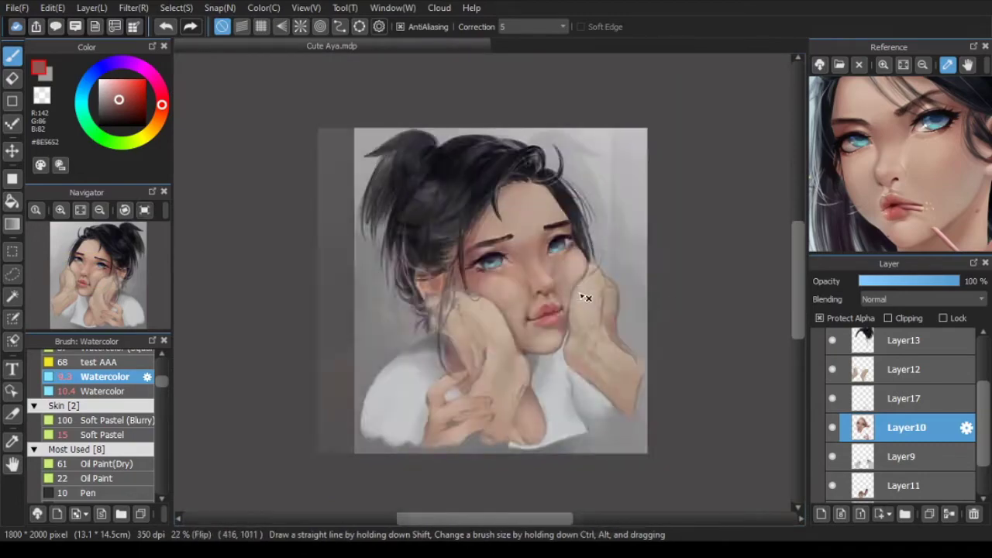
{"action": "scroll", "coordinate": [587, 287], "scroll_direction": "up", "scroll_amount": 4}
{"action": "scroll", "coordinate": [434, 334], "scroll_direction": "down", "scroll_amount": 1}
{"action": "key", "text": "h"}
{"action": "scroll", "coordinate": [484, 302], "scroll_direction": "up", "scroll_amount": 2}
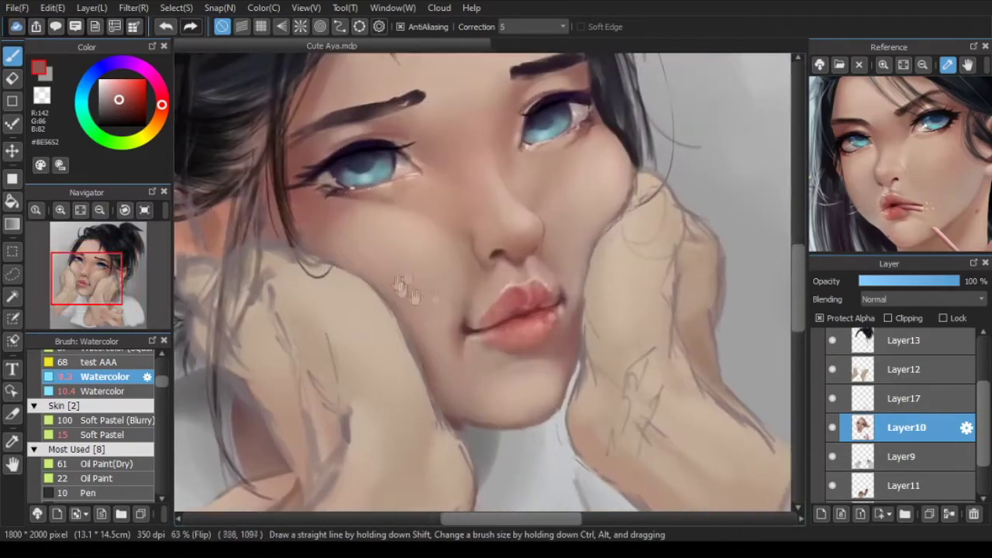
Step: Refine the shape of the lips and the far mouth corner with the Smudge brush, checking them in mirrored view
{"action": "key", "text": "s"}
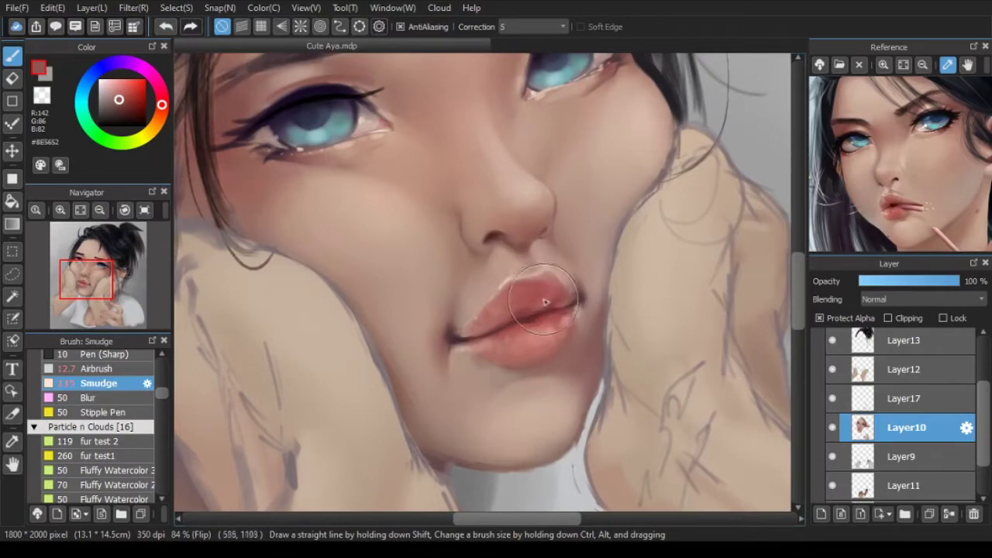
{"action": "scroll", "coordinate": [586, 289], "scroll_direction": "down", "scroll_amount": 3}
{"action": "scroll", "coordinate": [596, 310], "scroll_direction": "up", "scroll_amount": 3}
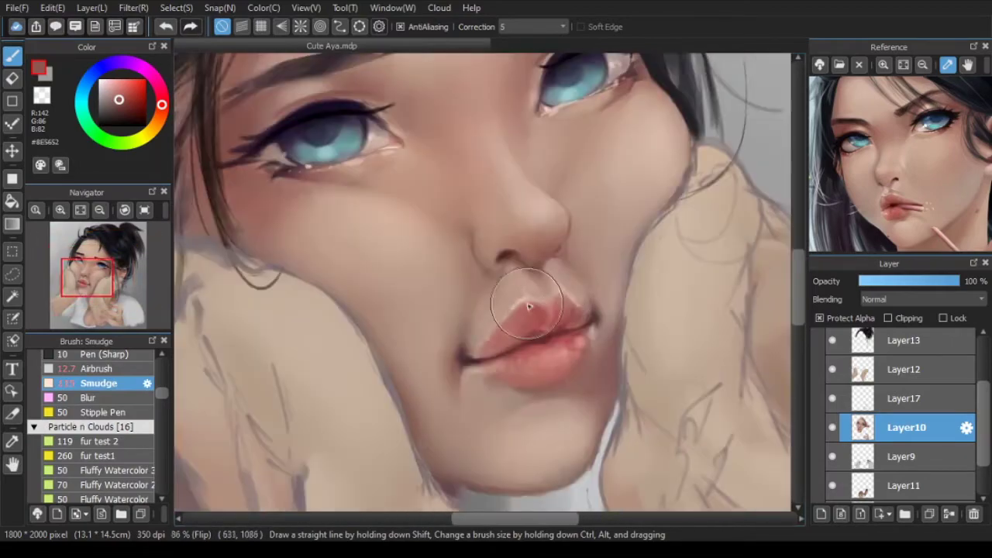
{"action": "scroll", "coordinate": [558, 290], "scroll_direction": "down", "scroll_amount": 2}
{"action": "key", "text": "h"}
{"action": "scroll", "coordinate": [395, 335], "scroll_direction": "up", "scroll_amount": 4}
{"action": "scroll", "coordinate": [417, 287], "scroll_direction": "down", "scroll_amount": 4}
{"action": "key", "text": "h"}
{"action": "scroll", "coordinate": [465, 302], "scroll_direction": "up", "scroll_amount": 6}
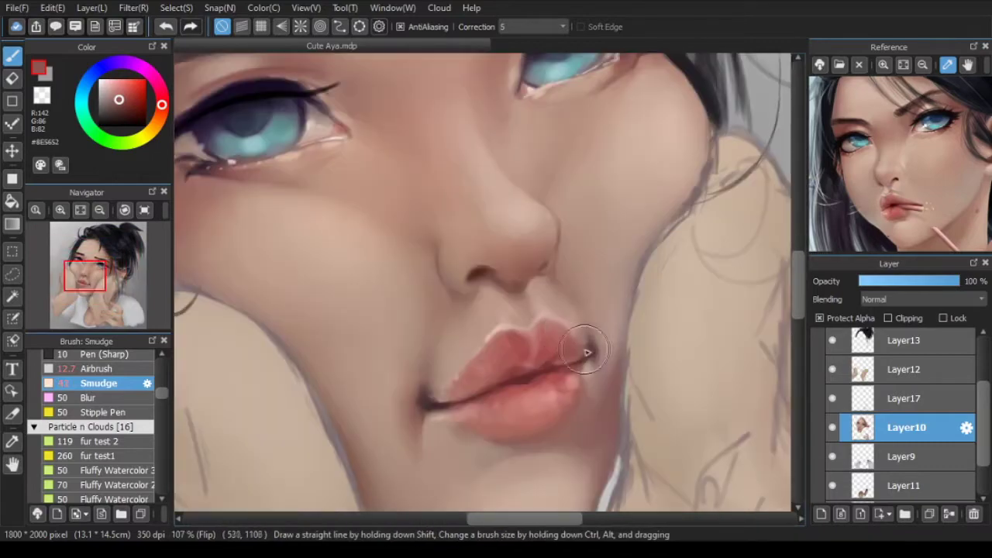
{"action": "scroll", "coordinate": [116, 387], "scroll_direction": "up", "scroll_amount": 4}
Step: Retouch the far mouth corner with Watercolor in sampled tone #AA6C69, undoing one stroke
{"action": "left_click", "coordinate": [137, 387]}
{"action": "scroll", "coordinate": [587, 327], "scroll_direction": "up", "scroll_amount": 3}
{"action": "mouse_move", "coordinate": [590, 358]}
{"action": "left_mouse_down"}
{"action": "mouse_move", "coordinate": [575, 341]}
{"action": "mouse_move", "coordinate": [576, 299]}
{"action": "left_mouse_up"}
{"action": "left_click", "coordinate": [578, 353], "text": "alt"}
{"action": "key", "text": "ctrl+z"}
{"action": "scroll", "coordinate": [543, 364], "scroll_direction": "down", "scroll_amount": 4}
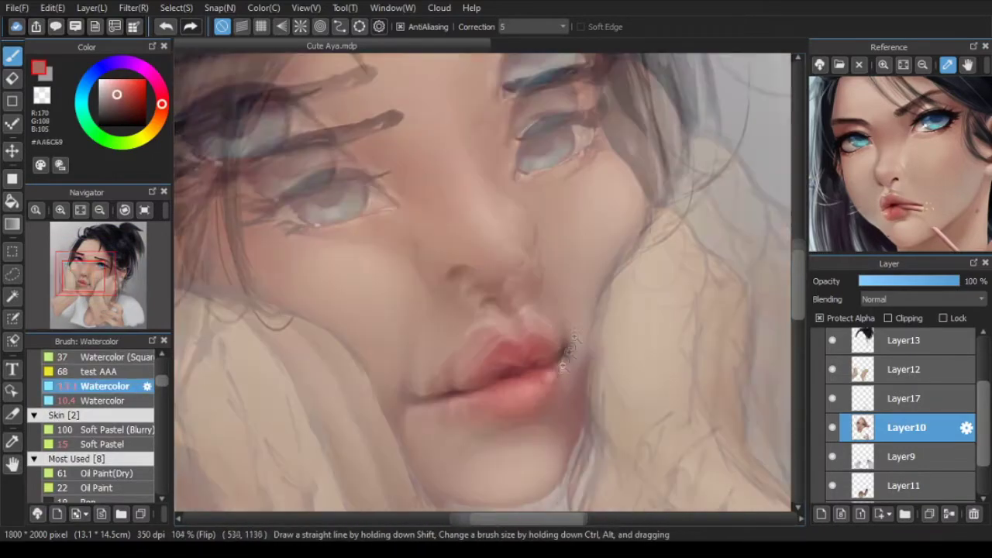
Step: Dab small Watercolor highlights in light pink #FFC3C1 on the lower lip and blend around them with sampled red #A44D4B
{"action": "left_click", "coordinate": [490, 374], "text": "alt"}
{"action": "scroll", "coordinate": [489, 373], "scroll_direction": "up", "scroll_amount": 3}
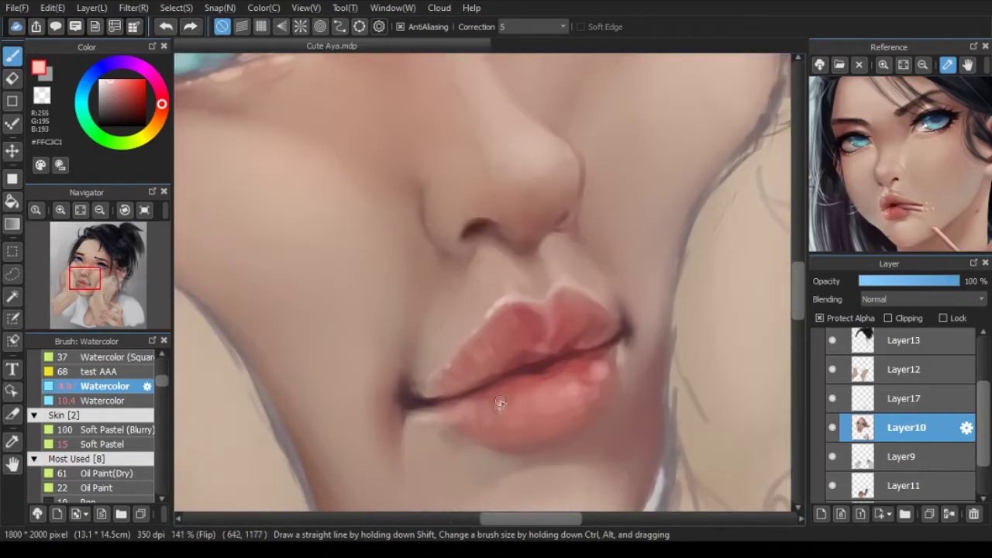
{"action": "left_click", "coordinate": [599, 364], "text": "alt"}
{"action": "left_click_drag", "start_coordinate": [597, 373], "coordinate": [603, 381]}
{"action": "scroll", "coordinate": [580, 310], "scroll_direction": "down", "scroll_amount": 3}
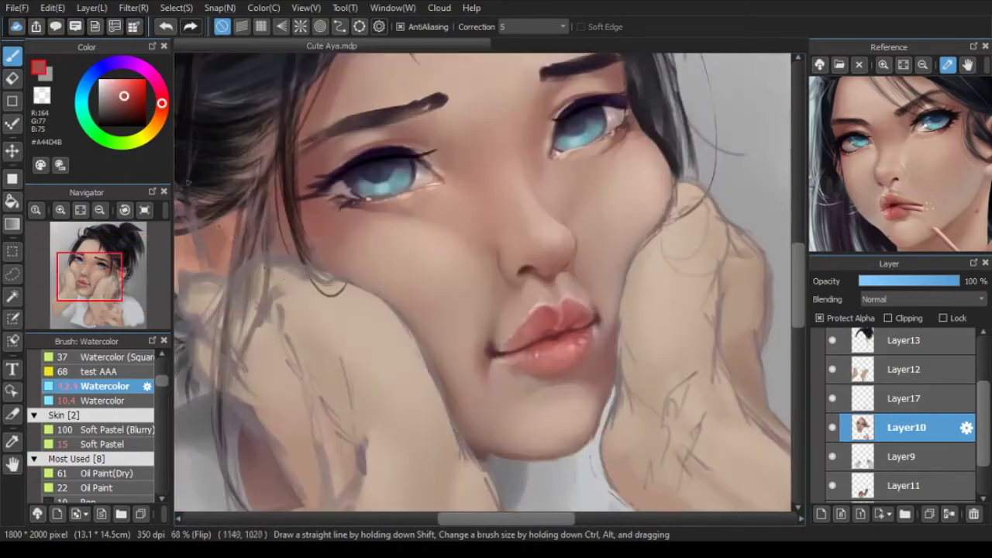
Step: Paint small shine spots in pale pink #FFC5C5 on the near side of the lower lip with a fine Watercolor brush
{"action": "scroll", "coordinate": [593, 337], "scroll_direction": "up", "scroll_amount": 2}
{"action": "left_click", "coordinate": [517, 370], "text": "alt"}
{"action": "left_click_drag", "start_coordinate": [504, 353], "coordinate": [516, 347]}
{"action": "left_click", "coordinate": [111, 93]}
{"action": "left_click", "coordinate": [509, 360], "text": "alt"}
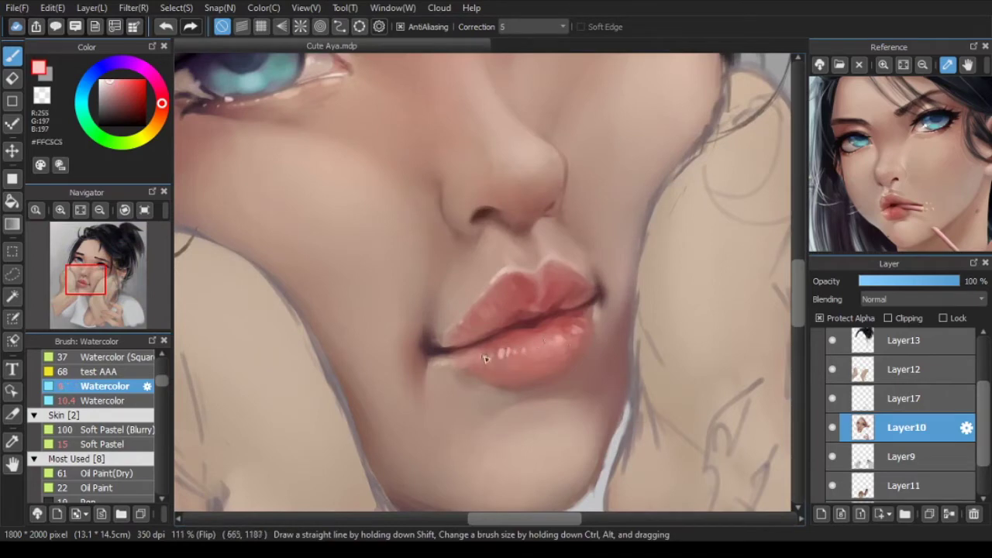
Step: Shade around the lower lip highlights with #A64F4D and darken the line between the lips with #401828
{"action": "left_click", "coordinate": [487, 338], "text": "alt"}
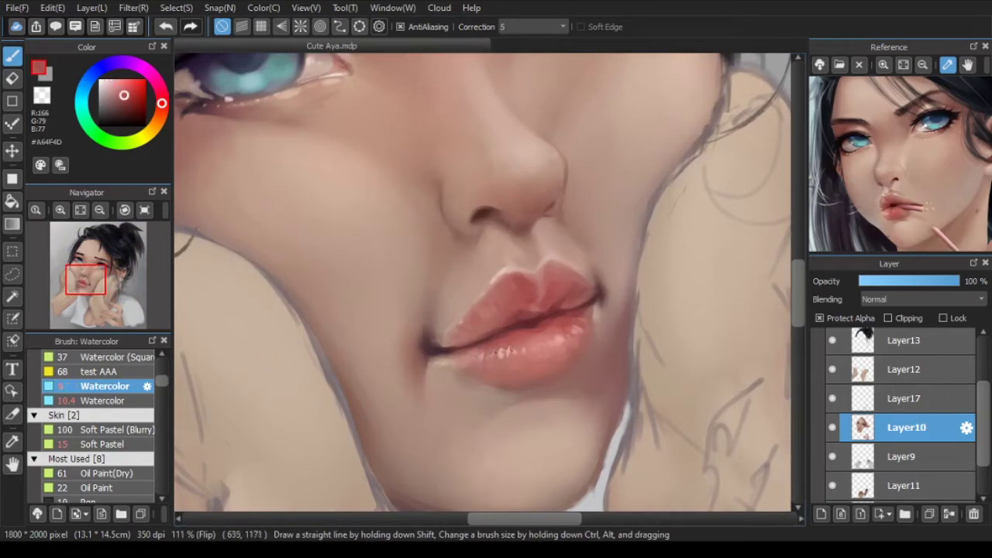
{"action": "left_click", "coordinate": [463, 346], "text": "alt"}
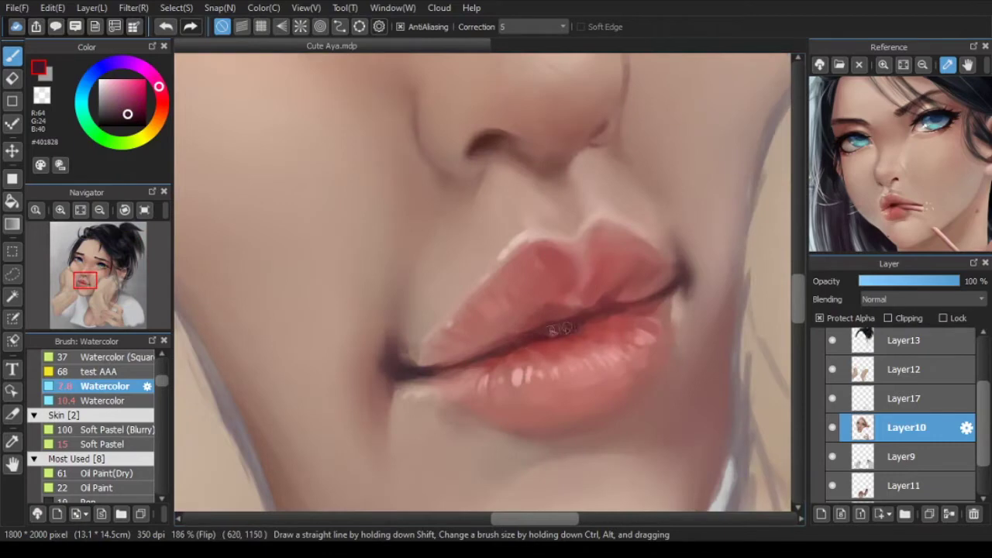
{"action": "left_click_drag", "start_coordinate": [557, 330], "coordinate": [523, 345]}
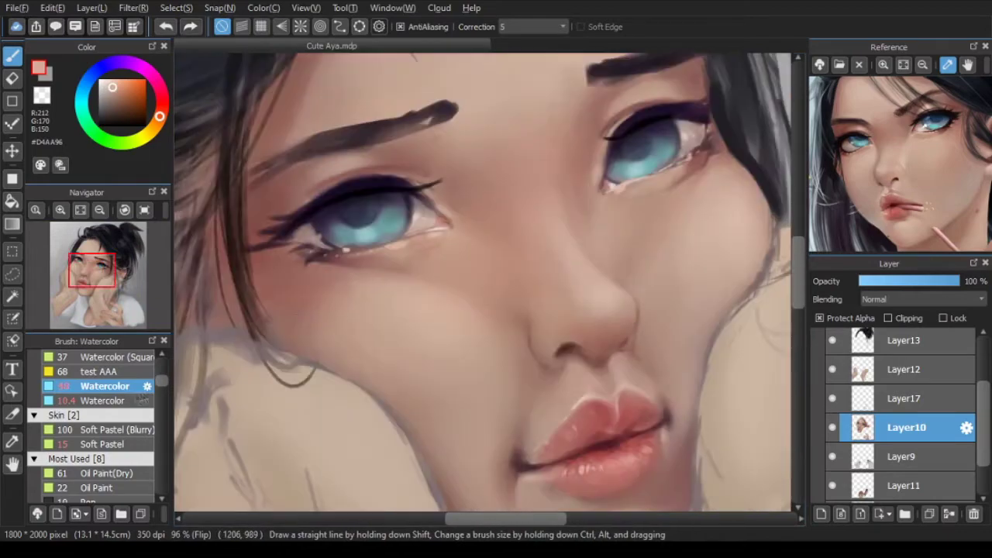
Step: Shade the far nostril and nose edge with Soft Pastel in #8B5A51 and #764C44, and soften the nose's outer contour with Smudge
{"action": "left_click", "coordinate": [103, 444]}
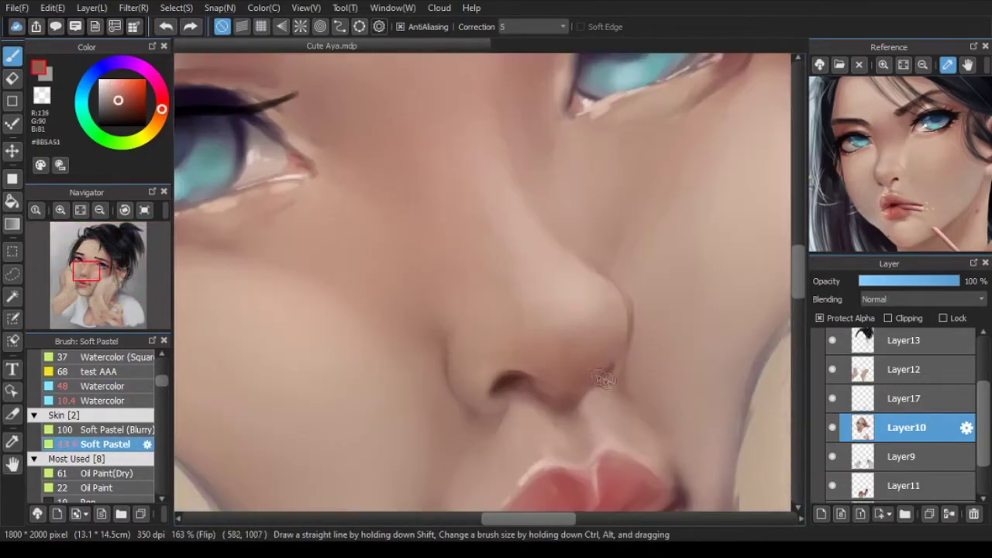
{"action": "left_click_drag", "start_coordinate": [604, 378], "coordinate": [610, 371]}
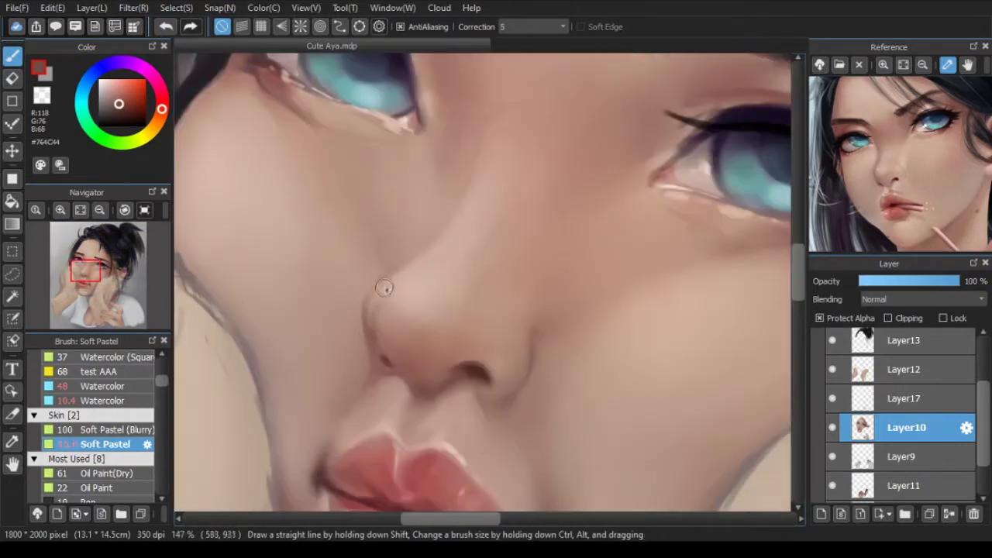
{"action": "scroll", "coordinate": [120, 434], "scroll_direction": "down", "scroll_amount": 3}
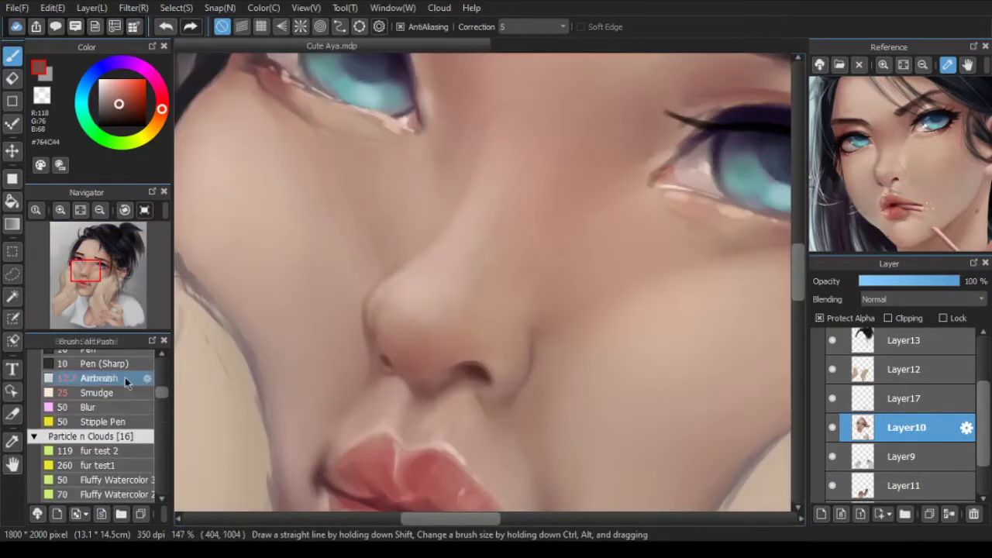
{"action": "left_click", "coordinate": [118, 393]}
{"action": "mouse_move", "coordinate": [354, 309]}
{"action": "left_mouse_down"}
{"action": "mouse_move", "coordinate": [392, 267]}
{"action": "mouse_move", "coordinate": [380, 281]}
{"action": "mouse_move", "coordinate": [406, 270]}
{"action": "left_mouse_up"}
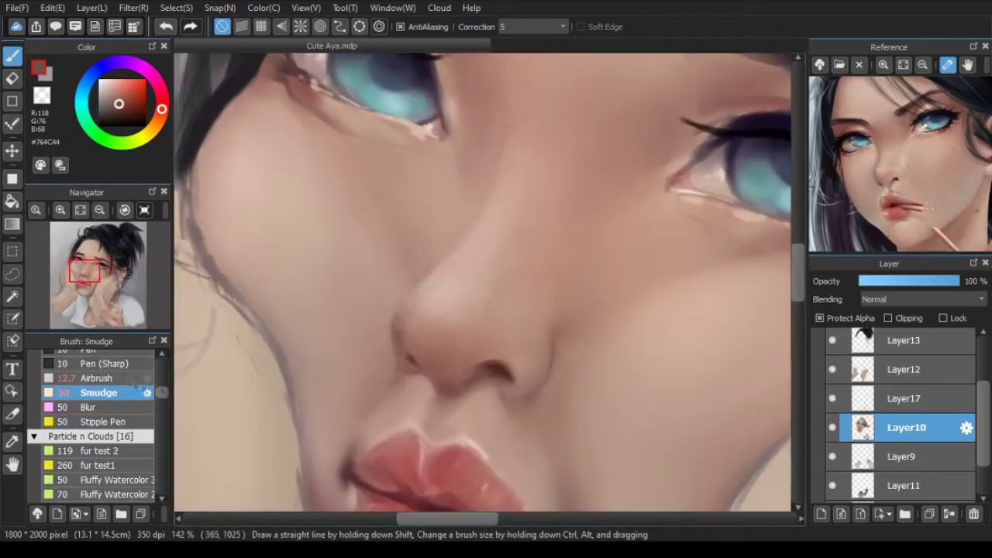
Step: Define the far nostril with a small Watercolor brush in dark brown #47251F, undoing two strokes, and sample skin tone #AB7D6F
{"action": "scroll", "coordinate": [132, 395], "scroll_direction": "down", "scroll_amount": 5}
{"action": "left_click", "coordinate": [130, 390]}
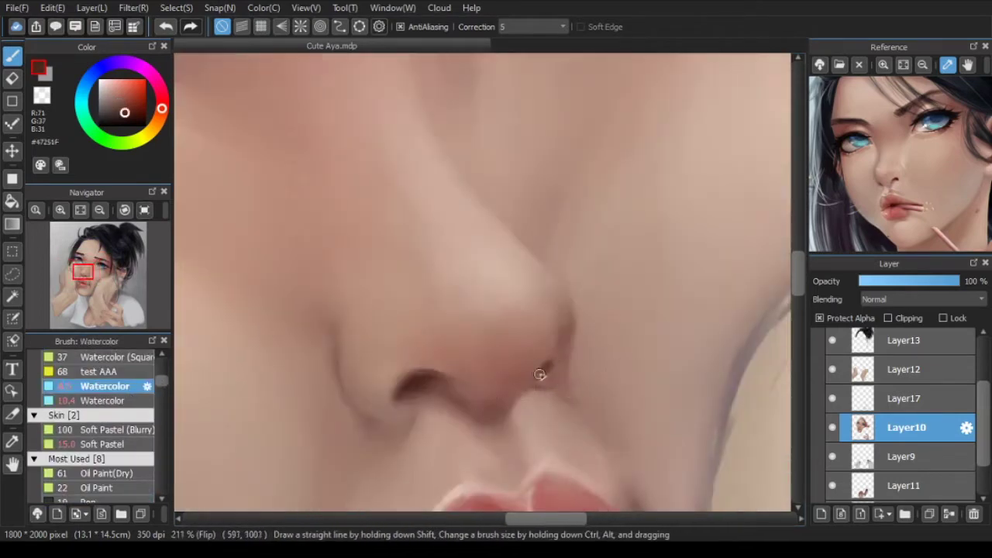
{"action": "mouse_move", "coordinate": [555, 340]}
{"action": "left_mouse_down"}
{"action": "mouse_move", "coordinate": [535, 391]}
{"action": "mouse_move", "coordinate": [545, 368]}
{"action": "left_mouse_up"}
{"action": "left_click", "coordinate": [547, 364], "text": "alt"}
{"action": "key", "text": "ctrl+z"}
{"action": "key", "text": "ctrl+z"}
{"action": "left_click", "coordinate": [559, 310], "text": "alt"}
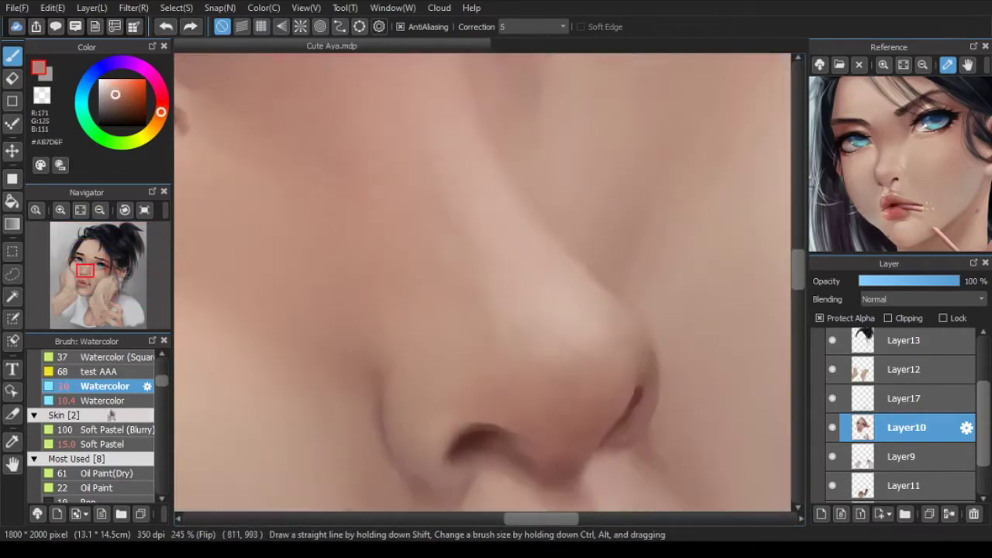
Step: Blend the nose tip and side with Soft Pastel in sampled skin tones including #C8A998, undoing one stroke
{"action": "left_click", "coordinate": [104, 444]}
{"action": "left_click", "coordinate": [559, 338], "text": "alt"}
{"action": "left_click", "coordinate": [586, 343], "text": "alt"}
{"action": "left_click", "coordinate": [561, 383], "text": "alt"}
{"action": "left_click", "coordinate": [571, 334], "text": "alt"}
{"action": "scroll", "coordinate": [598, 358], "scroll_direction": "down", "scroll_amount": 5}
{"action": "left_click", "coordinate": [609, 355], "text": "alt"}
{"action": "left_click", "coordinate": [623, 374], "text": "alt"}
{"action": "key", "text": "ctrl+z"}
{"action": "left_click", "coordinate": [603, 332], "text": "alt"}
{"action": "scroll", "coordinate": [611, 349], "scroll_direction": "down", "scroll_amount": 3}
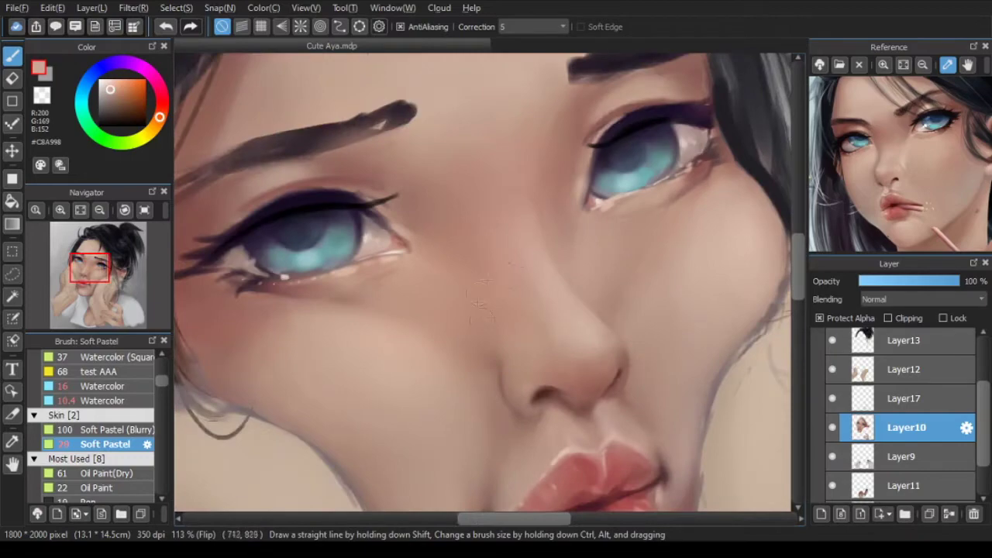
Step: Blend the skin beside the nose bridge on Layer10 with the Soft Pastel brush
{"action": "scroll", "coordinate": [502, 248], "scroll_direction": "down", "scroll_amount": 5}
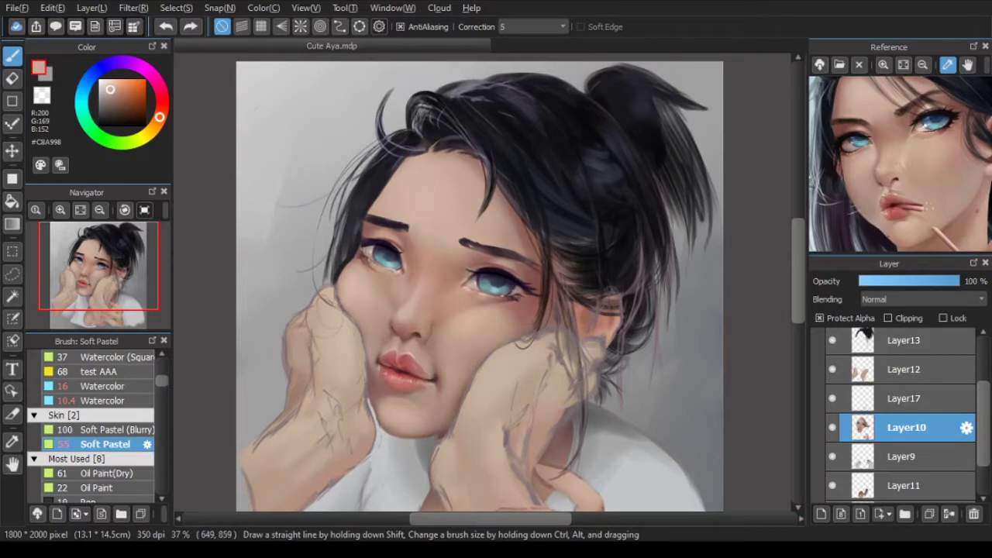
{"action": "scroll", "coordinate": [428, 285], "scroll_direction": "up", "scroll_amount": 4}
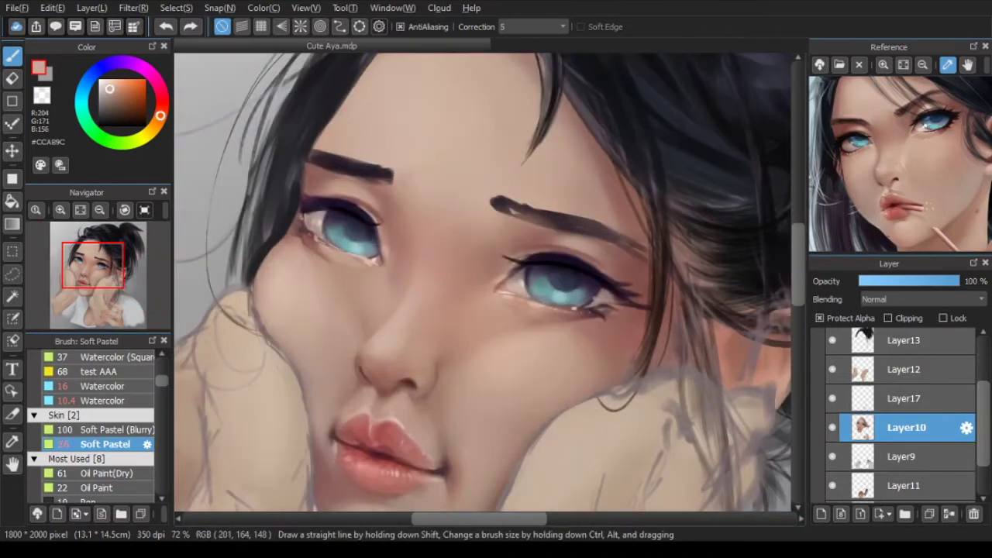
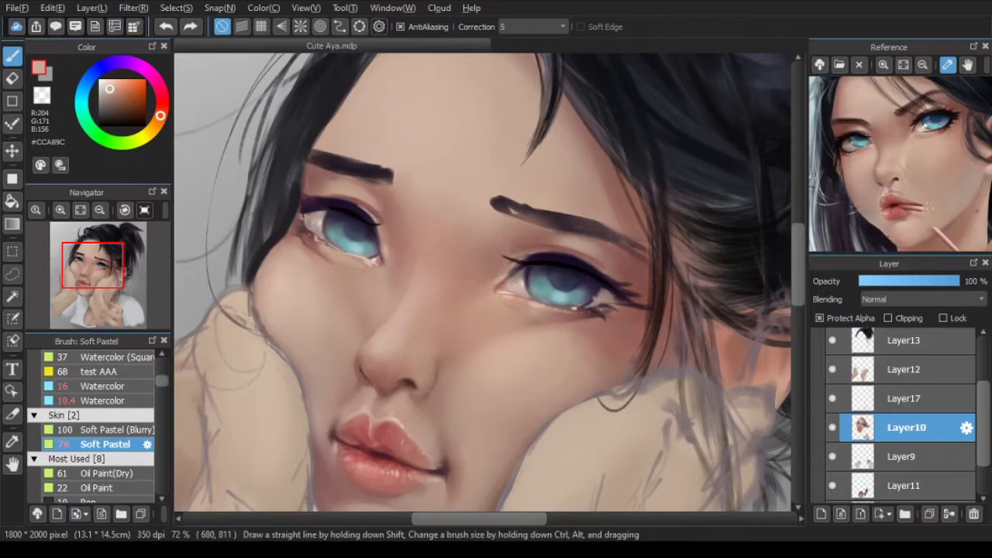
{"action": "mouse_move", "coordinate": [443, 314]}
{"action": "left_mouse_down"}
{"action": "mouse_move", "coordinate": [488, 308]}
{"action": "mouse_move", "coordinate": [443, 321]}
{"action": "left_mouse_up"}
Step: Blend the skin between the eyebrows with the Watercolor brush, using light skin tones sampled from the face
{"action": "left_click", "coordinate": [129, 401]}
{"action": "left_click", "coordinate": [473, 271], "text": "alt"}
{"action": "scroll", "coordinate": [445, 318], "scroll_direction": "down", "scroll_amount": 5}
{"action": "key", "text": "Down"}
{"action": "scroll", "coordinate": [470, 243], "scroll_direction": "up", "scroll_amount": 4}
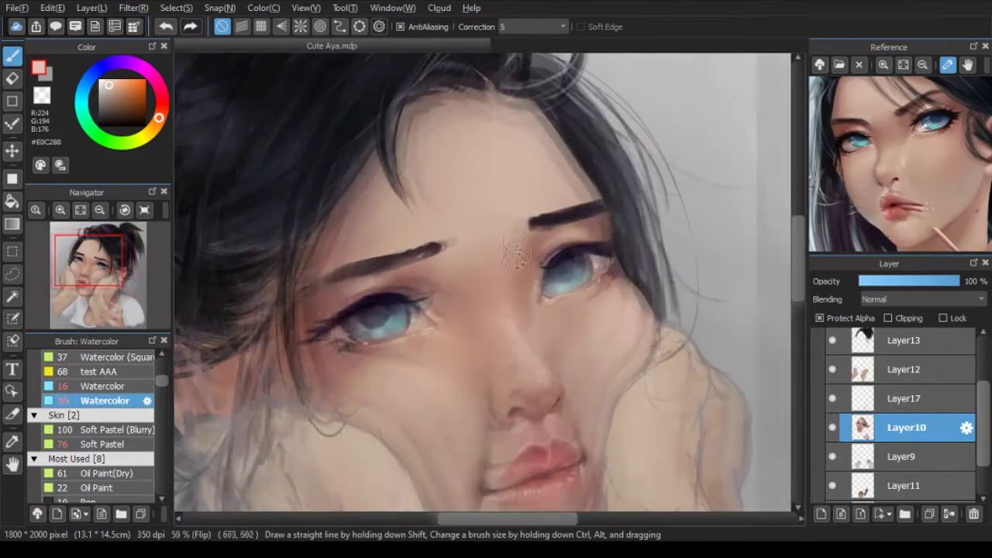
{"action": "left_click_drag", "start_coordinate": [512, 237], "coordinate": [490, 220]}
{"action": "left_click", "coordinate": [426, 246], "text": "alt"}
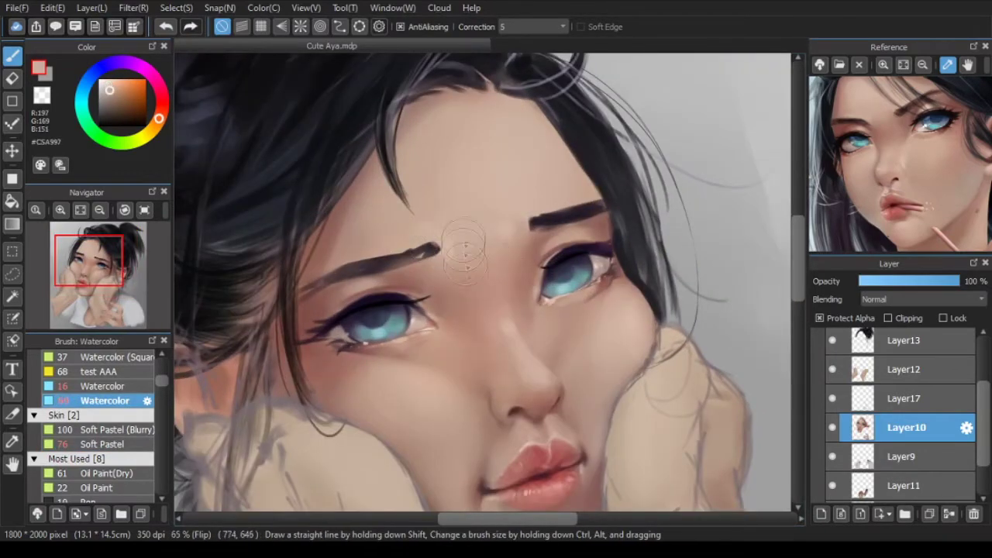
{"action": "scroll", "coordinate": [481, 252], "scroll_direction": "down", "scroll_amount": 3}
{"action": "scroll", "coordinate": [469, 237], "scroll_direction": "up", "scroll_amount": 4}
{"action": "scroll", "coordinate": [455, 226], "scroll_direction": "down", "scroll_amount": 2}
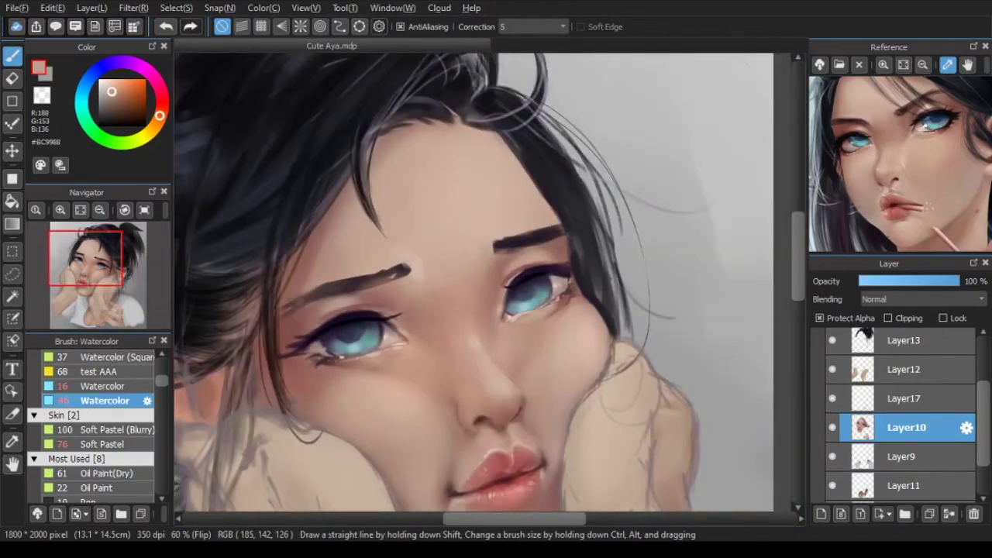
Step: Try shading the nose bridge with sampled skin tones and undo the strokes
{"action": "scroll", "coordinate": [455, 232], "scroll_direction": "down", "scroll_amount": 2}
{"action": "scroll", "coordinate": [478, 316], "scroll_direction": "up", "scroll_amount": 1}
{"action": "left_click", "coordinate": [478, 316], "text": "alt"}
{"action": "key", "text": "ctrl+z"}
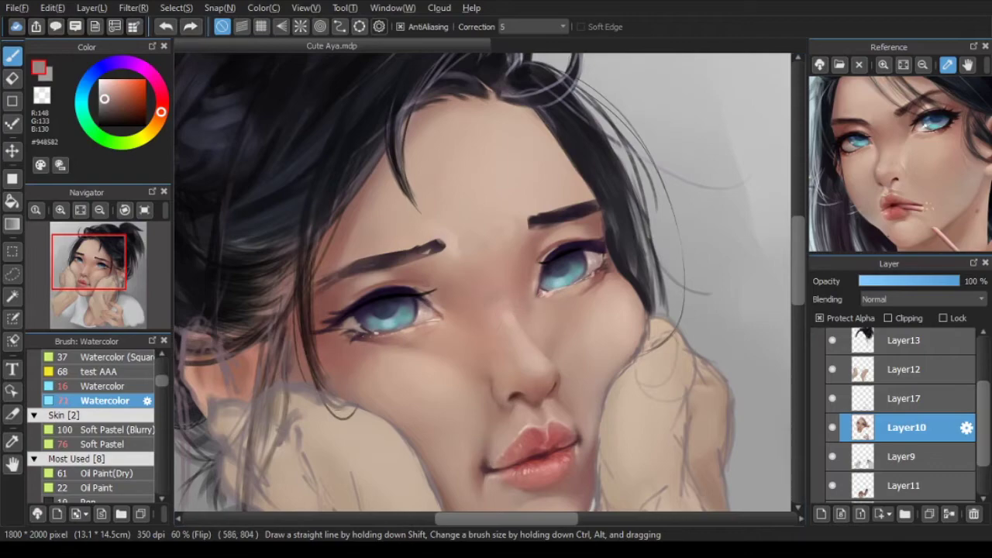
{"action": "scroll", "coordinate": [538, 307], "scroll_direction": "up", "scroll_amount": 1}
{"action": "mouse_move", "coordinate": [517, 297]}
{"action": "left_mouse_down"}
{"action": "mouse_move", "coordinate": [479, 318]}
{"action": "mouse_move", "coordinate": [513, 298]}
{"action": "left_mouse_up"}
{"action": "key", "text": "ctrl+z"}
Step: Shade the skin between the eyes with an enlarged Watercolor brush in sampled reddish-brown skin tones
{"action": "left_click", "coordinate": [494, 316], "text": "alt"}
{"action": "left_click", "coordinate": [495, 285], "text": "alt"}
{"action": "key", "text": "bracketright"}
{"action": "key", "text": "bracketright"}
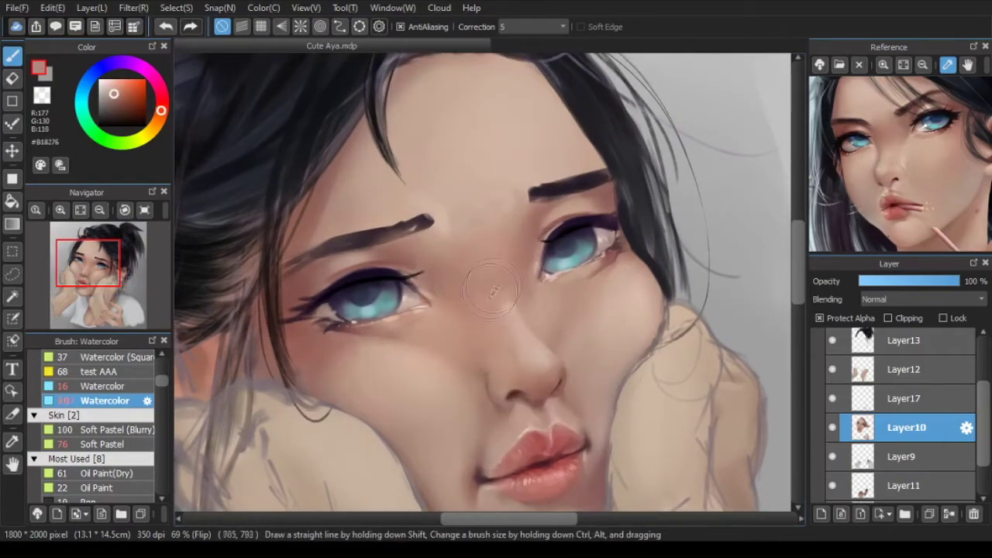
{"action": "left_click", "coordinate": [479, 259], "text": "alt"}
Step: Mirror the canvas view back and forth to check the whole portrait's balance
{"action": "scroll", "coordinate": [479, 259], "scroll_direction": "down", "scroll_amount": 4}
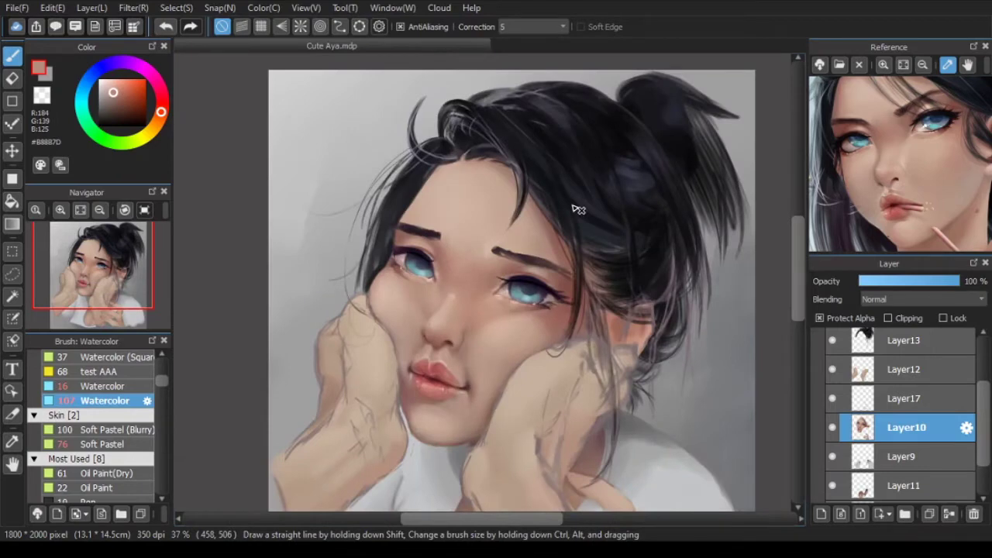
{"action": "key", "text": "h"}
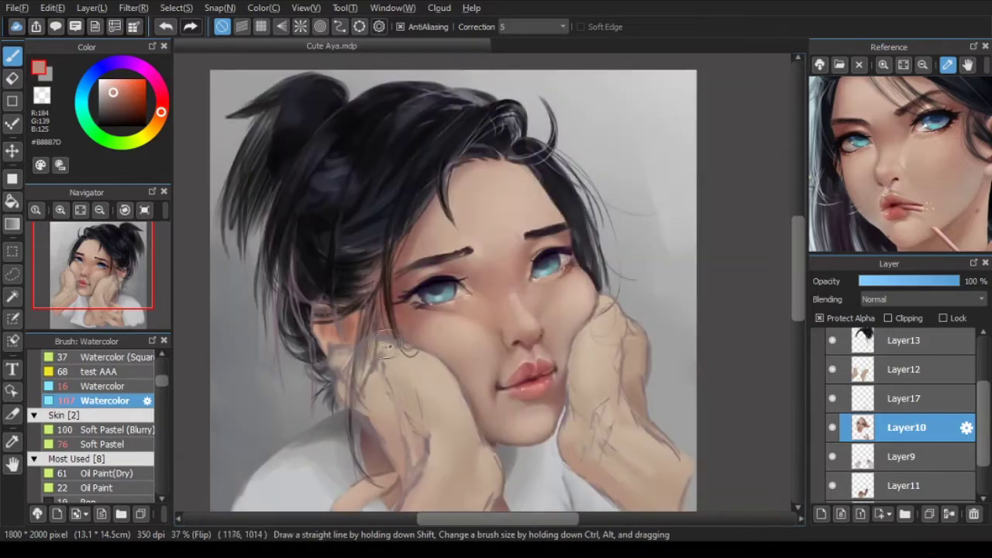
{"action": "key", "text": "h"}
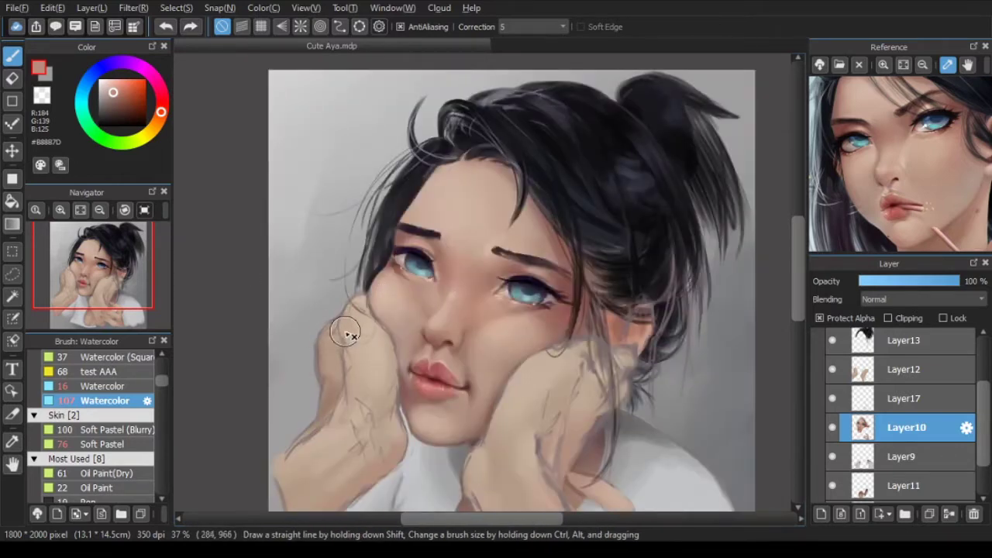
{"action": "scroll", "coordinate": [443, 340], "scroll_direction": "down", "scroll_amount": 4}
{"action": "key", "text": "h"}
{"action": "scroll", "coordinate": [452, 324], "scroll_direction": "up", "scroll_amount": 2}
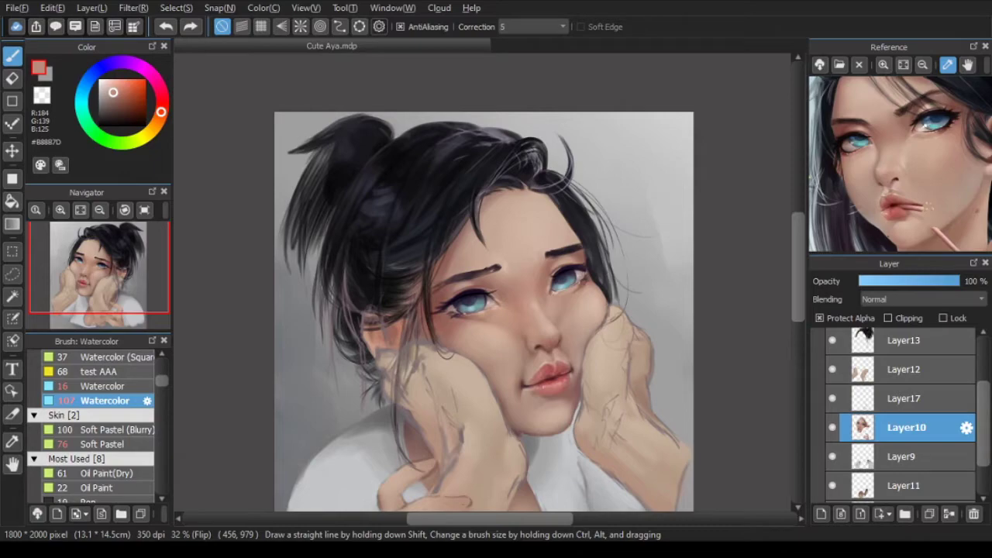
Step: Refine the nose bridge shading with the Watercolor brush in a sampled rosy skin tone (#C4998B)
{"action": "scroll", "coordinate": [570, 295], "scroll_direction": "up", "scroll_amount": 3}
{"action": "left_click", "coordinate": [479, 309], "text": "alt"}
{"action": "scroll", "coordinate": [488, 329], "scroll_direction": "down", "scroll_amount": 4}
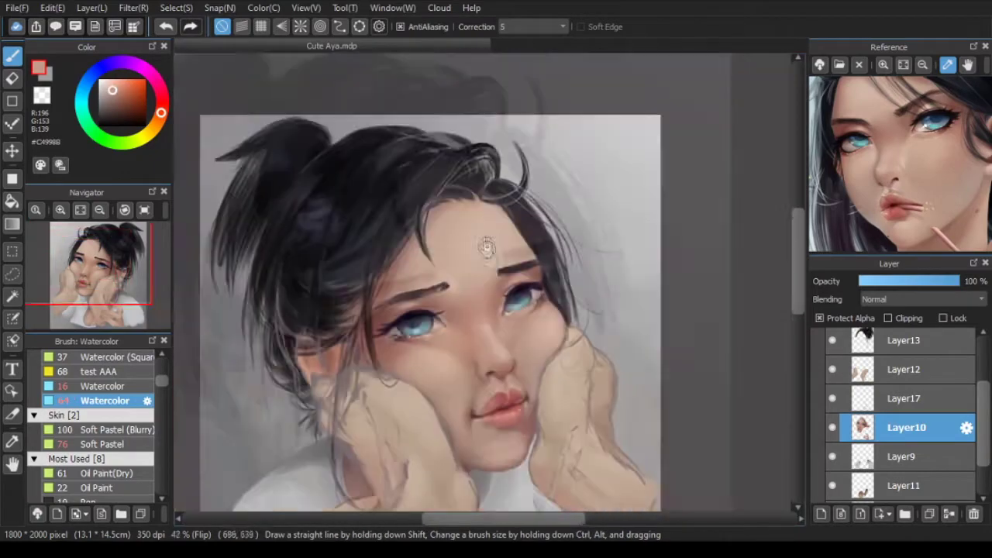
{"action": "left_click_drag", "start_coordinate": [487, 248], "coordinate": [486, 194]}
{"action": "scroll", "coordinate": [473, 256], "scroll_direction": "up", "scroll_amount": 3}
Step: Smooth the skin beneath the far eye with the Soft Pastel brush, using light skin tones sampled there
{"action": "left_click", "coordinate": [105, 444]}
{"action": "left_click", "coordinate": [548, 263], "text": "alt"}
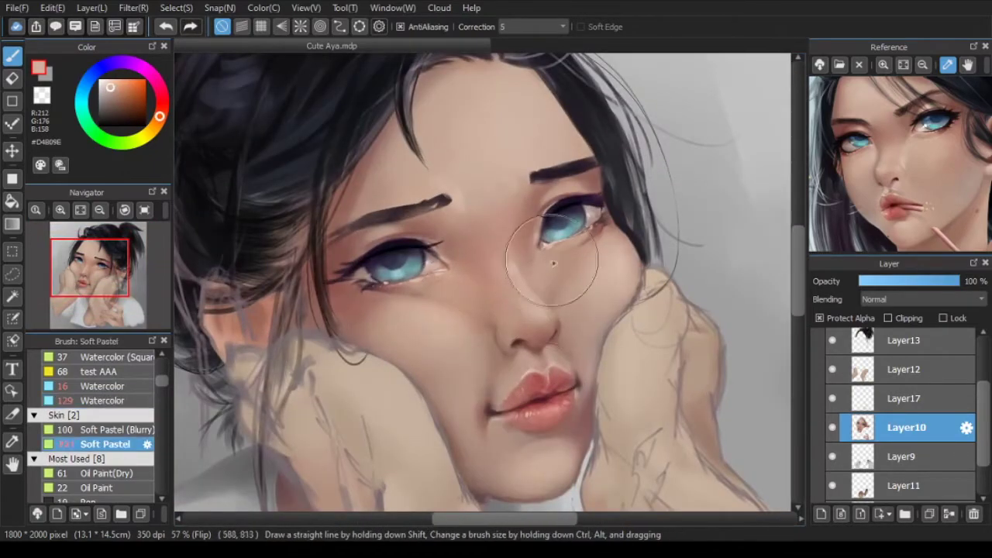
{"action": "scroll", "coordinate": [432, 271], "scroll_direction": "up", "scroll_amount": 4}
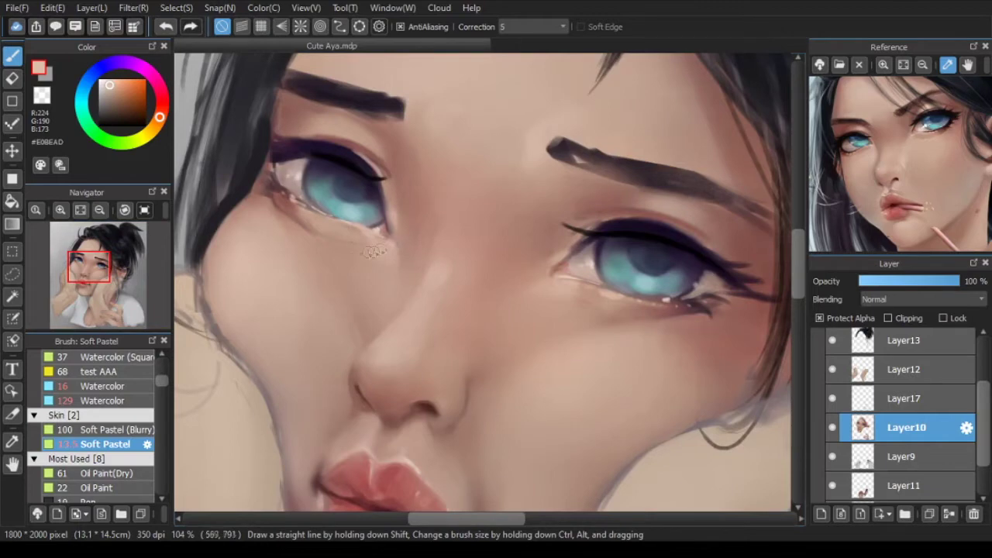
{"action": "left_click", "coordinate": [338, 233], "text": "alt"}
{"action": "scroll", "coordinate": [572, 276], "scroll_direction": "up", "scroll_amount": 1}
{"action": "scroll", "coordinate": [606, 287], "scroll_direction": "down", "scroll_amount": 2}
{"action": "key", "text": "Down"}
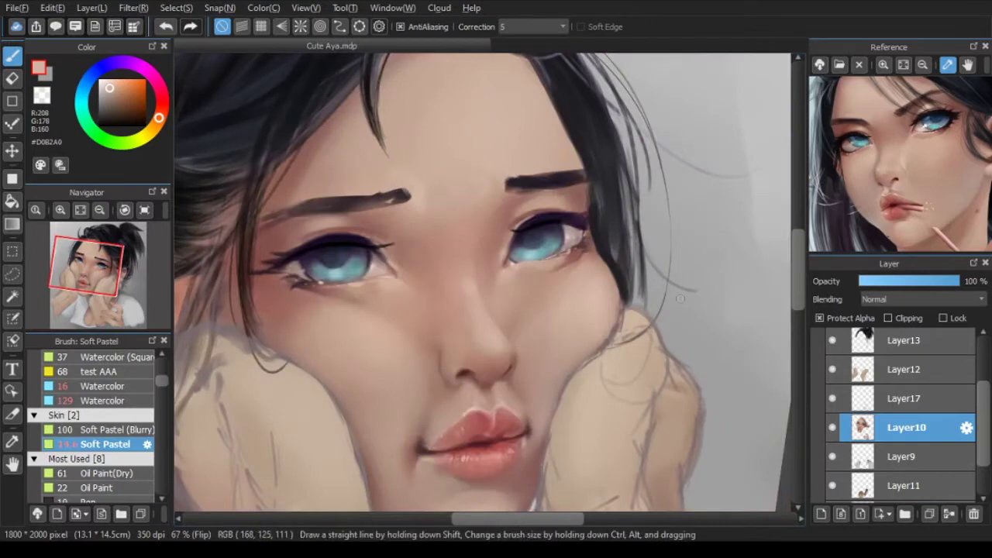
Step: Refine the corners of the eyes with a smaller Airbrush in sampled eyelid tones
{"action": "scroll", "coordinate": [129, 403], "scroll_direction": "down", "scroll_amount": 3}
{"action": "left_click", "coordinate": [104, 378]}
{"action": "scroll", "coordinate": [330, 284], "scroll_direction": "up", "scroll_amount": 2}
{"action": "mouse_move", "coordinate": [380, 283]}
{"action": "left_mouse_down"}
{"action": "mouse_move", "coordinate": [306, 282]}
{"action": "mouse_move", "coordinate": [414, 270]}
{"action": "left_mouse_up"}
{"action": "left_click", "coordinate": [288, 281], "text": "alt"}
{"action": "key", "text": "bracketleft"}
{"action": "key", "text": "bracketleft"}
{"action": "left_click_drag", "start_coordinate": [589, 256], "coordinate": [418, 262]}
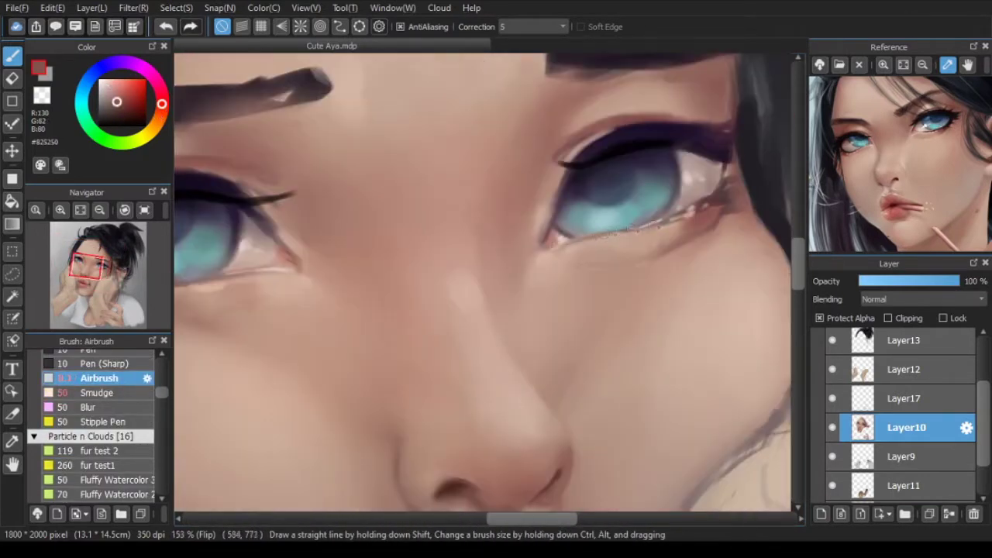
Step: Define the far eye's lower lid and outer corner with a fine Airbrush in sampled reddish-brown tones
{"action": "scroll", "coordinate": [589, 237], "scroll_direction": "up", "scroll_amount": 2}
{"action": "left_click", "coordinate": [683, 216], "text": "alt"}
{"action": "left_click", "coordinate": [686, 218], "text": "alt"}
{"action": "left_click", "coordinate": [711, 201], "text": "alt"}
{"action": "left_click", "coordinate": [711, 203], "text": "alt"}
{"action": "key", "text": "bracketleft"}
{"action": "key", "text": "bracketleft"}
{"action": "key", "text": "bracketleft"}
{"action": "key", "text": "bracketleft"}
{"action": "mouse_move", "coordinate": [711, 202]}
{"action": "left_mouse_down"}
{"action": "mouse_move", "coordinate": [696, 218]}
{"action": "mouse_move", "coordinate": [708, 193]}
{"action": "left_mouse_up"}
Step: Shade the eye white at the far eye's outer corner with the fine Airbrush in dark reddish brown
{"action": "scroll", "coordinate": [699, 203], "scroll_direction": "down", "scroll_amount": 5}
{"action": "scroll", "coordinate": [701, 196], "scroll_direction": "up", "scroll_amount": 6}
{"action": "left_click_drag", "start_coordinate": [652, 172], "coordinate": [672, 208]}
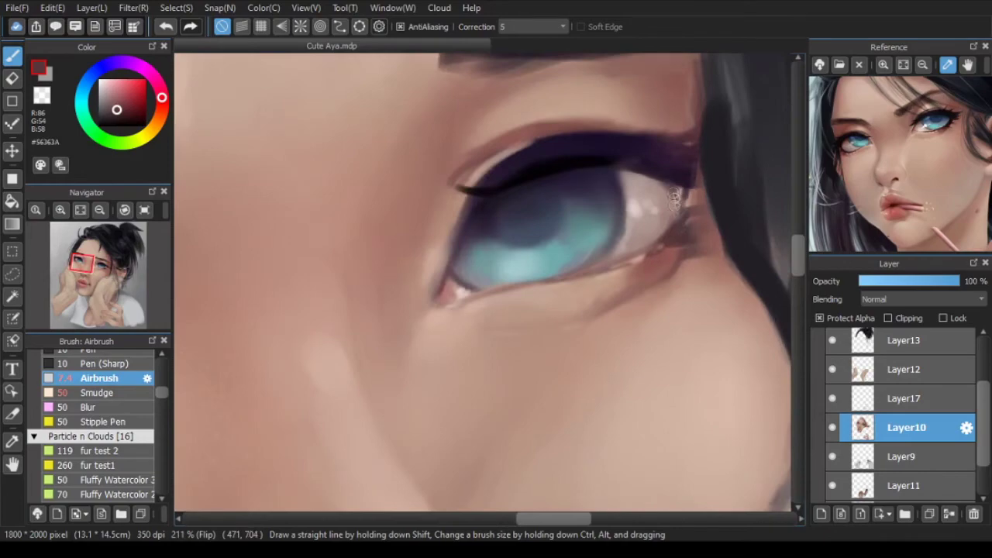
Step: Darken the outer lashes of the near eye with the Airbrush in a sampled near-black purple (#14091A)
{"action": "scroll", "coordinate": [675, 217], "scroll_direction": "down", "scroll_amount": 3}
{"action": "scroll", "coordinate": [389, 258], "scroll_direction": "up", "scroll_amount": 3}
{"action": "left_click", "coordinate": [390, 259], "text": "alt"}
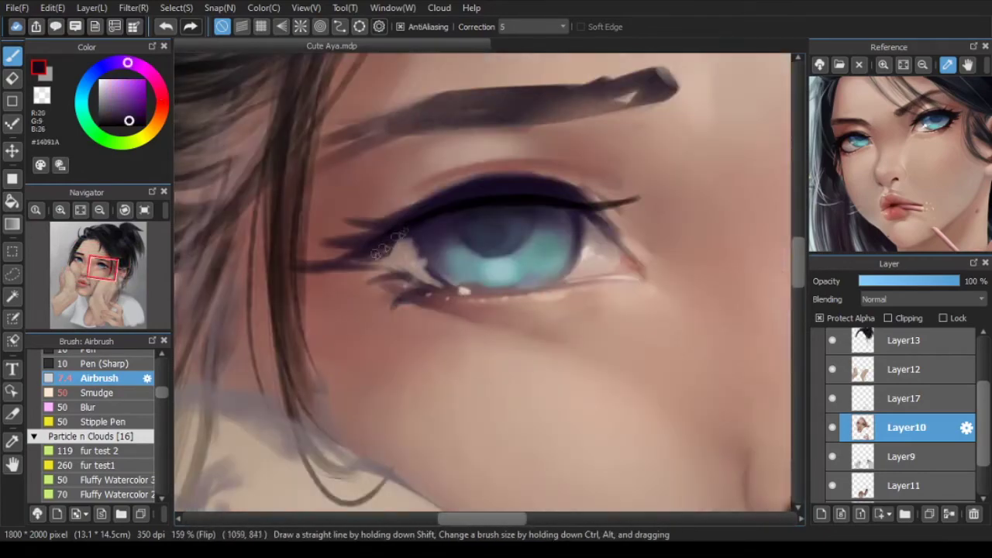
{"action": "scroll", "coordinate": [396, 234], "scroll_direction": "down", "scroll_amount": 3}
{"action": "scroll", "coordinate": [597, 260], "scroll_direction": "up", "scroll_amount": 2}
{"action": "scroll", "coordinate": [597, 260], "scroll_direction": "down", "scroll_amount": 1}
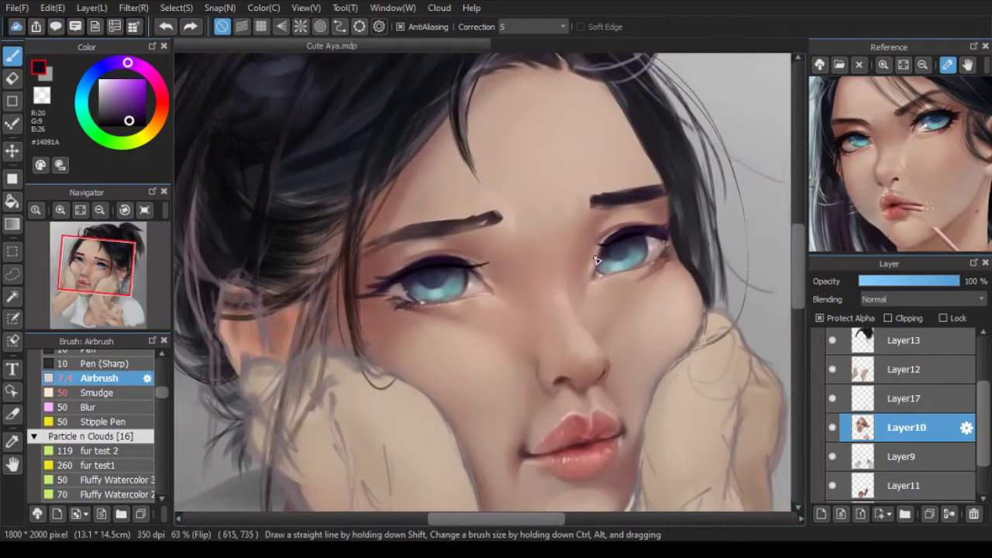
Step: Lighten the far eye's lower lid with an enlarged Airbrush in pale peach (#F4D1BC)
{"action": "scroll", "coordinate": [586, 255], "scroll_direction": "up", "scroll_amount": 2}
{"action": "left_click", "coordinate": [649, 279], "text": "alt"}
{"action": "scroll", "coordinate": [736, 240], "scroll_direction": "up", "scroll_amount": 2}
{"action": "key", "text": "bracketright"}
{"action": "key", "text": "bracketright"}
{"action": "key", "text": "bracketright"}
{"action": "key", "text": "bracketright"}
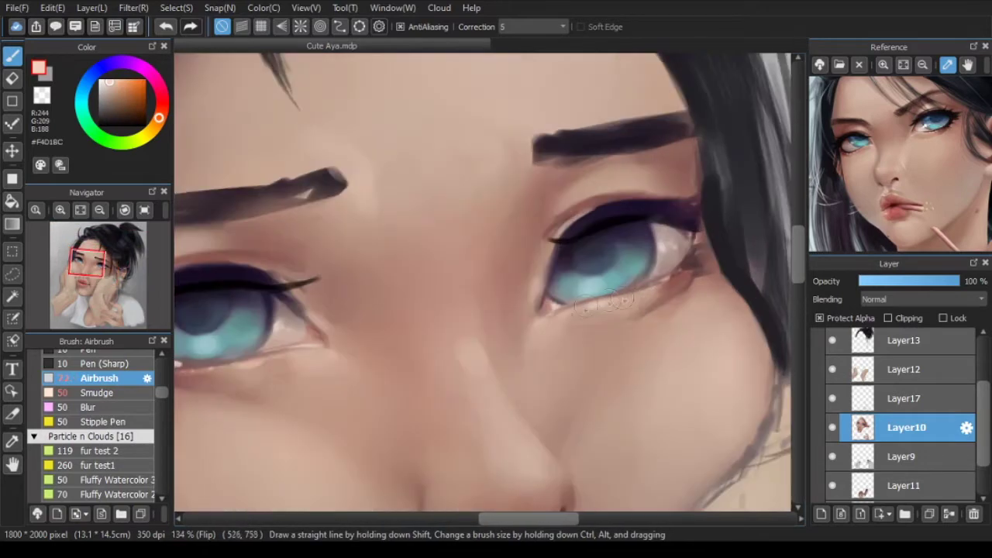
Step: Shade the crease below the far eye's outer corner with the Airbrush in reddish brown (#935F5A)
{"action": "left_click", "coordinate": [624, 310], "text": "alt"}
{"action": "left_click", "coordinate": [636, 310], "text": "alt"}
{"action": "left_click", "coordinate": [620, 310], "text": "alt"}
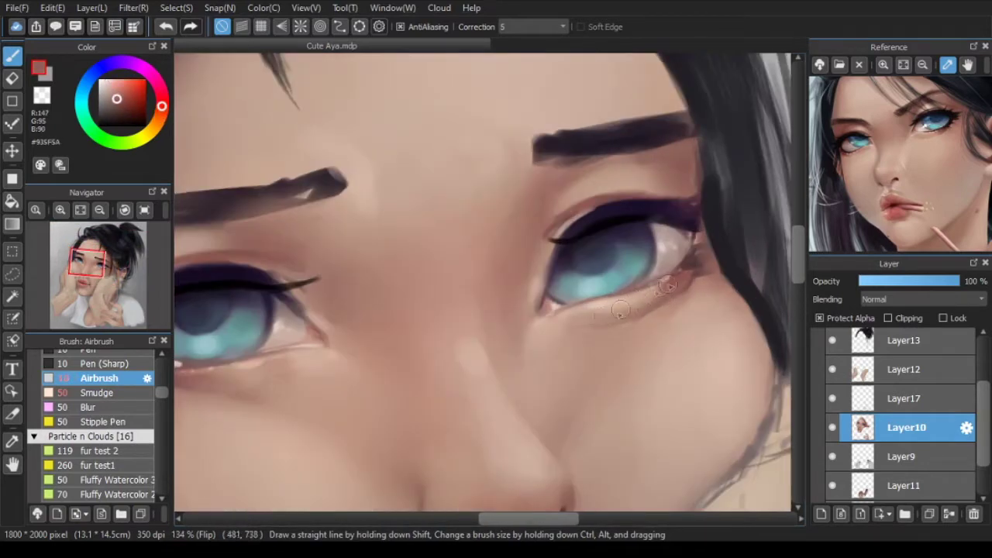
Step: Deepen the near eye's lower lash line toward its outer corner with the Airbrush in sampled dark tones
{"action": "scroll", "coordinate": [620, 308], "scroll_direction": "down", "scroll_amount": 3}
{"action": "scroll", "coordinate": [447, 349], "scroll_direction": "up", "scroll_amount": 2}
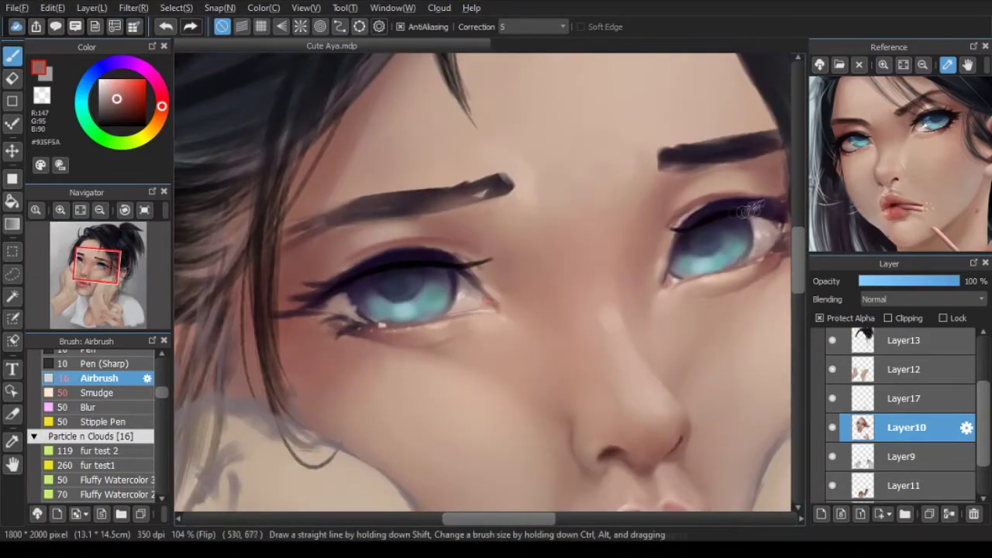
{"action": "left_click", "coordinate": [387, 341], "text": "alt"}
{"action": "scroll", "coordinate": [391, 329], "scroll_direction": "down", "scroll_amount": 1}
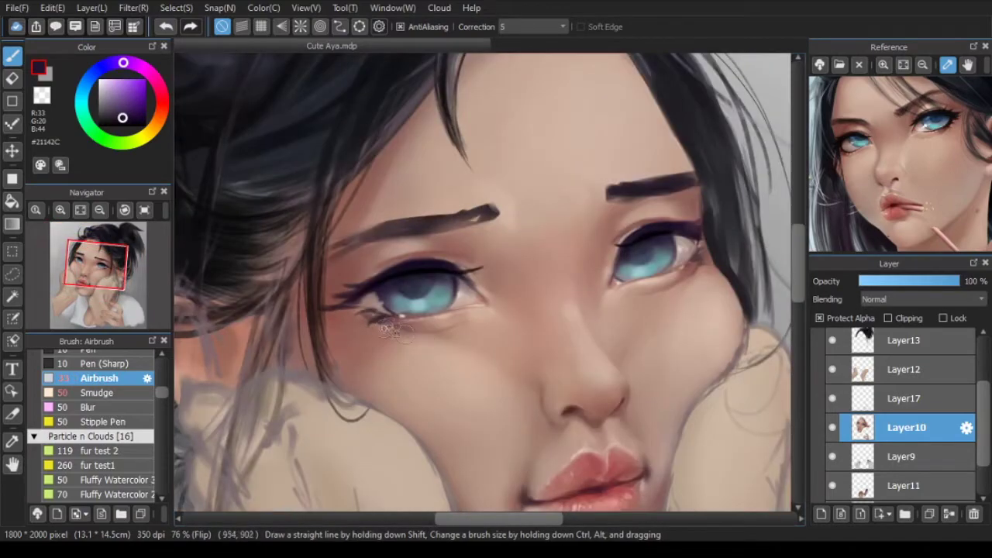
{"action": "scroll", "coordinate": [392, 330], "scroll_direction": "up", "scroll_amount": 1}
{"action": "left_click", "coordinate": [387, 341], "text": "alt"}
{"action": "left_click", "coordinate": [387, 341], "text": "alt"}
{"action": "scroll", "coordinate": [403, 333], "scroll_direction": "up", "scroll_amount": 2}
{"action": "mouse_move", "coordinate": [403, 333]}
{"action": "left_mouse_down"}
{"action": "mouse_move", "coordinate": [383, 343]}
{"action": "mouse_move", "coordinate": [353, 325]}
{"action": "left_mouse_up"}
{"action": "left_click", "coordinate": [350, 321], "text": "alt"}
{"action": "scroll", "coordinate": [488, 287], "scroll_direction": "down", "scroll_amount": 4}
Step: Soften the skin below the near eye's lower lashes with the Watercolor brush in sampled skin tones
{"action": "mouse_move", "coordinate": [508, 283]}
{"action": "left_mouse_down"}
{"action": "mouse_move", "coordinate": [527, 311]}
{"action": "mouse_move", "coordinate": [553, 316]}
{"action": "left_mouse_up"}
{"action": "key", "text": "Down"}
{"action": "scroll", "coordinate": [519, 298], "scroll_direction": "down", "scroll_amount": 1}
{"action": "scroll", "coordinate": [520, 302], "scroll_direction": "up", "scroll_amount": 3}
{"action": "left_click", "coordinate": [542, 324], "text": "alt"}
{"action": "left_click", "coordinate": [529, 331], "text": "alt"}
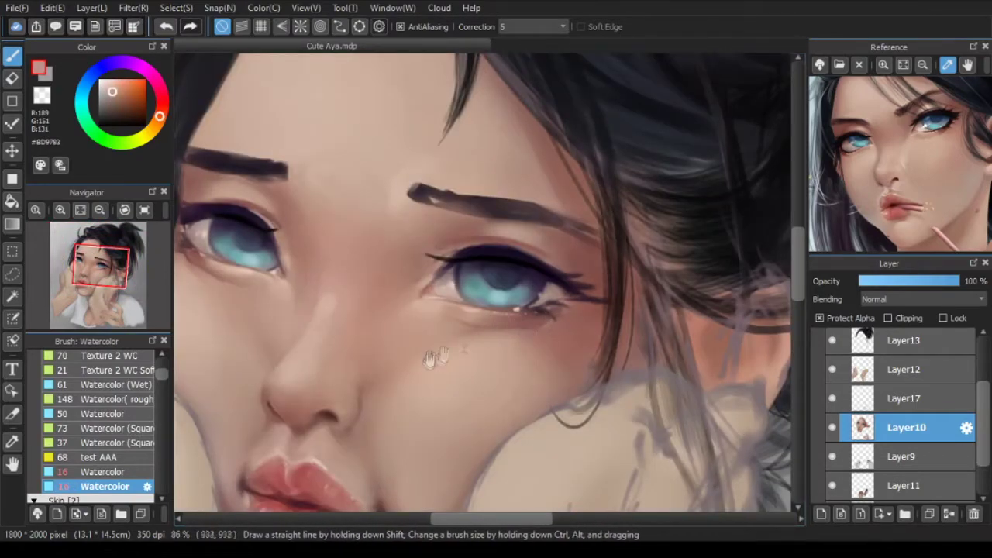
Step: Blend the shading beneath the far eye with the Watercolor brush, using skin tones sampled around the lid
{"action": "scroll", "coordinate": [529, 330], "scroll_direction": "down", "scroll_amount": 2}
{"action": "scroll", "coordinate": [364, 298], "scroll_direction": "up", "scroll_amount": 3}
{"action": "left_click", "coordinate": [377, 276], "text": "alt"}
{"action": "left_click", "coordinate": [411, 296], "text": "alt"}
{"action": "scroll", "coordinate": [403, 301], "scroll_direction": "down", "scroll_amount": 2}
{"action": "key", "text": "Down"}
{"action": "scroll", "coordinate": [574, 264], "scroll_direction": "up", "scroll_amount": 3}
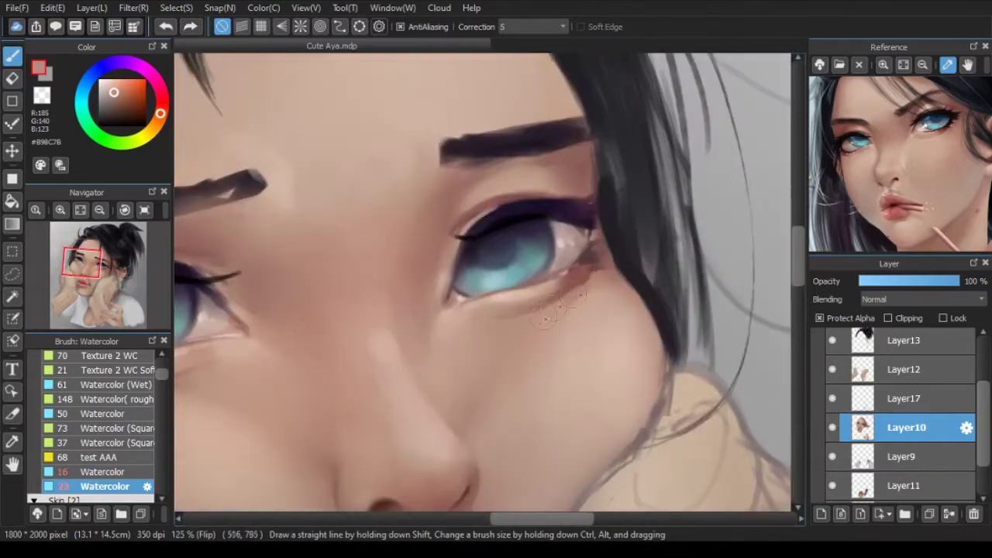
{"action": "left_click", "coordinate": [577, 285], "text": "alt"}
Step: Refine the highlight on the nose tip and bridge with a small Watercolor brush in pale pink (#DCC6BA)
{"action": "scroll", "coordinate": [577, 295], "scroll_direction": "down", "scroll_amount": 5}
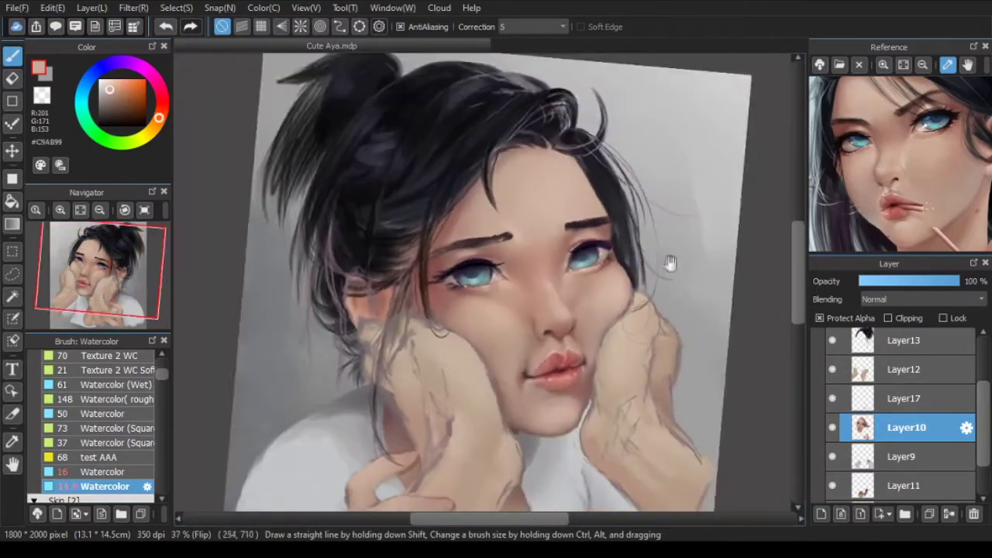
{"action": "scroll", "coordinate": [535, 291], "scroll_direction": "up", "scroll_amount": 2}
{"action": "scroll", "coordinate": [593, 295], "scroll_direction": "up", "scroll_amount": 1}
{"action": "left_click", "coordinate": [595, 349], "text": "alt"}
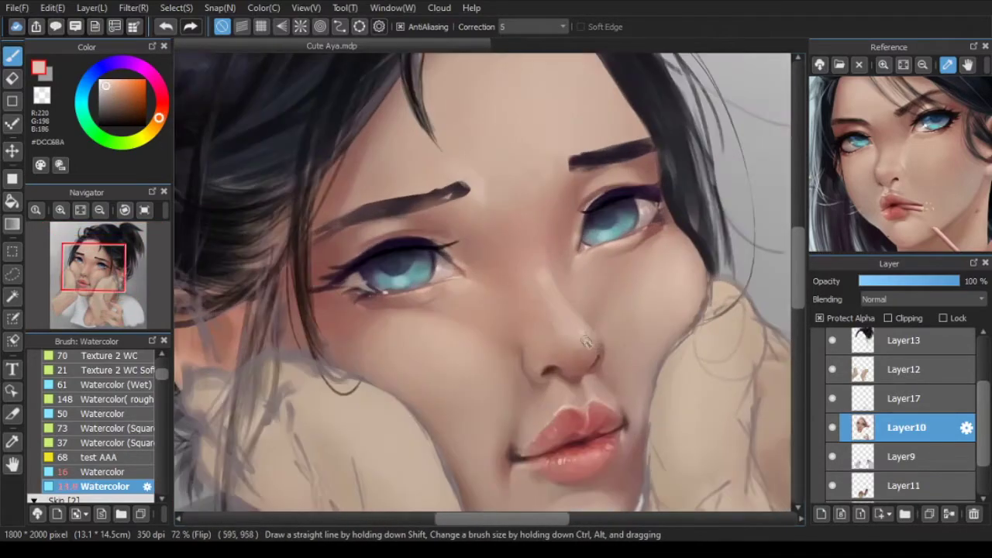
{"action": "scroll", "coordinate": [604, 347], "scroll_direction": "down", "scroll_amount": 2}
{"action": "scroll", "coordinate": [577, 341], "scroll_direction": "up", "scroll_amount": 5}
{"action": "scroll", "coordinate": [581, 349], "scroll_direction": "down", "scroll_amount": 5}
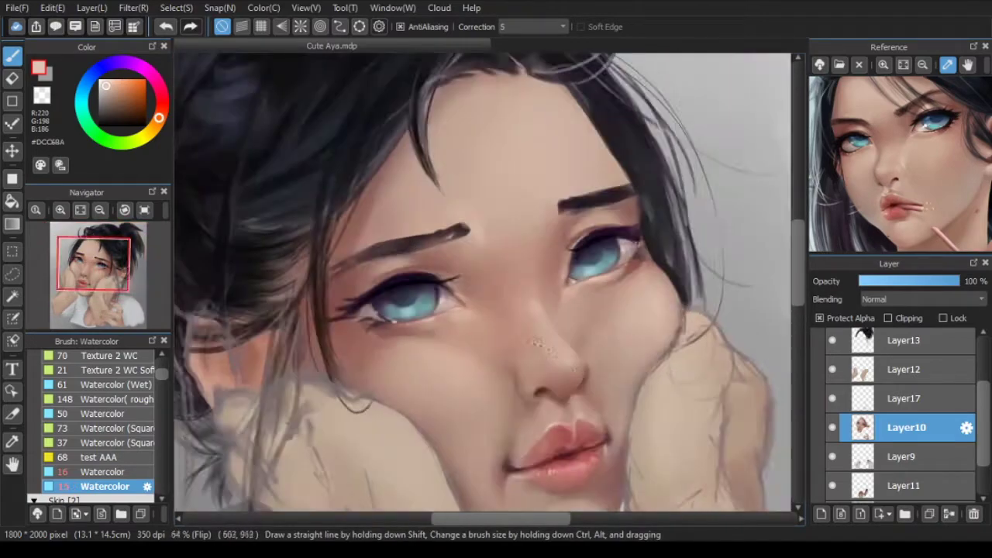
{"action": "scroll", "coordinate": [447, 364], "scroll_direction": "up", "scroll_amount": 3}
{"action": "scroll", "coordinate": [517, 336], "scroll_direction": "down", "scroll_amount": 2}
Step: Sample the far cheek's pale peach tone (#E8CAB9) and set up an enlarged Soft Pastel brush for the face
{"action": "left_click", "coordinate": [682, 285], "text": "alt"}
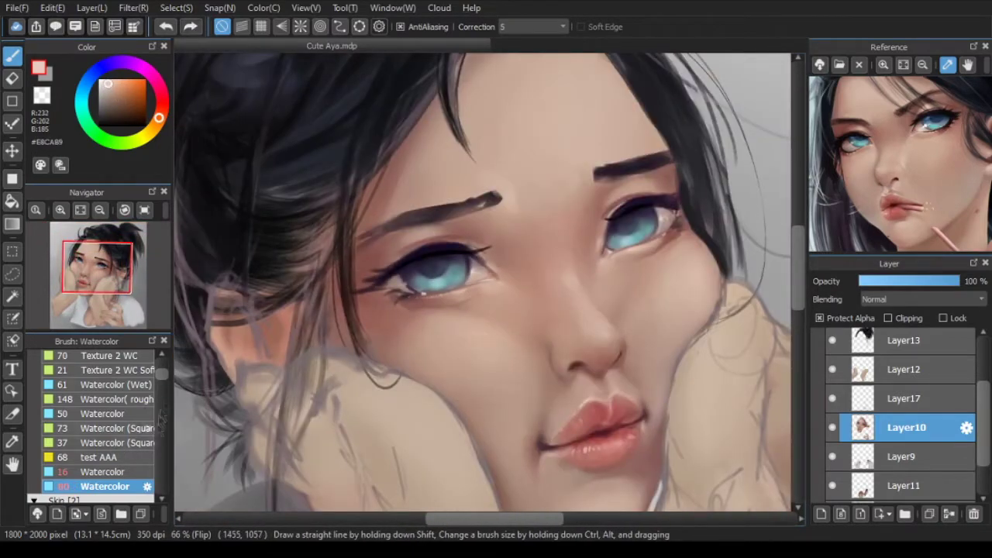
{"action": "scroll", "coordinate": [105, 388], "scroll_direction": "down", "scroll_amount": 3}
{"action": "left_click", "coordinate": [104, 377]}
{"action": "scroll", "coordinate": [493, 352], "scroll_direction": "down", "scroll_amount": 2}
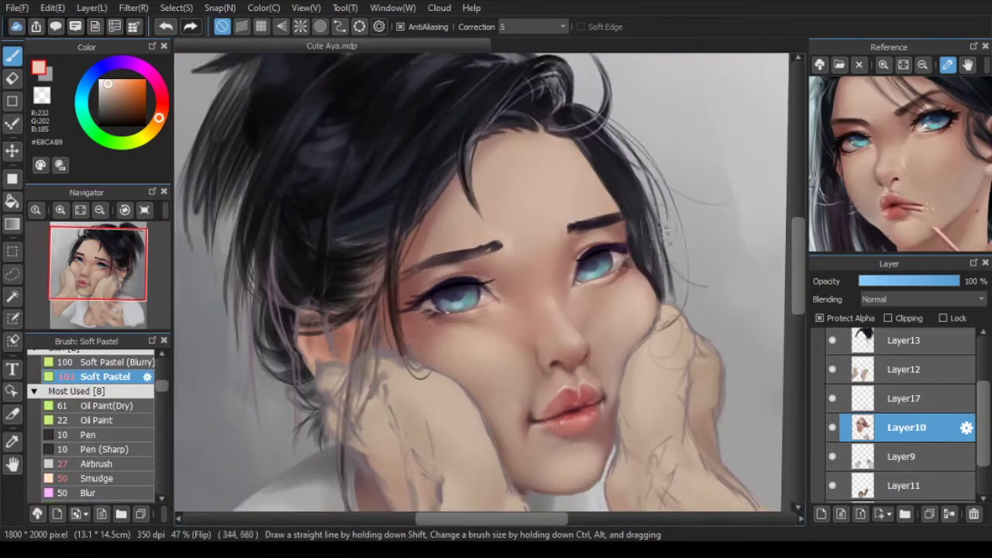
{"action": "key", "text": "]"}
{"action": "key", "text": "]"}
{"action": "key", "text": "]"}
Step: Examine the whole portrait at different zoom levels and canvas orientations
{"action": "scroll", "coordinate": [569, 198], "scroll_direction": "down", "scroll_amount": 3}
{"action": "scroll", "coordinate": [569, 197], "scroll_direction": "up", "scroll_amount": 3}
{"action": "scroll", "coordinate": [573, 197], "scroll_direction": "down", "scroll_amount": 3}
{"action": "key", "text": "Down"}
{"action": "key", "text": "Down"}
{"action": "key", "text": "Down"}
{"action": "scroll", "coordinate": [607, 270], "scroll_direction": "down", "scroll_amount": 2}
{"action": "scroll", "coordinate": [553, 287], "scroll_direction": "up", "scroll_amount": 2}
{"action": "key", "text": "Up"}
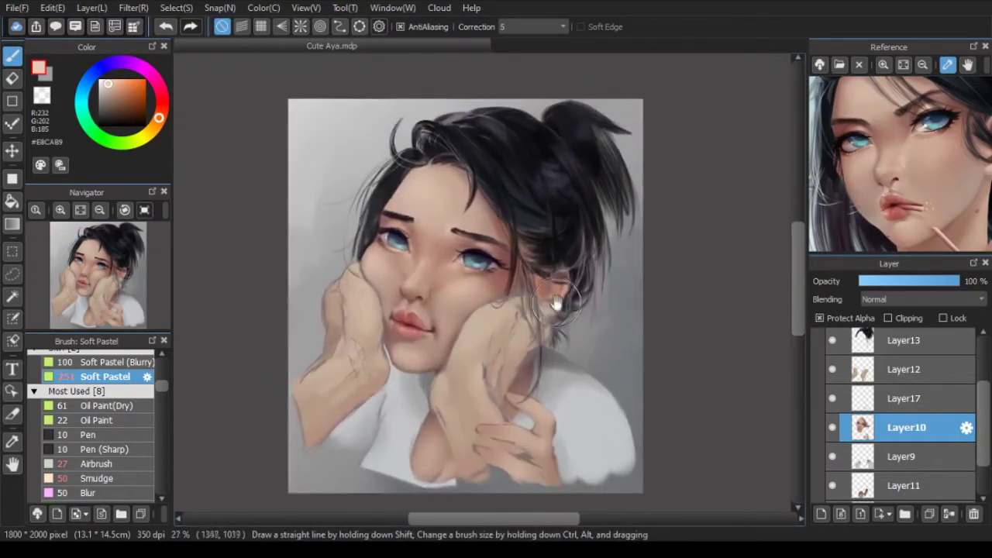
{"action": "left_click_drag", "start_coordinate": [555, 324], "coordinate": [438, 366]}
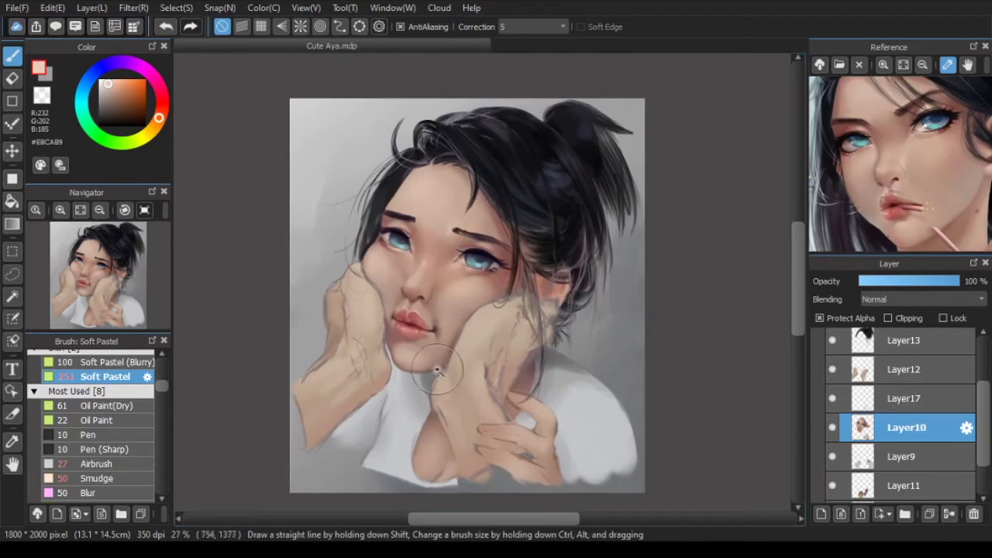
Step: Darken the jaw edge where it meets the near hand with a smaller Soft Pastel brush in dark brown (#644748)
{"action": "scroll", "coordinate": [436, 366], "scroll_direction": "up", "scroll_amount": 4}
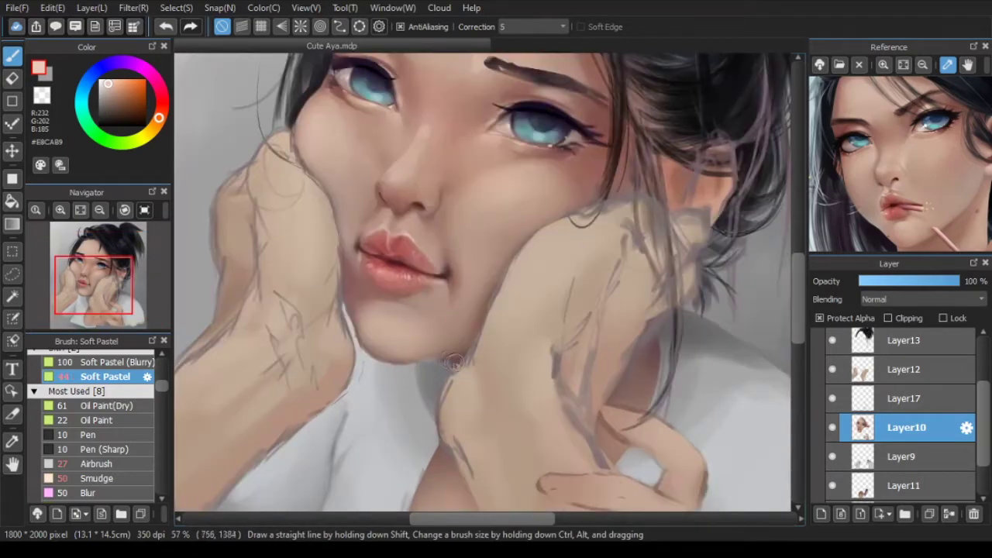
{"action": "scroll", "coordinate": [454, 363], "scroll_direction": "up", "scroll_amount": 3}
{"action": "right_click", "coordinate": [341, 358]}
{"action": "right_click", "coordinate": [466, 361]}
{"action": "left_click_drag", "start_coordinate": [490, 358], "coordinate": [519, 347]}
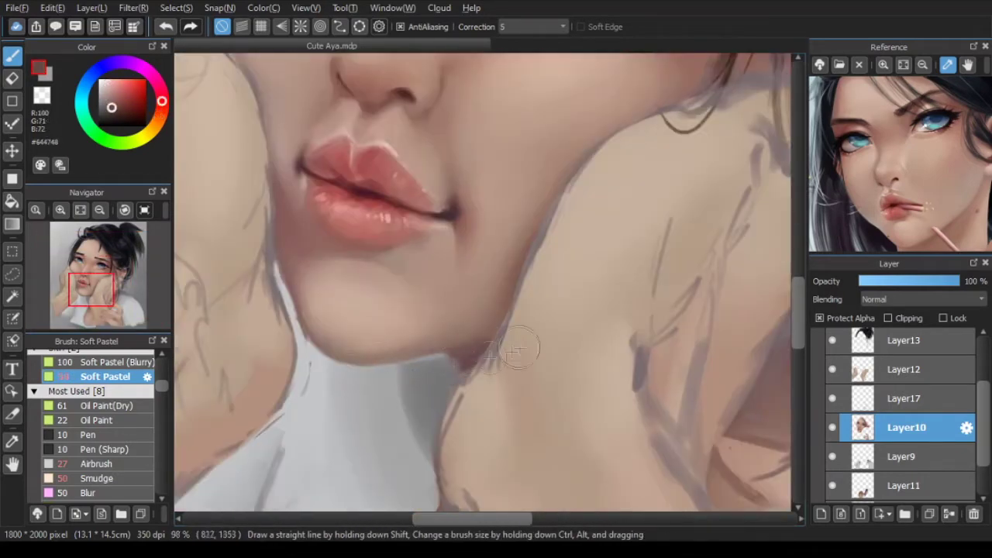
Step: Undo the last jaw stroke and shade the chin's lower edge with Soft Pastel in dark brown (#644748)
{"action": "scroll", "coordinate": [449, 364], "scroll_direction": "down", "scroll_amount": 3}
{"action": "key", "text": "ctrl+z"}
{"action": "scroll", "coordinate": [465, 364], "scroll_direction": "down", "scroll_amount": 3}
{"action": "key", "text": "Down"}
{"action": "scroll", "coordinate": [481, 356], "scroll_direction": "up", "scroll_amount": 4}
{"action": "left_click_drag", "start_coordinate": [482, 395], "coordinate": [542, 397]}
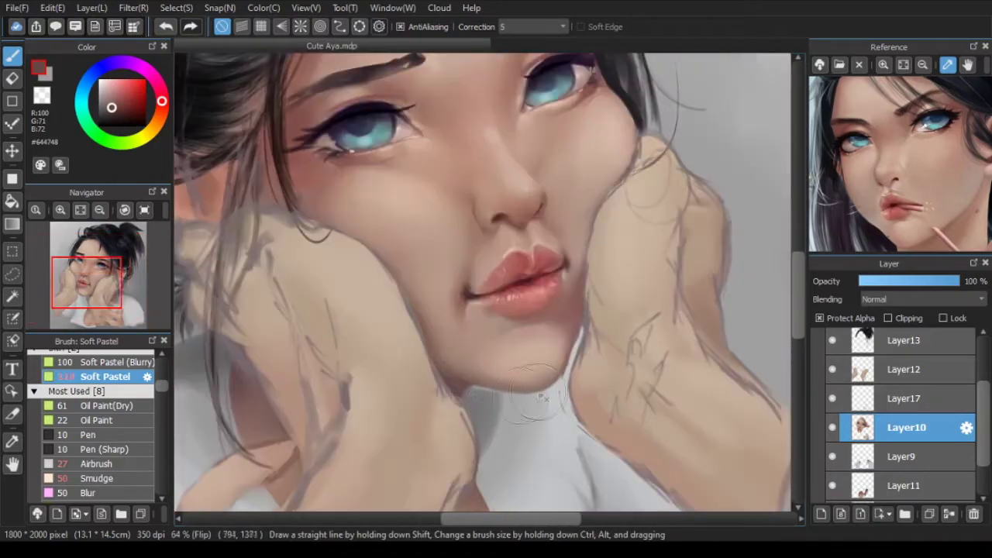
Step: Sample the chin's light skin tone (#C5A796) and blend it along the chin's underside with Soft Pastel
{"action": "scroll", "coordinate": [556, 391], "scroll_direction": "down", "scroll_amount": 3}
{"action": "key", "text": "Down"}
{"action": "scroll", "coordinate": [424, 400], "scroll_direction": "up", "scroll_amount": 2}
{"action": "right_click", "coordinate": [434, 387]}
{"action": "left_click_drag", "start_coordinate": [456, 390], "coordinate": [422, 391]}
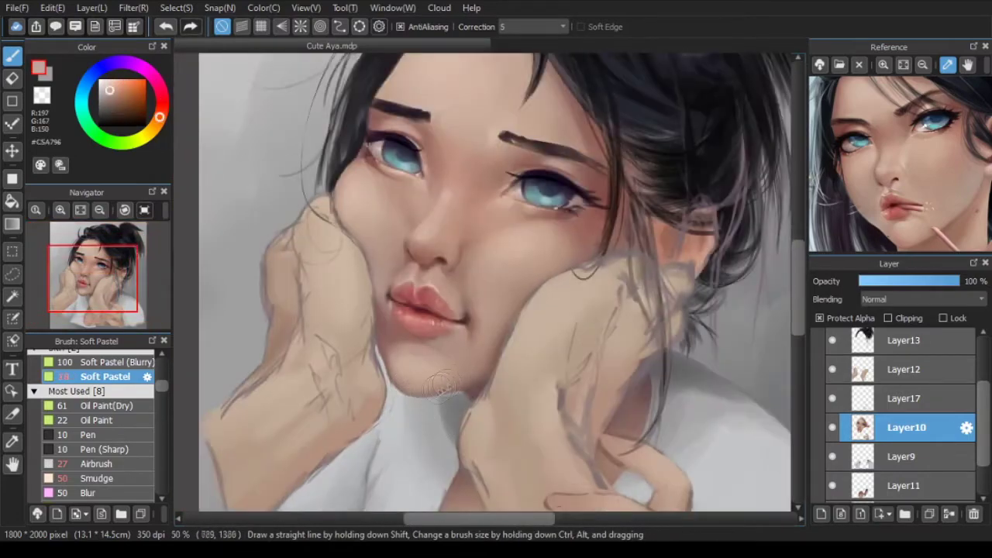
Step: Turn off Protect Alpha and outline the chin's lower edge with a small Watercolor brush in sampled brown (#694E4E)
{"action": "scroll", "coordinate": [453, 378], "scroll_direction": "down", "scroll_amount": 2}
{"action": "key", "text": "h"}
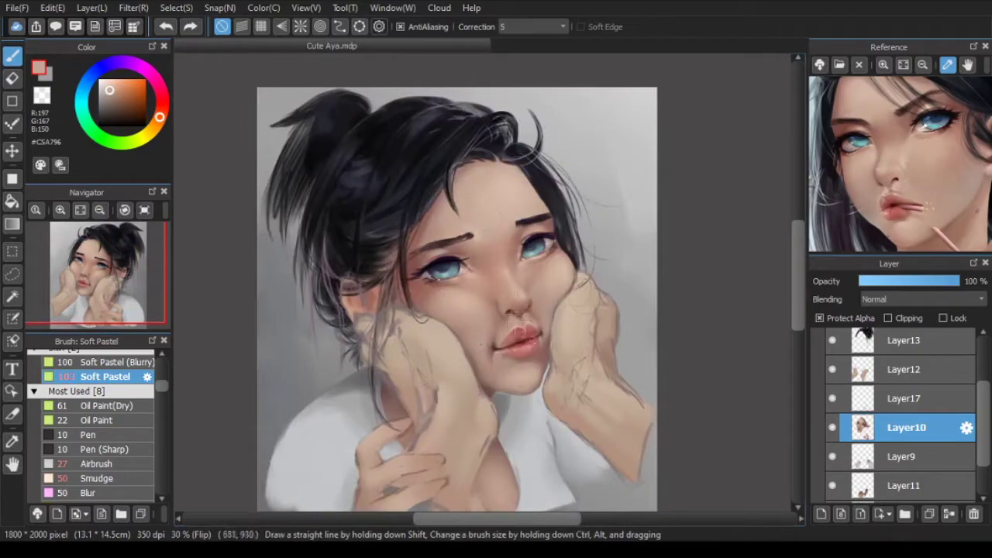
{"action": "scroll", "coordinate": [581, 421], "scroll_direction": "up", "scroll_amount": 3}
{"action": "scroll", "coordinate": [553, 413], "scroll_direction": "down", "scroll_amount": 3}
{"action": "key", "text": "h"}
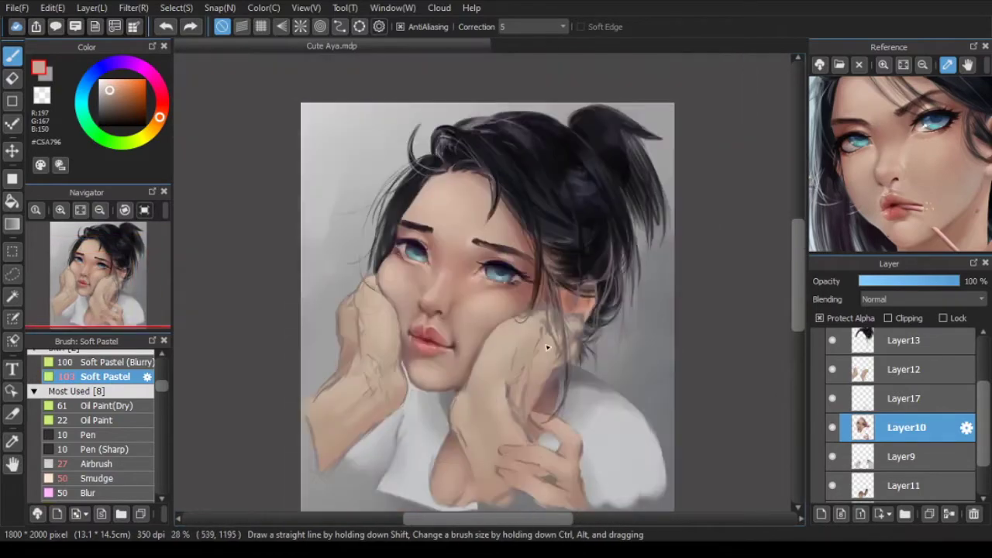
{"action": "scroll", "coordinate": [437, 407], "scroll_direction": "up", "scroll_amount": 6}
{"action": "left_click", "coordinate": [820, 319]}
{"action": "scroll", "coordinate": [109, 399], "scroll_direction": "up", "scroll_amount": 2}
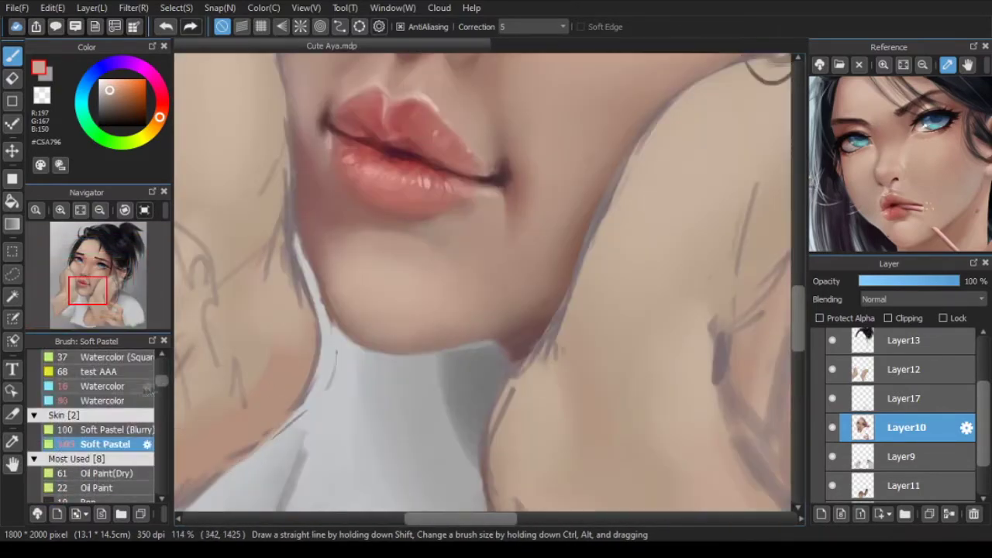
{"action": "left_click", "coordinate": [105, 401]}
{"action": "right_click", "coordinate": [521, 349]}
{"action": "left_click_drag", "start_coordinate": [435, 350], "coordinate": [493, 346]}
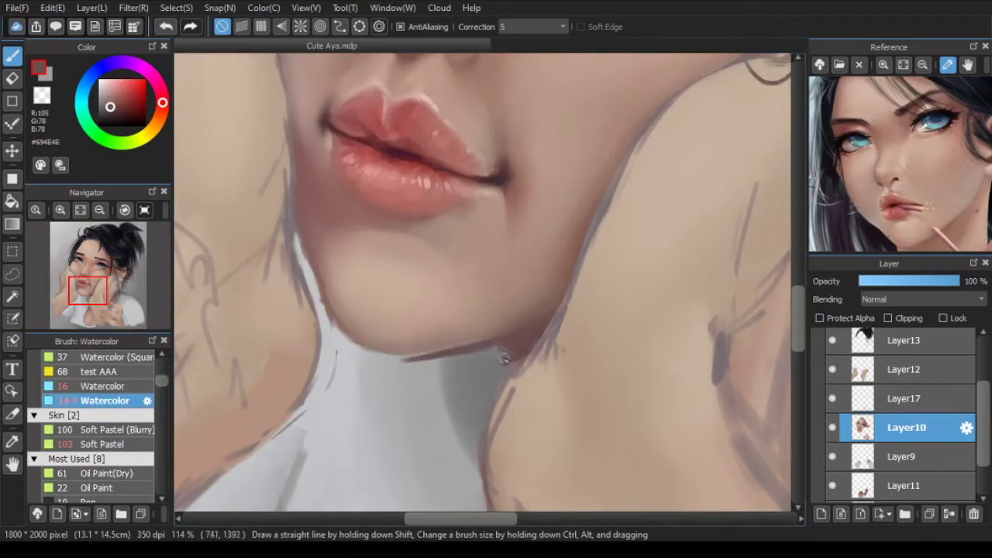
Step: Soften the far eye's upper lid with an enlarged Smudge brush
{"action": "scroll", "coordinate": [465, 352], "scroll_direction": "down", "scroll_amount": 5}
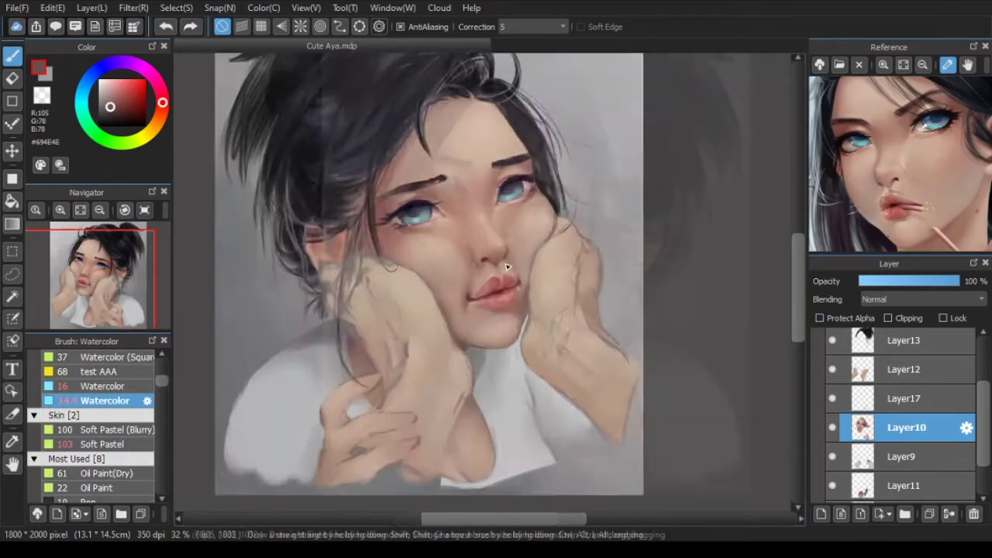
{"action": "scroll", "coordinate": [505, 310], "scroll_direction": "up", "scroll_amount": 1}
{"action": "scroll", "coordinate": [505, 310], "scroll_direction": "up", "scroll_amount": 3}
{"action": "mouse_move", "coordinate": [464, 253]}
{"action": "left_mouse_down"}
{"action": "mouse_move", "coordinate": [465, 286]}
{"action": "mouse_move", "coordinate": [486, 291]}
{"action": "left_mouse_up"}
{"action": "scroll", "coordinate": [99, 393], "scroll_direction": "down", "scroll_amount": 3}
{"action": "left_click", "coordinate": [100, 393]}
{"action": "scroll", "coordinate": [364, 217], "scroll_direction": "up", "scroll_amount": 1}
{"action": "left_click_drag", "start_coordinate": [350, 231], "coordinate": [377, 228]}
{"action": "scroll", "coordinate": [378, 229], "scroll_direction": "down", "scroll_amount": 4}
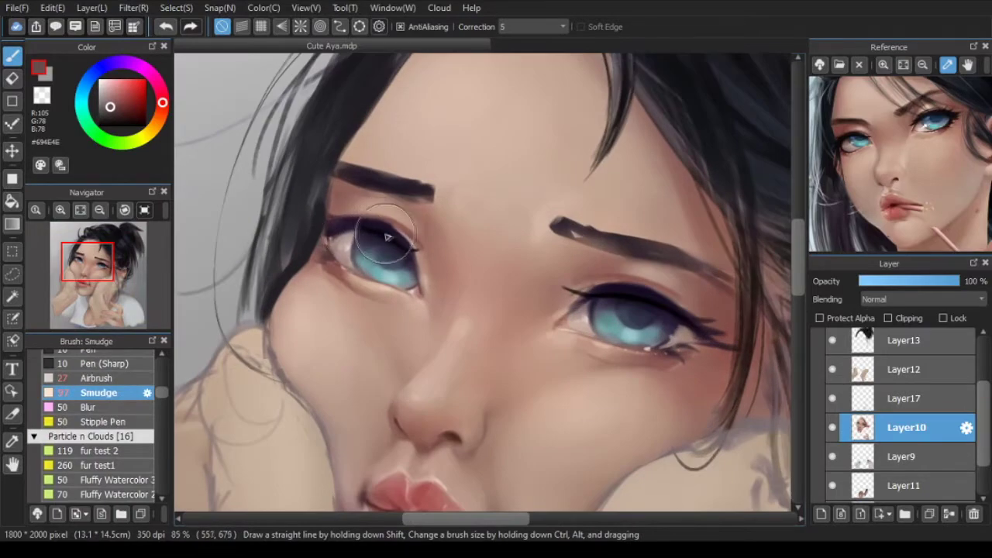
Step: Smudge the skin around the near eye's outer corner with a larger Smudge brush
{"action": "key", "text": "Down"}
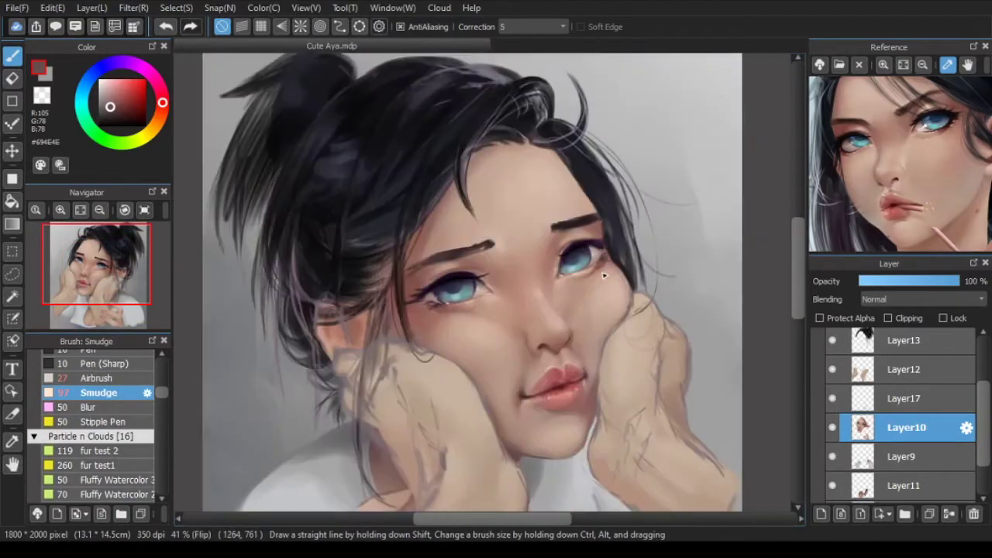
{"action": "scroll", "coordinate": [423, 271], "scroll_direction": "up", "scroll_amount": 4}
{"action": "key", "text": "bracketright"}
{"action": "left_click_drag", "start_coordinate": [398, 307], "coordinate": [405, 326]}
{"action": "scroll", "coordinate": [406, 331], "scroll_direction": "down", "scroll_amount": 2}
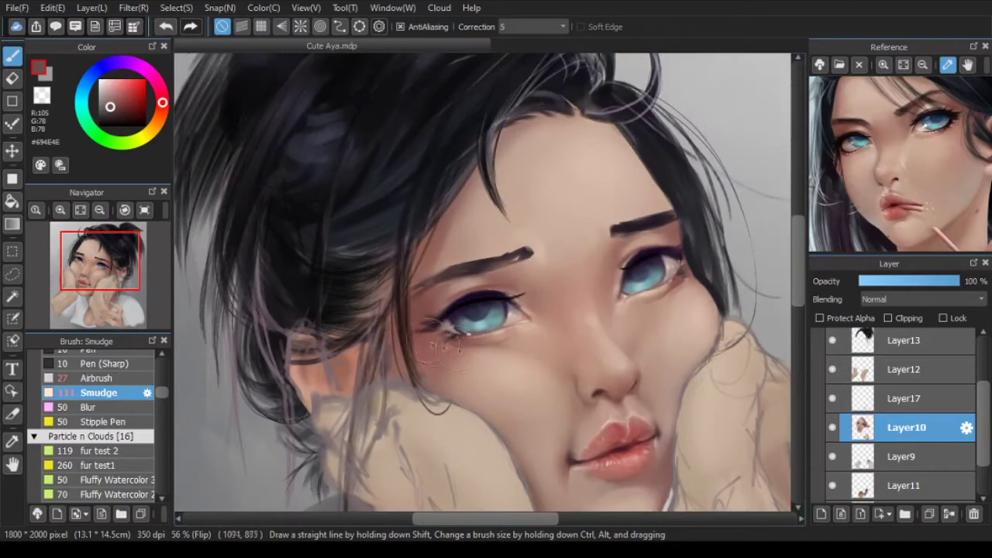
{"action": "scroll", "coordinate": [408, 333], "scroll_direction": "up", "scroll_amount": 2}
{"action": "scroll", "coordinate": [504, 306], "scroll_direction": "down", "scroll_amount": 2}
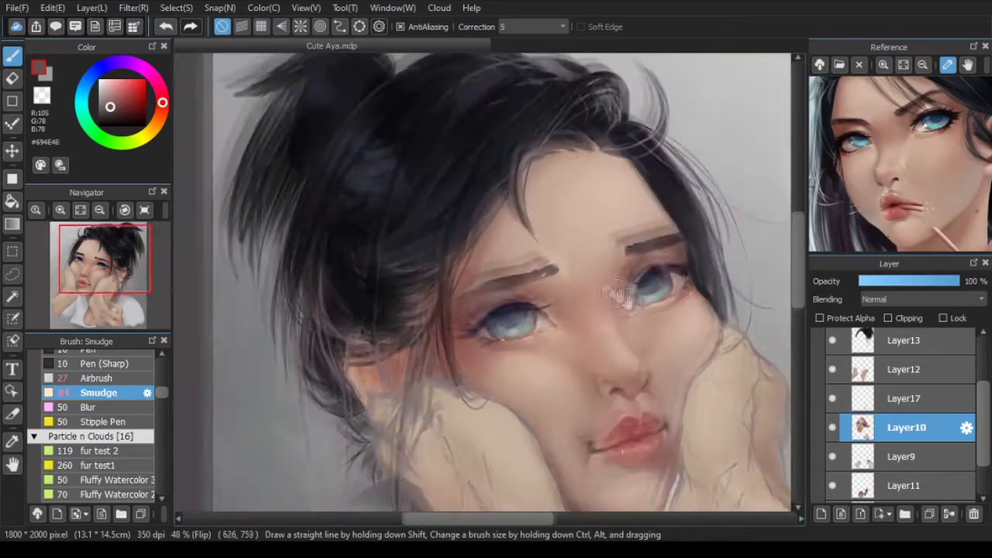
Step: Darken the upper part of the near eye's iris with a small Airbrush in sampled dark indigo (#272136)
{"action": "key", "text": "Down"}
{"action": "scroll", "coordinate": [328, 251], "scroll_direction": "up", "scroll_amount": 2}
{"action": "scroll", "coordinate": [590, 275], "scroll_direction": "down", "scroll_amount": 2}
{"action": "scroll", "coordinate": [449, 263], "scroll_direction": "up", "scroll_amount": 5}
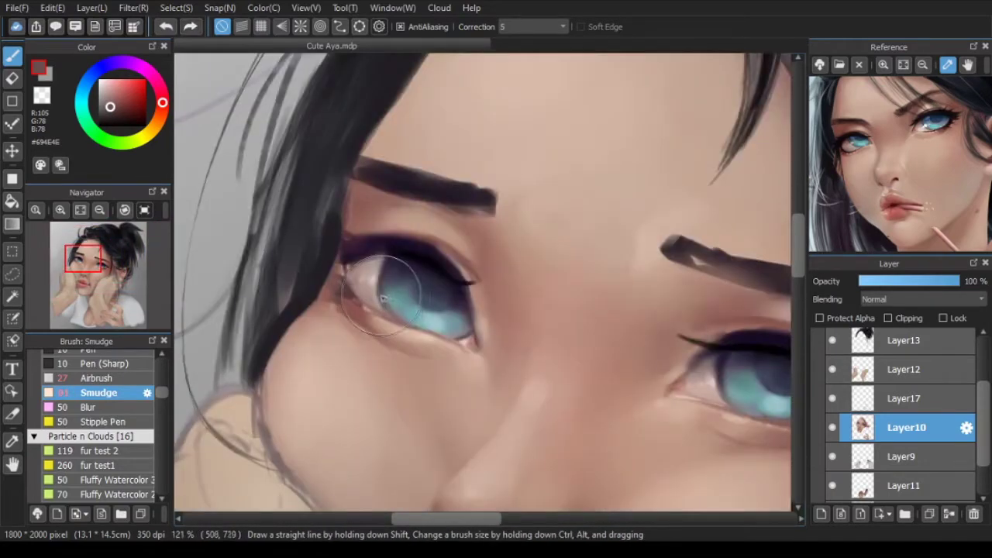
{"action": "scroll", "coordinate": [505, 289], "scroll_direction": "down", "scroll_amount": 6}
{"action": "scroll", "coordinate": [504, 289], "scroll_direction": "up", "scroll_amount": 4}
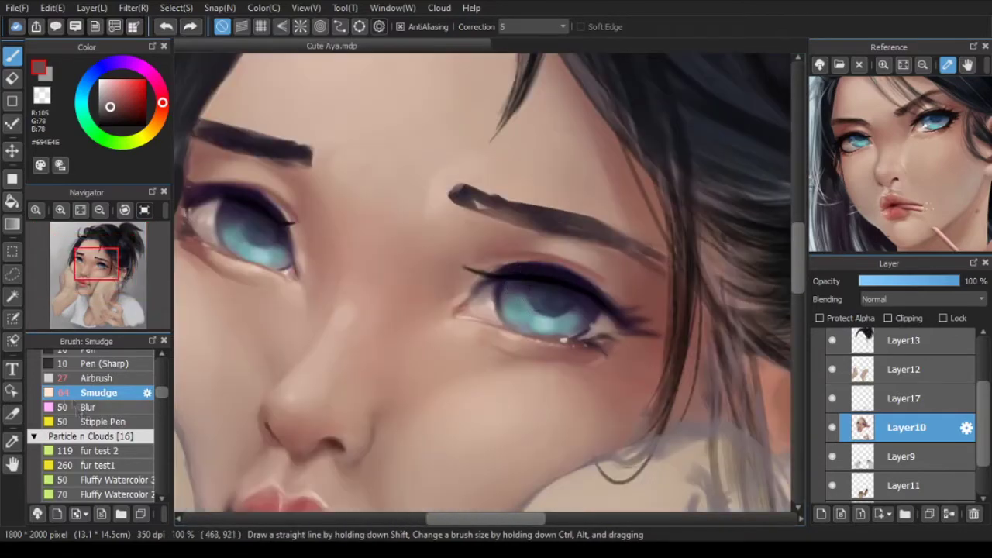
{"action": "left_click", "coordinate": [87, 378]}
{"action": "left_click", "coordinate": [533, 285], "text": "alt"}
{"action": "scroll", "coordinate": [533, 288], "scroll_direction": "down", "scroll_amount": 2}
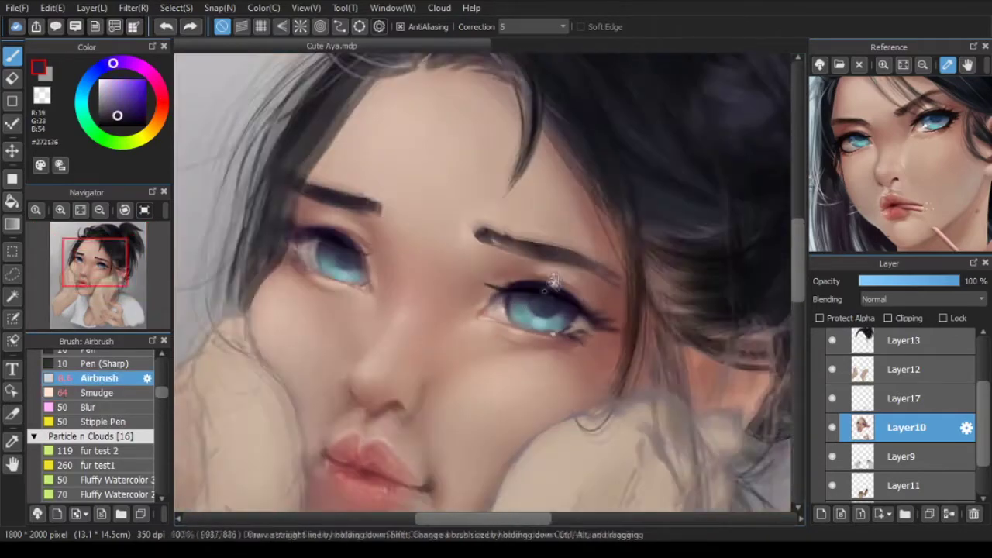
{"action": "scroll", "coordinate": [530, 292], "scroll_direction": "up", "scroll_amount": 3}
Step: Select a small area of the near iris with a freehand selection and transform it slightly downward
{"action": "key", "text": "l"}
{"action": "left_click_drag", "start_coordinate": [575, 300], "coordinate": [575, 294]}
{"action": "key", "text": "ctrl+t"}
{"action": "mouse_move", "coordinate": [556, 285]}
{"action": "left_mouse_down"}
{"action": "mouse_move", "coordinate": [500, 307]}
{"action": "mouse_move", "coordinate": [558, 292]}
{"action": "left_mouse_up"}
{"action": "left_click", "coordinate": [750, 509]}
Step: Add a new layer directly above Layer9 and sample the near eye's dark tone (#1D1B2A) for the Airbrush
{"action": "left_click", "coordinate": [903, 456]}
{"action": "left_click", "coordinate": [821, 514]}
{"action": "key", "text": "b"}
{"action": "left_click", "coordinate": [534, 293], "text": "alt"}
{"action": "left_click", "coordinate": [519, 286], "text": "alt"}
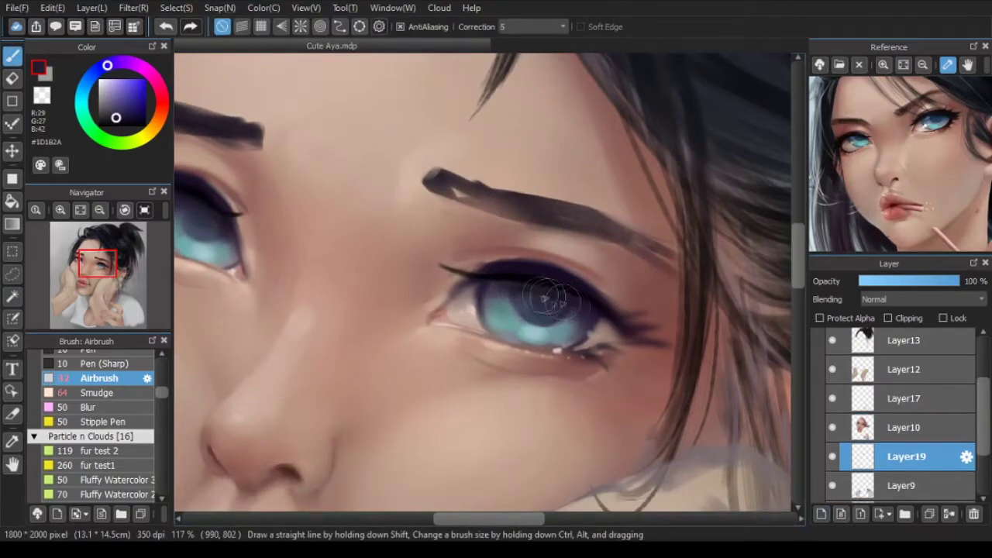
Step: Airbrush darker shading over the near eye on the new layer and merge Layer10 down into it
{"action": "scroll", "coordinate": [608, 297], "scroll_direction": "down", "scroll_amount": 4}
{"action": "key", "text": "h"}
{"action": "scroll", "coordinate": [415, 296], "scroll_direction": "up", "scroll_amount": 4}
{"action": "left_click_drag", "start_coordinate": [322, 304], "coordinate": [355, 303]}
{"action": "left_click", "coordinate": [902, 428]}
{"action": "left_click", "coordinate": [948, 513]}
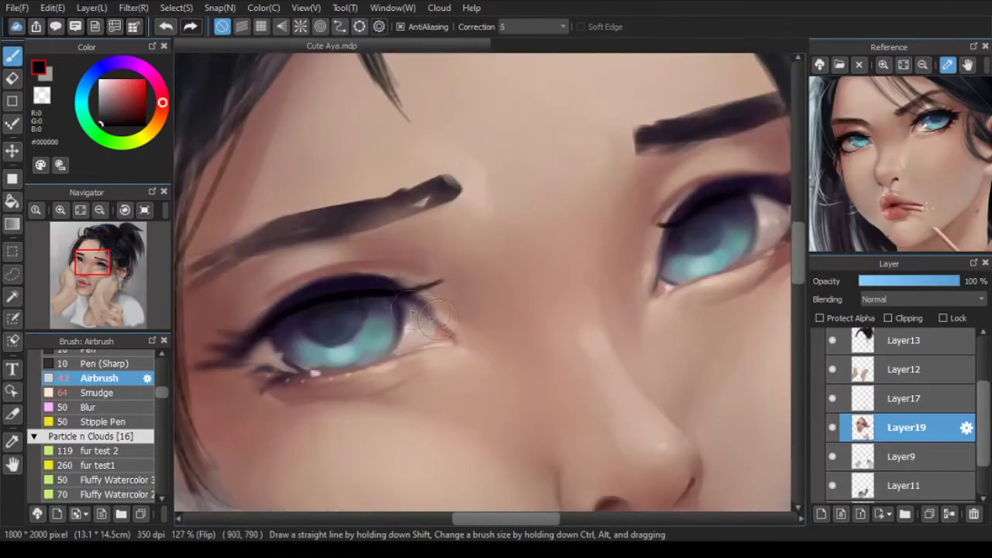
Step: Sample dark indigo (#2A2439) from the near eye and smudge the shading across its iris
{"action": "left_click", "coordinate": [410, 301], "text": "alt"}
{"action": "left_click", "coordinate": [97, 393]}
{"action": "left_click_drag", "start_coordinate": [399, 331], "coordinate": [330, 329]}
Step: Airbrush the near eye's iris using sampled iris tones, including muted teal (#5D8785) and dark indigo (#262135)
{"action": "scroll", "coordinate": [399, 331], "scroll_direction": "down", "scroll_amount": 5}
{"action": "key", "text": "h"}
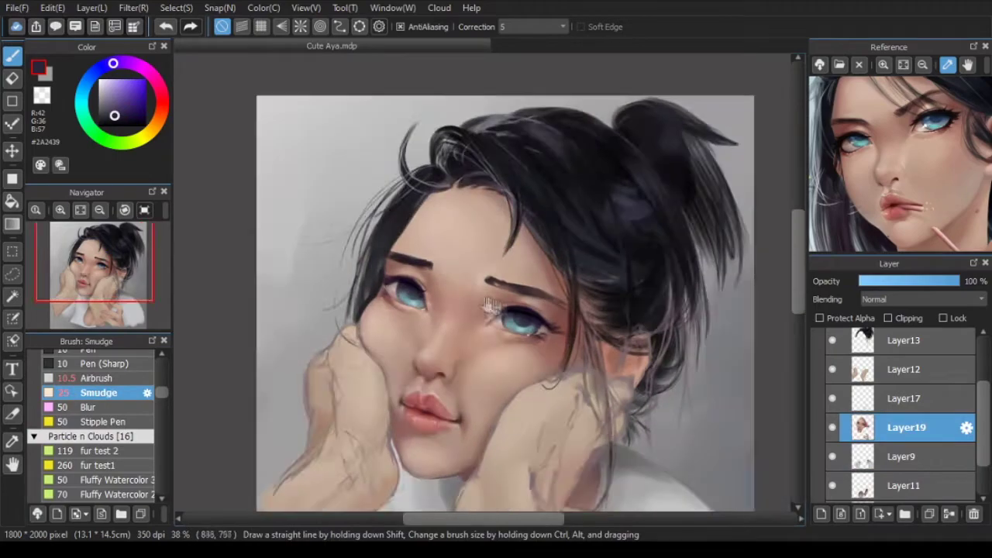
{"action": "scroll", "coordinate": [495, 306], "scroll_direction": "up", "scroll_amount": 5}
{"action": "left_click", "coordinate": [97, 378]}
{"action": "left_click", "coordinate": [546, 334], "text": "alt"}
{"action": "left_click_drag", "start_coordinate": [546, 333], "coordinate": [571, 336]}
{"action": "left_click", "coordinate": [539, 331], "text": "alt"}
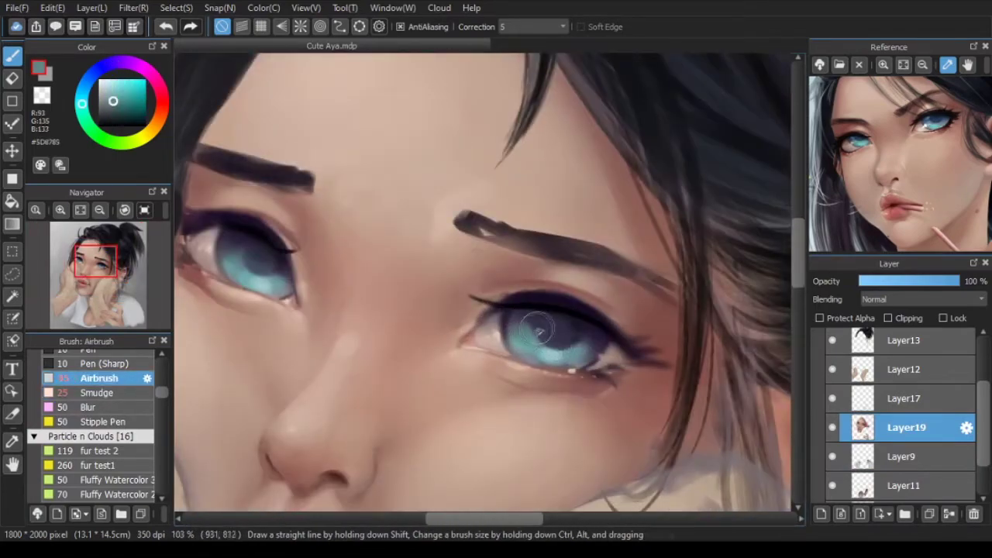
{"action": "left_click", "coordinate": [552, 329], "text": "alt"}
Step: Deepen the near iris beneath the upper lid with the Airbrush in sampled near-black (#040106)
{"action": "scroll", "coordinate": [589, 333], "scroll_direction": "down", "scroll_amount": 4}
{"action": "key", "text": "h"}
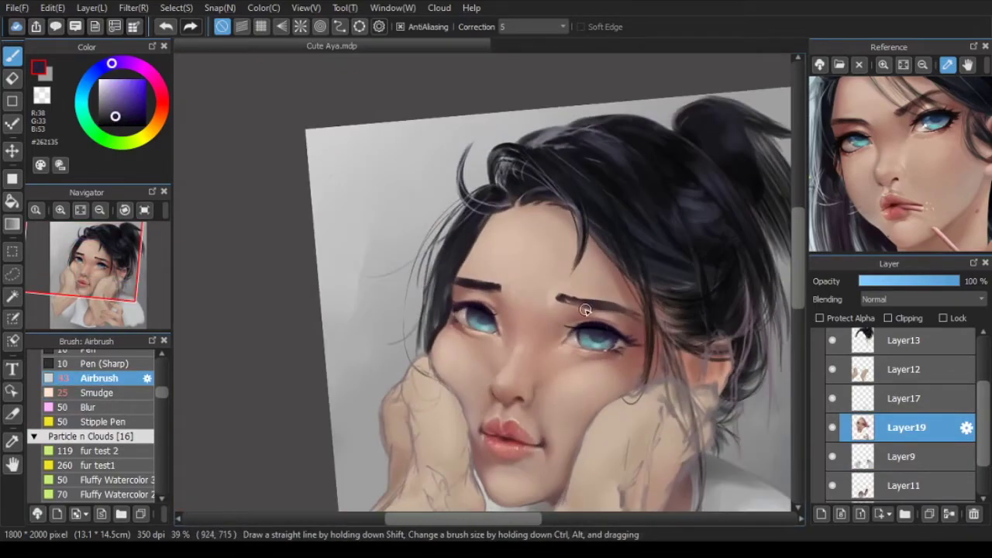
{"action": "left_click_drag", "start_coordinate": [455, 316], "coordinate": [488, 288]}
{"action": "scroll", "coordinate": [488, 288], "scroll_direction": "up", "scroll_amount": 5}
{"action": "left_click", "coordinate": [414, 255], "text": "alt"}
{"action": "left_click", "coordinate": [413, 252], "text": "alt"}
{"action": "left_click_drag", "start_coordinate": [364, 280], "coordinate": [392, 290]}
{"action": "left_click_drag", "start_coordinate": [602, 303], "coordinate": [491, 258]}
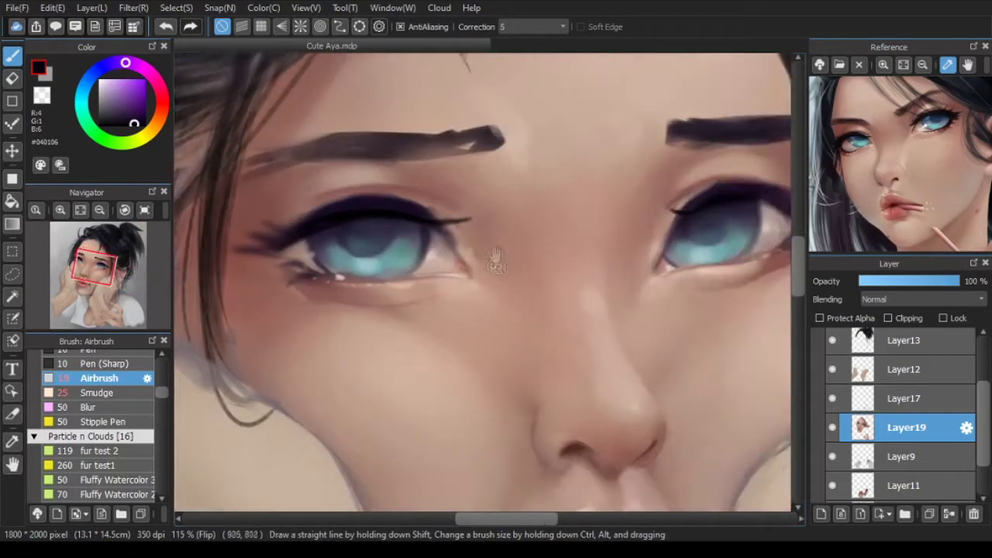
Step: Airbrush deep red (#8C120D) at the eyes' outer corners, undo the last stroke and turn on Protect Alpha
{"action": "scroll", "coordinate": [496, 263], "scroll_direction": "down", "scroll_amount": 2}
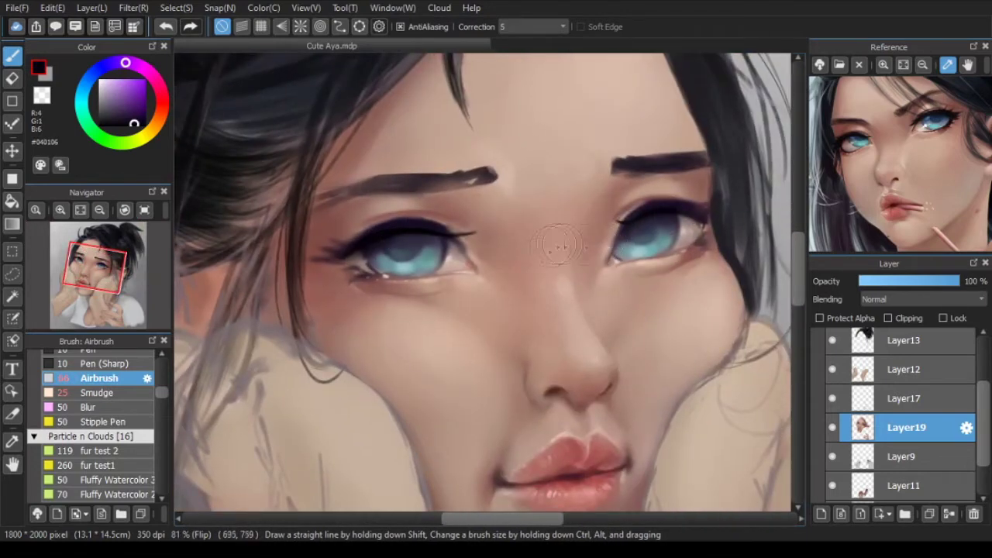
{"action": "left_click", "coordinate": [162, 104]}
{"action": "left_click", "coordinate": [141, 100]}
{"action": "left_click_drag", "start_coordinate": [350, 279], "coordinate": [387, 287]}
{"action": "left_click_drag", "start_coordinate": [717, 243], "coordinate": [697, 257]}
{"action": "key", "text": "ctrl+z"}
{"action": "left_click", "coordinate": [821, 319]}
Step: Build up the deep red (#8C120D) around the far eye's outer corner and upper lid with a large Airbrush
{"action": "scroll", "coordinate": [652, 217], "scroll_direction": "down", "scroll_amount": 5}
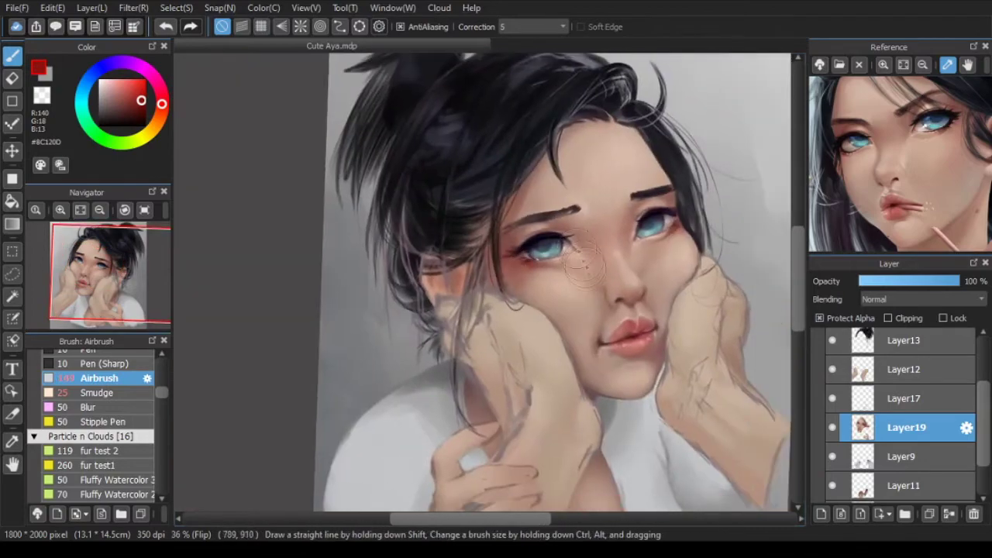
{"action": "key", "text": "Down"}
{"action": "scroll", "coordinate": [333, 200], "scroll_direction": "up", "scroll_amount": 3}
{"action": "left_click_drag", "start_coordinate": [425, 287], "coordinate": [393, 267]}
{"action": "left_click_drag", "start_coordinate": [269, 205], "coordinate": [285, 187]}
{"action": "scroll", "coordinate": [300, 209], "scroll_direction": "down", "scroll_amount": 3}
{"action": "key", "text": "Down"}
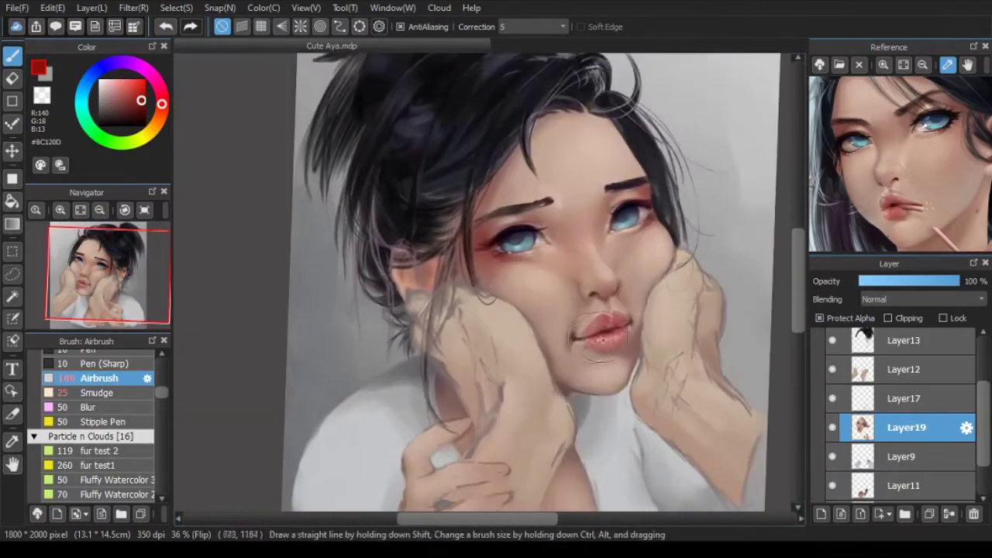
{"action": "scroll", "coordinate": [582, 339], "scroll_direction": "up", "scroll_amount": 1}
{"action": "left_click", "coordinate": [106, 112]}
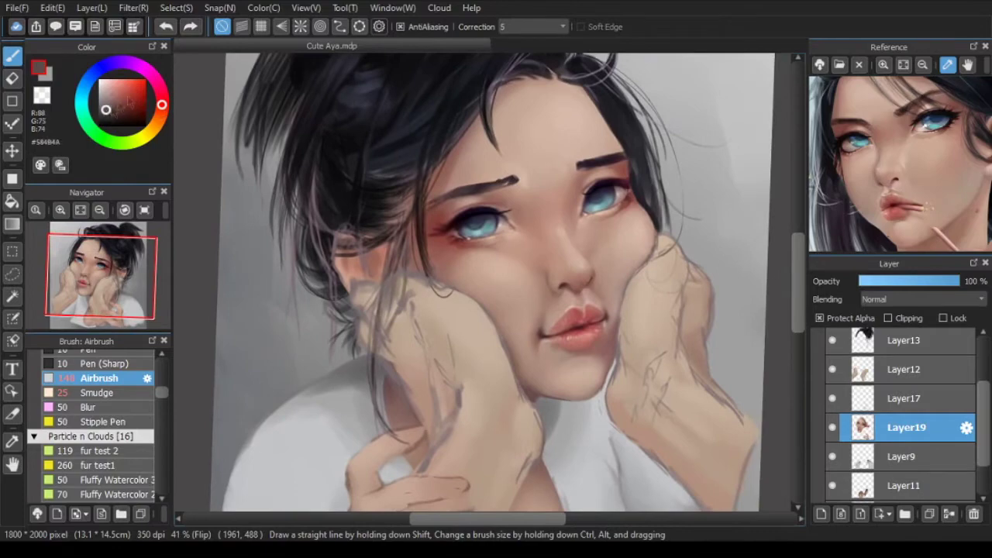
{"action": "left_click", "coordinate": [107, 64]}
{"action": "scroll", "coordinate": [520, 379], "scroll_direction": "up", "scroll_amount": 4}
{"action": "key", "text": "ctrl+z"}
{"action": "left_click", "coordinate": [114, 112]}
{"action": "mouse_move", "coordinate": [499, 405]}
{"action": "left_mouse_down"}
{"action": "mouse_move", "coordinate": [535, 407]}
{"action": "mouse_move", "coordinate": [629, 457]}
{"action": "mouse_move", "coordinate": [618, 368]}
{"action": "left_mouse_up"}
{"action": "scroll", "coordinate": [616, 434], "scroll_direction": "down", "scroll_amount": 3}
{"action": "key", "text": "ctrl+z"}
{"action": "left_click", "coordinate": [93, 78]}
{"action": "left_click", "coordinate": [105, 114]}
{"action": "scroll", "coordinate": [520, 393], "scroll_direction": "up", "scroll_amount": 3}
{"action": "key", "text": "ctrl+z"}
Step: Set the colour to dark reddish brown (#603637) and airbrush the jaw edge beside the near hand
{"action": "left_click", "coordinate": [142, 68]}
{"action": "left_click", "coordinate": [162, 101]}
{"action": "left_click", "coordinate": [120, 111]}
{"action": "left_click", "coordinate": [118, 109]}
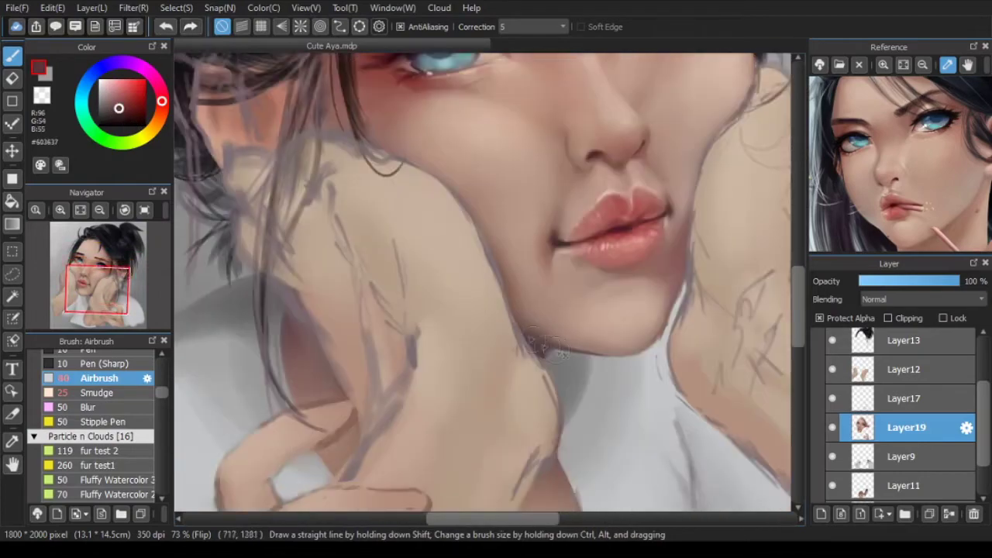
{"action": "left_click_drag", "start_coordinate": [527, 285], "coordinate": [567, 333]}
Step: Blend the jaw shadow beside the near hand with the Airbrush in sampled browns such as #765048
{"action": "scroll", "coordinate": [651, 372], "scroll_direction": "down", "scroll_amount": 4}
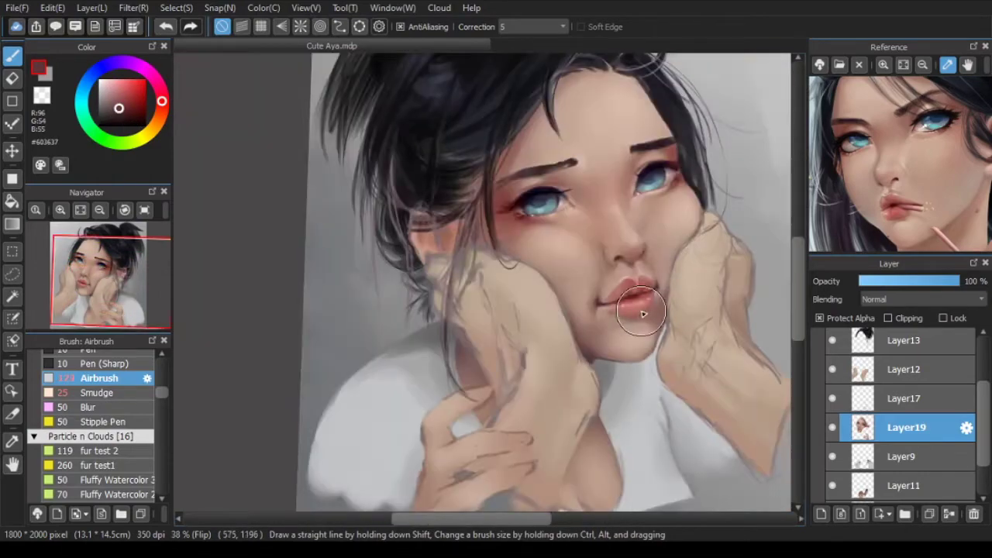
{"action": "key", "text": "h"}
{"action": "scroll", "coordinate": [319, 349], "scroll_direction": "up", "scroll_amount": 3}
{"action": "left_click", "coordinate": [394, 350], "text": "alt"}
{"action": "left_click", "coordinate": [354, 343], "text": "alt"}
{"action": "left_click", "coordinate": [404, 346], "text": "alt"}
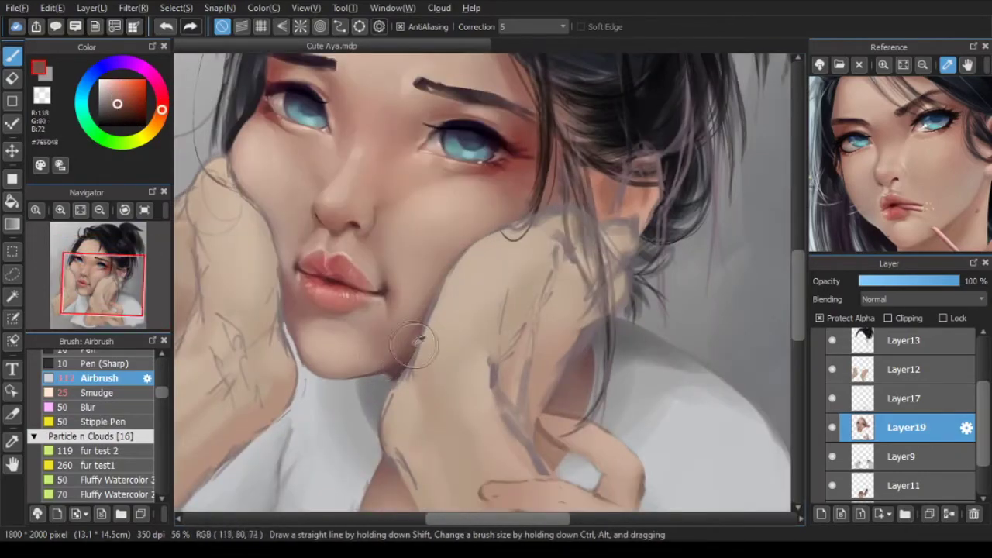
Step: Touch up the lower cheek's edge and define the near eye's upper-lid crease with the Airbrush in dark brown (#442828)
{"action": "scroll", "coordinate": [445, 329], "scroll_direction": "down", "scroll_amount": 2}
{"action": "scroll", "coordinate": [434, 329], "scroll_direction": "down", "scroll_amount": 2}
{"action": "key", "text": "h"}
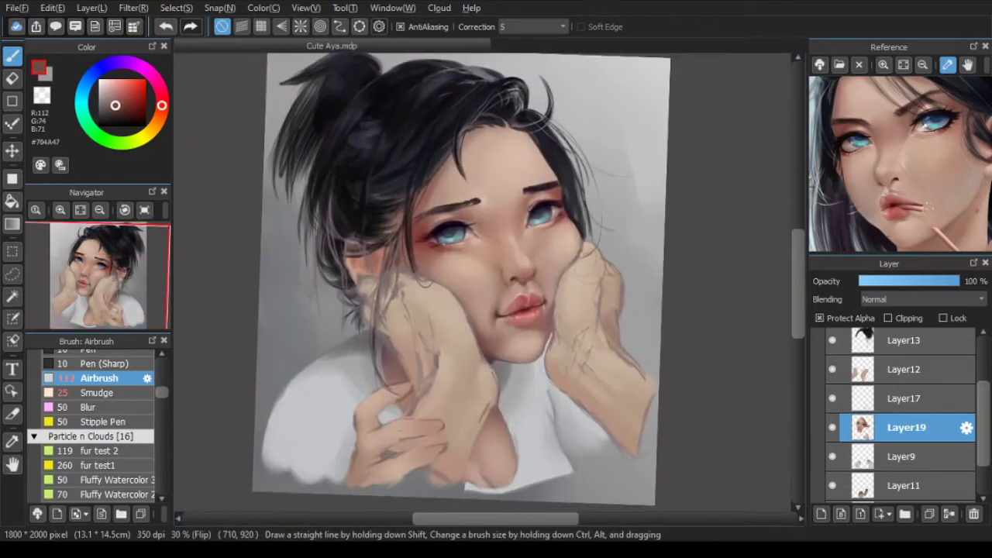
{"action": "scroll", "coordinate": [462, 212], "scroll_direction": "up", "scroll_amount": 5}
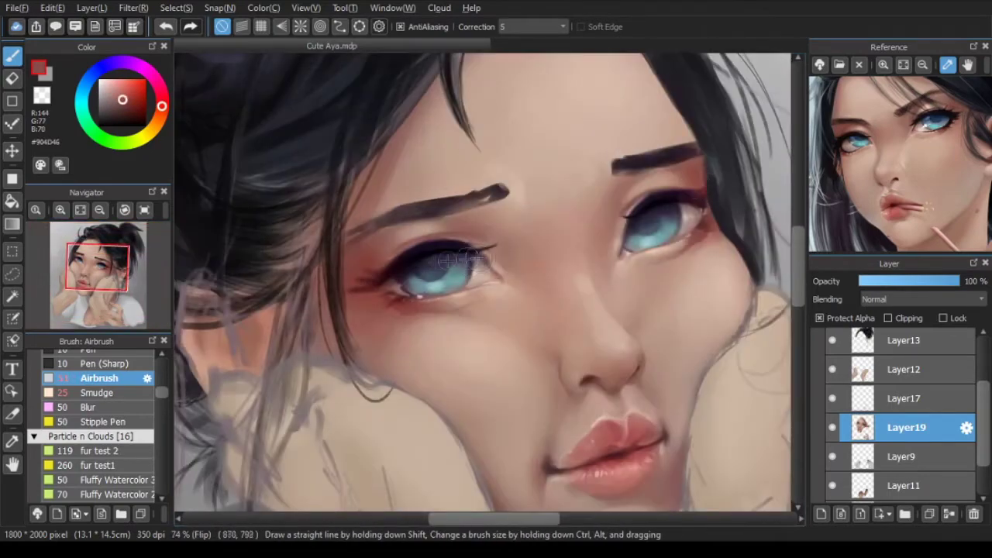
{"action": "left_click_drag", "start_coordinate": [496, 464], "coordinate": [512, 438]}
{"action": "left_click", "coordinate": [517, 467], "text": "alt"}
{"action": "left_click", "coordinate": [456, 219], "text": "alt"}
{"action": "left_click_drag", "start_coordinate": [422, 215], "coordinate": [480, 205]}
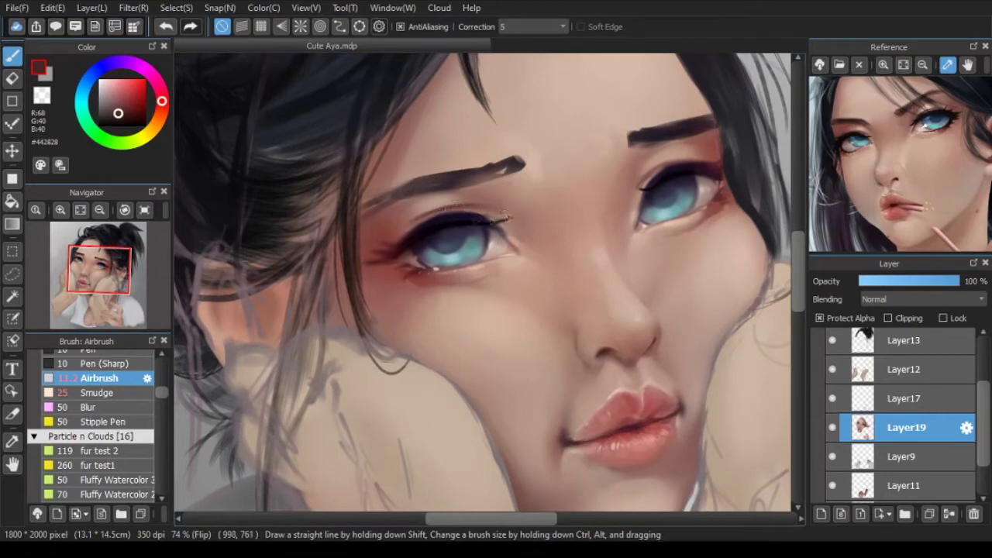
Step: Shade the skin at the near eye's inner corner with the Airbrush in brown (#6A4843) sampled from the jaw
{"action": "scroll", "coordinate": [524, 214], "scroll_direction": "down", "scroll_amount": 2}
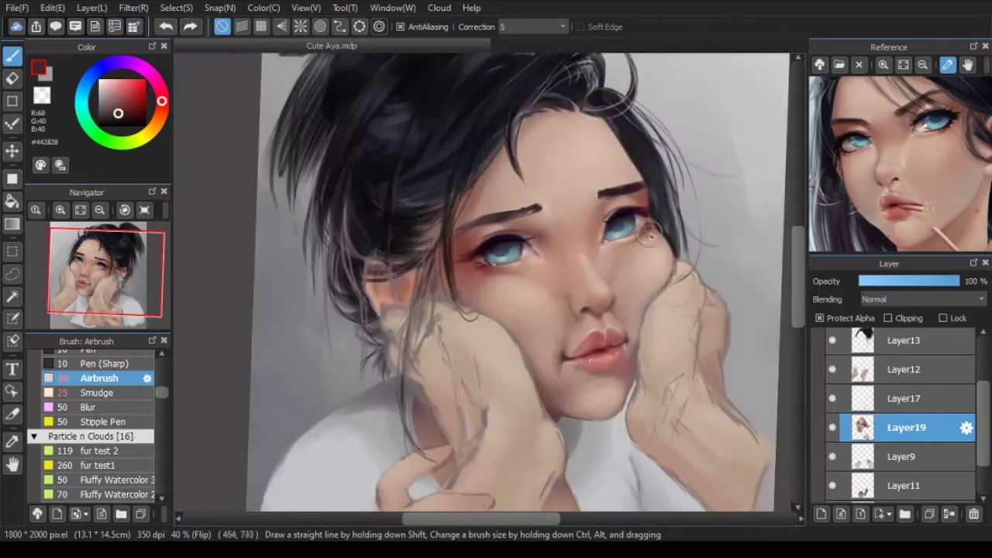
{"action": "left_click", "coordinate": [544, 401], "text": "alt"}
{"action": "scroll", "coordinate": [538, 225], "scroll_direction": "up", "scroll_amount": 3}
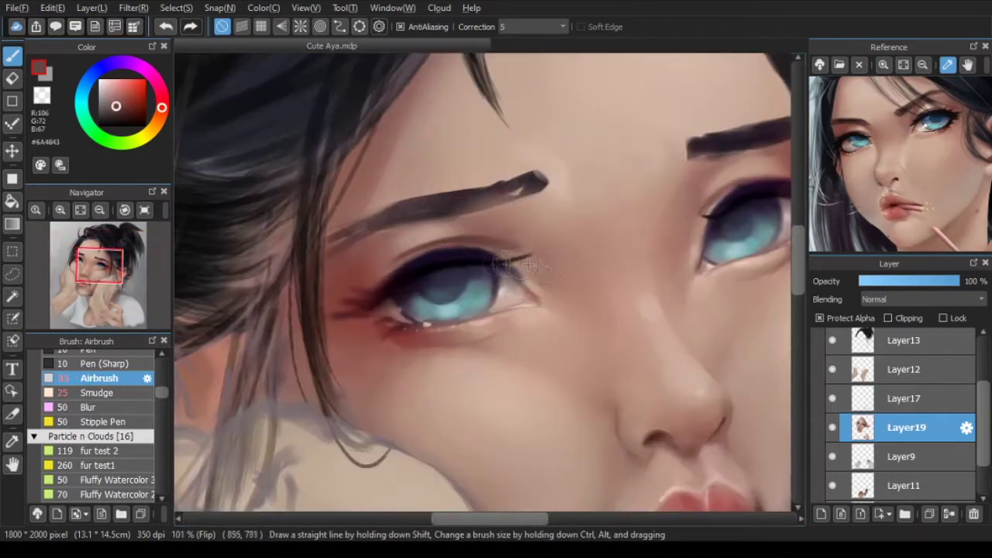
{"action": "scroll", "coordinate": [533, 247], "scroll_direction": "down", "scroll_amount": 2}
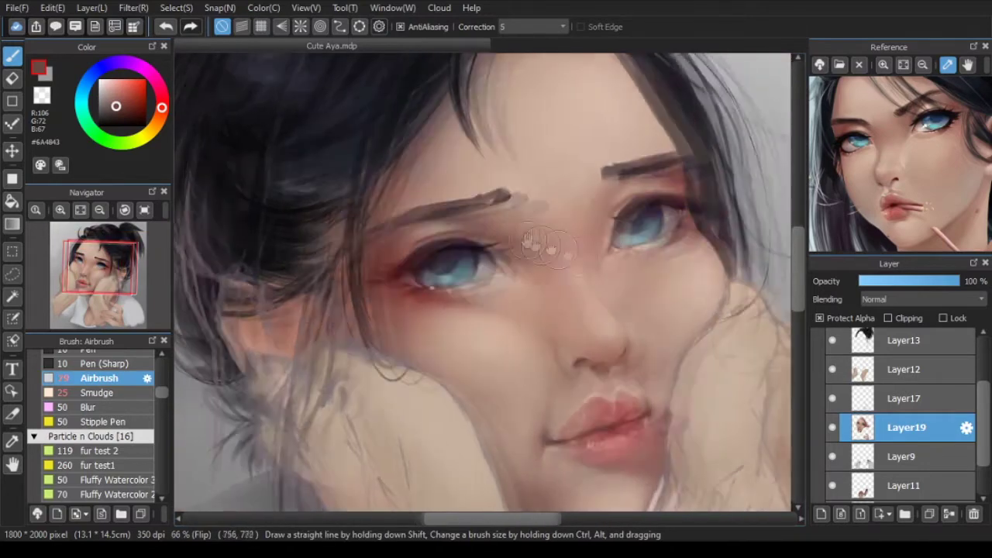
Step: Lighten the skin between the brows with the Watercolor brush in sampled light skin tone (#D3B5A4)
{"action": "scroll", "coordinate": [101, 422], "scroll_direction": "up", "scroll_amount": 3}
{"action": "left_click", "coordinate": [104, 377]}
{"action": "left_click", "coordinate": [577, 179], "text": "alt"}
{"action": "left_click", "coordinate": [564, 204], "text": "alt"}
{"action": "scroll", "coordinate": [539, 182], "scroll_direction": "down", "scroll_amount": 2}
{"action": "scroll", "coordinate": [538, 184], "scroll_direction": "up", "scroll_amount": 2}
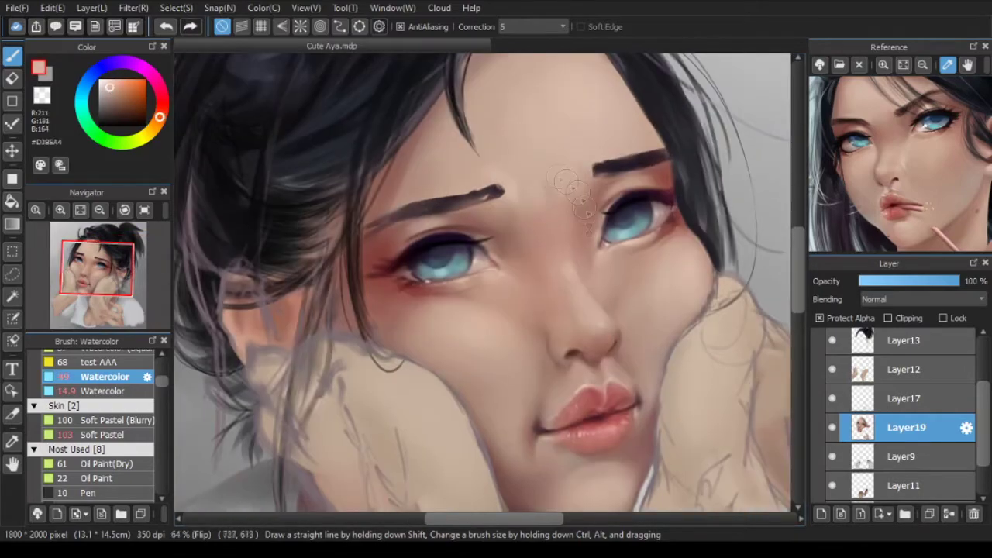
{"action": "scroll", "coordinate": [548, 163], "scroll_direction": "down", "scroll_amount": 3}
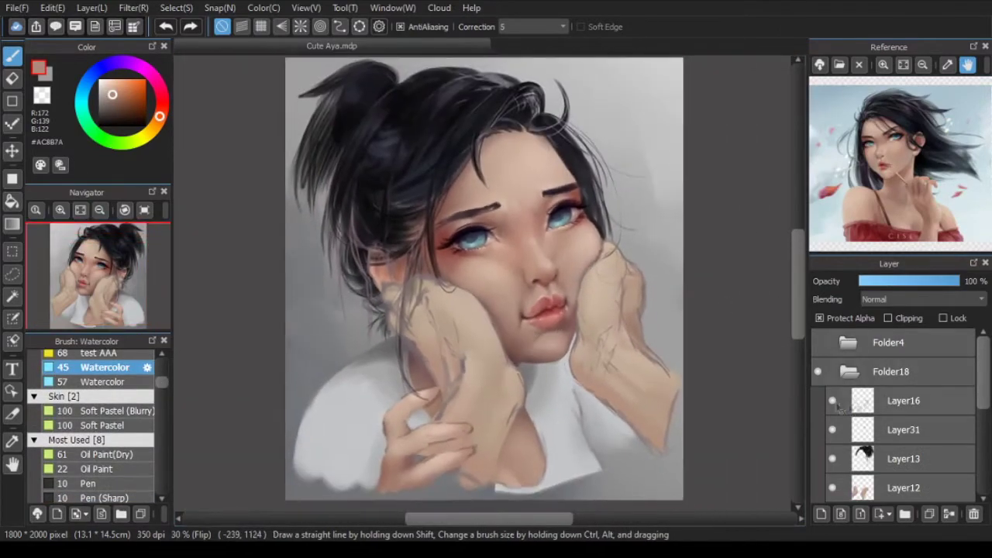
Step: Select Layer12 with the hands and adjust their skin color, comparing the result with the previous state and in a mirrored view
{"action": "left_click", "coordinate": [831, 401]}
{"action": "left_click", "coordinate": [831, 401]}
{"action": "left_click", "coordinate": [907, 488]}
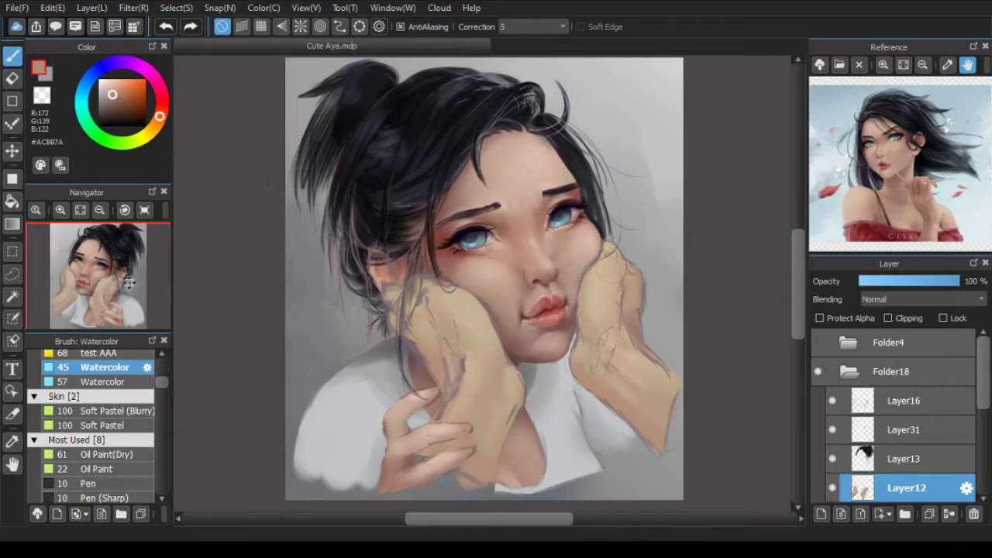
{"action": "left_click_drag", "start_coordinate": [182, 241], "coordinate": [180, 228]}
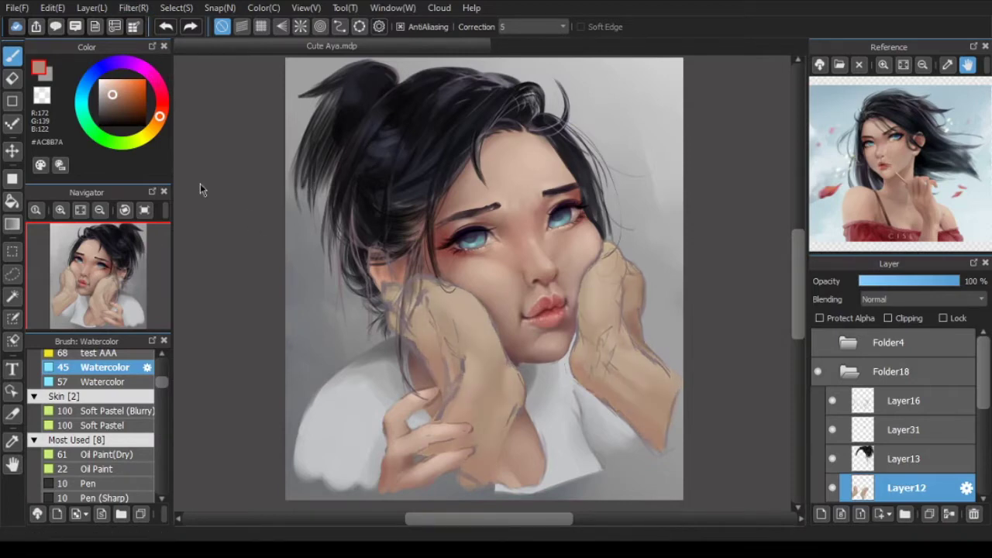
{"action": "key", "text": "ctrl+z"}
{"action": "key", "text": "ctrl+y"}
{"action": "key", "text": "h"}
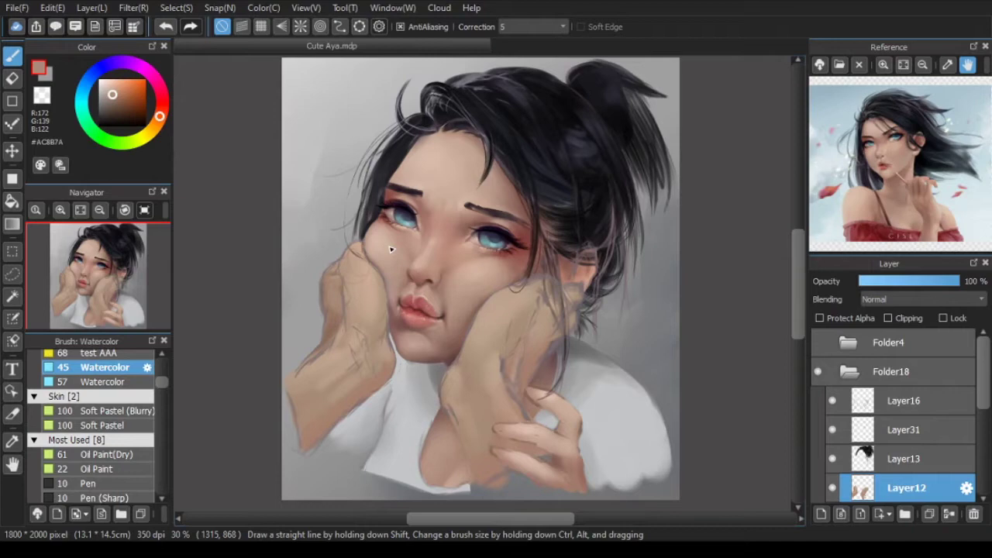
{"action": "key", "text": "h"}
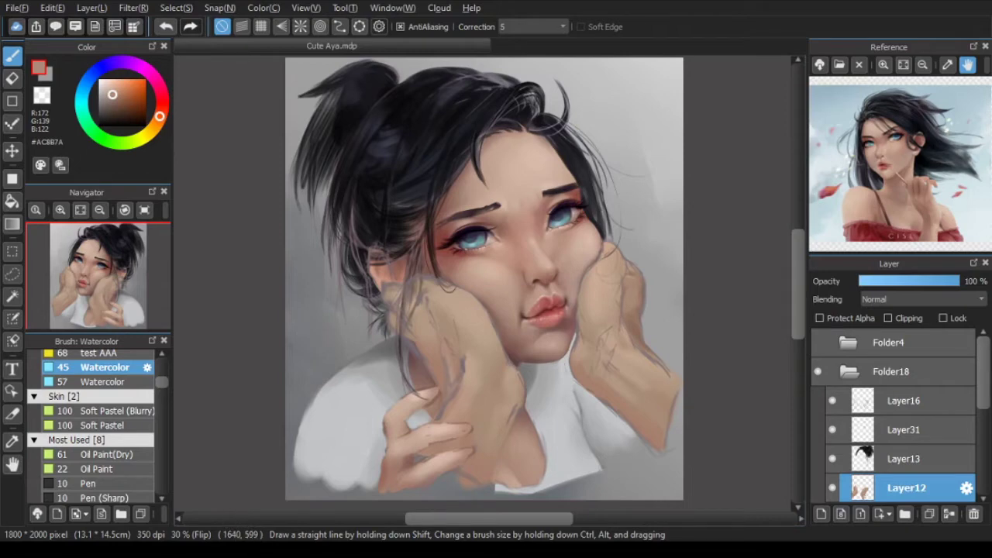
Step: Enlarge the reference to its face and outline the portrait's nose on Layer19 with a freehand lasso selection
{"action": "key", "text": "Down"}
{"action": "left_click", "coordinate": [883, 65]}
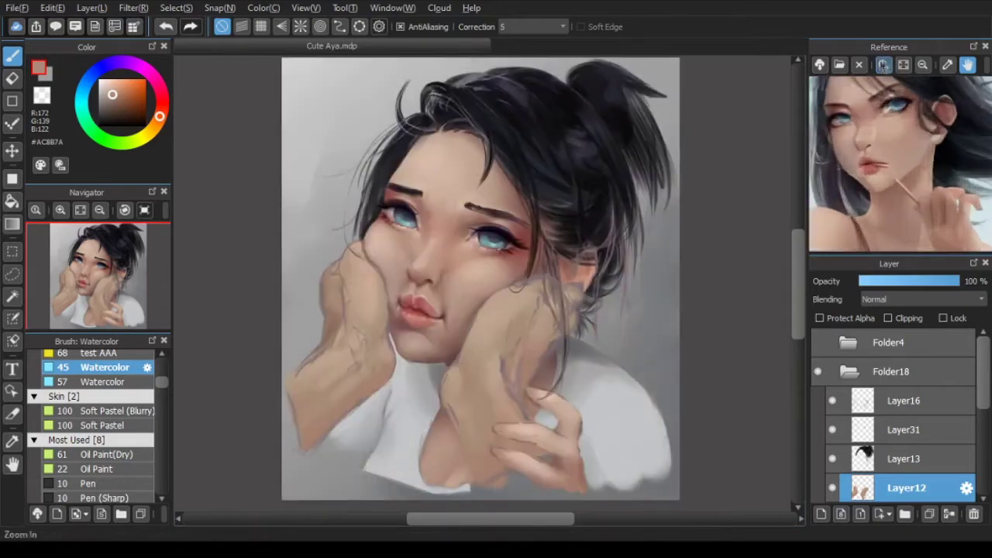
{"action": "left_click", "coordinate": [883, 65]}
{"action": "scroll", "coordinate": [376, 221], "scroll_direction": "up", "scroll_amount": 2}
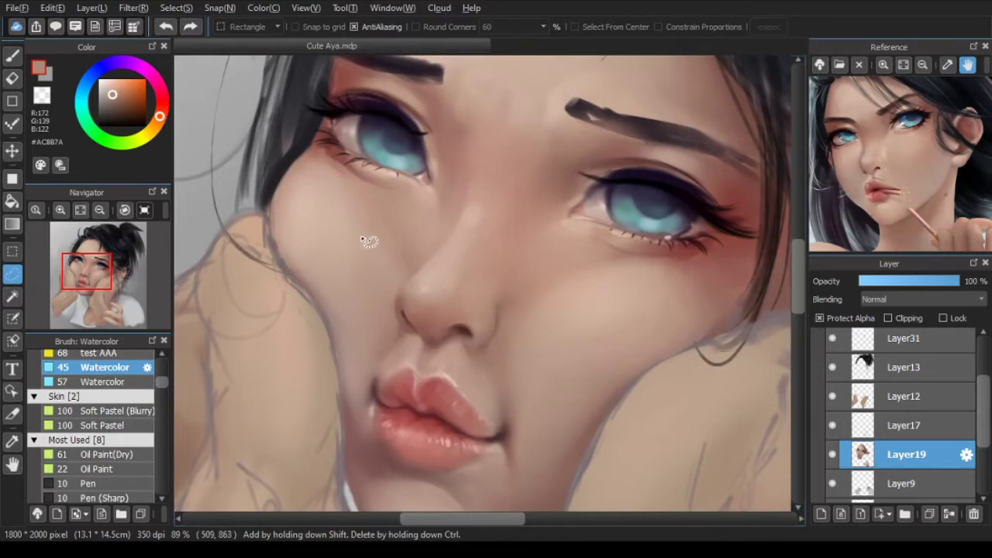
{"action": "scroll", "coordinate": [401, 293], "scroll_direction": "up", "scroll_amount": 2}
{"action": "left_click_drag", "start_coordinate": [449, 223], "coordinate": [448, 241]}
{"action": "mouse_move", "coordinate": [419, 281]}
{"action": "left_mouse_down"}
{"action": "mouse_move", "coordinate": [402, 302]}
{"action": "mouse_move", "coordinate": [405, 347]}
{"action": "left_mouse_up"}
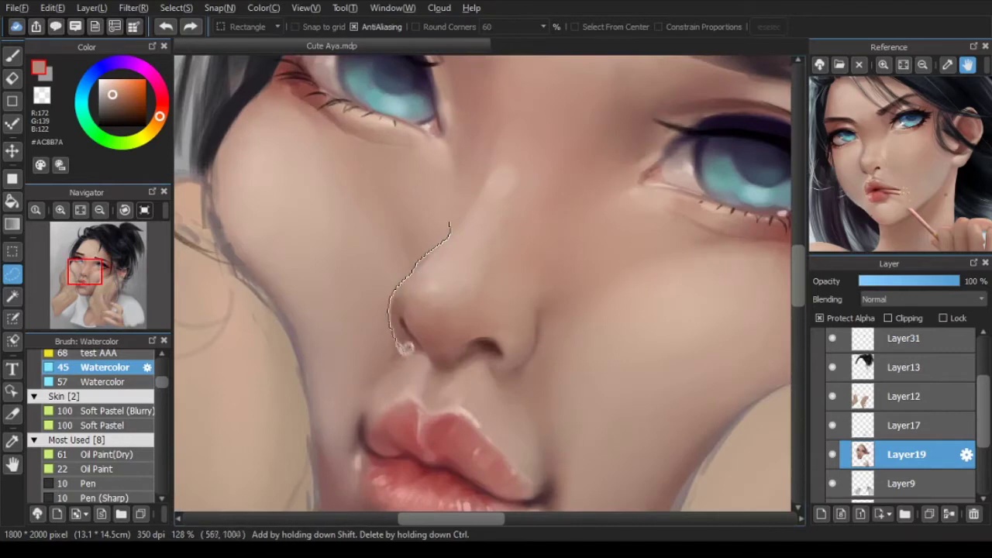
{"action": "mouse_move", "coordinate": [546, 350]}
{"action": "left_mouse_down"}
{"action": "mouse_move", "coordinate": [543, 322]}
{"action": "mouse_move", "coordinate": [511, 236]}
{"action": "left_mouse_up"}
{"action": "left_click_drag", "start_coordinate": [489, 354], "coordinate": [510, 361]}
Step: Transform the selected nose with a slight sideways nudge using Bicubic (Sharp), and clear the selection
{"action": "key", "text": "ctrl+t"}
{"action": "left_click_drag", "start_coordinate": [545, 331], "coordinate": [548, 333]}
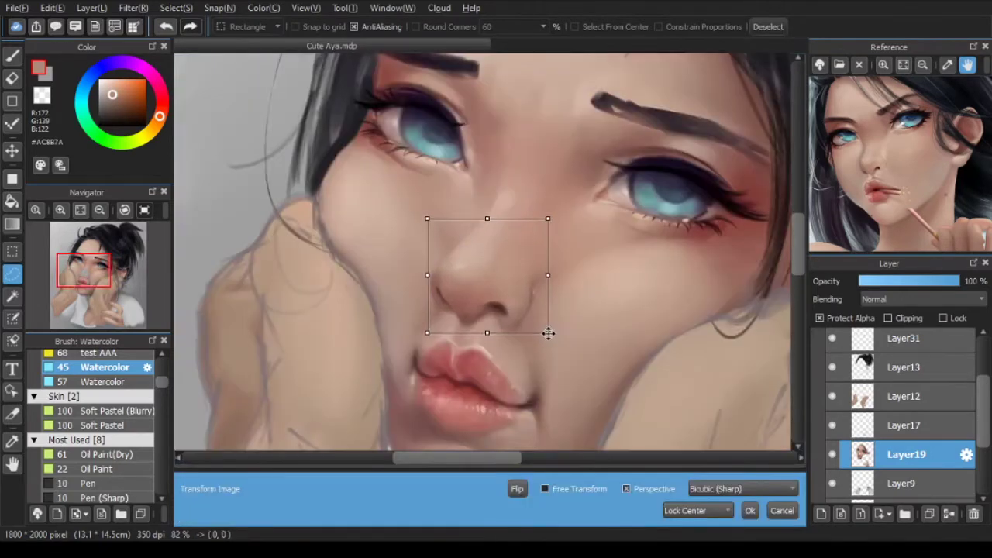
{"action": "scroll", "coordinate": [569, 319], "scroll_direction": "down", "scroll_amount": 2}
{"action": "key", "text": "Down"}
{"action": "left_click_drag", "start_coordinate": [512, 296], "coordinate": [512, 295]}
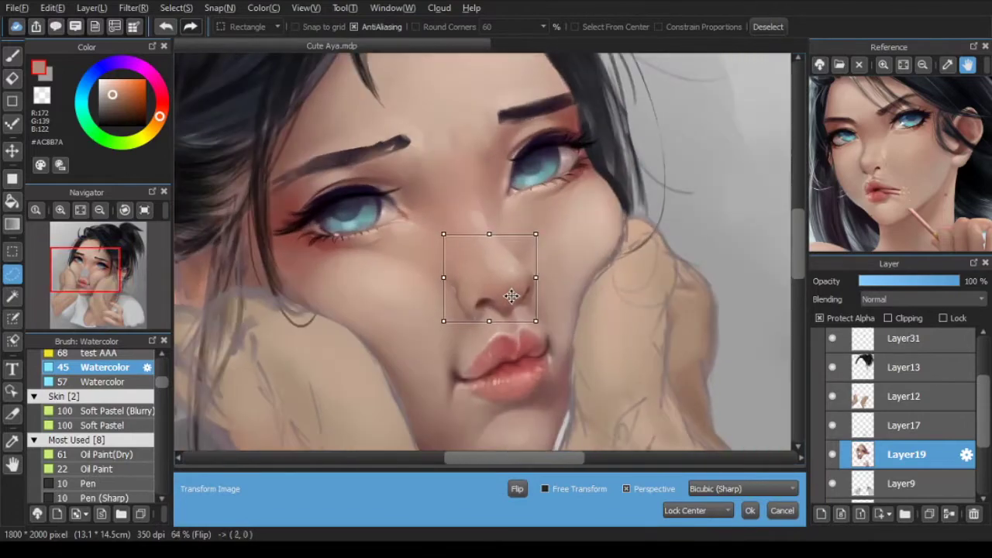
{"action": "scroll", "coordinate": [626, 294], "scroll_direction": "down", "scroll_amount": 2}
{"action": "key", "text": "Return"}
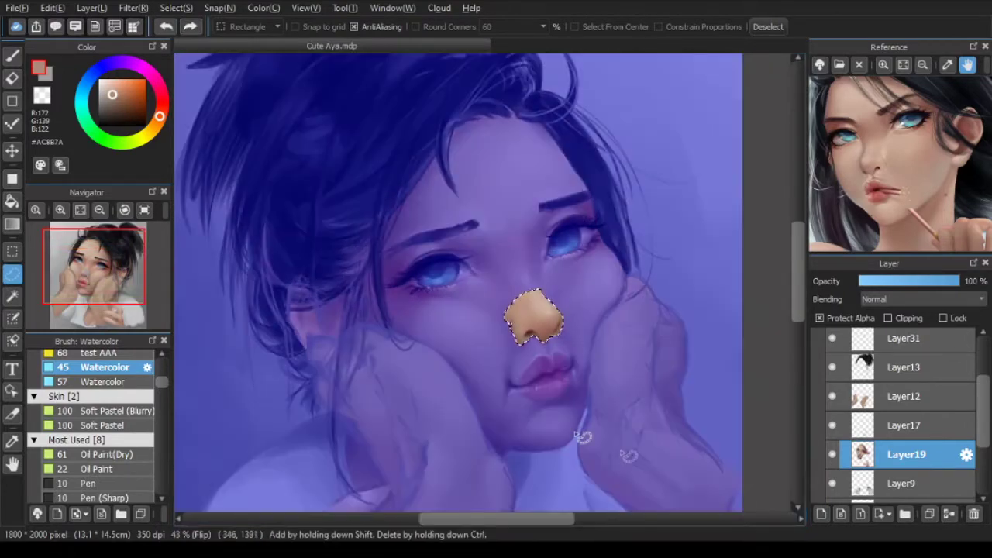
{"action": "key", "text": "ctrl+d"}
Step: Compare the whole face with and without the nose transform by undoing and redoing it
{"action": "key", "text": "Down"}
{"action": "scroll", "coordinate": [469, 249], "scroll_direction": "down", "scroll_amount": 2}
{"action": "key", "text": "ctrl+z"}
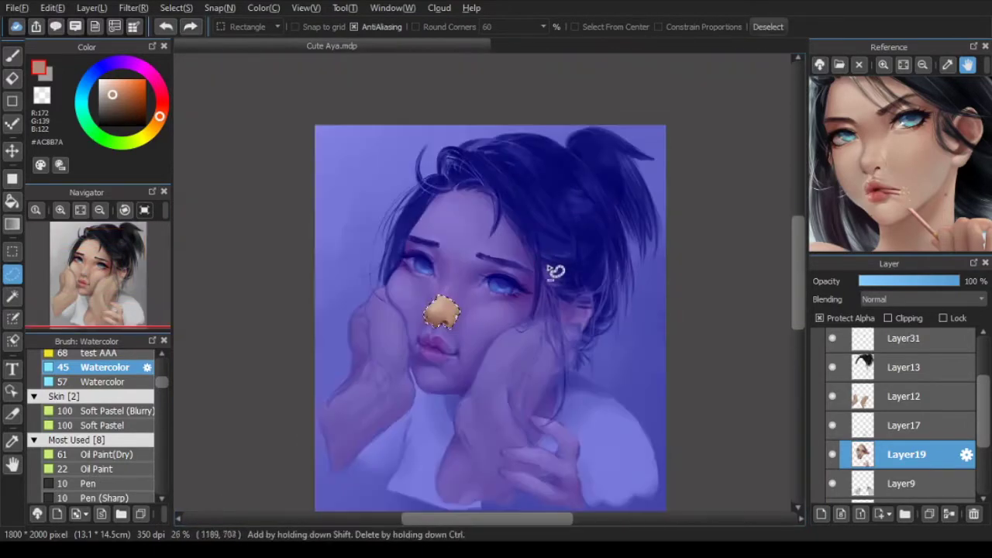
{"action": "key", "text": "ctrl+y"}
{"action": "key", "text": "ctrl+z"}
{"action": "key", "text": "ctrl+y"}
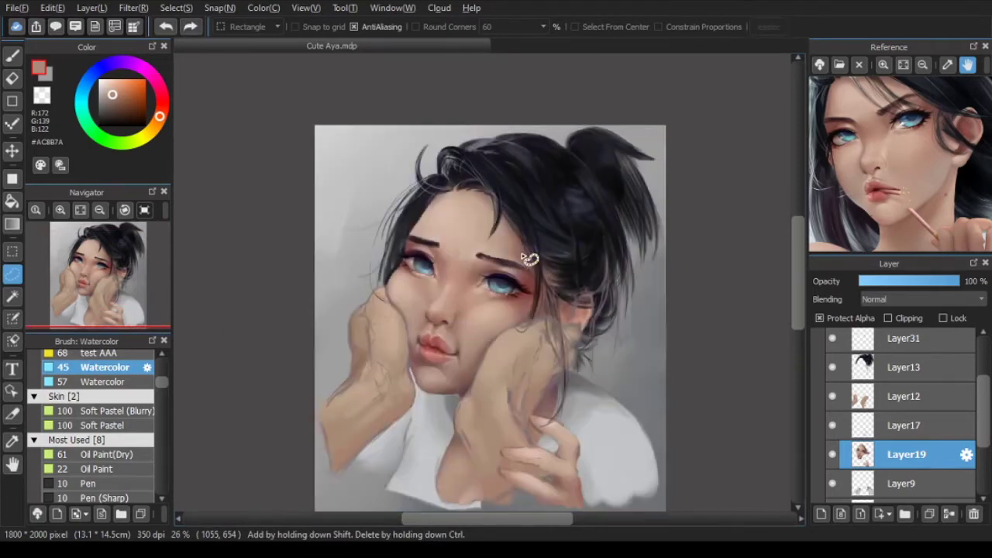
Step: Add a new layer beneath the face layer and merge Layer19 down into it
{"action": "scroll", "coordinate": [435, 319], "scroll_direction": "up", "scroll_amount": 3}
{"action": "scroll", "coordinate": [435, 319], "scroll_direction": "up", "scroll_amount": 3}
{"action": "key", "text": "ctrl+shift+n"}
{"action": "key", "text": "b"}
{"action": "key", "text": "ctrl+e"}
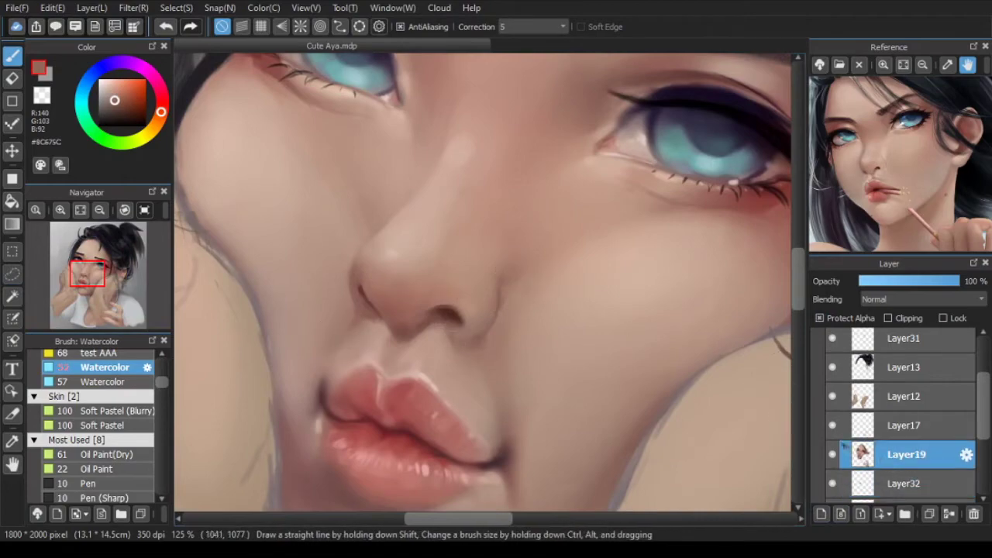
Step: Shade the fold between the near nostril, cheek and mouth with the Watercolor brush in sampled skin tones such as #9A7266 and #B79585
{"action": "scroll", "coordinate": [267, 306], "scroll_direction": "up", "scroll_amount": 2}
{"action": "right_click", "coordinate": [386, 328]}
{"action": "key", "text": "["}
{"action": "scroll", "coordinate": [386, 329], "scroll_direction": "down", "scroll_amount": 8}
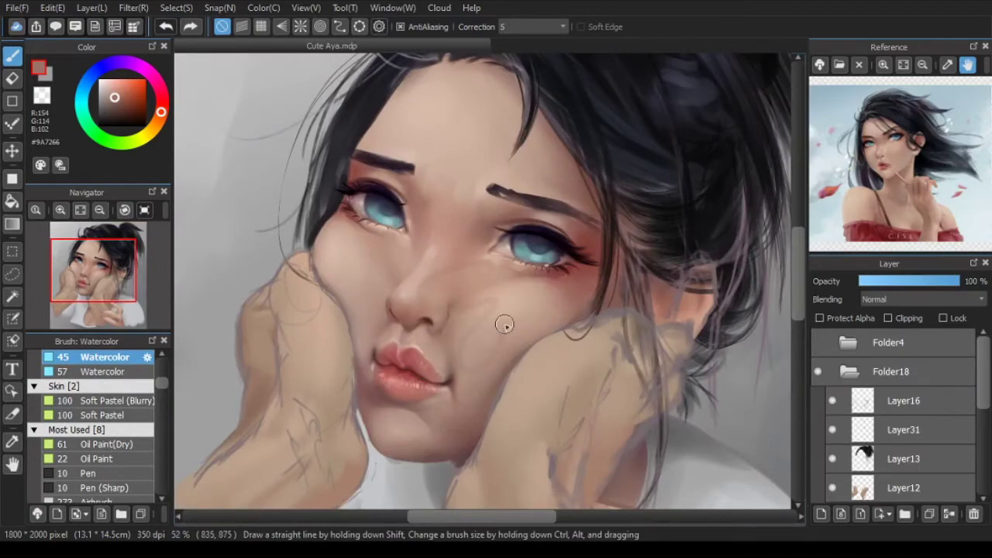
{"action": "scroll", "coordinate": [504, 323], "scroll_direction": "up", "scroll_amount": 4}
{"action": "left_click", "coordinate": [487, 326], "text": "alt"}
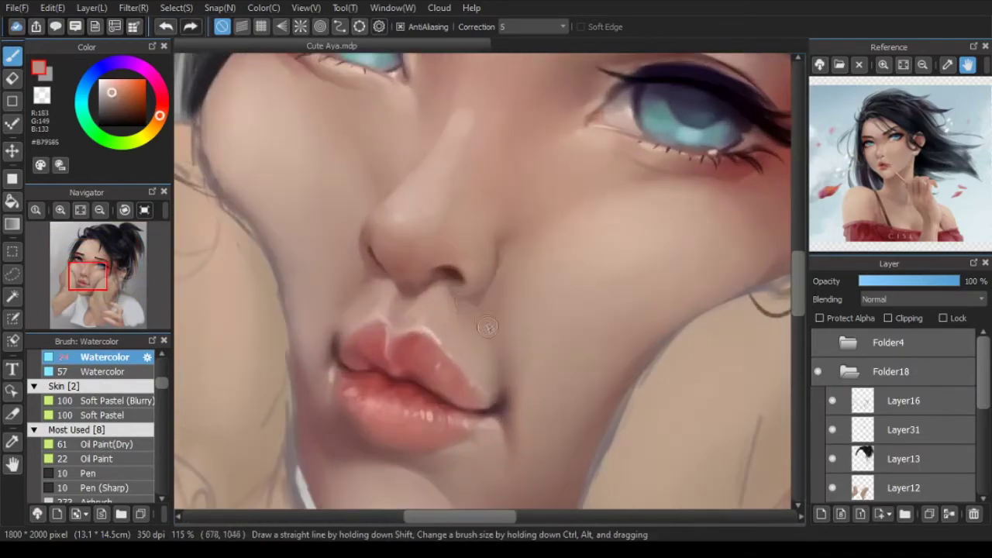
Step: Refine the nostrils and the nose's underside with the Soft Pastel brush in sampled browns such as #8D665C, #A67B6D and #9F6B5F
{"action": "left_click", "coordinate": [129, 415]}
{"action": "left_click", "coordinate": [540, 266], "text": "alt"}
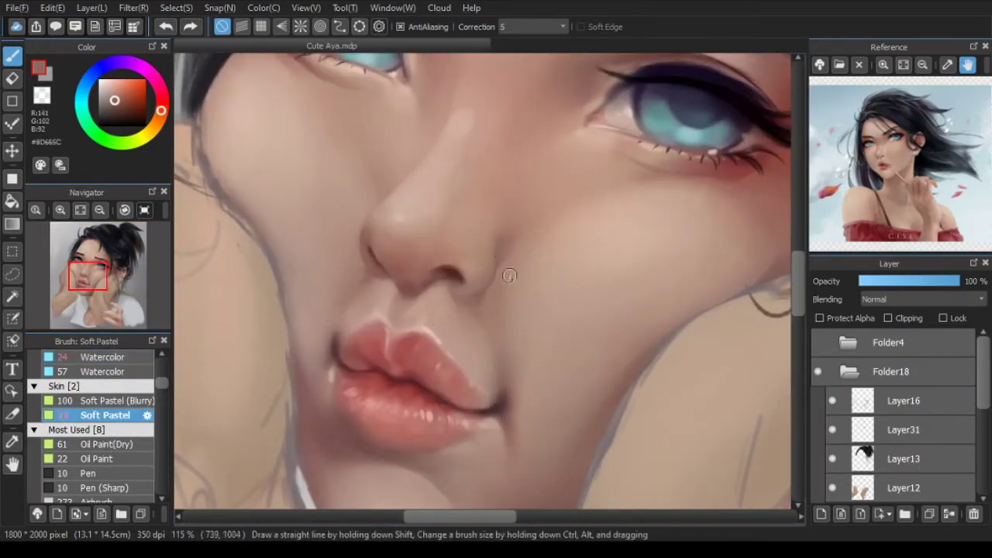
{"action": "scroll", "coordinate": [416, 355], "scroll_direction": "up", "scroll_amount": 3}
{"action": "left_click", "coordinate": [424, 322], "text": "alt"}
{"action": "scroll", "coordinate": [442, 294], "scroll_direction": "down", "scroll_amount": 3}
{"action": "scroll", "coordinate": [459, 274], "scroll_direction": "up", "scroll_amount": 2}
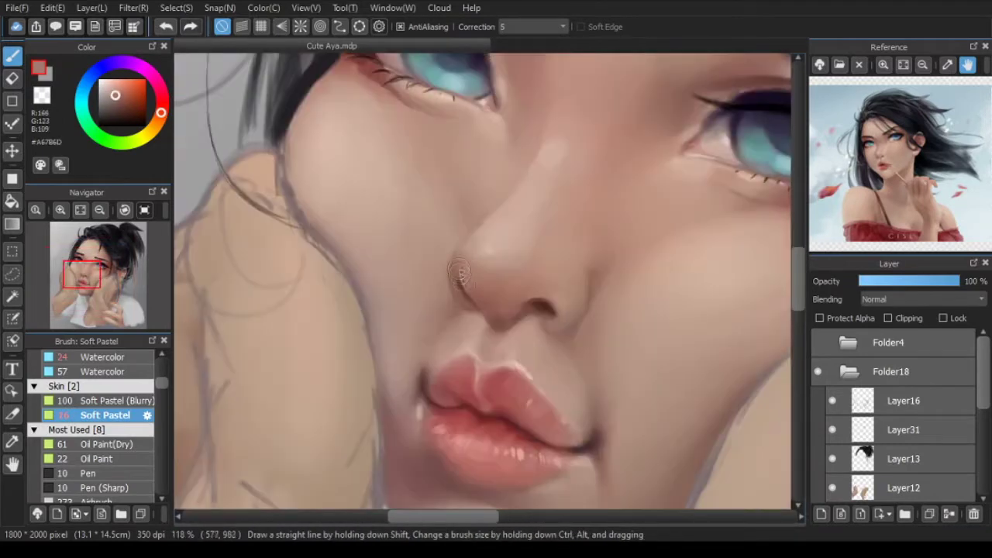
{"action": "left_click", "coordinate": [575, 275], "text": "alt"}
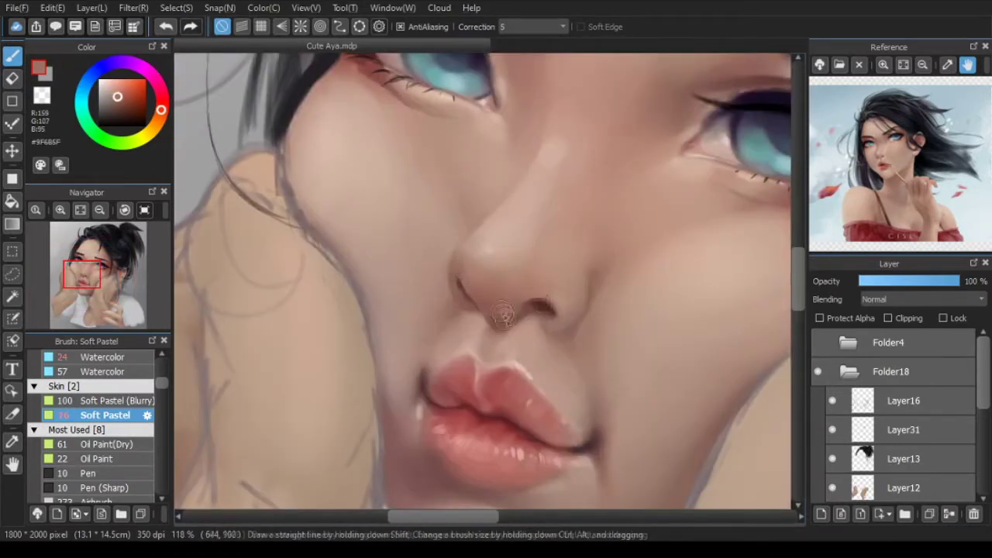
Step: Compare the painted face with the line sketch by switching the visibility of Folder4 and Folder18
{"action": "scroll", "coordinate": [496, 294], "scroll_direction": "down", "scroll_amount": 3}
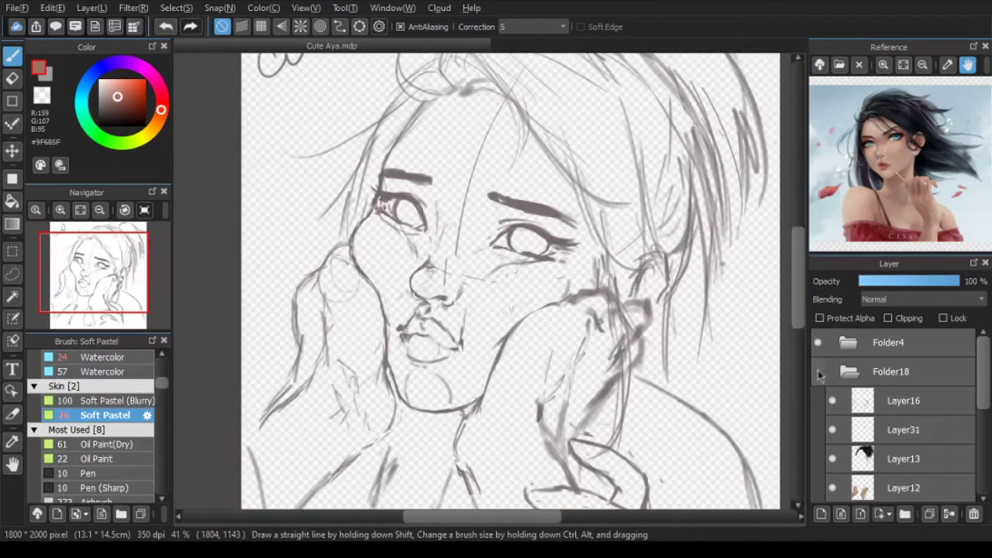
{"action": "left_click_drag", "start_coordinate": [818, 370], "coordinate": [818, 349]}
{"action": "left_click_drag", "start_coordinate": [818, 348], "coordinate": [818, 371]}
{"action": "scroll", "coordinate": [405, 288], "scroll_direction": "up", "scroll_amount": 4}
{"action": "left_click_drag", "start_coordinate": [817, 371], "coordinate": [817, 349]}
Step: Touch up the hair edge beside the far cheek on Layer13 with the Watercolor brush
{"action": "left_click", "coordinate": [904, 458]}
{"action": "scroll", "coordinate": [396, 221], "scroll_direction": "up", "scroll_amount": 2}
{"action": "left_click_drag", "start_coordinate": [454, 234], "coordinate": [474, 220]}
{"action": "left_click", "coordinate": [109, 371]}
{"action": "left_click", "coordinate": [107, 357]}
{"action": "left_click_drag", "start_coordinate": [396, 295], "coordinate": [415, 277]}
Step: Shade the far cheek's outer edge on Layer32 with the Soft Pastel brush in sampled reddish browns such as #A1675A and #874541
{"action": "left_click", "coordinate": [903, 487]}
{"action": "left_click_drag", "start_coordinate": [983, 375], "coordinate": [983, 420]}
{"action": "left_click", "coordinate": [905, 439]}
{"action": "left_click", "coordinate": [411, 284], "text": "alt"}
{"action": "left_click", "coordinate": [104, 415]}
{"action": "left_click_drag", "start_coordinate": [426, 237], "coordinate": [398, 311]}
{"action": "left_click", "coordinate": [447, 227], "text": "alt"}
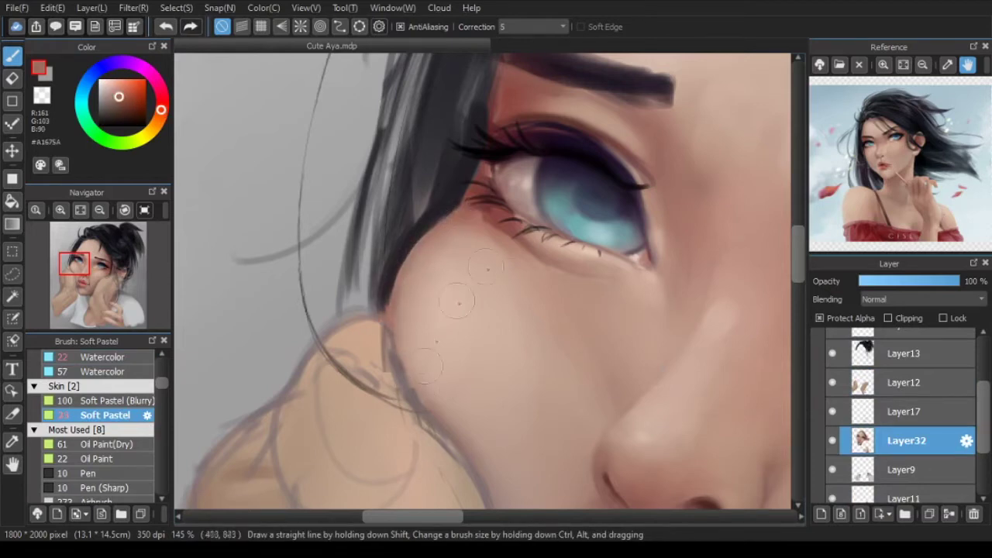
{"action": "left_click", "coordinate": [468, 207], "text": "alt"}
{"action": "left_click_drag", "start_coordinate": [406, 256], "coordinate": [394, 353]}
{"action": "left_click_drag", "start_coordinate": [409, 399], "coordinate": [402, 352]}
{"action": "scroll", "coordinate": [391, 363], "scroll_direction": "up", "scroll_amount": 2}
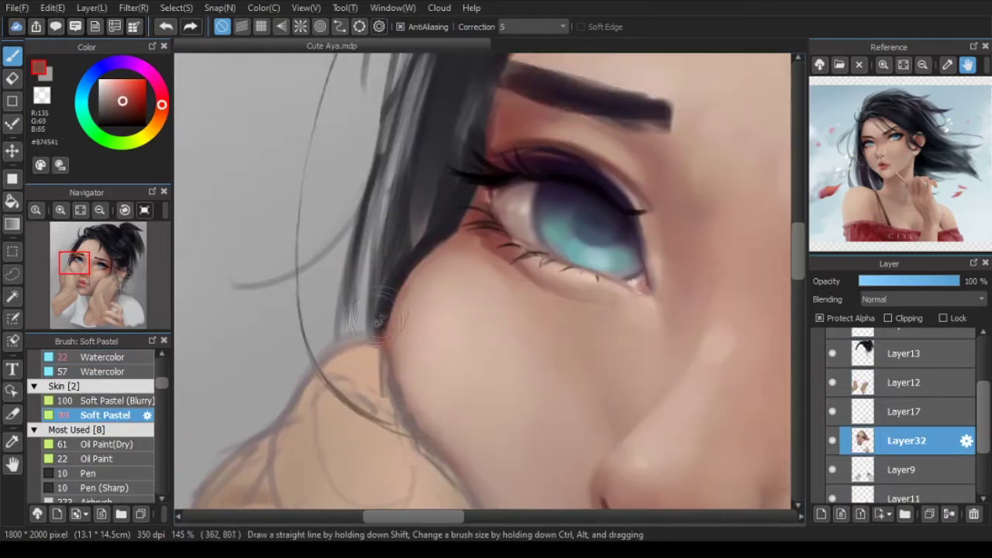
Step: Shade the far cheek's lower edge and jaw beside the hand with Soft Pastel in sampled browns such as #77524F, undoing the last stroke
{"action": "scroll", "coordinate": [468, 236], "scroll_direction": "down", "scroll_amount": 2}
{"action": "mouse_move", "coordinate": [474, 385]}
{"action": "left_mouse_down"}
{"action": "mouse_move", "coordinate": [459, 352]}
{"action": "mouse_move", "coordinate": [401, 310]}
{"action": "left_mouse_up"}
{"action": "scroll", "coordinate": [625, 377], "scroll_direction": "down", "scroll_amount": 1}
{"action": "key", "text": "bracketright"}
{"action": "left_click", "coordinate": [466, 347], "text": "alt"}
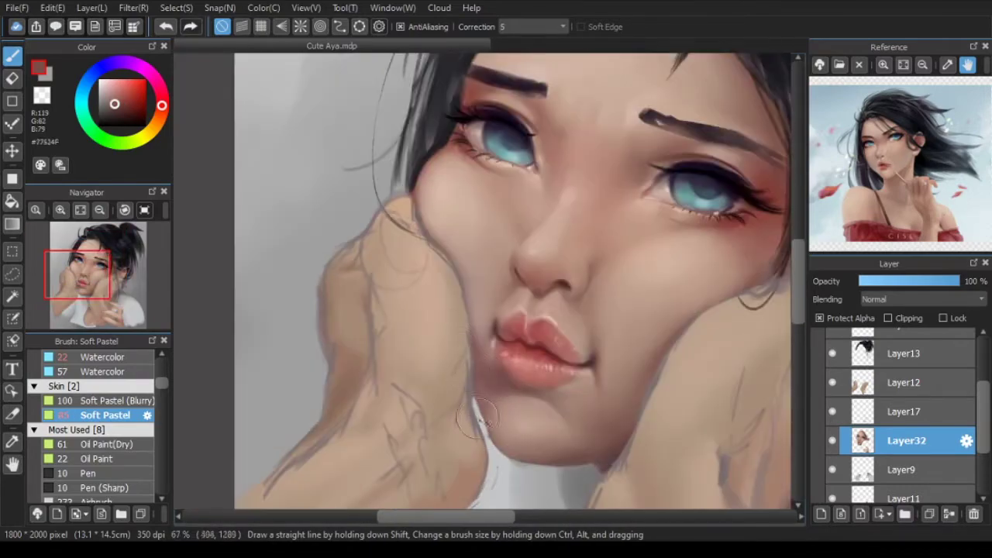
{"action": "key", "text": "Down"}
{"action": "key", "text": "bracketleft"}
{"action": "scroll", "coordinate": [516, 411], "scroll_direction": "down", "scroll_amount": 2}
{"action": "key", "text": "bracketleft"}
{"action": "key", "text": "bracketleft"}
{"action": "key", "text": "ctrl+z"}
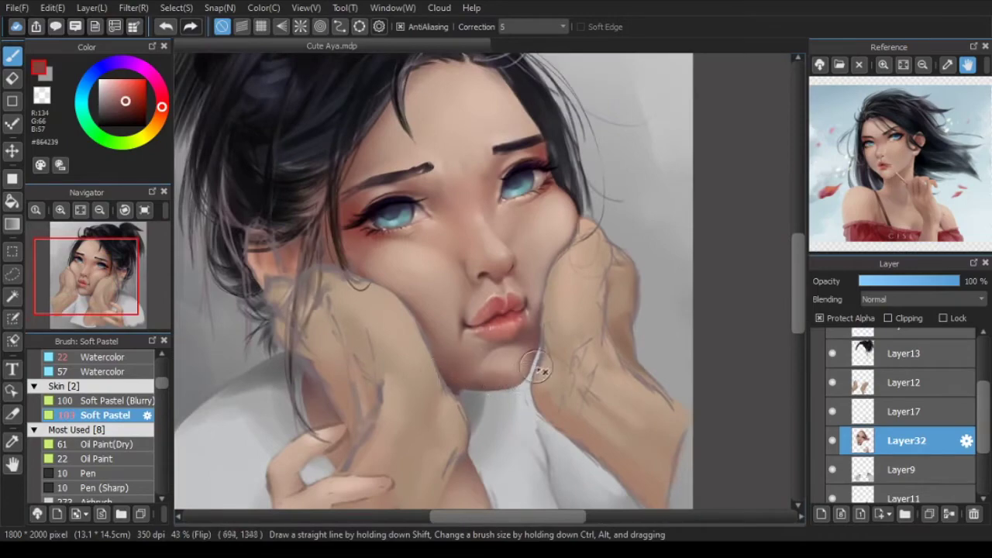
Step: Lighten the chin and lower cheek with a large Soft Pastel brush in sampled light skin tone (#D4B8A6)
{"action": "left_click", "coordinate": [500, 370], "text": "alt"}
{"action": "scroll", "coordinate": [488, 383], "scroll_direction": "up", "scroll_amount": 1}
{"action": "scroll", "coordinate": [496, 310], "scroll_direction": "down", "scroll_amount": 3}
{"action": "key", "text": "Down"}
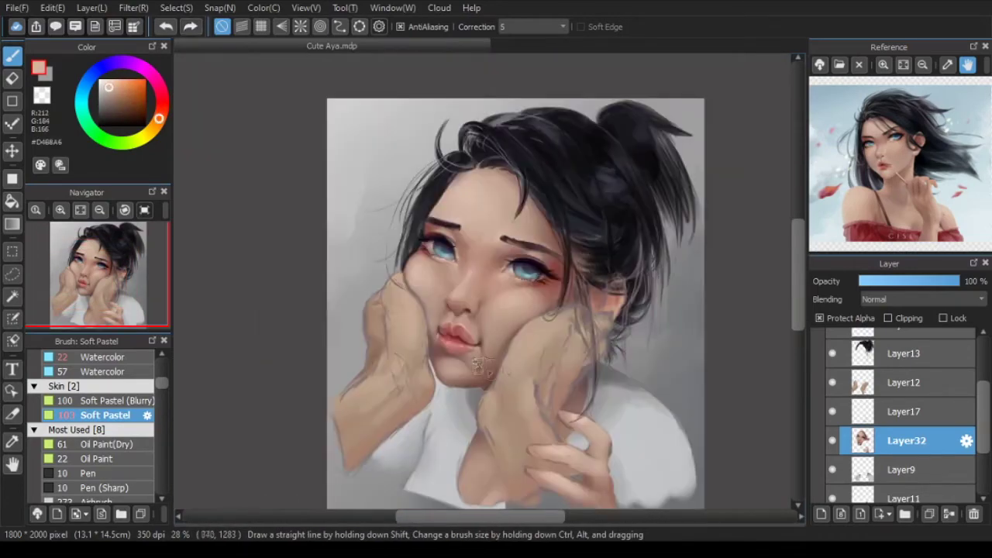
{"action": "scroll", "coordinate": [491, 337], "scroll_direction": "up", "scroll_amount": 3}
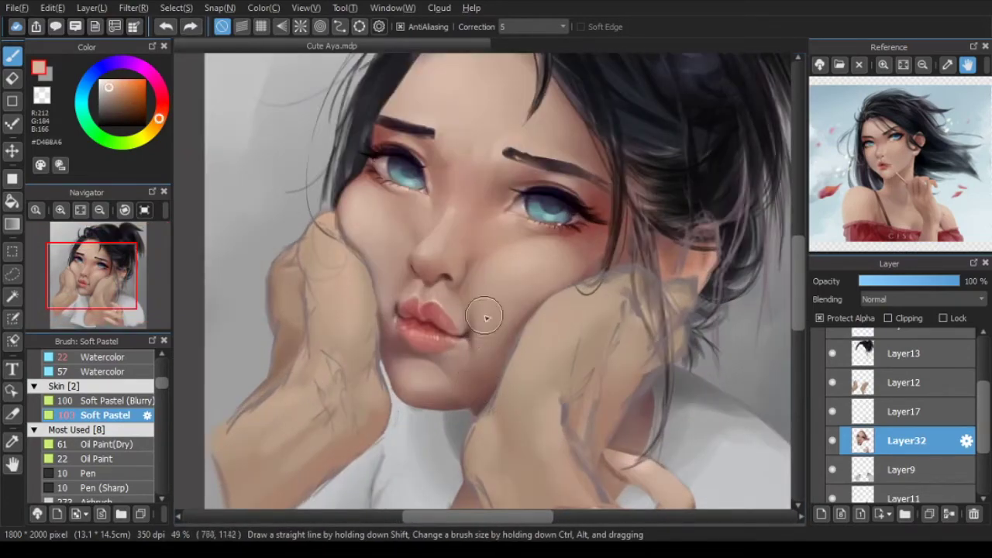
{"action": "left_click_drag", "start_coordinate": [484, 316], "coordinate": [473, 351]}
Step: Check the face's proportions against the line sketch by repeatedly toggling the visibility of Folder4 and Folder18
{"action": "scroll", "coordinate": [823, 364], "scroll_direction": "up", "scroll_amount": 3}
{"action": "left_click", "coordinate": [817, 342]}
{"action": "left_click", "coordinate": [816, 372]}
{"action": "left_click", "coordinate": [816, 372]}
{"action": "left_click", "coordinate": [817, 343]}
{"action": "left_click", "coordinate": [817, 342]}
{"action": "left_click", "coordinate": [815, 372]}
{"action": "left_click", "coordinate": [816, 372]}
{"action": "left_click", "coordinate": [816, 372]}
{"action": "left_click", "coordinate": [816, 372]}
{"action": "left_click", "coordinate": [819, 345]}
{"action": "left_click_drag", "start_coordinate": [982, 375], "coordinate": [983, 423]}
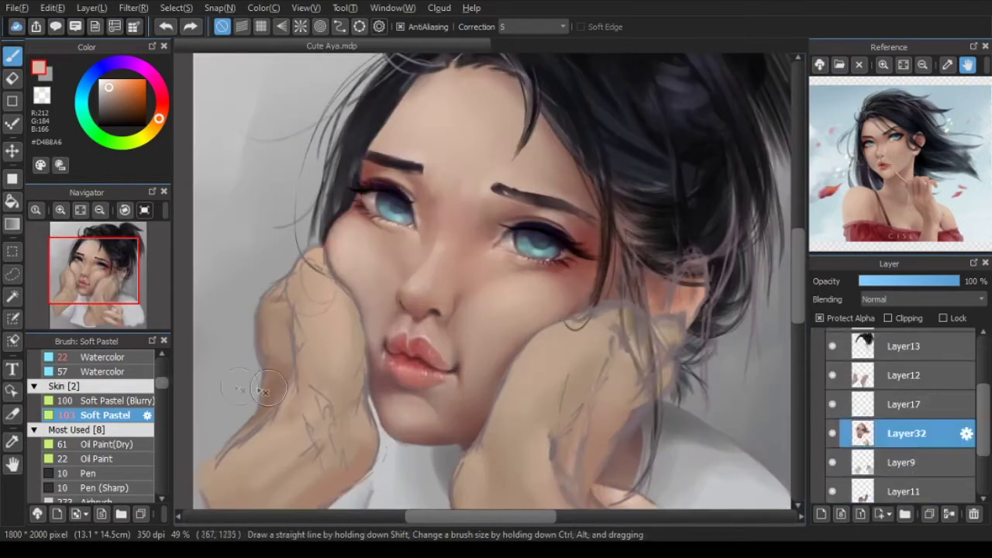
Step: Blend the skin around the nose and cheeks on Layer32 with the Smudge brush
{"action": "scroll", "coordinate": [101, 430], "scroll_direction": "down", "scroll_amount": 3}
{"action": "left_click", "coordinate": [99, 363]}
{"action": "scroll", "coordinate": [419, 358], "scroll_direction": "up", "scroll_amount": 3}
{"action": "left_click_drag", "start_coordinate": [420, 289], "coordinate": [409, 318]}
{"action": "scroll", "coordinate": [518, 337], "scroll_direction": "down", "scroll_amount": 3}
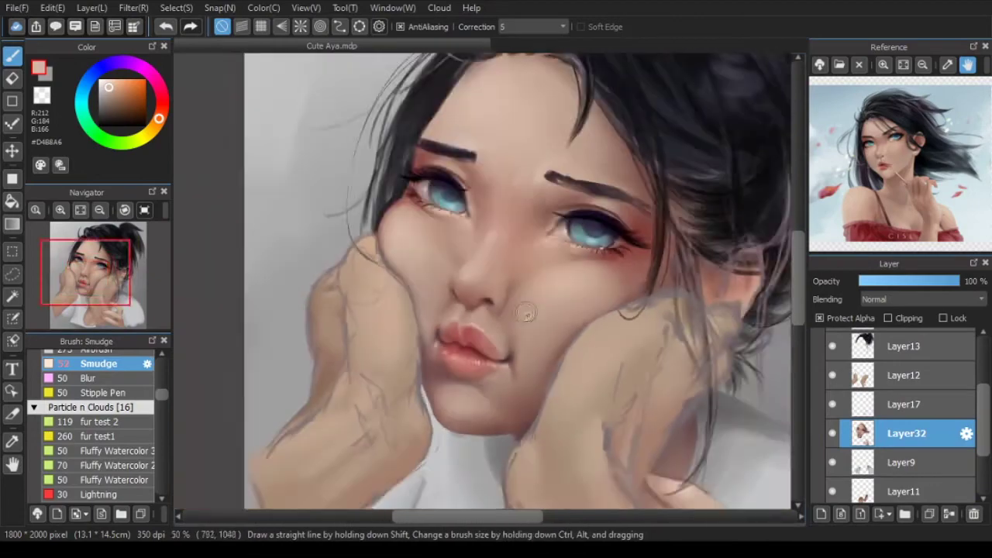
{"action": "scroll", "coordinate": [504, 313], "scroll_direction": "up", "scroll_amount": 2}
{"action": "key", "text": "Down"}
{"action": "scroll", "coordinate": [526, 312], "scroll_direction": "up", "scroll_amount": 1}
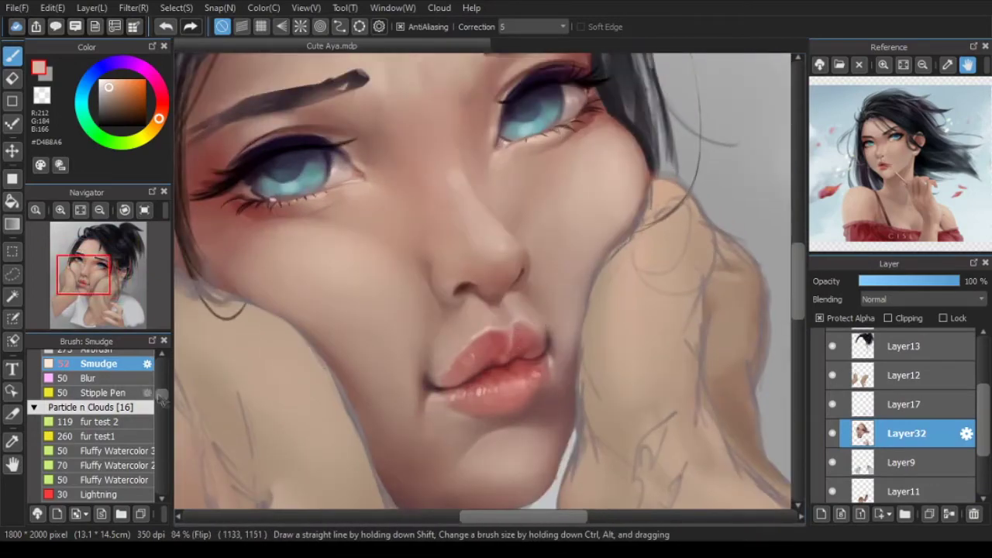
Step: Lighten the skin around the upper lip and chin with the Airbrush in sampled light skin tone (#D4B19E)
{"action": "left_click_drag", "start_coordinate": [161, 399], "coordinate": [161, 393]}
{"action": "left_click", "coordinate": [99, 418]}
{"action": "scroll", "coordinate": [507, 293], "scroll_direction": "up", "scroll_amount": 3}
{"action": "right_click", "coordinate": [463, 316]}
{"action": "scroll", "coordinate": [478, 339], "scroll_direction": "down", "scroll_amount": 2}
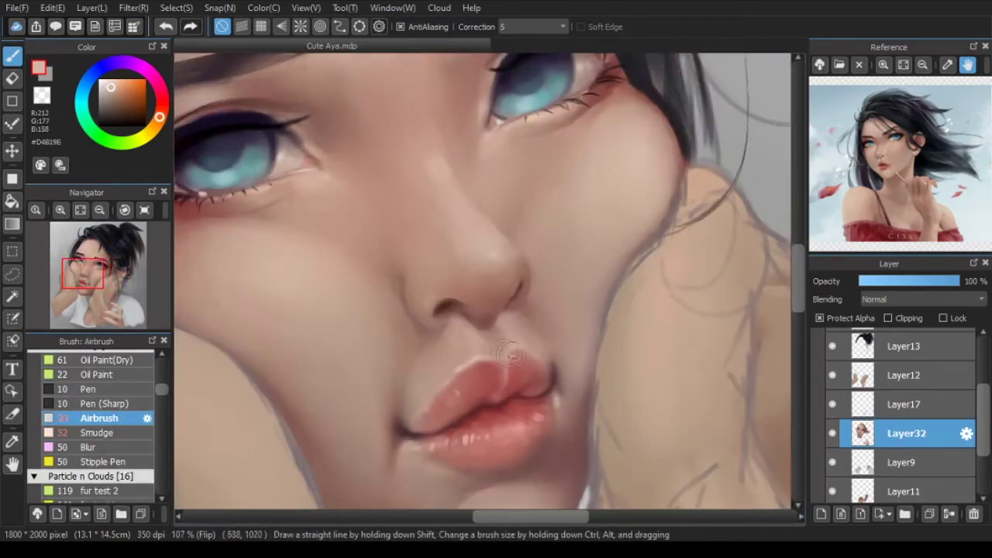
{"action": "scroll", "coordinate": [488, 352], "scroll_direction": "down", "scroll_amount": 2}
{"action": "scroll", "coordinate": [488, 361], "scroll_direction": "up", "scroll_amount": 1}
{"action": "mouse_move", "coordinate": [484, 457]}
{"action": "left_mouse_down"}
{"action": "mouse_move", "coordinate": [511, 346]}
{"action": "mouse_move", "coordinate": [533, 339]}
{"action": "left_mouse_up"}
Step: Smudge the skin on the chin below the lips, undoing the last stroke
{"action": "left_click", "coordinate": [100, 432]}
{"action": "scroll", "coordinate": [516, 352], "scroll_direction": "up", "scroll_amount": 2}
{"action": "key", "text": "ctrl+z"}
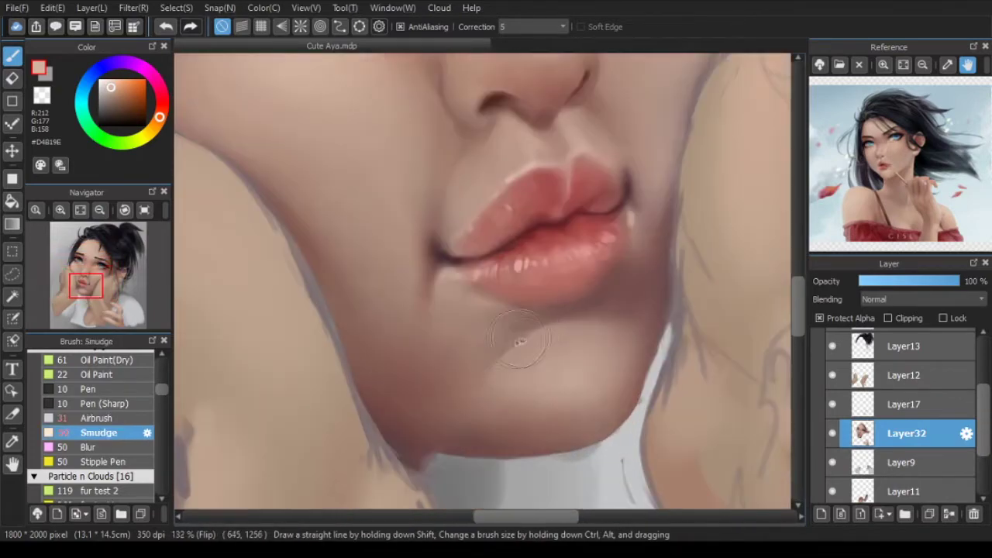
{"action": "scroll", "coordinate": [514, 346], "scroll_direction": "down", "scroll_amount": 4}
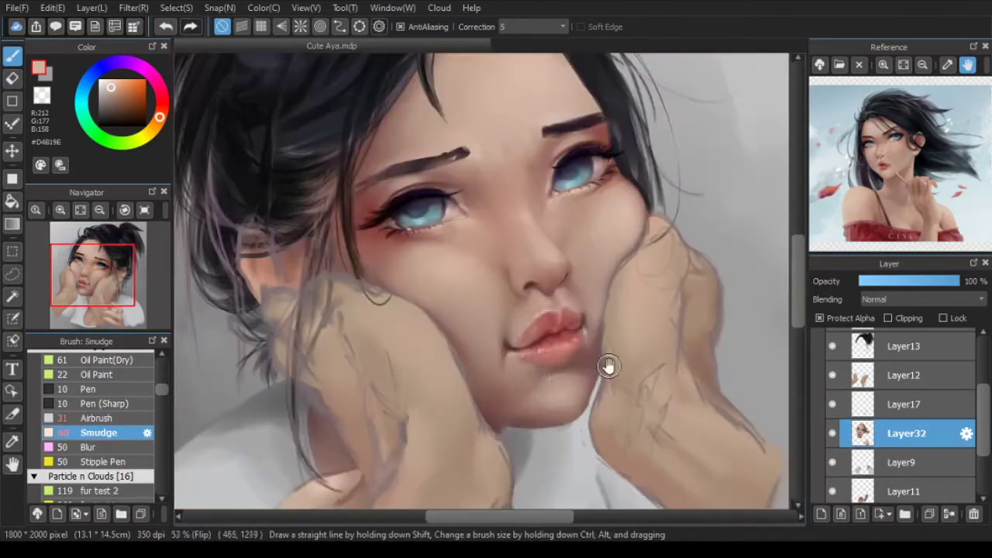
{"action": "left_click_drag", "start_coordinate": [588, 341], "coordinate": [585, 400]}
Step: Fill and reshape both eyebrows with Soft Pastel in dark #2C222B, and soften the near brow's tail in sampled #87524C
{"action": "left_click_drag", "start_coordinate": [162, 389], "coordinate": [162, 378]}
{"action": "left_click", "coordinate": [106, 491]}
{"action": "scroll", "coordinate": [403, 186], "scroll_direction": "up", "scroll_amount": 2}
{"action": "left_click_drag", "start_coordinate": [891, 147], "coordinate": [894, 190]}
{"action": "left_click_drag", "start_coordinate": [557, 233], "coordinate": [496, 247]}
{"action": "left_click", "coordinate": [577, 203], "text": "alt"}
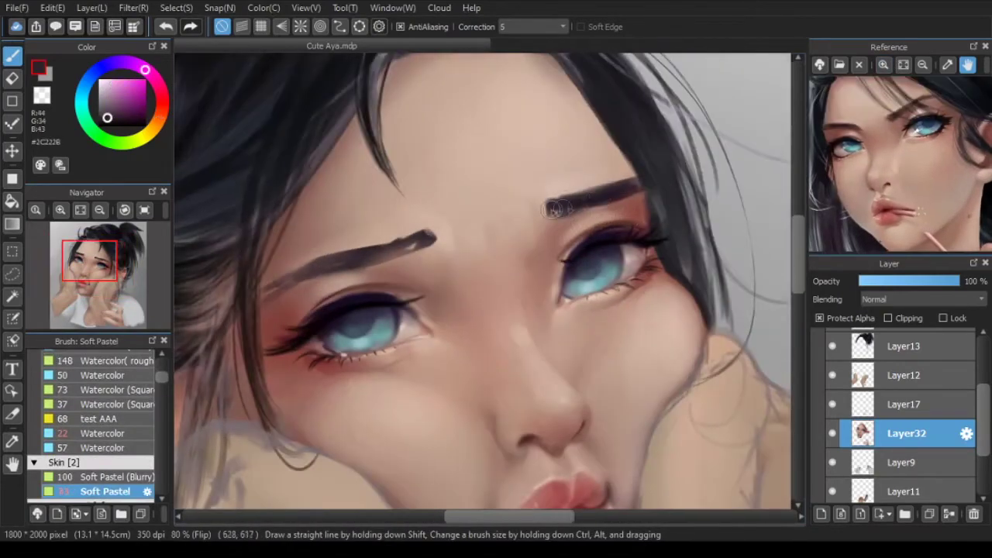
{"action": "left_click_drag", "start_coordinate": [422, 248], "coordinate": [362, 260]}
{"action": "left_click_drag", "start_coordinate": [315, 280], "coordinate": [404, 264]}
{"action": "left_click", "coordinate": [364, 271], "text": "alt"}
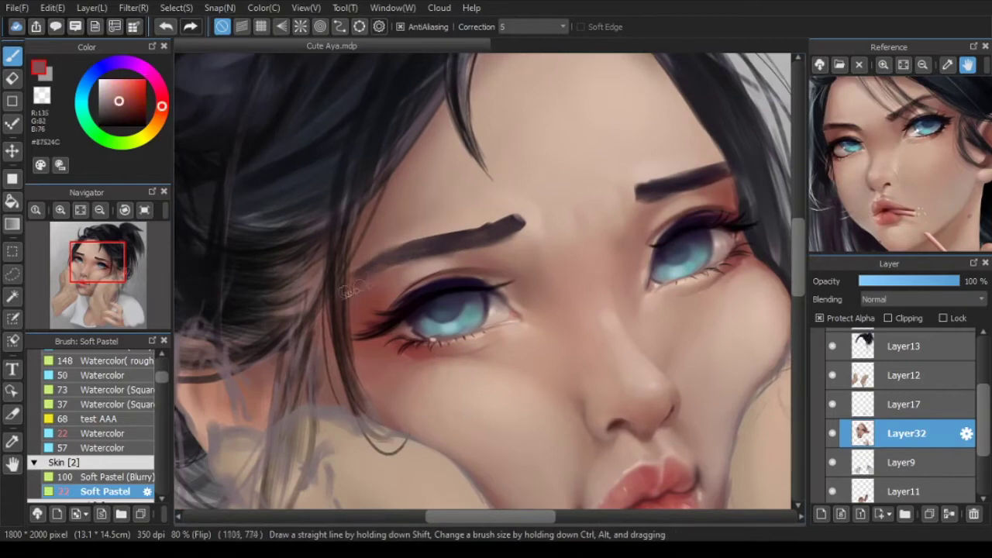
Step: Soften the tails and edges of both eyebrows with the Smudge brush
{"action": "left_click_drag", "start_coordinate": [162, 378], "coordinate": [162, 389]}
{"action": "left_click", "coordinate": [97, 425]}
{"action": "left_click", "coordinate": [99, 439]}
{"action": "left_click_drag", "start_coordinate": [373, 287], "coordinate": [443, 255]}
{"action": "left_click_drag", "start_coordinate": [589, 232], "coordinate": [583, 238]}
{"action": "left_click_drag", "start_coordinate": [739, 170], "coordinate": [701, 186]}
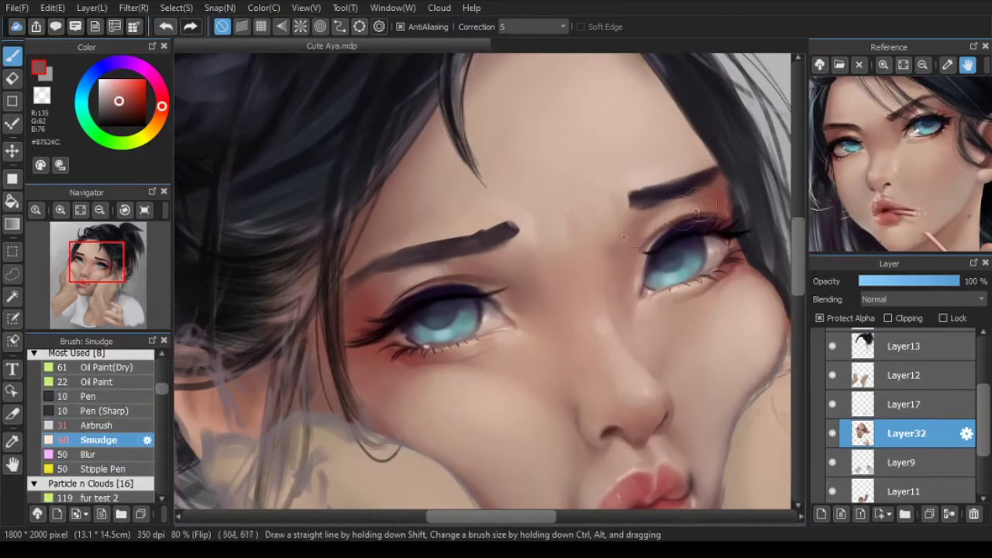
Step: Trim the near eyebrow's upper edge with the Watercolor brush in sampled skin tone (#C8A997)
{"action": "left_click_drag", "start_coordinate": [161, 388], "coordinate": [162, 383]}
{"action": "left_click", "coordinate": [105, 362]}
{"action": "scroll", "coordinate": [484, 201], "scroll_direction": "up", "scroll_amount": 2}
{"action": "left_click", "coordinate": [497, 224], "text": "alt"}
{"action": "left_click_drag", "start_coordinate": [496, 232], "coordinate": [475, 233]}
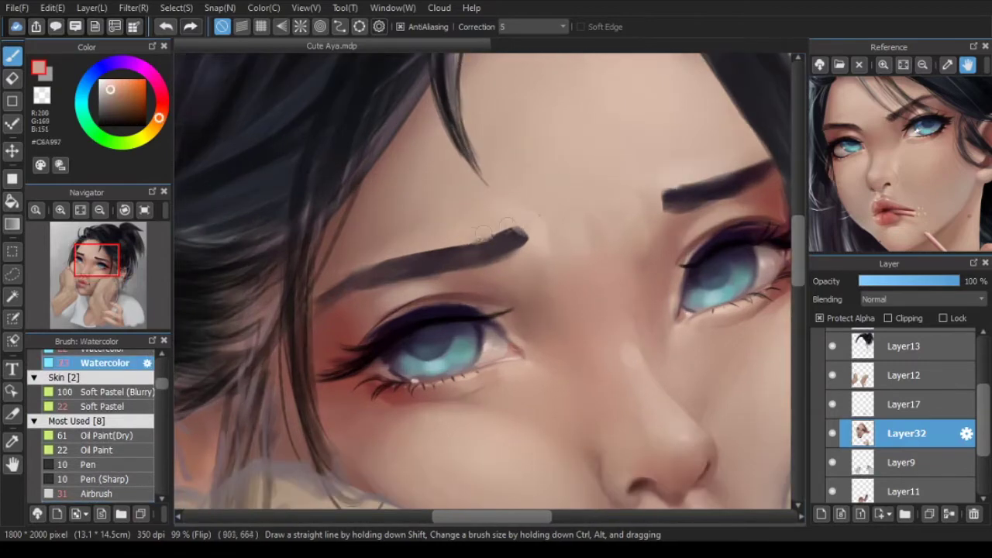
Step: Paint fine hair strokes along the near eyebrow with the Watercolor brush in dark #201416, breaking up its edge with sampled #B89886
{"action": "scroll", "coordinate": [891, 159], "scroll_direction": "up", "scroll_amount": 2}
{"action": "left_click_drag", "start_coordinate": [891, 155], "coordinate": [912, 180]}
{"action": "left_click", "coordinate": [294, 276], "text": "alt"}
{"action": "left_click", "coordinate": [116, 120]}
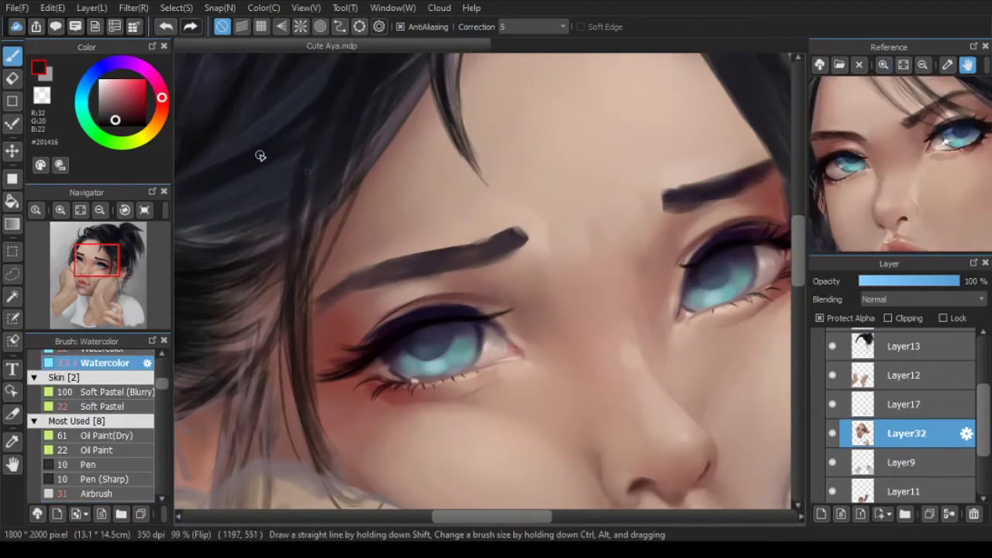
{"action": "left_click_drag", "start_coordinate": [326, 298], "coordinate": [457, 252]}
{"action": "left_click", "coordinate": [415, 249], "text": "alt"}
{"action": "left_click_drag", "start_coordinate": [387, 262], "coordinate": [430, 254]}
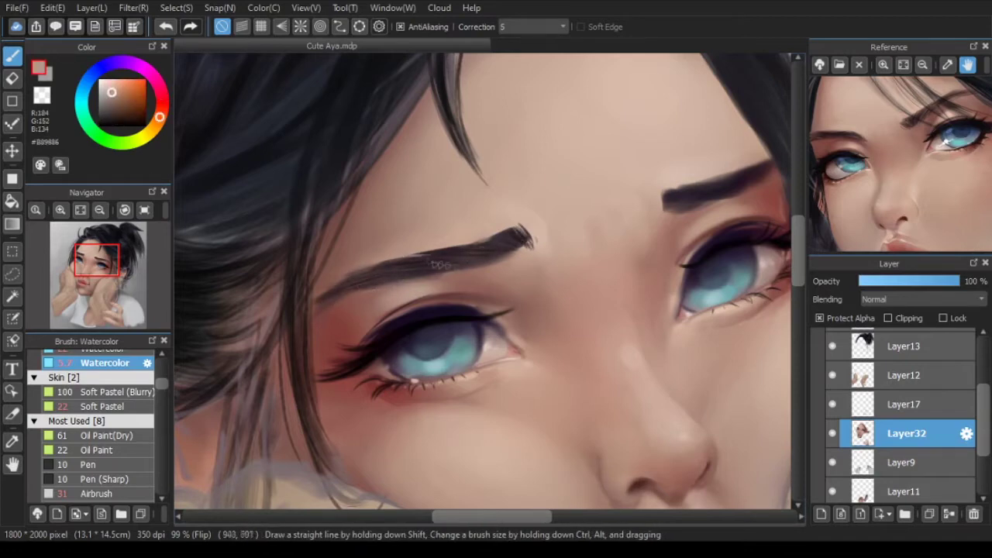
Step: Refine the front and lower edge of the near eyebrow with hair strokes in sampled dark #3A2C33 and reddish skin tone #977065
{"action": "left_click", "coordinate": [522, 248], "text": "alt"}
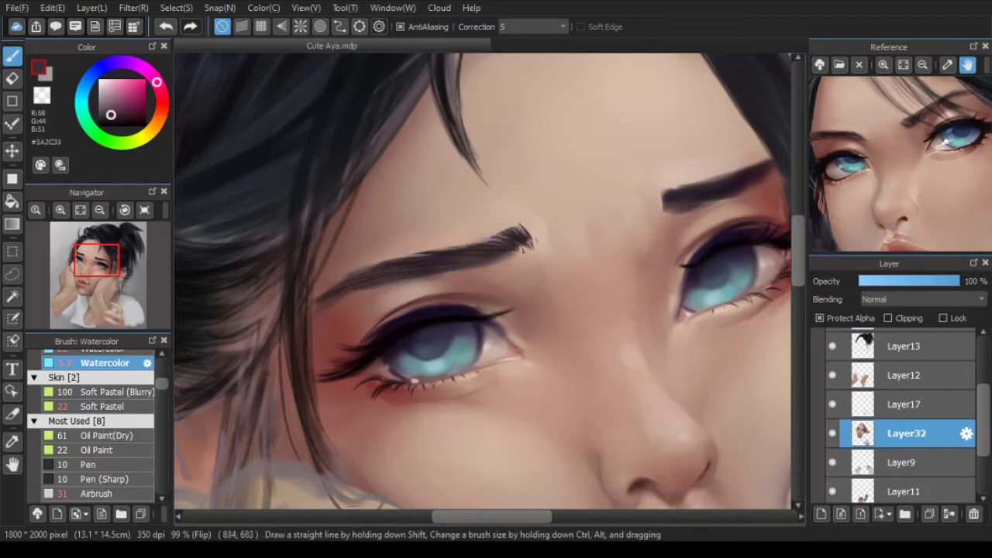
{"action": "left_click", "coordinate": [486, 250], "text": "alt"}
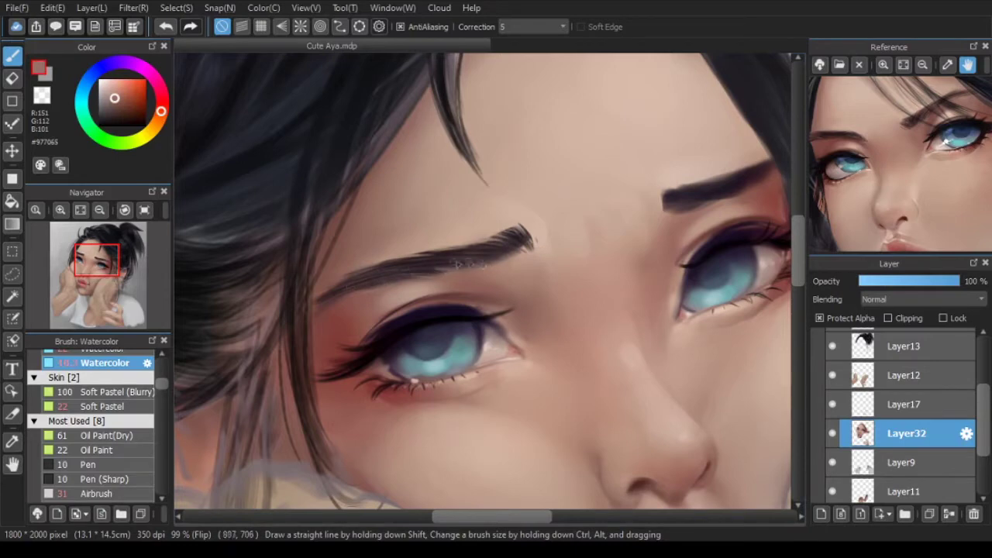
{"action": "left_click", "coordinate": [511, 248], "text": "alt"}
{"action": "left_click_drag", "start_coordinate": [512, 255], "coordinate": [532, 250]}
{"action": "scroll", "coordinate": [496, 255], "scroll_direction": "down", "scroll_amount": 4}
{"action": "scroll", "coordinate": [531, 259], "scroll_direction": "up", "scroll_amount": 2}
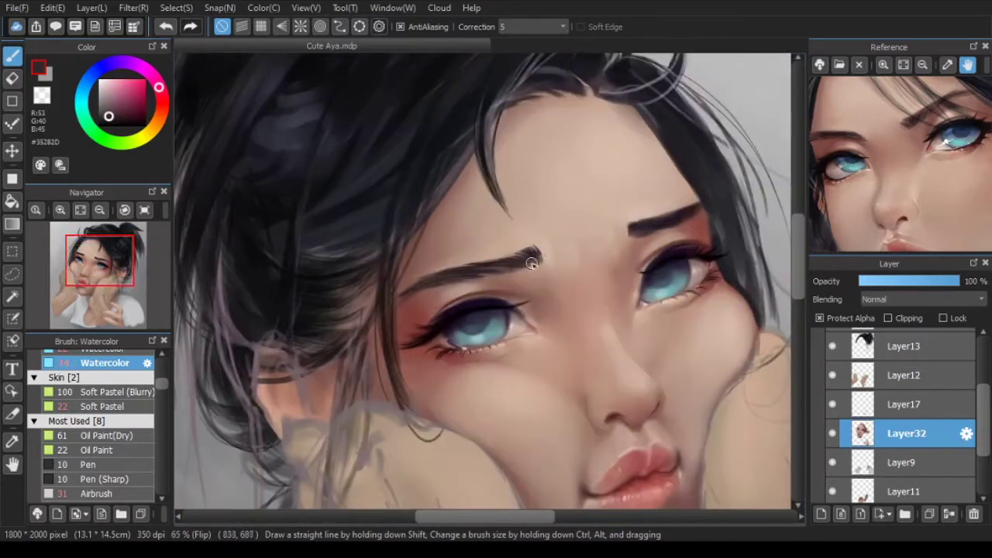
Step: Shape the near eyebrow's tail and underside with fine strokes in sampled #8A5951 and dark #2B1F23
{"action": "scroll", "coordinate": [454, 275], "scroll_direction": "up", "scroll_amount": 3}
{"action": "left_click", "coordinate": [372, 305], "text": "alt"}
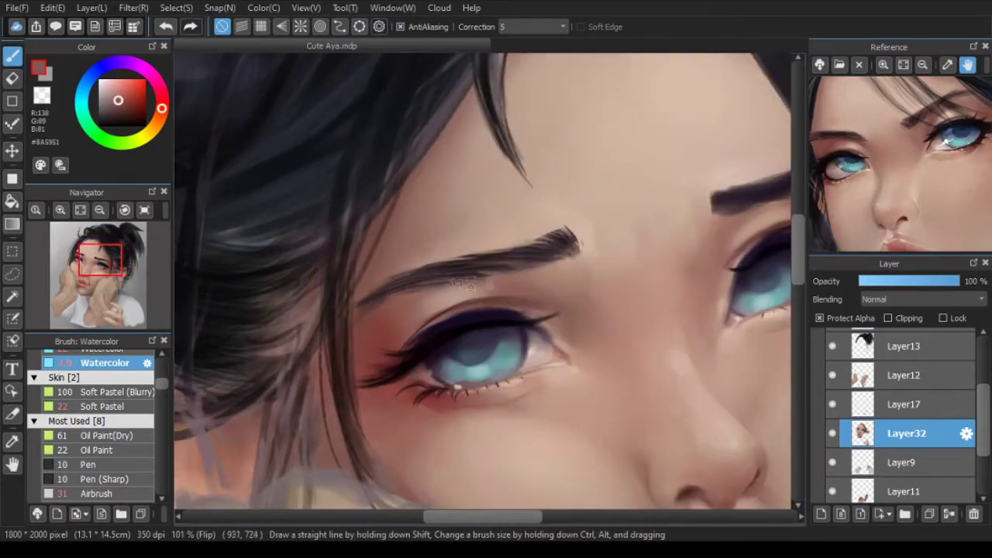
{"action": "scroll", "coordinate": [400, 289], "scroll_direction": "up", "scroll_amount": 2}
{"action": "left_click", "coordinate": [430, 274], "text": "alt"}
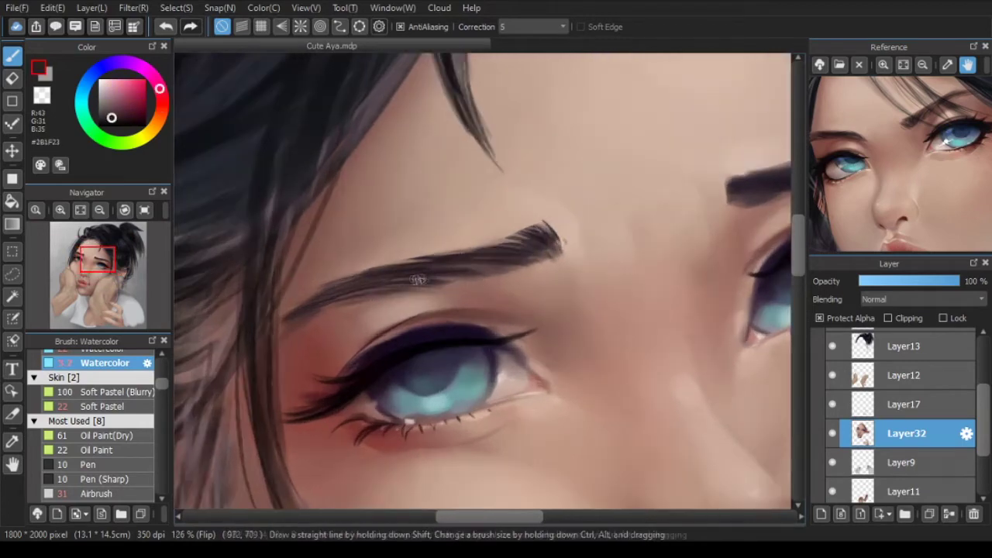
{"action": "left_click_drag", "start_coordinate": [595, 251], "coordinate": [433, 283]}
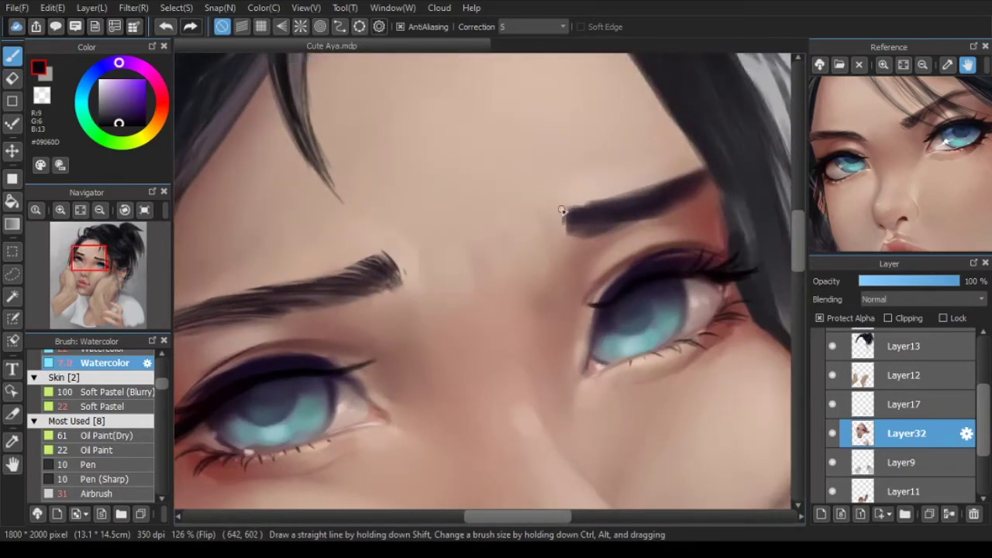
Step: Break up the far eyebrow's front end and edges into hairs using near-black #09060D and sampled skin tones #D7BBAD and #AB8072
{"action": "left_click", "coordinate": [573, 210], "text": "alt"}
{"action": "left_click_drag", "start_coordinate": [574, 211], "coordinate": [574, 214]}
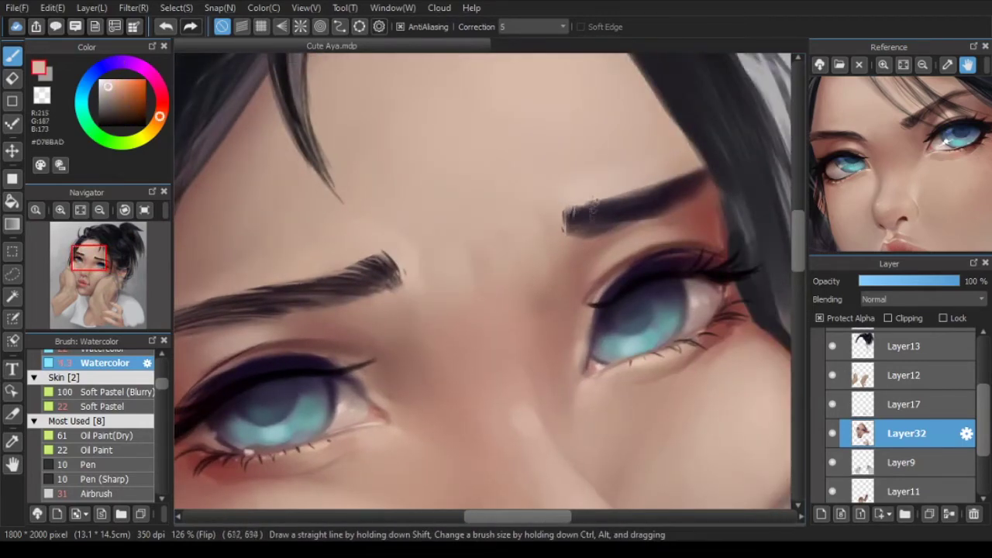
{"action": "left_click", "coordinate": [583, 234], "text": "alt"}
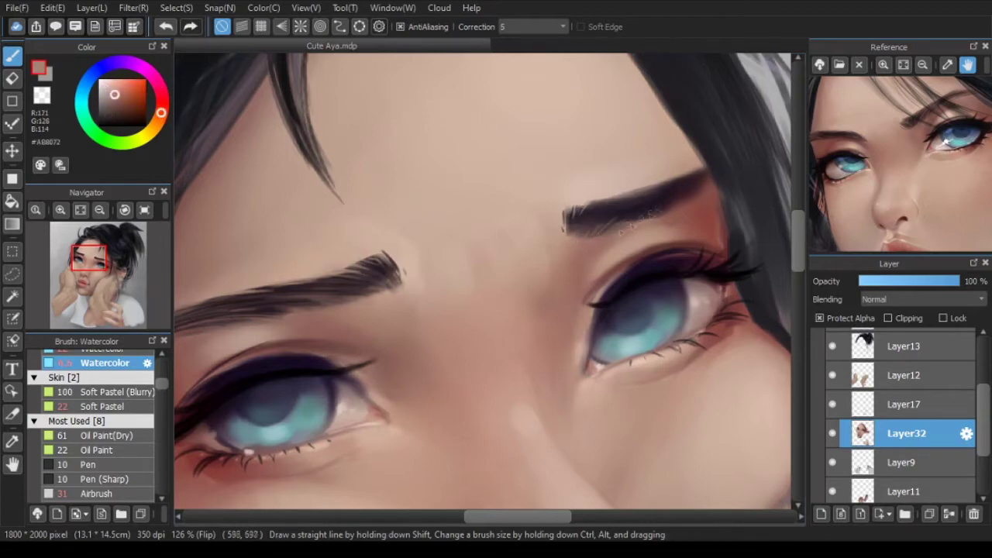
{"action": "left_click", "coordinate": [652, 197], "text": "alt"}
{"action": "scroll", "coordinate": [578, 225], "scroll_direction": "down", "scroll_amount": 5}
{"action": "scroll", "coordinate": [627, 214], "scroll_direction": "up", "scroll_amount": 4}
{"action": "left_click", "coordinate": [593, 223], "text": "alt"}
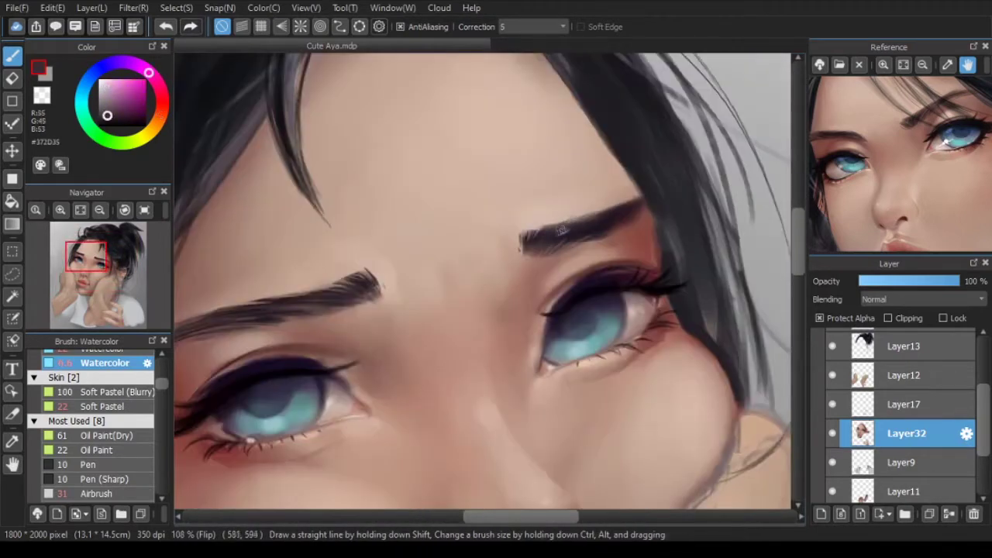
Step: Add hair texture along the middle and upper edge of the far eyebrow in sampled dark #372D35 and skin tone #BD9B89
{"action": "left_click", "coordinate": [574, 226], "text": "alt"}
{"action": "mouse_move", "coordinate": [574, 227]}
{"action": "left_mouse_down"}
{"action": "mouse_move", "coordinate": [600, 230]}
{"action": "mouse_move", "coordinate": [586, 223]}
{"action": "mouse_move", "coordinate": [615, 205]}
{"action": "mouse_move", "coordinate": [566, 243]}
{"action": "mouse_move", "coordinate": [586, 218]}
{"action": "left_mouse_up"}
{"action": "left_click", "coordinate": [604, 205], "text": "alt"}
{"action": "left_click", "coordinate": [580, 227], "text": "alt"}
{"action": "left_click", "coordinate": [605, 206], "text": "alt"}
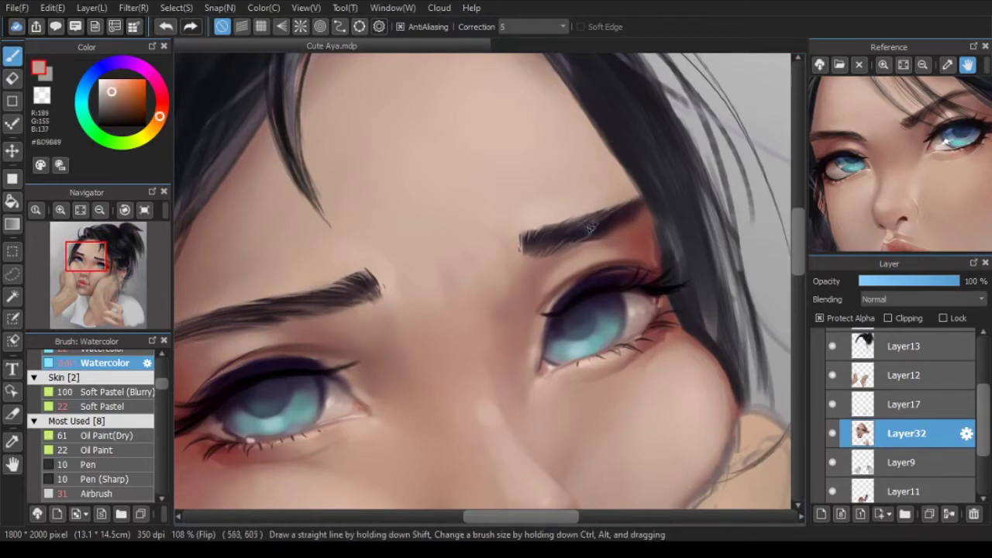
{"action": "scroll", "coordinate": [612, 223], "scroll_direction": "down", "scroll_amount": 4}
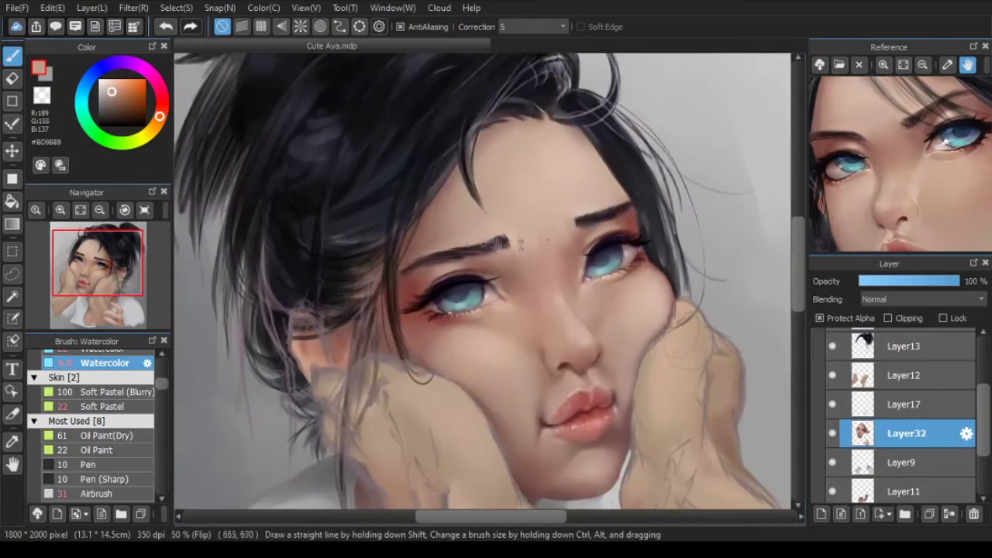
Step: Darken the near eyebrow with fine hair strokes from the tail through the middle in sampled near-black #101013
{"action": "scroll", "coordinate": [447, 234], "scroll_direction": "up", "scroll_amount": 2}
{"action": "left_click", "coordinate": [447, 242], "text": "alt"}
{"action": "scroll", "coordinate": [380, 287], "scroll_direction": "up", "scroll_amount": 3}
{"action": "left_click_drag", "start_coordinate": [385, 267], "coordinate": [467, 224]}
{"action": "left_click_drag", "start_coordinate": [408, 239], "coordinate": [511, 211]}
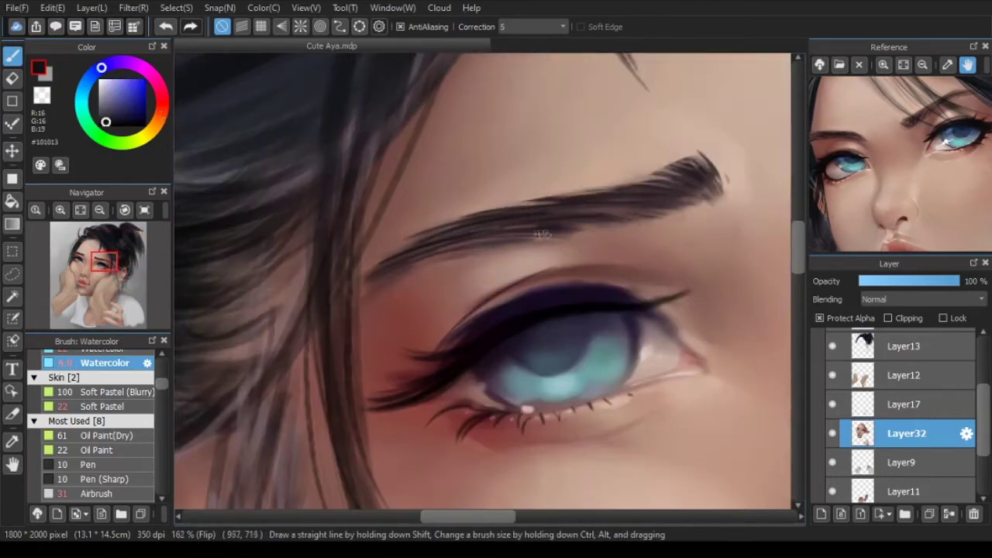
{"action": "scroll", "coordinate": [541, 234], "scroll_direction": "down", "scroll_amount": 4}
Step: Add fine hairs along the far eyebrow's upper edge and trim the near eyebrow's front end in sampled skin tone #CEAF9E
{"action": "scroll", "coordinate": [535, 246], "scroll_direction": "up", "scroll_amount": 4}
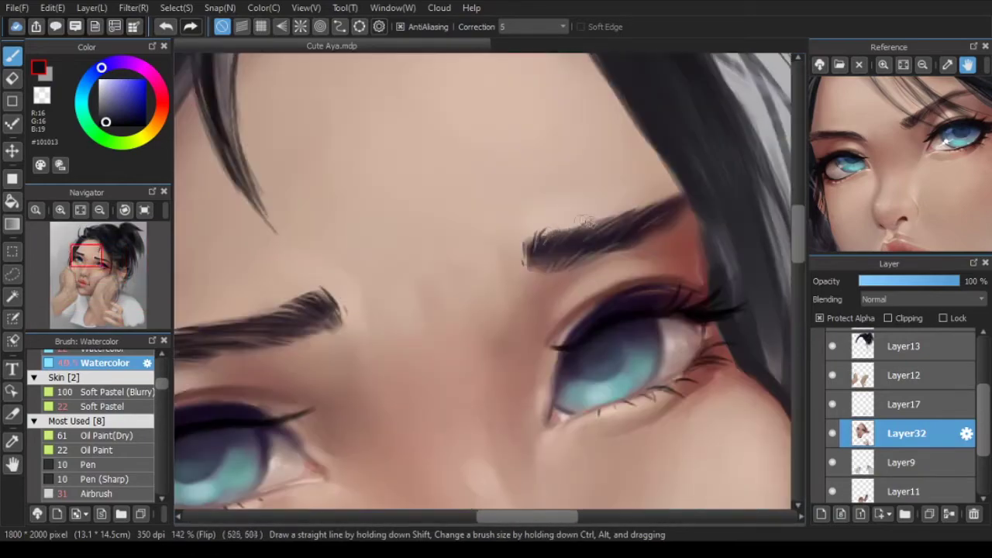
{"action": "scroll", "coordinate": [637, 217], "scroll_direction": "down", "scroll_amount": 4}
{"action": "scroll", "coordinate": [487, 252], "scroll_direction": "up", "scroll_amount": 4}
{"action": "left_click", "coordinate": [500, 257], "text": "alt"}
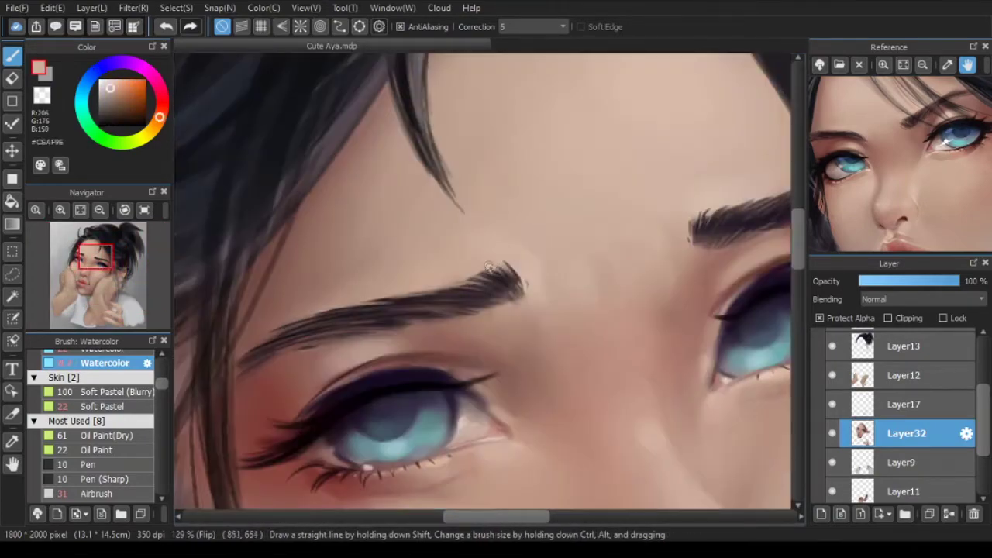
{"action": "scroll", "coordinate": [536, 287], "scroll_direction": "down", "scroll_amount": 4}
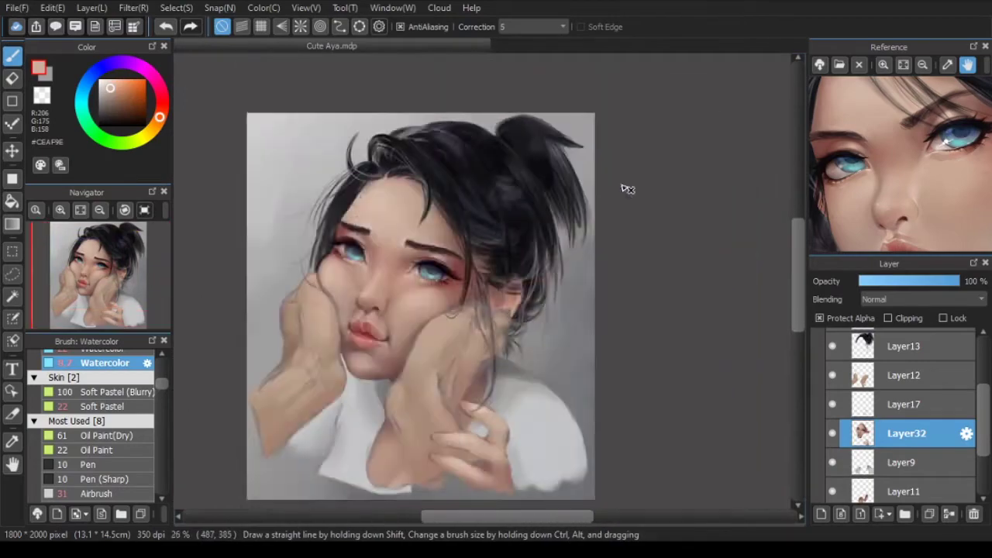
Step: Paint sharp hairs at the inner ends of both eyebrows in near-black #000001, undoing one stray stroke
{"action": "scroll", "coordinate": [626, 188], "scroll_direction": "up", "scroll_amount": 4}
{"action": "left_click", "coordinate": [428, 190], "text": "alt"}
{"action": "left_click", "coordinate": [468, 203], "text": "alt"}
{"action": "key", "text": "ctrl+z"}
{"action": "left_click", "coordinate": [526, 263], "text": "alt"}
{"action": "scroll", "coordinate": [473, 197], "scroll_direction": "down", "scroll_amount": 4}
{"action": "scroll", "coordinate": [380, 170], "scroll_direction": "up", "scroll_amount": 4}
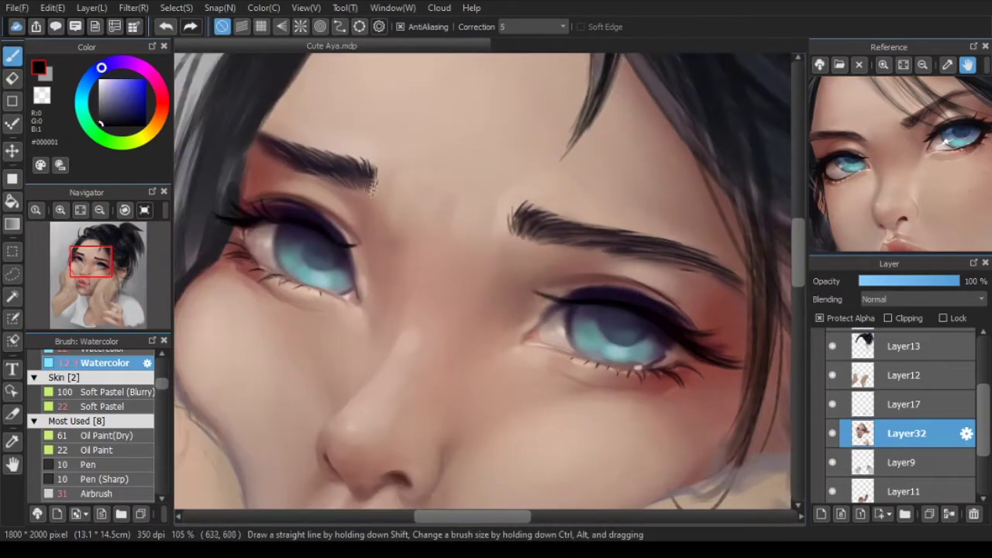
{"action": "scroll", "coordinate": [379, 196], "scroll_direction": "down", "scroll_amount": 4}
{"action": "scroll", "coordinate": [400, 224], "scroll_direction": "up", "scroll_amount": 4}
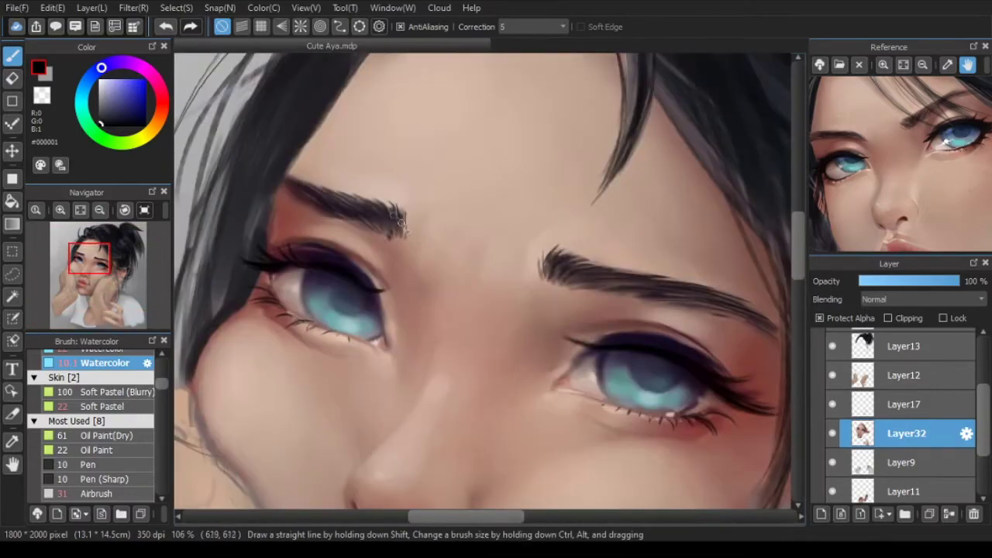
Step: Mirror the canvas view and thicken the far eyebrow out to its tail with strokes in #000001
{"action": "scroll", "coordinate": [373, 236], "scroll_direction": "down", "scroll_amount": 4}
{"action": "key", "text": "h"}
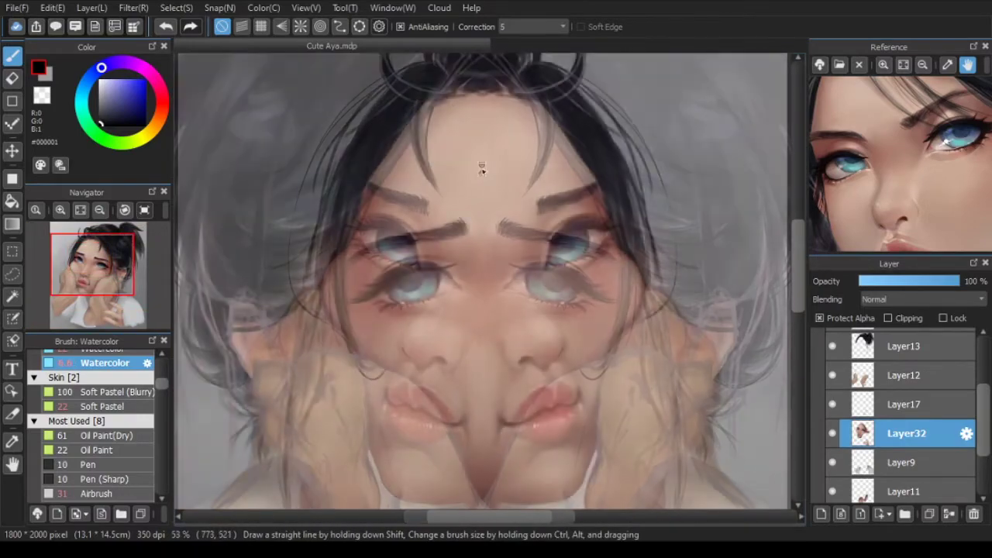
{"action": "scroll", "coordinate": [573, 203], "scroll_direction": "up", "scroll_amount": 3}
{"action": "scroll", "coordinate": [600, 188], "scroll_direction": "down", "scroll_amount": 4}
{"action": "scroll", "coordinate": [577, 215], "scroll_direction": "up", "scroll_amount": 4}
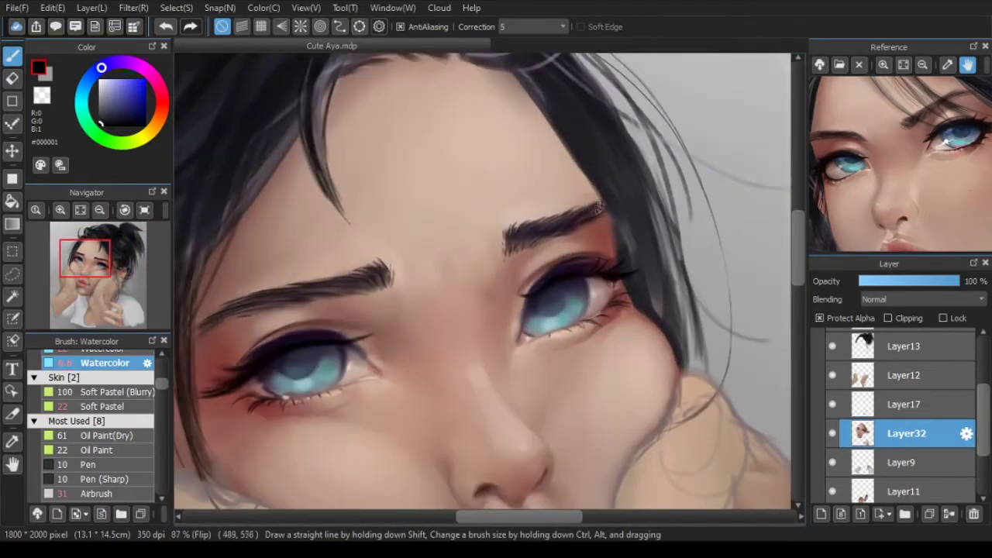
{"action": "scroll", "coordinate": [577, 215], "scroll_direction": "down", "scroll_amount": 3}
{"action": "scroll", "coordinate": [465, 282], "scroll_direction": "up", "scroll_amount": 3}
Step: Paint white (#FFFFFF) light reflections on the iris and eye white of both eyes
{"action": "left_click", "coordinate": [81, 104]}
{"action": "left_click", "coordinate": [115, 84]}
{"action": "left_click", "coordinate": [87, 82]}
{"action": "scroll", "coordinate": [391, 271], "scroll_direction": "up", "scroll_amount": 2}
{"action": "left_click_drag", "start_coordinate": [453, 314], "coordinate": [283, 327]}
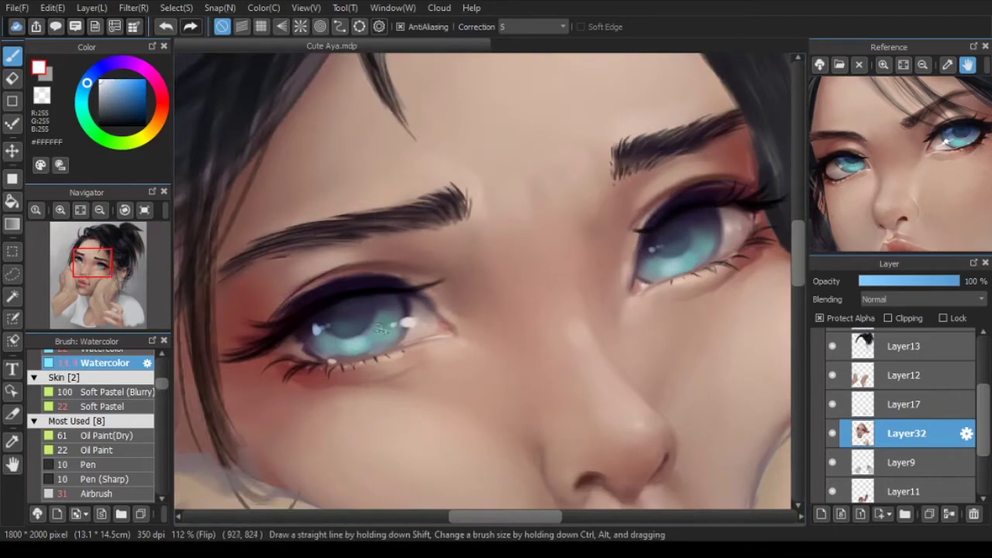
{"action": "left_click_drag", "start_coordinate": [697, 247], "coordinate": [649, 250]}
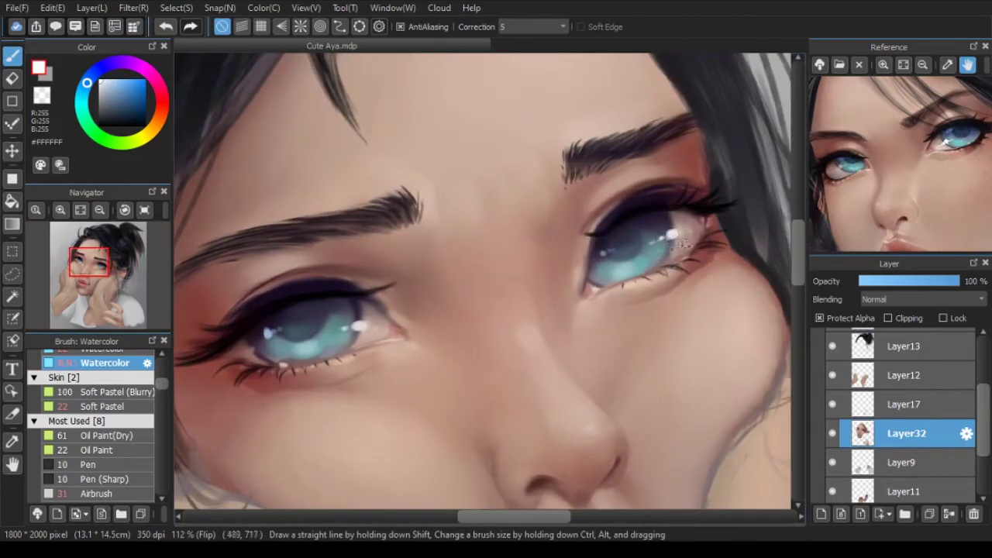
Step: Refine the small white highlights in both eyes and check them against the whole portrait
{"action": "scroll", "coordinate": [434, 325], "scroll_direction": "up", "scroll_amount": 1}
{"action": "scroll", "coordinate": [457, 321], "scroll_direction": "down", "scroll_amount": 7}
{"action": "scroll", "coordinate": [446, 310], "scroll_direction": "up", "scroll_amount": 10}
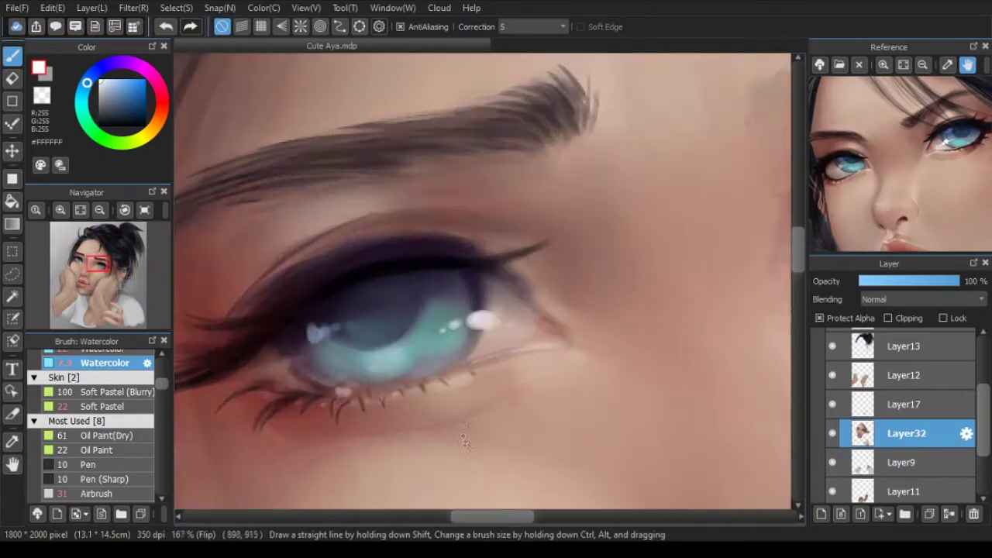
{"action": "scroll", "coordinate": [465, 302], "scroll_direction": "down", "scroll_amount": 10}
{"action": "scroll", "coordinate": [417, 319], "scroll_direction": "up", "scroll_amount": 9}
{"action": "scroll", "coordinate": [415, 324], "scroll_direction": "up", "scroll_amount": 2}
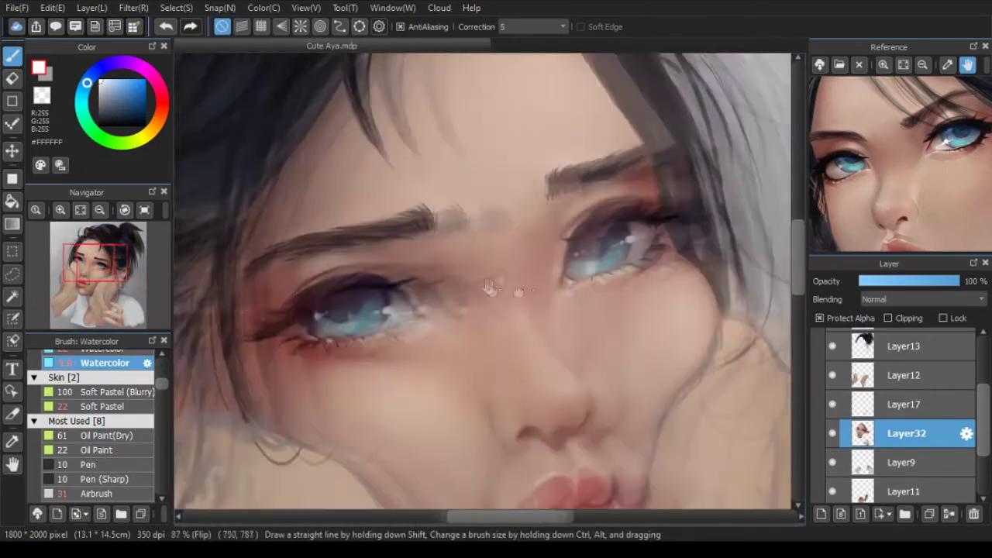
{"action": "scroll", "coordinate": [700, 215], "scroll_direction": "down", "scroll_amount": 10}
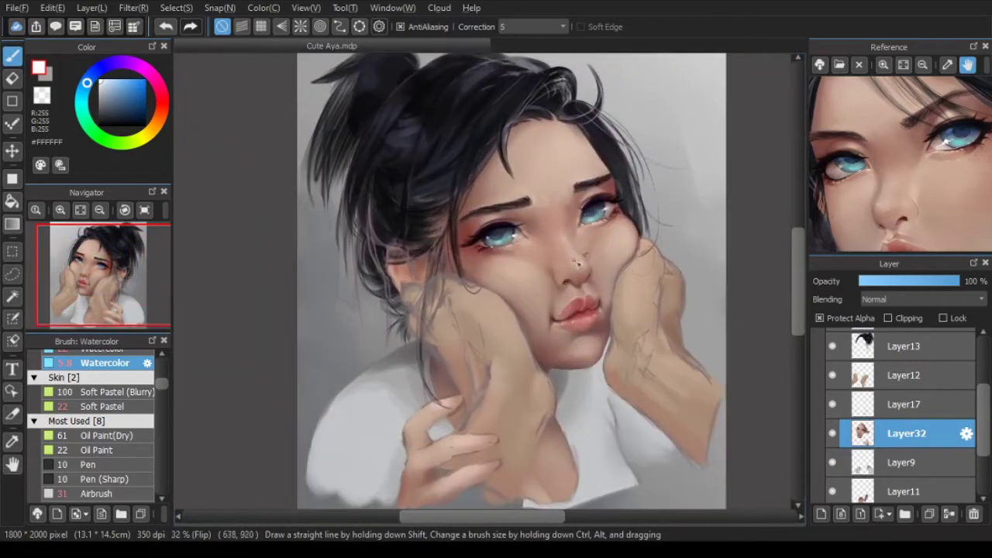
Step: Touch up the near eye's iris with the Watercolor brush in sampled teal #6DA3A1
{"action": "scroll", "coordinate": [577, 264], "scroll_direction": "up", "scroll_amount": 1}
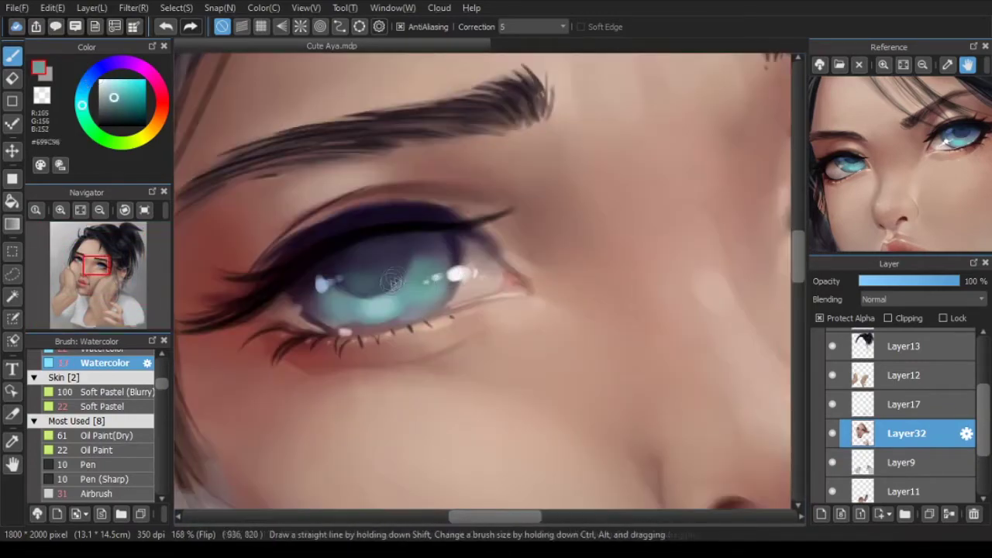
{"action": "left_click", "coordinate": [465, 268]}
{"action": "scroll", "coordinate": [611, 241], "scroll_direction": "down", "scroll_amount": 3}
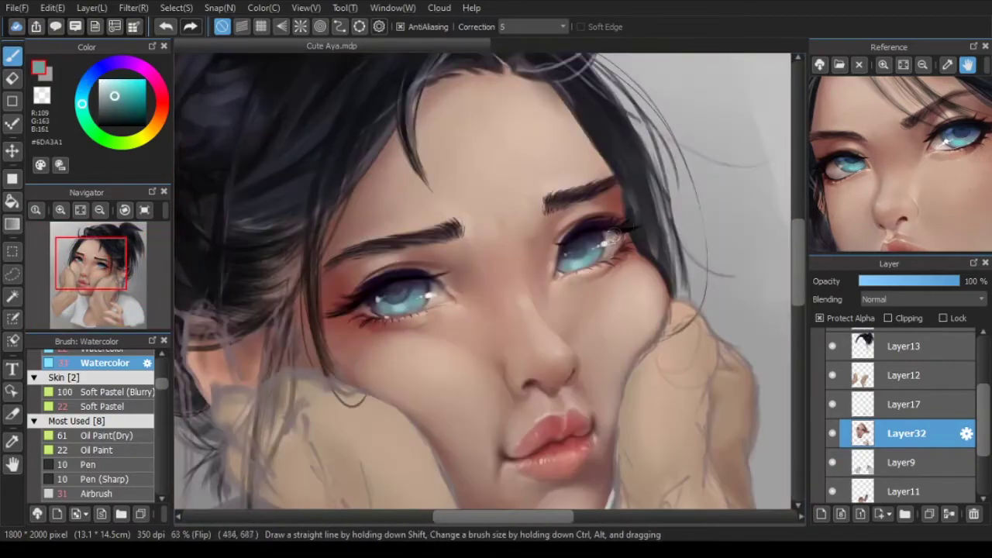
{"action": "scroll", "coordinate": [611, 240], "scroll_direction": "up", "scroll_amount": 2}
{"action": "scroll", "coordinate": [543, 294], "scroll_direction": "down", "scroll_amount": 7}
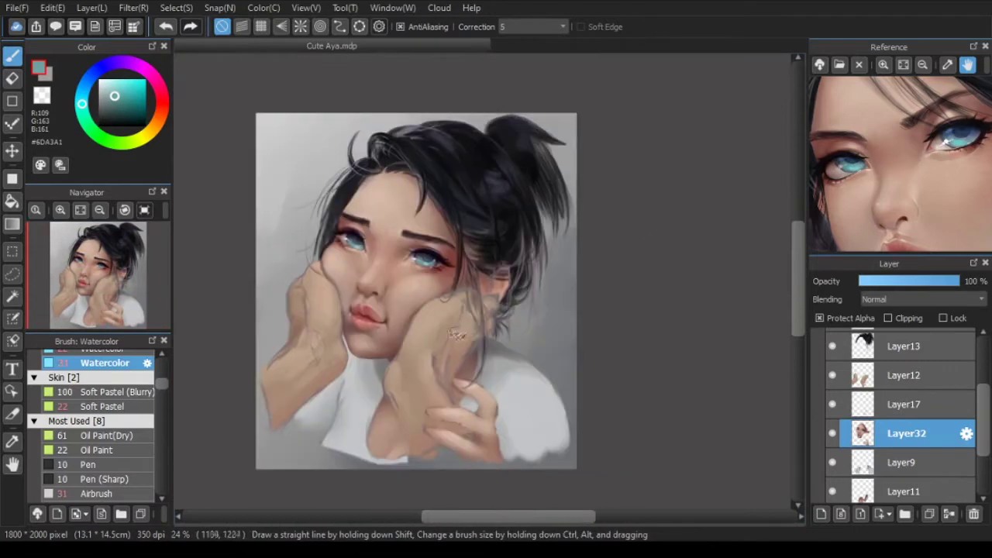
{"action": "scroll", "coordinate": [424, 261], "scroll_direction": "up", "scroll_amount": 10}
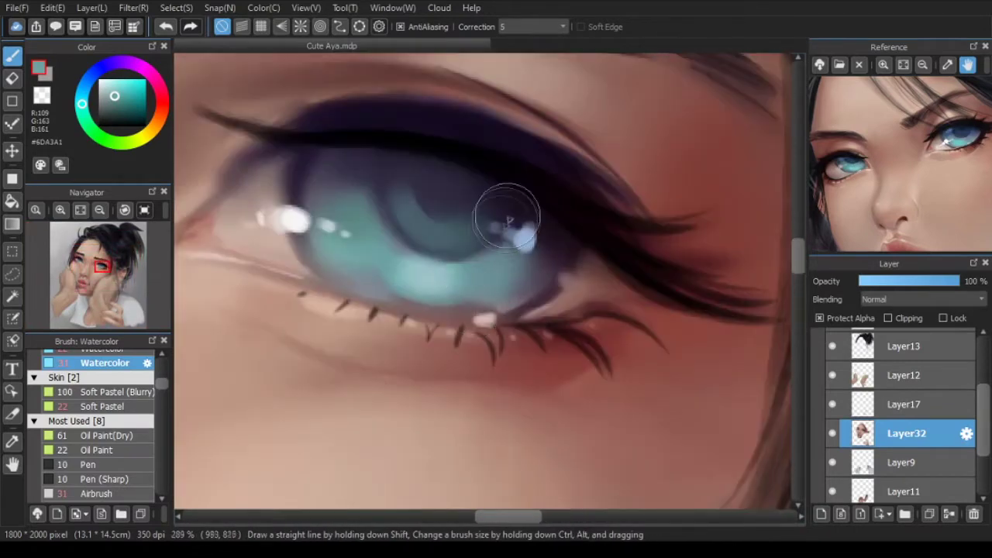
Step: Lasso the near eye's pupil and its adjacent blue highlight, and shift them by (-1, 3) pixels with a transform
{"action": "key", "text": "l"}
{"action": "left_click_drag", "start_coordinate": [370, 156], "coordinate": [387, 235]}
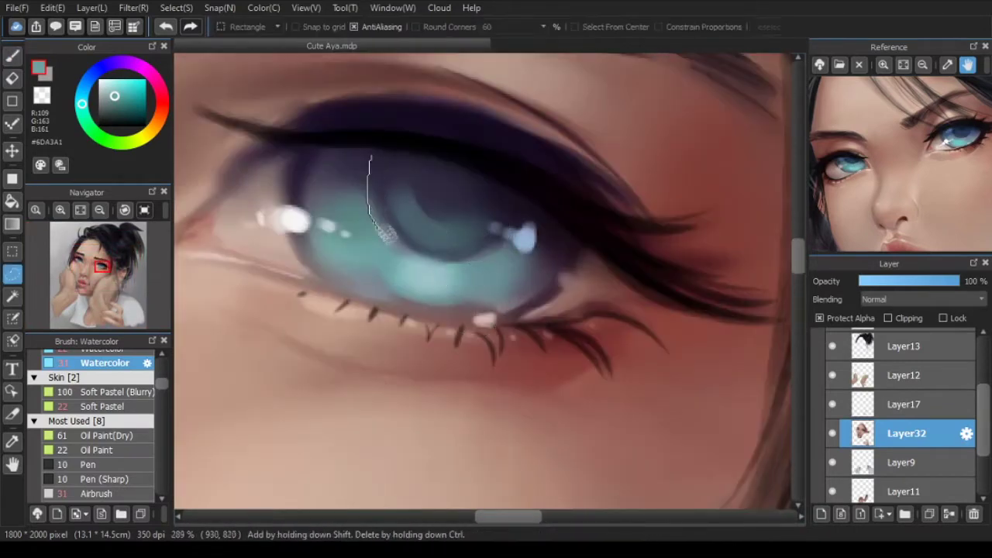
{"action": "left_click_drag", "start_coordinate": [528, 203], "coordinate": [371, 153]}
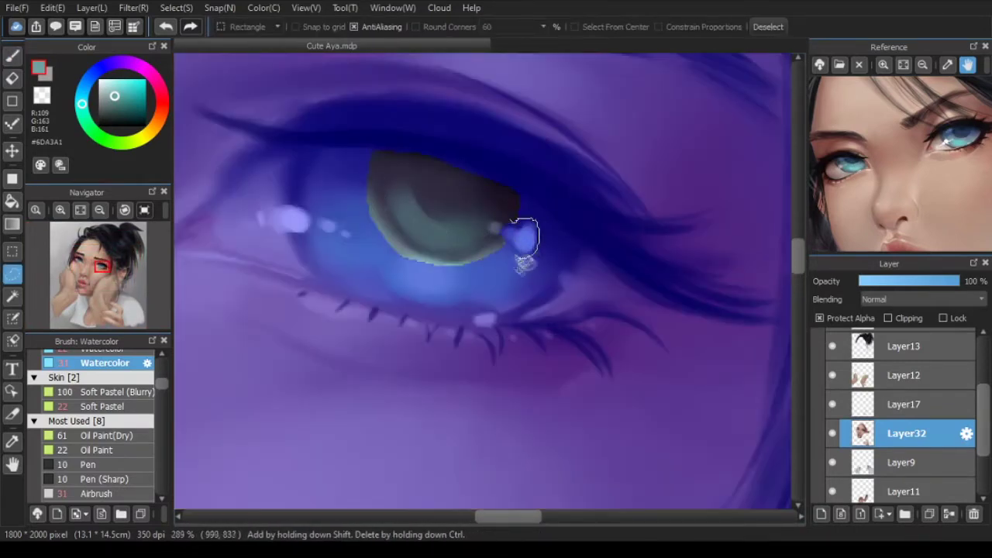
{"action": "key", "text": "ctrl+t"}
{"action": "left_click_drag", "start_coordinate": [481, 201], "coordinate": [479, 209]}
{"action": "scroll", "coordinate": [549, 294], "scroll_direction": "down", "scroll_amount": 5}
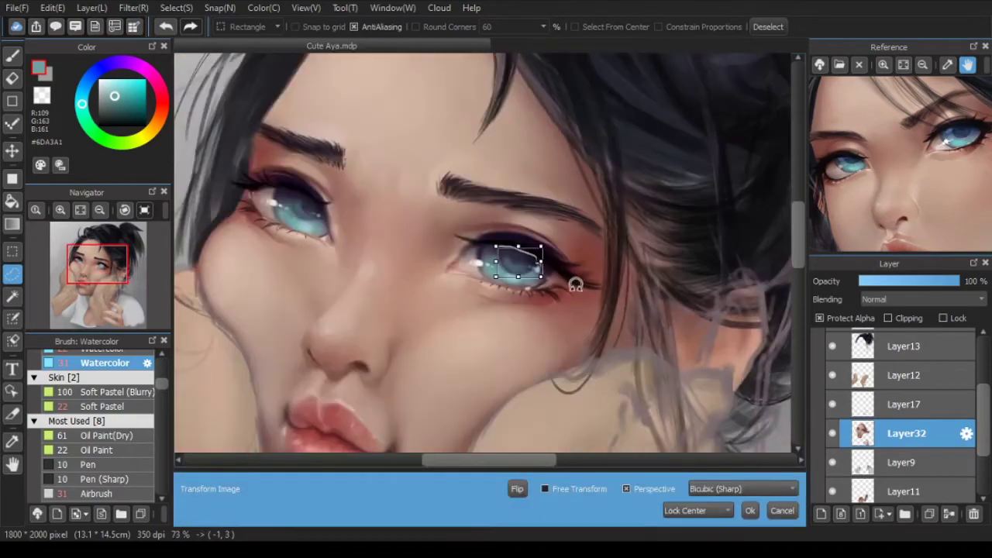
{"action": "key", "text": "Return"}
Step: Add a new layer beneath Layer32, clear the selection, and fill the gap above the near pupil in sampled dark #252132
{"action": "scroll", "coordinate": [535, 341], "scroll_direction": "down", "scroll_amount": 2}
{"action": "key", "text": "Down"}
{"action": "left_click", "coordinate": [821, 513]}
{"action": "scroll", "coordinate": [411, 308], "scroll_direction": "up", "scroll_amount": 5}
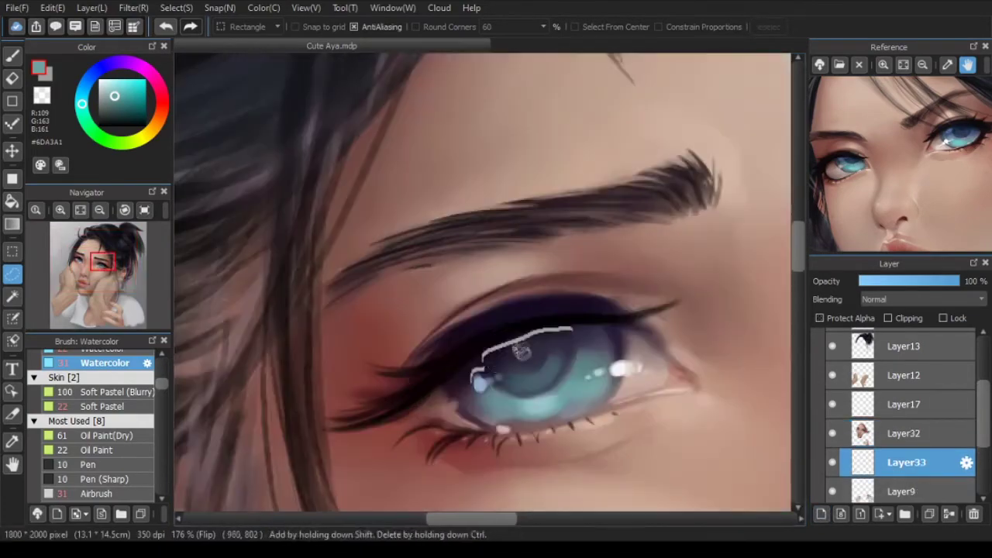
{"action": "key", "text": "b"}
{"action": "left_click", "coordinate": [534, 340], "text": "alt"}
{"action": "key", "text": "ctrl+d"}
{"action": "left_click", "coordinate": [569, 322], "text": "alt"}
{"action": "left_click", "coordinate": [524, 338], "text": "alt"}
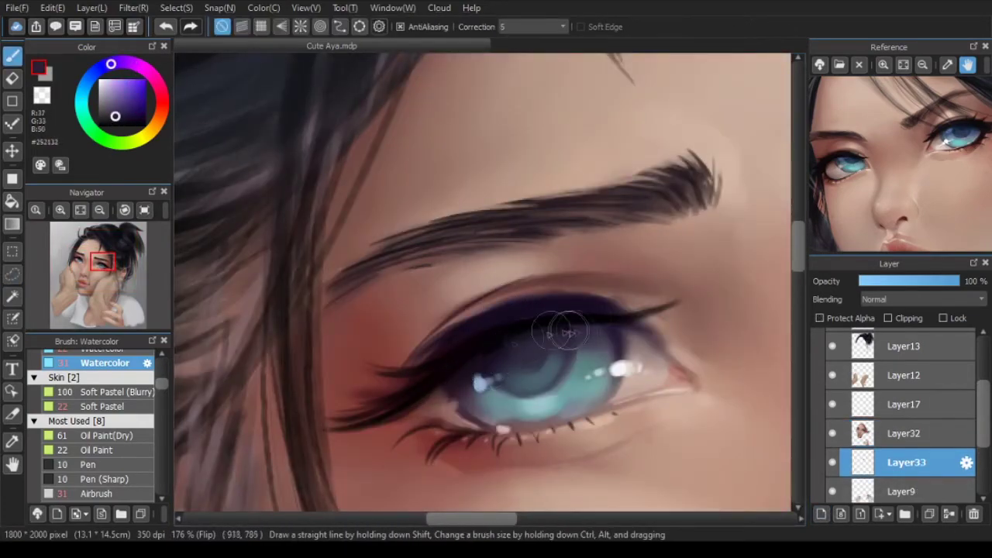
Step: Merge the dark fill into the face layer and blend the near eye's pupil and upper lash line with sampled dark tones
{"action": "left_click", "coordinate": [518, 317], "text": "alt"}
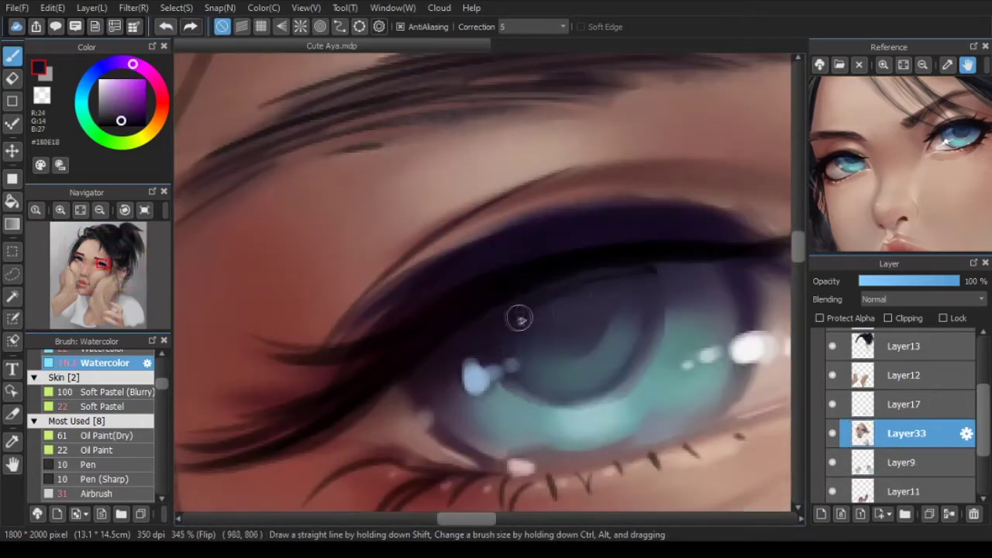
{"action": "left_click", "coordinate": [514, 333], "text": "alt"}
{"action": "left_click", "coordinate": [552, 346], "text": "alt"}
{"action": "left_click", "coordinate": [470, 331], "text": "alt"}
{"action": "left_click", "coordinate": [600, 277], "text": "alt"}
{"action": "mouse_move", "coordinate": [600, 278]}
{"action": "left_mouse_down"}
{"action": "mouse_move", "coordinate": [631, 271]}
{"action": "mouse_move", "coordinate": [594, 281]}
{"action": "left_mouse_up"}
{"action": "left_click", "coordinate": [481, 328], "text": "alt"}
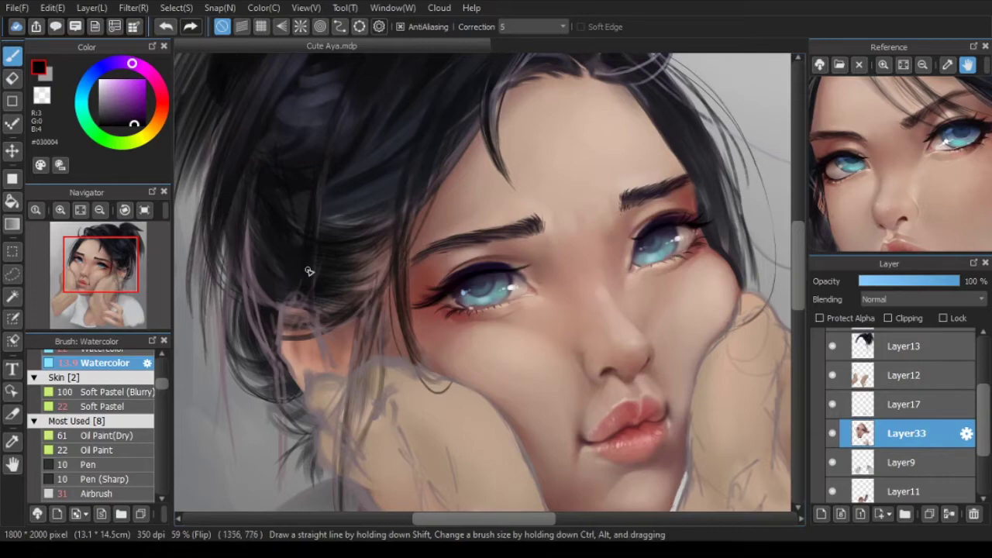
Step: Check the whole portrait in mirrored view and touch up the area around the mouth in sampled reddish #B26761
{"action": "left_click", "coordinate": [145, 210]}
{"action": "scroll", "coordinate": [496, 334], "scroll_direction": "down", "scroll_amount": 3}
{"action": "scroll", "coordinate": [498, 335], "scroll_direction": "up", "scroll_amount": 1}
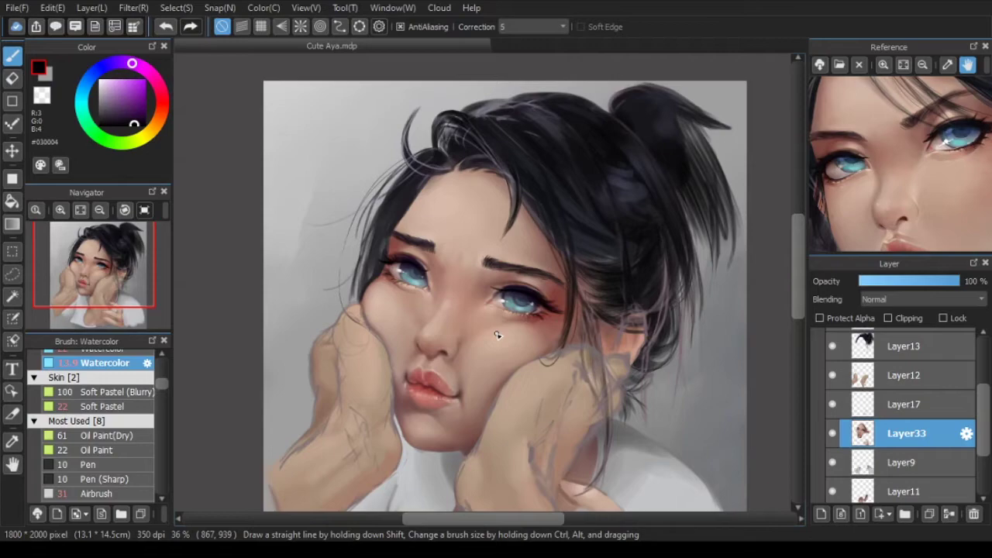
{"action": "left_click", "coordinate": [145, 210]}
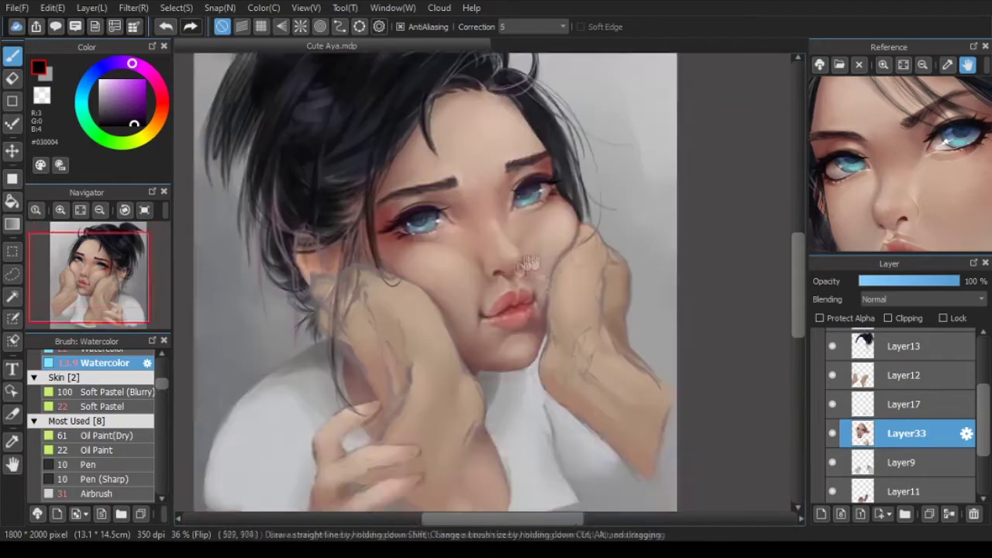
{"action": "scroll", "coordinate": [517, 306], "scroll_direction": "up", "scroll_amount": 6}
{"action": "left_click", "coordinate": [549, 412], "text": "alt"}
{"action": "scroll", "coordinate": [584, 385], "scroll_direction": "down", "scroll_amount": 6}
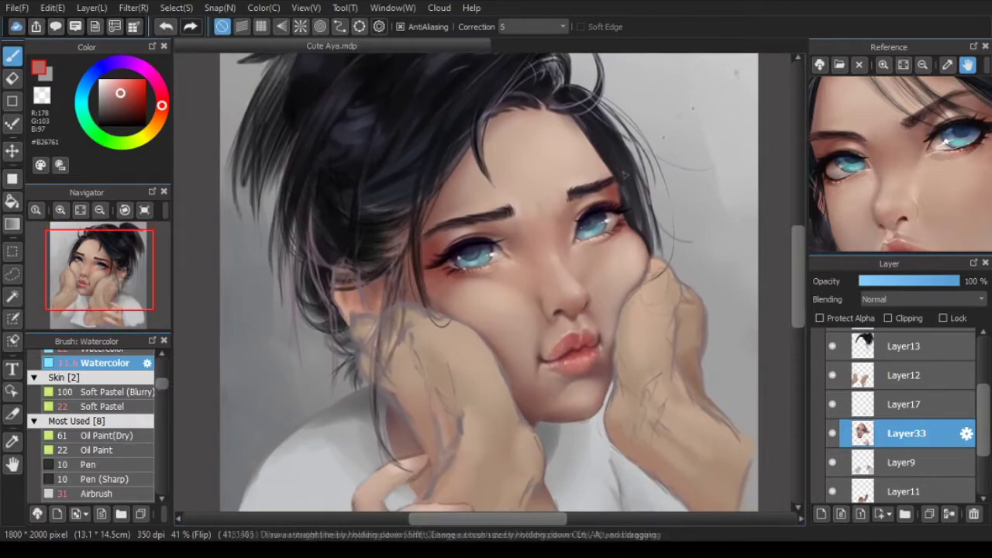
{"action": "scroll", "coordinate": [407, 419], "scroll_direction": "down", "scroll_amount": 3}
{"action": "scroll", "coordinate": [361, 496], "scroll_direction": "up", "scroll_amount": 4}
Step: Protect the alpha of finger layer Layer17 and retouch the fingers with sampled skin tones #C6A896 and #87675B
{"action": "left_click", "coordinate": [518, 386], "text": "alt"}
{"action": "left_click", "coordinate": [829, 405]}
{"action": "left_click", "coordinate": [845, 404]}
{"action": "scroll", "coordinate": [511, 317], "scroll_direction": "up", "scroll_amount": 3}
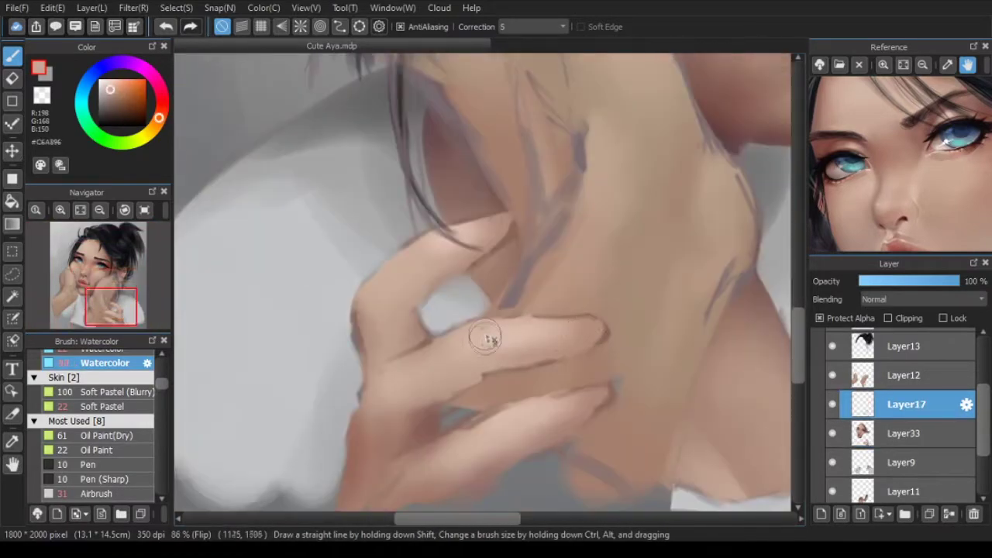
{"action": "left_click_drag", "start_coordinate": [534, 421], "coordinate": [525, 380]}
{"action": "left_click_drag", "start_coordinate": [592, 357], "coordinate": [579, 375]}
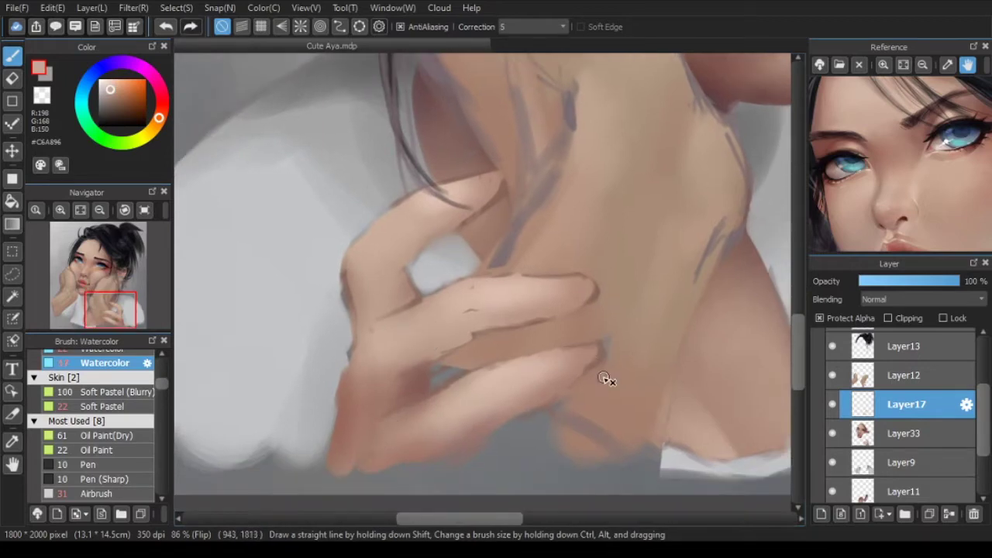
{"action": "left_click_drag", "start_coordinate": [637, 331], "coordinate": [681, 170]}
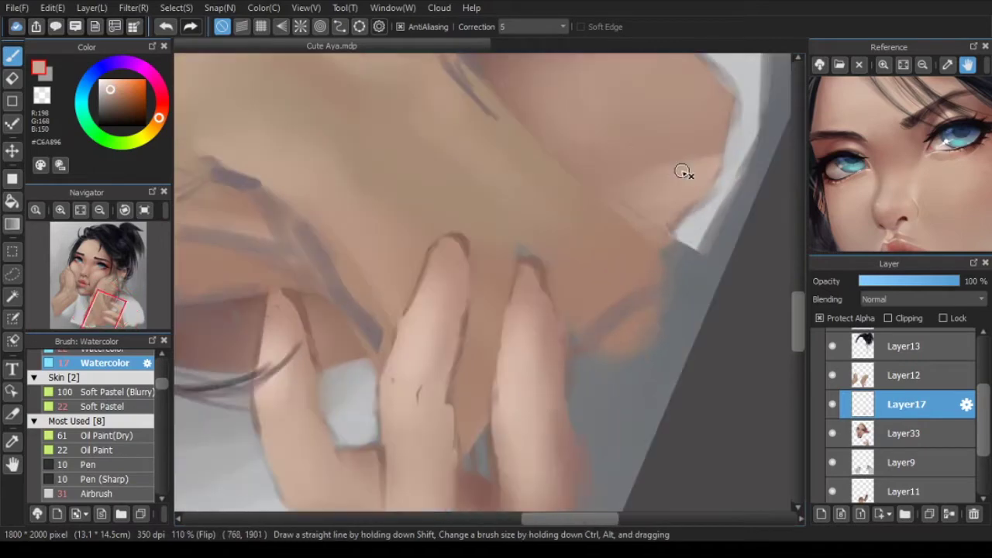
{"action": "scroll", "coordinate": [524, 221], "scroll_direction": "up", "scroll_amount": 2}
{"action": "left_click", "coordinate": [594, 320], "text": "alt"}
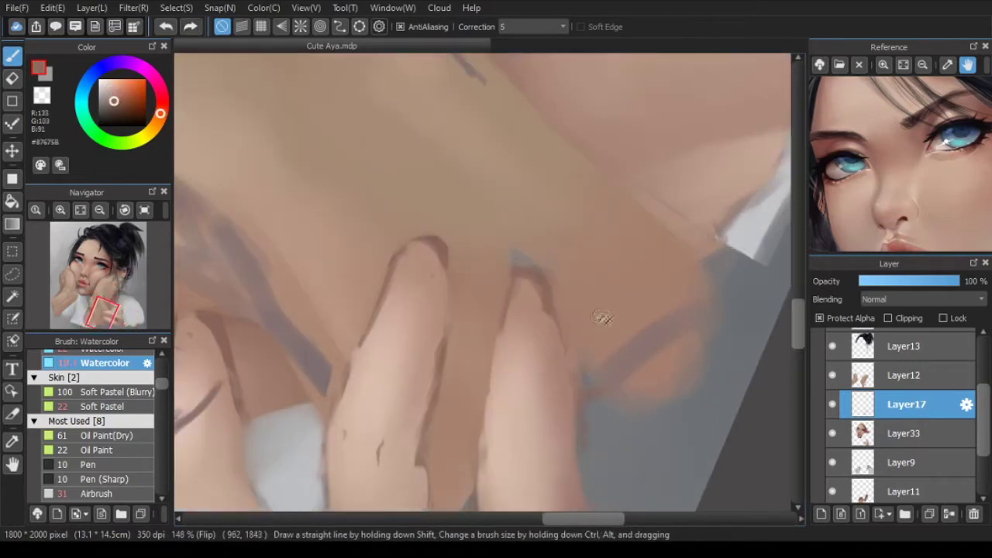
{"action": "scroll", "coordinate": [679, 303], "scroll_direction": "down", "scroll_amount": 10}
{"action": "left_click_drag", "start_coordinate": [679, 303], "coordinate": [535, 465]}
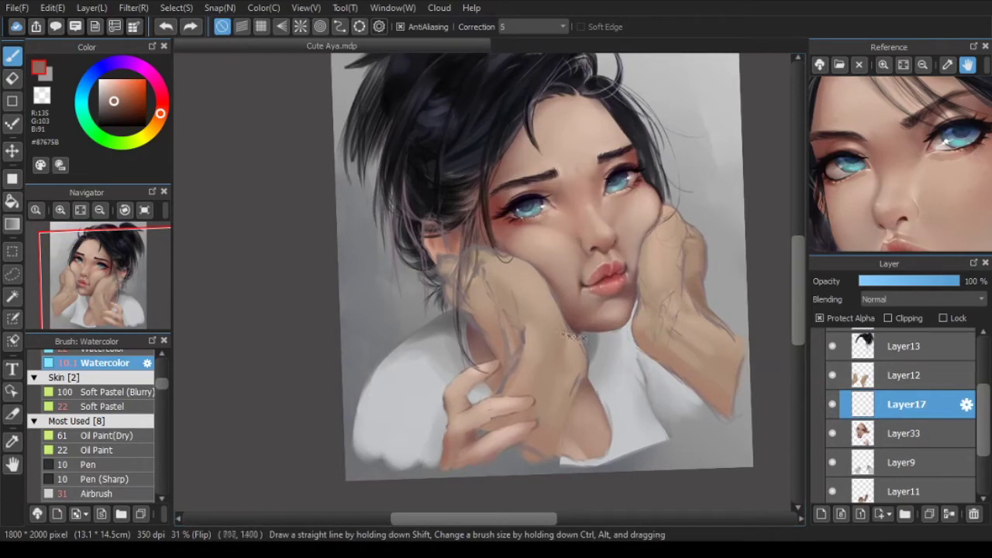
Step: Toggle the visibility of individual layers to find the one holding the sketch lines of the hands
{"action": "scroll", "coordinate": [587, 261], "scroll_direction": "down", "scroll_amount": 3}
{"action": "scroll", "coordinate": [587, 261], "scroll_direction": "up", "scroll_amount": 2}
{"action": "left_click", "coordinate": [831, 349]}
{"action": "left_click", "coordinate": [830, 349]}
{"action": "left_click", "coordinate": [831, 349]}
{"action": "left_click", "coordinate": [831, 351]}
{"action": "left_click", "coordinate": [832, 352]}
{"action": "left_click", "coordinate": [832, 355]}
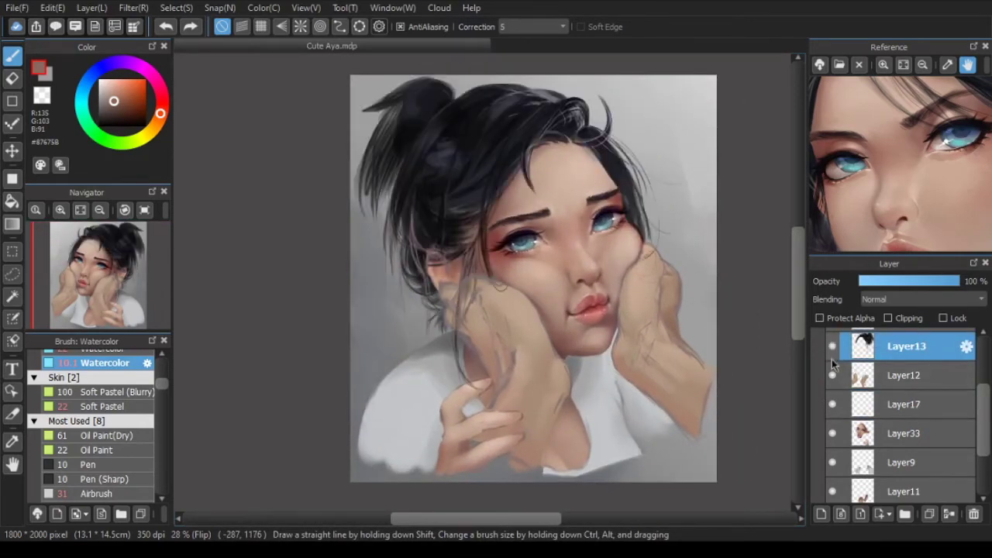
{"action": "scroll", "coordinate": [833, 363], "scroll_direction": "up", "scroll_amount": 2}
{"action": "mouse_move", "coordinate": [891, 385]}
{"action": "left_mouse_down"}
{"action": "mouse_move", "coordinate": [887, 422]}
{"action": "mouse_move", "coordinate": [895, 376]}
{"action": "left_mouse_up"}
{"action": "left_click_drag", "start_coordinate": [902, 355], "coordinate": [887, 422]}
{"action": "left_click", "coordinate": [833, 416]}
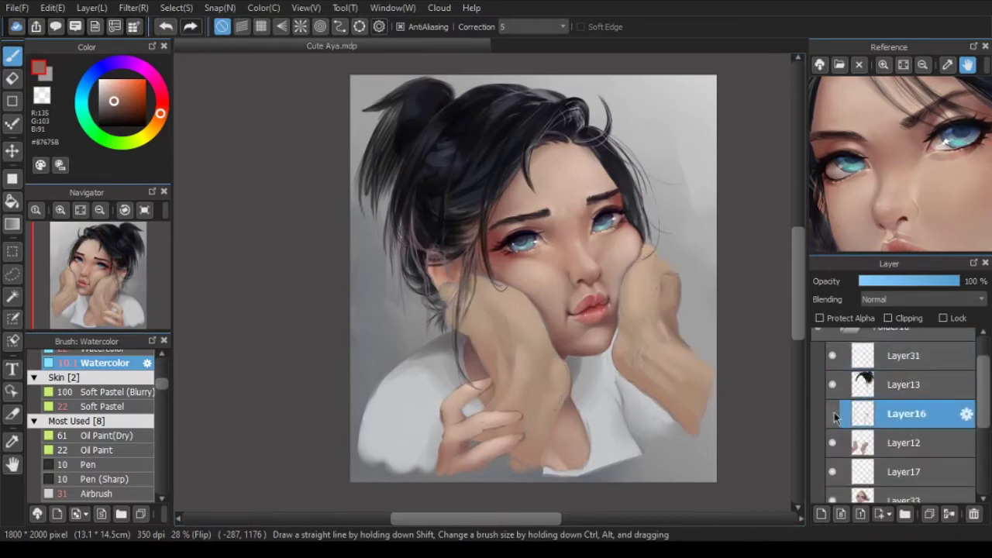
{"action": "left_click", "coordinate": [833, 416]}
Step: Protect the alpha of Layer16 and recolor the hands' sketch lines in brown and skin tones such as #6F4C47 and #A38672
{"action": "left_click", "coordinate": [831, 319]}
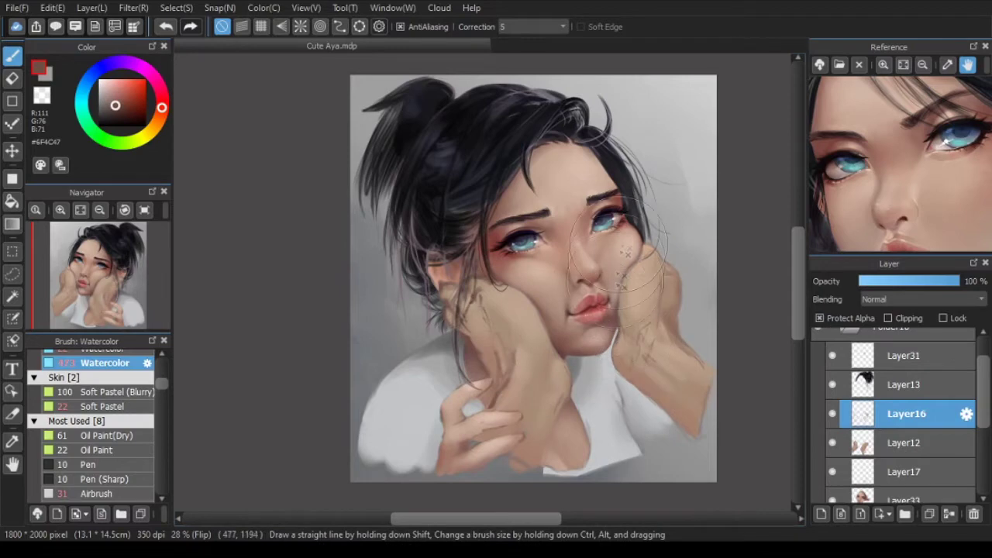
{"action": "left_click", "coordinate": [641, 353], "text": "alt"}
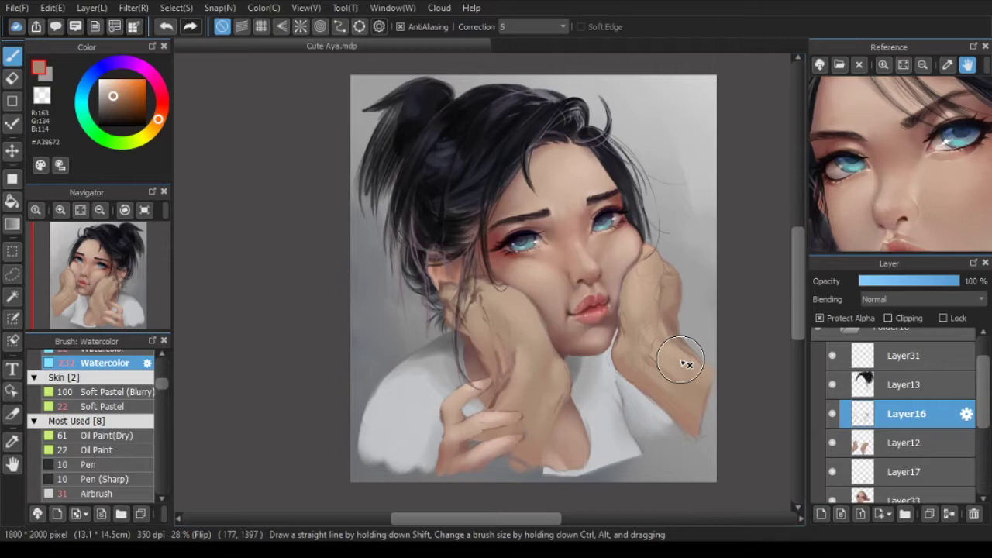
{"action": "key", "text": "h"}
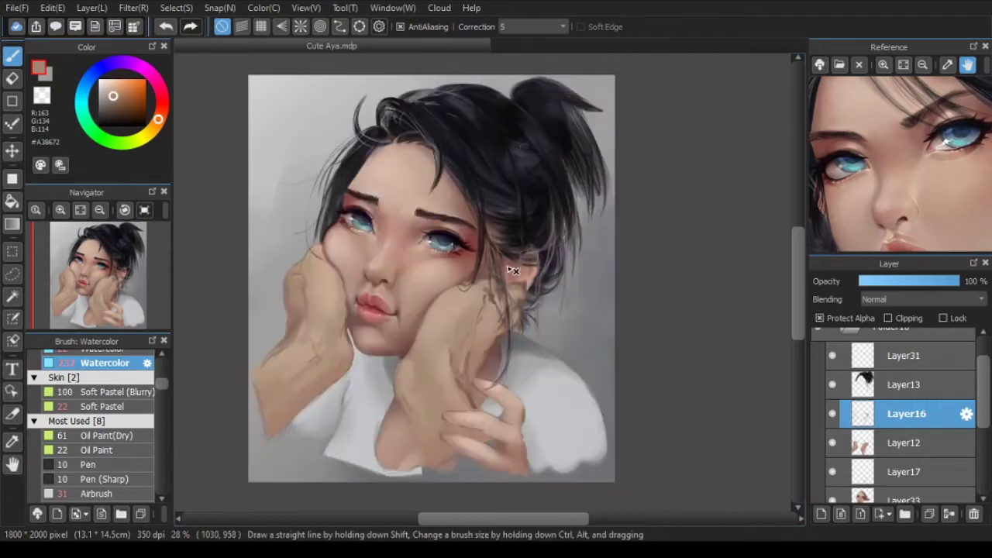
{"action": "left_click_drag", "start_coordinate": [507, 270], "coordinate": [538, 341]}
Step: Select hair layer Layer13, show more of the reference image, and fill the curled strand above the forehead in sampled dark #1F1C22
{"action": "left_click", "coordinate": [905, 385]}
{"action": "left_click", "coordinate": [902, 65]}
{"action": "scroll", "coordinate": [438, 198], "scroll_direction": "up", "scroll_amount": 2}
{"action": "left_click_drag", "start_coordinate": [582, 243], "coordinate": [569, 230]}
{"action": "scroll", "coordinate": [345, 203], "scroll_direction": "up", "scroll_amount": 2}
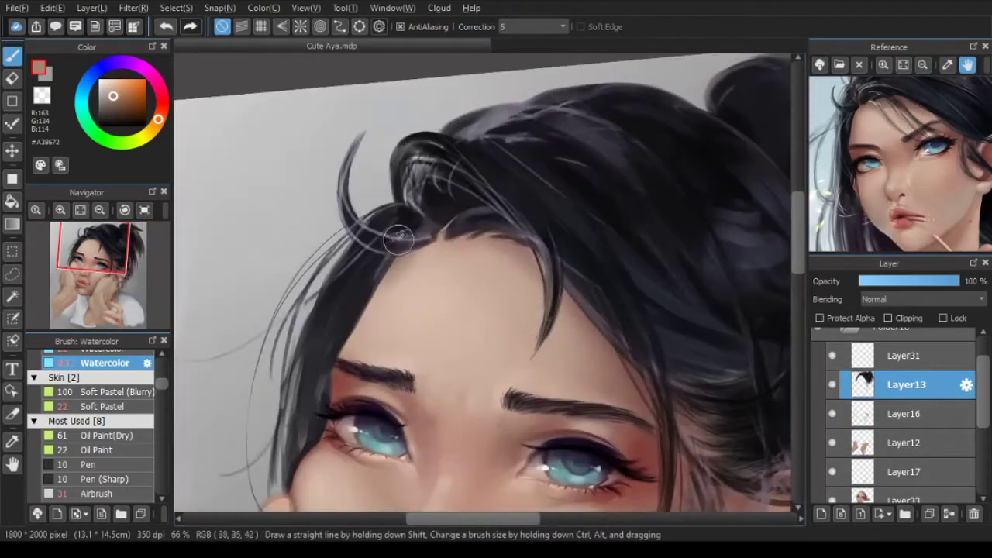
{"action": "left_click", "coordinate": [367, 240], "text": "alt"}
{"action": "left_click_drag", "start_coordinate": [341, 205], "coordinate": [399, 247]}
{"action": "scroll", "coordinate": [388, 233], "scroll_direction": "up", "scroll_amount": 3}
{"action": "left_click_drag", "start_coordinate": [404, 287], "coordinate": [431, 190]}
{"action": "mouse_move", "coordinate": [443, 185]}
{"action": "left_mouse_down"}
{"action": "mouse_move", "coordinate": [419, 229]}
{"action": "mouse_move", "coordinate": [469, 173]}
{"action": "mouse_move", "coordinate": [522, 163]}
{"action": "left_mouse_up"}
Step: Reduce the brush size and add thin dark flyaway strands around the looped lock at the front hairline
{"action": "key", "text": "["}
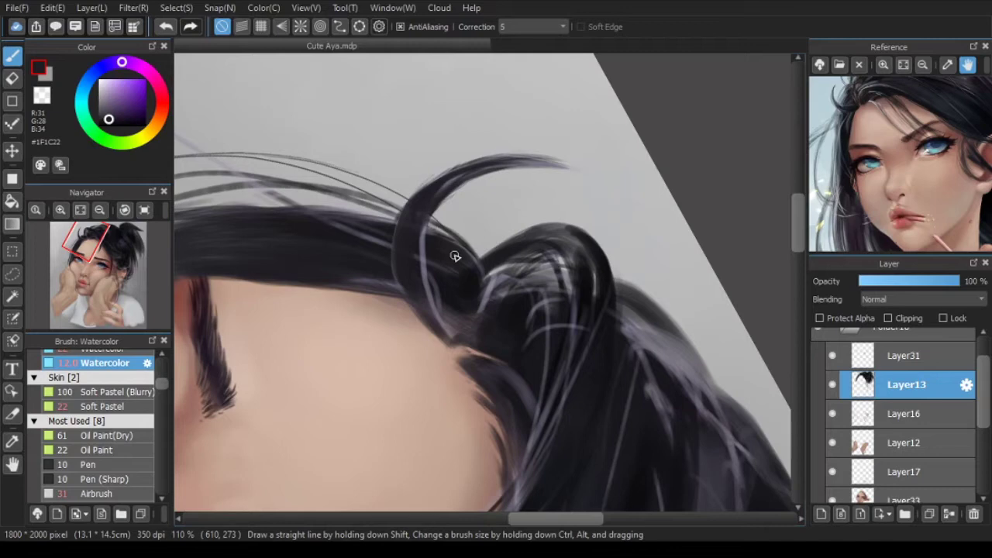
{"action": "left_click_drag", "start_coordinate": [474, 250], "coordinate": [541, 207]}
{"action": "scroll", "coordinate": [496, 271], "scroll_direction": "down", "scroll_amount": 2}
{"action": "left_click_drag", "start_coordinate": [497, 264], "coordinate": [486, 194]}
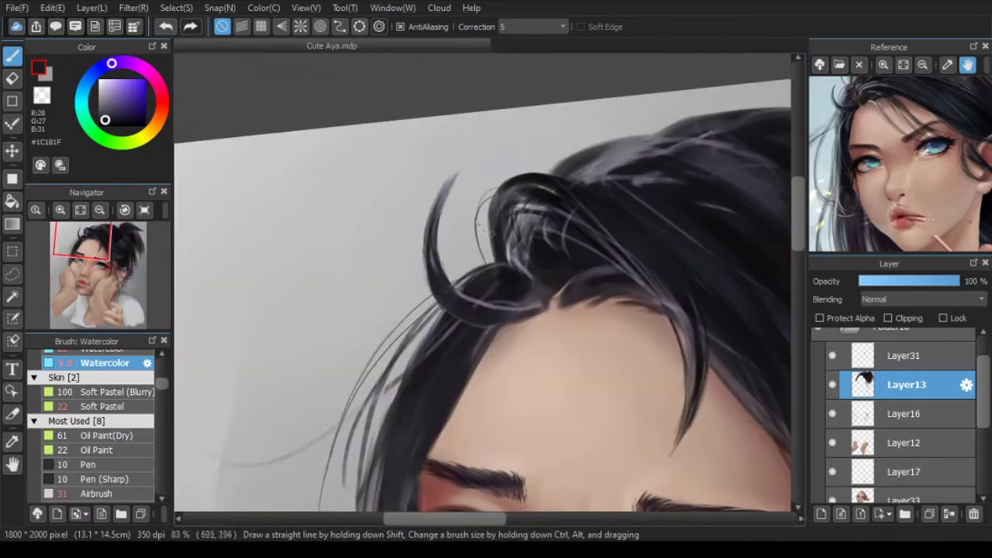
{"action": "scroll", "coordinate": [628, 359], "scroll_direction": "down", "scroll_amount": 4}
{"action": "left_click_drag", "start_coordinate": [628, 358], "coordinate": [584, 266]}
{"action": "scroll", "coordinate": [539, 186], "scroll_direction": "up", "scroll_amount": 3}
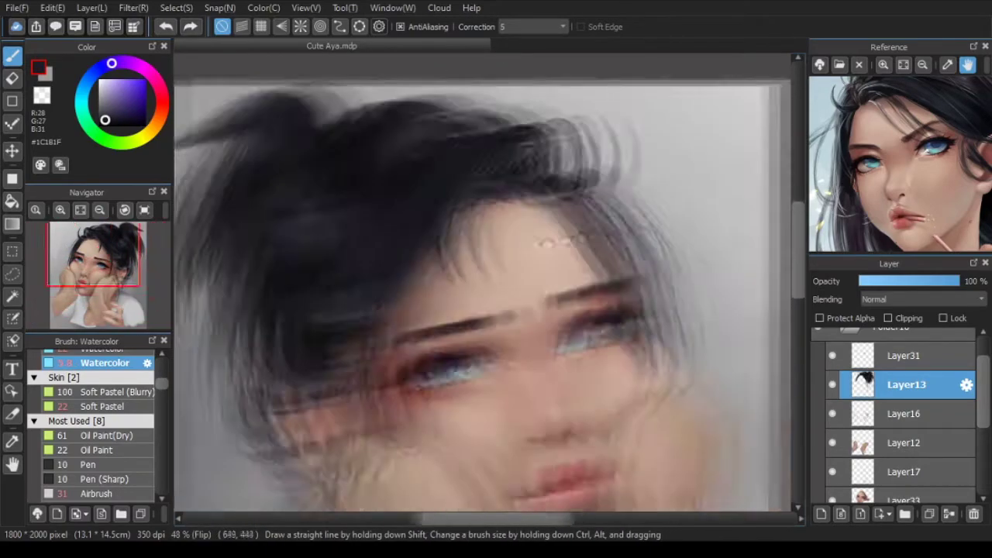
Step: Paint and blend strands over the crown of the hair with sampled darks such as #08080A and #24232A
{"action": "key", "text": "h"}
{"action": "left_click", "coordinate": [469, 232], "text": "alt"}
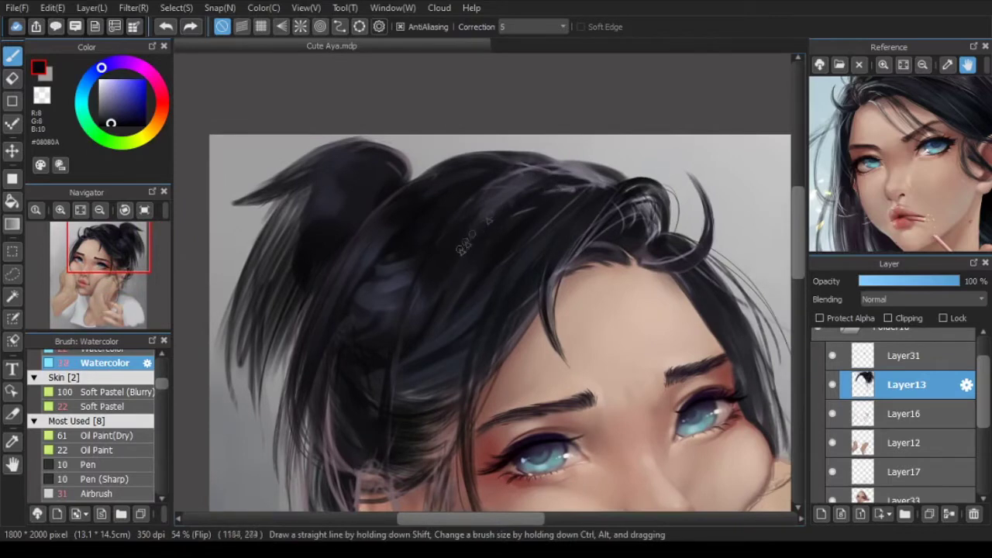
{"action": "scroll", "coordinate": [504, 229], "scroll_direction": "up", "scroll_amount": 2}
{"action": "left_click", "coordinate": [546, 198], "text": "alt"}
{"action": "left_click", "coordinate": [546, 196], "text": "alt"}
{"action": "left_click_drag", "start_coordinate": [546, 196], "coordinate": [427, 272]}
{"action": "left_click", "coordinate": [427, 268], "text": "alt"}
{"action": "left_click_drag", "start_coordinate": [477, 209], "coordinate": [379, 279]}
{"action": "left_click", "coordinate": [473, 229], "text": "alt"}
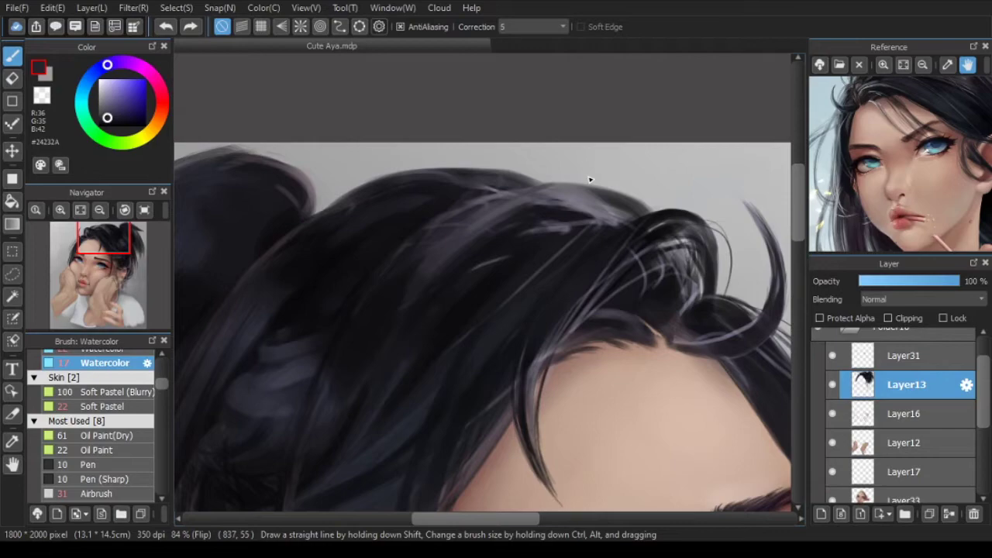
{"action": "scroll", "coordinate": [589, 178], "scroll_direction": "down", "scroll_amount": 8}
{"action": "scroll", "coordinate": [480, 264], "scroll_direction": "up", "scroll_amount": 1}
{"action": "key", "text": "Down"}
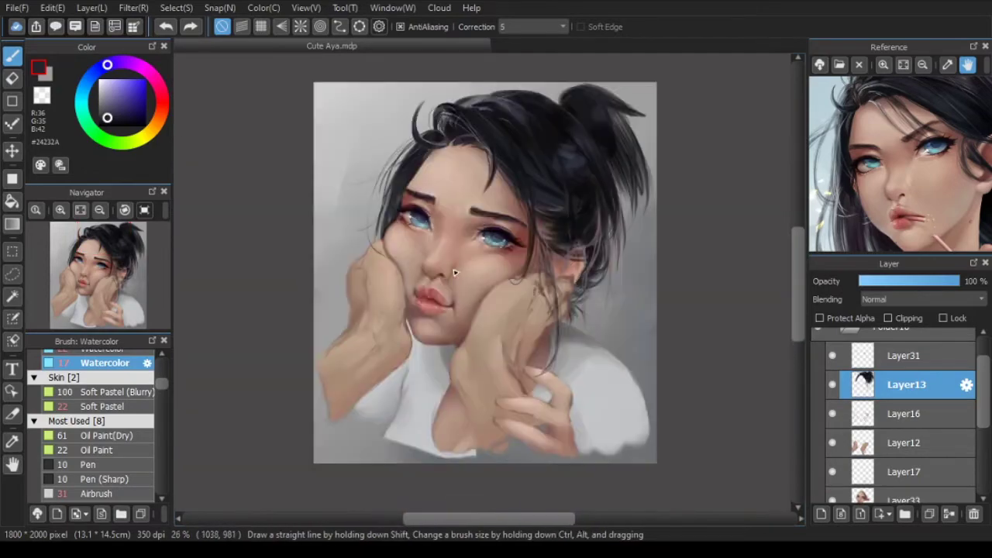
Step: Select hands layer Layer12, switch to the Soft Pastel brush, enable Protect Alpha, and undo the trial strokes
{"action": "scroll", "coordinate": [512, 291], "scroll_direction": "up", "scroll_amount": 2}
{"action": "scroll", "coordinate": [481, 286], "scroll_direction": "down", "scroll_amount": 1}
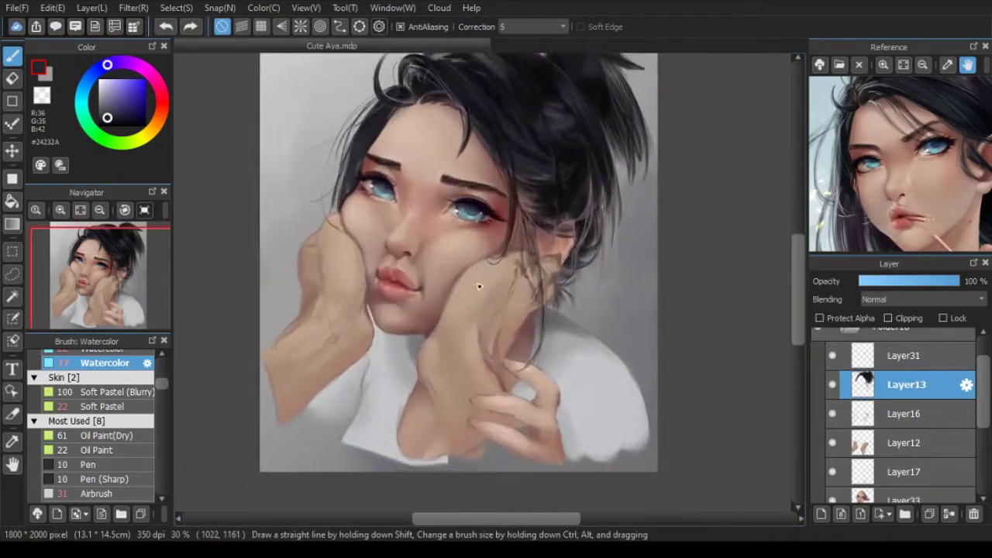
{"action": "key", "text": "Down"}
{"action": "scroll", "coordinate": [589, 275], "scroll_direction": "up", "scroll_amount": 3}
{"action": "left_click", "coordinate": [655, 240], "text": "alt"}
{"action": "left_click", "coordinate": [903, 442]}
{"action": "left_click", "coordinate": [110, 85]}
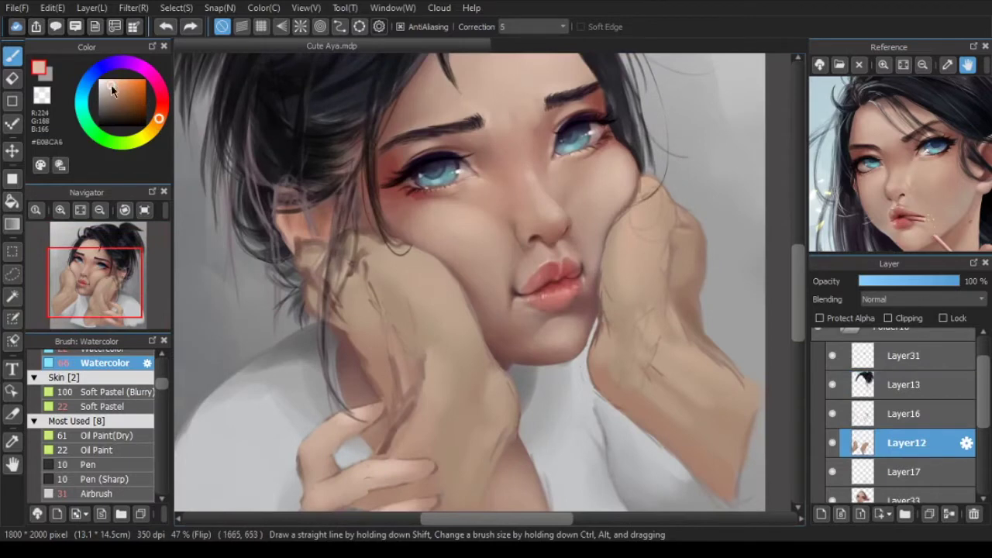
{"action": "key", "text": "]"}
{"action": "key", "text": "ctrl+z"}
{"action": "left_click", "coordinate": [115, 406]}
{"action": "mouse_move", "coordinate": [426, 269]}
{"action": "left_mouse_down"}
{"action": "mouse_move", "coordinate": [460, 321]}
{"action": "mouse_move", "coordinate": [441, 294]}
{"action": "left_mouse_up"}
{"action": "left_click", "coordinate": [444, 321], "text": "alt"}
{"action": "left_click", "coordinate": [820, 318]}
{"action": "key", "text": "ctrl+z"}
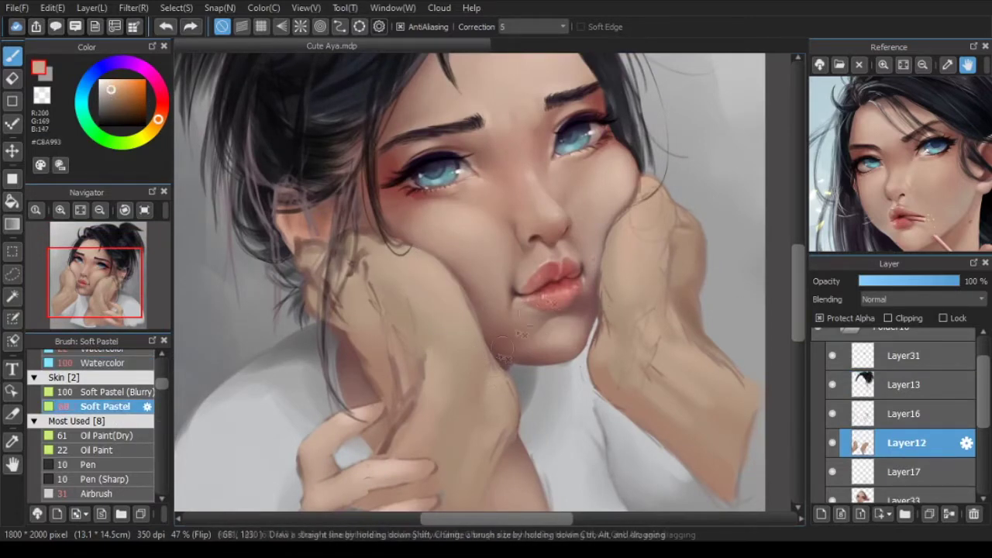
Step: Shade the hands and lower forearms on Layer12 with large Soft Pastel strokes in sampled brown #886A59
{"action": "scroll", "coordinate": [537, 395], "scroll_direction": "down", "scroll_amount": 2}
{"action": "left_click", "coordinate": [460, 311], "text": "alt"}
{"action": "mouse_move", "coordinate": [448, 300]}
{"action": "left_mouse_down"}
{"action": "mouse_move", "coordinate": [416, 332]}
{"action": "mouse_move", "coordinate": [368, 310]}
{"action": "left_mouse_up"}
{"action": "left_click", "coordinate": [372, 313], "text": "alt"}
{"action": "key", "text": "ctrl+z"}
{"action": "left_click_drag", "start_coordinate": [418, 366], "coordinate": [424, 379]}
{"action": "scroll", "coordinate": [438, 450], "scroll_direction": "down", "scroll_amount": 1}
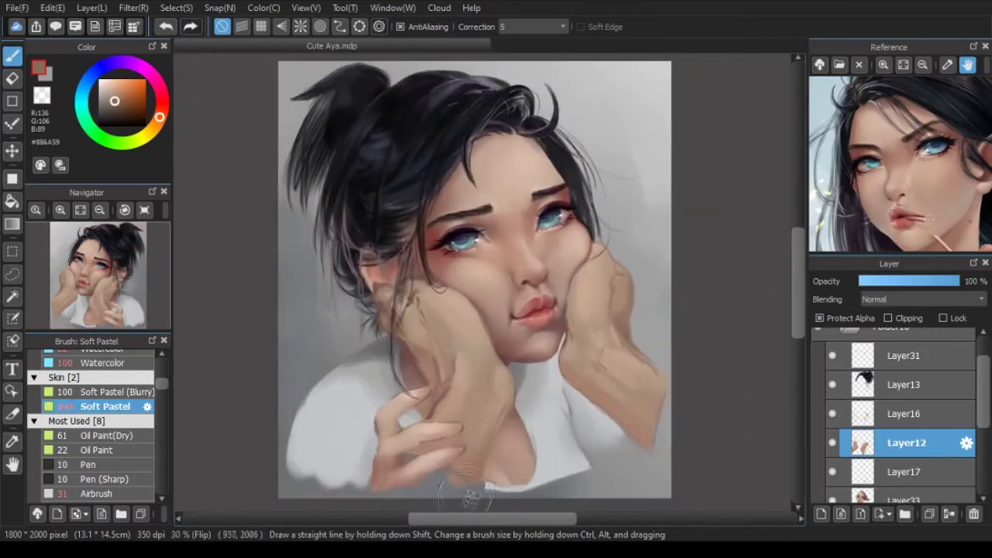
{"action": "left_click_drag", "start_coordinate": [643, 445], "coordinate": [614, 444]}
{"action": "key", "text": "]"}
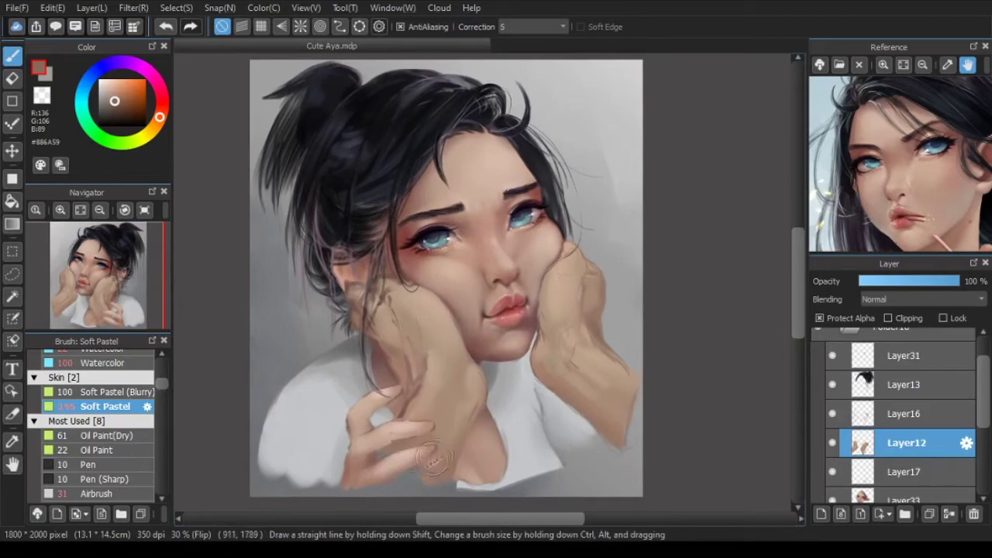
{"action": "key", "text": "["}
{"action": "mouse_move", "coordinate": [451, 394]}
{"action": "left_mouse_down"}
{"action": "mouse_move", "coordinate": [490, 440]}
{"action": "mouse_move", "coordinate": [491, 404]}
{"action": "left_mouse_up"}
{"action": "scroll", "coordinate": [491, 405], "scroll_direction": "down", "scroll_amount": 1}
{"action": "left_click", "coordinate": [930, 384]}
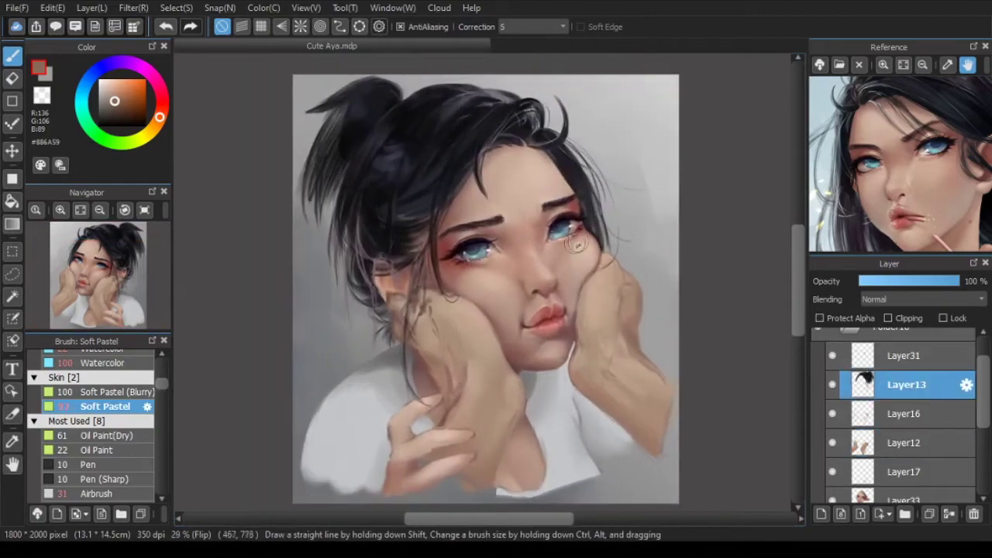
{"action": "key", "text": "Down"}
{"action": "scroll", "coordinate": [496, 232], "scroll_direction": "up", "scroll_amount": 2}
{"action": "left_click_drag", "start_coordinate": [501, 139], "coordinate": [507, 230]}
{"action": "scroll", "coordinate": [543, 387], "scroll_direction": "down", "scroll_amount": 1}
{"action": "left_click_drag", "start_coordinate": [558, 442], "coordinate": [545, 329]}
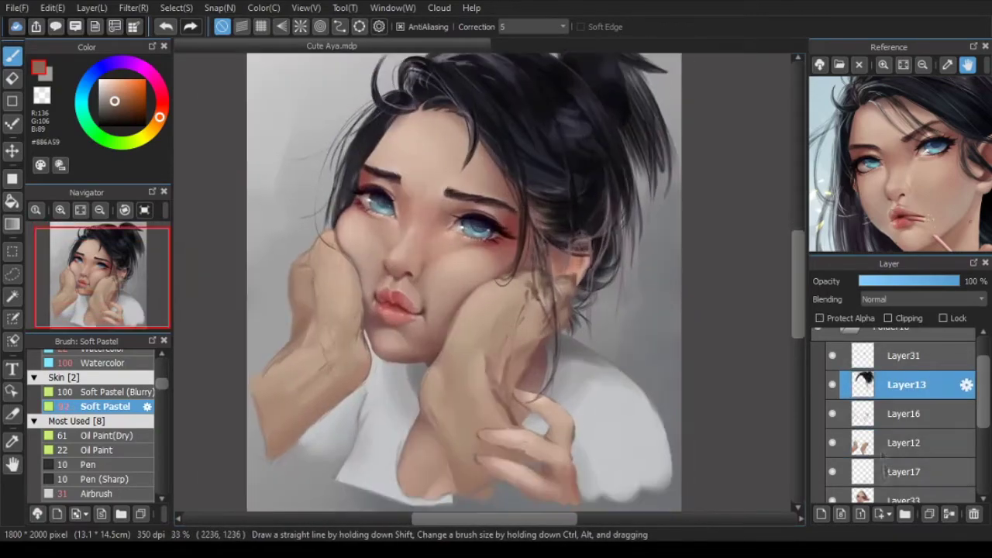
{"action": "scroll", "coordinate": [547, 318], "scroll_direction": "up", "scroll_amount": 2}
Step: Shade the skin around the ear on alpha-protected Layer33 with the Watercolor brush in sampled tones such as #945C53 and #815B52
{"action": "left_click", "coordinate": [906, 499]}
{"action": "left_click", "coordinate": [120, 363]}
{"action": "left_click", "coordinate": [485, 249], "text": "alt"}
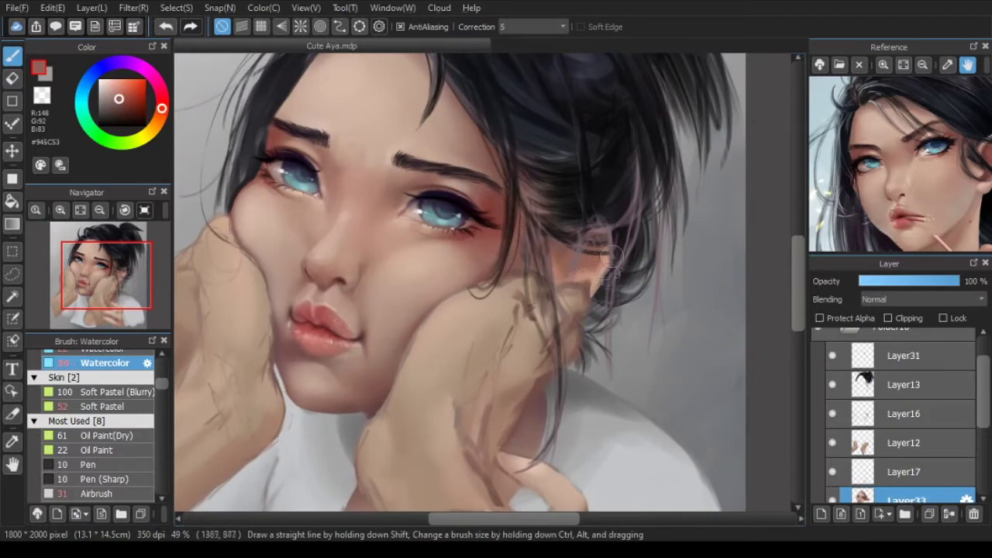
{"action": "left_click", "coordinate": [583, 261], "text": "alt"}
{"action": "left_click", "coordinate": [820, 318]}
{"action": "key", "text": "["}
{"action": "key", "text": "["}
{"action": "key", "text": "["}
{"action": "left_click", "coordinate": [564, 271], "text": "alt"}
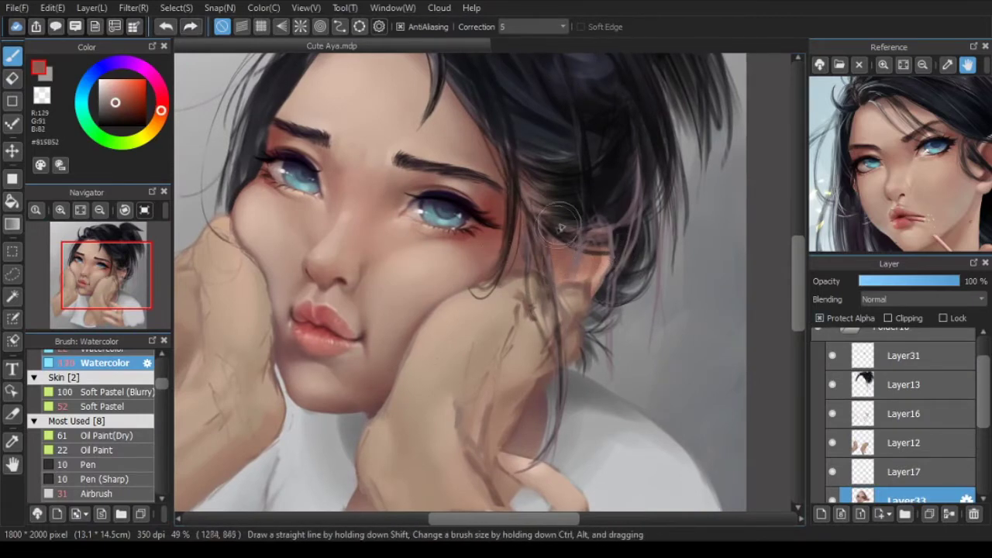
{"action": "left_click", "coordinate": [554, 280], "text": "alt"}
{"action": "left_click_drag", "start_coordinate": [518, 281], "coordinate": [546, 318]}
Step: Work on the ear's shading in reddish #8C4840, undoing stray strokes and reducing the brush size
{"action": "key", "text": "]"}
{"action": "key", "text": "]"}
{"action": "key", "text": "]"}
{"action": "left_click", "coordinate": [508, 267], "text": "alt"}
{"action": "left_click_drag", "start_coordinate": [526, 273], "coordinate": [510, 273]}
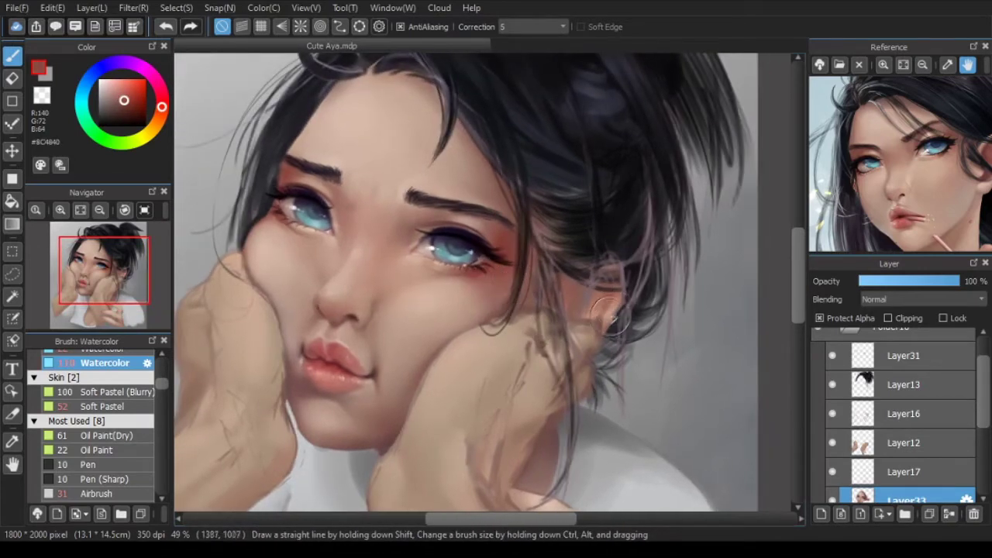
{"action": "left_click_drag", "start_coordinate": [610, 305], "coordinate": [614, 301]}
{"action": "key", "text": "ctrl+z"}
{"action": "key", "text": "["}
{"action": "key", "text": "["}
{"action": "key", "text": "["}
{"action": "key", "text": "ctrl+z"}
{"action": "key", "text": "["}
Step: Deepen the shadows inside and beside the ear with sampled dark brown #6C4B47
{"action": "scroll", "coordinate": [519, 294], "scroll_direction": "down", "scroll_amount": 2}
{"action": "scroll", "coordinate": [519, 303], "scroll_direction": "up", "scroll_amount": 1}
{"action": "left_click", "coordinate": [612, 237], "text": "alt"}
{"action": "scroll", "coordinate": [610, 247], "scroll_direction": "up", "scroll_amount": 3}
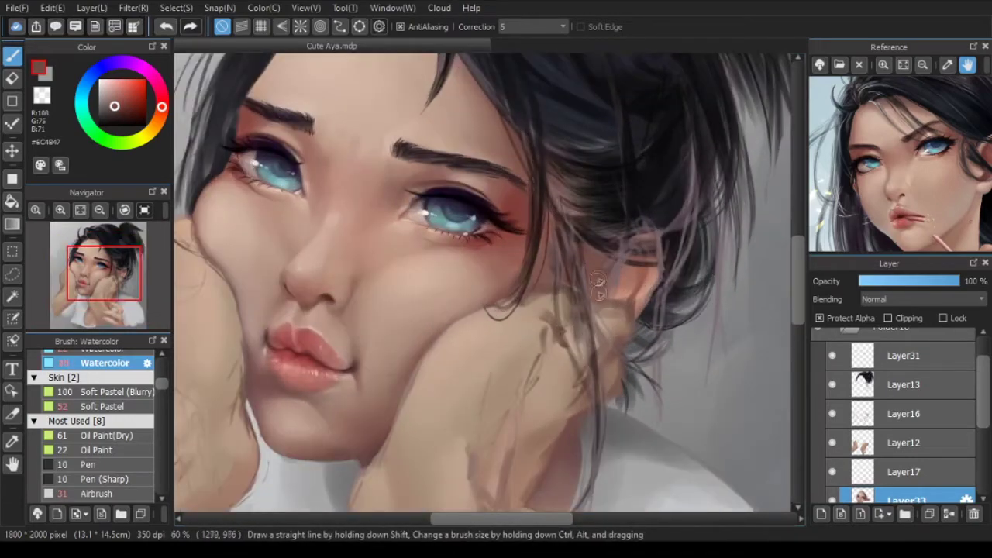
{"action": "scroll", "coordinate": [610, 317], "scroll_direction": "down", "scroll_amount": 2}
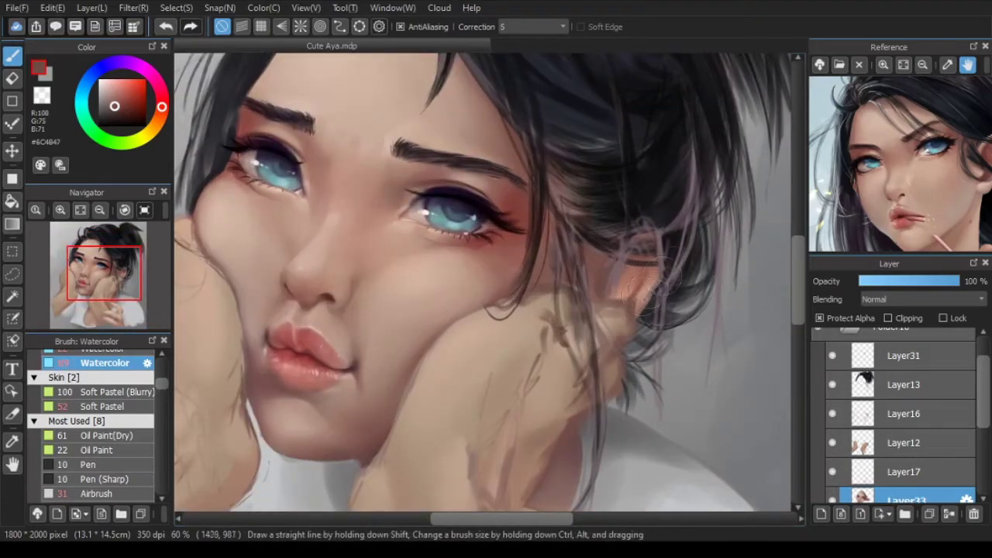
Step: Blend the skin tones on Layer33 with the Watercolor brush in sampled light brown #A8897B
{"action": "scroll", "coordinate": [608, 331], "scroll_direction": "down", "scroll_amount": 2}
{"action": "mouse_move", "coordinate": [524, 207]}
{"action": "left_mouse_down"}
{"action": "mouse_move", "coordinate": [555, 225]}
{"action": "mouse_move", "coordinate": [547, 161]}
{"action": "left_mouse_up"}
{"action": "left_click", "coordinate": [542, 141], "text": "alt"}
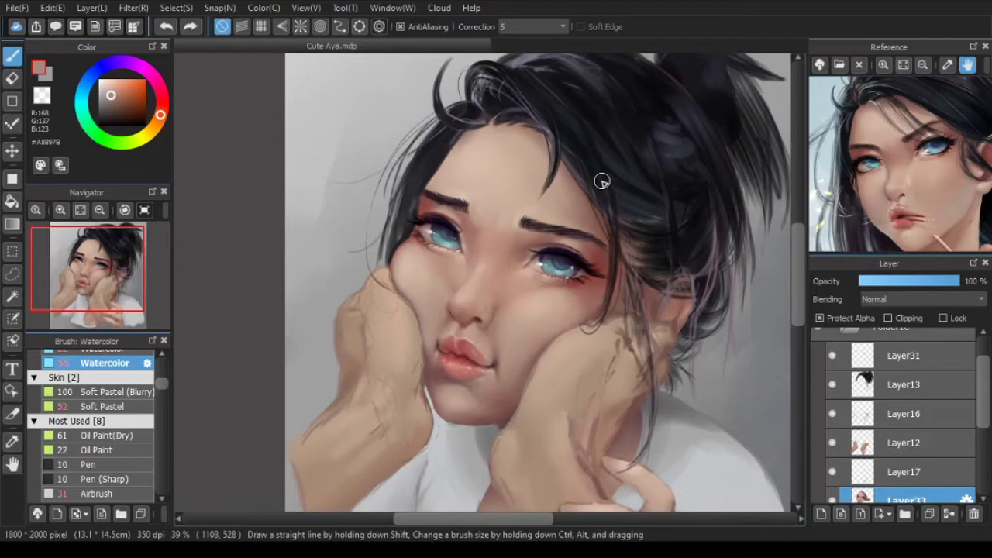
{"action": "scroll", "coordinate": [530, 352], "scroll_direction": "up", "scroll_amount": 1}
{"action": "mouse_move", "coordinate": [529, 352]}
{"action": "left_mouse_down"}
{"action": "mouse_move", "coordinate": [522, 310]}
{"action": "mouse_move", "coordinate": [495, 292]}
{"action": "left_mouse_up"}
Step: Select Layer16 and paint over the sketch lines on the hand beside the ear, starting with sampled brown #836459
{"action": "left_click", "coordinate": [833, 414]}
{"action": "scroll", "coordinate": [705, 348], "scroll_direction": "down", "scroll_amount": 3}
{"action": "left_click", "coordinate": [832, 414]}
{"action": "left_click", "coordinate": [903, 414]}
{"action": "left_click_drag", "start_coordinate": [582, 341], "coordinate": [636, 291]}
{"action": "scroll", "coordinate": [634, 287], "scroll_direction": "up", "scroll_amount": 6}
{"action": "left_click", "coordinate": [606, 317], "text": "alt"}
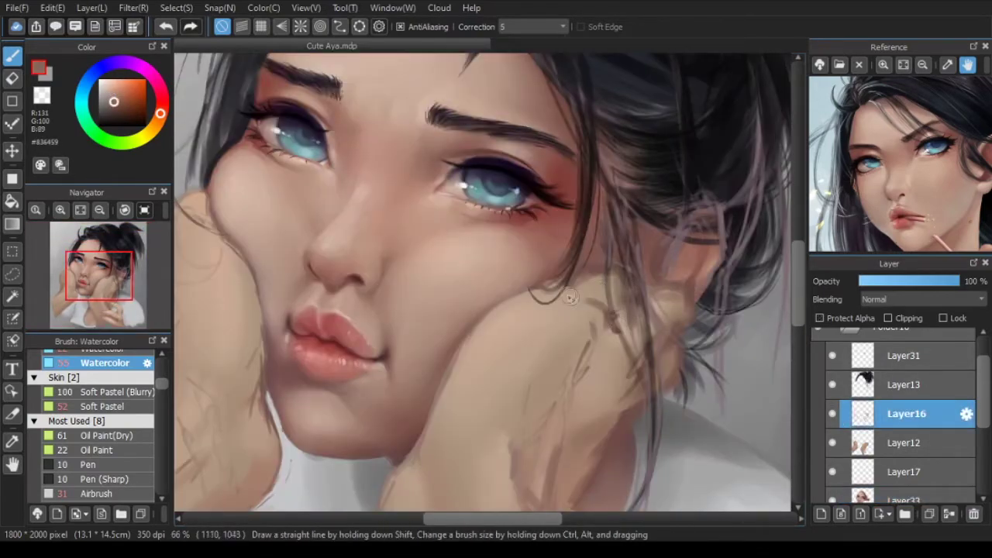
{"action": "scroll", "coordinate": [616, 309], "scroll_direction": "down", "scroll_amount": 1}
{"action": "left_click", "coordinate": [610, 296], "text": "alt"}
{"action": "left_click_drag", "start_coordinate": [613, 296], "coordinate": [617, 305]}
Step: Cover the remaining lines around the wrists on Layer16 with sampled beige #AE947D, undoing a stray stroke
{"action": "scroll", "coordinate": [616, 302], "scroll_direction": "down", "scroll_amount": 3}
{"action": "scroll", "coordinate": [321, 275], "scroll_direction": "up", "scroll_amount": 2}
{"action": "left_click", "coordinate": [352, 341], "text": "alt"}
{"action": "key", "text": "ctrl+z"}
{"action": "scroll", "coordinate": [462, 358], "scroll_direction": "up", "scroll_amount": 1}
{"action": "left_click_drag", "start_coordinate": [462, 358], "coordinate": [552, 297]}
{"action": "left_click", "coordinate": [444, 333], "text": "alt"}
{"action": "mouse_move", "coordinate": [443, 330]}
{"action": "left_mouse_down"}
{"action": "mouse_move", "coordinate": [417, 353]}
{"action": "mouse_move", "coordinate": [427, 374]}
{"action": "mouse_move", "coordinate": [419, 395]}
{"action": "mouse_move", "coordinate": [444, 403]}
{"action": "left_mouse_up"}
{"action": "scroll", "coordinate": [443, 365], "scroll_direction": "down", "scroll_amount": 2}
{"action": "scroll", "coordinate": [442, 368], "scroll_direction": "up", "scroll_amount": 1}
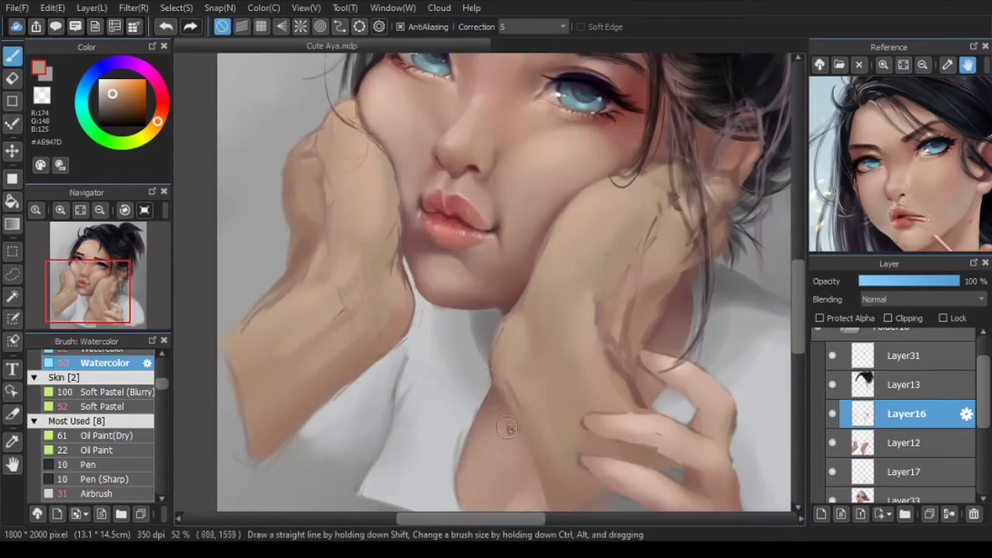
{"action": "left_click_drag", "start_coordinate": [520, 330], "coordinate": [510, 338]}
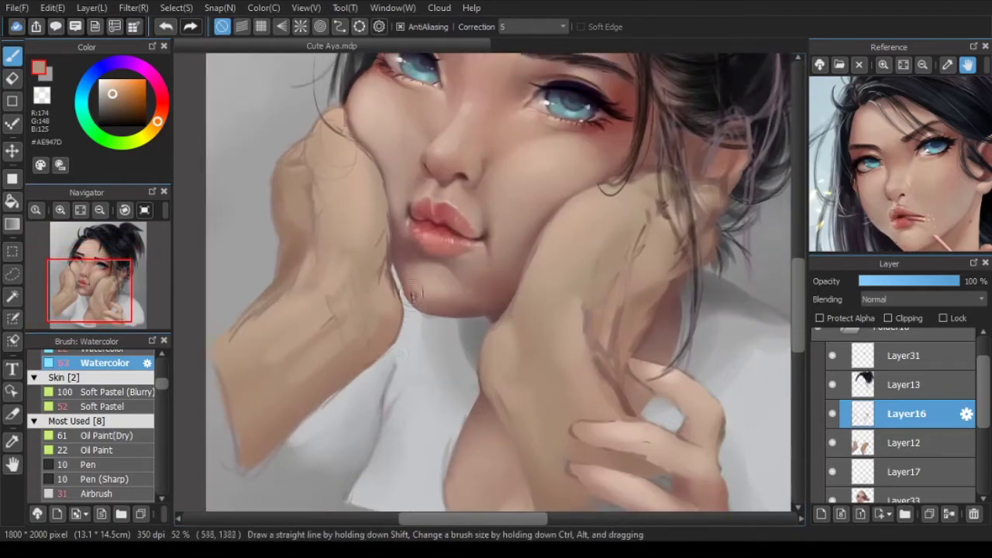
Step: Touch up the far forearm across Layer16 and Layer12 with sampled skin browns #997765 and #AD927C
{"action": "scroll", "coordinate": [415, 330], "scroll_direction": "down", "scroll_amount": 4}
{"action": "scroll", "coordinate": [377, 387], "scroll_direction": "up", "scroll_amount": 2}
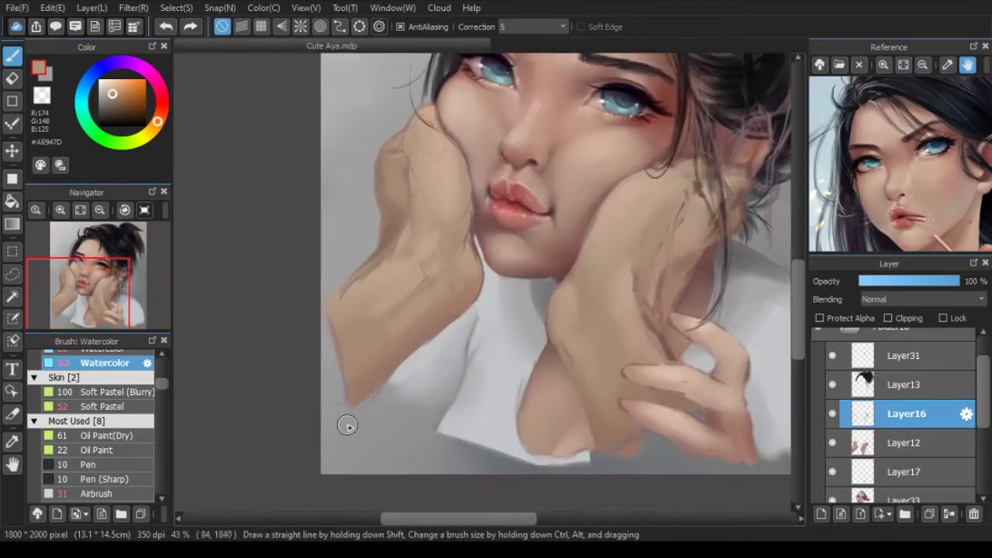
{"action": "left_click", "coordinate": [906, 443]}
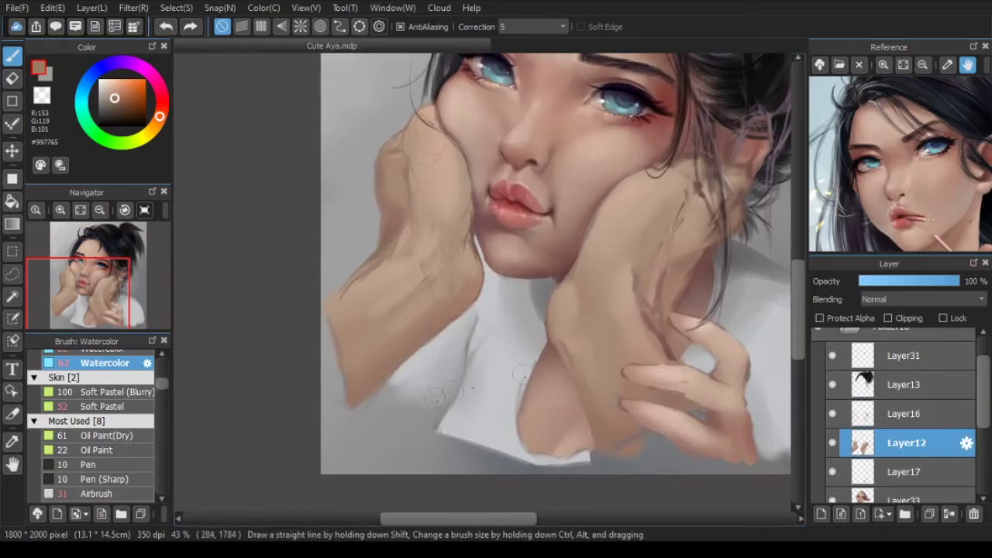
{"action": "left_click", "coordinate": [907, 413]}
{"action": "scroll", "coordinate": [488, 422], "scroll_direction": "down", "scroll_amount": 1}
{"action": "scroll", "coordinate": [377, 306], "scroll_direction": "up", "scroll_amount": 2}
{"action": "scroll", "coordinate": [353, 333], "scroll_direction": "up", "scroll_amount": 1}
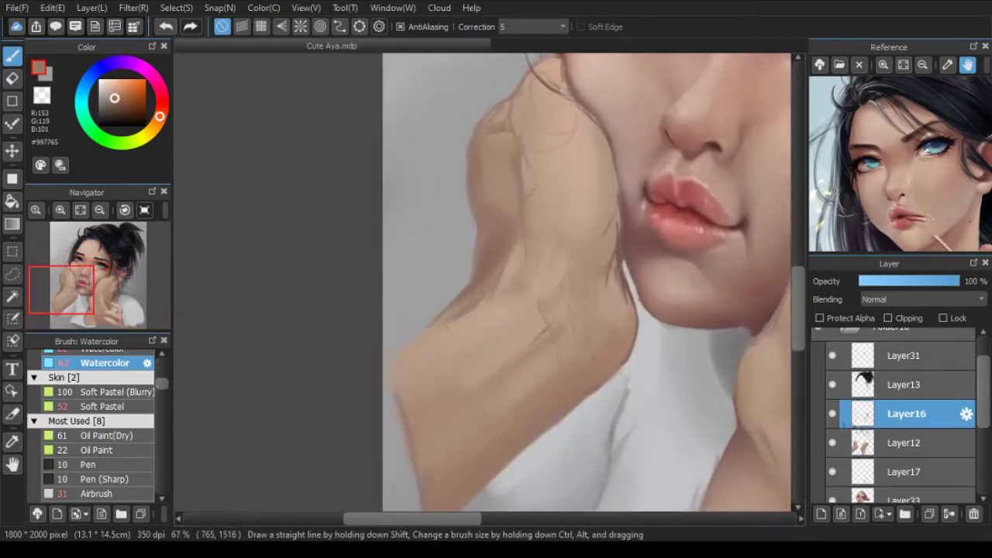
{"action": "key", "text": "ctrl+Down"}
{"action": "left_click", "coordinate": [399, 378], "text": "alt"}
{"action": "scroll", "coordinate": [310, 368], "scroll_direction": "down", "scroll_amount": 5}
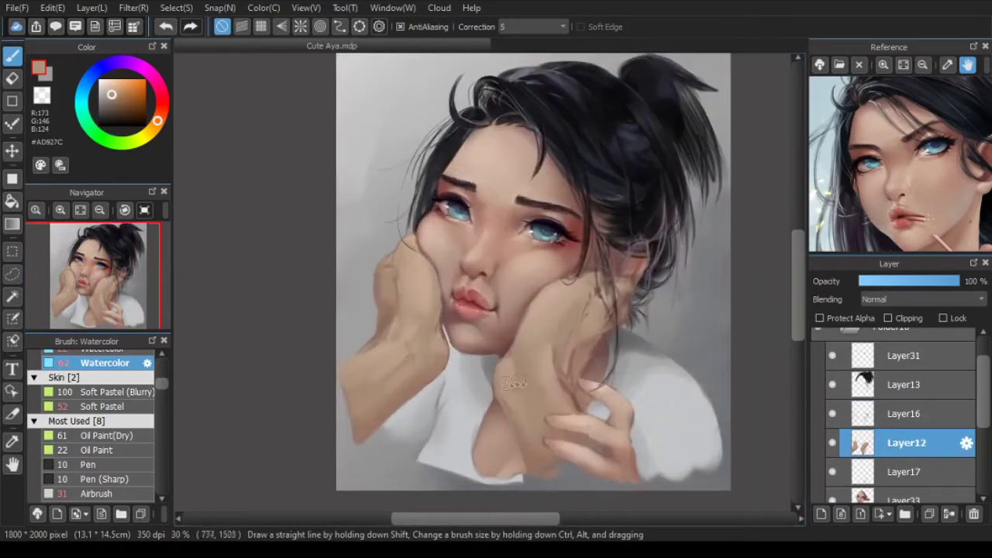
Step: Paint over the sketch lines in the palm beside the ear on Layer16 with sampled tan #A78D77
{"action": "key", "text": "Down"}
{"action": "scroll", "coordinate": [440, 274], "scroll_direction": "up", "scroll_amount": 3}
{"action": "left_click", "coordinate": [371, 349], "text": "alt"}
{"action": "left_click", "coordinate": [906, 414]}
{"action": "left_click_drag", "start_coordinate": [364, 312], "coordinate": [367, 338]}
{"action": "mouse_move", "coordinate": [381, 388]}
{"action": "left_mouse_down"}
{"action": "mouse_move", "coordinate": [372, 418]}
{"action": "mouse_move", "coordinate": [385, 352]}
{"action": "mouse_move", "coordinate": [410, 356]}
{"action": "left_mouse_up"}
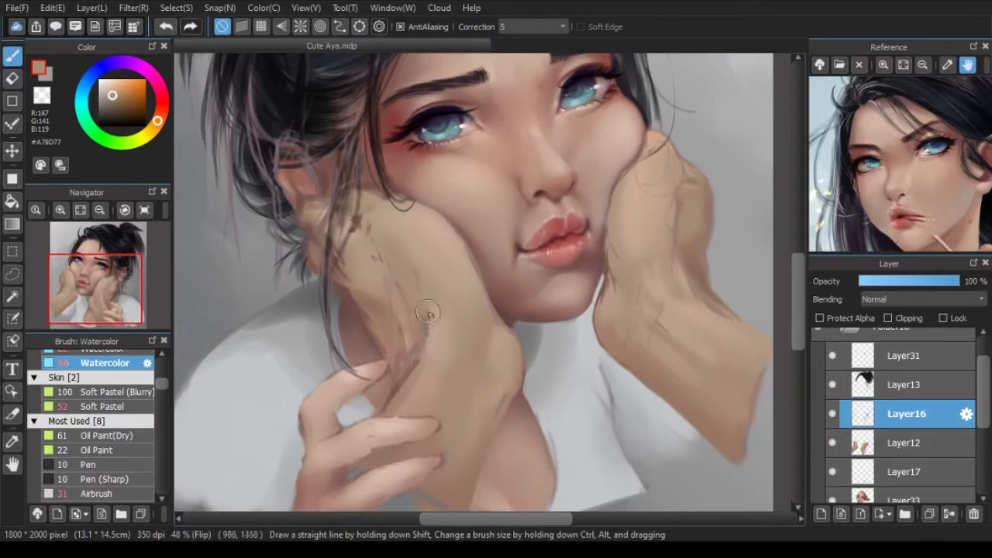
{"action": "scroll", "coordinate": [397, 387], "scroll_direction": "up", "scroll_amount": 1}
Step: Define the shadowed contours of the wrist and of the hand below the chin with a smaller brush in sampled dark brown #79564E
{"action": "left_click", "coordinate": [398, 387], "text": "alt"}
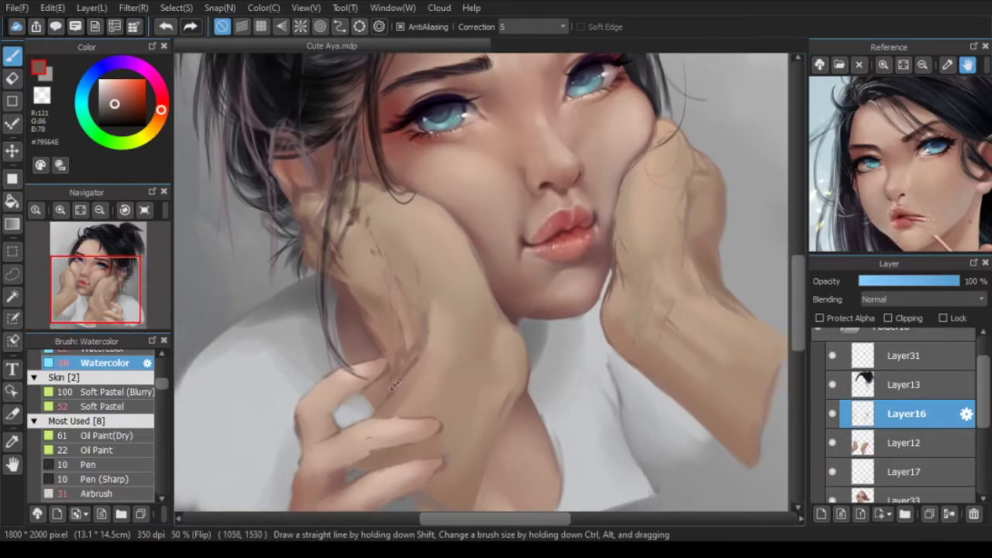
{"action": "scroll", "coordinate": [465, 357], "scroll_direction": "up", "scroll_amount": 2}
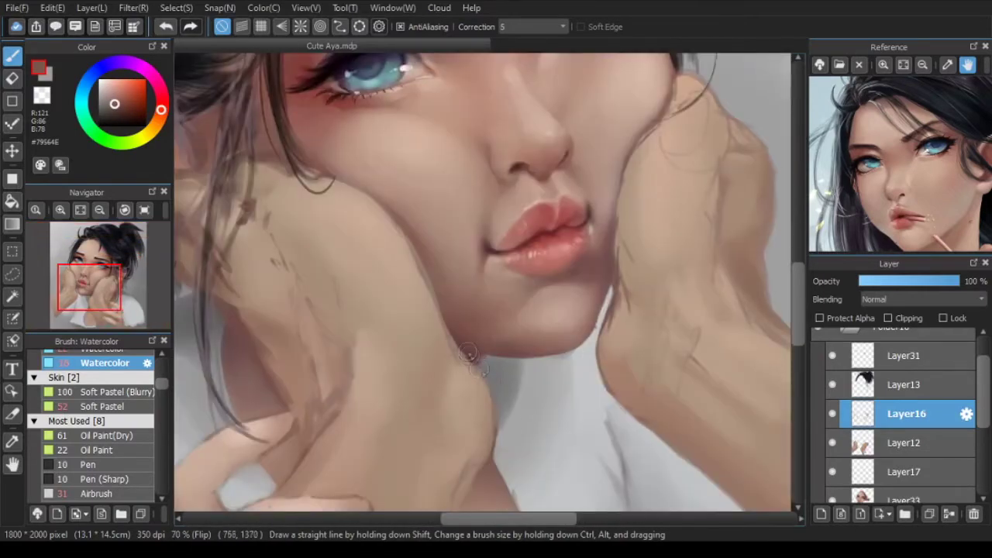
{"action": "left_click_drag", "start_coordinate": [472, 357], "coordinate": [504, 443]}
{"action": "mouse_move", "coordinate": [444, 344]}
{"action": "left_mouse_down"}
{"action": "mouse_move", "coordinate": [509, 356]}
{"action": "mouse_move", "coordinate": [479, 370]}
{"action": "mouse_move", "coordinate": [527, 326]}
{"action": "left_mouse_up"}
{"action": "scroll", "coordinate": [509, 356], "scroll_direction": "up", "scroll_amount": 2}
{"action": "left_click", "coordinate": [906, 443]}
{"action": "left_click", "coordinate": [515, 347], "text": "alt"}
{"action": "key", "text": "bracketleft"}
{"action": "key", "text": "ctrl+z"}
{"action": "left_click", "coordinate": [906, 414]}
{"action": "mouse_move", "coordinate": [487, 354]}
{"action": "left_mouse_down"}
{"action": "mouse_move", "coordinate": [528, 322]}
{"action": "mouse_move", "coordinate": [676, 267]}
{"action": "left_mouse_up"}
{"action": "key", "text": "ctrl+z"}
Step: Protect the alpha of Layer16 and lighten the hand's contour near the chin with sampled #BDA28C
{"action": "left_click", "coordinate": [534, 333], "text": "alt"}
{"action": "left_click", "coordinate": [820, 318]}
{"action": "scroll", "coordinate": [550, 341], "scroll_direction": "down", "scroll_amount": 2}
{"action": "mouse_move", "coordinate": [546, 341]}
{"action": "left_mouse_down"}
{"action": "mouse_move", "coordinate": [556, 364]}
{"action": "mouse_move", "coordinate": [498, 330]}
{"action": "left_mouse_up"}
{"action": "left_click", "coordinate": [566, 401], "text": "alt"}
{"action": "key", "text": "ctrl+z"}
{"action": "left_click_drag", "start_coordinate": [535, 392], "coordinate": [517, 371]}
{"action": "scroll", "coordinate": [547, 392], "scroll_direction": "up", "scroll_amount": 2}
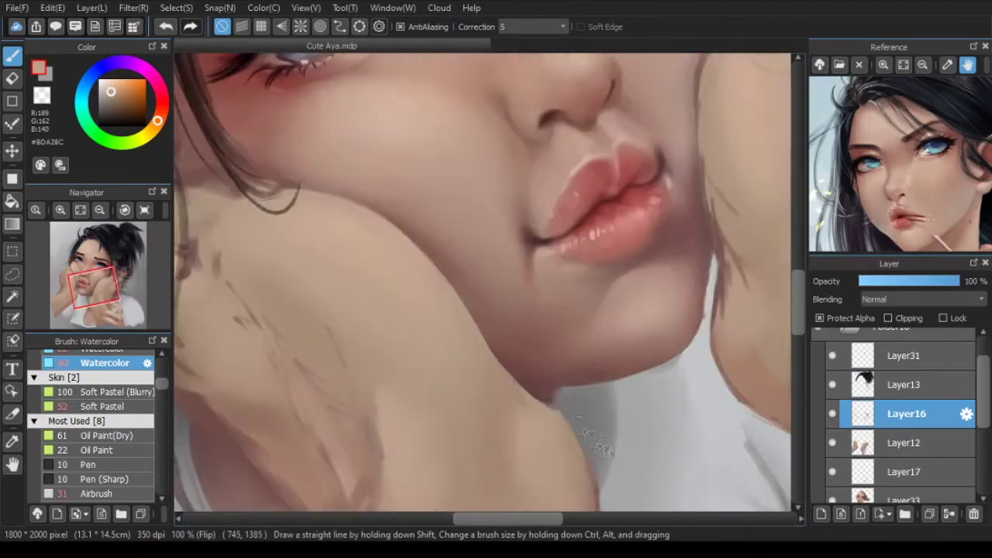
{"action": "left_click_drag", "start_coordinate": [606, 452], "coordinate": [604, 365]}
Step: Smooth the surface of the hands on Layer16 with larger Watercolor strokes in light beige #BDA28C
{"action": "left_click", "coordinate": [905, 442]}
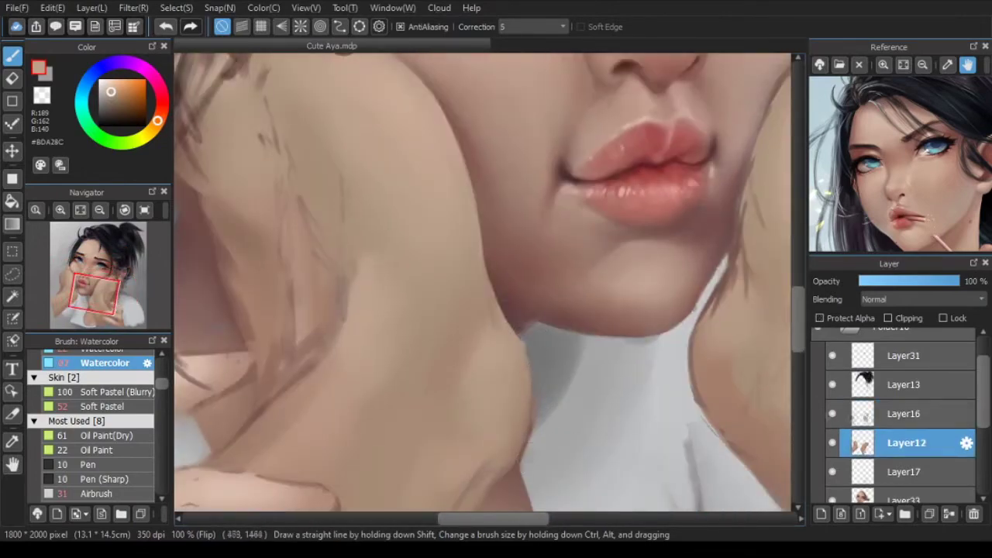
{"action": "left_click", "coordinate": [533, 395], "text": "ctrl"}
{"action": "scroll", "coordinate": [563, 384], "scroll_direction": "down", "scroll_amount": 4}
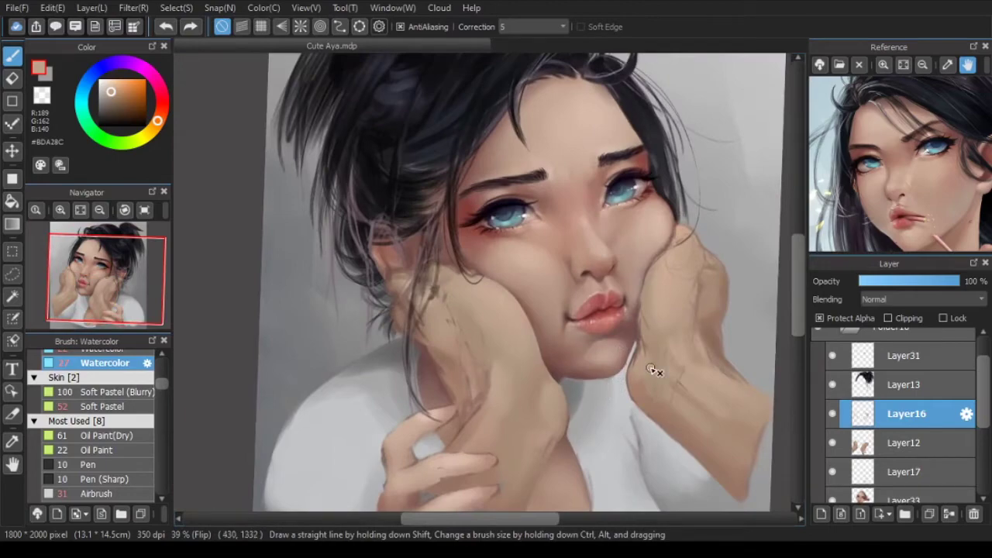
{"action": "left_click_drag", "start_coordinate": [695, 231], "coordinate": [699, 250]}
{"action": "left_click_drag", "start_coordinate": [461, 414], "coordinate": [507, 372]}
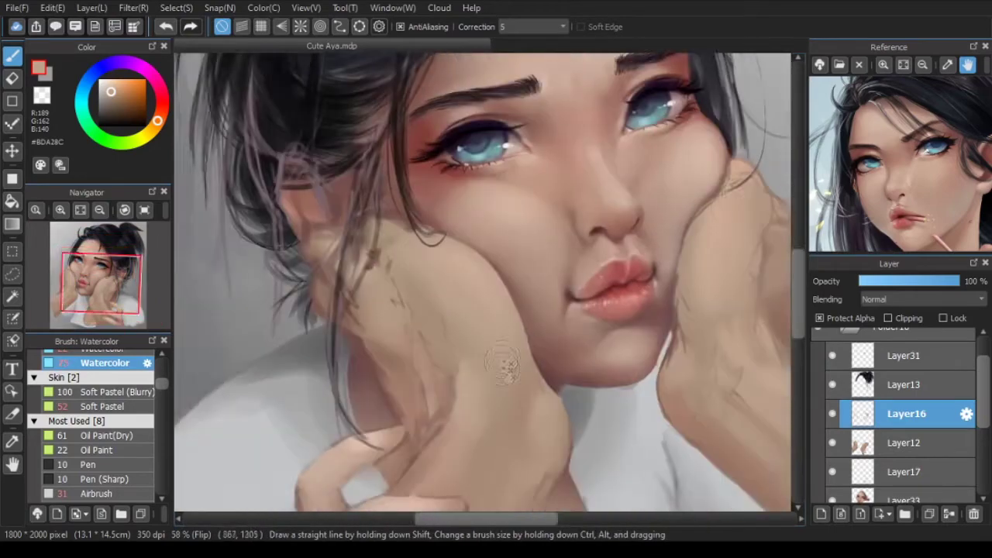
Step: Blend the forearm behind the fingertips on Layer12 with sampled browns #9A7867 and #9E7A6B
{"action": "scroll", "coordinate": [507, 372], "scroll_direction": "down", "scroll_amount": 3}
{"action": "left_click", "coordinate": [832, 413]}
{"action": "left_click", "coordinate": [832, 414]}
{"action": "scroll", "coordinate": [535, 434], "scroll_direction": "up", "scroll_amount": 6}
{"action": "left_click", "coordinate": [905, 443]}
{"action": "left_click", "coordinate": [504, 434], "text": "alt"}
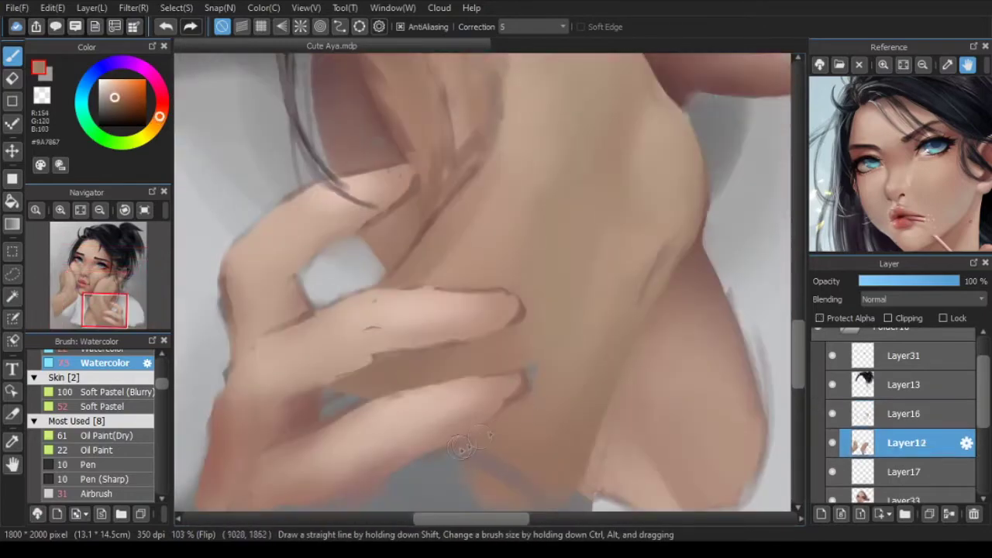
{"action": "scroll", "coordinate": [515, 398], "scroll_direction": "down", "scroll_amount": 5}
{"action": "scroll", "coordinate": [571, 390], "scroll_direction": "up", "scroll_amount": 5}
{"action": "mouse_move", "coordinate": [542, 393]}
{"action": "left_mouse_down"}
{"action": "mouse_move", "coordinate": [536, 424]}
{"action": "mouse_move", "coordinate": [549, 407]}
{"action": "left_mouse_up"}
{"action": "left_click", "coordinate": [539, 369], "text": "alt"}
{"action": "left_click", "coordinate": [513, 430], "text": "alt"}
{"action": "left_click", "coordinate": [513, 431], "text": "alt"}
{"action": "scroll", "coordinate": [513, 431], "scroll_direction": "down", "scroll_amount": 4}
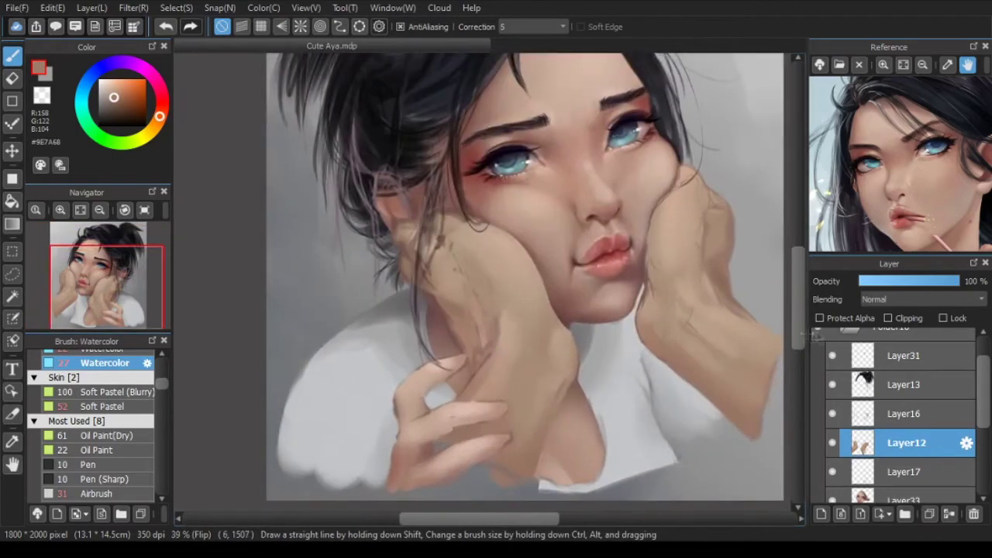
Step: Protect the alpha of Layer12, compare both hand layers by toggling their visibility, and merge Layer16 down into Layer12
{"action": "left_click", "coordinate": [820, 319]}
{"action": "left_click", "coordinate": [832, 443]}
{"action": "left_click", "coordinate": [832, 443]}
{"action": "left_click", "coordinate": [832, 414]}
{"action": "scroll", "coordinate": [734, 358], "scroll_direction": "down", "scroll_amount": 2}
{"action": "mouse_move", "coordinate": [734, 358]}
{"action": "left_mouse_down"}
{"action": "mouse_move", "coordinate": [735, 381]}
{"action": "mouse_move", "coordinate": [703, 377]}
{"action": "left_mouse_up"}
{"action": "left_click", "coordinate": [832, 414]}
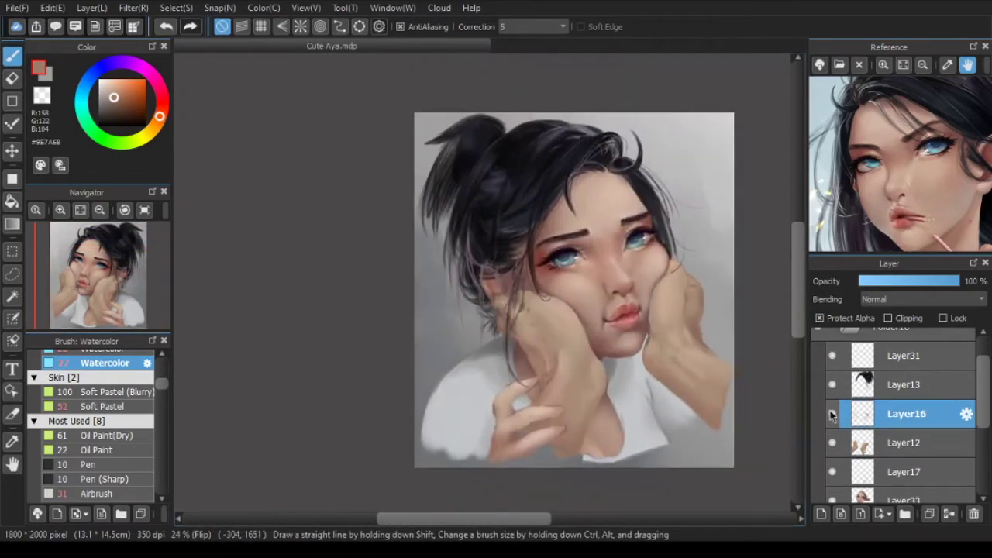
{"action": "key", "text": "ctrl+e"}
Step: Shade the palm and wrist beside the ear on Layer12 with the Soft Pastel brush in sampled skin tones such as #D0AE93
{"action": "scroll", "coordinate": [629, 308], "scroll_direction": "up", "scroll_amount": 3}
{"action": "left_click", "coordinate": [442, 332], "text": "alt"}
{"action": "left_click", "coordinate": [104, 407]}
{"action": "left_click", "coordinate": [406, 380], "text": "alt"}
{"action": "left_click_drag", "start_coordinate": [449, 364], "coordinate": [476, 431]}
{"action": "left_click", "coordinate": [475, 431], "text": "alt"}
{"action": "left_click", "coordinate": [443, 333], "text": "alt"}
{"action": "left_click", "coordinate": [482, 374], "text": "alt"}
{"action": "left_click_drag", "start_coordinate": [531, 413], "coordinate": [528, 378]}
{"action": "left_click", "coordinate": [500, 382], "text": "alt"}
{"action": "mouse_move", "coordinate": [479, 408]}
{"action": "left_mouse_down"}
{"action": "mouse_move", "coordinate": [476, 389]}
{"action": "mouse_move", "coordinate": [487, 390]}
{"action": "left_mouse_up"}
{"action": "key", "text": "]"}
Step: Rework the shading where the hand meets the cheek and wrist with darker sampled tones, undoing stray strokes
{"action": "left_click", "coordinate": [557, 329], "text": "alt"}
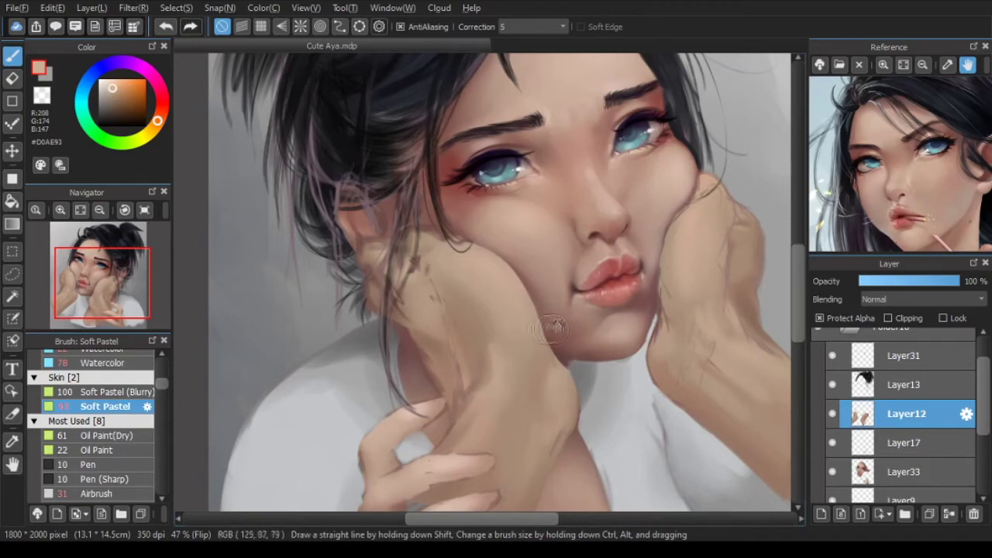
{"action": "left_click_drag", "start_coordinate": [558, 328], "coordinate": [576, 290]}
{"action": "left_click", "coordinate": [470, 379], "text": "alt"}
{"action": "key", "text": "ctrl+z"}
{"action": "mouse_move", "coordinate": [470, 379]}
{"action": "left_mouse_down"}
{"action": "mouse_move", "coordinate": [489, 330]}
{"action": "mouse_move", "coordinate": [458, 396]}
{"action": "left_mouse_up"}
{"action": "key", "text": "ctrl+z"}
{"action": "left_click", "coordinate": [473, 341], "text": "alt"}
{"action": "left_click", "coordinate": [468, 344], "text": "alt"}
{"action": "scroll", "coordinate": [489, 344], "scroll_direction": "down", "scroll_amount": 2}
{"action": "key", "text": "ctrl+z"}
{"action": "key", "text": "ctrl+y"}
{"action": "left_click_drag", "start_coordinate": [686, 252], "coordinate": [655, 228]}
{"action": "key", "text": "]"}
{"action": "key", "text": "ctrl+z"}
{"action": "key", "text": "["}
{"action": "left_click", "coordinate": [496, 418], "text": "alt"}
{"action": "left_click_drag", "start_coordinate": [494, 423], "coordinate": [496, 386]}
{"action": "key", "text": "ctrl+z"}
Step: Shade the far hand and forearm on Layer12 with a smaller Soft Pastel brush in dark brown #644142
{"action": "mouse_move", "coordinate": [567, 310]}
{"action": "left_mouse_down"}
{"action": "mouse_move", "coordinate": [596, 323]}
{"action": "mouse_move", "coordinate": [584, 330]}
{"action": "mouse_move", "coordinate": [689, 356]}
{"action": "mouse_move", "coordinate": [609, 247]}
{"action": "left_mouse_up"}
{"action": "scroll", "coordinate": [643, 228], "scroll_direction": "up", "scroll_amount": 4}
{"action": "left_click_drag", "start_coordinate": [675, 219], "coordinate": [589, 300]}
{"action": "key", "text": "["}
{"action": "left_click_drag", "start_coordinate": [562, 258], "coordinate": [675, 258]}
{"action": "scroll", "coordinate": [612, 254], "scroll_direction": "down", "scroll_amount": 3}
{"action": "mouse_move", "coordinate": [612, 254]}
{"action": "left_mouse_down"}
{"action": "mouse_move", "coordinate": [656, 352]}
{"action": "mouse_move", "coordinate": [620, 312]}
{"action": "left_mouse_up"}
{"action": "scroll", "coordinate": [655, 352], "scroll_direction": "up", "scroll_amount": 1}
{"action": "scroll", "coordinate": [619, 310], "scroll_direction": "up", "scroll_amount": 2}
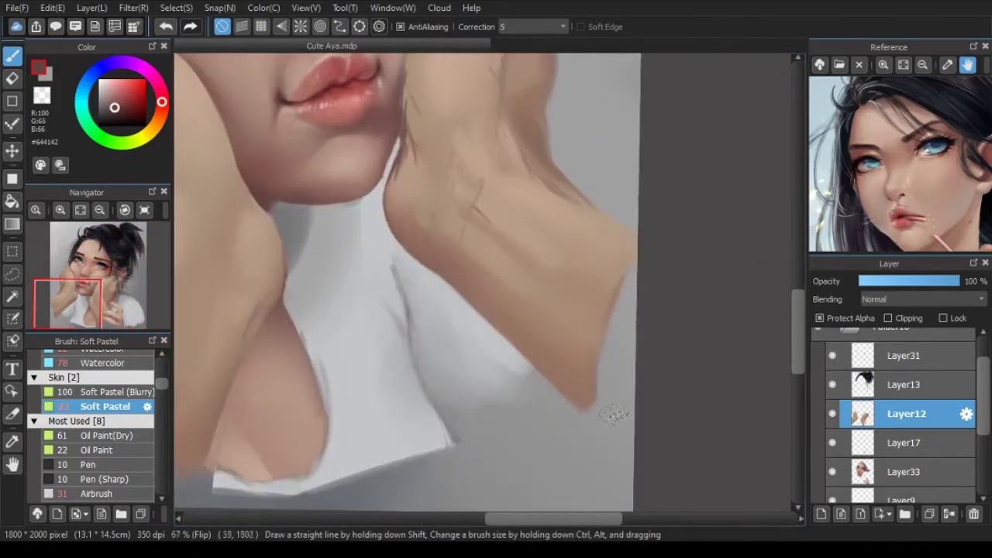
Step: Toggle the visibility of Layer12, Layer9 and Layer11 to examine which parts of the fingers and skin each holds
{"action": "key", "text": "ctrl+Left"}
{"action": "scroll", "coordinate": [609, 331], "scroll_direction": "up", "scroll_amount": 2}
{"action": "left_click", "coordinate": [832, 414]}
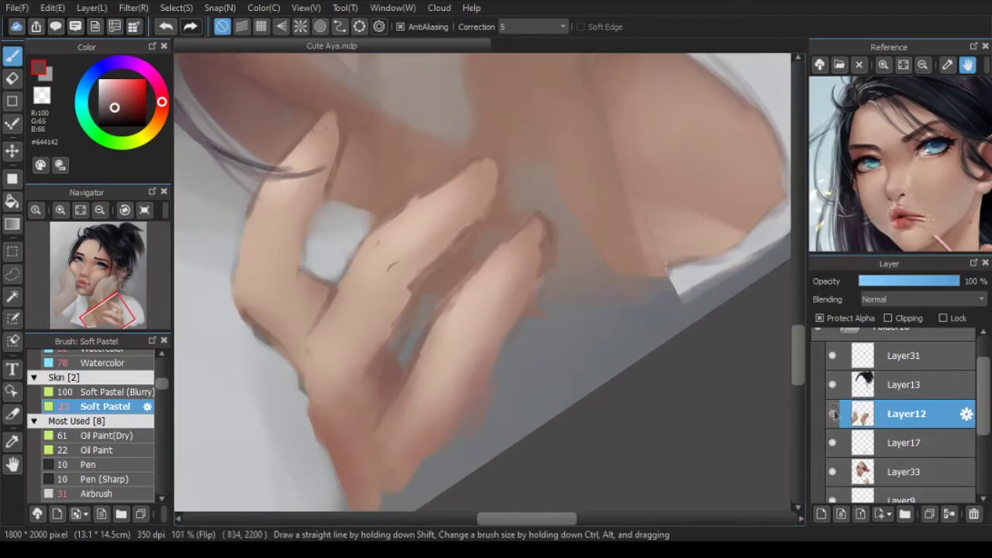
{"action": "left_click", "coordinate": [832, 414]}
{"action": "left_click", "coordinate": [903, 472]}
{"action": "left_click", "coordinate": [832, 414]}
{"action": "left_click", "coordinate": [832, 413]}
{"action": "scroll", "coordinate": [905, 465], "scroll_direction": "down", "scroll_amount": 2}
{"action": "left_click", "coordinate": [907, 476]}
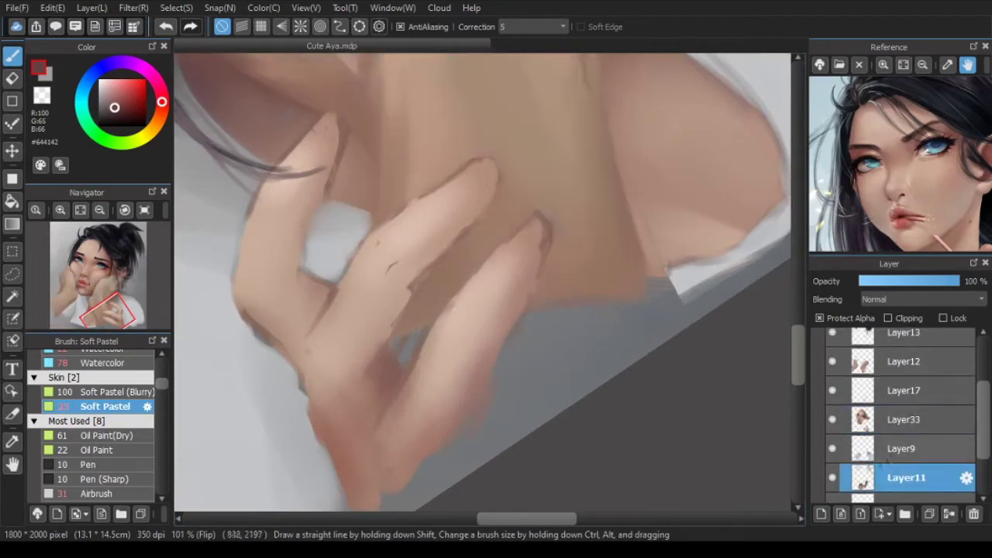
{"action": "left_click", "coordinate": [426, 326], "text": "ctrl+shift"}
{"action": "left_click", "coordinate": [443, 339], "text": "ctrl+shift"}
{"action": "left_click", "coordinate": [401, 346], "text": "ctrl+shift"}
{"action": "left_click", "coordinate": [832, 449]}
{"action": "left_click", "coordinate": [832, 449]}
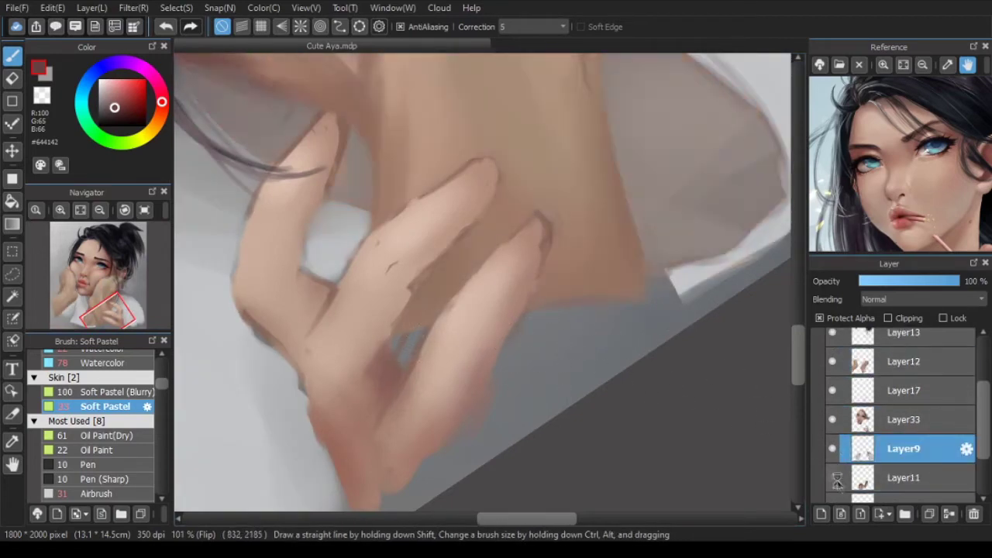
Step: Select Layer17 and merge it down into Layer33
{"action": "left_click", "coordinate": [866, 392]}
{"action": "scroll", "coordinate": [554, 345], "scroll_direction": "down", "scroll_amount": 4}
{"action": "scroll", "coordinate": [559, 355], "scroll_direction": "down", "scroll_amount": 2}
{"action": "left_click_drag", "start_coordinate": [719, 326], "coordinate": [681, 361]}
{"action": "scroll", "coordinate": [478, 403], "scroll_direction": "up", "scroll_amount": 3}
{"action": "key", "text": "ctrl+e"}
{"action": "scroll", "coordinate": [433, 341], "scroll_direction": "up", "scroll_amount": 3}
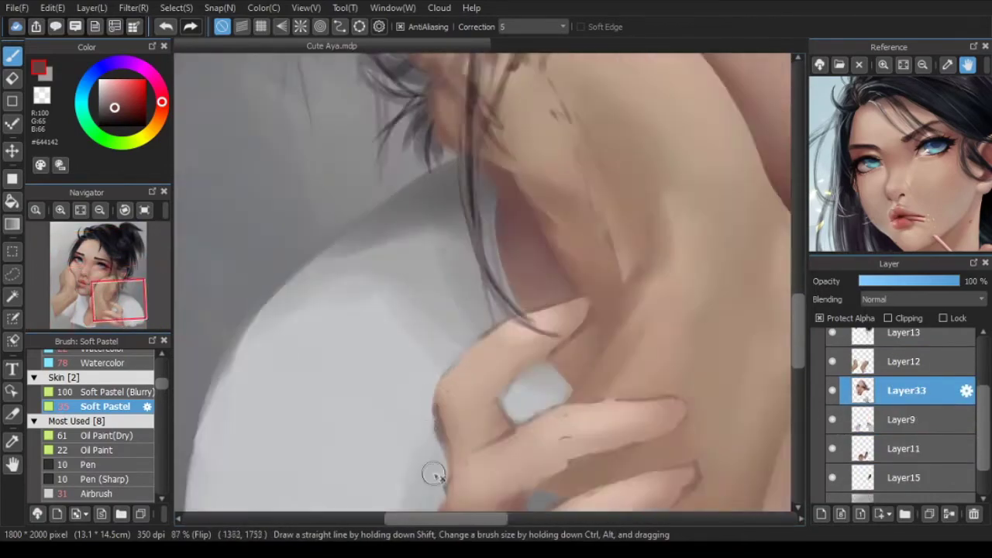
{"action": "scroll", "coordinate": [435, 403], "scroll_direction": "down", "scroll_amount": 6}
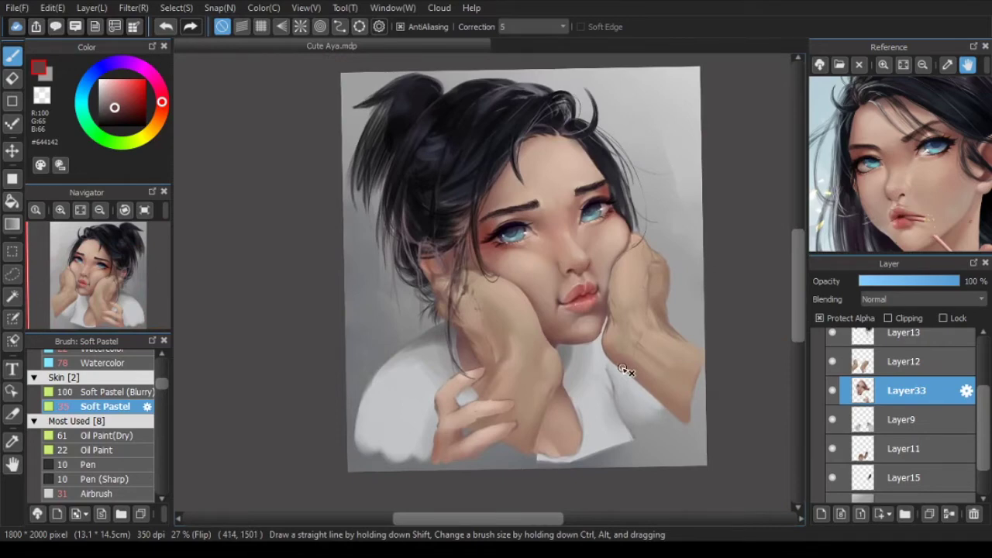
Step: Select Layer12 and blend the near forearm with sampled skin tones such as #A3816E, #7D5950 and #B49985
{"action": "key", "text": "Down"}
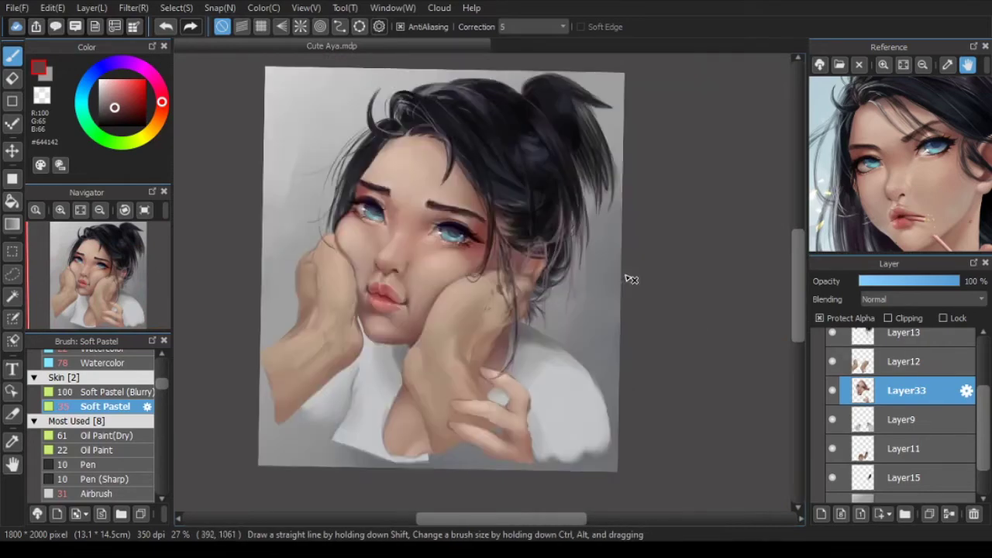
{"action": "scroll", "coordinate": [561, 310], "scroll_direction": "up", "scroll_amount": 2}
{"action": "right_click", "coordinate": [545, 304]}
{"action": "scroll", "coordinate": [540, 349], "scroll_direction": "up", "scroll_amount": 2}
{"action": "left_click", "coordinate": [573, 397], "text": "alt"}
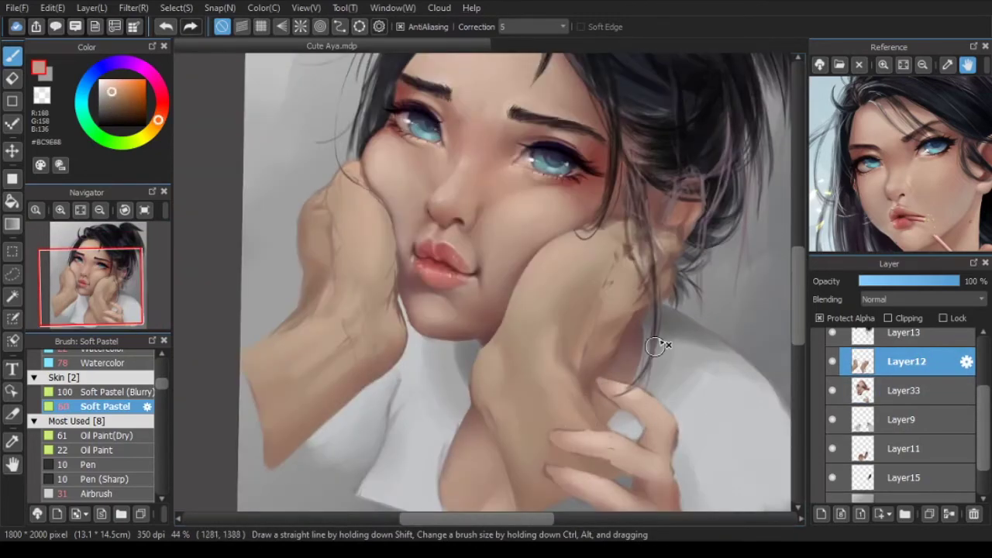
{"action": "left_click_drag", "start_coordinate": [655, 345], "coordinate": [620, 275]}
{"action": "left_click", "coordinate": [475, 339], "text": "alt"}
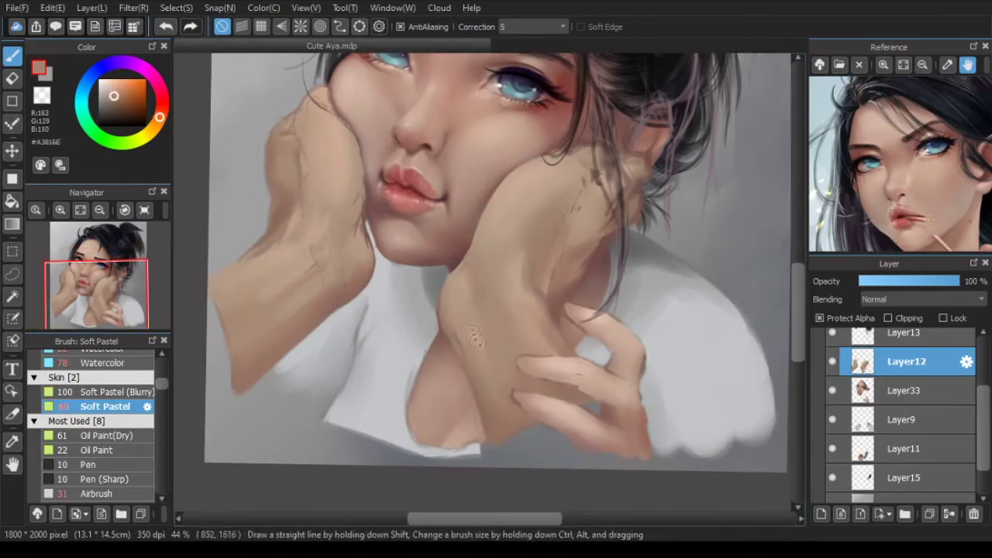
{"action": "left_click", "coordinate": [482, 308], "text": "alt"}
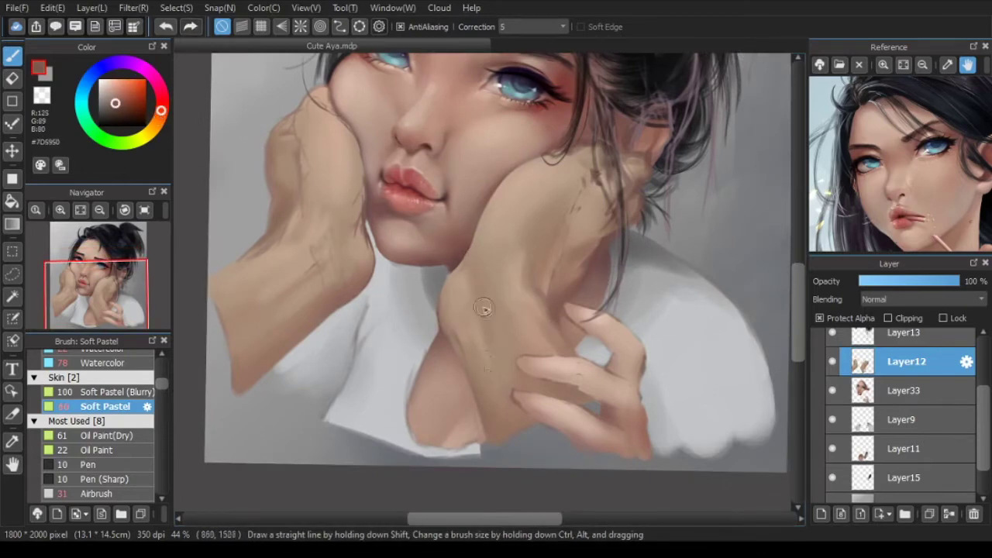
{"action": "left_click", "coordinate": [484, 308], "text": "alt"}
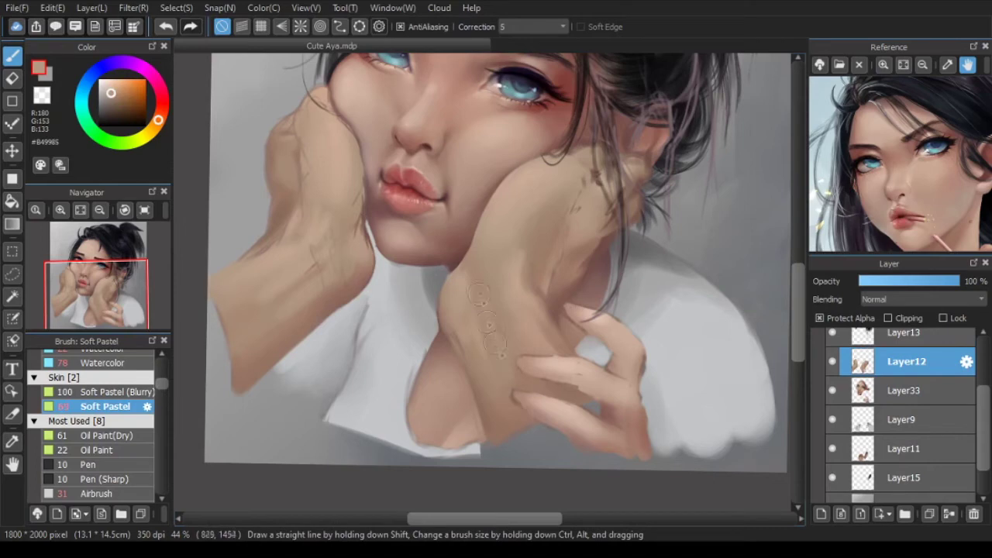
Step: Try a pale gray-green vein stroke on the near forearm using #9DB08C
{"action": "key", "text": "Down"}
{"action": "key", "text": "Down"}
{"action": "left_click", "coordinate": [82, 115]}
{"action": "left_click", "coordinate": [108, 93]}
{"action": "left_click_drag", "start_coordinate": [123, 141], "coordinate": [104, 139]}
{"action": "left_click", "coordinate": [110, 93]}
{"action": "left_click_drag", "start_coordinate": [110, 93], "coordinate": [109, 97]}
{"action": "left_click", "coordinate": [122, 142]}
{"action": "left_click", "coordinate": [107, 93]}
{"action": "left_click_drag", "start_coordinate": [507, 337], "coordinate": [498, 374]}
{"action": "scroll", "coordinate": [486, 424], "scroll_direction": "up", "scroll_amount": 2}
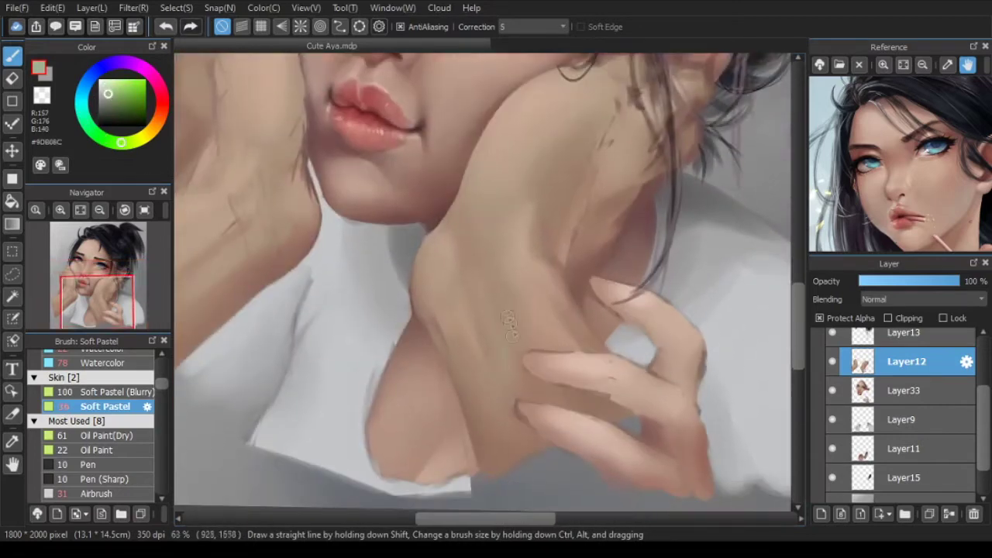
{"action": "key", "text": "ctrl+z"}
Step: Paint a muted vein down the near forearm with darker gray-green #4C5445, undoing stray strokes
{"action": "left_click_drag", "start_coordinate": [107, 110], "coordinate": [107, 103]}
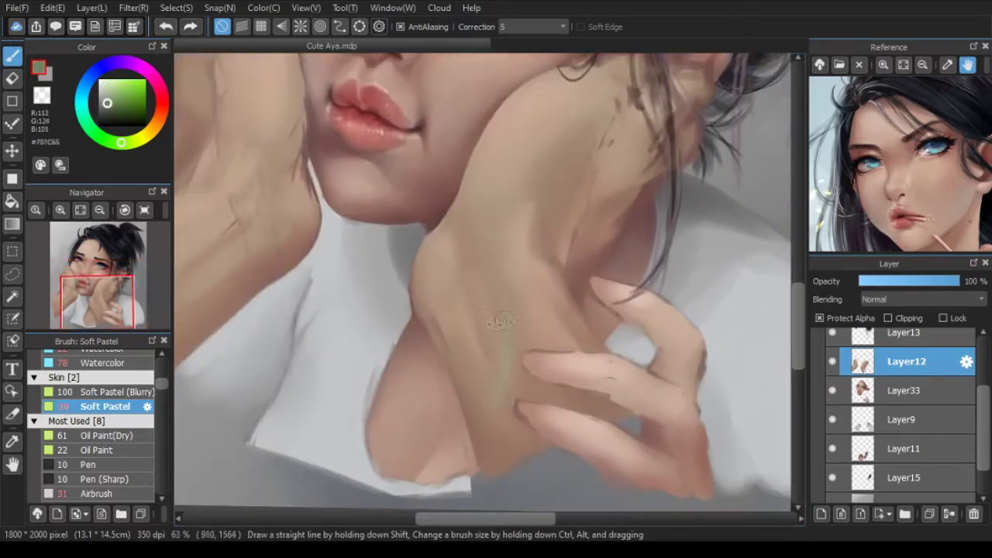
{"action": "left_click", "coordinate": [106, 95]}
{"action": "left_click_drag", "start_coordinate": [501, 333], "coordinate": [497, 422]}
{"action": "left_click", "coordinate": [106, 110]}
{"action": "key", "text": "ctrl+z"}
{"action": "left_click_drag", "start_coordinate": [507, 344], "coordinate": [491, 406]}
{"action": "scroll", "coordinate": [521, 300], "scroll_direction": "down", "scroll_amount": 5}
{"action": "key", "text": "h"}
{"action": "key", "text": "h"}
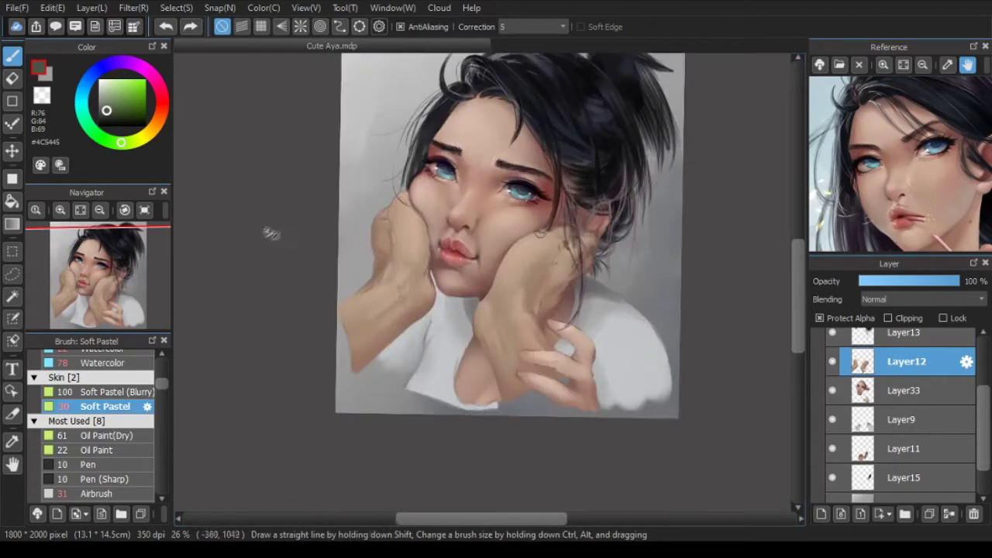
Step: Try neutral and blue-gray vein tones such as #747778 on the near and far forearms
{"action": "scroll", "coordinate": [491, 320], "scroll_direction": "up", "scroll_amount": 4}
{"action": "left_click", "coordinate": [109, 102]}
{"action": "left_click", "coordinate": [82, 102]}
{"action": "key", "text": "ctrl+z"}
{"action": "left_click_drag", "start_coordinate": [530, 305], "coordinate": [534, 316]}
{"action": "left_click", "coordinate": [101, 103]}
{"action": "key", "text": "ctrl+z"}
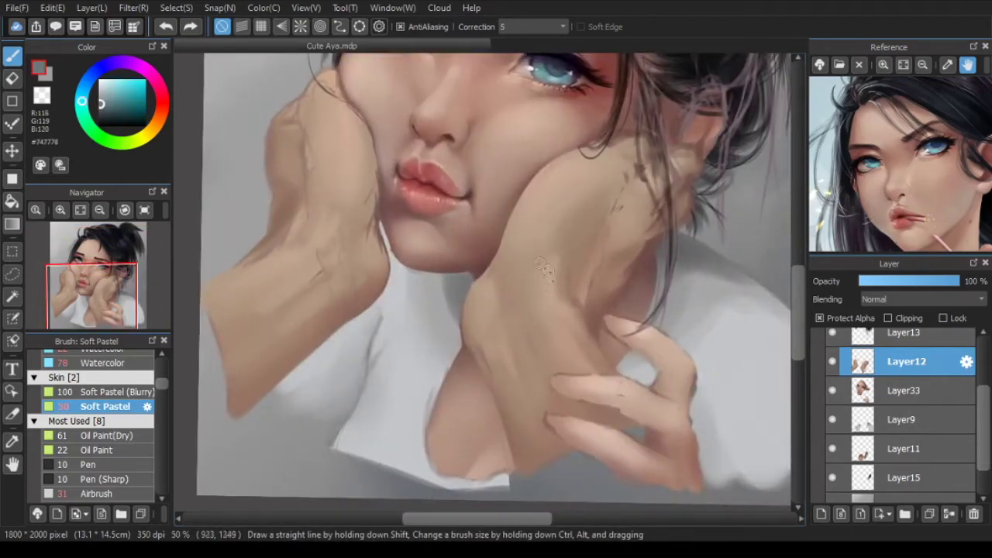
{"action": "left_click_drag", "start_coordinate": [328, 257], "coordinate": [347, 255]}
{"action": "left_click", "coordinate": [84, 117]}
{"action": "key", "text": "ctrl+z"}
Step: Build up subtle veins along the near wrist and forearm with gray-green #94A082, undoing stray strokes
{"action": "left_click_drag", "start_coordinate": [567, 314], "coordinate": [536, 329]}
{"action": "left_click_drag", "start_coordinate": [536, 419], "coordinate": [530, 416]}
{"action": "left_click", "coordinate": [105, 98]}
{"action": "key", "text": "ctrl+z"}
{"action": "left_click_drag", "start_coordinate": [526, 343], "coordinate": [522, 357]}
{"action": "left_click", "coordinate": [107, 97]}
{"action": "left_click", "coordinate": [127, 143]}
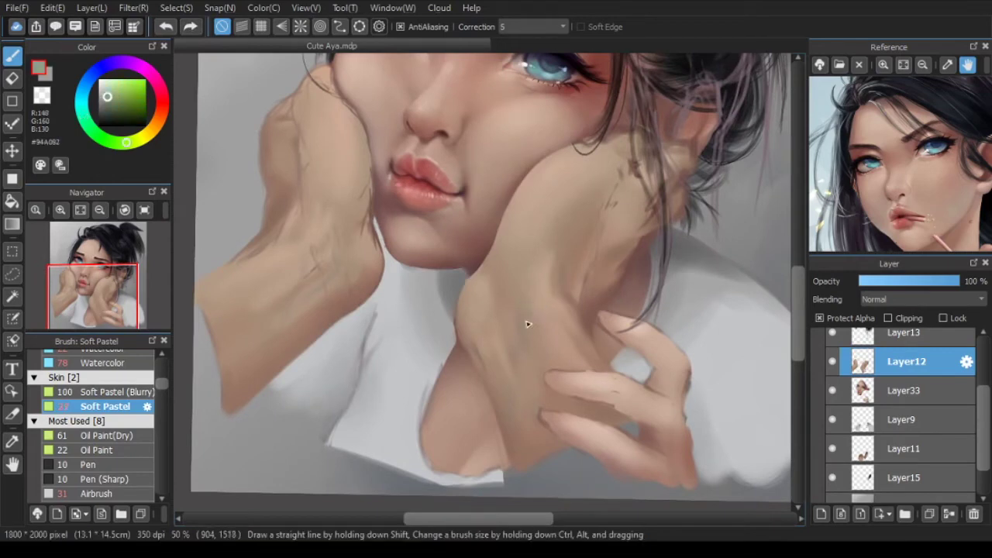
{"action": "left_click", "coordinate": [525, 326], "text": "alt"}
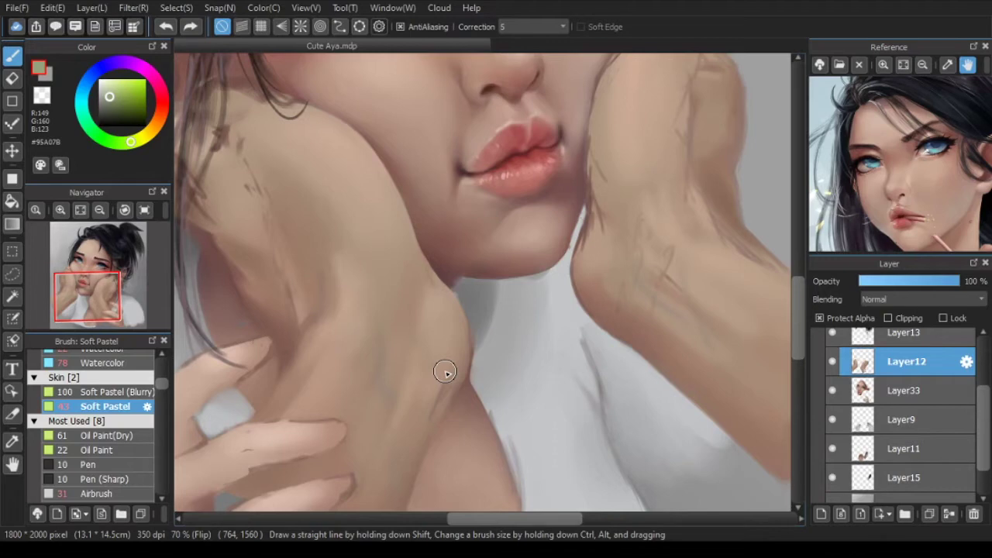
{"action": "left_click", "coordinate": [110, 104]}
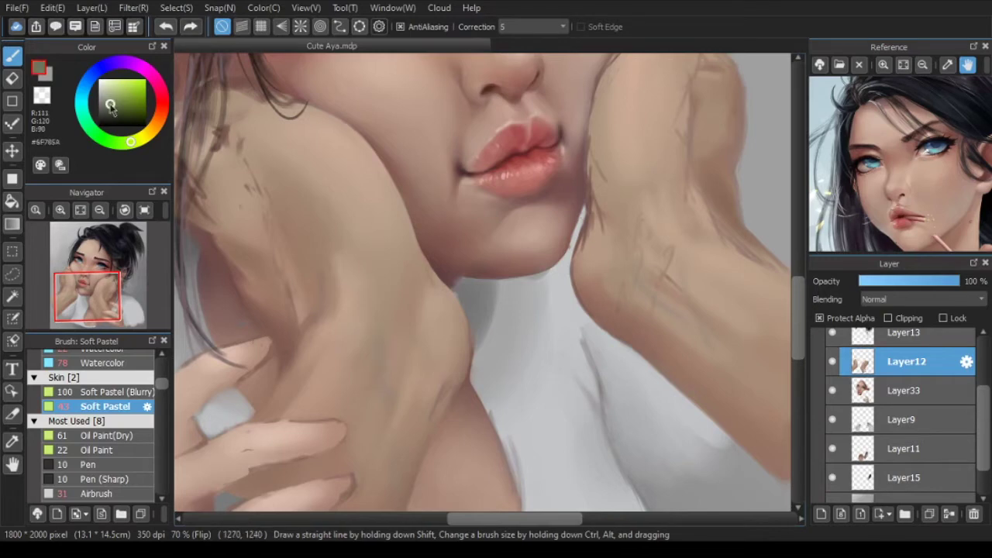
{"action": "left_click_drag", "start_coordinate": [382, 397], "coordinate": [376, 386]}
{"action": "key", "text": "ctrl+z"}
Step: Soften the vein area and outer edge of the near forearm with sampled browns #9C8374 and #8F746A
{"action": "left_click", "coordinate": [376, 378], "text": "alt"}
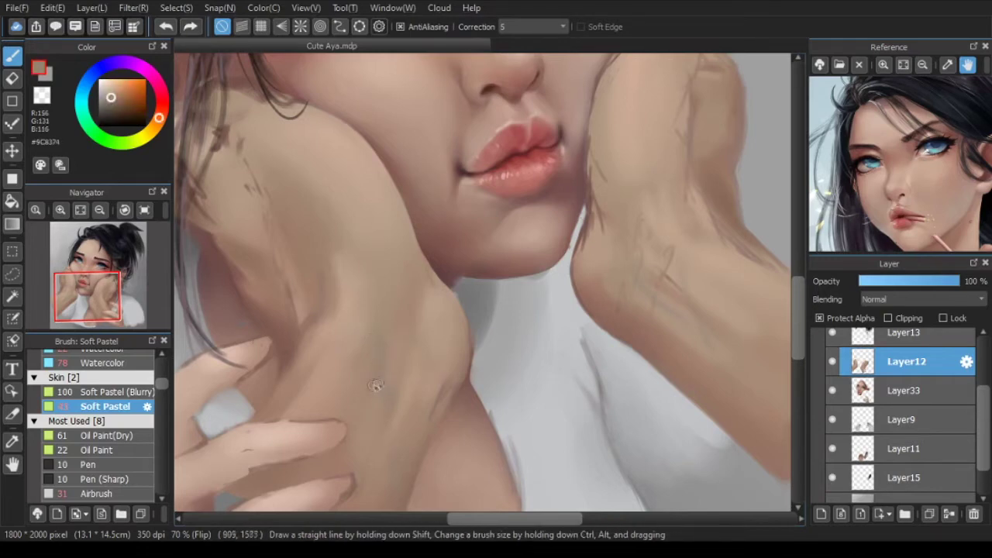
{"action": "left_click_drag", "start_coordinate": [392, 487], "coordinate": [414, 420]}
{"action": "scroll", "coordinate": [422, 391], "scroll_direction": "down", "scroll_amount": 2}
{"action": "key", "text": "Down"}
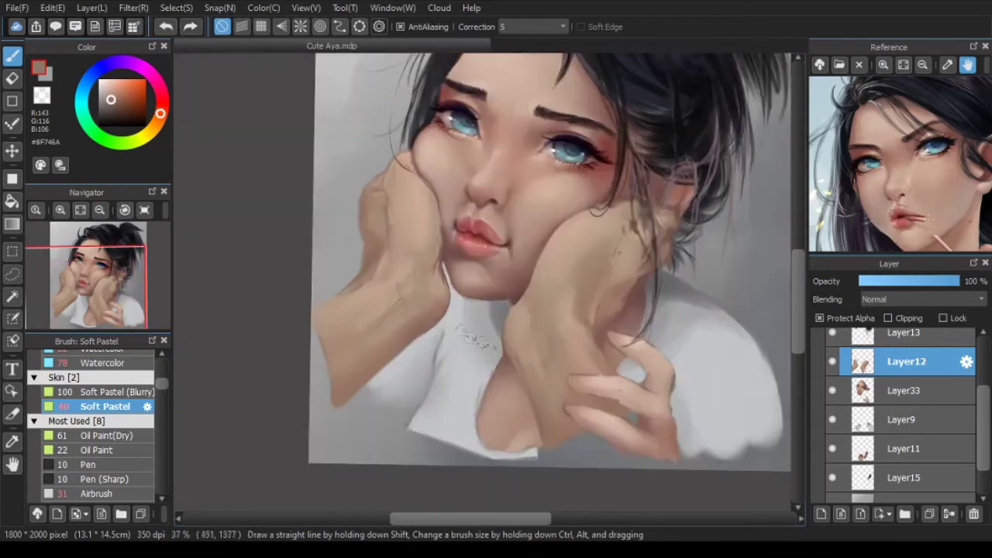
{"action": "scroll", "coordinate": [593, 292], "scroll_direction": "up", "scroll_amount": 1}
Step: Smooth the far forearm and wrist with sampled skin tones such as #C1A38D, undoing a stray stroke
{"action": "left_click", "coordinate": [574, 422], "text": "alt"}
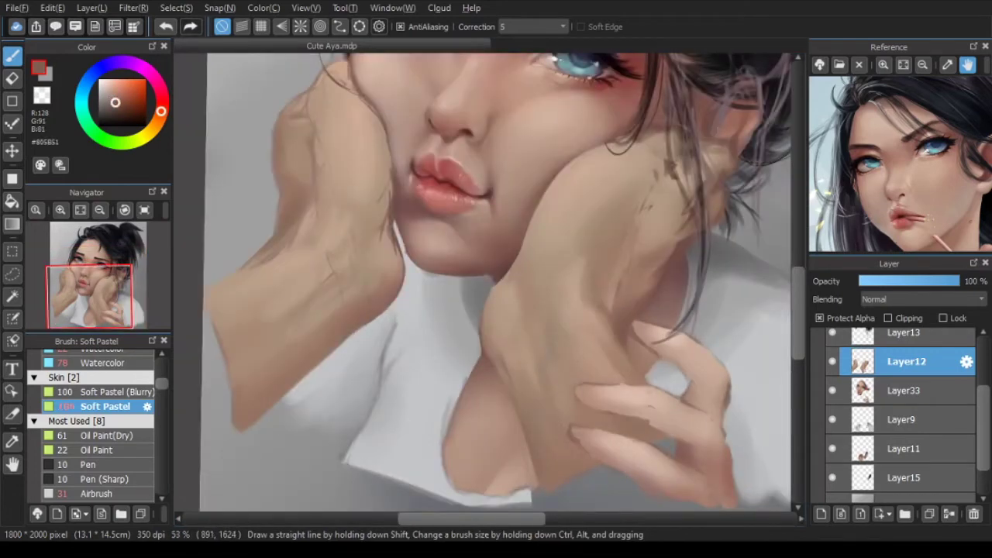
{"action": "left_click_drag", "start_coordinate": [299, 319], "coordinate": [264, 349]}
{"action": "key", "text": "ctrl+z"}
{"action": "left_click_drag", "start_coordinate": [327, 293], "coordinate": [358, 275]}
{"action": "left_click", "coordinate": [370, 261], "text": "alt"}
{"action": "left_click", "coordinate": [370, 259], "text": "alt"}
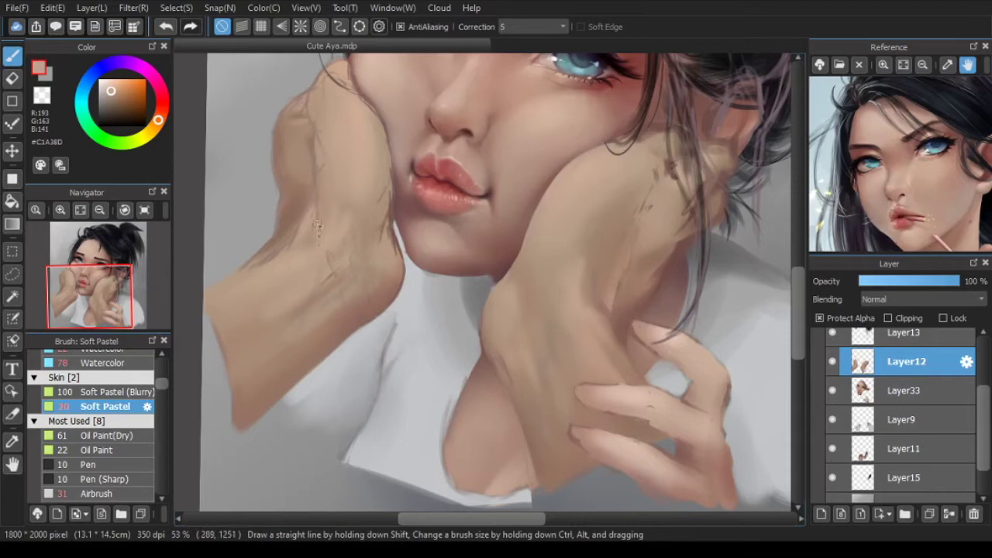
{"action": "left_click", "coordinate": [318, 226], "text": "alt"}
{"action": "left_click_drag", "start_coordinate": [355, 178], "coordinate": [363, 224]}
Step: Blend the transition from the far hand into the wrist with a larger brush and sampled tones #B0947E and #B59C86
{"action": "key", "text": "bracketright"}
{"action": "left_click_drag", "start_coordinate": [347, 257], "coordinate": [320, 278]}
{"action": "key", "text": "ctrl+z"}
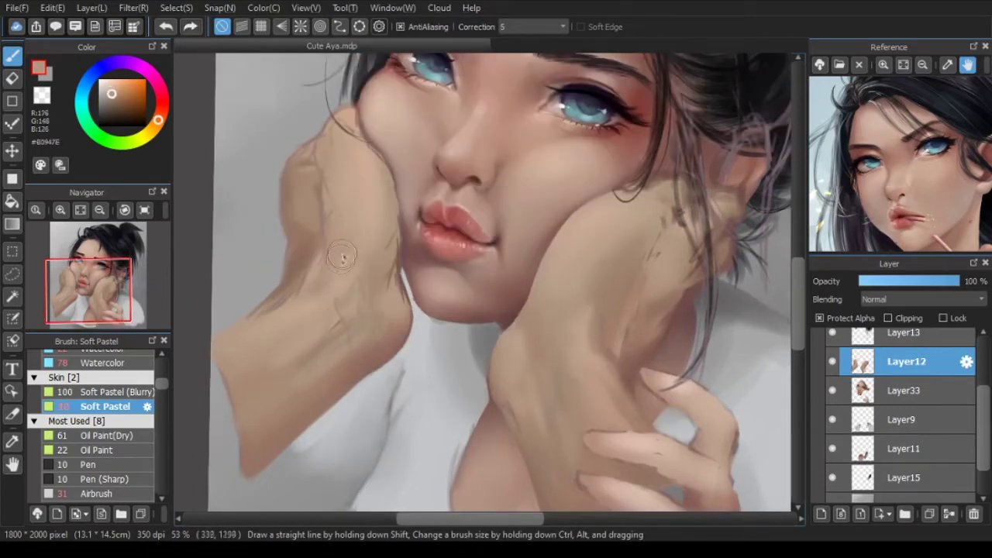
{"action": "left_click", "coordinate": [363, 247], "text": "alt"}
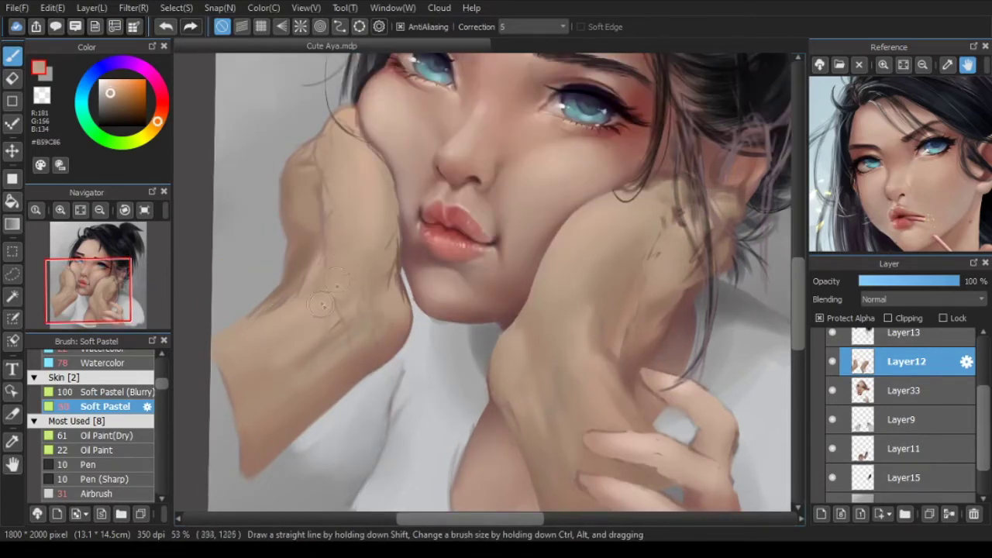
{"action": "left_click", "coordinate": [358, 244], "text": "alt"}
{"action": "left_click_drag", "start_coordinate": [335, 260], "coordinate": [317, 276]}
{"action": "left_click_drag", "start_coordinate": [348, 217], "coordinate": [366, 257]}
{"action": "left_click", "coordinate": [338, 271], "text": "alt"}
{"action": "left_click_drag", "start_coordinate": [349, 291], "coordinate": [355, 302]}
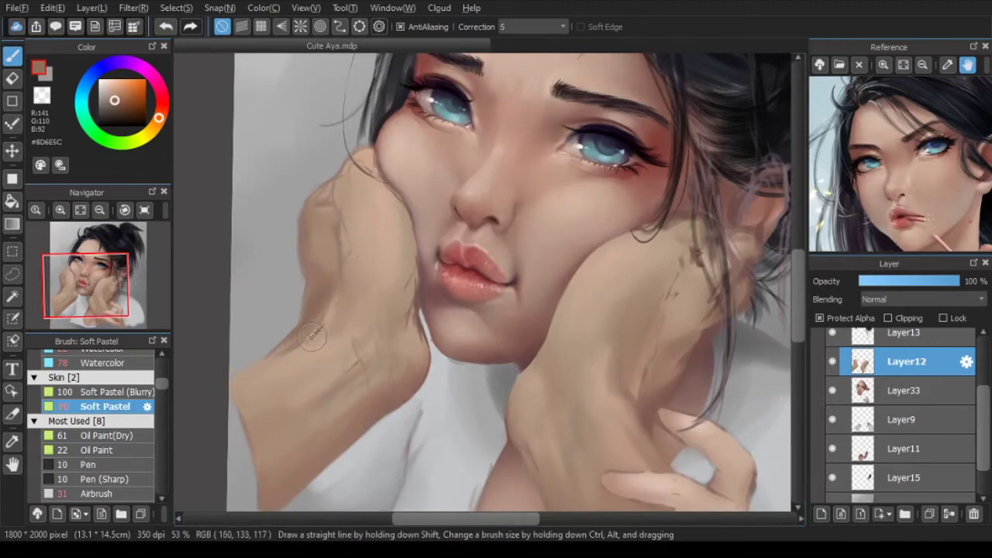
Step: Shade the far forearm's outer edge with brown #896B5A and blend the hand with lighter sampled #B99D87
{"action": "left_click", "coordinate": [283, 346], "text": "alt"}
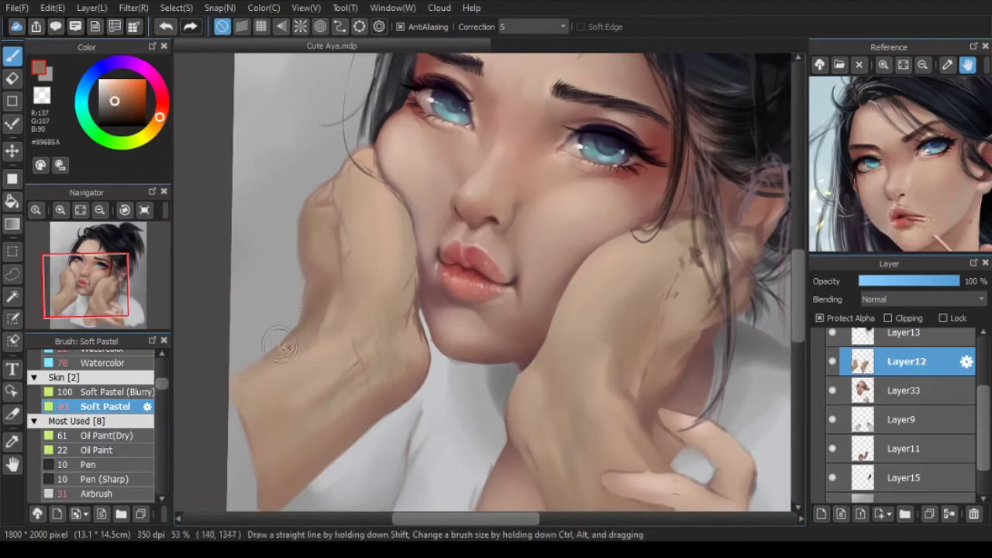
{"action": "left_click", "coordinate": [360, 322], "text": "alt"}
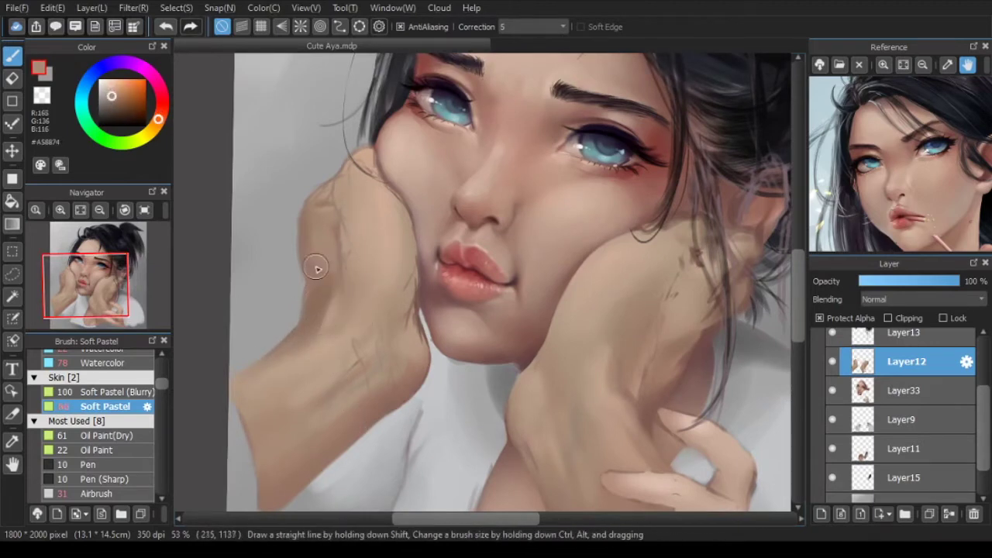
{"action": "left_click", "coordinate": [349, 225], "text": "alt"}
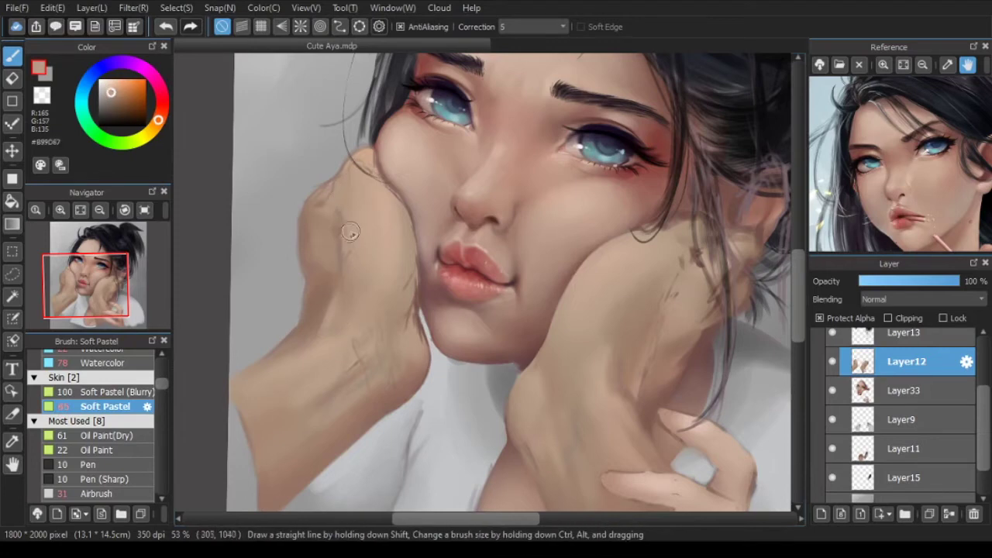
{"action": "left_click", "coordinate": [313, 246], "text": "alt"}
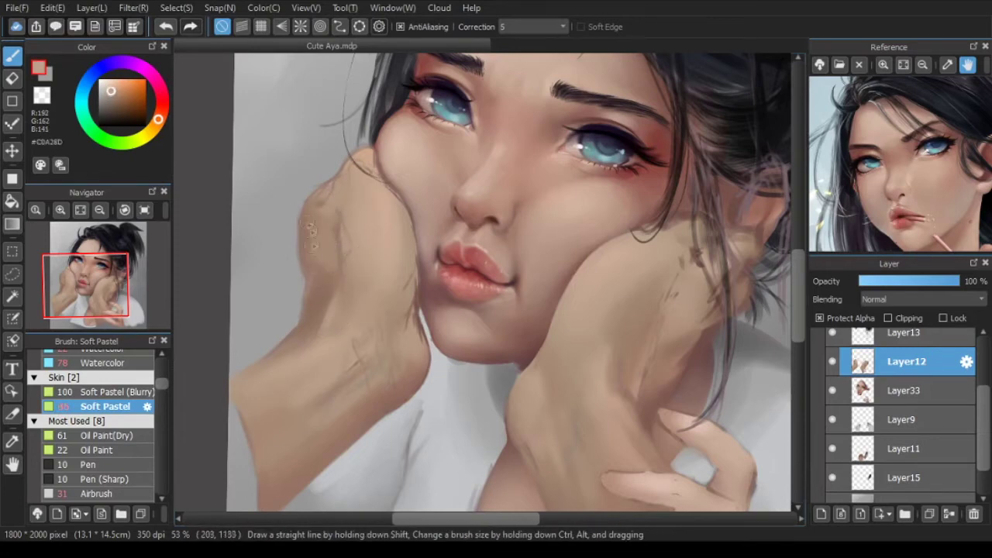
{"action": "key", "text": "ctrl+z"}
Step: Refine the shading on the back of the far hand near the knuckles with sampled brown #9E7F6C
{"action": "left_click", "coordinate": [319, 288], "text": "alt"}
{"action": "mouse_move", "coordinate": [324, 240]}
{"action": "left_mouse_down"}
{"action": "mouse_move", "coordinate": [353, 257]}
{"action": "mouse_move", "coordinate": [333, 293]}
{"action": "mouse_move", "coordinate": [331, 246]}
{"action": "left_mouse_up"}
{"action": "left_click", "coordinate": [328, 245], "text": "alt"}
{"action": "left_click", "coordinate": [325, 289], "text": "alt"}
{"action": "left_click", "coordinate": [344, 223], "text": "alt"}
{"action": "left_click", "coordinate": [324, 220], "text": "alt"}
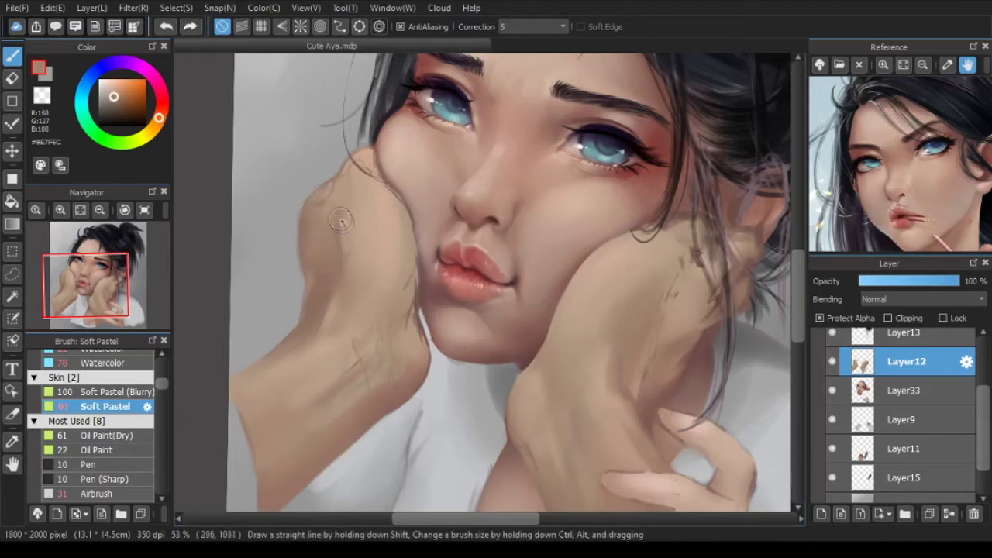
{"action": "left_click", "coordinate": [356, 268], "text": "alt"}
{"action": "key", "text": "ctrl+z"}
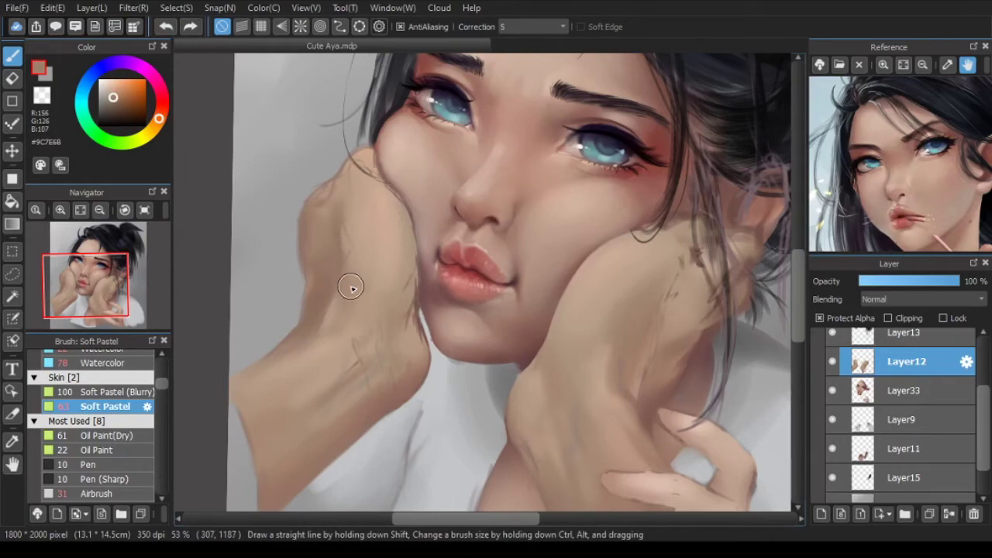
{"action": "key", "text": "Up"}
{"action": "key", "text": "Right"}
{"action": "key", "text": "Right"}
{"action": "key", "text": "Right"}
{"action": "scroll", "coordinate": [578, 356], "scroll_direction": "up", "scroll_amount": 5}
{"action": "mouse_move", "coordinate": [456, 362]}
{"action": "left_mouse_down"}
{"action": "mouse_move", "coordinate": [612, 178]}
{"action": "mouse_move", "coordinate": [553, 237]}
{"action": "left_mouse_up"}
{"action": "scroll", "coordinate": [550, 237], "scroll_direction": "down", "scroll_amount": 3}
{"action": "key", "text": "Left"}
{"action": "key", "text": "Left"}
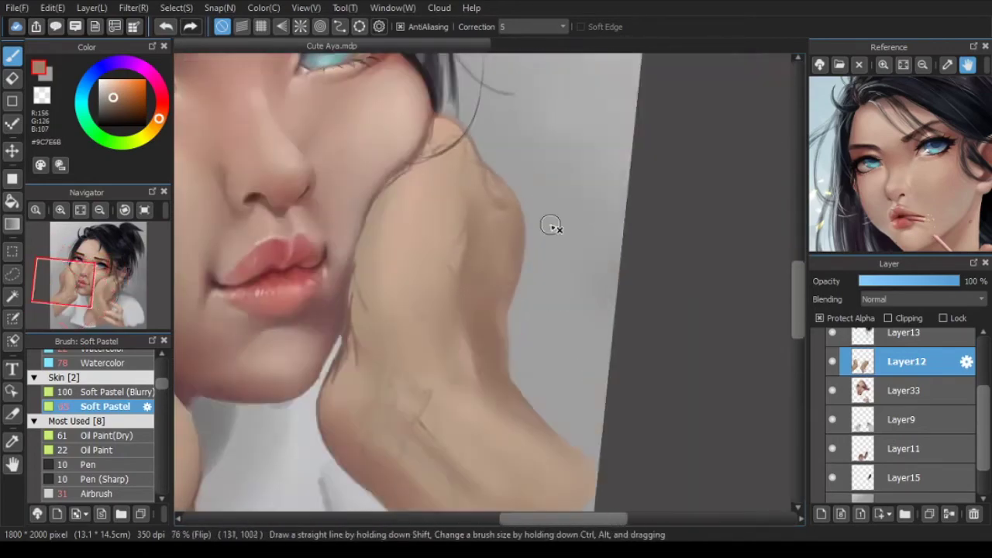
Step: Turn off Protect Alpha for Layer12 and work on the far hand with sampled skin tones, undoing stray strokes
{"action": "key", "text": "Up"}
{"action": "key", "text": "Right"}
{"action": "key", "text": "Right"}
{"action": "key", "text": "Right"}
{"action": "scroll", "coordinate": [496, 295], "scroll_direction": "up", "scroll_amount": 3}
{"action": "left_click", "coordinate": [399, 347], "text": "alt"}
{"action": "key", "text": "ctrl+z"}
{"action": "left_click", "coordinate": [843, 317]}
{"action": "mouse_move", "coordinate": [409, 339]}
{"action": "left_mouse_down"}
{"action": "mouse_move", "coordinate": [485, 301]}
{"action": "mouse_move", "coordinate": [505, 313]}
{"action": "left_mouse_up"}
{"action": "key", "text": "ctrl+z"}
{"action": "left_click", "coordinate": [512, 294], "text": "alt"}
{"action": "left_click", "coordinate": [520, 319], "text": "alt"}
Step: Reshape and shade the outer contour of the far hand from knuckles to wrist with sampled brown tones
{"action": "key", "text": "Up"}
{"action": "scroll", "coordinate": [482, 310], "scroll_direction": "down", "scroll_amount": 4}
{"action": "key", "text": "Right"}
{"action": "key", "text": "Right"}
{"action": "key", "text": "Right"}
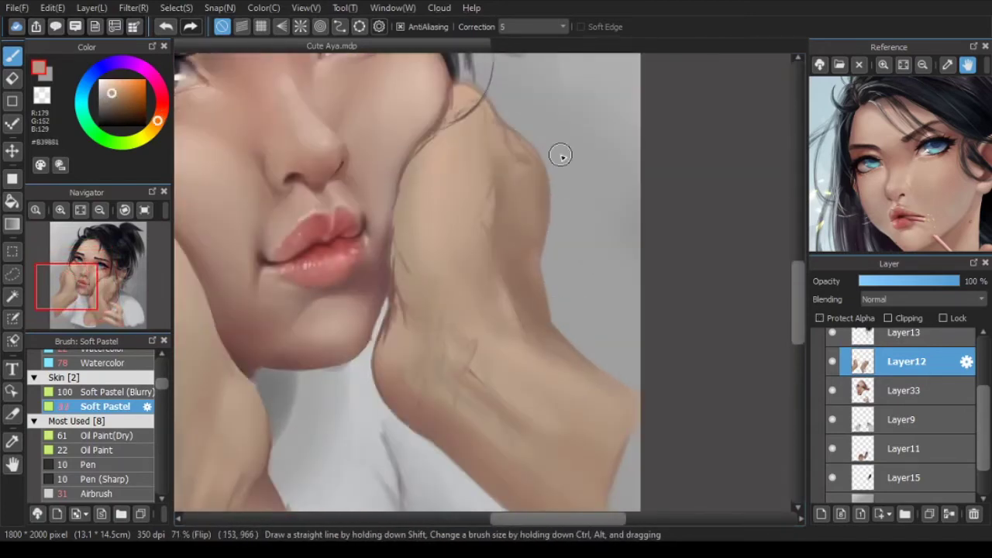
{"action": "left_click", "coordinate": [536, 232], "text": "alt"}
{"action": "left_click_drag", "start_coordinate": [544, 195], "coordinate": [529, 314]}
{"action": "key", "text": "ctrl+z"}
{"action": "left_click", "coordinate": [527, 271], "text": "alt"}
{"action": "left_click_drag", "start_coordinate": [549, 194], "coordinate": [540, 277]}
{"action": "scroll", "coordinate": [482, 287], "scroll_direction": "down", "scroll_amount": 4}
{"action": "key", "text": "Down"}
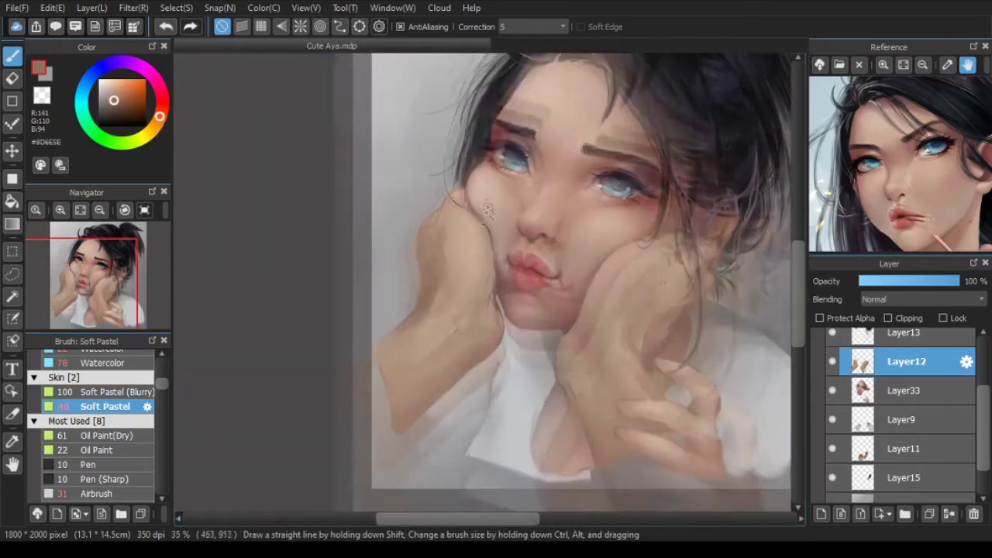
Step: Tint the far hand and forearm with cool teal #6C9C8A and blue #6C8E9C using a large Soft Pastel brush
{"action": "scroll", "coordinate": [424, 271], "scroll_direction": "up", "scroll_amount": 3}
{"action": "left_click", "coordinate": [425, 272], "text": "alt"}
{"action": "left_click", "coordinate": [80, 114]}
{"action": "left_click", "coordinate": [82, 116]}
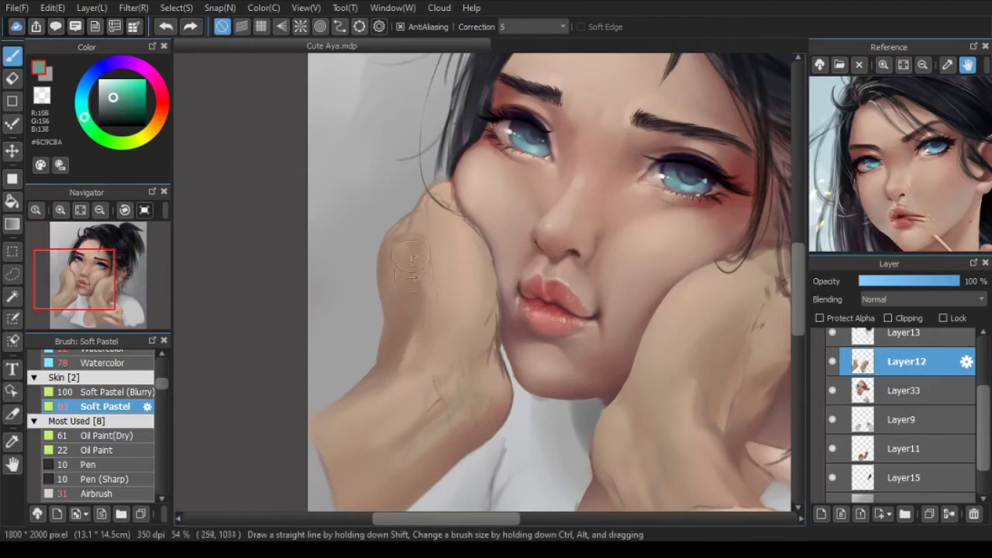
{"action": "left_click", "coordinate": [82, 90]}
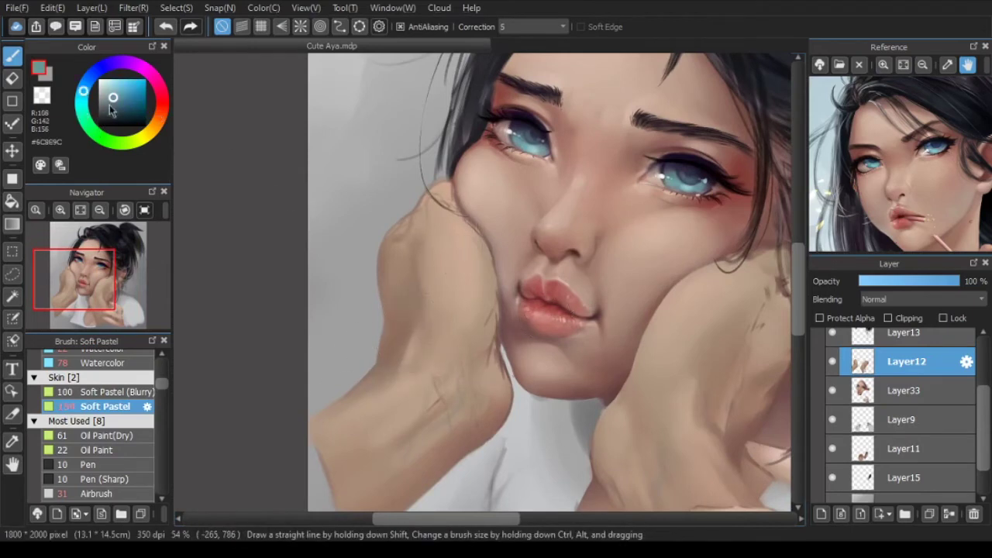
{"action": "left_click", "coordinate": [820, 318]}
{"action": "left_click_drag", "start_coordinate": [358, 394], "coordinate": [362, 317]}
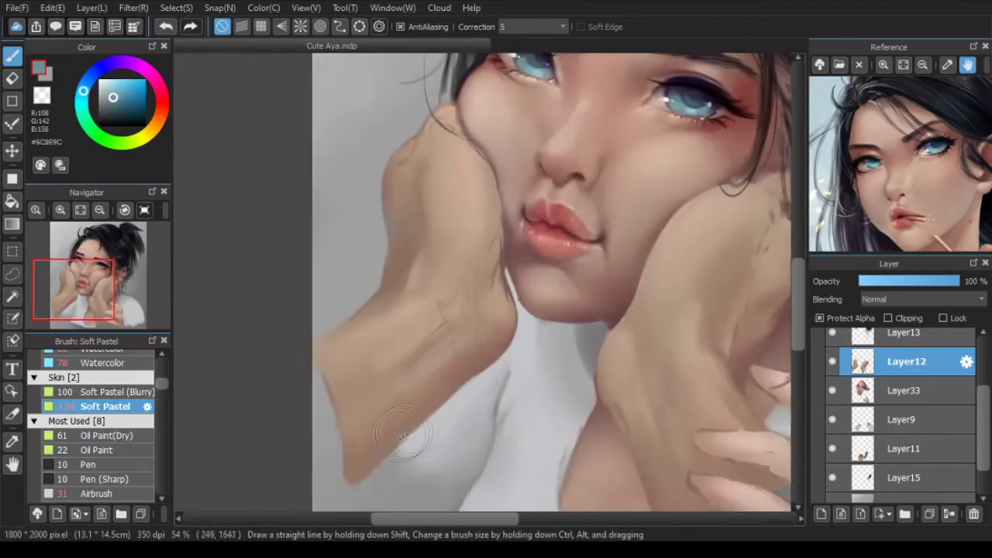
Step: Blend over the sketch lines on the far wrist with sampled skin tones #CAA993 and #A78A75
{"action": "left_click", "coordinate": [472, 197], "text": "alt"}
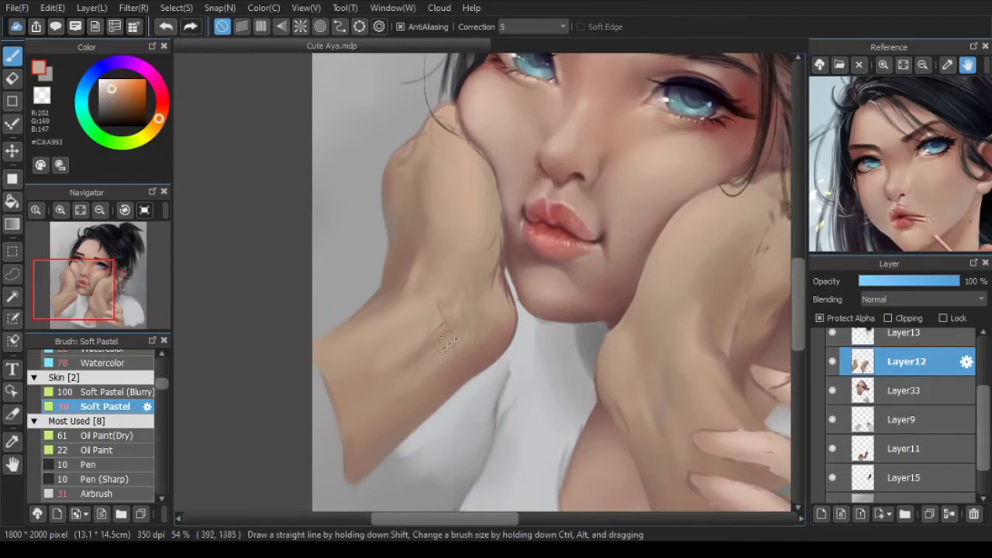
{"action": "left_click", "coordinate": [447, 296], "text": "alt"}
{"action": "scroll", "coordinate": [478, 345], "scroll_direction": "down", "scroll_amount": 2}
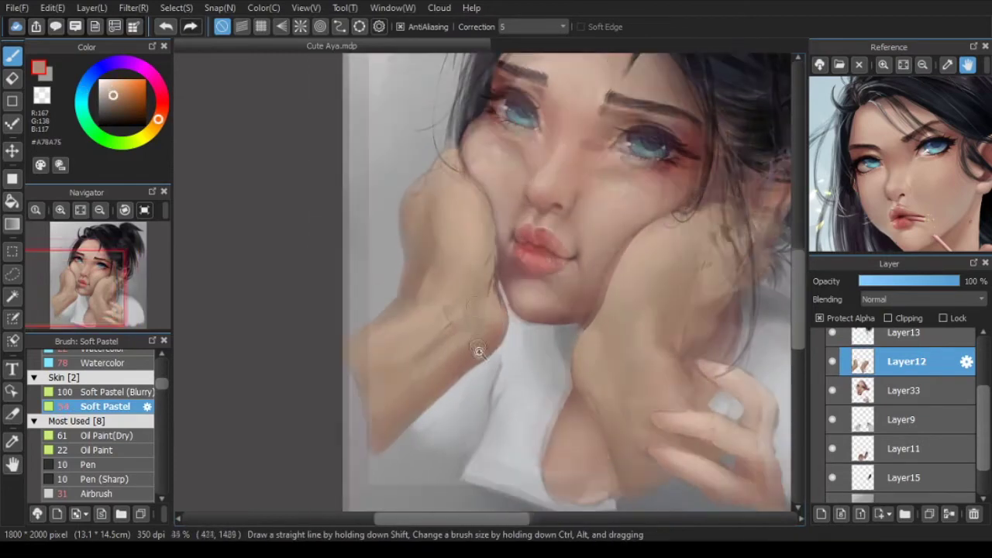
Step: Switch to the Smudge brush and soften the shading across the far wrist and forearm
{"action": "key", "text": "Down"}
{"action": "scroll", "coordinate": [579, 385], "scroll_direction": "up", "scroll_amount": 2}
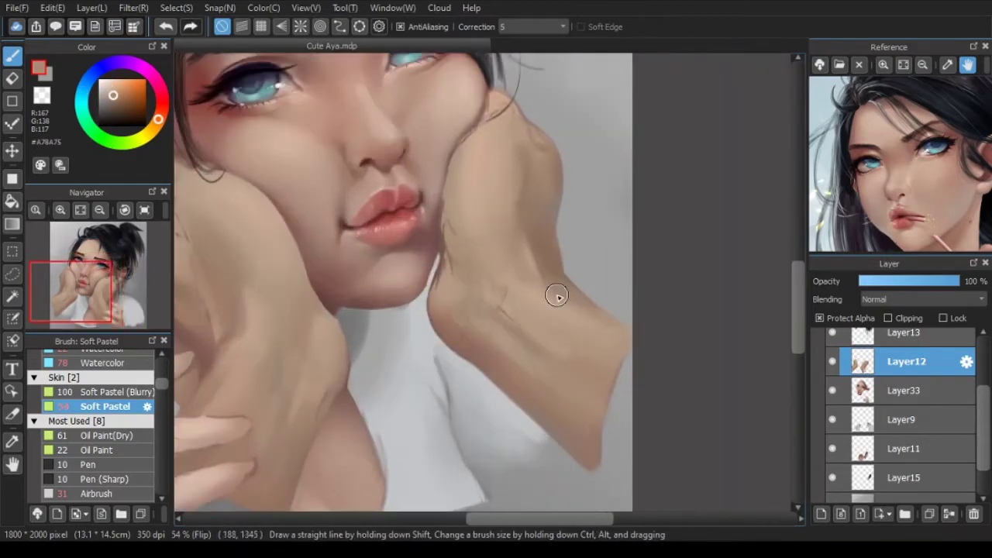
{"action": "scroll", "coordinate": [154, 399], "scroll_direction": "down", "scroll_amount": 3}
{"action": "left_click", "coordinate": [99, 355]}
{"action": "scroll", "coordinate": [509, 316], "scroll_direction": "up", "scroll_amount": 2}
{"action": "mouse_move", "coordinate": [504, 302]}
{"action": "left_mouse_down"}
{"action": "mouse_move", "coordinate": [577, 374]}
{"action": "mouse_move", "coordinate": [578, 364]}
{"action": "mouse_move", "coordinate": [628, 380]}
{"action": "mouse_move", "coordinate": [496, 342]}
{"action": "mouse_move", "coordinate": [501, 326]}
{"action": "mouse_move", "coordinate": [549, 388]}
{"action": "left_mouse_up"}
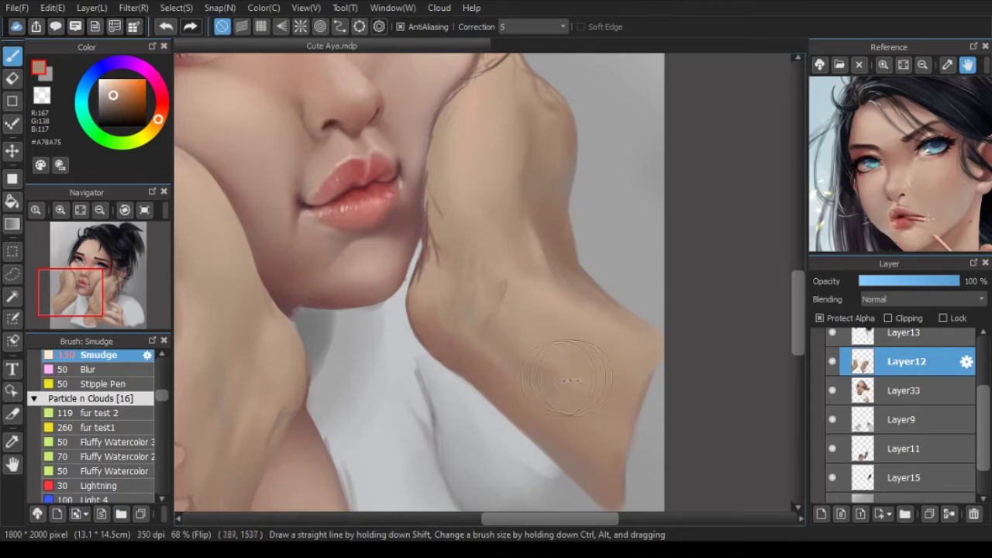
Step: Airbrush sampled skin tones #B39A86 and #B09781 over the far wrist and palm heel
{"action": "scroll", "coordinate": [596, 409], "scroll_direction": "down", "scroll_amount": 7}
{"action": "key", "text": "Down"}
{"action": "scroll", "coordinate": [450, 374], "scroll_direction": "up", "scroll_amount": 5}
{"action": "scroll", "coordinate": [151, 399], "scroll_direction": "up", "scroll_amount": 2}
{"action": "left_click", "coordinate": [99, 399]}
{"action": "left_click", "coordinate": [407, 330], "text": "alt"}
{"action": "scroll", "coordinate": [407, 329], "scroll_direction": "up", "scroll_amount": 3}
{"action": "left_click", "coordinate": [474, 325], "text": "alt"}
{"action": "key", "text": "ctrl+z"}
{"action": "left_click_drag", "start_coordinate": [395, 356], "coordinate": [443, 338]}
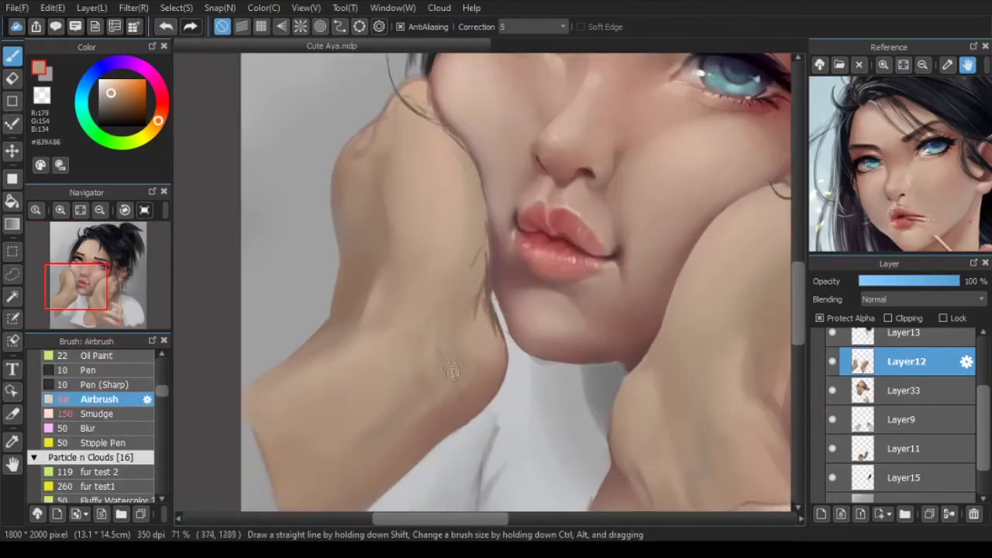
{"action": "left_click", "coordinate": [683, 144], "text": "alt"}
{"action": "mouse_move", "coordinate": [436, 256]}
{"action": "left_mouse_down"}
{"action": "mouse_move", "coordinate": [440, 286]}
{"action": "mouse_move", "coordinate": [485, 331]}
{"action": "left_mouse_up"}
{"action": "left_click", "coordinate": [468, 283], "text": "alt"}
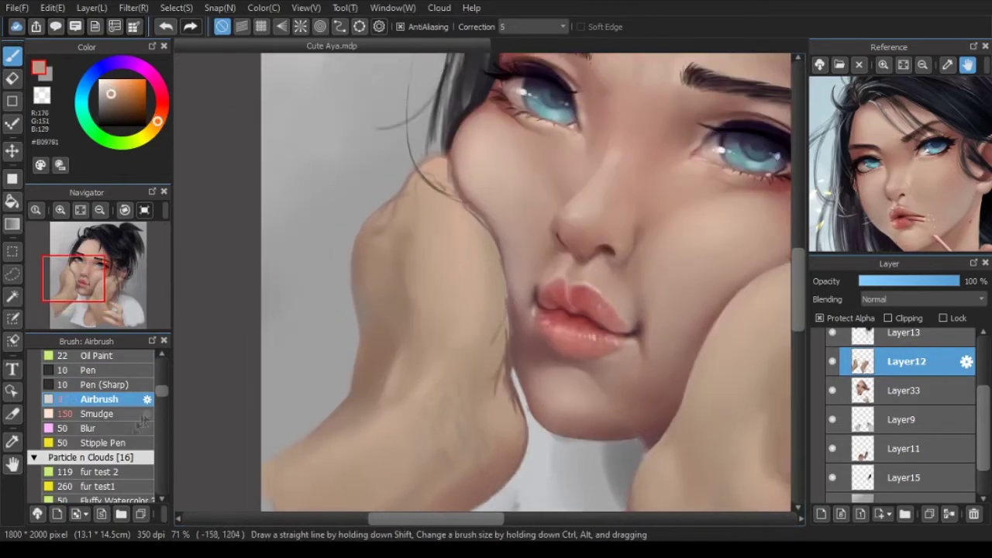
Step: Shade the far hand's edge against the cheek with a small Soft Pastel (Blurry) brush in sampled brown #896C5B
{"action": "scroll", "coordinate": [116, 413], "scroll_direction": "up", "scroll_amount": 2}
{"action": "left_click", "coordinate": [109, 391]}
{"action": "left_click", "coordinate": [515, 326], "text": "alt"}
{"action": "key", "text": "["}
{"action": "scroll", "coordinate": [533, 266], "scroll_direction": "up", "scroll_amount": 3}
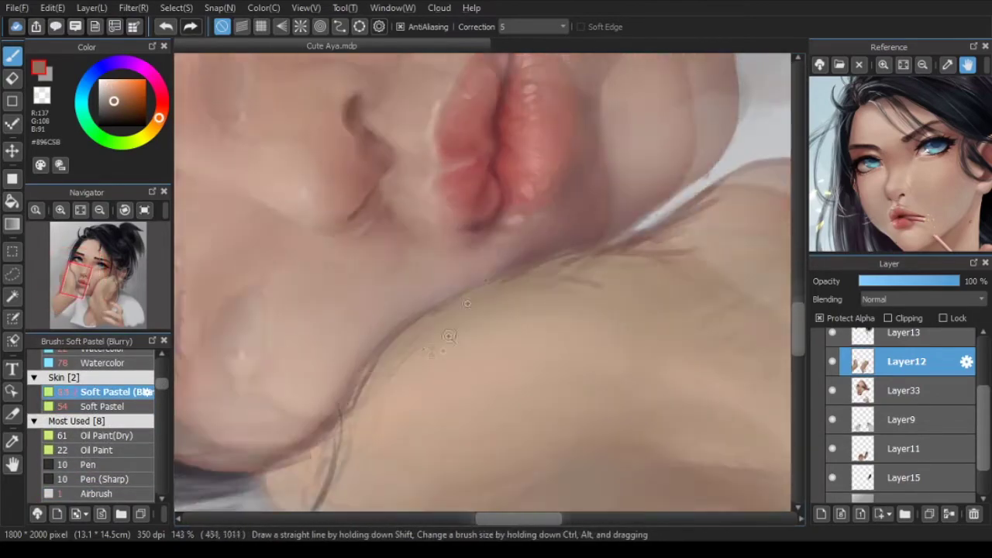
Step: Turn off alpha protection and blend the far hand's edge along the jaw with the Watercolor brush in #A68D78 and #917564
{"action": "scroll", "coordinate": [449, 336], "scroll_direction": "down", "scroll_amount": 2}
{"action": "left_click", "coordinate": [103, 363]}
{"action": "left_click", "coordinate": [104, 350]}
{"action": "left_click", "coordinate": [364, 391], "text": "alt"}
{"action": "left_click_drag", "start_coordinate": [320, 408], "coordinate": [396, 373]}
{"action": "left_click", "coordinate": [820, 318]}
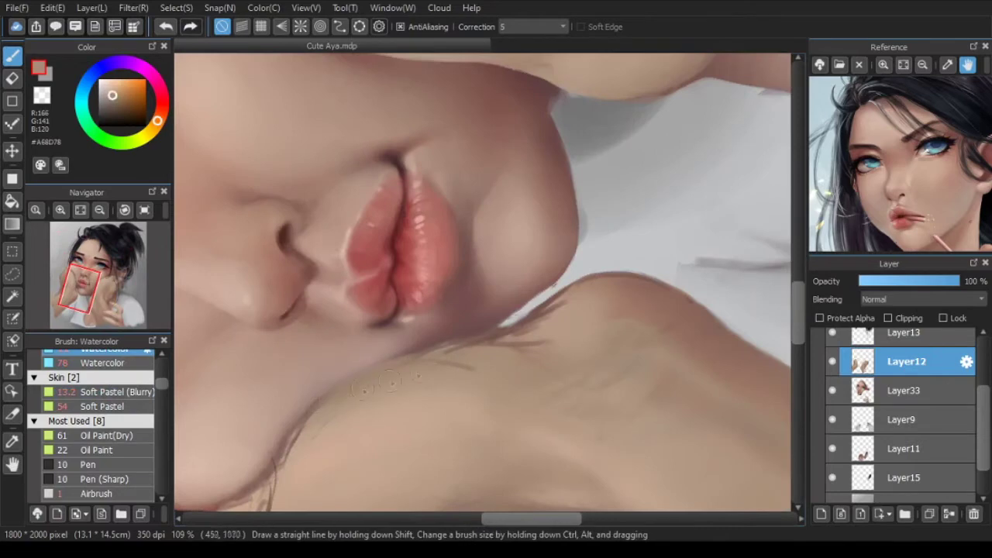
{"action": "left_click", "coordinate": [498, 346], "text": "alt"}
{"action": "key", "text": "ctrl+z"}
{"action": "left_click", "coordinate": [460, 345], "text": "alt"}
{"action": "left_click_drag", "start_coordinate": [460, 348], "coordinate": [411, 360]}
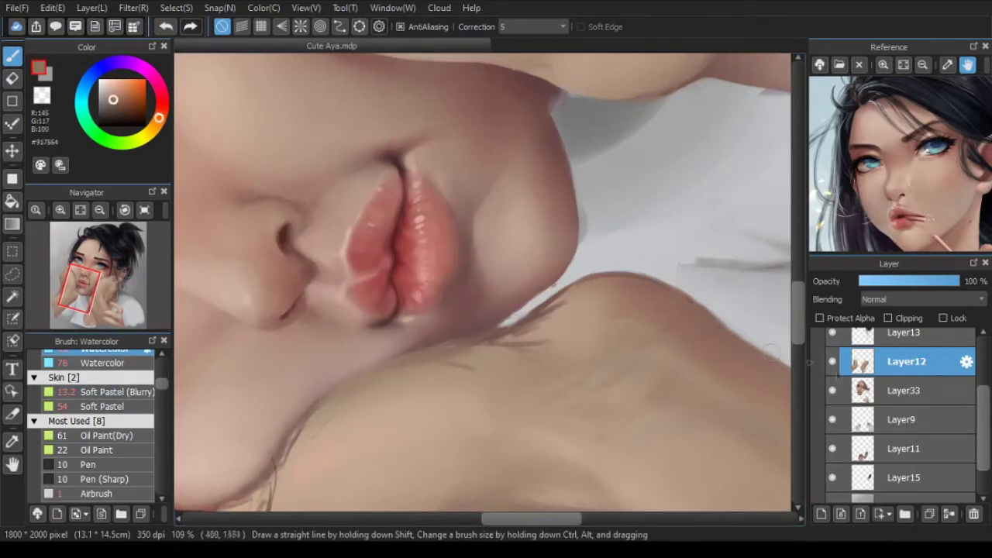
Step: Examine the face and both hands across the whole portrait
{"action": "left_click", "coordinate": [905, 391]}
{"action": "left_click", "coordinate": [905, 362]}
{"action": "scroll", "coordinate": [514, 316], "scroll_direction": "down", "scroll_amount": 7}
{"action": "left_click_drag", "start_coordinate": [542, 390], "coordinate": [491, 414]}
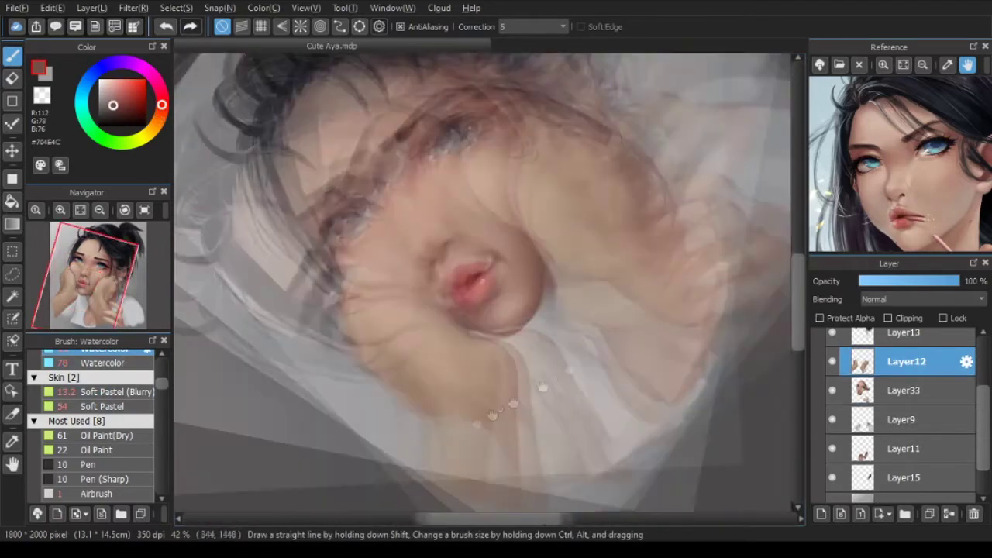
{"action": "scroll", "coordinate": [502, 326], "scroll_direction": "up", "scroll_amount": 8}
{"action": "scroll", "coordinate": [636, 270], "scroll_direction": "down", "scroll_amount": 7}
{"action": "scroll", "coordinate": [635, 272], "scroll_direction": "down", "scroll_amount": 1}
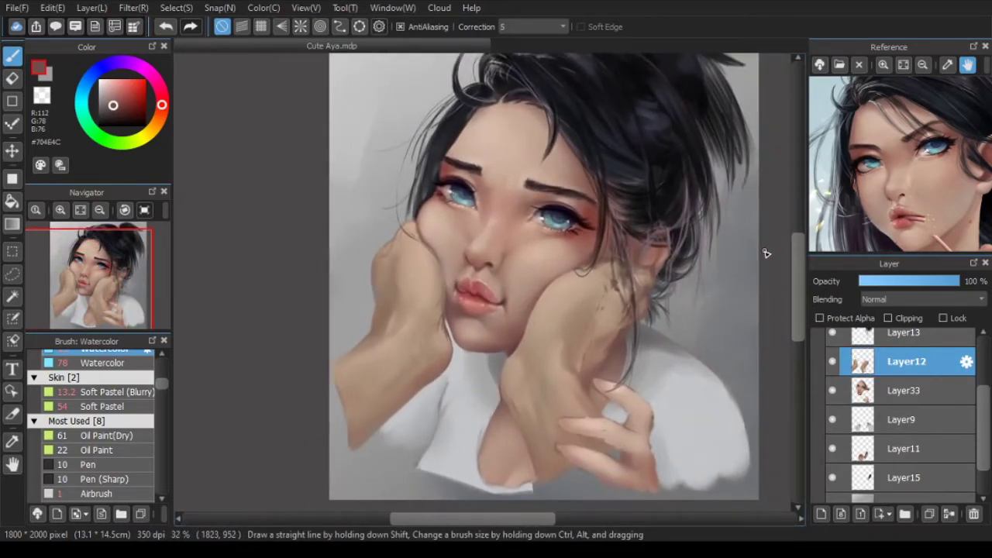
{"action": "left_click_drag", "start_coordinate": [580, 302], "coordinate": [569, 298]}
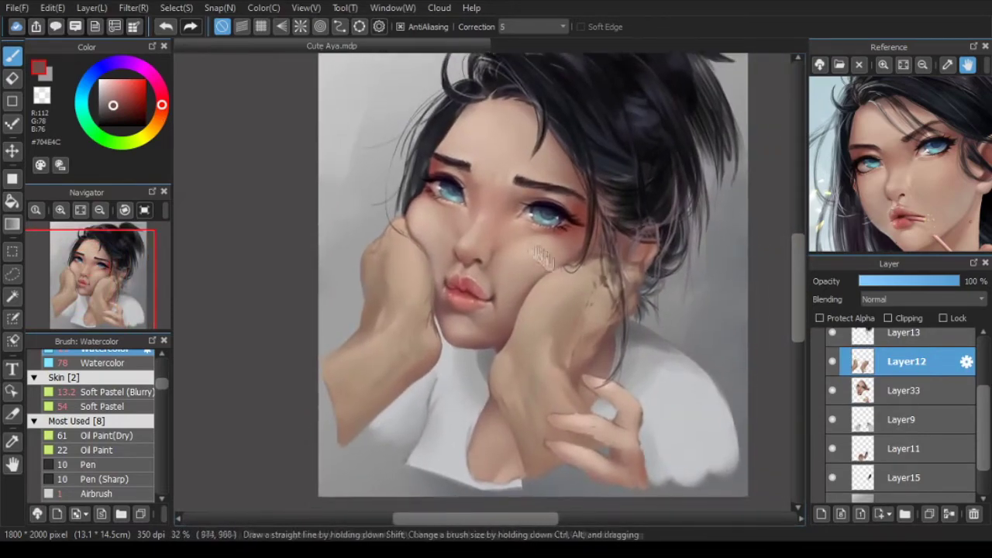
{"action": "left_click_drag", "start_coordinate": [471, 378], "coordinate": [577, 327]}
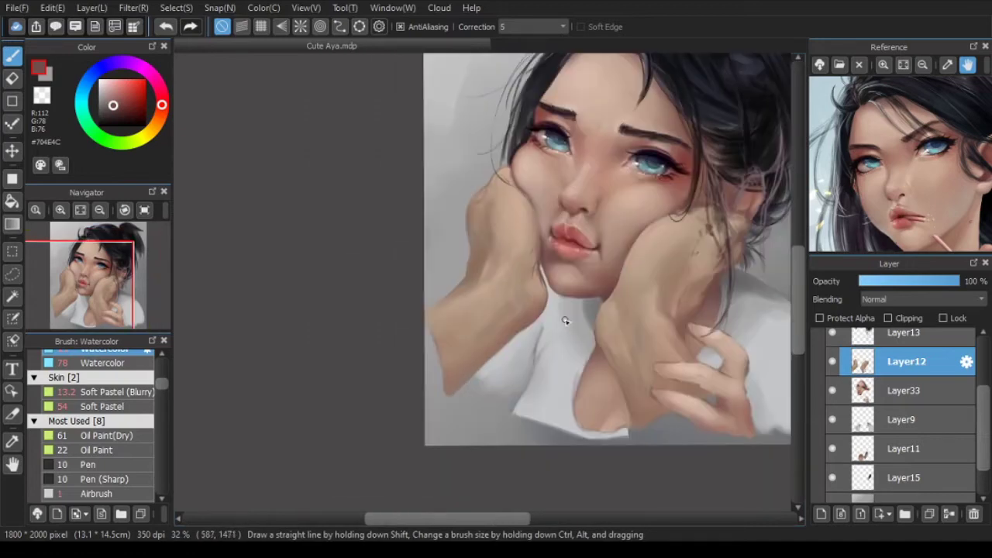
Step: Lighten the far forearm with a large Soft Pastel brush in skin tone #C4A28B
{"action": "scroll", "coordinate": [474, 331], "scroll_direction": "up", "scroll_amount": 2}
{"action": "left_click", "coordinate": [522, 225], "text": "alt"}
{"action": "left_click", "coordinate": [129, 405]}
{"action": "left_click", "coordinate": [112, 90]}
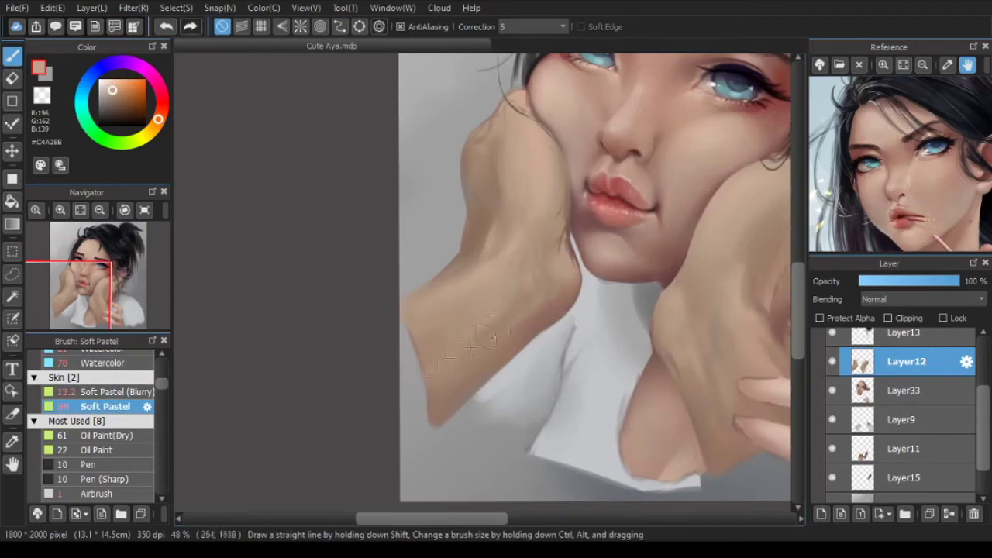
{"action": "scroll", "coordinate": [453, 374], "scroll_direction": "down", "scroll_amount": 3}
{"action": "key", "text": "Right"}
{"action": "key", "text": "Right"}
{"action": "scroll", "coordinate": [590, 292], "scroll_direction": "up", "scroll_amount": 3}
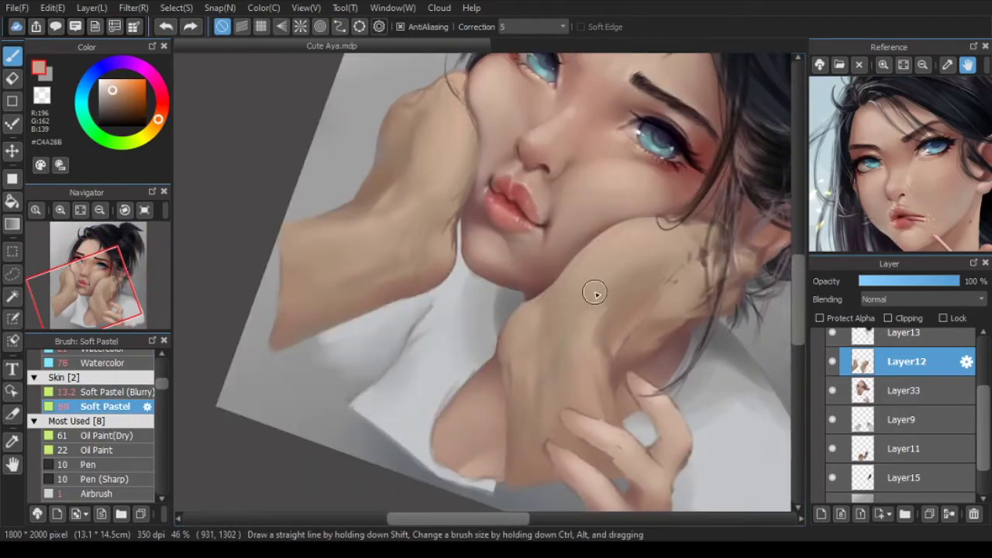
{"action": "left_click_drag", "start_coordinate": [547, 410], "coordinate": [542, 381]}
Step: Protect Layer12's alpha and shade the near wrist with a smaller Soft Pastel brush in sampled brown #9D7E6B
{"action": "left_click", "coordinate": [144, 210]}
{"action": "scroll", "coordinate": [577, 310], "scroll_direction": "up", "scroll_amount": 1}
{"action": "left_click", "coordinate": [609, 406], "text": "alt"}
{"action": "left_click", "coordinate": [836, 319]}
{"action": "left_click", "coordinate": [558, 270], "text": "alt"}
{"action": "key", "text": "bracketleft"}
{"action": "key", "text": "Left"}
{"action": "scroll", "coordinate": [598, 327], "scroll_direction": "up", "scroll_amount": 1}
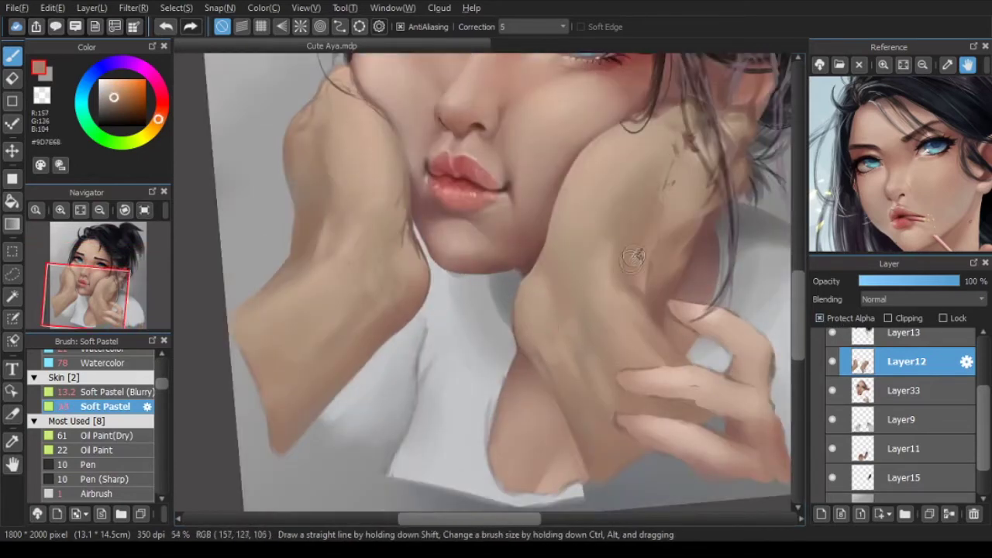
Step: Tint the edges of both wrists and the near forearm with reddish #B06156 using an enlarged Soft Pastel brush
{"action": "left_click", "coordinate": [162, 107]}
{"action": "left_click", "coordinate": [123, 93]}
{"action": "key", "text": "bracketright"}
{"action": "key", "text": "bracketright"}
{"action": "mouse_move", "coordinate": [446, 273]}
{"action": "left_mouse_down"}
{"action": "mouse_move", "coordinate": [467, 332]}
{"action": "mouse_move", "coordinate": [428, 263]}
{"action": "left_mouse_up"}
{"action": "left_click_drag", "start_coordinate": [434, 283], "coordinate": [460, 341]}
{"action": "mouse_move", "coordinate": [614, 343]}
{"action": "left_mouse_down"}
{"action": "mouse_move", "coordinate": [542, 287]}
{"action": "mouse_move", "coordinate": [545, 333]}
{"action": "left_mouse_up"}
{"action": "left_click_drag", "start_coordinate": [635, 360], "coordinate": [584, 295]}
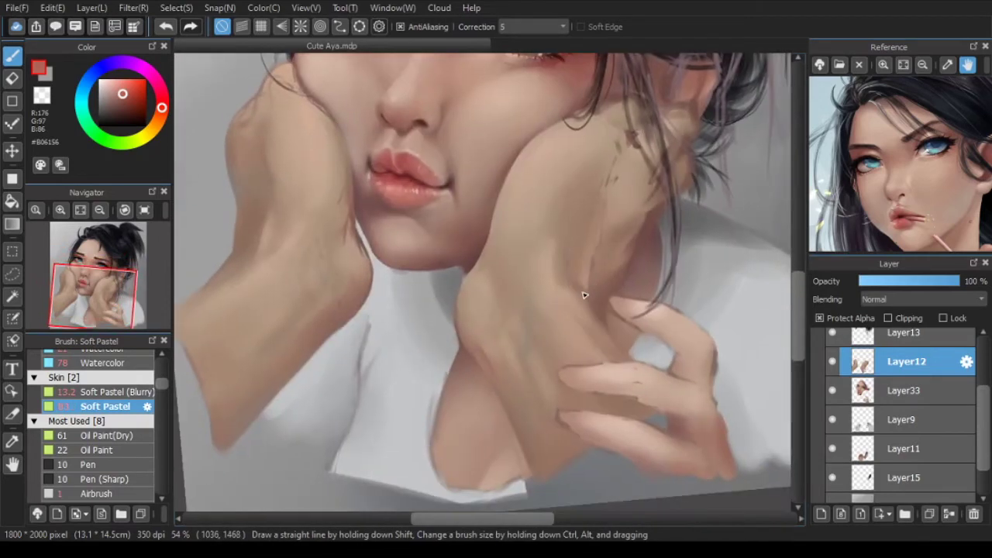
Step: Enlarge the Soft Pastel brush to 127 and blend sampled skin tone #BA9884 over the near forearm beside the fingers
{"action": "left_click", "coordinate": [581, 302], "text": "alt"}
{"action": "key", "text": "bracketright"}
{"action": "key", "text": "bracketright"}
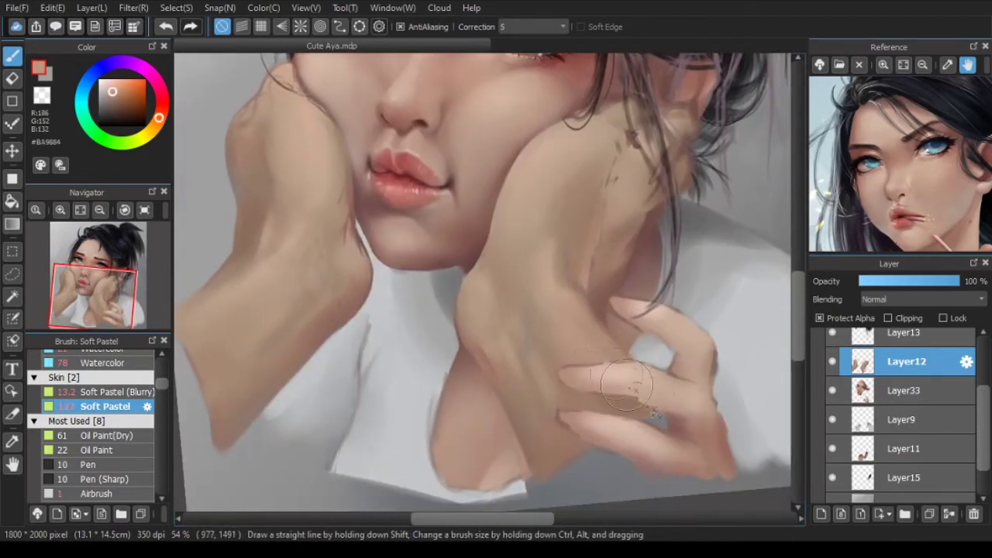
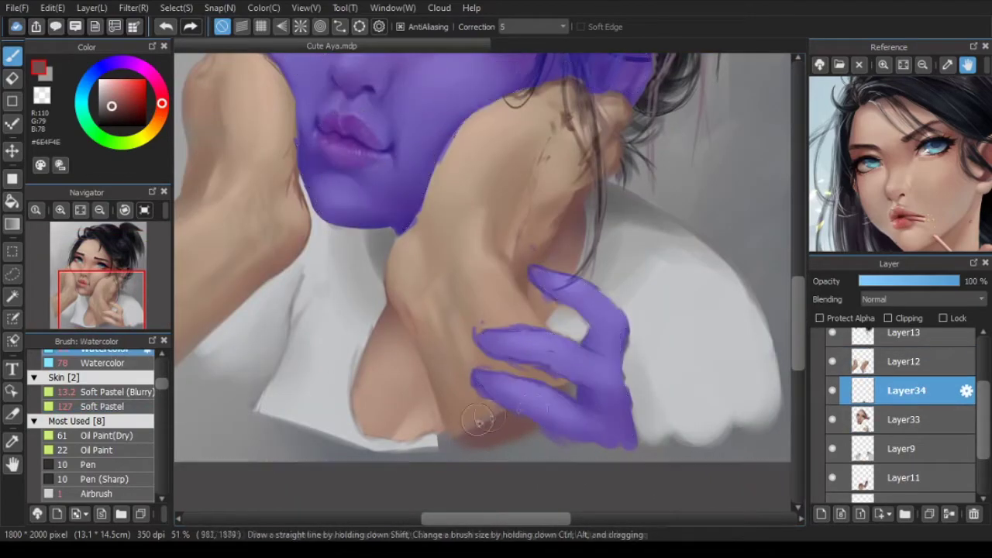
Step: Paint the cut end of the near forearm below the fingers in dark brown #6E4F4E on Layer34
{"action": "left_click_drag", "start_coordinate": [469, 438], "coordinate": [517, 445]}
{"action": "left_click", "coordinate": [904, 362]}
{"action": "left_click", "coordinate": [905, 390]}
{"action": "left_click_drag", "start_coordinate": [554, 420], "coordinate": [533, 442]}
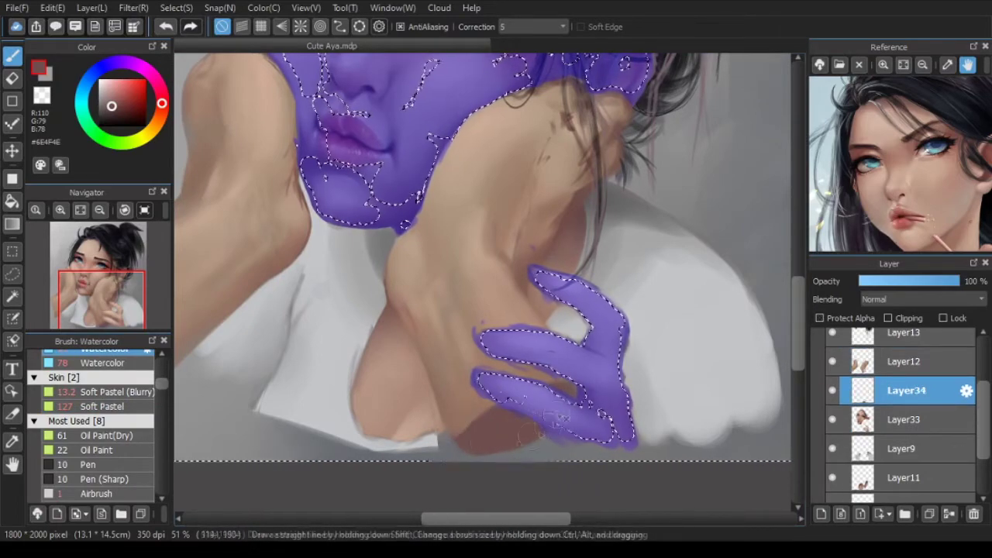
Step: Mesh-transform Layer12, nudging the grid points beneath the near forearm and hand, and apply the distortion
{"action": "left_click", "coordinate": [903, 362]}
{"action": "key", "text": "ctrl+shift+t"}
{"action": "left_click_drag", "start_coordinate": [456, 445], "coordinate": [458, 451]}
{"action": "left_click_drag", "start_coordinate": [624, 444], "coordinate": [628, 436]}
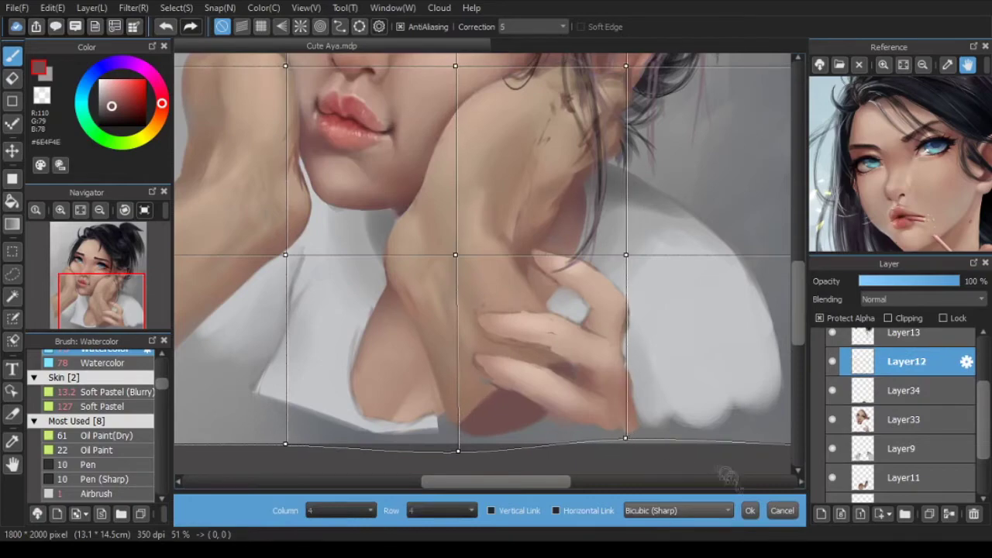
{"action": "left_click", "coordinate": [749, 511]}
{"action": "scroll", "coordinate": [659, 462], "scroll_direction": "down", "scroll_amount": 2}
{"action": "scroll", "coordinate": [546, 419], "scroll_direction": "up", "scroll_amount": 3}
{"action": "scroll", "coordinate": [573, 423], "scroll_direction": "up", "scroll_amount": 1}
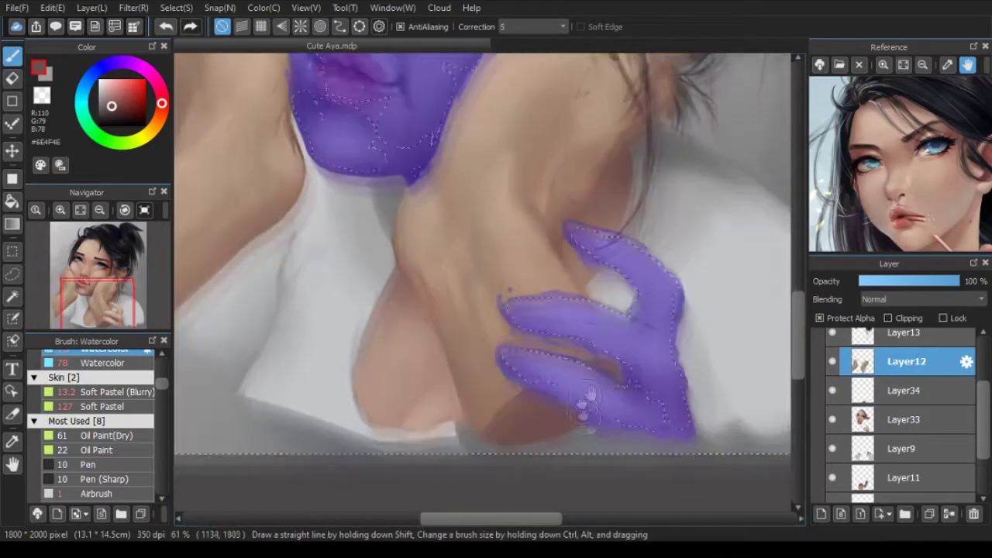
Step: Paint the far forearm's cut end at the canvas edge on Layer34 with dark browns #6E4F4E and #7C615B
{"action": "left_click", "coordinate": [906, 390]}
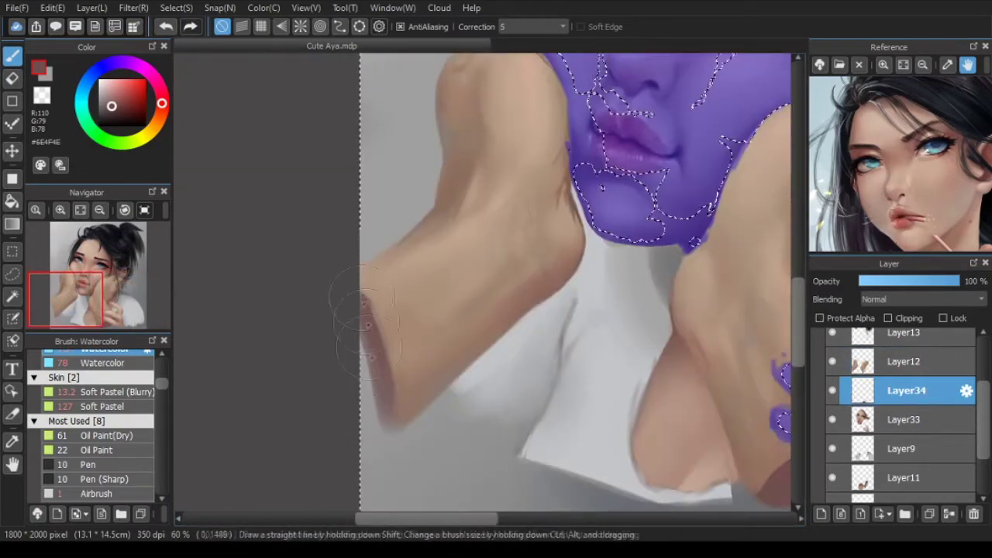
{"action": "left_click", "coordinate": [415, 443], "text": "alt"}
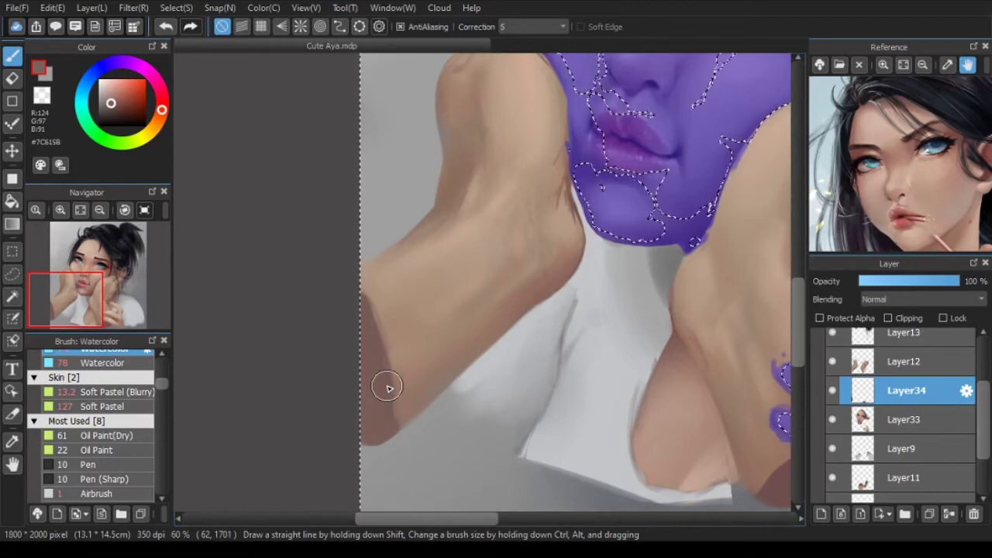
{"action": "scroll", "coordinate": [387, 385], "scroll_direction": "up", "scroll_amount": 1}
{"action": "left_click_drag", "start_coordinate": [386, 386], "coordinate": [402, 334]}
Step: Turn off Layer12's alpha protection and refine the far forearm's lower edge with sampled brown #937566
{"action": "scroll", "coordinate": [388, 307], "scroll_direction": "up", "scroll_amount": 2}
{"action": "left_click", "coordinate": [419, 320], "text": "alt"}
{"action": "left_click", "coordinate": [820, 317]}
{"action": "left_click_drag", "start_coordinate": [426, 406], "coordinate": [414, 427]}
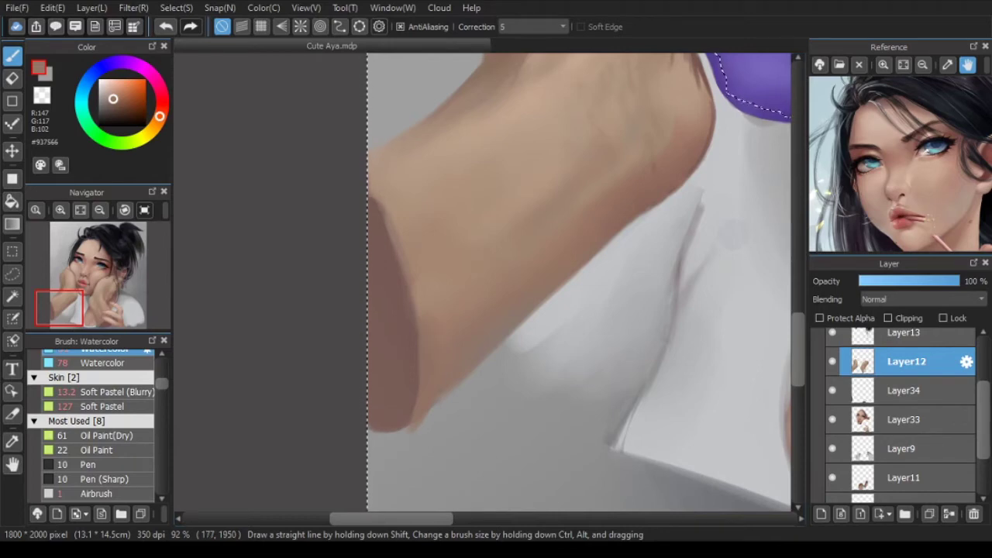
{"action": "left_click_drag", "start_coordinate": [451, 311], "coordinate": [504, 242]}
{"action": "scroll", "coordinate": [445, 296], "scroll_direction": "up", "scroll_amount": 2}
Step: Round off the lower corner where the far forearm meets its cut end, using sampled browns such as #795D58
{"action": "right_click", "coordinate": [423, 380]}
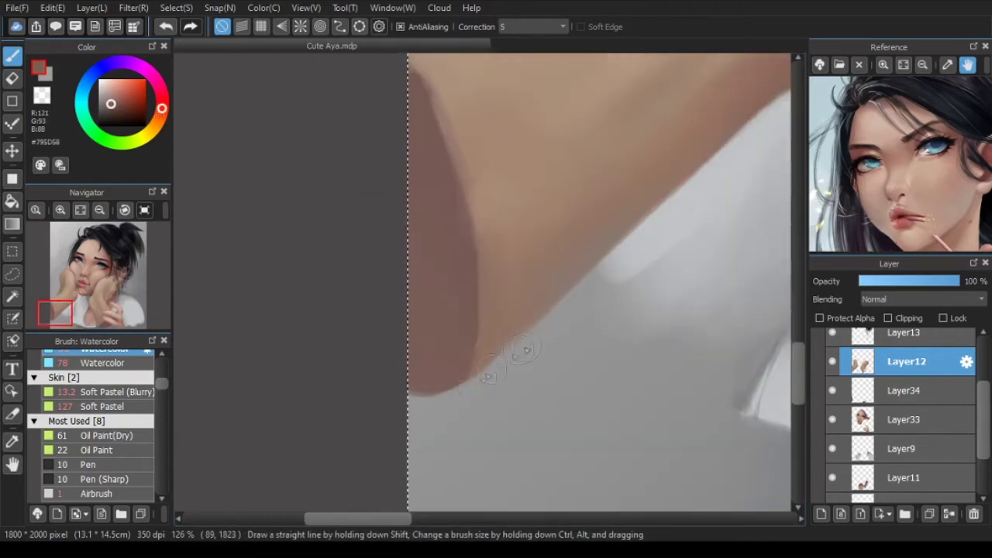
{"action": "scroll", "coordinate": [533, 356], "scroll_direction": "down", "scroll_amount": 5}
{"action": "right_click", "coordinate": [559, 310]}
{"action": "scroll", "coordinate": [547, 333], "scroll_direction": "up", "scroll_amount": 3}
{"action": "left_click_drag", "start_coordinate": [494, 374], "coordinate": [472, 405]}
{"action": "scroll", "coordinate": [468, 403], "scroll_direction": "up", "scroll_amount": 3}
{"action": "scroll", "coordinate": [495, 418], "scroll_direction": "down", "scroll_amount": 5}
{"action": "mouse_move", "coordinate": [566, 348]}
{"action": "left_mouse_down"}
{"action": "mouse_move", "coordinate": [618, 344]}
{"action": "mouse_move", "coordinate": [434, 335]}
{"action": "left_mouse_up"}
{"action": "scroll", "coordinate": [617, 343], "scroll_direction": "down", "scroll_amount": 2}
{"action": "scroll", "coordinate": [609, 434], "scroll_direction": "up", "scroll_amount": 5}
{"action": "right_click", "coordinate": [536, 287]}
{"action": "mouse_move", "coordinate": [546, 345]}
{"action": "left_mouse_down"}
{"action": "mouse_move", "coordinate": [556, 372]}
{"action": "mouse_move", "coordinate": [570, 371]}
{"action": "left_mouse_up"}
Step: Rework the near forearm's cut end on Layer34 with sampled dark browns #6E4F4E and #70534F
{"action": "left_click", "coordinate": [905, 390]}
{"action": "right_click", "coordinate": [612, 326]}
{"action": "scroll", "coordinate": [645, 385], "scroll_direction": "down", "scroll_amount": 4}
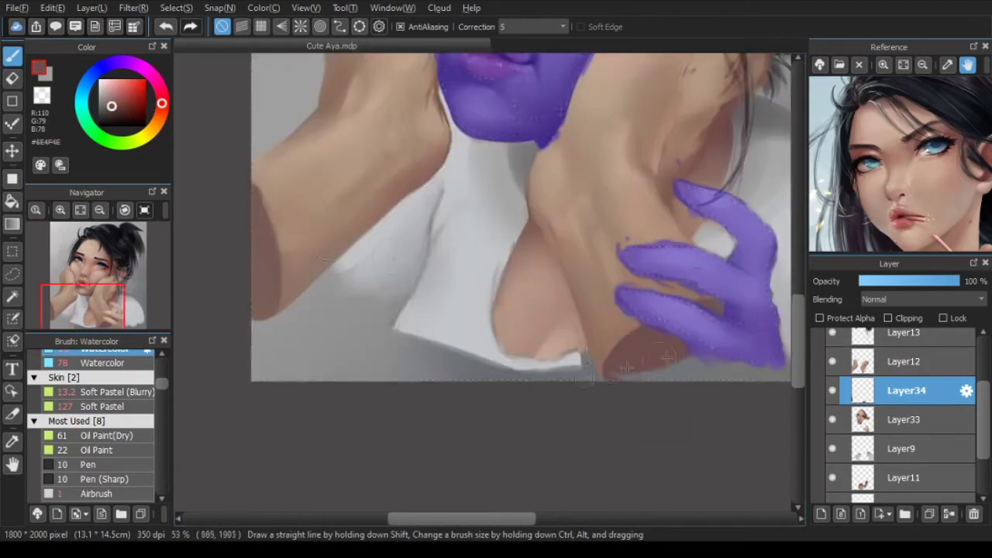
{"action": "right_click", "coordinate": [535, 333]}
{"action": "right_click", "coordinate": [653, 361]}
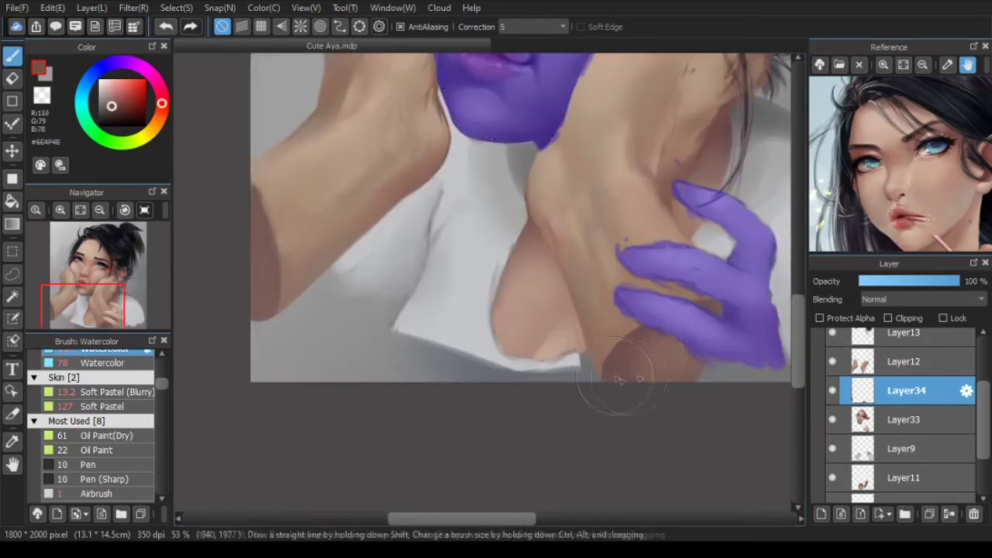
{"action": "left_click_drag", "start_coordinate": [643, 376], "coordinate": [682, 364]}
{"action": "left_click_drag", "start_coordinate": [709, 353], "coordinate": [686, 354]}
{"action": "right_click", "coordinate": [660, 367]}
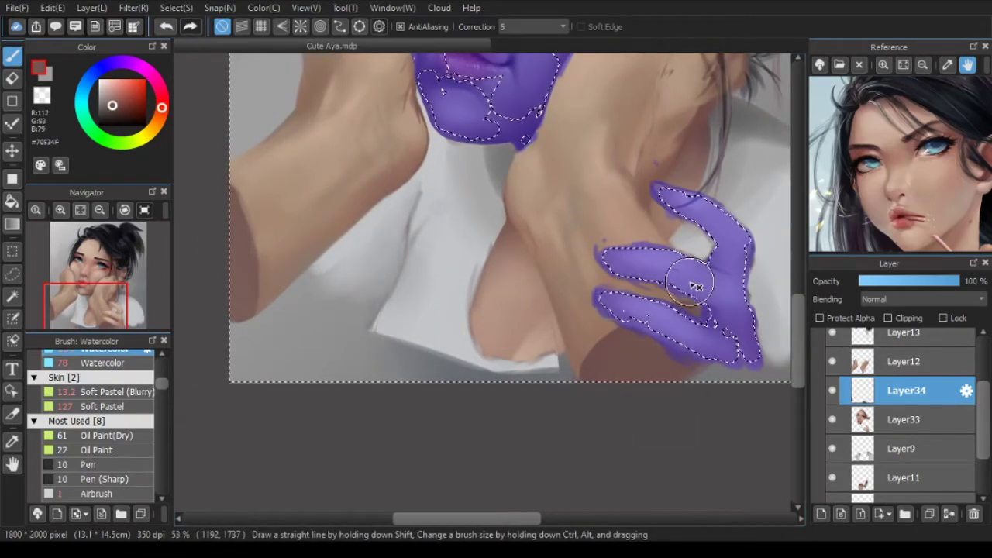
Step: Fill the near forearm's cut end down to the canvas edge beneath the fingers with #70534F
{"action": "scroll", "coordinate": [693, 284], "scroll_direction": "up", "scroll_amount": 1}
{"action": "left_click_drag", "start_coordinate": [717, 329], "coordinate": [669, 223]}
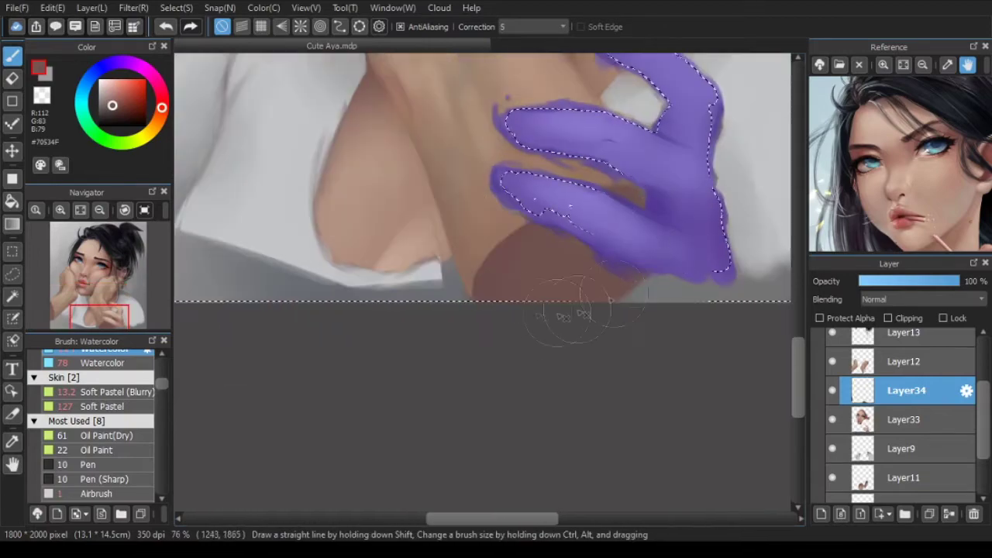
{"action": "scroll", "coordinate": [575, 309], "scroll_direction": "down", "scroll_amount": 2}
{"action": "left_click_drag", "start_coordinate": [578, 271], "coordinate": [596, 333]}
{"action": "scroll", "coordinate": [596, 333], "scroll_direction": "up", "scroll_amount": 3}
{"action": "left_click_drag", "start_coordinate": [310, 310], "coordinate": [620, 364]}
{"action": "scroll", "coordinate": [420, 354], "scroll_direction": "down", "scroll_amount": 2}
{"action": "left_click_drag", "start_coordinate": [434, 341], "coordinate": [580, 233]}
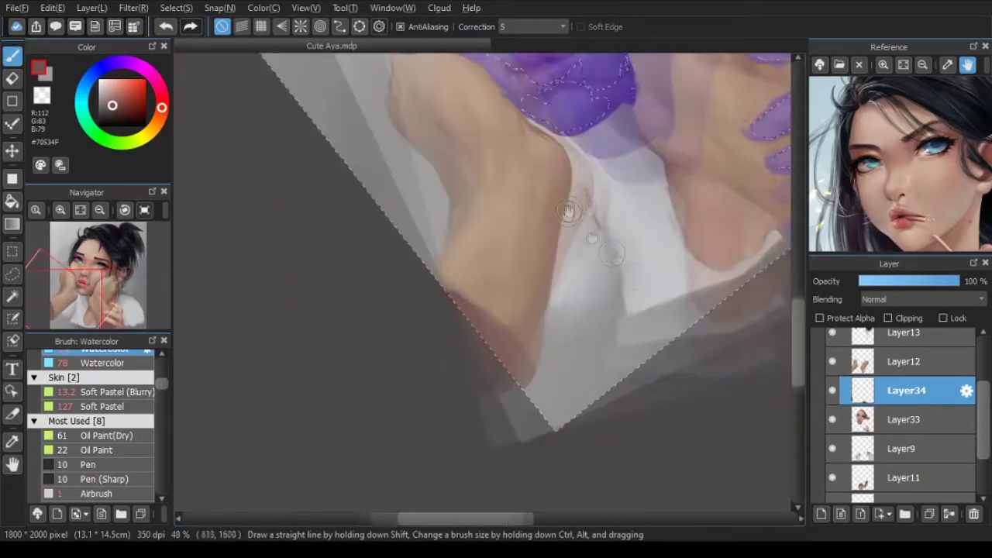
Step: Touch up the far forearm's cut edge on Layer12, clear the selection and merge the layer with Layer34
{"action": "left_click", "coordinate": [903, 362]}
{"action": "scroll", "coordinate": [558, 291], "scroll_direction": "up", "scroll_amount": 2}
{"action": "right_click", "coordinate": [467, 282]}
{"action": "left_click_drag", "start_coordinate": [441, 314], "coordinate": [530, 269]}
{"action": "scroll", "coordinate": [598, 277], "scroll_direction": "down", "scroll_amount": 3}
{"action": "mouse_move", "coordinate": [470, 392]}
{"action": "left_mouse_down"}
{"action": "mouse_move", "coordinate": [680, 353]}
{"action": "mouse_move", "coordinate": [657, 252]}
{"action": "left_mouse_up"}
{"action": "scroll", "coordinate": [681, 354], "scroll_direction": "up", "scroll_amount": 1}
{"action": "key", "text": "ctrl+d"}
{"action": "key", "text": "ctrl+e"}
Step: Blend the near forearm around its cut end below the fingers with sampled browns #967262 and #917160
{"action": "scroll", "coordinate": [546, 306], "scroll_direction": "up", "scroll_amount": 3}
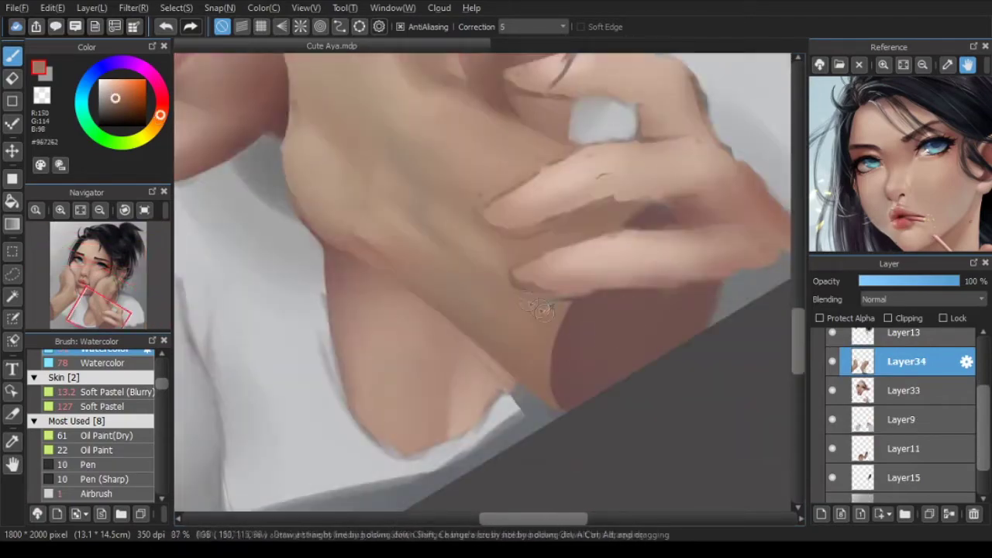
{"action": "right_click", "coordinate": [570, 330]}
{"action": "mouse_move", "coordinate": [674, 287]}
{"action": "left_mouse_down"}
{"action": "mouse_move", "coordinate": [647, 281]}
{"action": "mouse_move", "coordinate": [576, 349]}
{"action": "mouse_move", "coordinate": [640, 360]}
{"action": "mouse_move", "coordinate": [580, 333]}
{"action": "mouse_move", "coordinate": [615, 349]}
{"action": "mouse_move", "coordinate": [564, 348]}
{"action": "mouse_move", "coordinate": [642, 333]}
{"action": "left_mouse_up"}
{"action": "scroll", "coordinate": [602, 302], "scroll_direction": "down", "scroll_amount": 1}
{"action": "scroll", "coordinate": [620, 341], "scroll_direction": "up", "scroll_amount": 2}
{"action": "scroll", "coordinate": [594, 328], "scroll_direction": "down", "scroll_amount": 1}
{"action": "right_click", "coordinate": [547, 353]}
{"action": "right_click", "coordinate": [579, 326]}
{"action": "scroll", "coordinate": [564, 343], "scroll_direction": "down", "scroll_amount": 3}
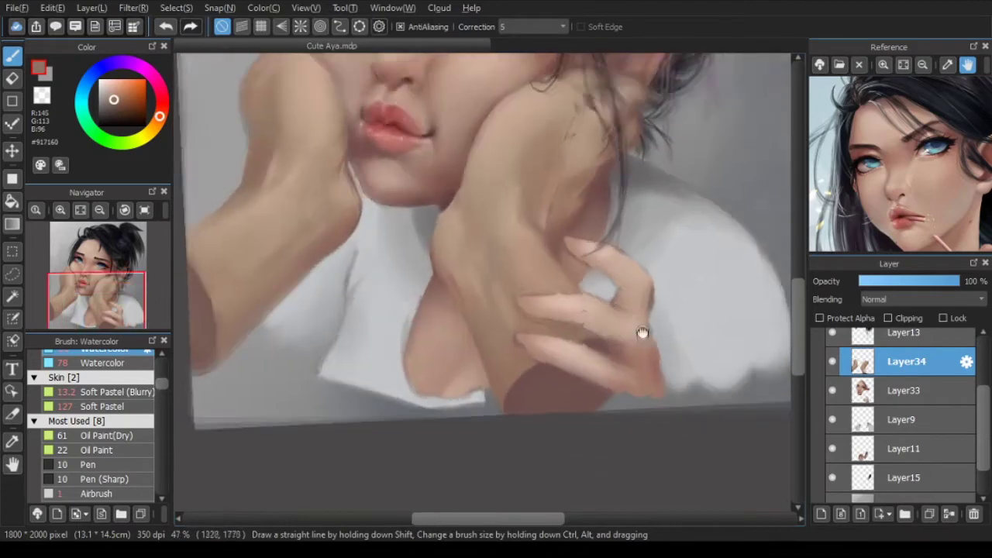
Step: Smooth the near forearm's shading around the two lower fingertips with sampled skin tone #9D7E6B
{"action": "scroll", "coordinate": [559, 330], "scroll_direction": "up", "scroll_amount": 4}
{"action": "right_click", "coordinate": [542, 257]}
{"action": "right_click", "coordinate": [597, 261]}
{"action": "mouse_move", "coordinate": [533, 256]}
{"action": "left_mouse_down"}
{"action": "mouse_move", "coordinate": [584, 263]}
{"action": "mouse_move", "coordinate": [489, 268]}
{"action": "mouse_move", "coordinate": [481, 294]}
{"action": "left_mouse_up"}
{"action": "scroll", "coordinate": [666, 321], "scroll_direction": "down", "scroll_amount": 1}
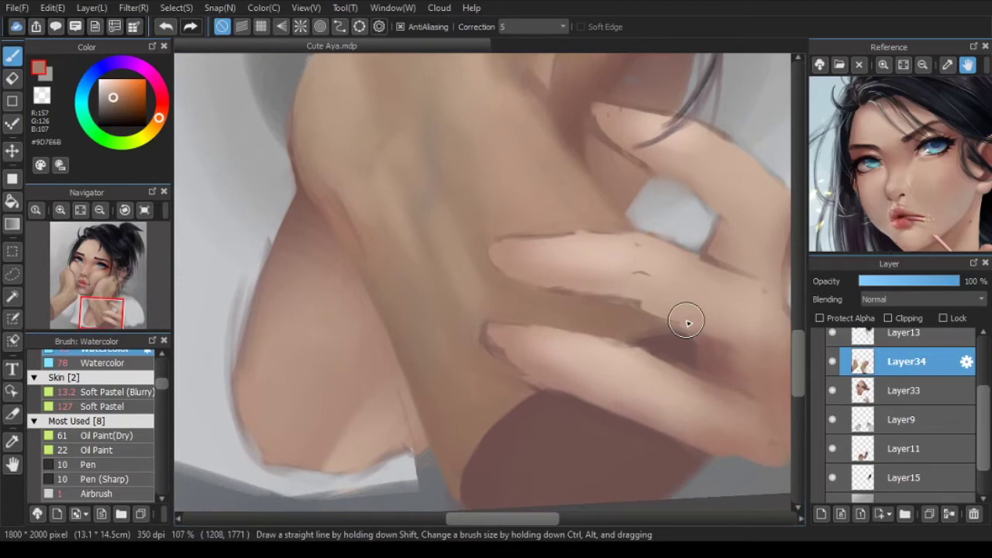
Step: Deepen the shadows where the near wrist passes behind the upper finger with sampled tones including dark brown #6E5251
{"action": "scroll", "coordinate": [687, 322], "scroll_direction": "up", "scroll_amount": 4}
{"action": "mouse_move", "coordinate": [551, 261]}
{"action": "left_mouse_down"}
{"action": "mouse_move", "coordinate": [640, 234]}
{"action": "mouse_move", "coordinate": [688, 241]}
{"action": "mouse_move", "coordinate": [554, 231]}
{"action": "mouse_move", "coordinate": [637, 237]}
{"action": "left_mouse_up"}
{"action": "right_click", "coordinate": [637, 257]}
{"action": "right_click", "coordinate": [635, 252]}
{"action": "key", "text": "ctrl+z"}
{"action": "scroll", "coordinate": [657, 260], "scroll_direction": "down", "scroll_amount": 3}
{"action": "right_click", "coordinate": [663, 258]}
{"action": "scroll", "coordinate": [666, 266], "scroll_direction": "down", "scroll_amount": 9}
{"action": "key", "text": "Right"}
{"action": "key", "text": "Right"}
{"action": "scroll", "coordinate": [537, 340], "scroll_direction": "up", "scroll_amount": 11}
{"action": "scroll", "coordinate": [634, 252], "scroll_direction": "down", "scroll_amount": 5}
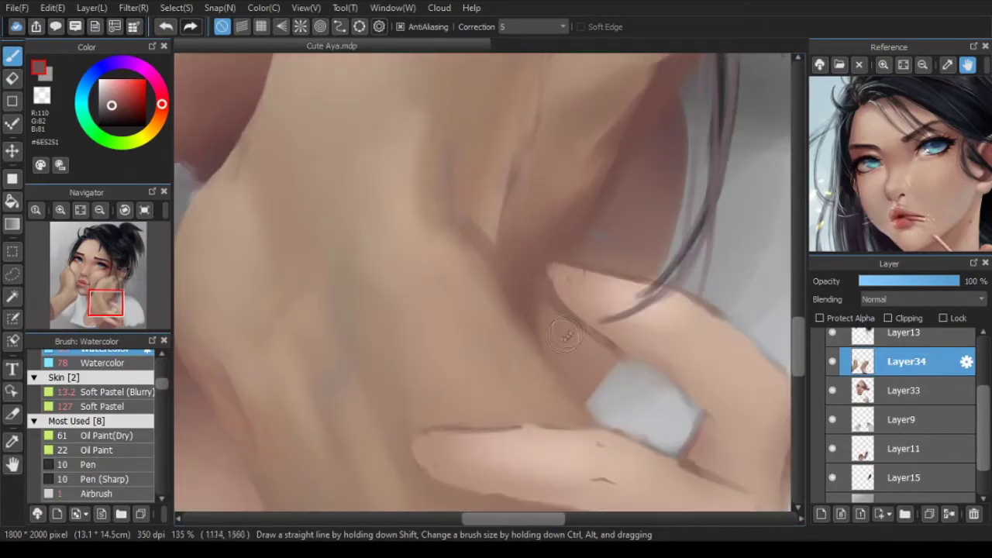
Step: Paint over the sketch lines on the back of the near hand with sampled skin tones #9C7E69 and #B19581
{"action": "scroll", "coordinate": [634, 253], "scroll_direction": "up", "scroll_amount": 5}
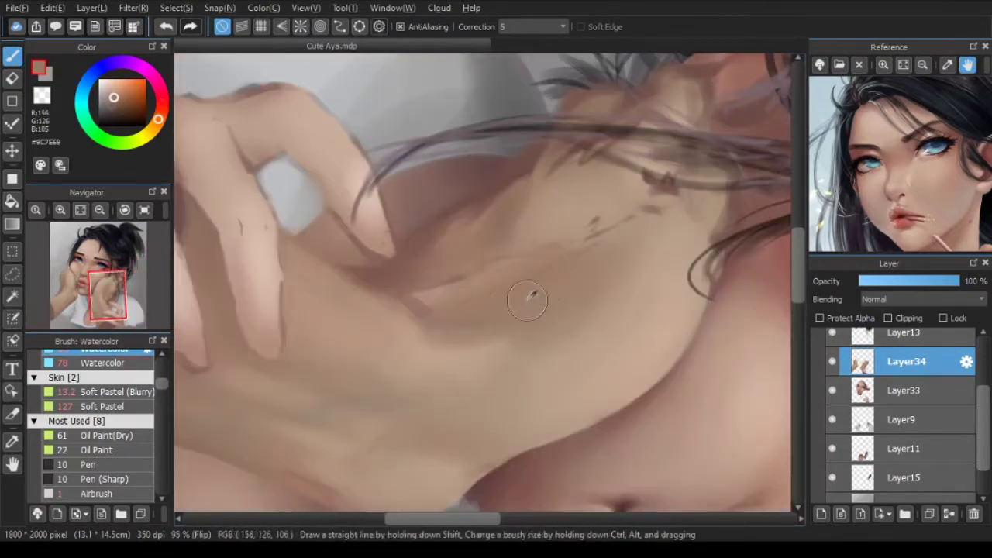
{"action": "left_click", "coordinate": [574, 265], "text": "alt"}
{"action": "mouse_move", "coordinate": [574, 265]}
{"action": "left_mouse_down"}
{"action": "mouse_move", "coordinate": [593, 224]}
{"action": "mouse_move", "coordinate": [658, 207]}
{"action": "mouse_move", "coordinate": [613, 191]}
{"action": "mouse_move", "coordinate": [647, 169]}
{"action": "left_mouse_up"}
{"action": "left_click", "coordinate": [619, 209], "text": "alt"}
{"action": "left_click", "coordinate": [620, 195], "text": "alt"}
{"action": "key", "text": "ctrl+z"}
{"action": "left_click", "coordinate": [478, 243], "text": "alt"}
{"action": "left_click", "coordinate": [538, 228], "text": "alt"}
{"action": "left_click", "coordinate": [544, 244], "text": "alt"}
{"action": "left_click", "coordinate": [546, 243], "text": "alt"}
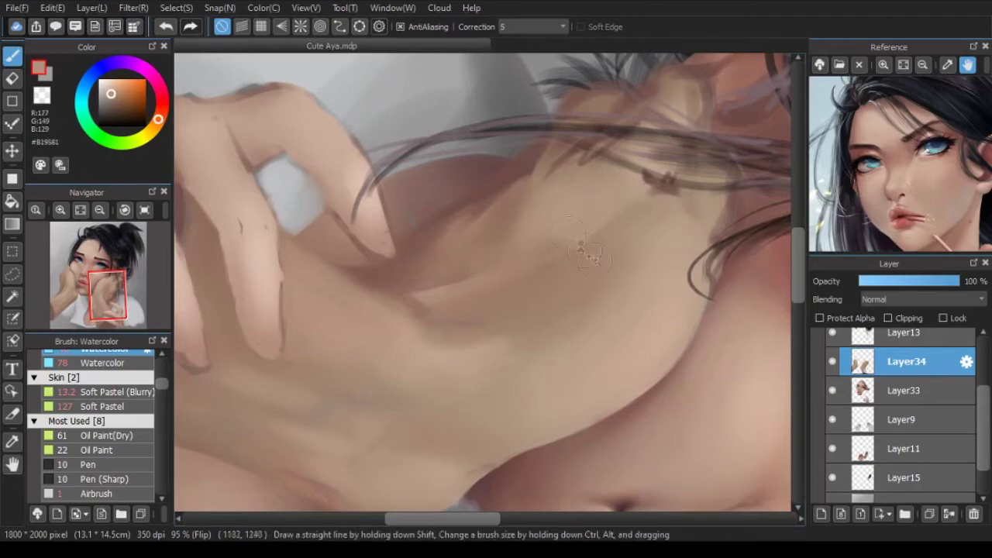
Step: Smooth the shading across the back of the near hand with sampled skin tone #B0947F
{"action": "scroll", "coordinate": [482, 282], "scroll_direction": "down", "scroll_amount": 1}
{"action": "left_click", "coordinate": [408, 334], "text": "alt"}
{"action": "scroll", "coordinate": [526, 328], "scroll_direction": "down", "scroll_amount": 5}
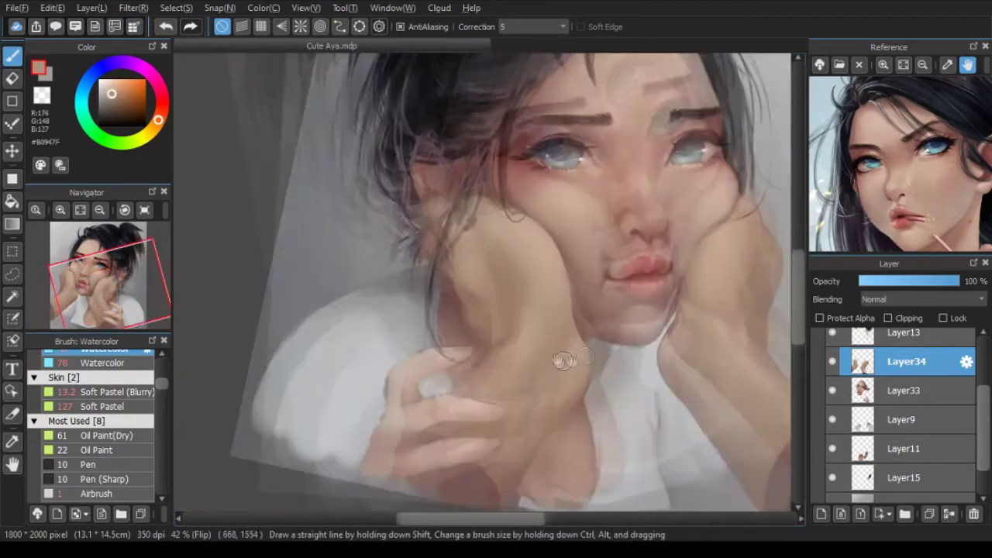
{"action": "scroll", "coordinate": [647, 279], "scroll_direction": "up", "scroll_amount": 1}
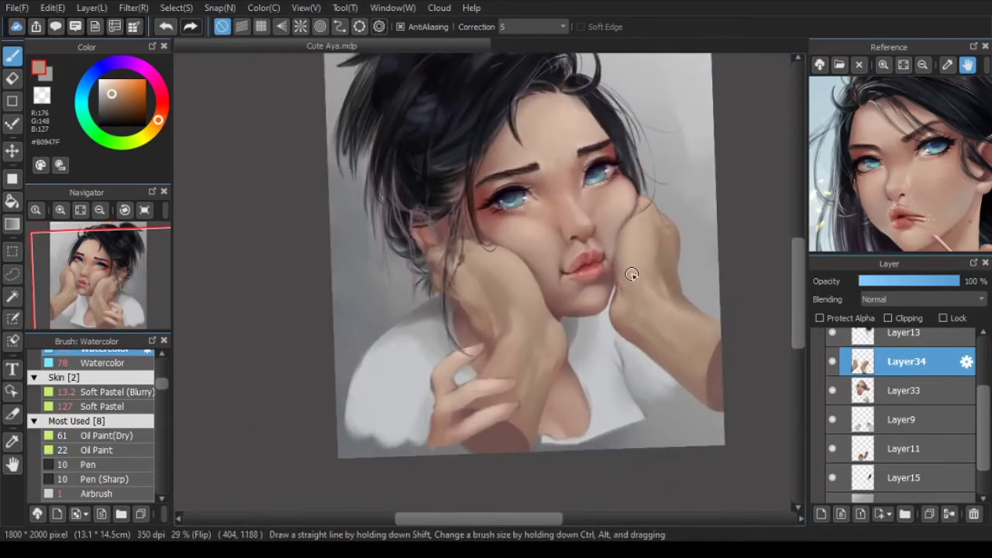
Step: Soften the far hand's edge against the cheek with Soft Pastel and sampled tone #A9897A, protecting Layer34's alpha
{"action": "key", "text": "Down"}
{"action": "scroll", "coordinate": [509, 299], "scroll_direction": "up", "scroll_amount": 6}
{"action": "left_click", "coordinate": [436, 335], "text": "alt"}
{"action": "left_click", "coordinate": [470, 358], "text": "alt"}
{"action": "left_click", "coordinate": [105, 406]}
{"action": "left_click", "coordinate": [447, 343], "text": "alt"}
{"action": "left_click_drag", "start_coordinate": [441, 350], "coordinate": [528, 308]}
{"action": "key", "text": "Right"}
{"action": "key", "text": "Right"}
{"action": "key", "text": "Right"}
{"action": "left_click", "coordinate": [820, 318]}
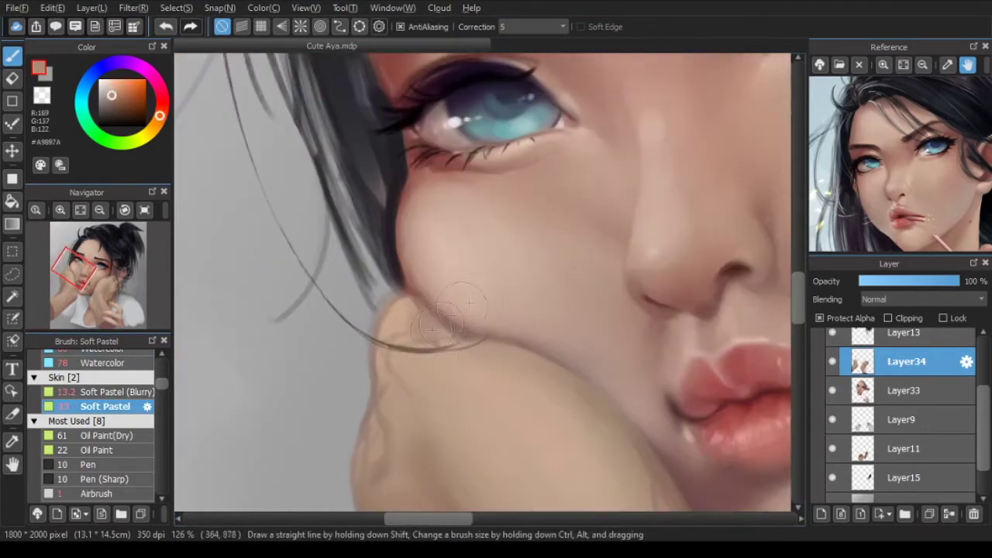
Step: On Layer33, refine the cheek contour where it meets the far fingertips with sampled tones including #967369
{"action": "key", "text": "Right"}
{"action": "key", "text": "Right"}
{"action": "key", "text": "Right"}
{"action": "key", "text": "Right"}
{"action": "key", "text": "Right"}
{"action": "scroll", "coordinate": [426, 248], "scroll_direction": "up", "scroll_amount": 2}
{"action": "scroll", "coordinate": [798, 380], "scroll_direction": "up", "scroll_amount": 1}
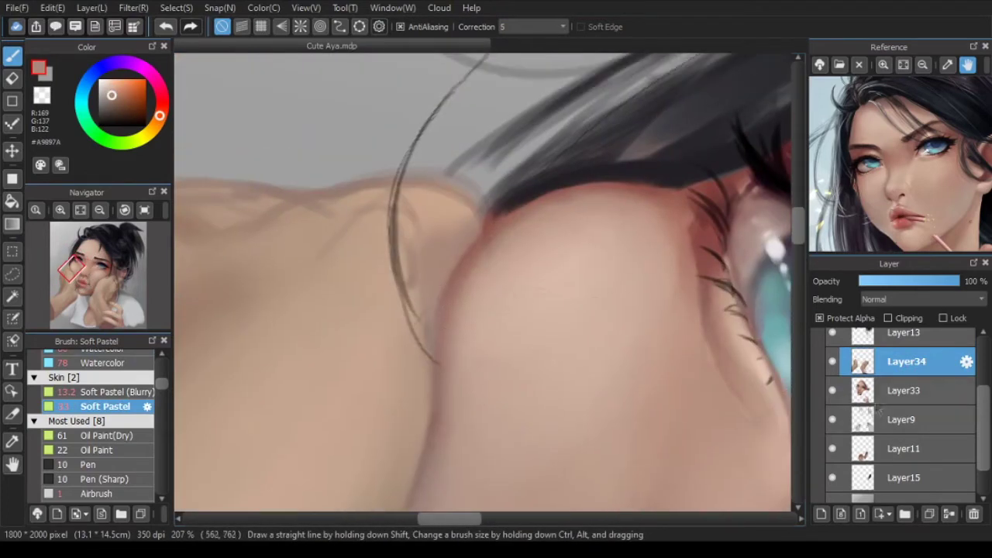
{"action": "left_click", "coordinate": [902, 390]}
{"action": "key", "text": "ctrl+z"}
{"action": "left_click", "coordinate": [518, 250], "text": "alt"}
{"action": "key", "text": "bracketleft"}
{"action": "left_click", "coordinate": [905, 334]}
{"action": "left_click", "coordinate": [903, 391]}
{"action": "left_click", "coordinate": [486, 246], "text": "alt"}
{"action": "left_click_drag", "start_coordinate": [535, 191], "coordinate": [492, 207]}
{"action": "left_click", "coordinate": [507, 259], "text": "alt"}
{"action": "scroll", "coordinate": [508, 260], "scroll_direction": "down", "scroll_amount": 5}
Step: Deepen the cheek and jaw shadow along the far hand on Layer33 with sampled brown #865F55
{"action": "key", "text": "Left"}
{"action": "key", "text": "Left"}
{"action": "key", "text": "Left"}
{"action": "left_click_drag", "start_coordinate": [623, 244], "coordinate": [560, 225]}
{"action": "scroll", "coordinate": [560, 225], "scroll_direction": "up", "scroll_amount": 2}
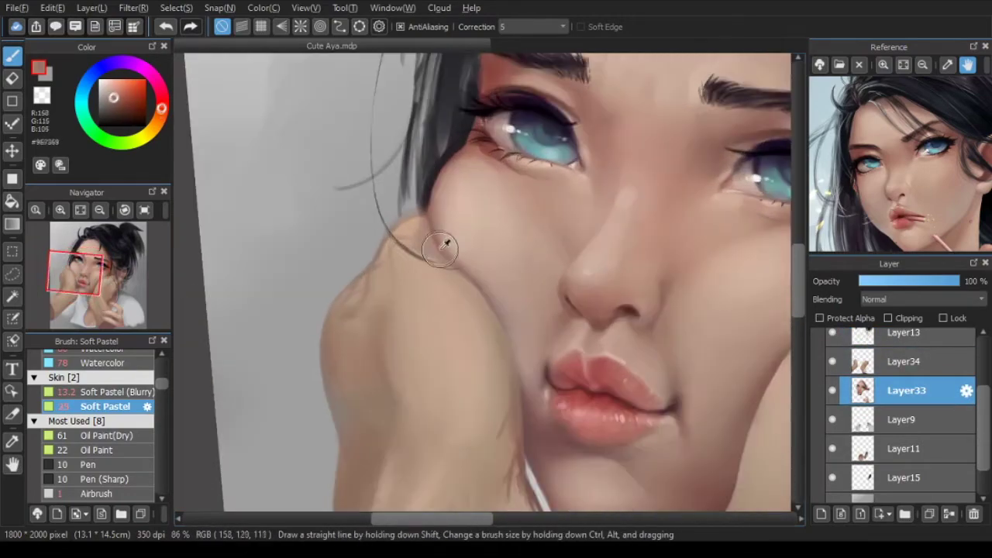
{"action": "left_click_drag", "start_coordinate": [507, 327], "coordinate": [508, 336]}
{"action": "key", "text": "ctrl+z"}
{"action": "left_click", "coordinate": [521, 427], "text": "alt"}
{"action": "scroll", "coordinate": [519, 306], "scroll_direction": "down", "scroll_amount": 2}
{"action": "key", "text": "Down"}
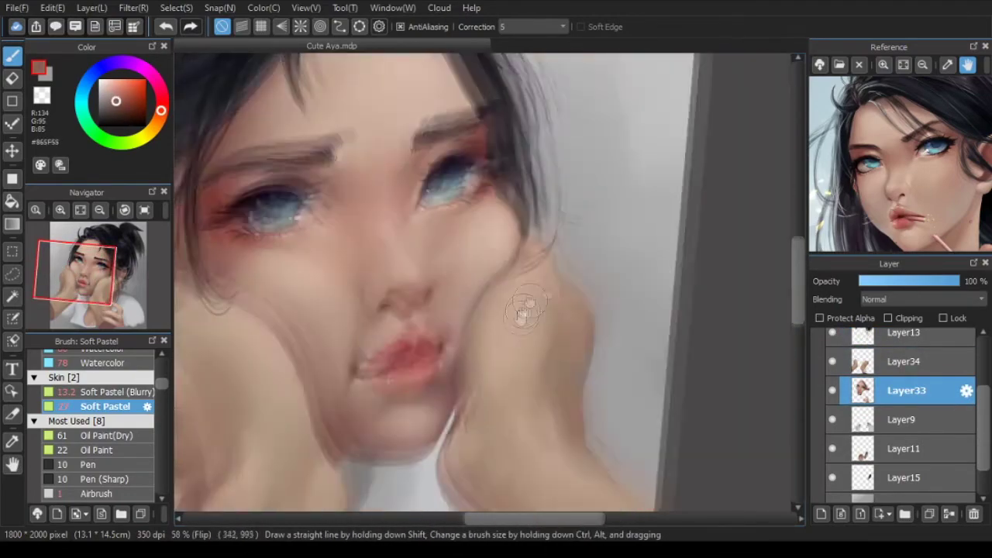
Step: Shade the far hand's inner edge along the cheek on Layer34 with sampled tones including #8B6458
{"action": "scroll", "coordinate": [512, 321], "scroll_direction": "up", "scroll_amount": 3}
{"action": "left_click", "coordinate": [903, 361]}
{"action": "left_click", "coordinate": [516, 330], "text": "alt"}
{"action": "left_click_drag", "start_coordinate": [506, 331], "coordinate": [519, 249]}
{"action": "left_click", "coordinate": [519, 250], "text": "alt"}
{"action": "left_click", "coordinate": [513, 363], "text": "alt"}
{"action": "mouse_move", "coordinate": [515, 368]}
{"action": "left_mouse_down"}
{"action": "mouse_move", "coordinate": [527, 385]}
{"action": "mouse_move", "coordinate": [534, 348]}
{"action": "left_mouse_up"}
{"action": "key", "text": "ctrl+z"}
Step: Turn off Layer34's alpha protection and paint the far palm's edge beside the jaw with sampled skin tone #A98E78
{"action": "scroll", "coordinate": [514, 316], "scroll_direction": "up", "scroll_amount": 3}
{"action": "left_click", "coordinate": [820, 317]}
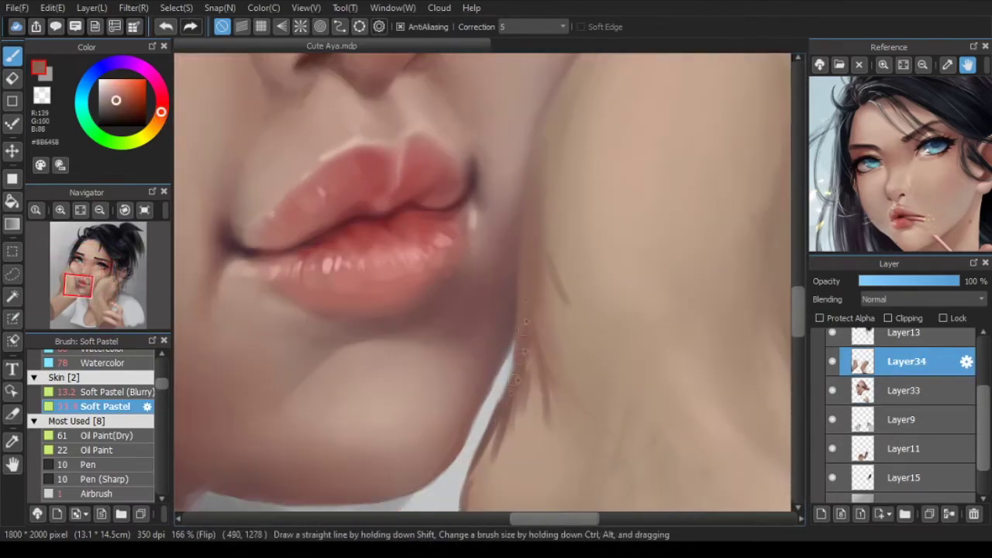
{"action": "scroll", "coordinate": [500, 399], "scroll_direction": "down", "scroll_amount": 3}
{"action": "left_click", "coordinate": [517, 418], "text": "alt"}
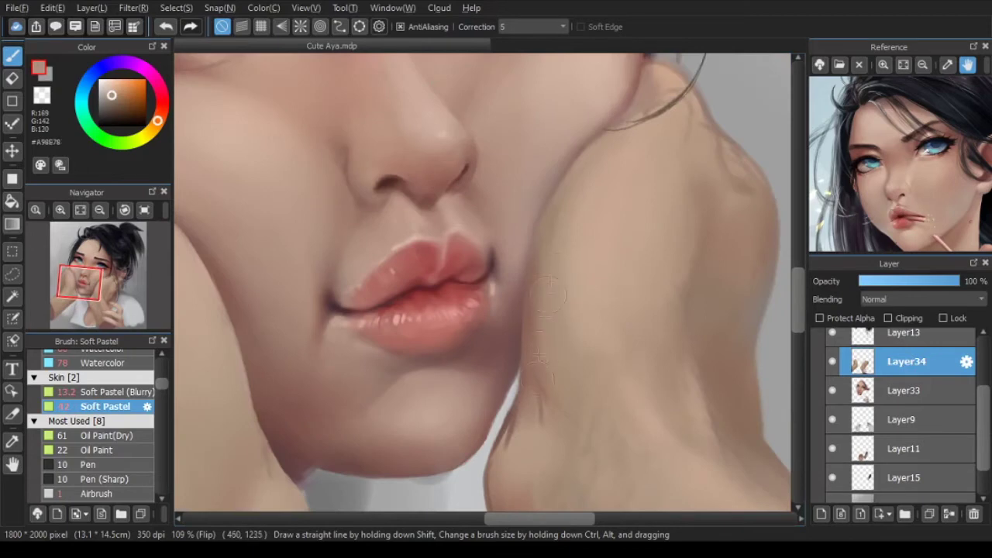
Step: Protect Layer34's alpha again and blend the shading on the back of the far hand with sampled brown #907765
{"action": "left_click", "coordinate": [820, 318]}
{"action": "left_click_drag", "start_coordinate": [717, 265], "coordinate": [589, 335]}
{"action": "left_click", "coordinate": [644, 232], "text": "alt"}
{"action": "scroll", "coordinate": [597, 277], "scroll_direction": "down", "scroll_amount": 3}
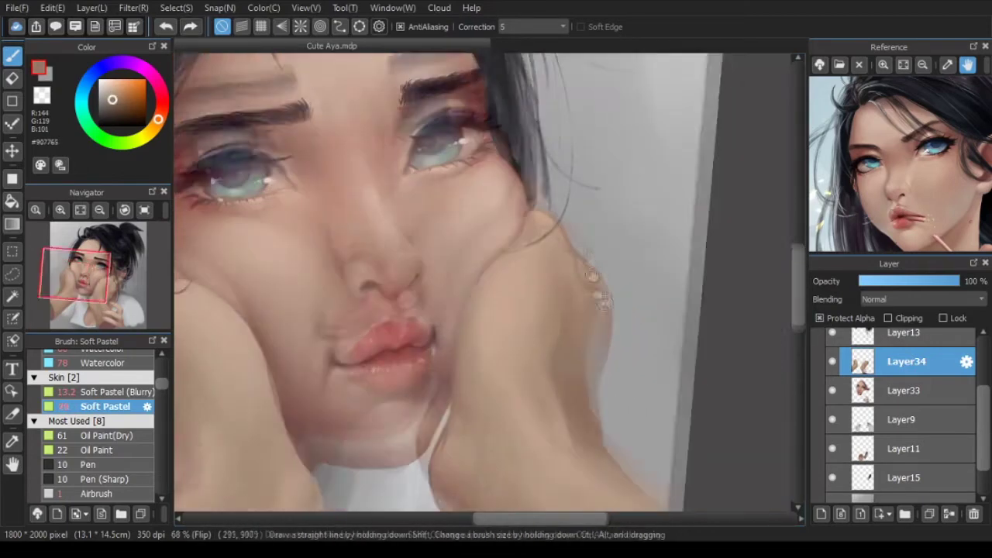
Step: Smooth the sketch lines around the far hand's outer knuckle with sampled tones #896B5B and #BBA089
{"action": "scroll", "coordinate": [588, 279], "scroll_direction": "up", "scroll_amount": 6}
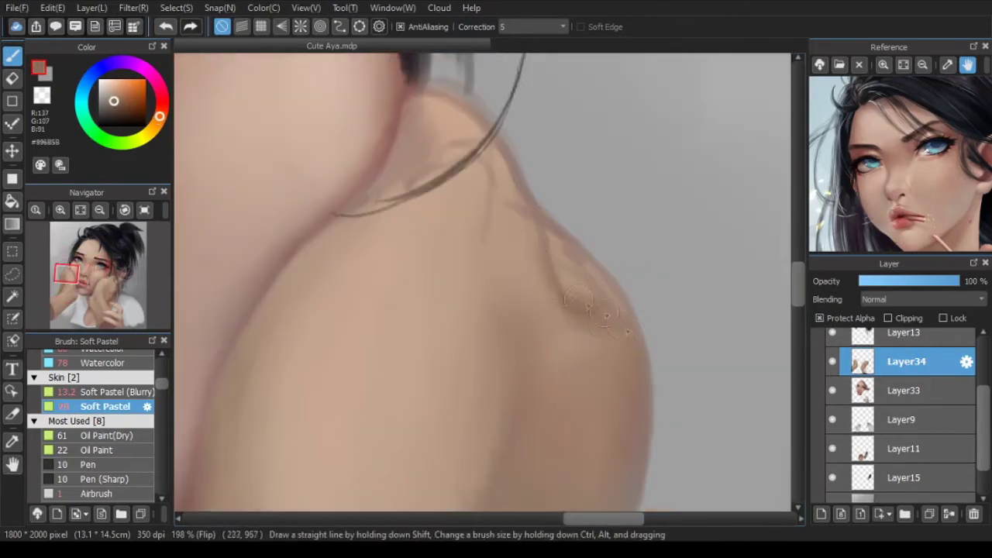
{"action": "left_click", "coordinate": [606, 319], "text": "alt"}
{"action": "mouse_move", "coordinate": [603, 312]}
{"action": "left_mouse_down"}
{"action": "mouse_move", "coordinate": [616, 332]}
{"action": "mouse_move", "coordinate": [590, 317]}
{"action": "left_mouse_up"}
{"action": "scroll", "coordinate": [612, 255], "scroll_direction": "down", "scroll_amount": 5}
{"action": "key", "text": "Down"}
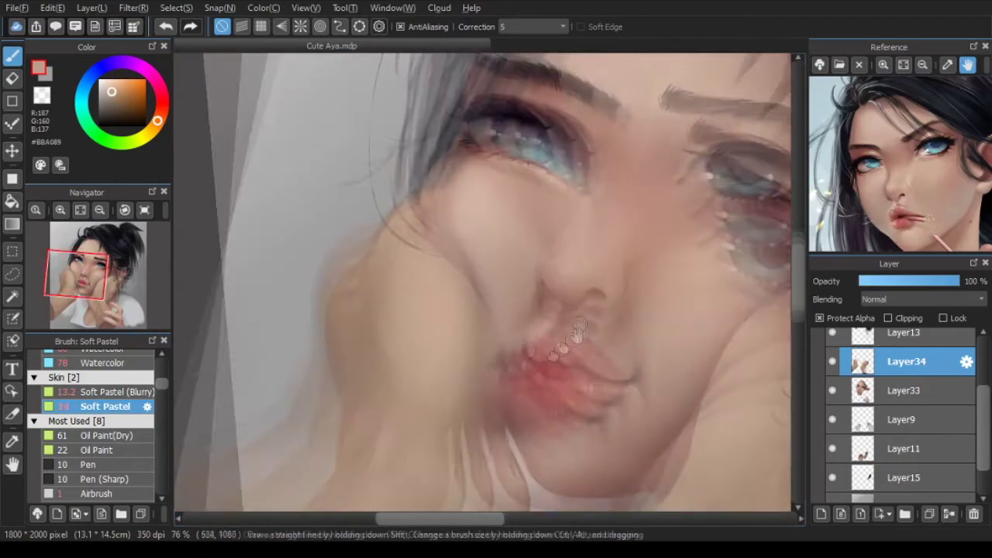
Step: Lighten the far hand's upper fingertip beneath the hair strand with sampled warm tone #D8AB8B
{"action": "scroll", "coordinate": [403, 256], "scroll_direction": "up", "scroll_amount": 4}
{"action": "left_click", "coordinate": [481, 200], "text": "alt"}
{"action": "mouse_move", "coordinate": [474, 190]}
{"action": "left_mouse_down"}
{"action": "mouse_move", "coordinate": [449, 167]}
{"action": "mouse_move", "coordinate": [430, 223]}
{"action": "mouse_move", "coordinate": [407, 237]}
{"action": "left_mouse_up"}
{"action": "left_click", "coordinate": [411, 182], "text": "alt"}
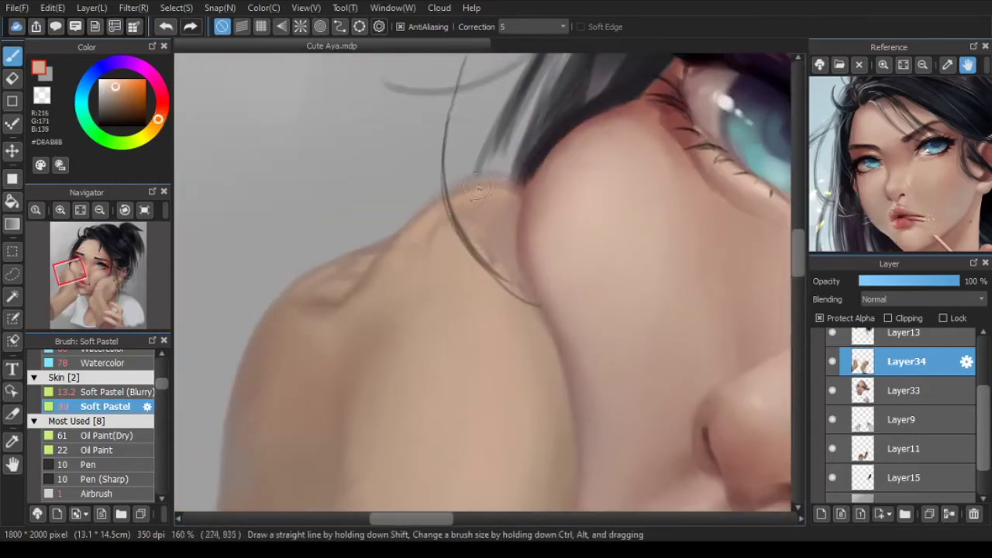
{"action": "left_click_drag", "start_coordinate": [437, 206], "coordinate": [469, 194]}
{"action": "scroll", "coordinate": [497, 173], "scroll_direction": "down", "scroll_amount": 5}
{"action": "scroll", "coordinate": [480, 232], "scroll_direction": "up", "scroll_amount": 4}
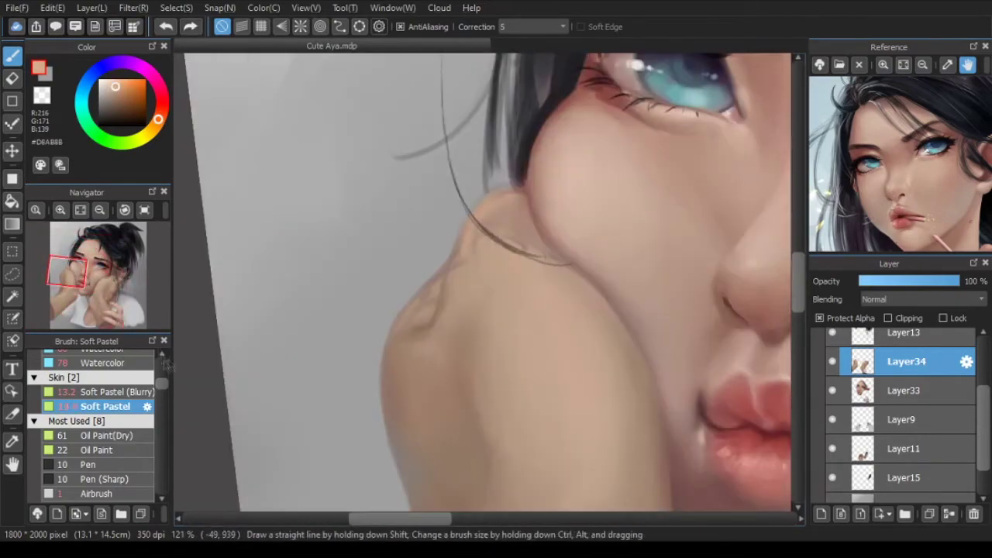
Step: Reshape the far fingertip's outline with Watercolor without alpha protection, using #B69489, then shade it with protection on using #A68475
{"action": "left_click", "coordinate": [102, 351]}
{"action": "left_click", "coordinate": [819, 317]}
{"action": "scroll", "coordinate": [484, 256], "scroll_direction": "up", "scroll_amount": 2}
{"action": "left_click", "coordinate": [496, 301], "text": "alt"}
{"action": "mouse_move", "coordinate": [496, 300]}
{"action": "left_mouse_down"}
{"action": "mouse_move", "coordinate": [540, 210]}
{"action": "mouse_move", "coordinate": [483, 272]}
{"action": "mouse_move", "coordinate": [540, 200]}
{"action": "left_mouse_up"}
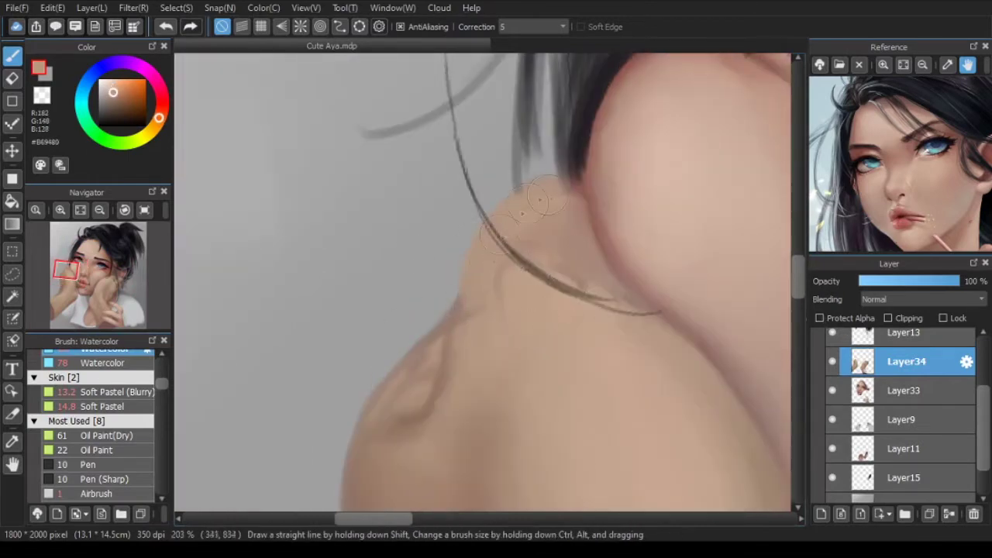
{"action": "left_click", "coordinate": [595, 189], "text": "alt"}
{"action": "left_click", "coordinate": [820, 317]}
{"action": "left_click", "coordinate": [575, 208], "text": "alt"}
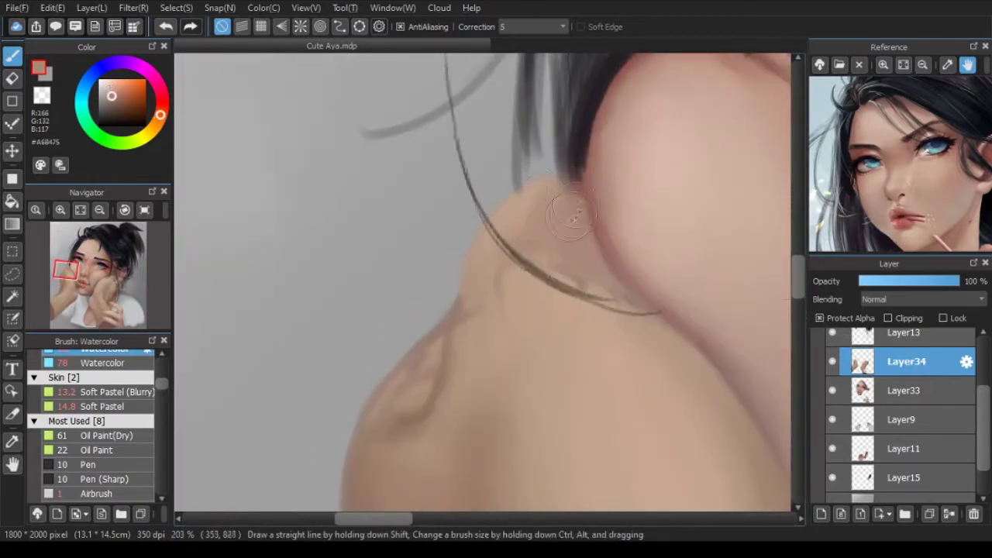
{"action": "scroll", "coordinate": [665, 288], "scroll_direction": "down", "scroll_amount": 5}
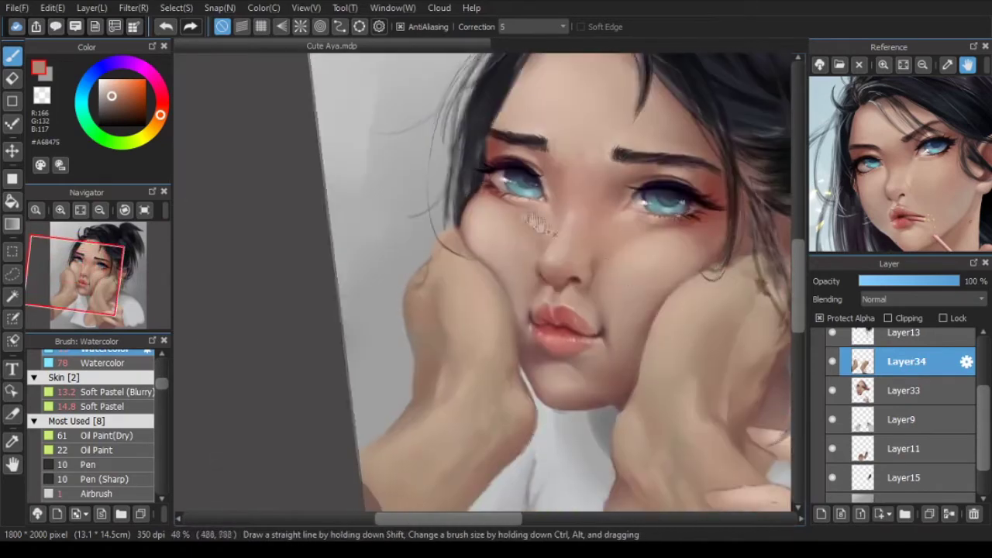
Step: Flip the view and smooth the far fingertip and upper hand with Soft Pastel and sampled skin tone #AB8D7D
{"action": "key", "text": "h"}
{"action": "left_click_drag", "start_coordinate": [623, 263], "coordinate": [648, 204]}
{"action": "scroll", "coordinate": [554, 170], "scroll_direction": "up", "scroll_amount": 2}
{"action": "left_click", "coordinate": [546, 183], "text": "alt"}
{"action": "left_click", "coordinate": [105, 406]}
{"action": "left_click", "coordinate": [543, 220], "text": "alt"}
{"action": "scroll", "coordinate": [543, 221], "scroll_direction": "up", "scroll_amount": 3}
{"action": "left_click", "coordinate": [454, 277], "text": "alt"}
{"action": "scroll", "coordinate": [681, 152], "scroll_direction": "down", "scroll_amount": 2}
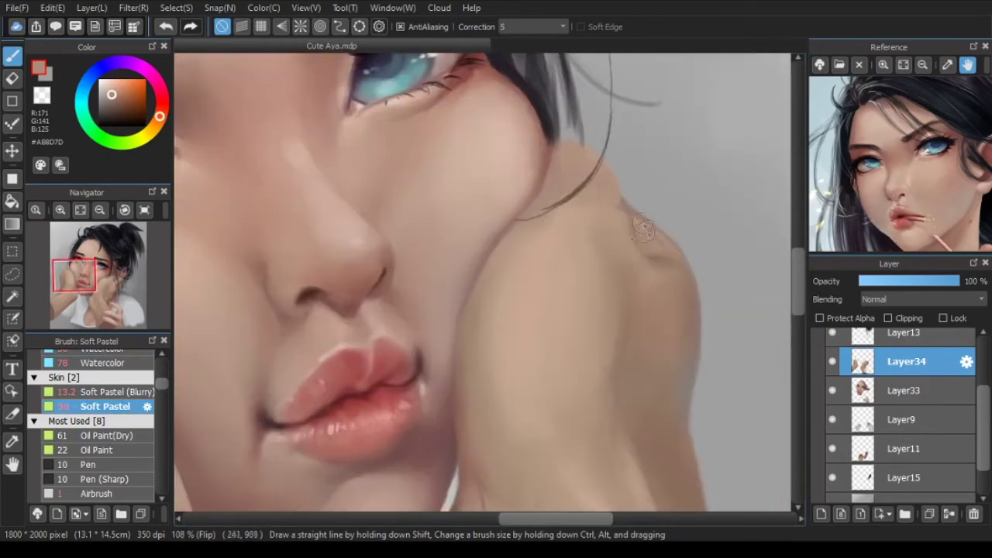
Step: Define the far hand's knuckle crease with sampled dark brown #8C685B and soften around it with #BC9E88
{"action": "left_click", "coordinate": [620, 198], "text": "alt"}
{"action": "scroll", "coordinate": [616, 307], "scroll_direction": "down", "scroll_amount": 2}
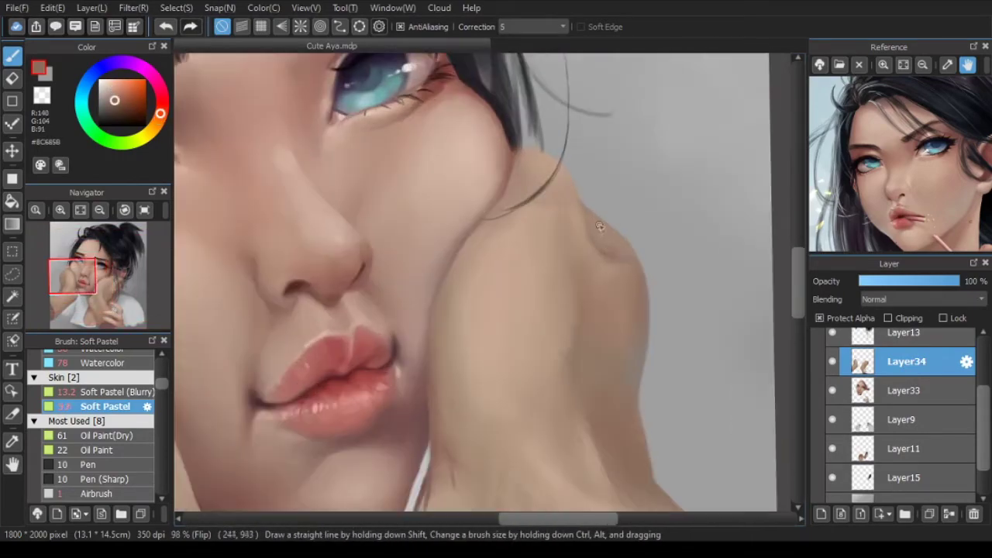
{"action": "left_click", "coordinate": [502, 293], "text": "alt"}
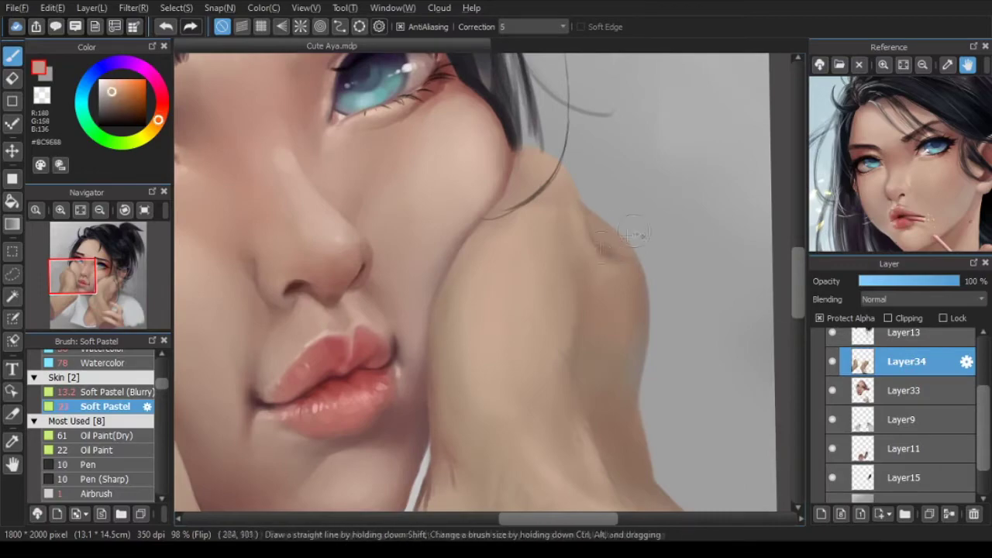
{"action": "left_click", "coordinate": [610, 204], "text": "alt"}
Step: Airbrush a thin light rim along the far forearm's cut end with #BBA18B and brighter #D4C4B6, undoing the last stroke
{"action": "scroll", "coordinate": [590, 216], "scroll_direction": "down", "scroll_amount": 7}
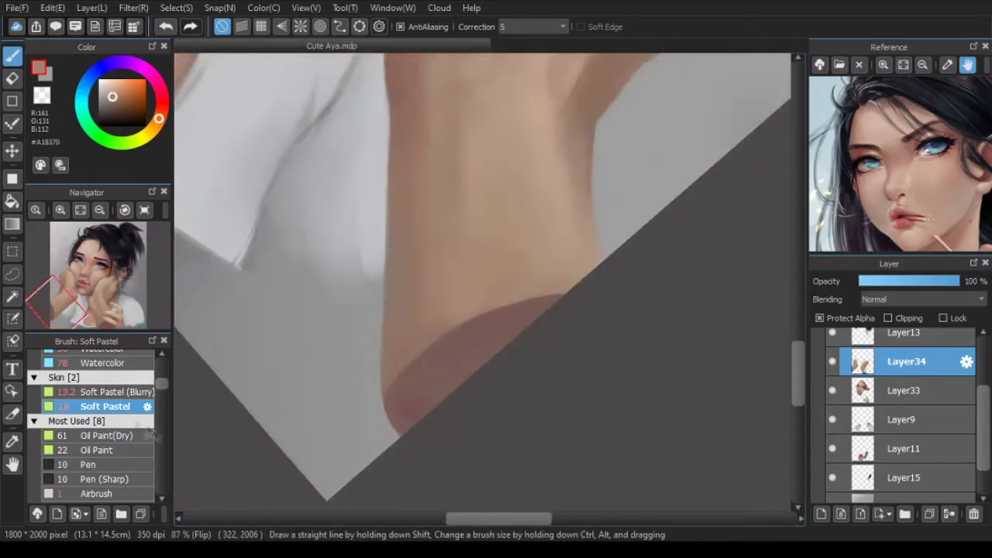
{"action": "scroll", "coordinate": [93, 426], "scroll_direction": "down", "scroll_amount": 2}
{"action": "left_click", "coordinate": [99, 399]}
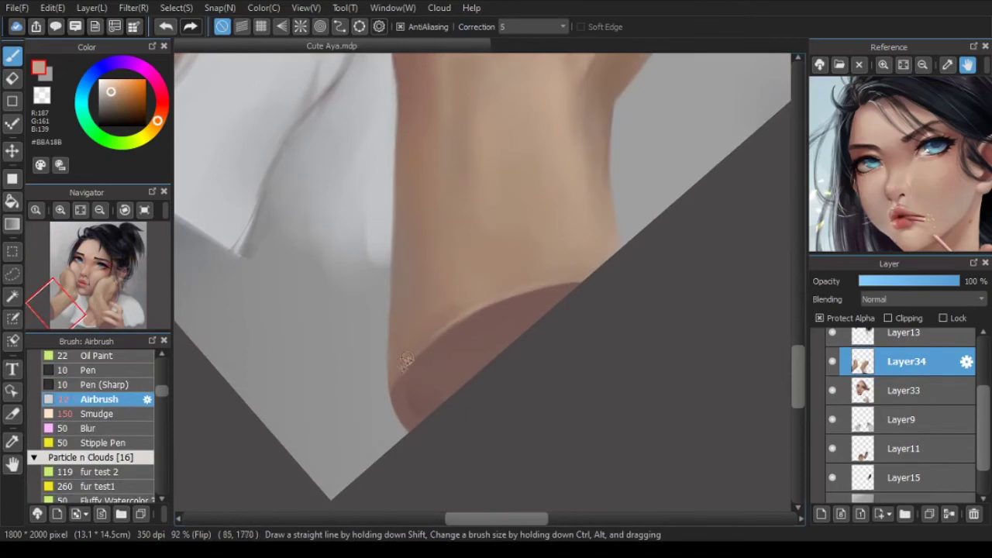
{"action": "left_click", "coordinate": [106, 87]}
{"action": "mouse_move", "coordinate": [448, 327]}
{"action": "left_mouse_down"}
{"action": "mouse_move", "coordinate": [559, 287]}
{"action": "mouse_move", "coordinate": [649, 229]}
{"action": "left_mouse_up"}
{"action": "key", "text": "ctrl+z"}
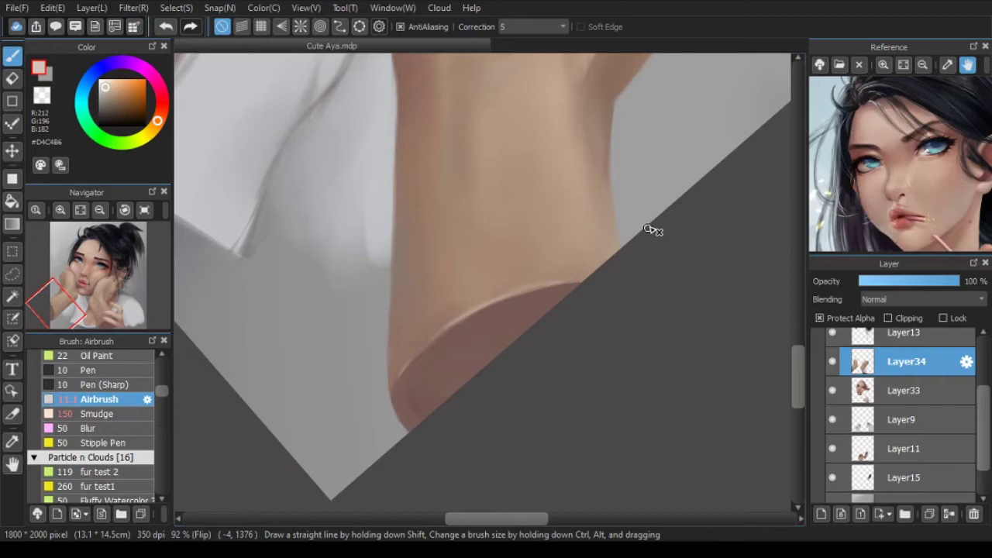
Step: Airbrush a light rim along the near forearm's cut end beside the fingers with tones including #C0A291
{"action": "scroll", "coordinate": [662, 225], "scroll_direction": "down", "scroll_amount": 4}
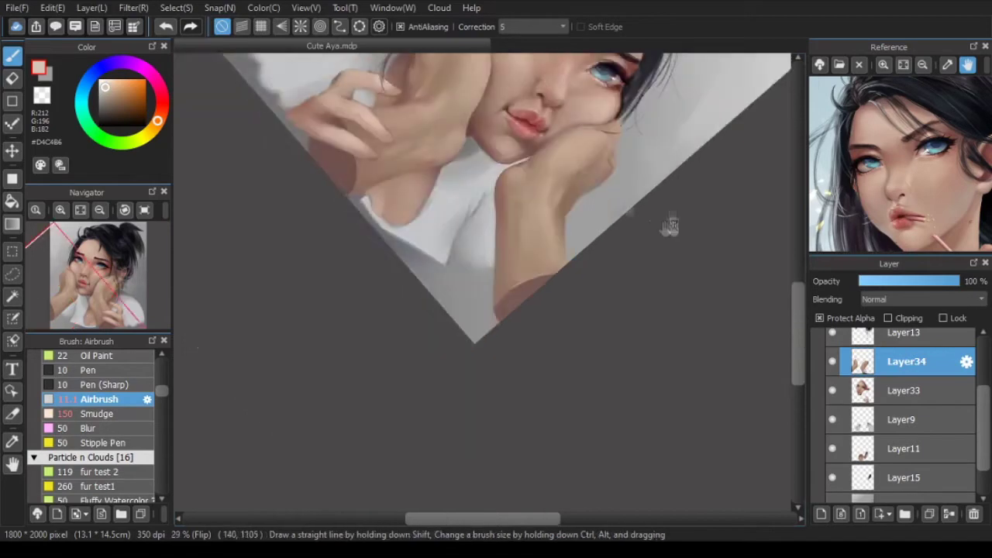
{"action": "scroll", "coordinate": [496, 314], "scroll_direction": "up", "scroll_amount": 6}
{"action": "left_click_drag", "start_coordinate": [411, 341], "coordinate": [355, 353]}
{"action": "left_click", "coordinate": [353, 357], "text": "alt"}
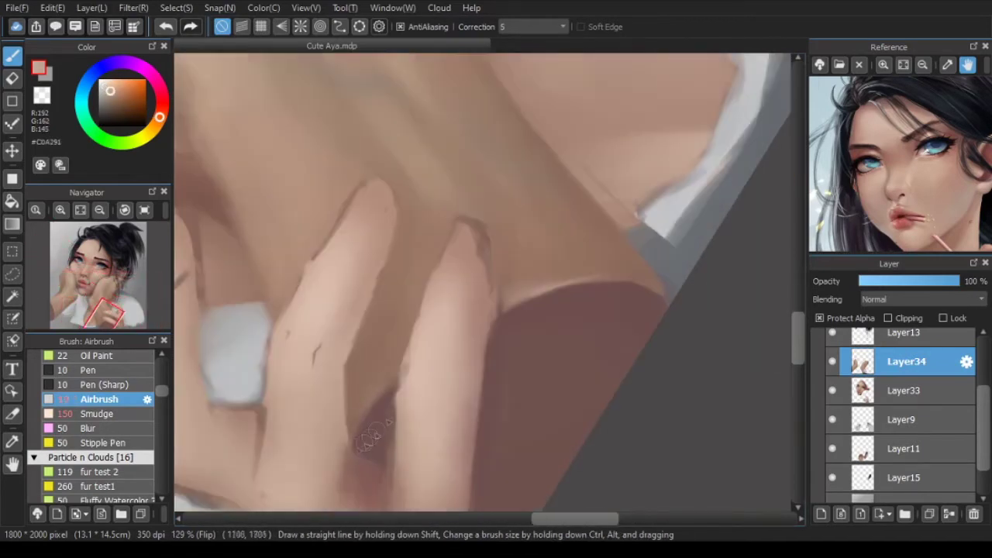
{"action": "left_click", "coordinate": [422, 379], "text": "alt"}
Step: Set the airbrush colour to white #FFFFFF and softly brighten the far hand and forearm with a large brush
{"action": "scroll", "coordinate": [425, 368], "scroll_direction": "down", "scroll_amount": 5}
{"action": "scroll", "coordinate": [592, 401], "scroll_direction": "up", "scroll_amount": 3}
{"action": "left_click", "coordinate": [100, 81]}
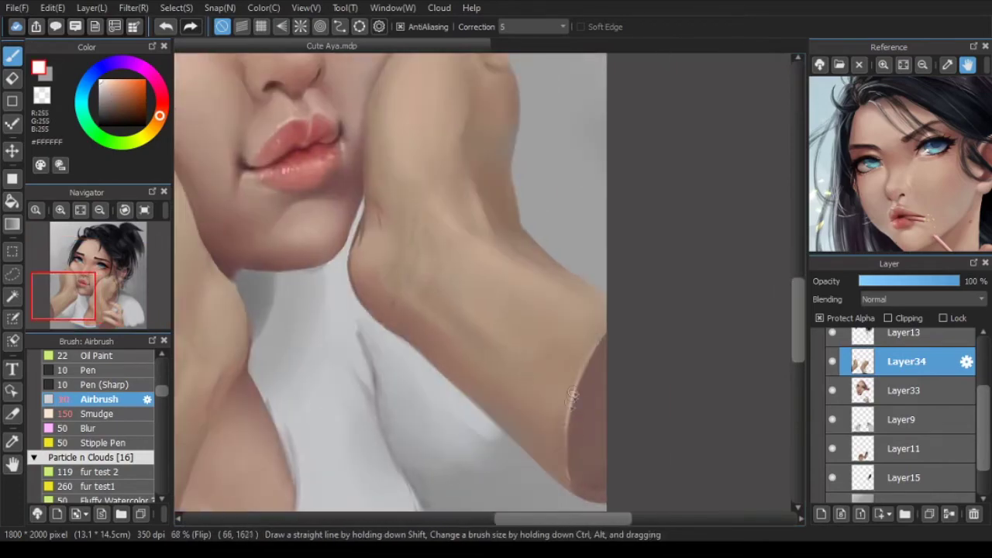
{"action": "scroll", "coordinate": [572, 395], "scroll_direction": "down", "scroll_amount": 2}
{"action": "scroll", "coordinate": [494, 207], "scroll_direction": "up", "scroll_amount": 1}
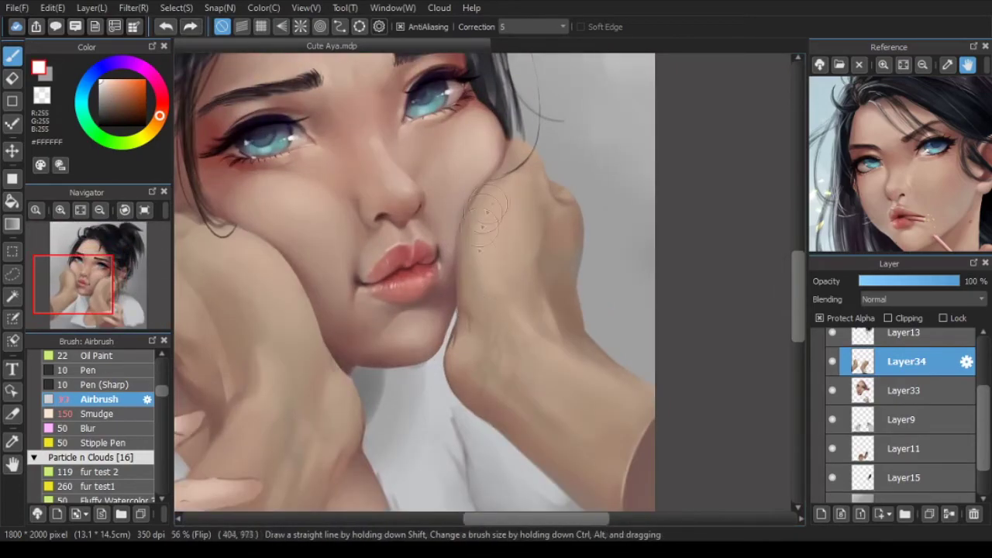
{"action": "scroll", "coordinate": [442, 326], "scroll_direction": "down", "scroll_amount": 2}
{"action": "key", "text": "Right"}
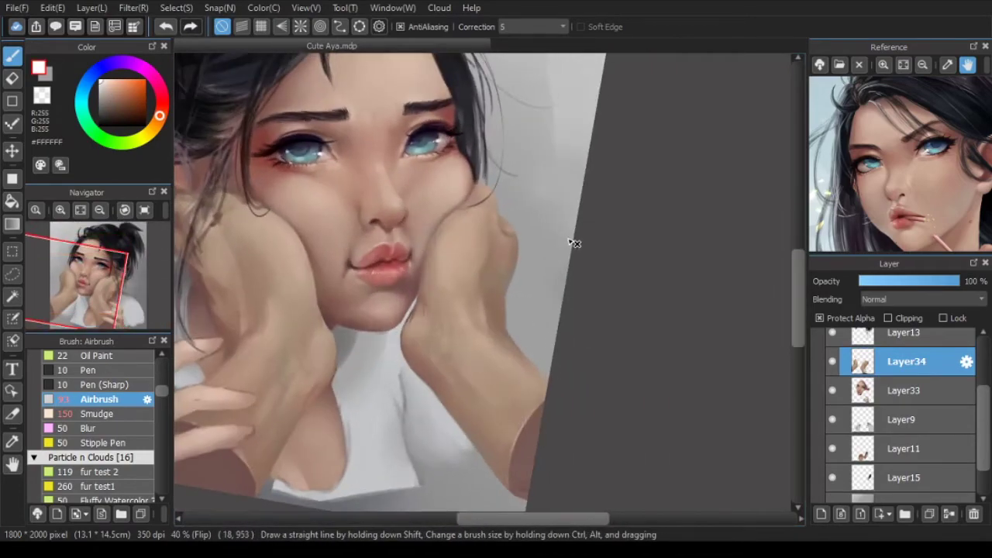
{"action": "left_click", "coordinate": [84, 114]}
{"action": "left_click", "coordinate": [102, 98]}
{"action": "key", "text": "]"}
{"action": "mouse_move", "coordinate": [302, 326]}
{"action": "left_mouse_down"}
{"action": "mouse_move", "coordinate": [400, 315]}
{"action": "mouse_move", "coordinate": [416, 332]}
{"action": "left_mouse_up"}
{"action": "key", "text": "ctrl+z"}
{"action": "scroll", "coordinate": [280, 217], "scroll_direction": "up", "scroll_amount": 3}
{"action": "left_click", "coordinate": [364, 256], "text": "alt"}
{"action": "key", "text": "["}
{"action": "left_click_drag", "start_coordinate": [361, 248], "coordinate": [398, 326]}
{"action": "key", "text": "ctrl+z"}
Step: Shade the hands on Layer34 with the Airbrush, using skin tones sampled from the painting
{"action": "left_click", "coordinate": [363, 291], "text": "alt"}
{"action": "mouse_move", "coordinate": [362, 292]}
{"action": "left_mouse_down"}
{"action": "mouse_move", "coordinate": [354, 248]}
{"action": "mouse_move", "coordinate": [512, 224]}
{"action": "left_mouse_up"}
{"action": "scroll", "coordinate": [512, 225], "scroll_direction": "up", "scroll_amount": 3}
{"action": "key", "text": "["}
{"action": "left_click", "coordinate": [489, 381], "text": "alt"}
{"action": "mouse_move", "coordinate": [564, 330]}
{"action": "left_mouse_down"}
{"action": "mouse_move", "coordinate": [497, 327]}
{"action": "mouse_move", "coordinate": [572, 298]}
{"action": "mouse_move", "coordinate": [470, 354]}
{"action": "mouse_move", "coordinate": [372, 271]}
{"action": "left_mouse_up"}
{"action": "scroll", "coordinate": [567, 316], "scroll_direction": "down", "scroll_amount": 3}
{"action": "key", "text": "ctrl+z"}
{"action": "scroll", "coordinate": [433, 310], "scroll_direction": "up", "scroll_amount": 4}
{"action": "left_click", "coordinate": [464, 310], "text": "alt"}
{"action": "left_click_drag", "start_coordinate": [160, 395], "coordinate": [161, 389]}
Step: Switch to the Watercolor brush and blend the hand's skin with sampled tones at a smaller brush size
{"action": "left_click", "coordinate": [105, 357]}
{"action": "left_click", "coordinate": [580, 242], "text": "alt"}
{"action": "mouse_move", "coordinate": [414, 279]}
{"action": "left_mouse_down"}
{"action": "mouse_move", "coordinate": [391, 305]}
{"action": "mouse_move", "coordinate": [494, 217]}
{"action": "mouse_move", "coordinate": [501, 332]}
{"action": "mouse_move", "coordinate": [494, 379]}
{"action": "mouse_move", "coordinate": [470, 376]}
{"action": "mouse_move", "coordinate": [487, 397]}
{"action": "mouse_move", "coordinate": [569, 311]}
{"action": "left_mouse_up"}
{"action": "scroll", "coordinate": [427, 310], "scroll_direction": "down", "scroll_amount": 4}
{"action": "scroll", "coordinate": [498, 332], "scroll_direction": "up", "scroll_amount": 2}
{"action": "left_click", "coordinate": [542, 333], "text": "alt"}
{"action": "key", "text": "["}
{"action": "key", "text": "ctrl+z"}
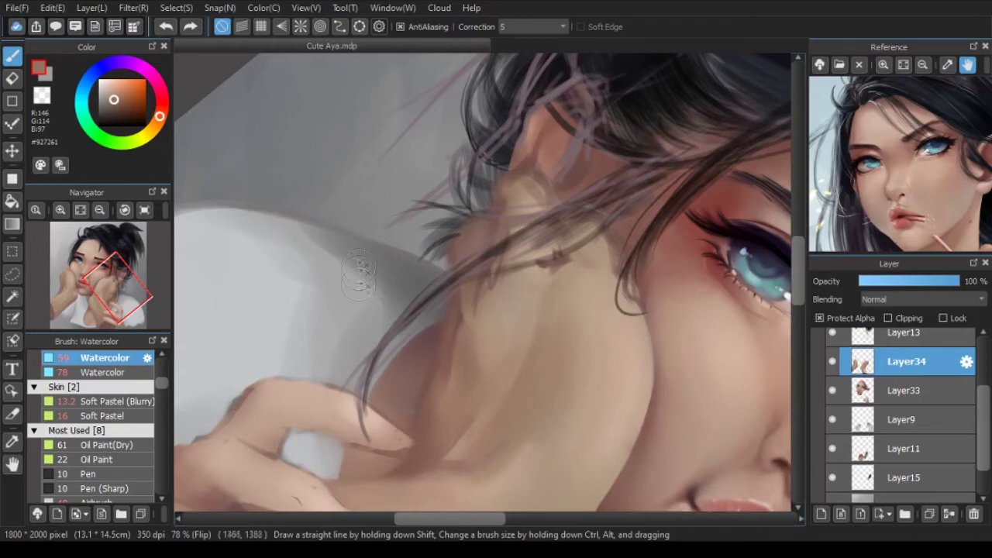
Step: Paint the cheek shadow on Layer33 where the face meets the hand near the eye, using a sampled reddish brown
{"action": "key", "text": "Down"}
{"action": "key", "text": "Up"}
{"action": "scroll", "coordinate": [636, 211], "scroll_direction": "down", "scroll_amount": 3}
{"action": "key", "text": "Down"}
{"action": "scroll", "coordinate": [353, 209], "scroll_direction": "up", "scroll_amount": 3}
{"action": "left_click", "coordinate": [448, 177], "text": "alt"}
{"action": "scroll", "coordinate": [461, 159], "scroll_direction": "up", "scroll_amount": 4}
{"action": "key", "text": "Right"}
{"action": "key", "text": "Right"}
{"action": "key", "text": "Right"}
{"action": "key", "text": "Right"}
{"action": "key", "text": "Right"}
{"action": "key", "text": "Right"}
{"action": "key", "text": "Right"}
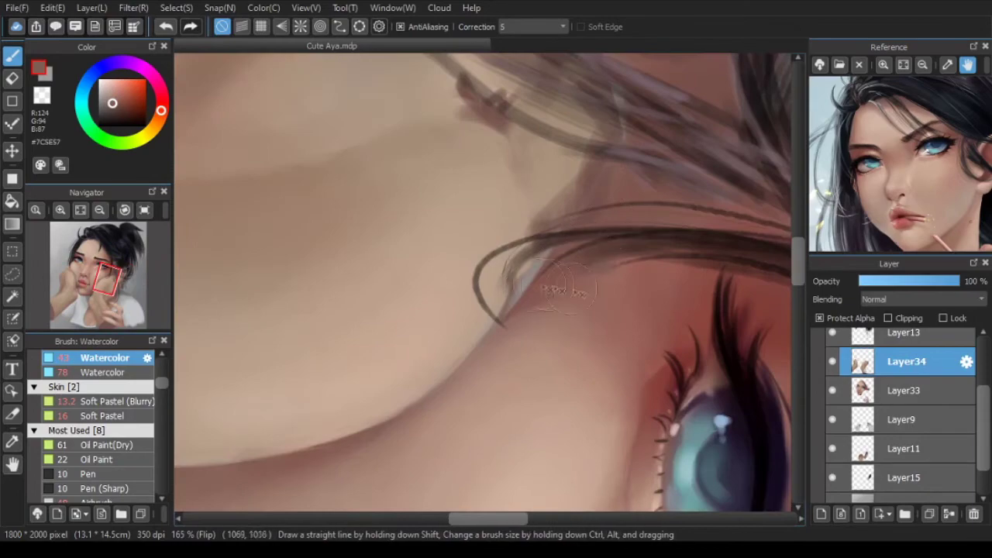
{"action": "left_click", "coordinate": [905, 391]}
{"action": "left_click_drag", "start_coordinate": [517, 303], "coordinate": [544, 249]}
{"action": "scroll", "coordinate": [620, 183], "scroll_direction": "down", "scroll_amount": 3}
{"action": "left_click", "coordinate": [627, 216], "text": "alt"}
{"action": "scroll", "coordinate": [625, 158], "scroll_direction": "down", "scroll_amount": 4}
Step: Sample the dark brown of the shadow under the hair strands and toggle Layer33's visibility to check what it contains
{"action": "key", "text": "Left"}
{"action": "key", "text": "Left"}
{"action": "key", "text": "Left"}
{"action": "key", "text": "Left"}
{"action": "key", "text": "Left"}
{"action": "key", "text": "Left"}
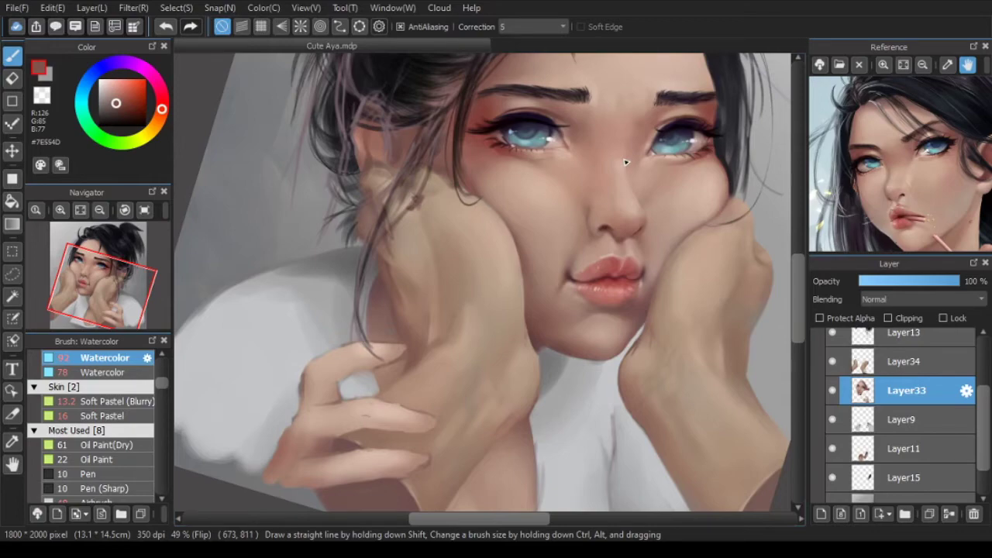
{"action": "scroll", "coordinate": [485, 380], "scroll_direction": "up", "scroll_amount": 4}
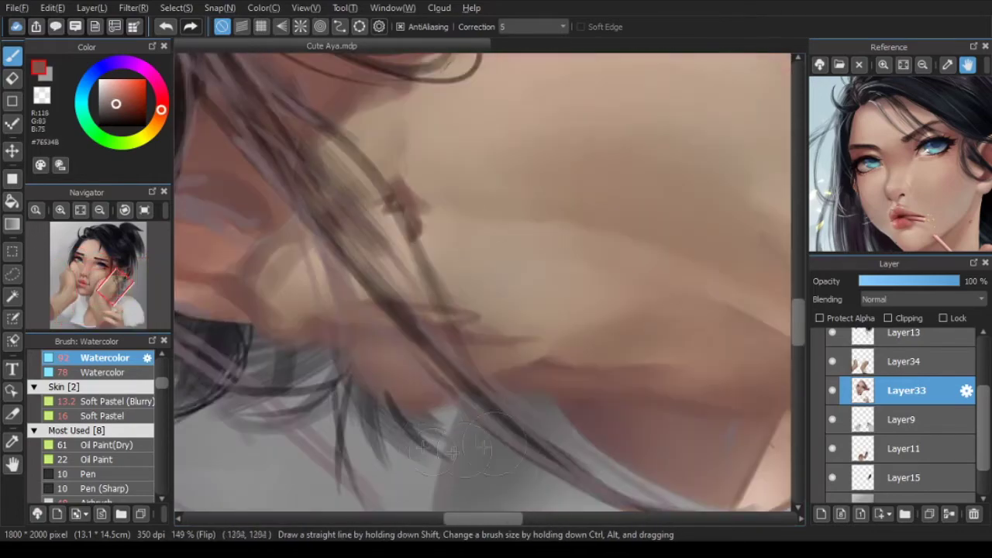
{"action": "left_click", "coordinate": [484, 379], "text": "alt"}
{"action": "left_click", "coordinate": [832, 390]}
{"action": "left_click", "coordinate": [832, 390]}
Step: Select Layer34, sample the hand's shadow tone and turn off the layer's alpha protection
{"action": "left_click", "coordinate": [903, 361]}
{"action": "scroll", "coordinate": [476, 376], "scroll_direction": "down", "scroll_amount": 2}
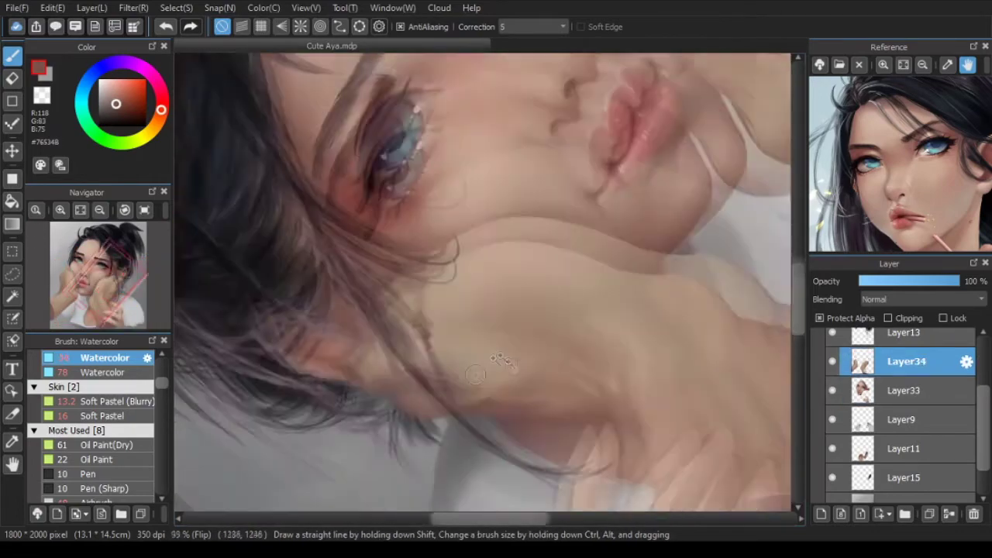
{"action": "scroll", "coordinate": [475, 374], "scroll_direction": "up", "scroll_amount": 3}
{"action": "left_click_drag", "start_coordinate": [395, 234], "coordinate": [412, 225]}
{"action": "key", "text": "ctrl+z"}
{"action": "left_click", "coordinate": [349, 310], "text": "alt"}
{"action": "mouse_move", "coordinate": [345, 285]}
{"action": "left_mouse_down"}
{"action": "mouse_move", "coordinate": [326, 299]}
{"action": "mouse_move", "coordinate": [373, 312]}
{"action": "left_mouse_up"}
{"action": "left_click", "coordinate": [820, 318]}
{"action": "key", "text": "ctrl+z"}
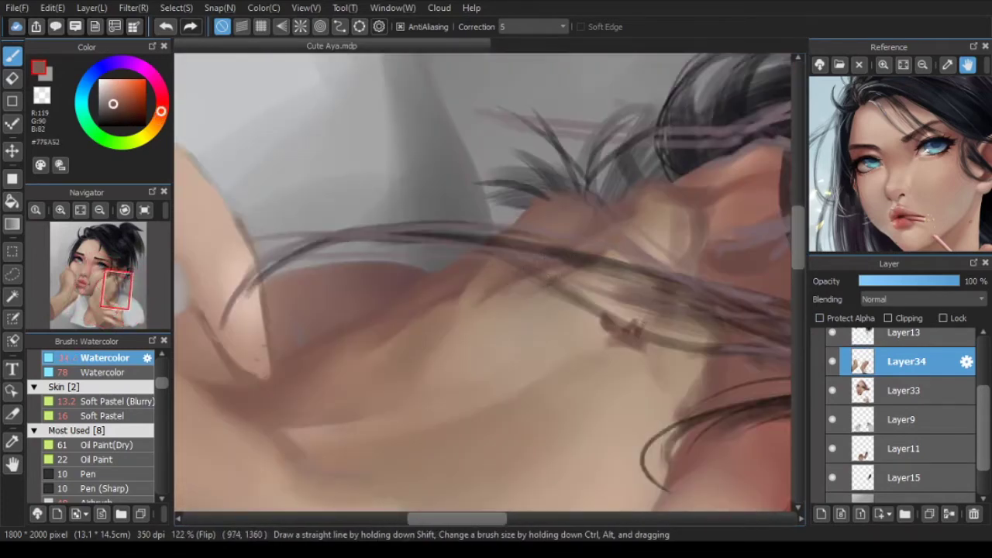
Step: Rework the hand's shadowed edge beneath the hair strands on Layer34 with brown tones sampled around it
{"action": "mouse_move", "coordinate": [555, 217]}
{"action": "left_mouse_down"}
{"action": "mouse_move", "coordinate": [545, 234]}
{"action": "mouse_move", "coordinate": [556, 259]}
{"action": "left_mouse_up"}
{"action": "left_click", "coordinate": [468, 297], "text": "alt"}
{"action": "key", "text": "ctrl+z"}
{"action": "left_click", "coordinate": [515, 267], "text": "alt"}
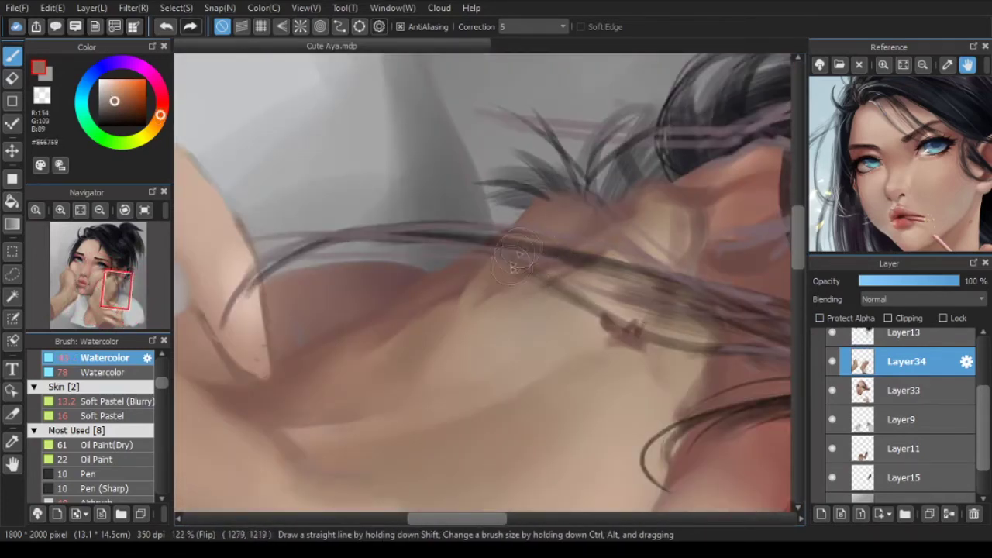
{"action": "left_click", "coordinate": [540, 268], "text": "alt"}
Step: Switch to the Soft Pastel brush and try a shadow stroke on the hand beneath the hair strands
{"action": "left_click", "coordinate": [105, 416]}
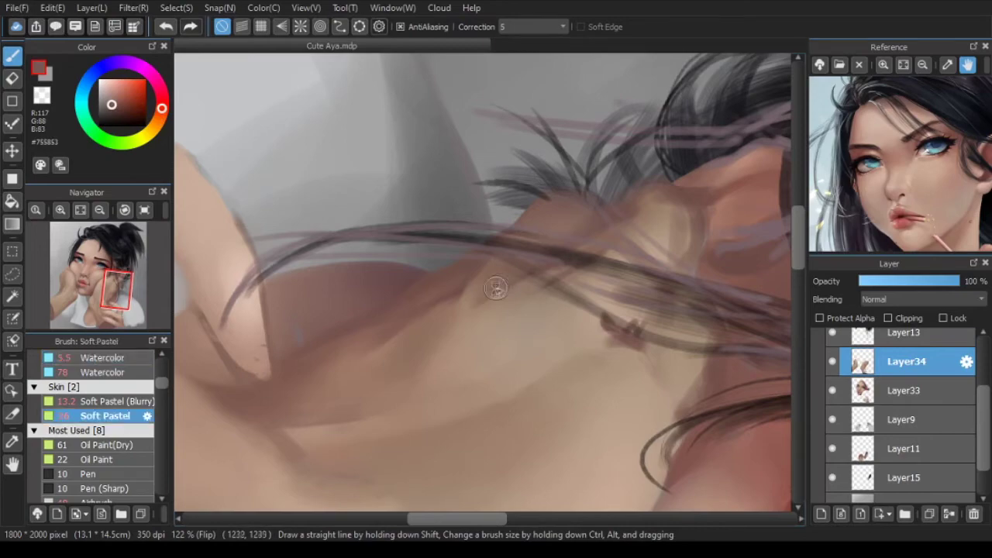
{"action": "scroll", "coordinate": [496, 288], "scroll_direction": "down", "scroll_amount": 4}
{"action": "scroll", "coordinate": [496, 288], "scroll_direction": "up", "scroll_amount": 4}
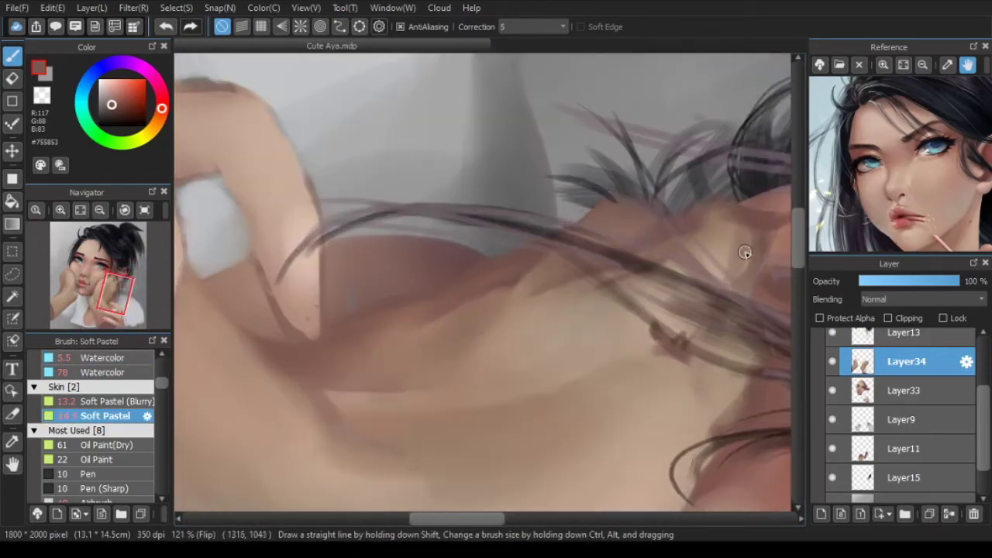
{"action": "scroll", "coordinate": [752, 264], "scroll_direction": "down", "scroll_amount": 4}
{"action": "left_click_drag", "start_coordinate": [579, 222], "coordinate": [644, 186]}
{"action": "scroll", "coordinate": [626, 192], "scroll_direction": "up", "scroll_amount": 5}
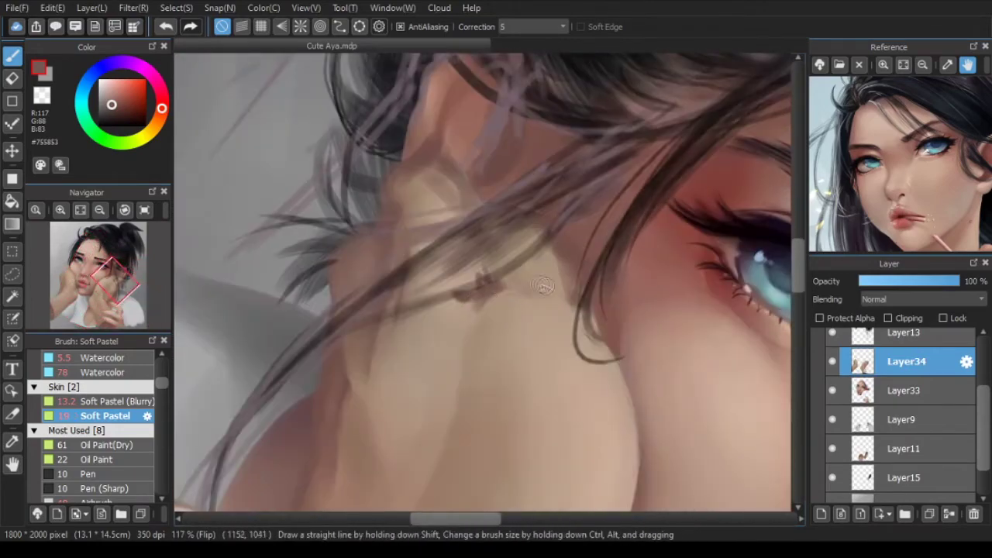
{"action": "key", "text": "ctrl+z"}
{"action": "left_click_drag", "start_coordinate": [487, 316], "coordinate": [475, 361]}
{"action": "left_click", "coordinate": [158, 121]}
{"action": "left_click", "coordinate": [130, 99]}
{"action": "key", "text": "ctrl+z"}
{"action": "left_click_drag", "start_coordinate": [484, 302], "coordinate": [459, 379]}
{"action": "key", "text": "ctrl+z"}
{"action": "key", "text": "bracketright"}
{"action": "key", "text": "bracketright"}
{"action": "key", "text": "bracketright"}
{"action": "left_click", "coordinate": [121, 104]}
{"action": "left_click_drag", "start_coordinate": [493, 315], "coordinate": [481, 361]}
{"action": "key", "text": "ctrl+z"}
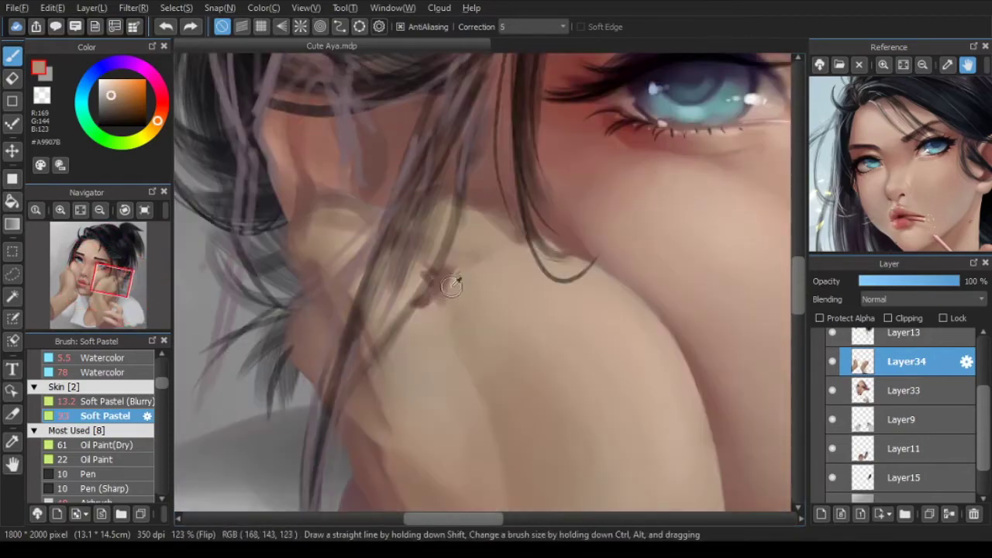
Step: Reduce the dark mark on the hand and define the fingers' edges against the cheek and ear with Soft Pastel
{"action": "left_click_drag", "start_coordinate": [439, 292], "coordinate": [423, 303]}
{"action": "key", "text": "]"}
{"action": "left_click", "coordinate": [501, 219], "text": "alt"}
{"action": "left_click_drag", "start_coordinate": [488, 214], "coordinate": [530, 237]}
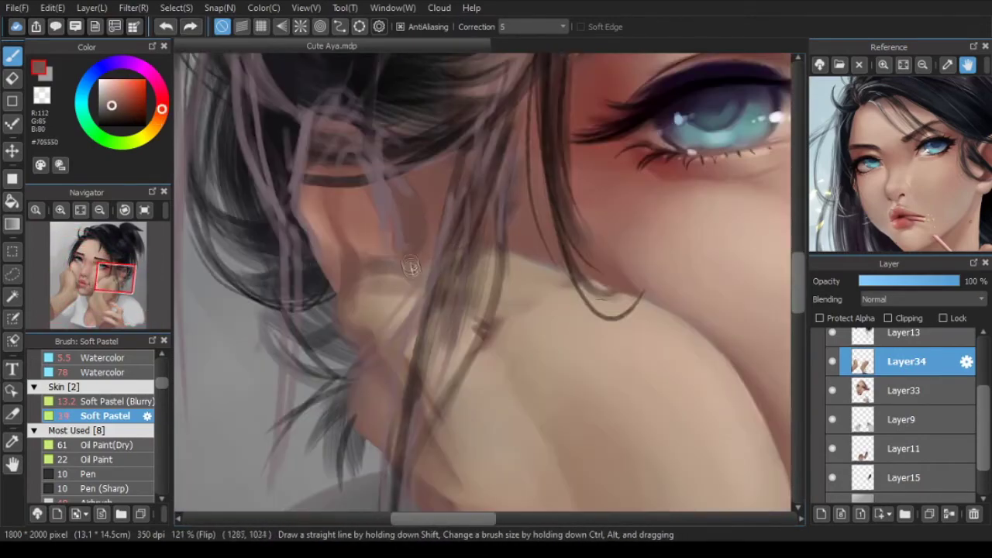
{"action": "left_click_drag", "start_coordinate": [411, 267], "coordinate": [414, 287]}
Step: Blend the hand's skin around the dark mark under the hair strands with the Watercolor brush and sampled tones
{"action": "left_click", "coordinate": [108, 358]}
{"action": "mouse_move", "coordinate": [457, 264]}
{"action": "left_mouse_down"}
{"action": "mouse_move", "coordinate": [484, 266]}
{"action": "mouse_move", "coordinate": [449, 288]}
{"action": "left_mouse_up"}
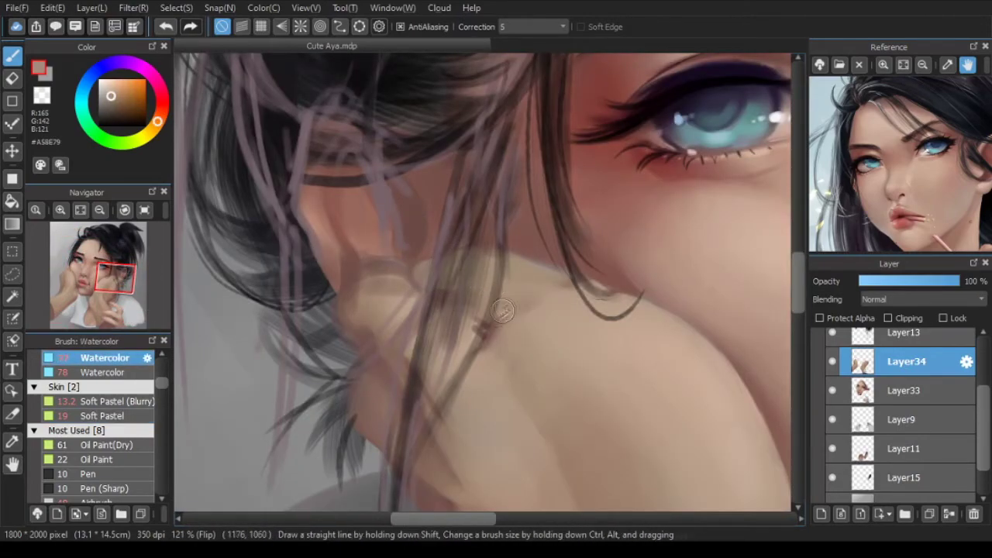
{"action": "left_click", "coordinate": [484, 329], "text": "alt"}
{"action": "left_click_drag", "start_coordinate": [490, 322], "coordinate": [469, 310]}
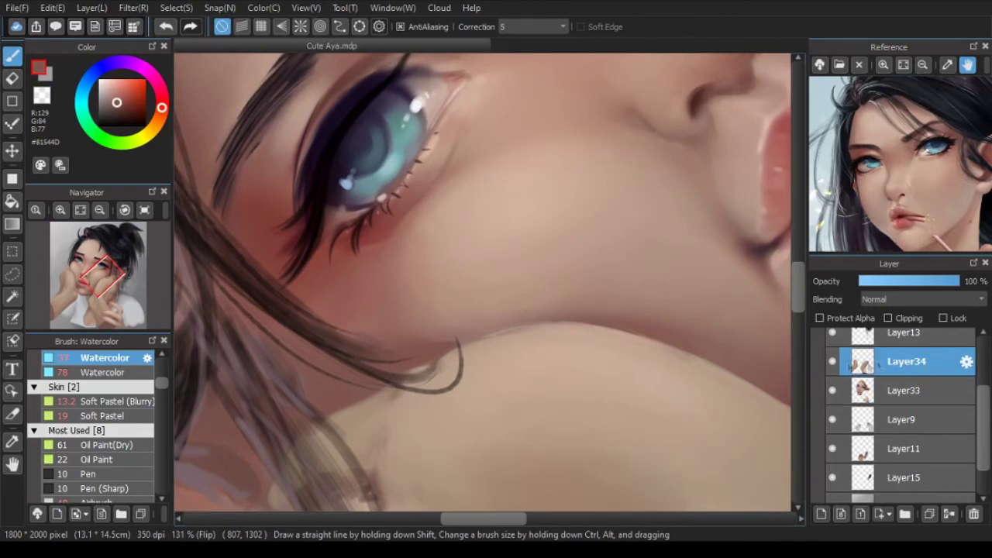
{"action": "left_click_drag", "start_coordinate": [573, 333], "coordinate": [538, 338]}
{"action": "key", "text": "ctrl+z"}
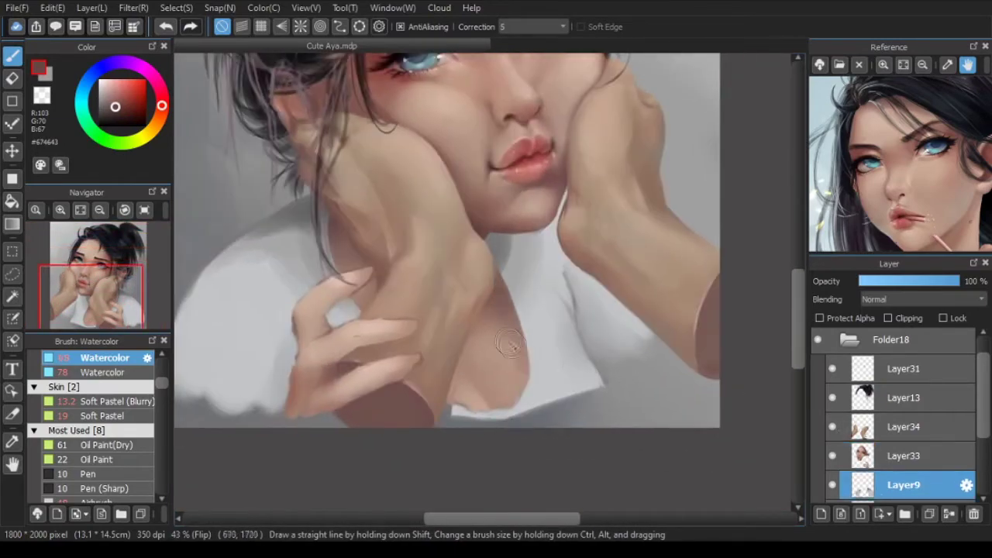
Step: Paint the shadow down the neck and chest beside the forearm on Layer9 with the Watercolor brush
{"action": "key", "text": "ctrl+z"}
{"action": "left_click_drag", "start_coordinate": [509, 328], "coordinate": [498, 341]}
{"action": "key", "text": "ctrl+z"}
{"action": "left_click_drag", "start_coordinate": [500, 273], "coordinate": [505, 333]}
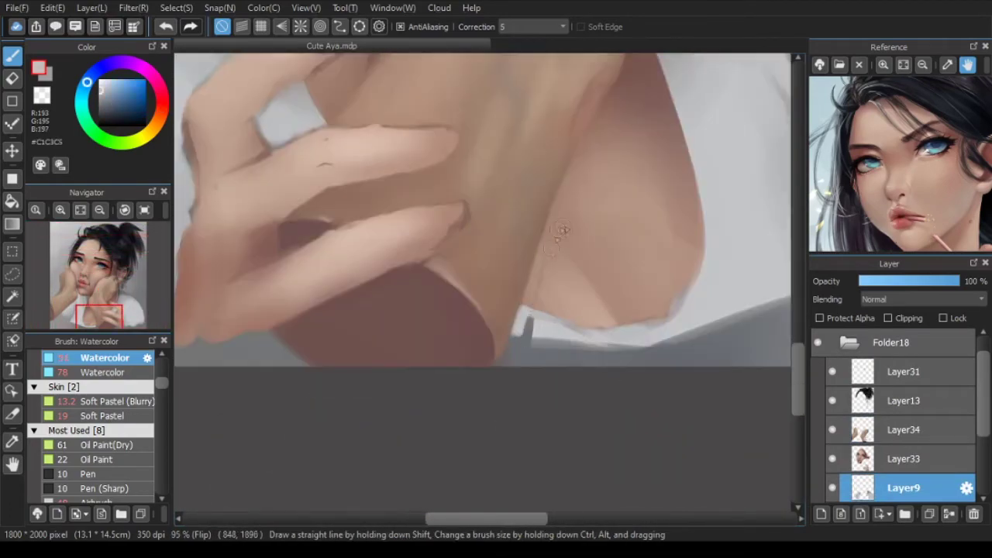
Step: Clean up the shirt's lower neckline edge beside the forearm on Layer9 with light gray Watercolor strokes
{"action": "mouse_move", "coordinate": [491, 310]}
{"action": "left_mouse_down"}
{"action": "mouse_move", "coordinate": [474, 335]}
{"action": "mouse_move", "coordinate": [489, 310]}
{"action": "left_mouse_up"}
{"action": "left_click_drag", "start_coordinate": [547, 336], "coordinate": [609, 339]}
{"action": "mouse_move", "coordinate": [731, 296]}
{"action": "left_mouse_down"}
{"action": "mouse_move", "coordinate": [630, 339]}
{"action": "mouse_move", "coordinate": [571, 379]}
{"action": "left_mouse_up"}
{"action": "left_click", "coordinate": [618, 316], "text": "alt"}
{"action": "mouse_move", "coordinate": [612, 329]}
{"action": "left_mouse_down"}
{"action": "mouse_move", "coordinate": [630, 296]}
{"action": "mouse_move", "coordinate": [608, 320]}
{"action": "mouse_move", "coordinate": [549, 343]}
{"action": "left_mouse_up"}
Step: Sample tones along the lower neckline for another touch-up and turn on alpha protection for Layer9
{"action": "left_click", "coordinate": [629, 303], "text": "alt"}
{"action": "left_click", "coordinate": [585, 342], "text": "alt"}
{"action": "key", "text": "/"}
{"action": "left_click", "coordinate": [593, 334], "text": "alt"}
{"action": "key", "text": "]"}
{"action": "key", "text": "ctrl+z"}
Step: Darken the shirt's shoulder and the gap between the fingers with sampled grays, and turn off Layer9's alpha protection
{"action": "scroll", "coordinate": [549, 341], "scroll_direction": "down", "scroll_amount": 6}
{"action": "left_click", "coordinate": [609, 271], "text": "alt"}
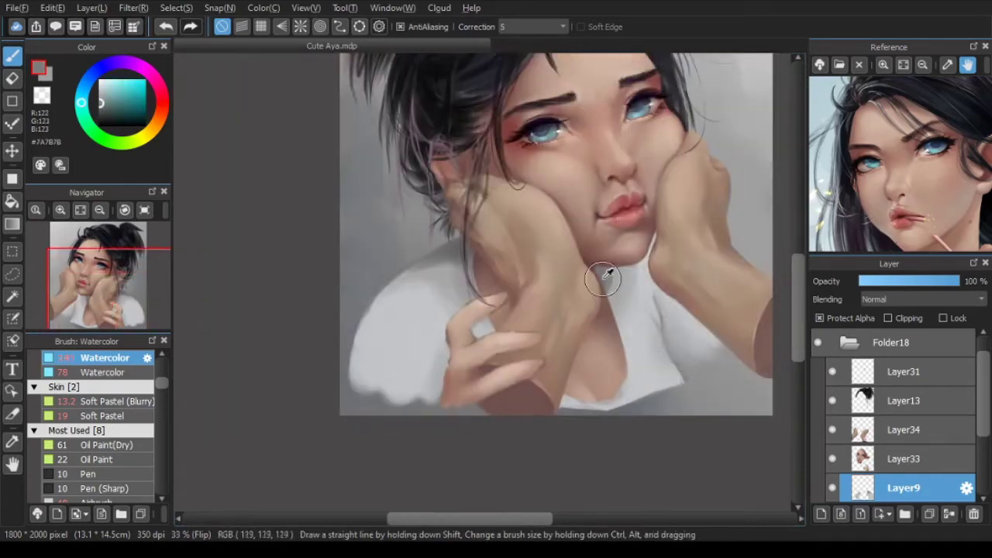
{"action": "scroll", "coordinate": [535, 279], "scroll_direction": "up", "scroll_amount": 1}
{"action": "key", "text": "]"}
{"action": "left_click_drag", "start_coordinate": [529, 283], "coordinate": [487, 303]}
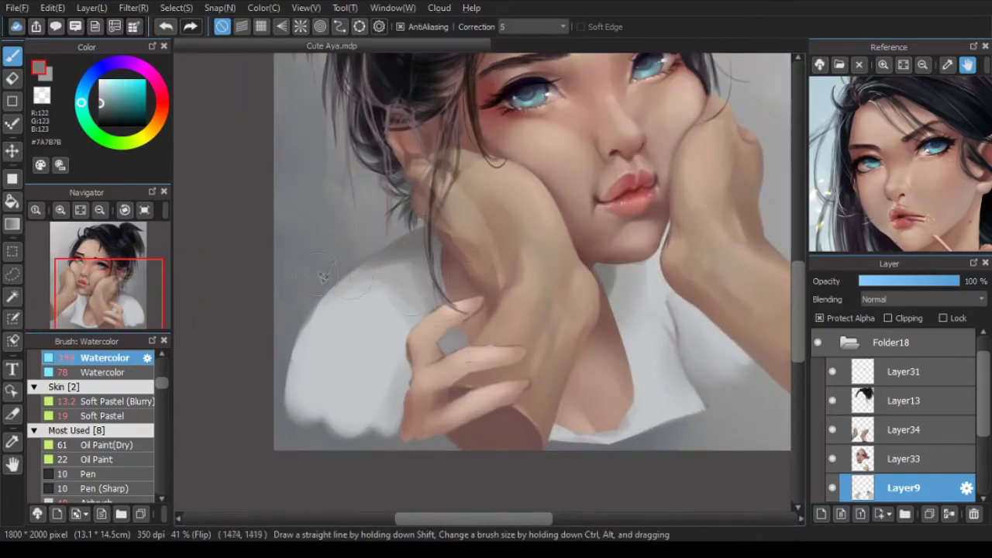
{"action": "left_click", "coordinate": [380, 260], "text": "alt"}
{"action": "scroll", "coordinate": [359, 266], "scroll_direction": "up", "scroll_amount": 1}
{"action": "mouse_move", "coordinate": [353, 279]}
{"action": "left_mouse_down"}
{"action": "mouse_move", "coordinate": [359, 265]}
{"action": "mouse_move", "coordinate": [401, 297]}
{"action": "left_mouse_up"}
{"action": "left_click", "coordinate": [822, 320]}
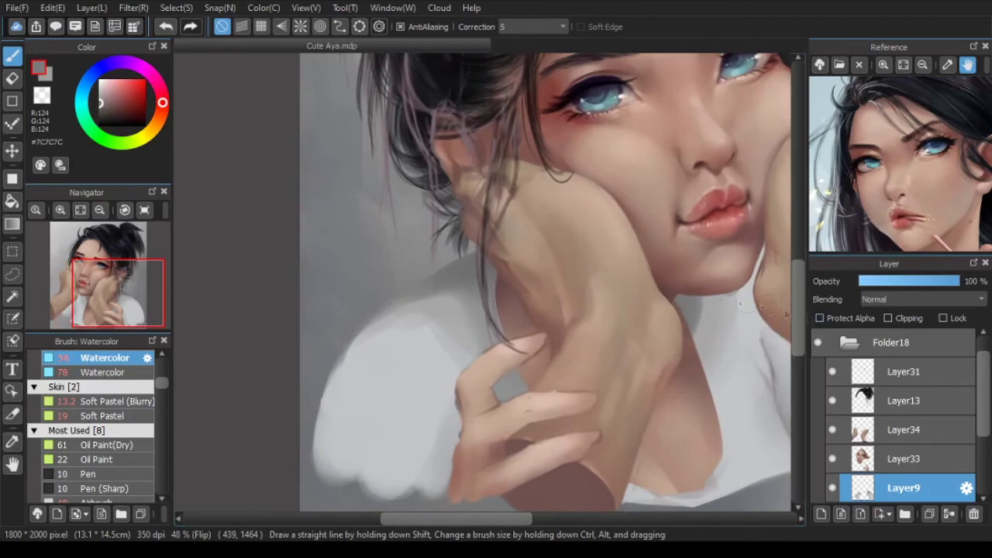
Step: Soften the top of the shirt's shoulder against the background with grays sampled along its edge
{"action": "scroll", "coordinate": [377, 313], "scroll_direction": "up", "scroll_amount": 2}
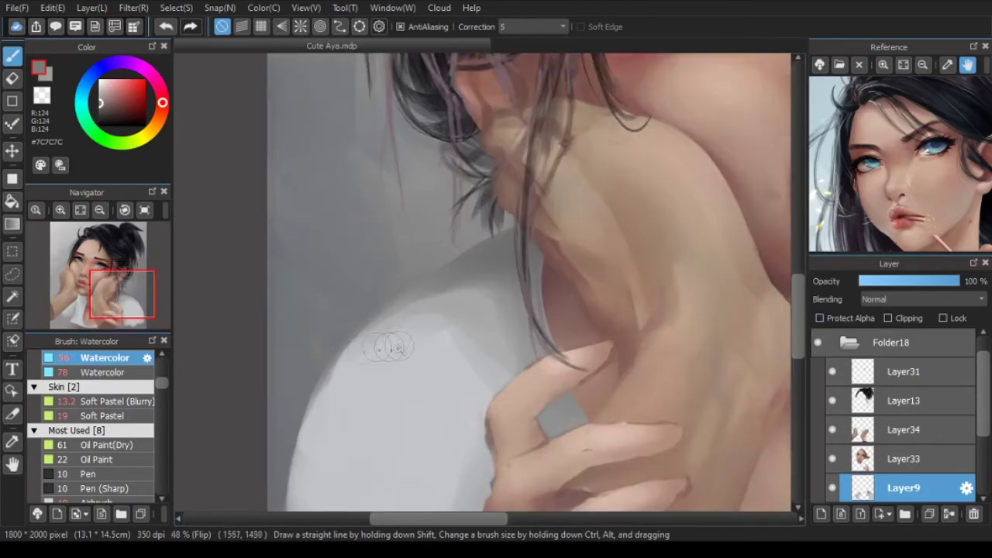
{"action": "left_click", "coordinate": [402, 290], "text": "alt"}
{"action": "left_click_drag", "start_coordinate": [404, 289], "coordinate": [542, 193]}
{"action": "left_click", "coordinate": [410, 293], "text": "alt"}
{"action": "left_click", "coordinate": [404, 299], "text": "alt"}
{"action": "left_click_drag", "start_coordinate": [403, 300], "coordinate": [389, 322]}
Step: Smooth the outer contour of the shoulder and sleeve with sampled background grays
{"action": "left_click", "coordinate": [413, 293], "text": "alt"}
{"action": "left_click", "coordinate": [470, 238], "text": "alt"}
{"action": "left_click_drag", "start_coordinate": [459, 242], "coordinate": [417, 277]}
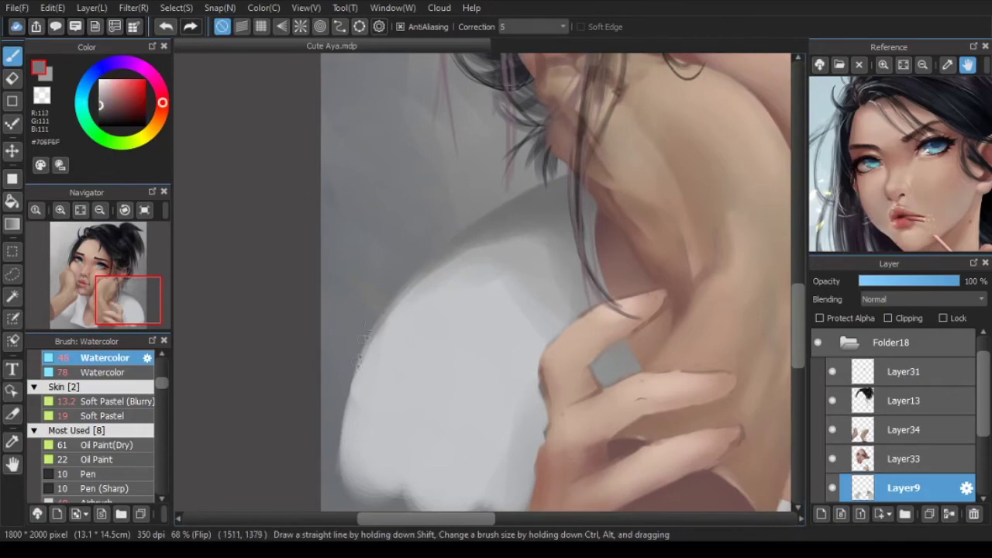
{"action": "left_click_drag", "start_coordinate": [358, 376], "coordinate": [394, 315]}
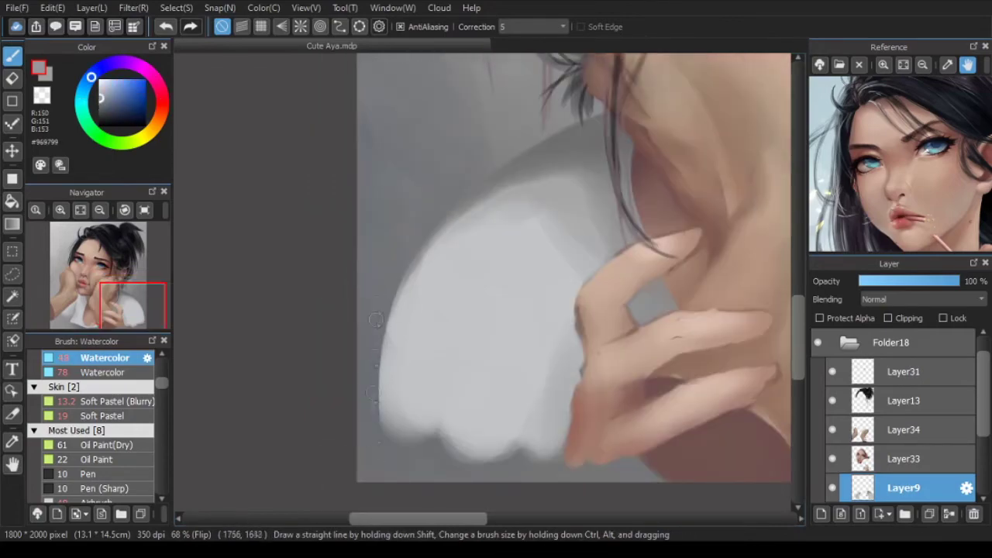
{"action": "scroll", "coordinate": [411, 352], "scroll_direction": "down", "scroll_amount": 2}
Step: Switch to the Airbrush and refine the fold line in the middle of the shirt with its sampled gray
{"action": "scroll", "coordinate": [582, 414], "scroll_direction": "up", "scroll_amount": 4}
{"action": "left_click", "coordinate": [124, 502]}
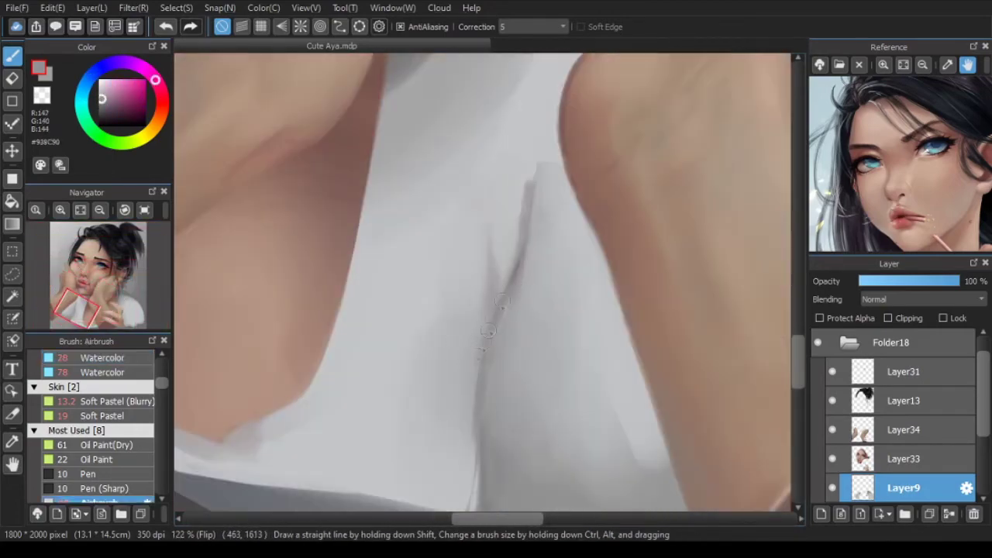
{"action": "left_click", "coordinate": [511, 310], "text": "alt"}
{"action": "scroll", "coordinate": [486, 203], "scroll_direction": "down", "scroll_amount": 3}
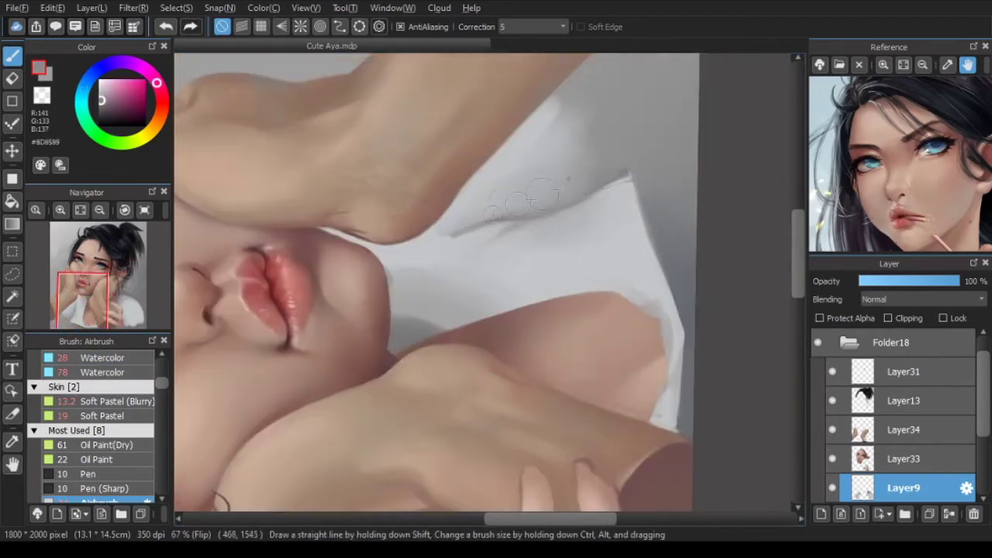
Step: Smooth the shirt's fabric around the fold with sampled light grays, and turn on alpha protection for Layer9
{"action": "scroll", "coordinate": [570, 177], "scroll_direction": "up", "scroll_amount": 2}
{"action": "left_click", "coordinate": [493, 256], "text": "alt"}
{"action": "left_click", "coordinate": [659, 209], "text": "alt"}
{"action": "key", "text": "Right"}
{"action": "key", "text": "Right"}
{"action": "key", "text": "Right"}
{"action": "left_click", "coordinate": [820, 318]}
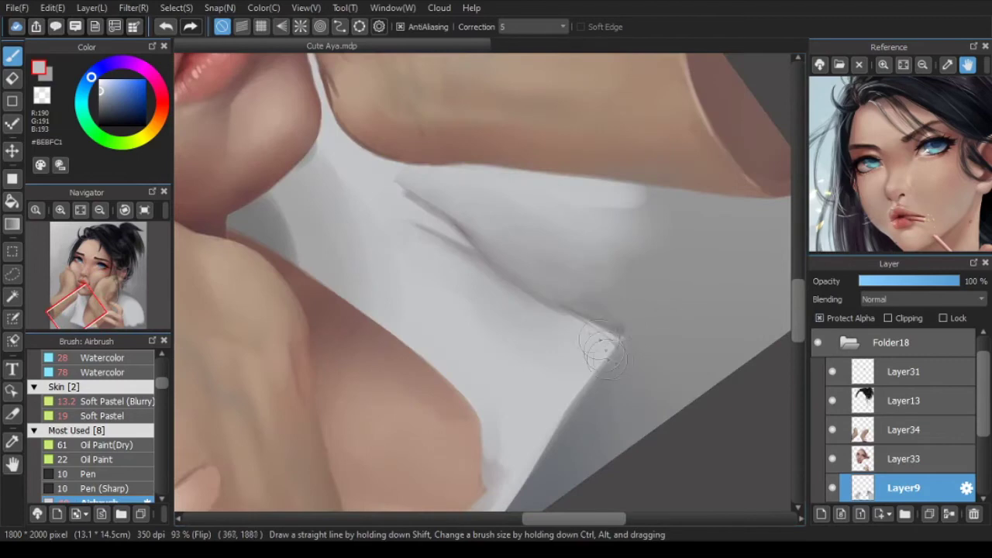
Step: Shade the pointed lower corner of the shirt with gray sampled from its edge, using the Airbrush
{"action": "key", "text": "Left"}
{"action": "key", "text": "Left"}
{"action": "key", "text": "Left"}
{"action": "left_click", "coordinate": [599, 352], "text": "alt"}
{"action": "mouse_move", "coordinate": [574, 373]}
{"action": "left_mouse_down"}
{"action": "mouse_move", "coordinate": [536, 295]}
{"action": "mouse_move", "coordinate": [571, 400]}
{"action": "left_mouse_up"}
{"action": "scroll", "coordinate": [457, 361], "scroll_direction": "down", "scroll_amount": 5}
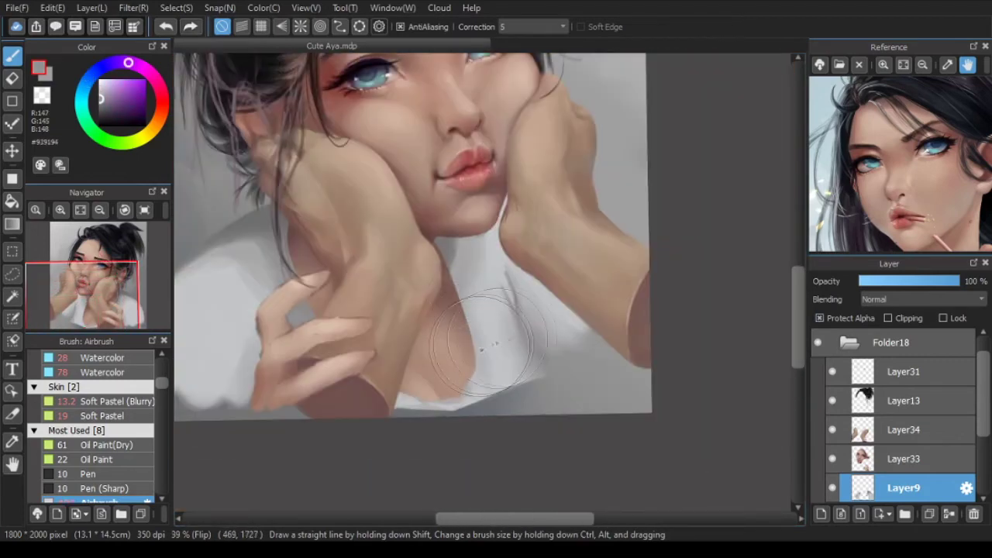
Step: Shade the shirt fabric beside the neck and along its lower edge with the current gray, using the Airbrush
{"action": "scroll", "coordinate": [534, 302], "scroll_direction": "up", "scroll_amount": 3}
{"action": "key", "text": "Right"}
{"action": "key", "text": "Right"}
{"action": "key", "text": "Right"}
{"action": "key", "text": "Right"}
{"action": "key", "text": "Right"}
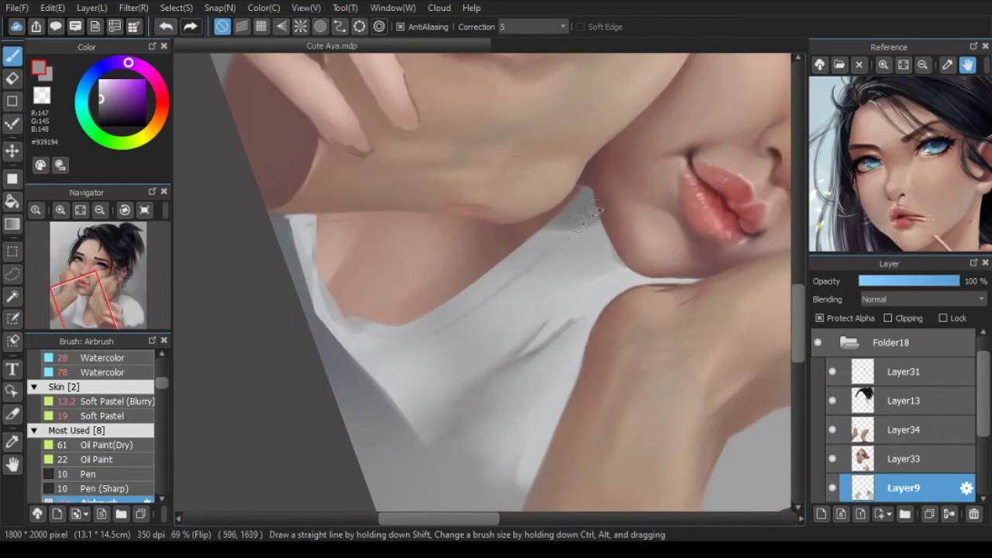
{"action": "key", "text": "Left"}
{"action": "key", "text": "Left"}
{"action": "key", "text": "Left"}
{"action": "key", "text": "Left"}
{"action": "key", "text": "Left"}
{"action": "scroll", "coordinate": [542, 349], "scroll_direction": "up", "scroll_amount": 2}
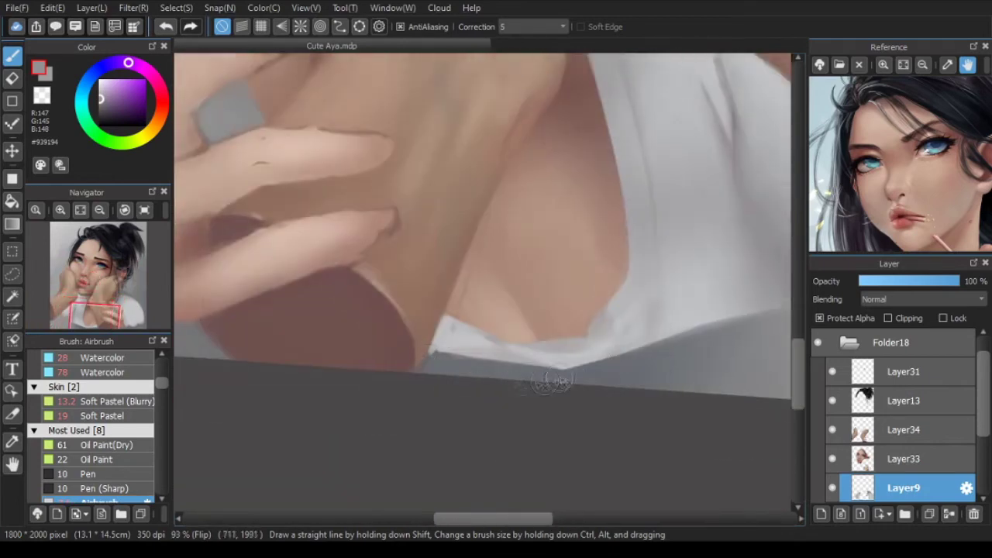
Step: Brighten the shirt along the neckline with a light gray sampled from the fabric
{"action": "scroll", "coordinate": [543, 381], "scroll_direction": "down", "scroll_amount": 2}
{"action": "left_click", "coordinate": [573, 287], "text": "alt"}
{"action": "key", "text": "Left"}
{"action": "key", "text": "Left"}
{"action": "key", "text": "Left"}
{"action": "key", "text": "Left"}
{"action": "key", "text": "Left"}
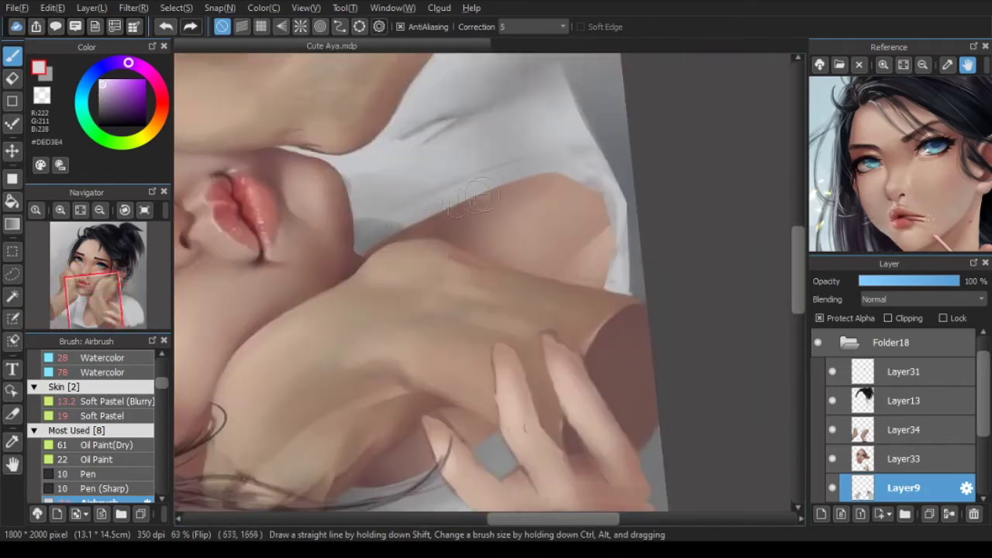
{"action": "scroll", "coordinate": [551, 162], "scroll_direction": "down", "scroll_amount": 2}
{"action": "key", "text": "Right"}
{"action": "key", "text": "Right"}
{"action": "key", "text": "Right"}
{"action": "key", "text": "Right"}
{"action": "key", "text": "Right"}
{"action": "key", "text": "Right"}
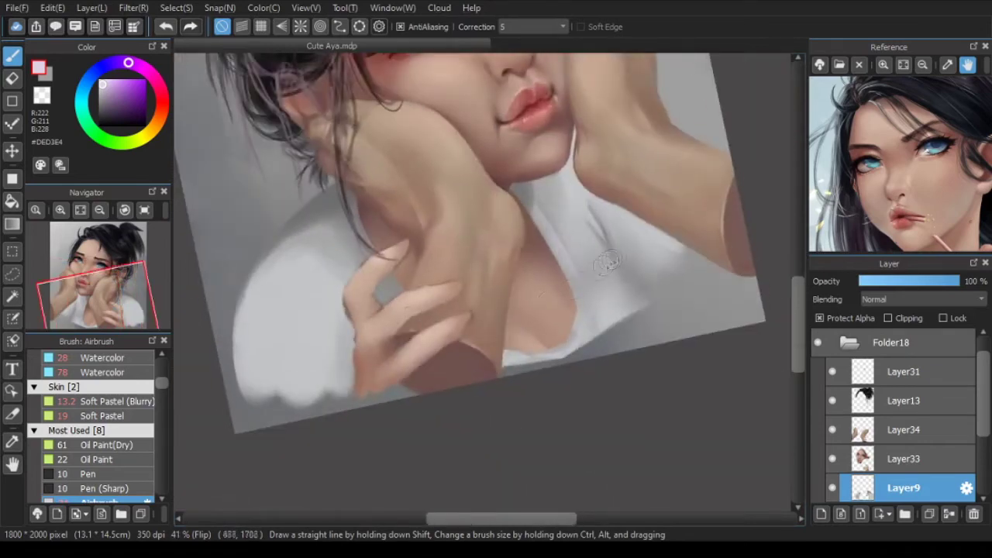
Step: Refine the shirt's neckline and hem shading on Layer9 with a sampled dark gray and the light gray #BEC1C4
{"action": "scroll", "coordinate": [325, 287], "scroll_direction": "up", "scroll_amount": 2}
{"action": "left_click", "coordinate": [316, 292], "text": "alt"}
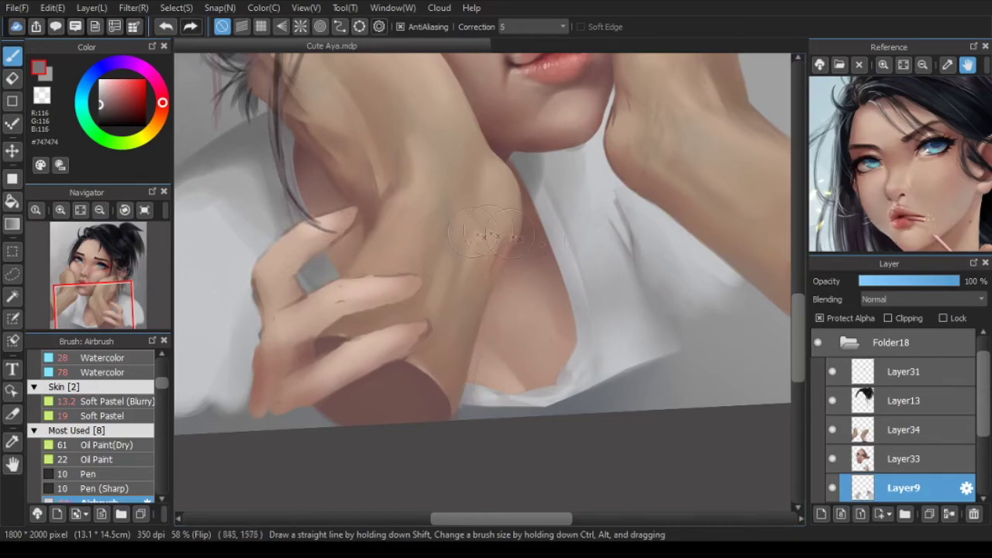
{"action": "scroll", "coordinate": [597, 378], "scroll_direction": "down", "scroll_amount": 4}
{"action": "scroll", "coordinate": [659, 349], "scroll_direction": "up", "scroll_amount": 2}
{"action": "scroll", "coordinate": [603, 380], "scroll_direction": "down", "scroll_amount": 2}
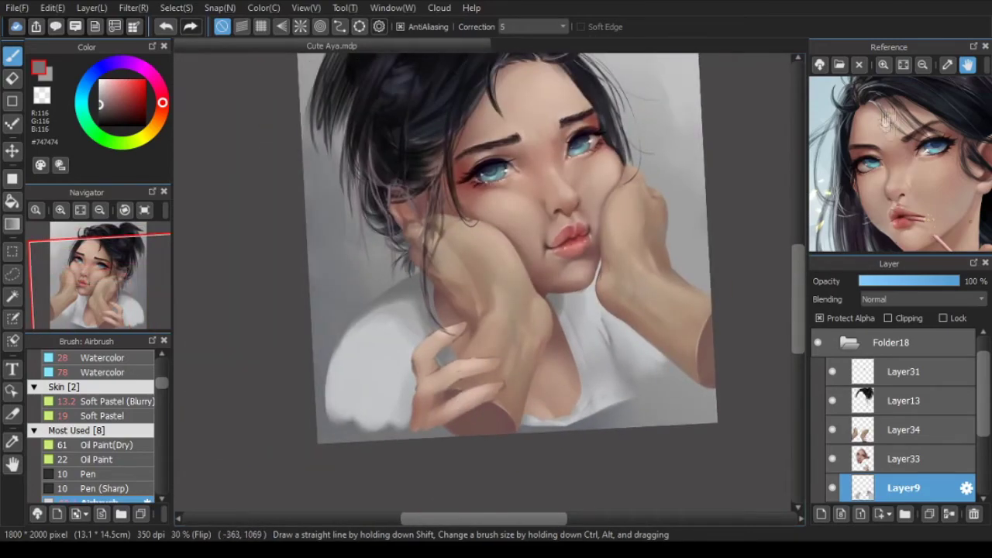
{"action": "scroll", "coordinate": [593, 276], "scroll_direction": "up", "scroll_amount": 3}
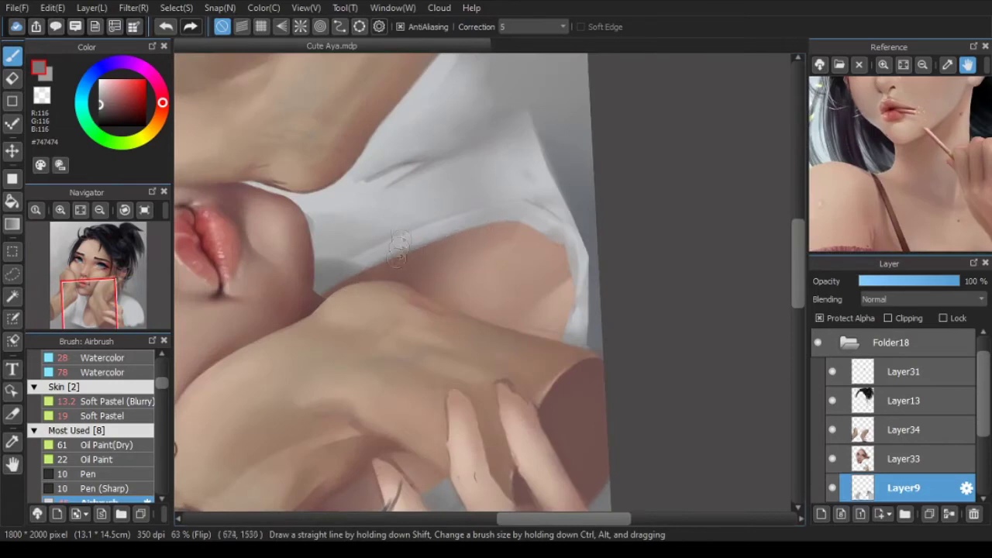
{"action": "scroll", "coordinate": [388, 261], "scroll_direction": "up", "scroll_amount": 2}
{"action": "scroll", "coordinate": [618, 228], "scroll_direction": "down", "scroll_amount": 3}
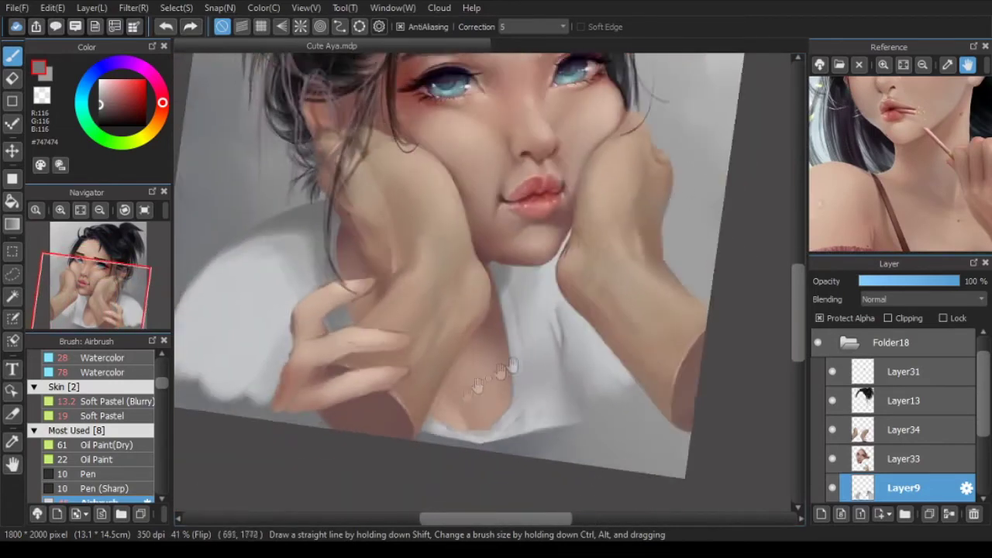
{"action": "scroll", "coordinate": [457, 396], "scroll_direction": "up", "scroll_amount": 2}
{"action": "right_click", "coordinate": [431, 441]}
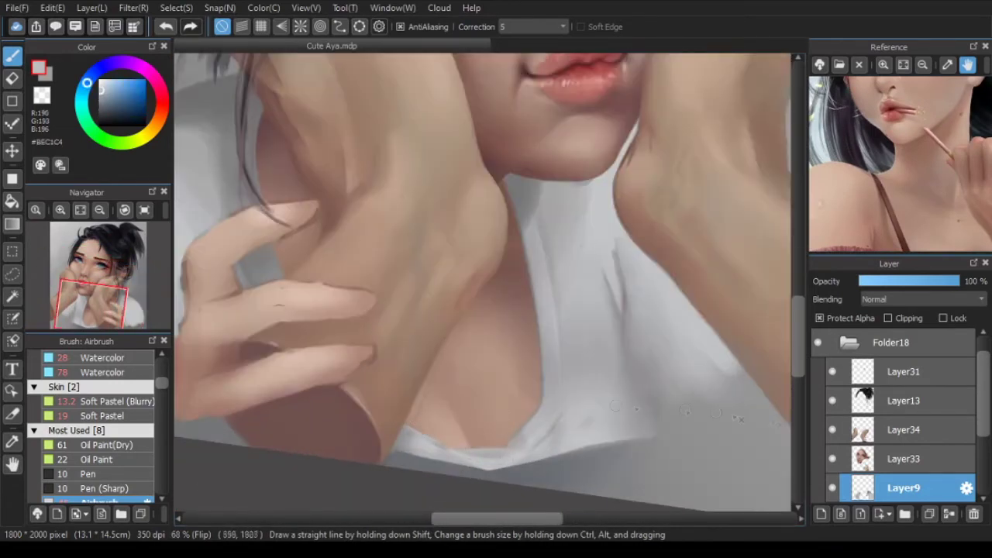
Step: Select Layer34 and blend the edge of the hand beneath the hair strands near the ear with sampled skin tones
{"action": "left_click", "coordinate": [904, 429]}
{"action": "scroll", "coordinate": [639, 362], "scroll_direction": "down", "scroll_amount": 3}
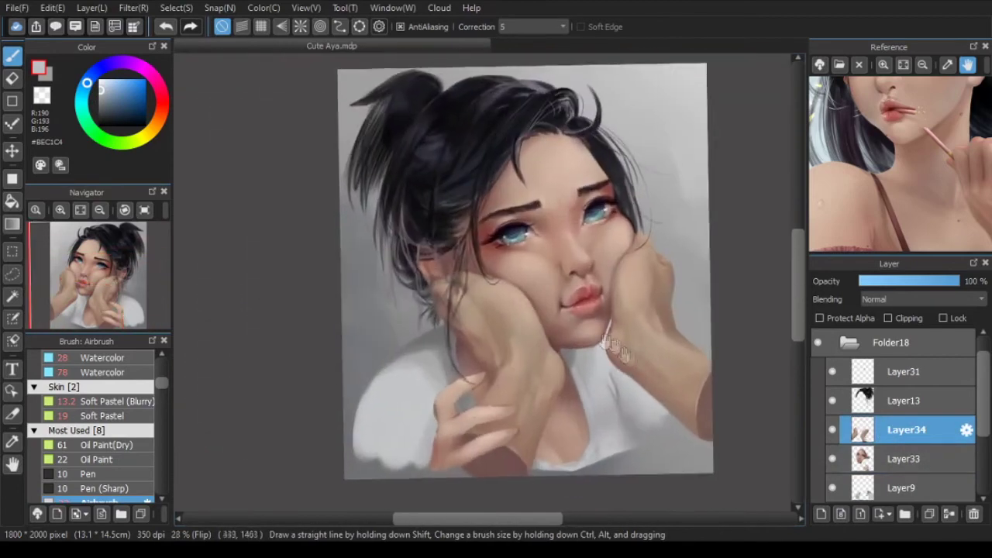
{"action": "key", "text": "Down"}
{"action": "scroll", "coordinate": [511, 264], "scroll_direction": "up", "scroll_amount": 4}
{"action": "right_click", "coordinate": [465, 332]}
{"action": "right_click", "coordinate": [439, 308]}
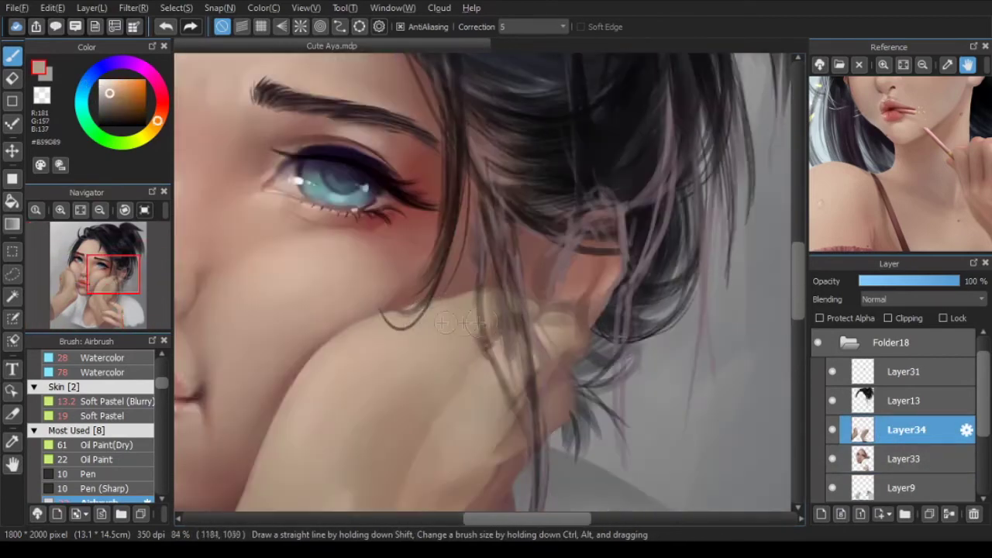
{"action": "left_click", "coordinate": [479, 319], "text": "alt"}
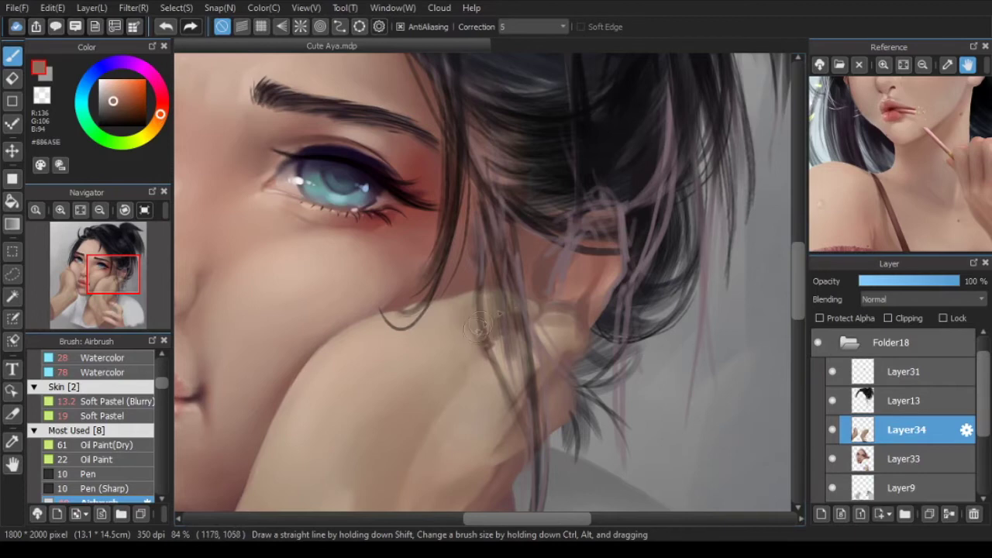
{"action": "left_click", "coordinate": [474, 333], "text": "alt"}
{"action": "scroll", "coordinate": [474, 333], "scroll_direction": "down", "scroll_amount": 3}
{"action": "key", "text": "h"}
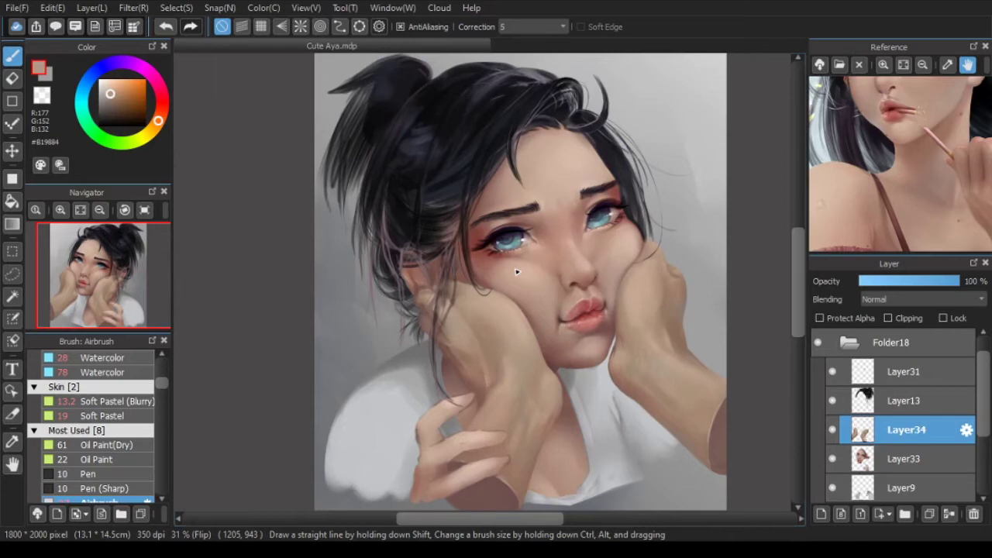
Step: Model the light and shadow on the back of the hand beside the ear with sampled browns and skin tones
{"action": "left_click", "coordinate": [454, 304], "text": "alt"}
{"action": "scroll", "coordinate": [454, 301], "scroll_direction": "up", "scroll_amount": 2}
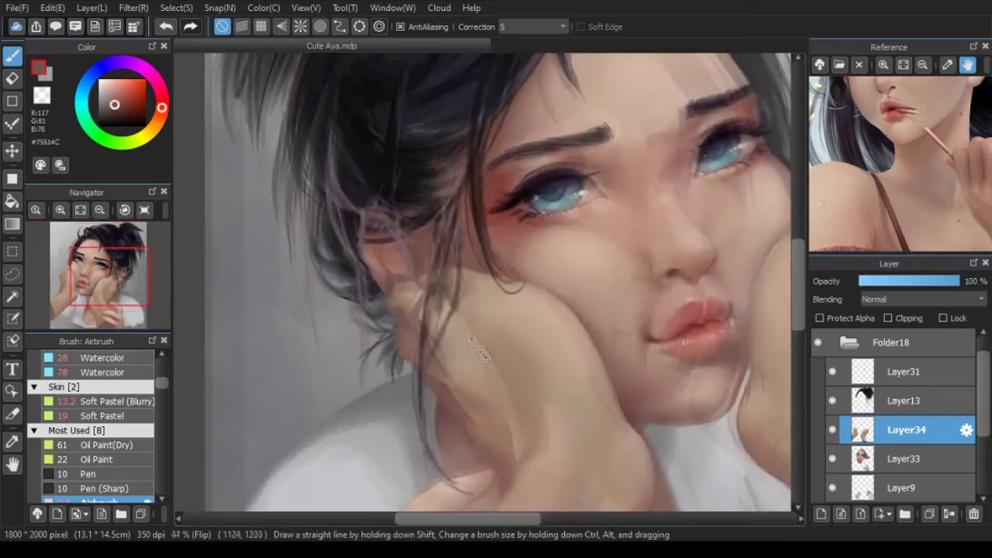
{"action": "left_click", "coordinate": [453, 325], "text": "alt"}
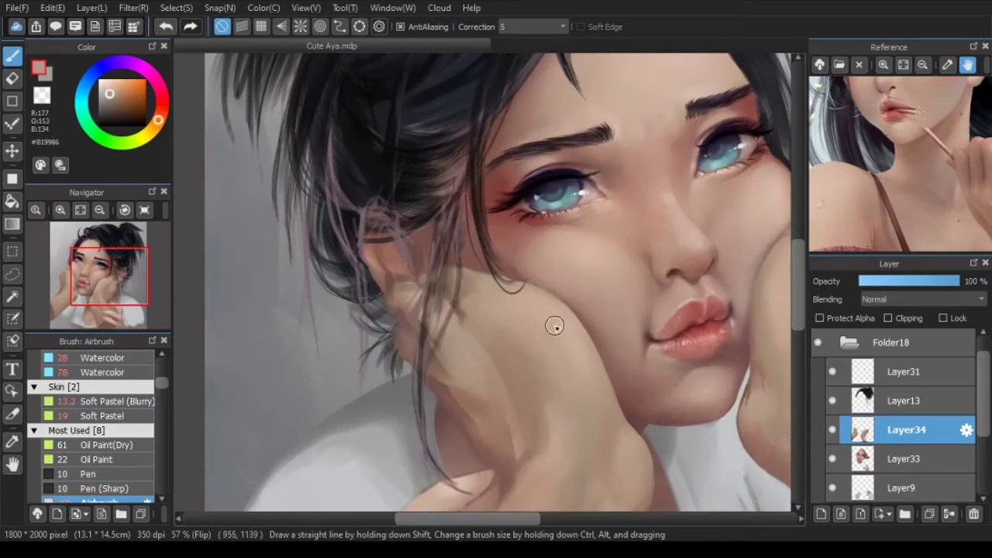
{"action": "left_click", "coordinate": [440, 344], "text": "alt"}
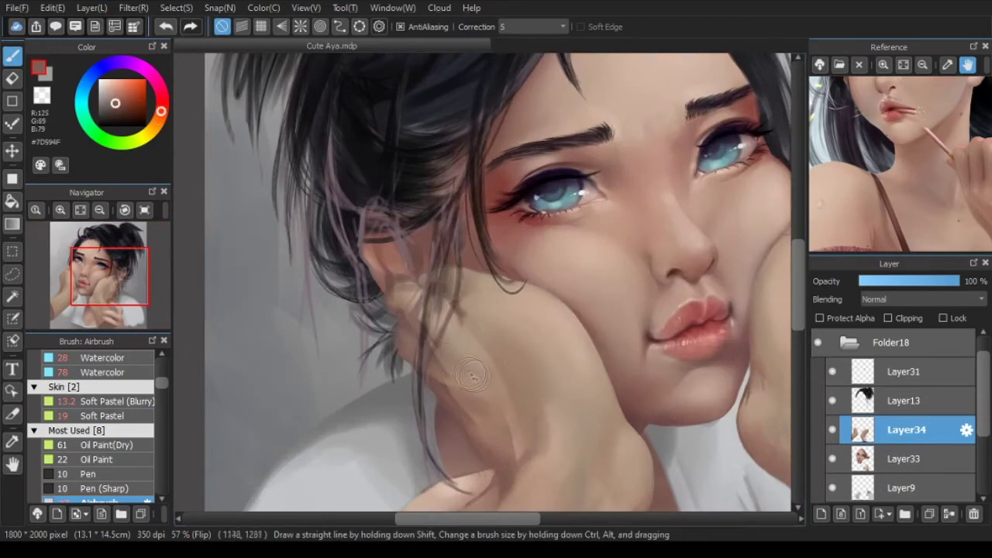
{"action": "left_click", "coordinate": [473, 368], "text": "alt"}
{"action": "scroll", "coordinate": [519, 383], "scroll_direction": "down", "scroll_amount": 1}
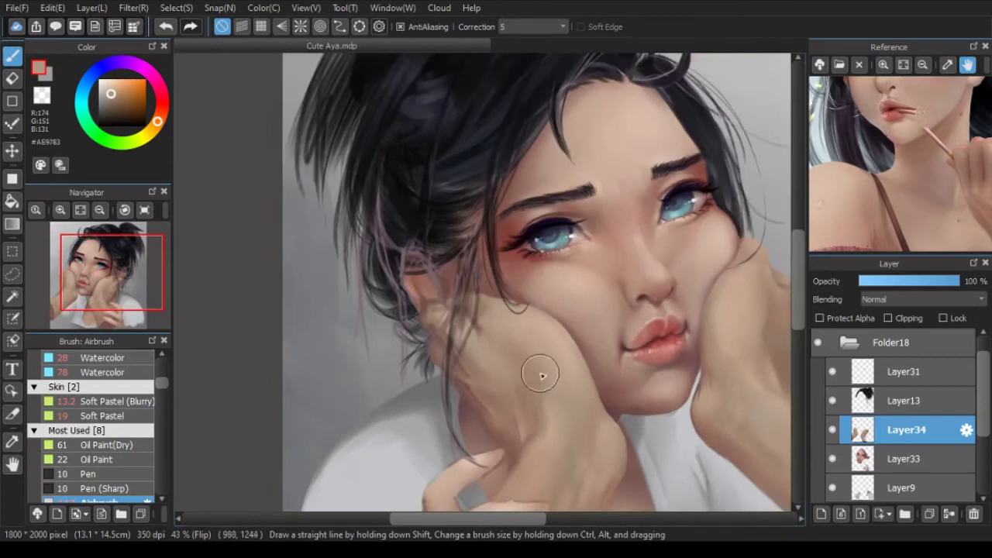
{"action": "scroll", "coordinate": [496, 380], "scroll_direction": "up", "scroll_amount": 3}
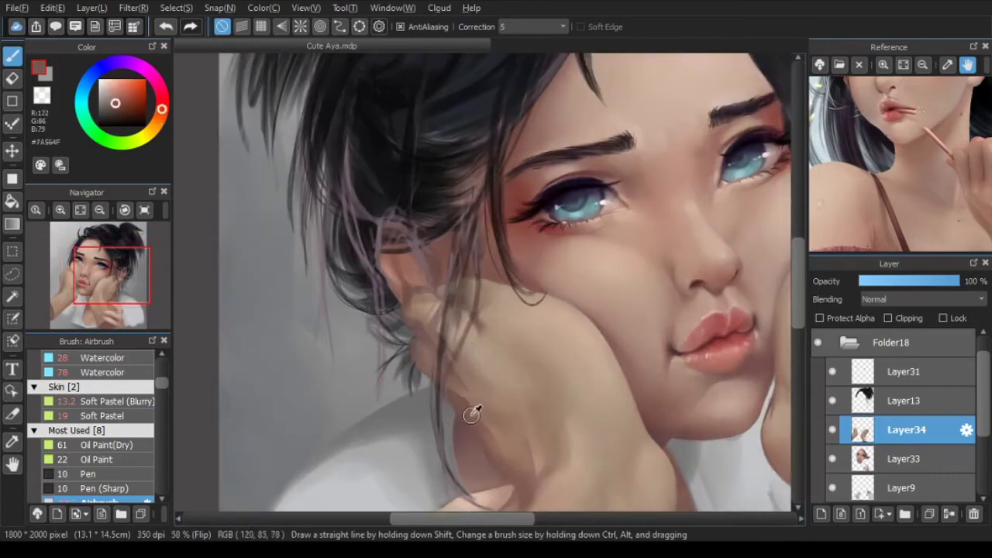
{"action": "left_click", "coordinate": [485, 344], "text": "alt"}
{"action": "scroll", "coordinate": [522, 334], "scroll_direction": "down", "scroll_amount": 3}
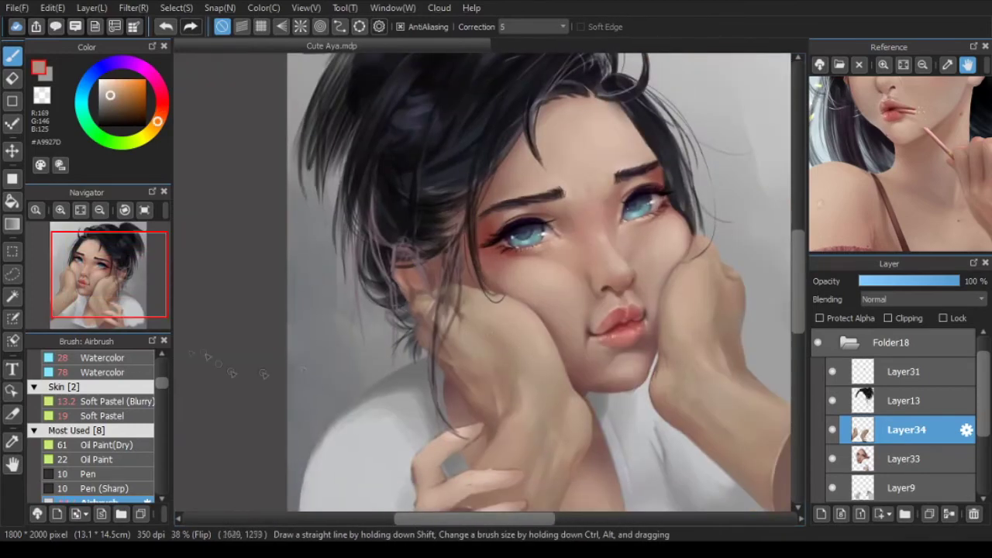
Step: Undo the last Airbrush stroke and lighten the back of the hand with sampled skin tones, using the Watercolor brush
{"action": "left_click", "coordinate": [102, 358]}
{"action": "key", "text": "ctrl+z"}
{"action": "left_click", "coordinate": [466, 312], "text": "alt"}
{"action": "left_click", "coordinate": [466, 312], "text": "alt"}
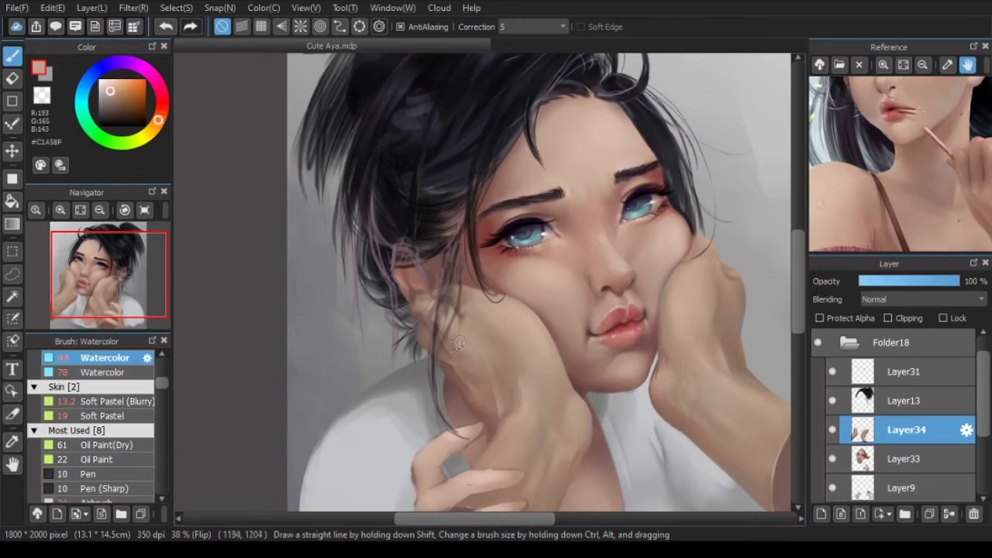
{"action": "scroll", "coordinate": [472, 334], "scroll_direction": "down", "scroll_amount": 2}
{"action": "scroll", "coordinate": [472, 334], "scroll_direction": "up", "scroll_amount": 2}
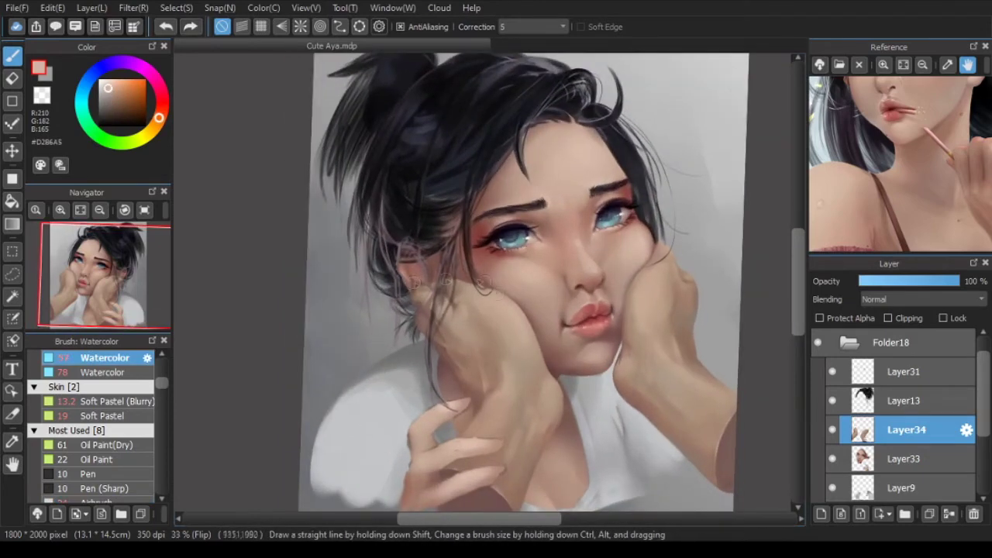
Step: Smooth the back of the hand under the hair strands with sampled skin tones, using the Soft Pastel brush
{"action": "left_click", "coordinate": [105, 416]}
{"action": "scroll", "coordinate": [441, 356], "scroll_direction": "up", "scroll_amount": 3}
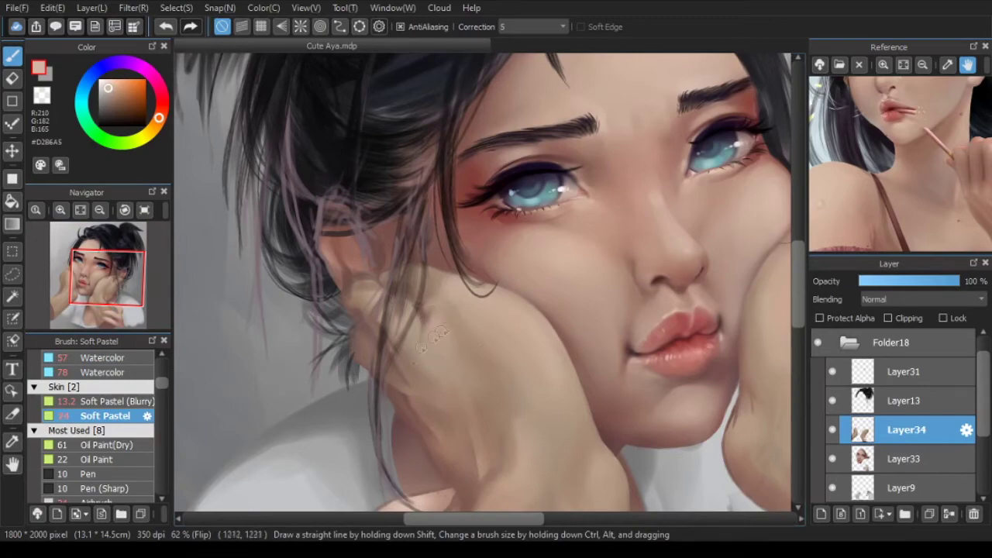
{"action": "left_click", "coordinate": [452, 382], "text": "alt"}
{"action": "scroll", "coordinate": [456, 346], "scroll_direction": "down", "scroll_amount": 3}
{"action": "key", "text": "Down"}
{"action": "key", "text": "Down"}
{"action": "left_click_drag", "start_coordinate": [509, 303], "coordinate": [476, 182]}
{"action": "key", "text": "Up"}
{"action": "scroll", "coordinate": [476, 182], "scroll_direction": "up", "scroll_amount": 1}
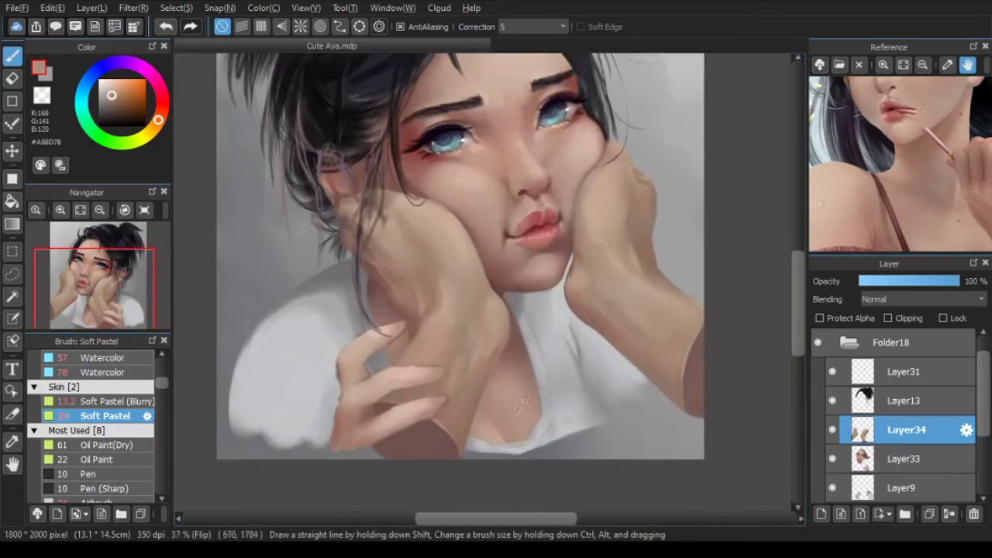
Step: Turn on alpha protection for Layer34 and shade the cut ends of the forearms with sampled reddish browns
{"action": "left_click", "coordinate": [819, 318]}
{"action": "left_click", "coordinate": [424, 449], "text": "alt"}
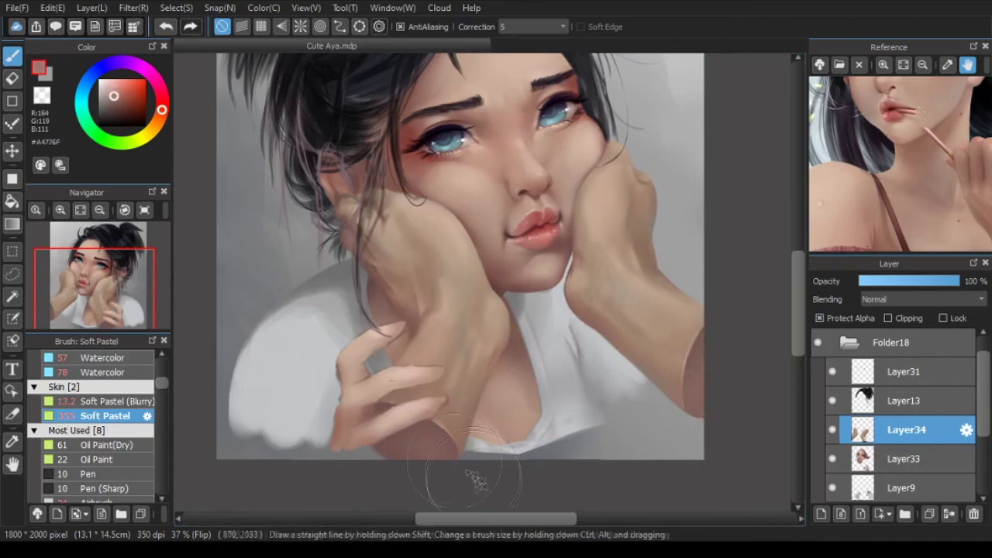
{"action": "scroll", "coordinate": [434, 430], "scroll_direction": "down", "scroll_amount": 1}
{"action": "left_click", "coordinate": [422, 448], "text": "alt"}
{"action": "left_click_drag", "start_coordinate": [433, 448], "coordinate": [413, 451]}
{"action": "key", "text": "h"}
{"action": "scroll", "coordinate": [533, 430], "scroll_direction": "up", "scroll_amount": 3}
{"action": "left_click", "coordinate": [527, 447], "text": "alt"}
{"action": "left_click_drag", "start_coordinate": [518, 385], "coordinate": [597, 401]}
{"action": "scroll", "coordinate": [639, 440], "scroll_direction": "down", "scroll_amount": 3}
{"action": "key", "text": "h"}
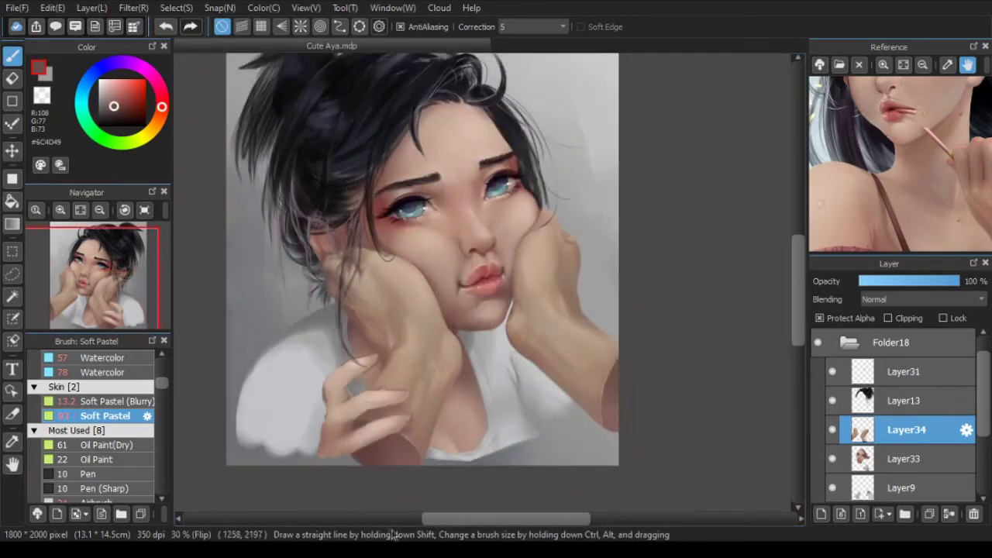
Step: Select Layer33 and touch up the bent fingers of the lower hand with skin tones sampled from them
{"action": "left_click_drag", "start_coordinate": [504, 244], "coordinate": [571, 279]}
{"action": "scroll", "coordinate": [481, 271], "scroll_direction": "down", "scroll_amount": 1}
{"action": "left_click", "coordinate": [905, 458]}
{"action": "scroll", "coordinate": [380, 438], "scroll_direction": "up", "scroll_amount": 3}
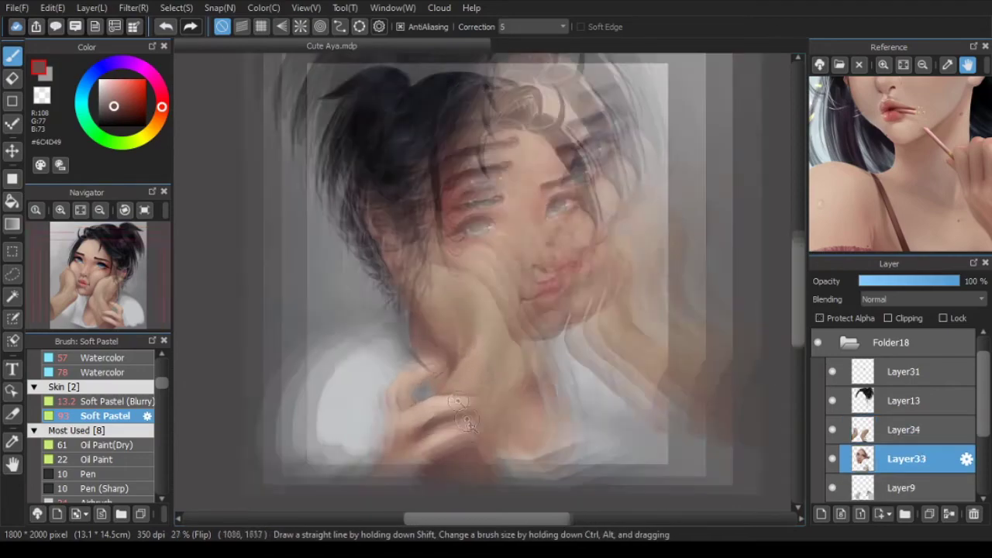
{"action": "left_click", "coordinate": [483, 372], "text": "alt"}
{"action": "scroll", "coordinate": [467, 358], "scroll_direction": "up", "scroll_amount": 1}
{"action": "left_click_drag", "start_coordinate": [467, 359], "coordinate": [464, 321]}
{"action": "left_click", "coordinate": [471, 381], "text": "alt"}
{"action": "scroll", "coordinate": [462, 323], "scroll_direction": "up", "scroll_amount": 1}
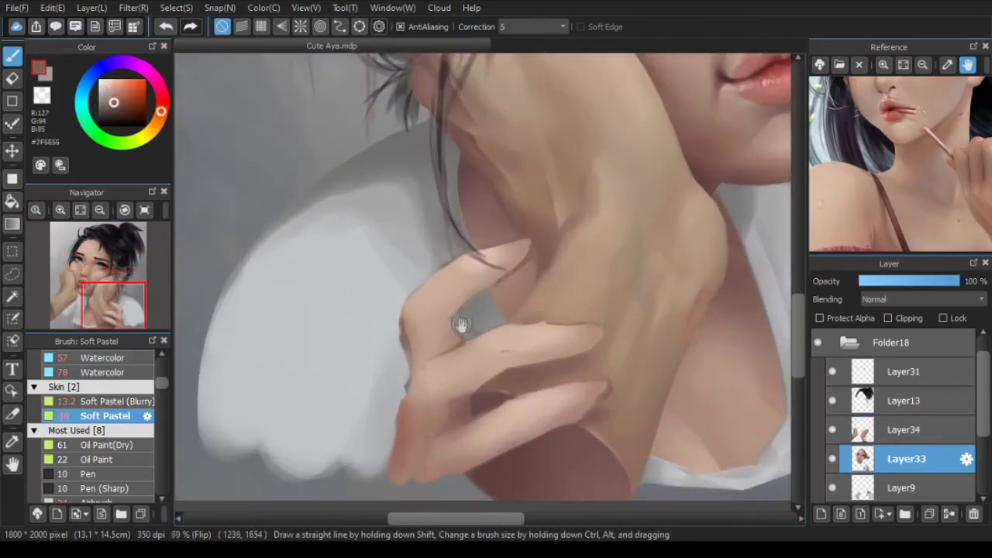
{"action": "left_click", "coordinate": [436, 349], "text": "alt"}
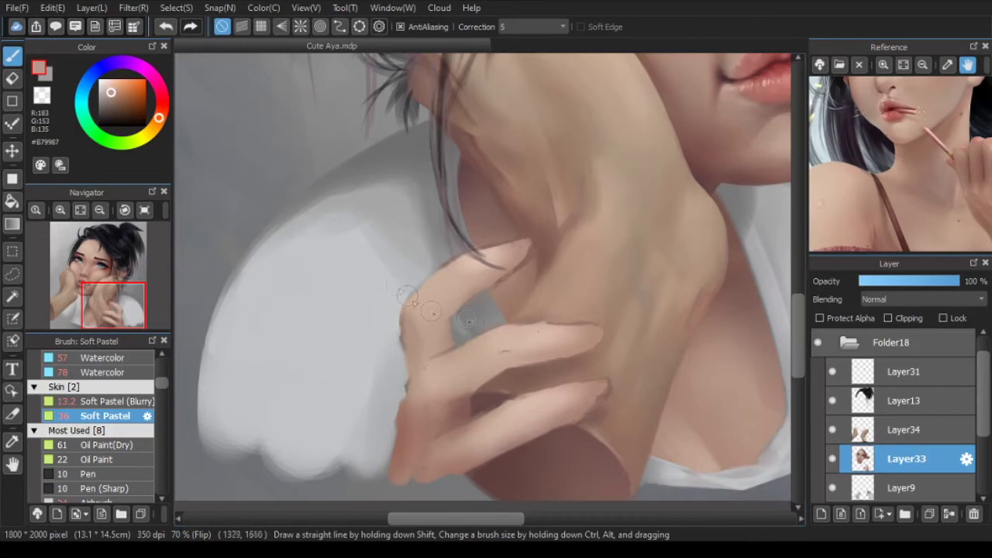
Step: Select Layer9 and paint the shirt area along the outer edge of the fingers with sampled grays
{"action": "left_click", "coordinate": [903, 488]}
{"action": "left_click", "coordinate": [397, 334], "text": "alt"}
{"action": "left_click", "coordinate": [391, 395], "text": "alt"}
{"action": "left_click", "coordinate": [482, 316], "text": "alt"}
{"action": "left_click_drag", "start_coordinate": [405, 366], "coordinate": [390, 439]}
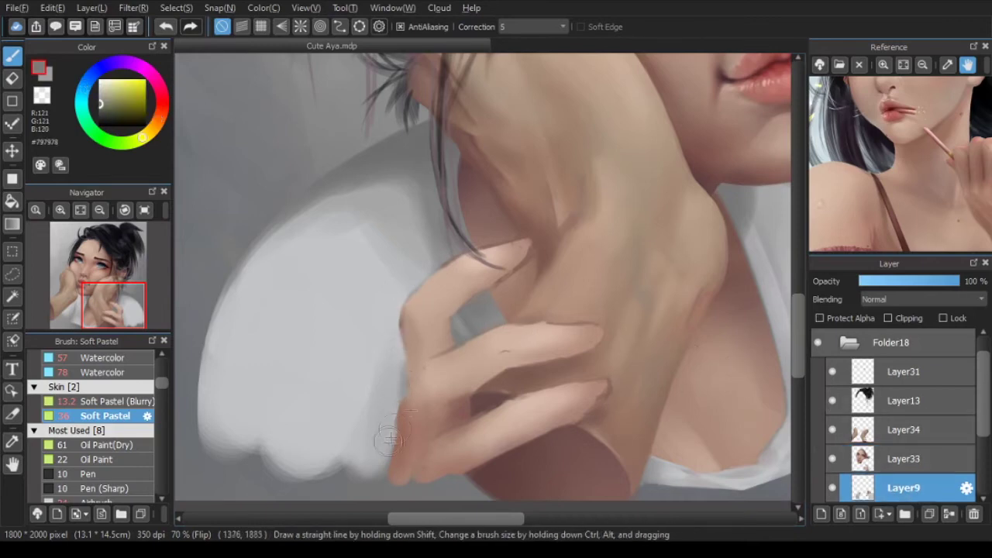
Step: Try to retouch the outer edge of the fingers on Layer34 with a sampled color
{"action": "left_click", "coordinate": [903, 429]}
{"action": "key", "text": "Right"}
{"action": "key", "text": "Right"}
{"action": "scroll", "coordinate": [412, 339], "scroll_direction": "up", "scroll_amount": 2}
{"action": "left_click", "coordinate": [380, 350], "text": "alt"}
{"action": "left_click", "coordinate": [819, 317]}
{"action": "mouse_move", "coordinate": [394, 325]}
{"action": "left_mouse_down"}
{"action": "mouse_move", "coordinate": [415, 304]}
{"action": "mouse_move", "coordinate": [355, 361]}
{"action": "left_mouse_up"}
{"action": "left_click", "coordinate": [378, 336], "text": "alt"}
{"action": "key", "text": "ctrl+z"}
Step: Lasso a small area at the fingers on Layer34, clear the selection and return to the brush on Layer33
{"action": "left_click", "coordinate": [903, 458]}
{"action": "scroll", "coordinate": [571, 401], "scroll_direction": "down", "scroll_amount": 2}
{"action": "key", "text": "l"}
{"action": "left_click", "coordinate": [903, 429]}
{"action": "mouse_move", "coordinate": [438, 287]}
{"action": "left_mouse_down"}
{"action": "mouse_move", "coordinate": [483, 421]}
{"action": "mouse_move", "coordinate": [481, 274]}
{"action": "left_mouse_up"}
{"action": "key", "text": "ctrl+v"}
{"action": "left_click", "coordinate": [903, 458]}
{"action": "key", "text": "ctrl+d"}
{"action": "scroll", "coordinate": [543, 325], "scroll_direction": "up", "scroll_amount": 2}
{"action": "key", "text": "b"}
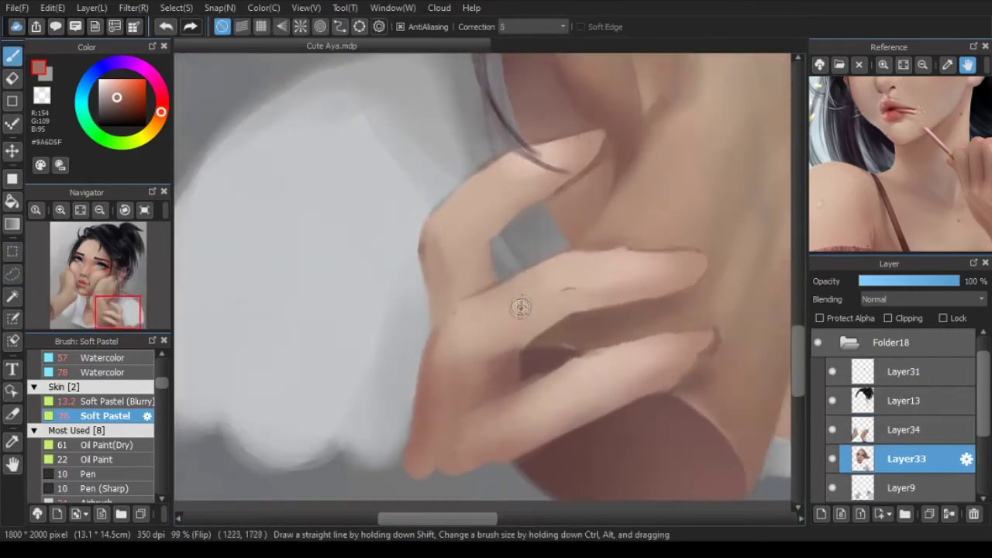
Step: Smooth the skin where the bent fingers join with sampled skin tones, and turn on alpha protection for Layer33
{"action": "left_click", "coordinate": [452, 311], "text": "alt"}
{"action": "key", "text": "ctrl+z"}
{"action": "left_click_drag", "start_coordinate": [493, 293], "coordinate": [465, 305]}
{"action": "left_click", "coordinate": [832, 319]}
{"action": "key", "text": "ctrl+z"}
{"action": "left_click", "coordinate": [484, 312], "text": "alt"}
{"action": "left_click", "coordinate": [832, 318]}
{"action": "left_click_drag", "start_coordinate": [521, 280], "coordinate": [480, 307]}
{"action": "left_click", "coordinate": [832, 320]}
{"action": "left_click", "coordinate": [826, 318]}
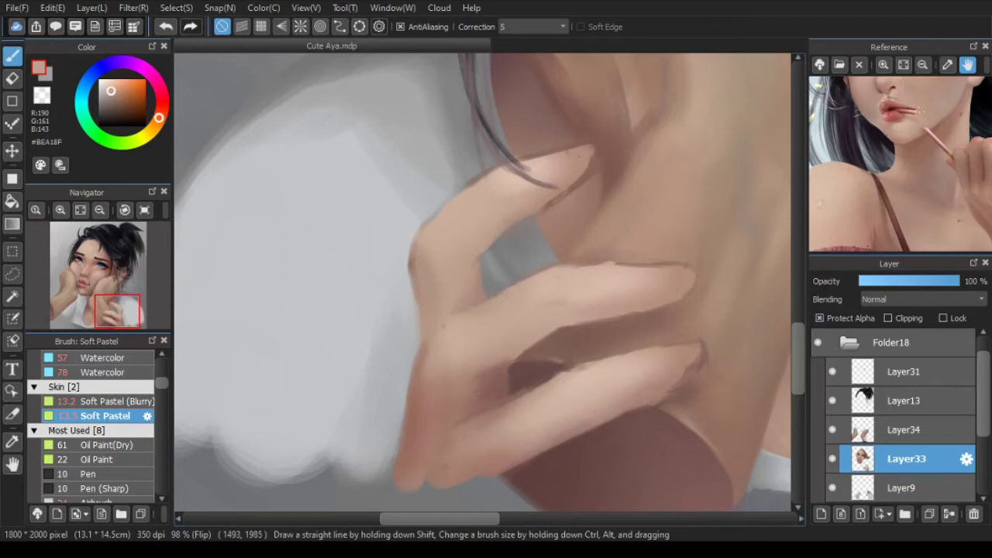
Step: Select Layer11 and try a broad Soft Pastel stroke over the skin behind the wrist with a sampled color
{"action": "scroll", "coordinate": [553, 271], "scroll_direction": "down", "scroll_amount": 3}
{"action": "left_click_drag", "start_coordinate": [552, 271], "coordinate": [481, 355]}
{"action": "scroll", "coordinate": [961, 457], "scroll_direction": "down", "scroll_amount": 3}
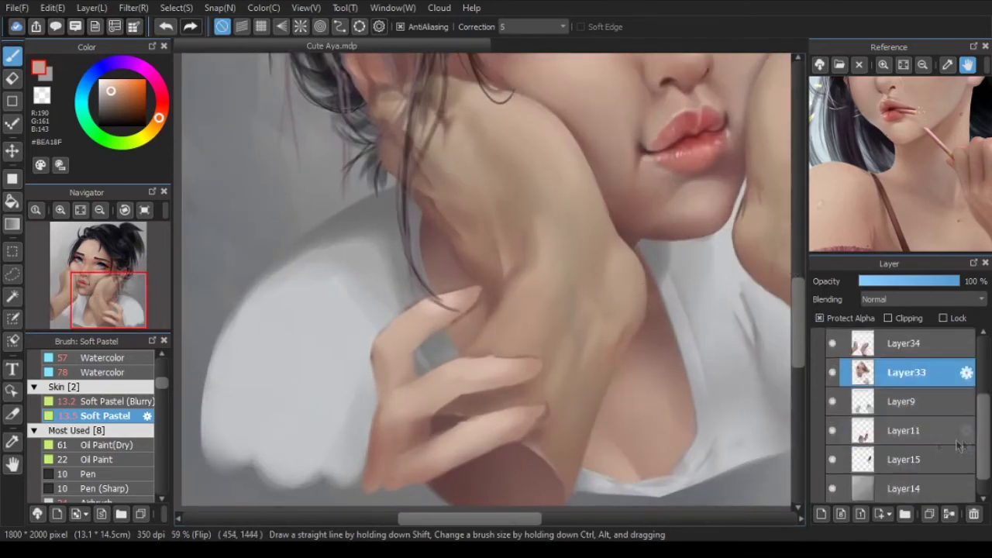
{"action": "left_click", "coordinate": [937, 431]}
{"action": "left_click", "coordinate": [646, 271], "text": "alt"}
{"action": "left_click_drag", "start_coordinate": [444, 233], "coordinate": [494, 336], "text": "ctrl+alt"}
{"action": "mouse_move", "coordinate": [464, 254]}
{"action": "left_mouse_down"}
{"action": "mouse_move", "coordinate": [453, 283]}
{"action": "mouse_move", "coordinate": [427, 283]}
{"action": "mouse_move", "coordinate": [503, 295]}
{"action": "left_mouse_up"}
{"action": "key", "text": "ctrl+z"}
Step: Deepen the shadow behind the wrist on Layer11 with dark purple #3C3644 and sampled browns
{"action": "left_click", "coordinate": [153, 77]}
{"action": "left_click", "coordinate": [119, 62]}
{"action": "left_click", "coordinate": [108, 113]}
{"action": "scroll", "coordinate": [465, 275], "scroll_direction": "down", "scroll_amount": 2}
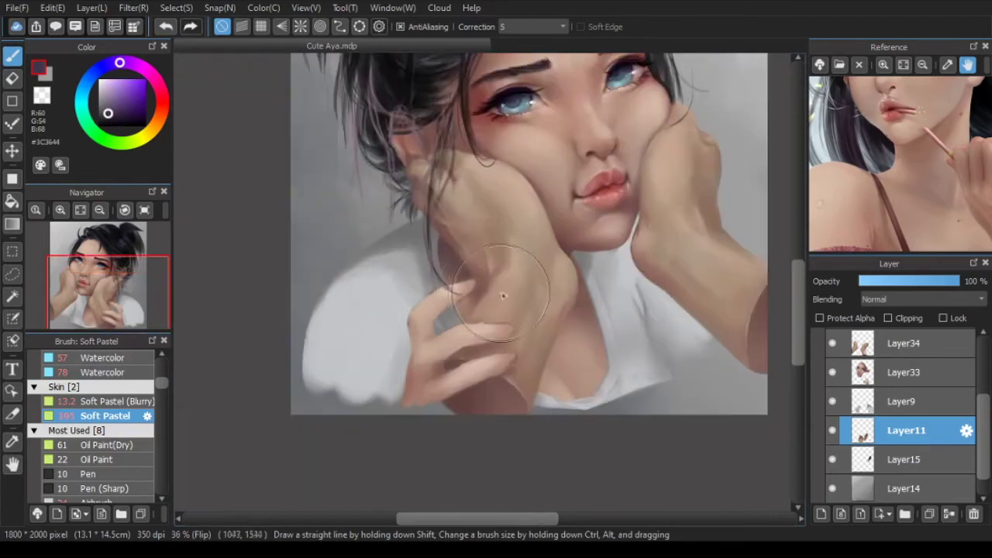
{"action": "scroll", "coordinate": [472, 317], "scroll_direction": "up", "scroll_amount": 2}
{"action": "left_click", "coordinate": [498, 277], "text": "alt"}
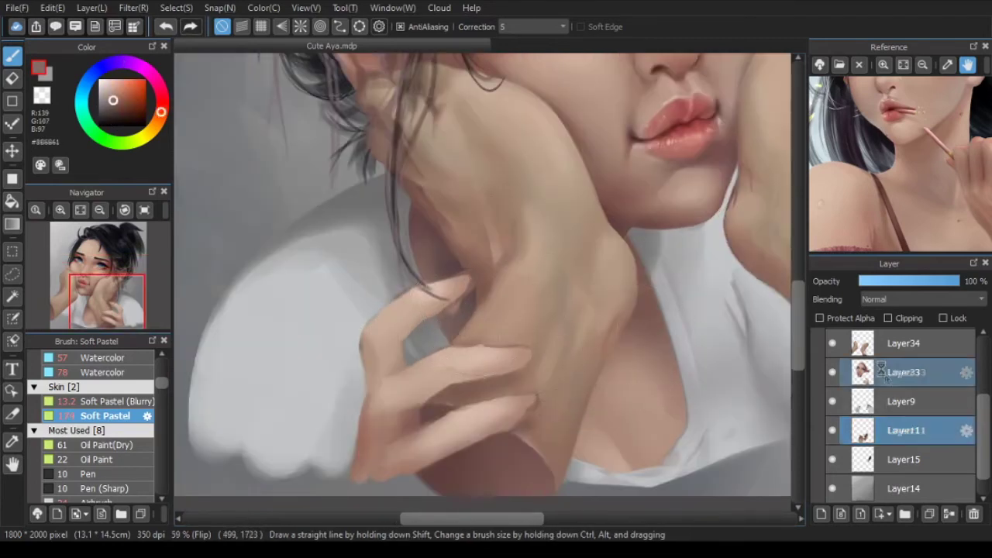
{"action": "left_click", "coordinate": [902, 401]}
{"action": "left_click", "coordinate": [903, 430]}
{"action": "left_click", "coordinate": [445, 265], "text": "alt"}
{"action": "scroll", "coordinate": [526, 356], "scroll_direction": "down", "scroll_amount": 2}
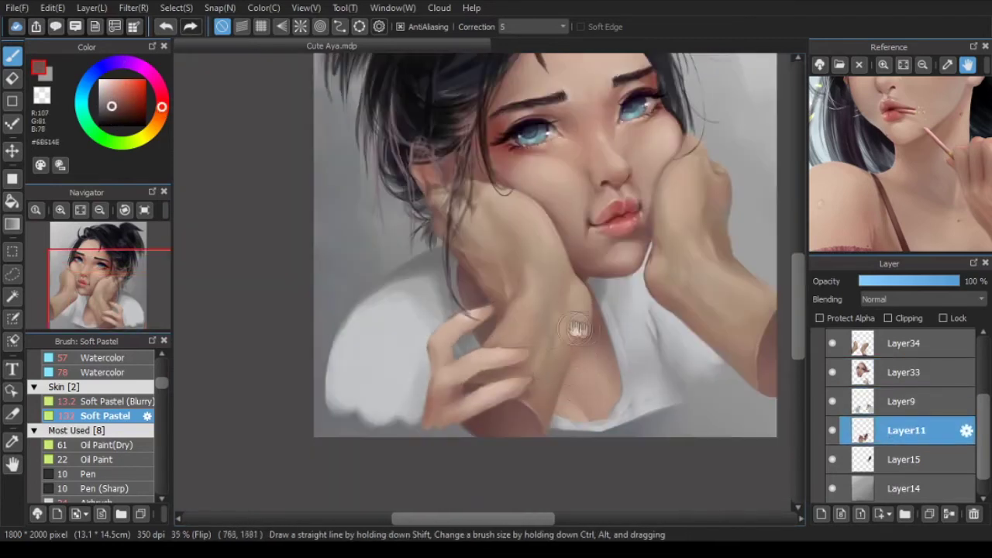
Step: Blend the shadowed skin behind the wrist and the lower chest on Layer11 with sampled skin tones such as #D4B7A5
{"action": "left_click", "coordinate": [496, 351], "text": "alt"}
{"action": "left_click_drag", "start_coordinate": [470, 337], "coordinate": [476, 330]}
{"action": "left_click", "coordinate": [488, 357], "text": "alt"}
{"action": "left_click_drag", "start_coordinate": [602, 436], "coordinate": [573, 425]}
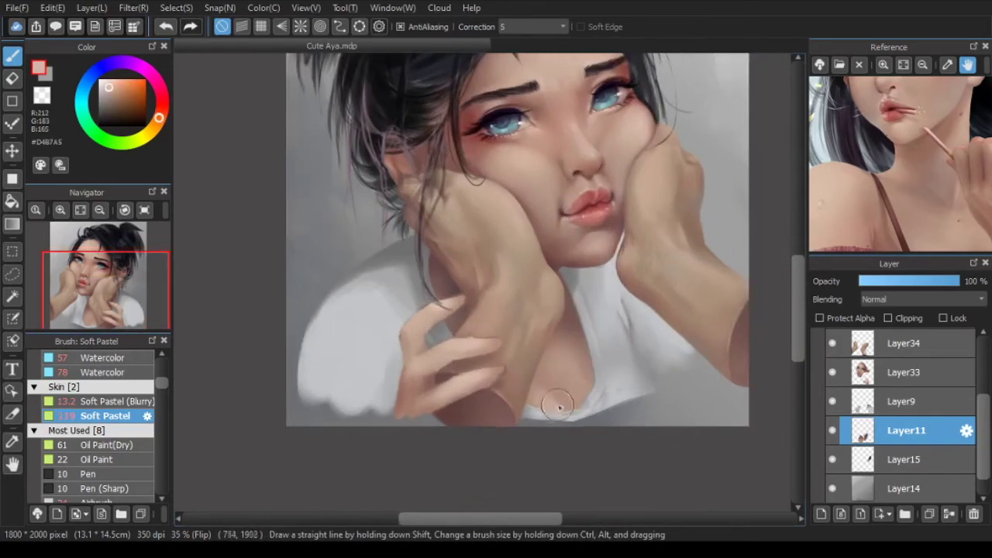
{"action": "scroll", "coordinate": [631, 371], "scroll_direction": "down", "scroll_amount": 2}
{"action": "scroll", "coordinate": [573, 317], "scroll_direction": "up", "scroll_amount": 3}
Step: Select Layer33, brush pale skin tone #FFE0D0 over the bent fingers, and undo the last stroke
{"action": "left_click", "coordinate": [906, 373]}
{"action": "left_click", "coordinate": [107, 80]}
{"action": "left_click_drag", "start_coordinate": [537, 372], "coordinate": [500, 380]}
{"action": "scroll", "coordinate": [512, 419], "scroll_direction": "up", "scroll_amount": 3}
{"action": "key", "text": "ctrl+z"}
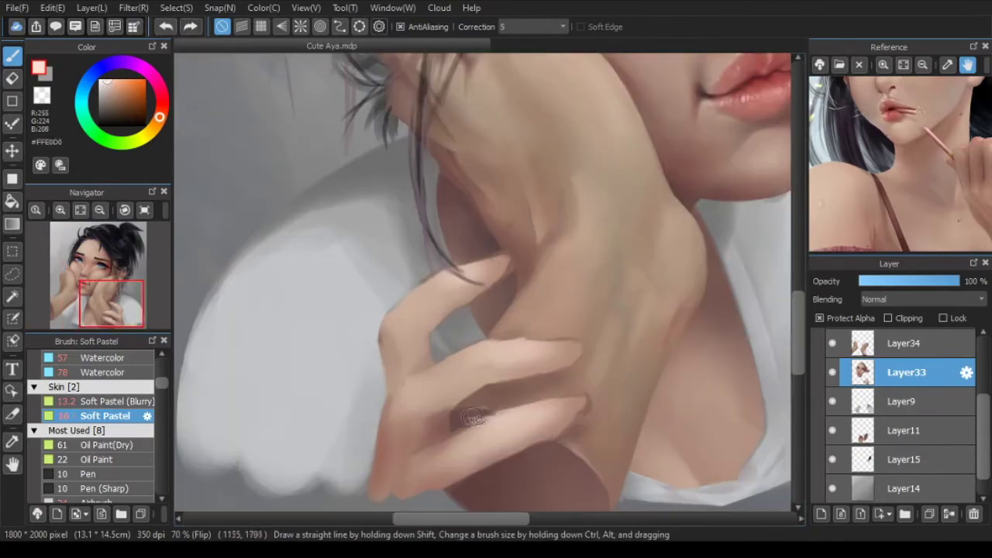
{"action": "scroll", "coordinate": [475, 419], "scroll_direction": "down", "scroll_amount": 5}
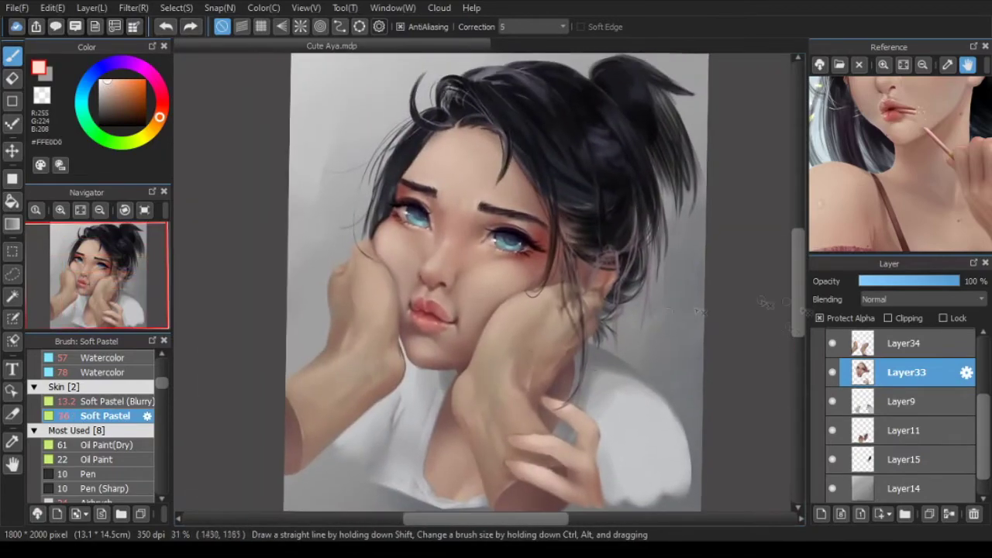
Step: Switch to the Flat Brush on Layer13 and bring the full head and hair of the reference image into view
{"action": "scroll", "coordinate": [897, 422], "scroll_direction": "up", "scroll_amount": 3}
{"action": "left_click", "coordinate": [905, 405]}
{"action": "scroll", "coordinate": [124, 422], "scroll_direction": "up", "scroll_amount": 6}
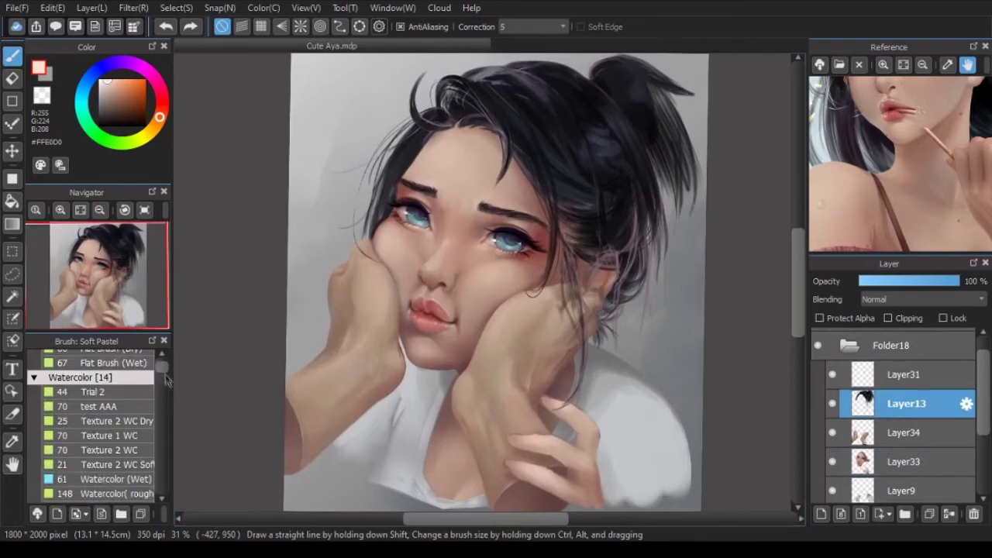
{"action": "left_click", "coordinate": [109, 372]}
{"action": "scroll", "coordinate": [682, 155], "scroll_direction": "up", "scroll_amount": 1}
{"action": "left_click_drag", "start_coordinate": [685, 109], "coordinate": [674, 200]}
{"action": "left_click_drag", "start_coordinate": [872, 120], "coordinate": [865, 228]}
{"action": "left_click", "coordinate": [922, 65]}
{"action": "left_click", "coordinate": [922, 65]}
Step: Brush dark strokes into the hair beside the forehead with sampled near-black #0E0E10
{"action": "key", "text": "Up"}
{"action": "scroll", "coordinate": [661, 232], "scroll_direction": "up", "scroll_amount": 1}
{"action": "left_click_drag", "start_coordinate": [662, 240], "coordinate": [662, 255]}
{"action": "left_click", "coordinate": [611, 155], "text": "alt"}
{"action": "left_click_drag", "start_coordinate": [665, 147], "coordinate": [691, 224]}
{"action": "left_click_drag", "start_coordinate": [655, 114], "coordinate": [670, 236]}
{"action": "scroll", "coordinate": [417, 186], "scroll_direction": "up", "scroll_amount": 2}
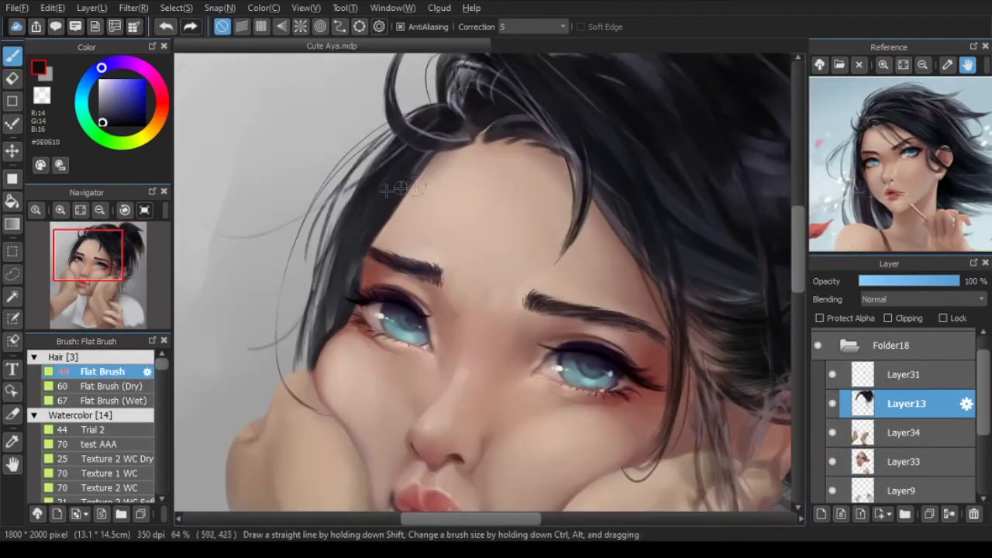
Step: Undo the last hair stroke and draw fine flyaway strands beside the forehead and cheek with a thin Flat Brush in #0E0E10
{"action": "key", "text": "ctrl+z"}
{"action": "scroll", "coordinate": [399, 167], "scroll_direction": "down", "scroll_amount": 1}
{"action": "left_click_drag", "start_coordinate": [323, 324], "coordinate": [276, 351]}
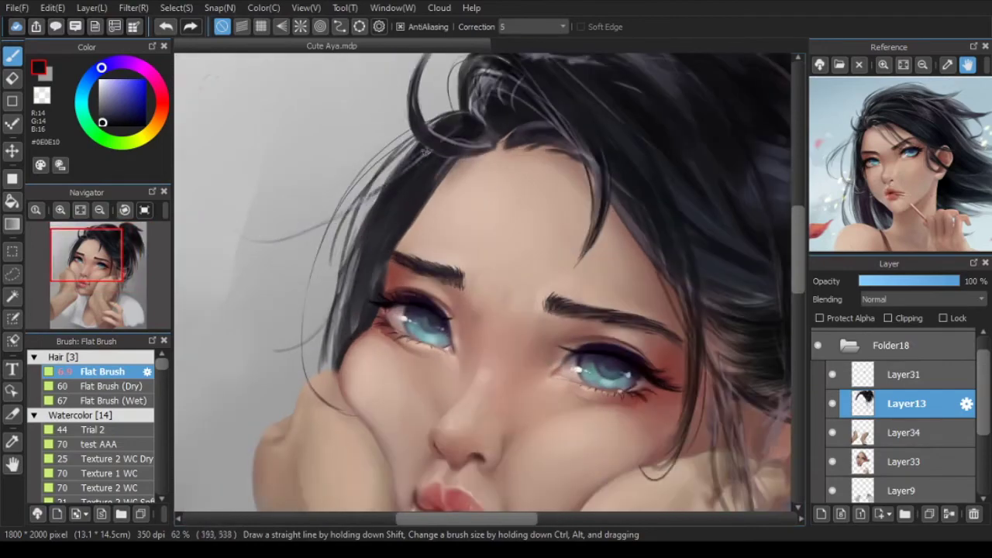
{"action": "left_click_drag", "start_coordinate": [349, 188], "coordinate": [329, 182], "text": "space"}
{"action": "left_click_drag", "start_coordinate": [333, 203], "coordinate": [311, 293]}
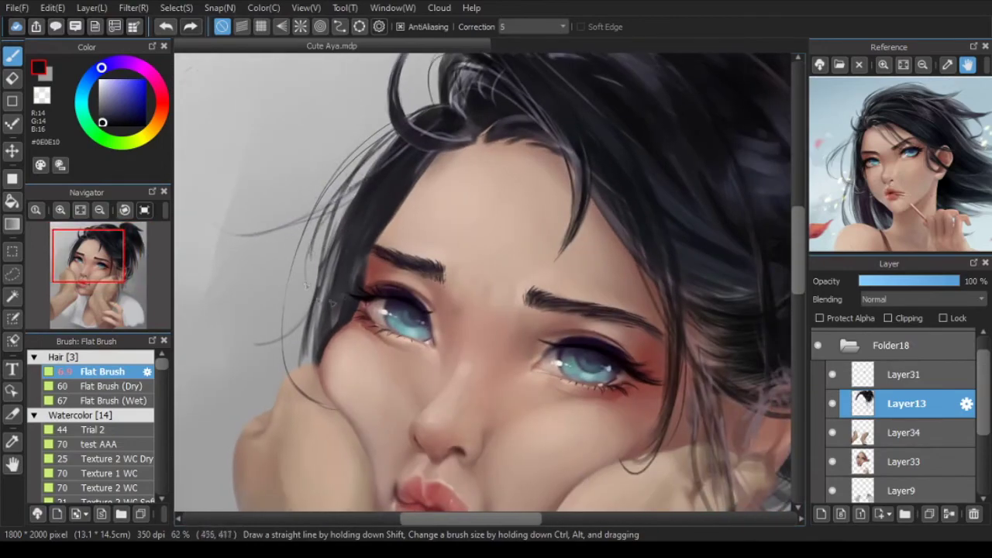
{"action": "scroll", "coordinate": [331, 289], "scroll_direction": "down", "scroll_amount": 1}
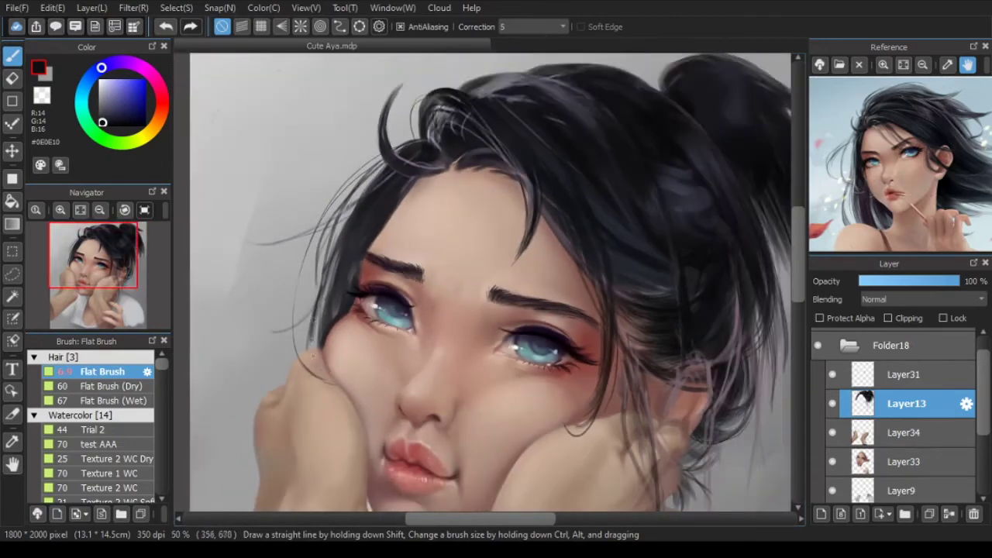
{"action": "scroll", "coordinate": [316, 313], "scroll_direction": "up", "scroll_amount": 5}
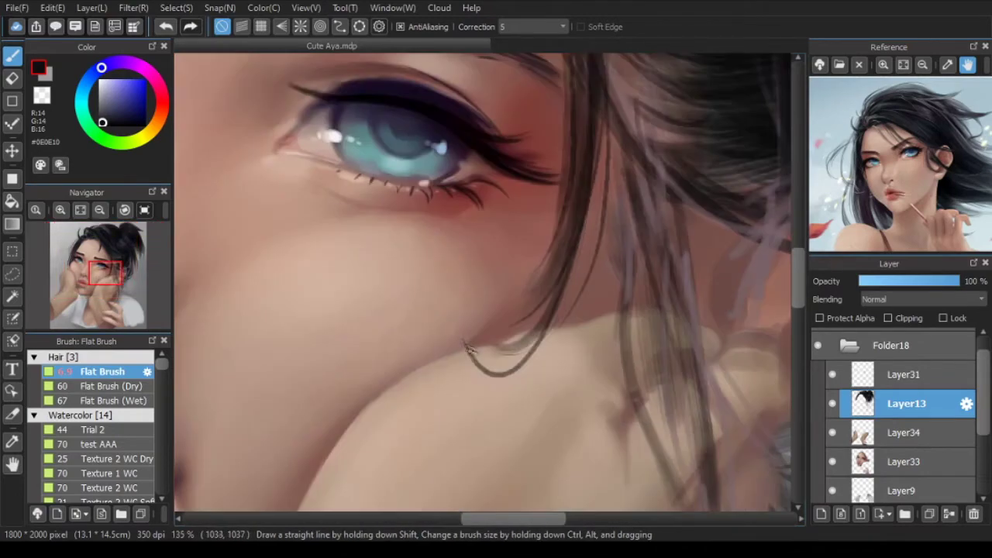
{"action": "scroll", "coordinate": [469, 362], "scroll_direction": "down", "scroll_amount": 5}
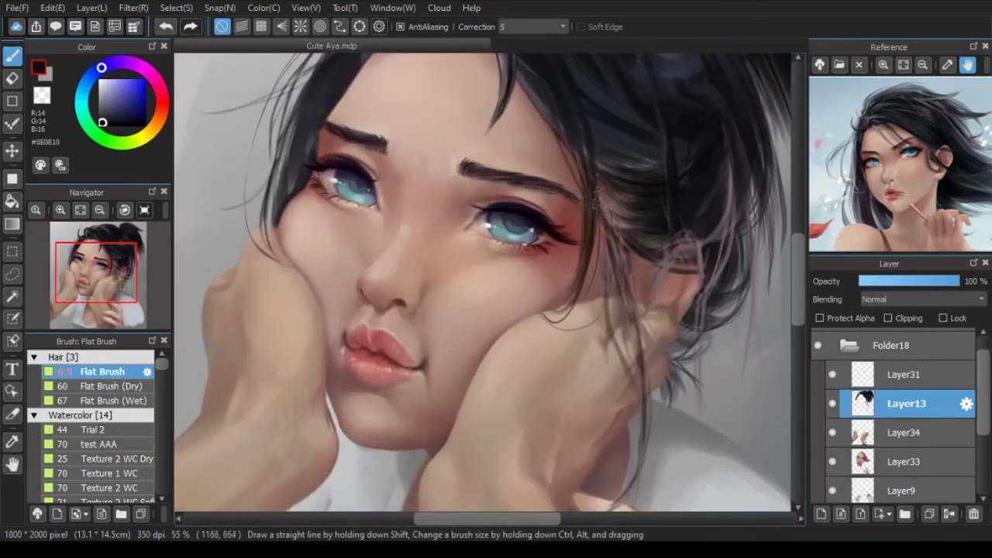
{"action": "scroll", "coordinate": [643, 279], "scroll_direction": "down", "scroll_amount": 1}
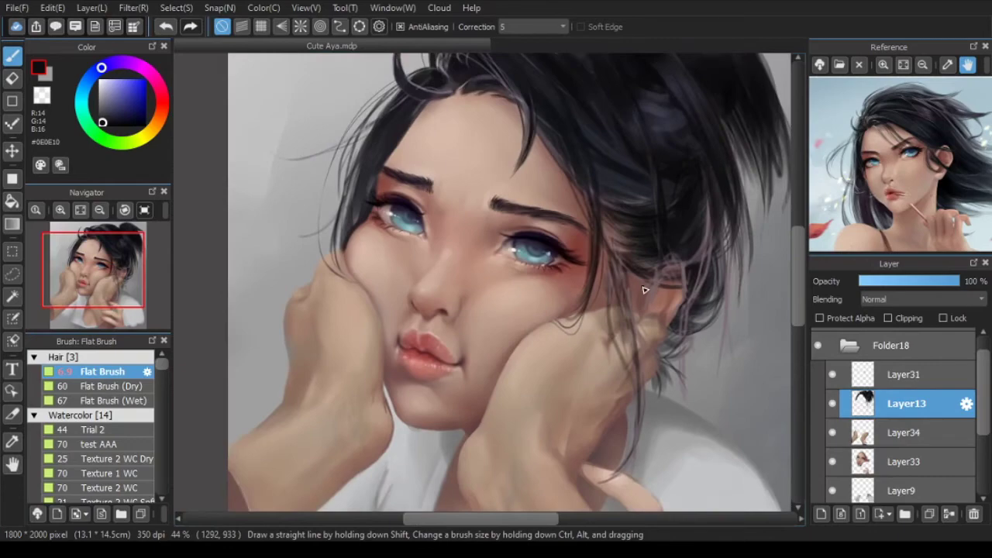
Step: Rotate the canvas and paint long tapered strands from the temple across the hand to the bent finger
{"action": "scroll", "coordinate": [644, 290], "scroll_direction": "up", "scroll_amount": 3}
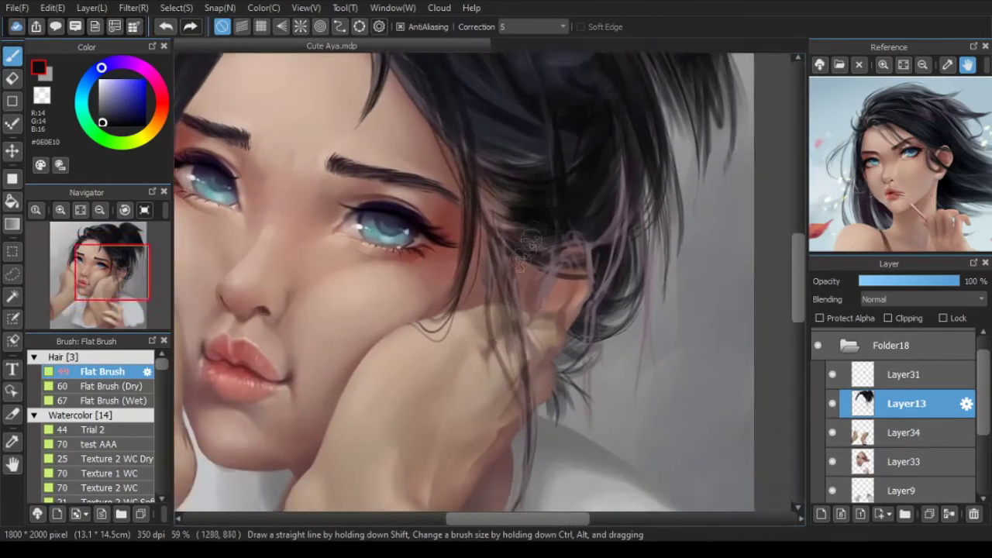
{"action": "key", "text": "Right"}
{"action": "key", "text": "Right"}
{"action": "key", "text": "Right"}
{"action": "key", "text": "Right"}
{"action": "left_click_drag", "start_coordinate": [474, 237], "coordinate": [403, 299]}
{"action": "key", "text": "Left"}
{"action": "key", "text": "Left"}
{"action": "key", "text": "Left"}
{"action": "key", "text": "Left"}
{"action": "key", "text": "Left"}
{"action": "key", "text": "Left"}
{"action": "key", "text": "Left"}
{"action": "key", "text": "Left"}
{"action": "key", "text": "Left"}
{"action": "key", "text": "Left"}
{"action": "key", "text": "Left"}
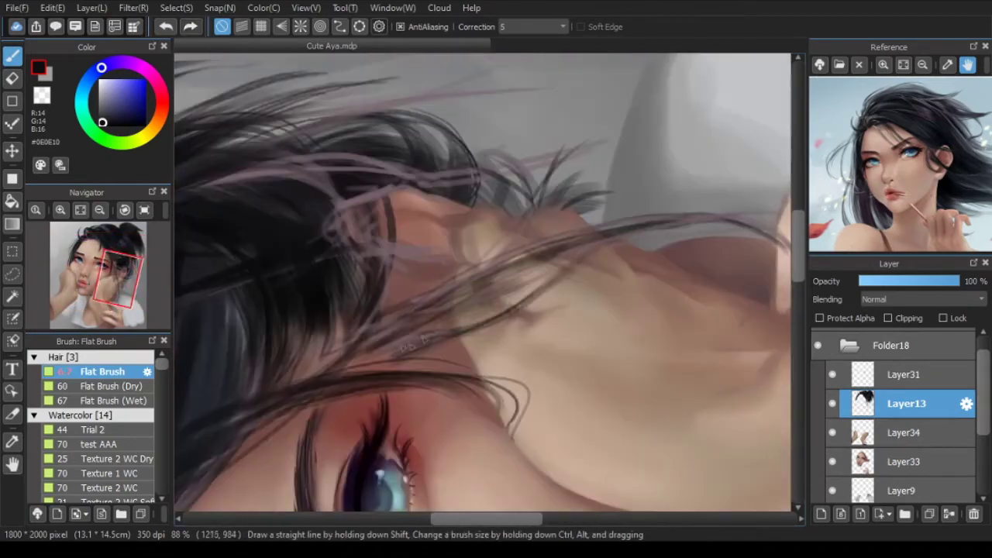
{"action": "left_click_drag", "start_coordinate": [419, 333], "coordinate": [519, 279]}
{"action": "left_click_drag", "start_coordinate": [443, 310], "coordinate": [586, 241]}
{"action": "left_click_drag", "start_coordinate": [724, 219], "coordinate": [643, 217]}
{"action": "key", "text": "ctrl+z"}
{"action": "left_click_drag", "start_coordinate": [534, 224], "coordinate": [700, 210]}
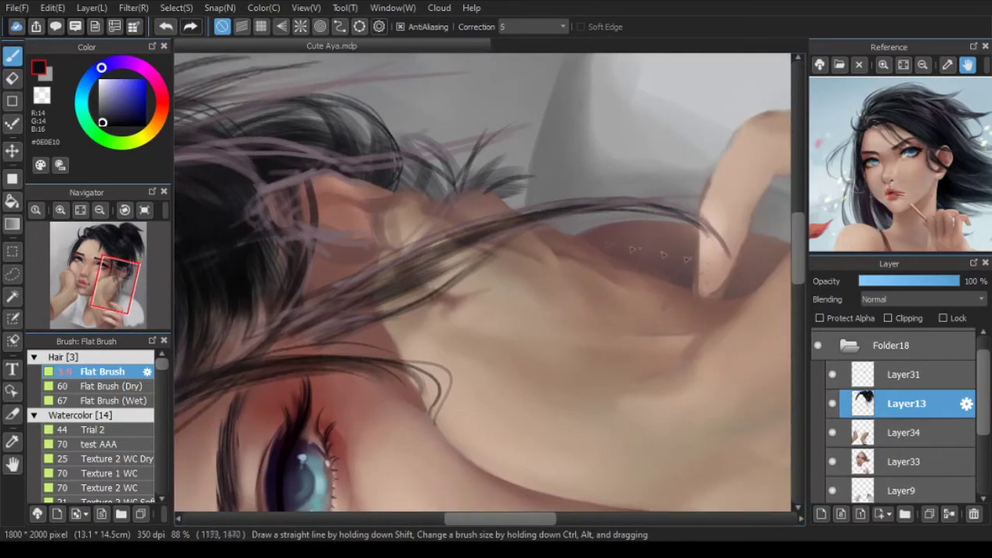
Step: Rotate the canvas back and thicken the dark strands falling in front of the ear and over the hand
{"action": "key", "text": "Right"}
{"action": "key", "text": "Right"}
{"action": "key", "text": "Right"}
{"action": "key", "text": "Right"}
{"action": "key", "text": "Right"}
{"action": "key", "text": "Right"}
{"action": "scroll", "coordinate": [502, 200], "scroll_direction": "up", "scroll_amount": 1}
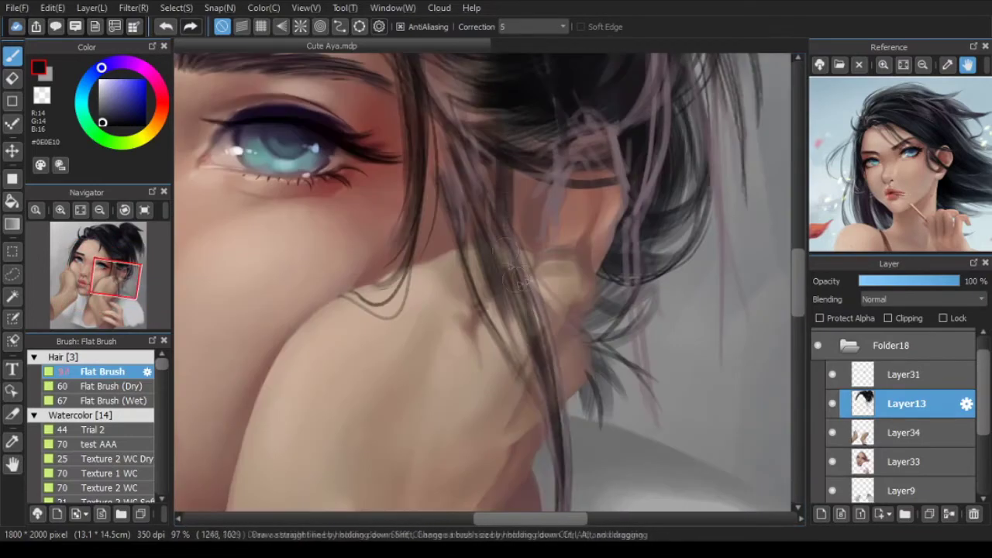
{"action": "scroll", "coordinate": [478, 172], "scroll_direction": "down", "scroll_amount": 4}
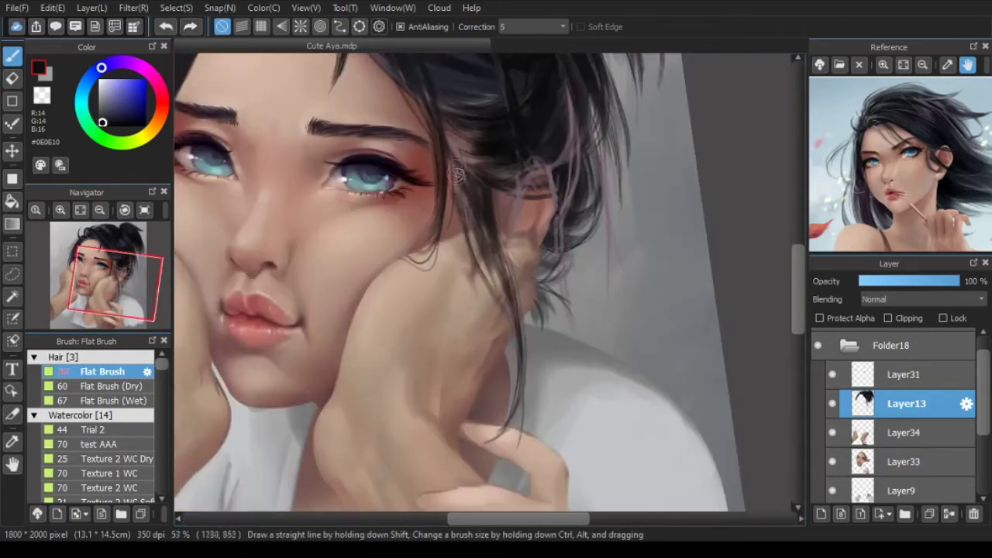
{"action": "left_click_drag", "start_coordinate": [483, 186], "coordinate": [482, 231]}
Step: Darken the gathered hair above and behind the ear with sampled tones #1B191D and #0E0D10
{"action": "scroll", "coordinate": [474, 221], "scroll_direction": "up", "scroll_amount": 3}
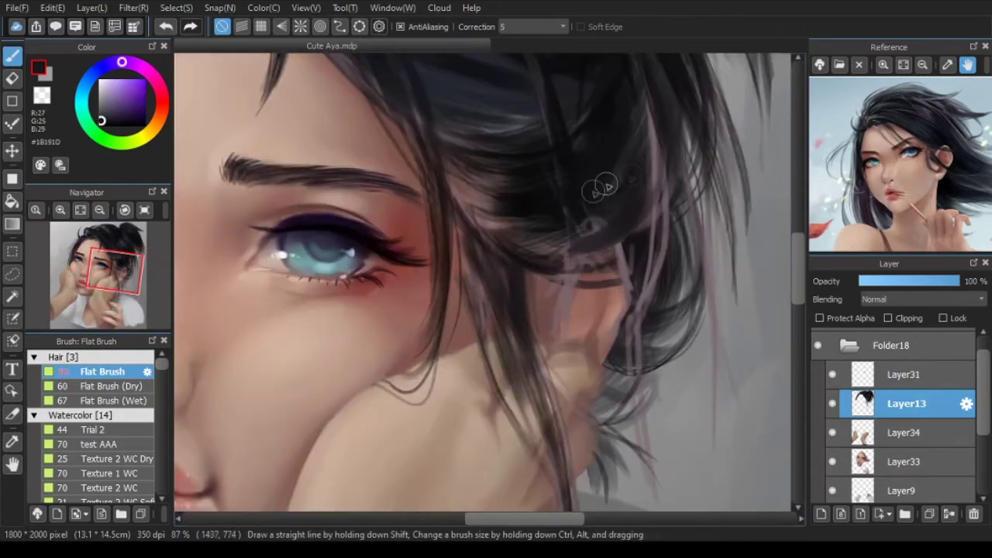
{"action": "scroll", "coordinate": [553, 247], "scroll_direction": "down", "scroll_amount": 3}
{"action": "scroll", "coordinate": [566, 258], "scroll_direction": "up", "scroll_amount": 1}
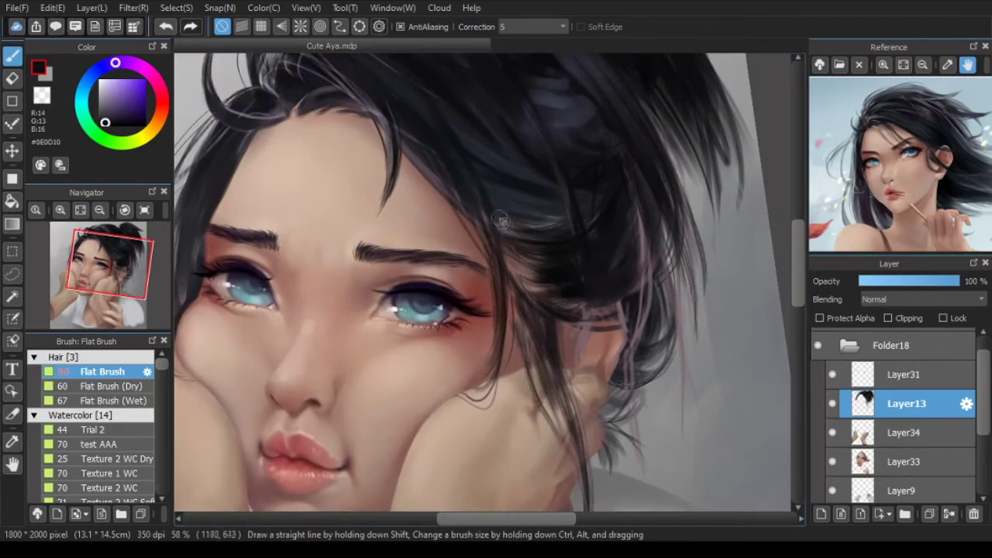
{"action": "scroll", "coordinate": [574, 237], "scroll_direction": "down", "scroll_amount": 2}
{"action": "key", "text": "Down"}
{"action": "left_click_drag", "start_coordinate": [617, 255], "coordinate": [465, 261]}
{"action": "scroll", "coordinate": [462, 246], "scroll_direction": "up", "scroll_amount": 2}
Step: Refine the side hair below the bun with Flat Brush strokes in sampled #0E0E12 and #24262F
{"action": "right_click", "coordinate": [431, 202]}
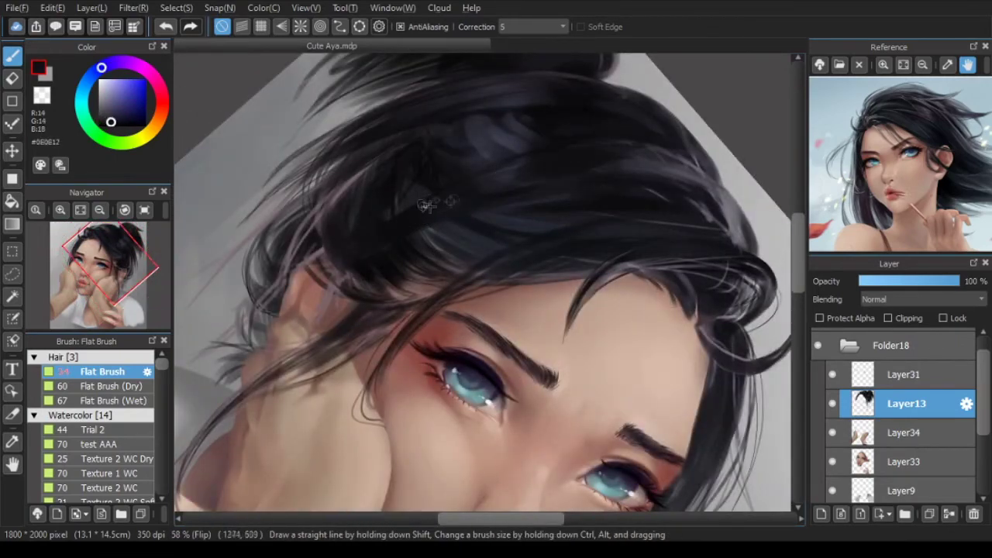
{"action": "scroll", "coordinate": [504, 185], "scroll_direction": "down", "scroll_amount": 2}
{"action": "left_click_drag", "start_coordinate": [515, 171], "coordinate": [571, 181]}
{"action": "scroll", "coordinate": [496, 194], "scroll_direction": "up", "scroll_amount": 2}
{"action": "right_click", "coordinate": [410, 232]}
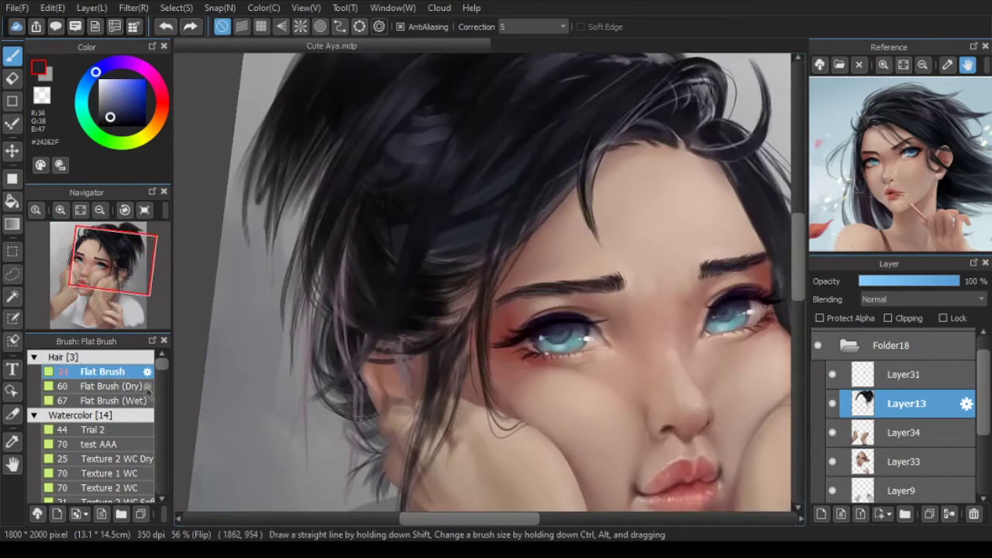
Step: Switch to the Watercolor brush and blend the dark side hair with sampled #0C0C0E and #100F12
{"action": "key", "text": "s"}
{"action": "right_click", "coordinate": [381, 294]}
{"action": "left_click_drag", "start_coordinate": [478, 172], "coordinate": [450, 229]}
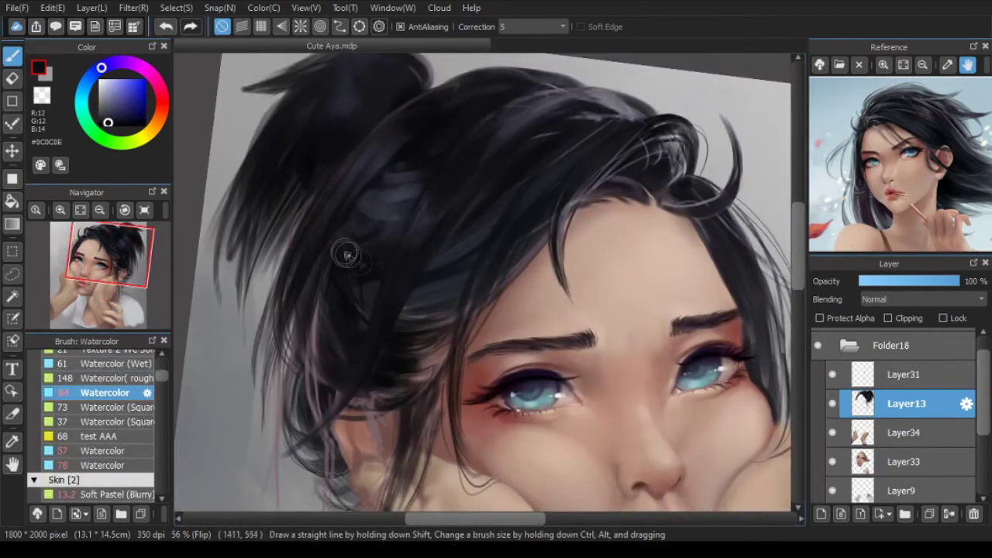
{"action": "scroll", "coordinate": [350, 238], "scroll_direction": "up", "scroll_amount": 2}
{"action": "right_click", "coordinate": [403, 190]}
{"action": "right_click", "coordinate": [424, 245]}
{"action": "mouse_move", "coordinate": [347, 268]}
{"action": "left_mouse_down"}
{"action": "mouse_move", "coordinate": [383, 249]}
{"action": "mouse_move", "coordinate": [347, 358]}
{"action": "left_mouse_up"}
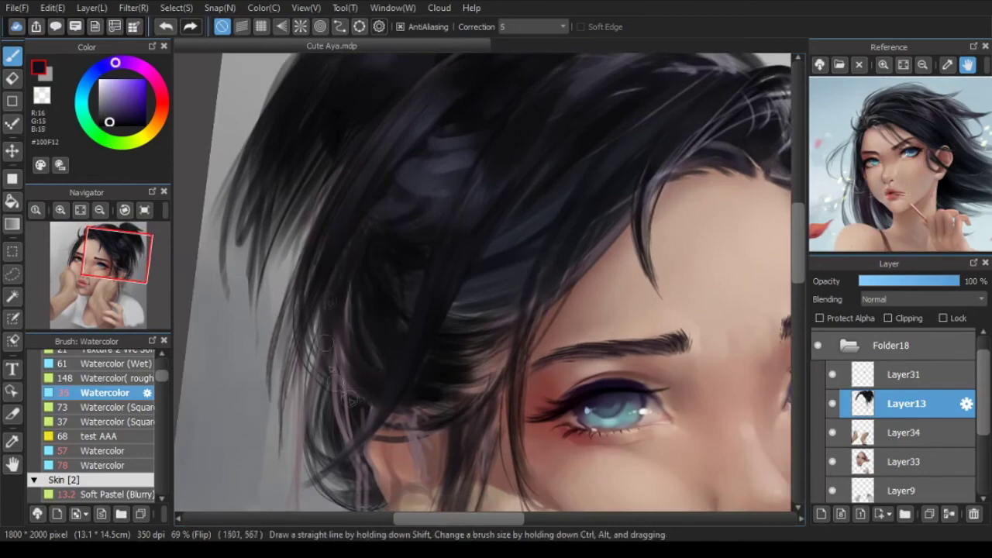
Step: Blend the hair between the temple and ear using the Watercolor brush with sampled #25272C and #1F1717
{"action": "scroll", "coordinate": [349, 239], "scroll_direction": "down", "scroll_amount": 3}
{"action": "scroll", "coordinate": [349, 326], "scroll_direction": "up", "scroll_amount": 4}
{"action": "key", "text": "bracketright"}
{"action": "right_click", "coordinate": [510, 248]}
{"action": "left_click_drag", "start_coordinate": [466, 323], "coordinate": [497, 305]}
{"action": "left_click_drag", "start_coordinate": [452, 352], "coordinate": [462, 321]}
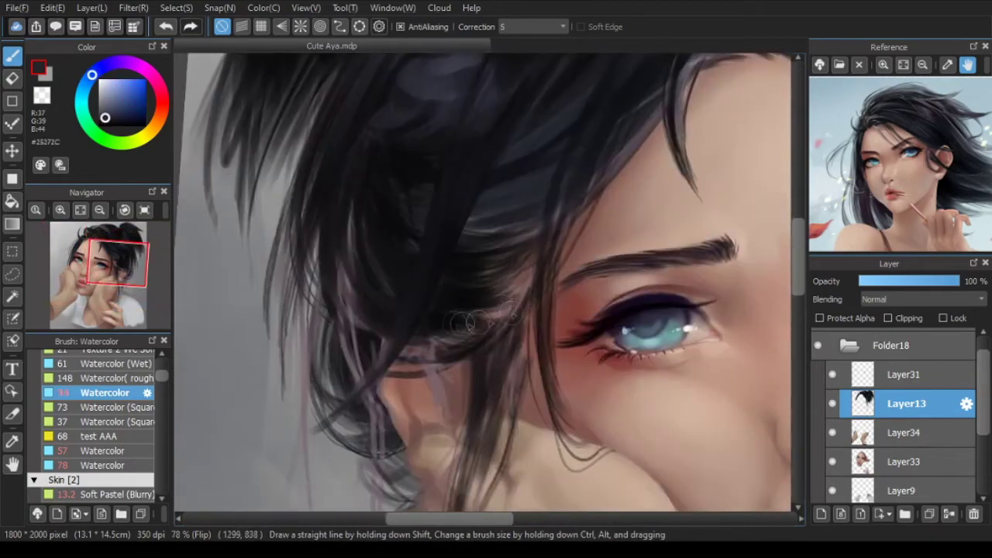
{"action": "right_click", "coordinate": [518, 301]}
{"action": "left_click_drag", "start_coordinate": [519, 304], "coordinate": [529, 277]}
{"action": "left_click_drag", "start_coordinate": [475, 388], "coordinate": [504, 348]}
{"action": "key", "text": "bracketright"}
{"action": "key", "text": "bracketright"}
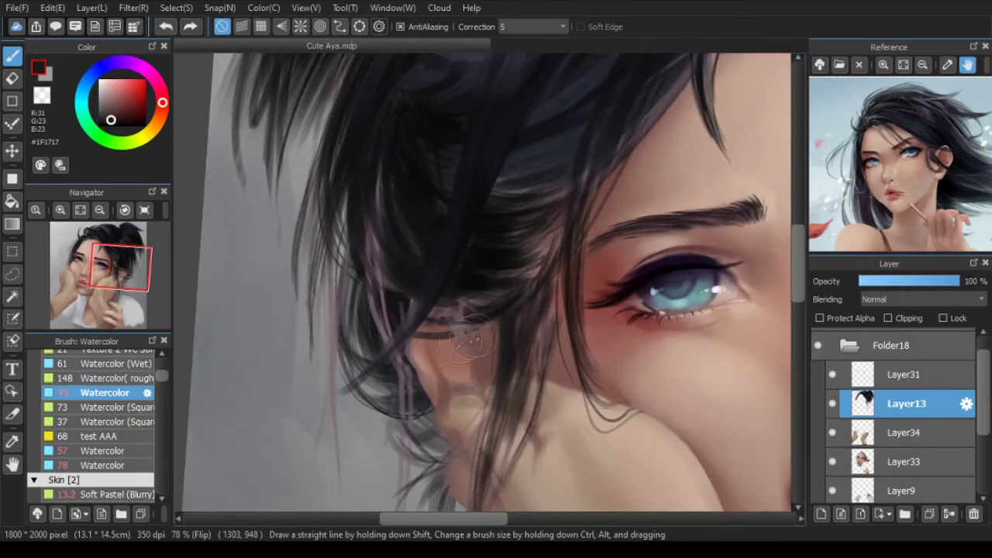
Step: Darken the hair edge above and behind the ear with sampled #111116
{"action": "left_click", "coordinate": [460, 288], "text": "alt"}
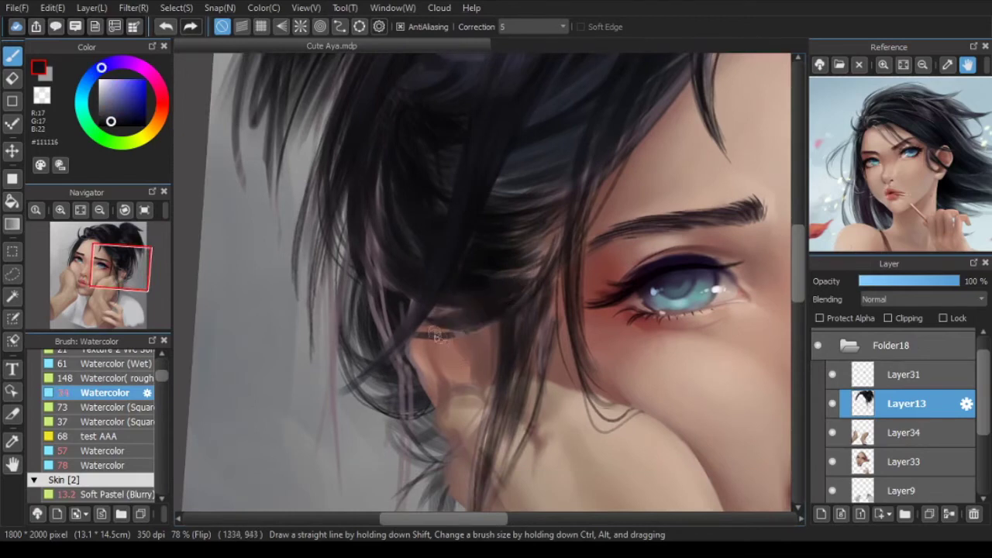
{"action": "left_click_drag", "start_coordinate": [465, 291], "coordinate": [519, 267]}
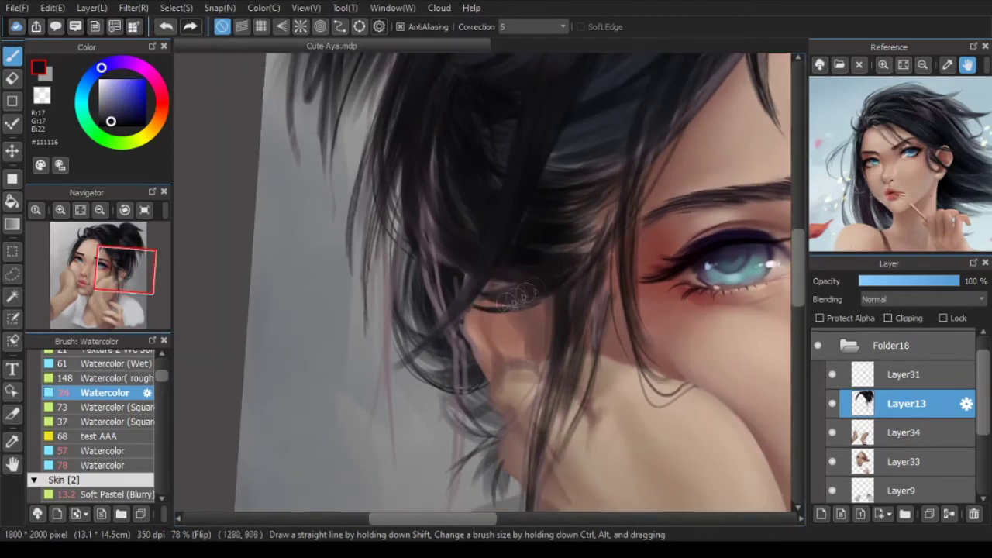
{"action": "scroll", "coordinate": [480, 325], "scroll_direction": "up", "scroll_amount": 4}
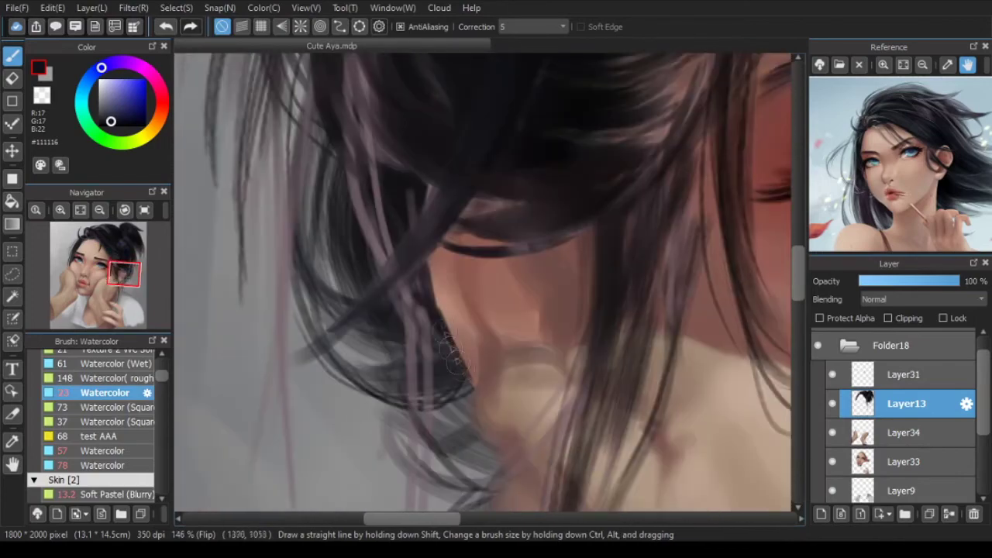
{"action": "left_click_drag", "start_coordinate": [455, 362], "coordinate": [471, 385]}
{"action": "scroll", "coordinate": [542, 354], "scroll_direction": "down", "scroll_amount": 9}
{"action": "scroll", "coordinate": [488, 392], "scroll_direction": "up", "scroll_amount": 9}
Step: Select Layer34 and define the rounded fingertip below the ear with sampled skin tone #AB937E
{"action": "left_click", "coordinate": [428, 361], "text": "ctrl+shift"}
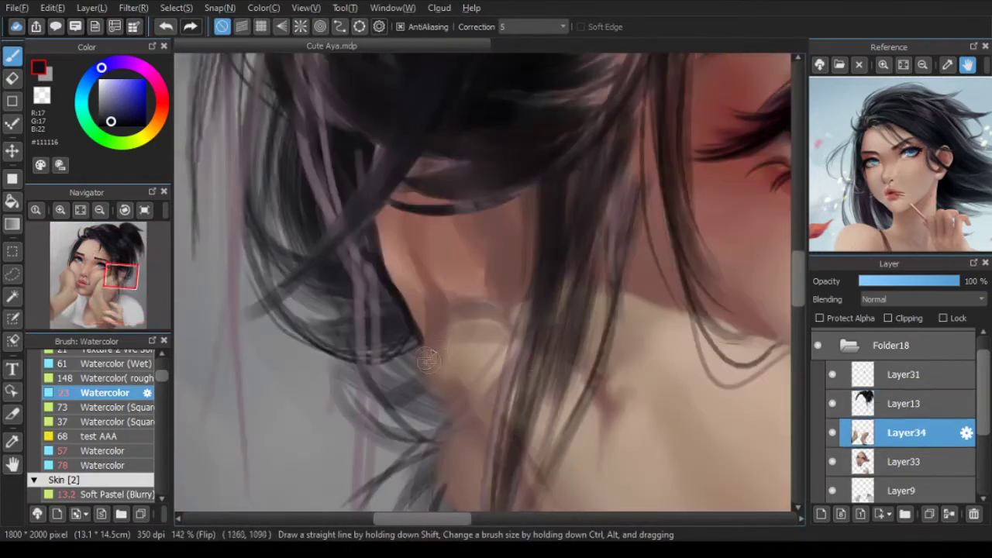
{"action": "left_click", "coordinate": [455, 349], "text": "alt"}
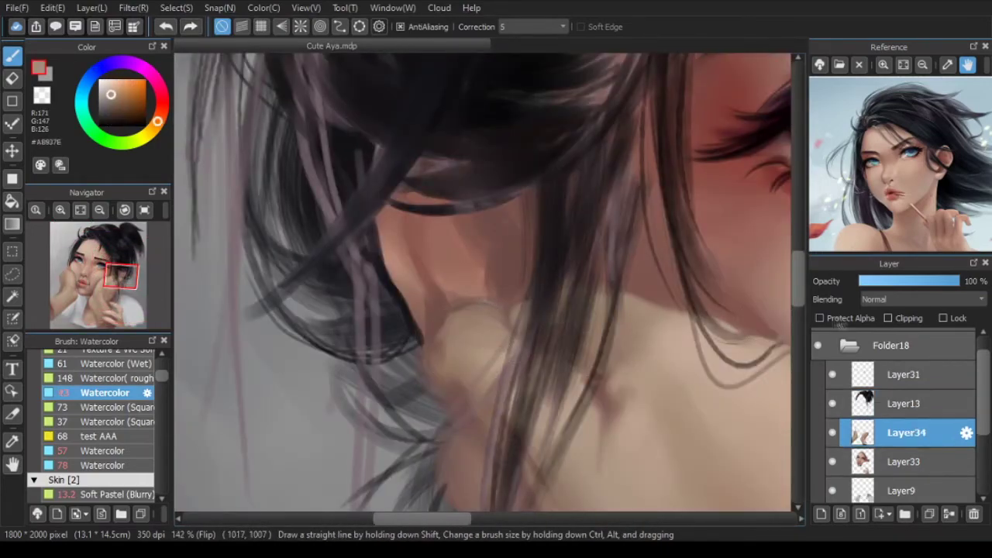
{"action": "scroll", "coordinate": [532, 352], "scroll_direction": "down", "scroll_amount": 5}
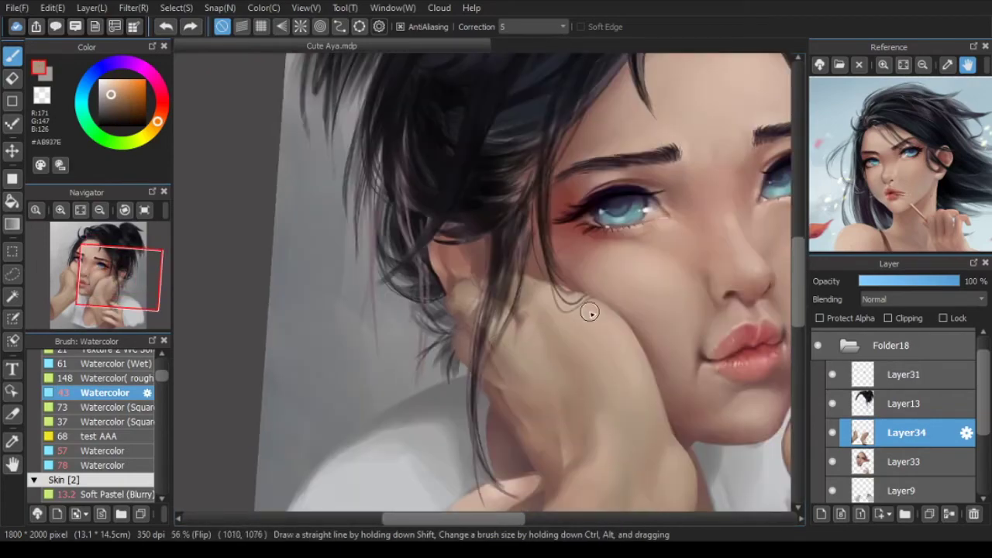
{"action": "scroll", "coordinate": [450, 218], "scroll_direction": "down", "scroll_amount": 3}
{"action": "key", "text": "Down"}
{"action": "scroll", "coordinate": [491, 271], "scroll_direction": "up", "scroll_amount": 6}
{"action": "left_click_drag", "start_coordinate": [480, 319], "coordinate": [494, 266]}
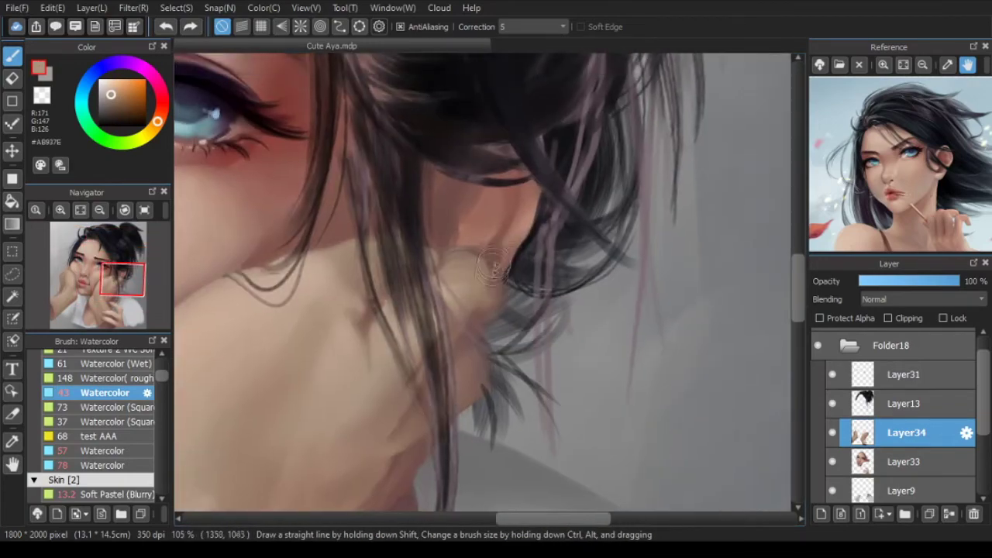
Step: Shade the border between the ear and the fingertip with sampled reddish browns #9D7265 and #986D60
{"action": "scroll", "coordinate": [555, 254], "scroll_direction": "up", "scroll_amount": 5}
{"action": "left_click", "coordinate": [561, 264], "text": "alt"}
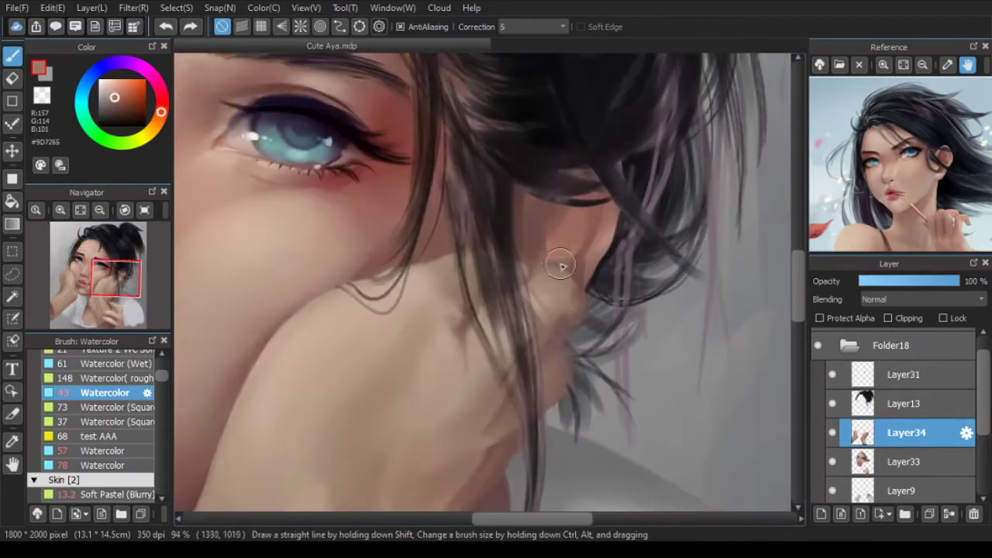
{"action": "left_click", "coordinate": [905, 461]}
{"action": "left_click", "coordinate": [602, 229], "text": "alt"}
{"action": "key", "text": "alt+bracketright"}
{"action": "left_click", "coordinate": [564, 257], "text": "alt"}
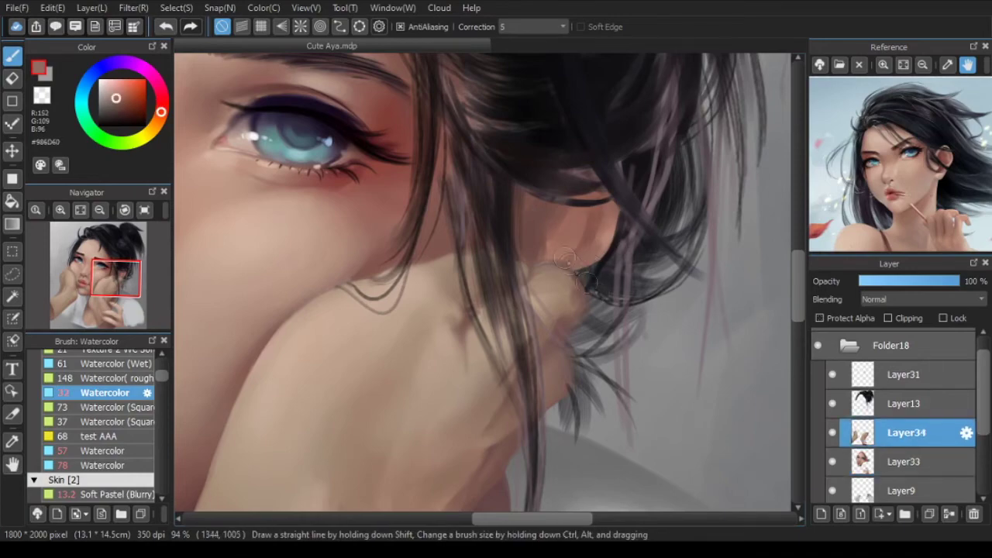
Step: Shade the outer side of the hand below the fingertip on Layer34 with sampled skin tones and dark brown #71534E
{"action": "scroll", "coordinate": [530, 258], "scroll_direction": "down", "scroll_amount": 5}
{"action": "scroll", "coordinate": [598, 299], "scroll_direction": "up", "scroll_amount": 5}
{"action": "left_click", "coordinate": [605, 308], "text": "alt"}
{"action": "scroll", "coordinate": [629, 265], "scroll_direction": "down", "scroll_amount": 1}
{"action": "left_click", "coordinate": [581, 285], "text": "alt"}
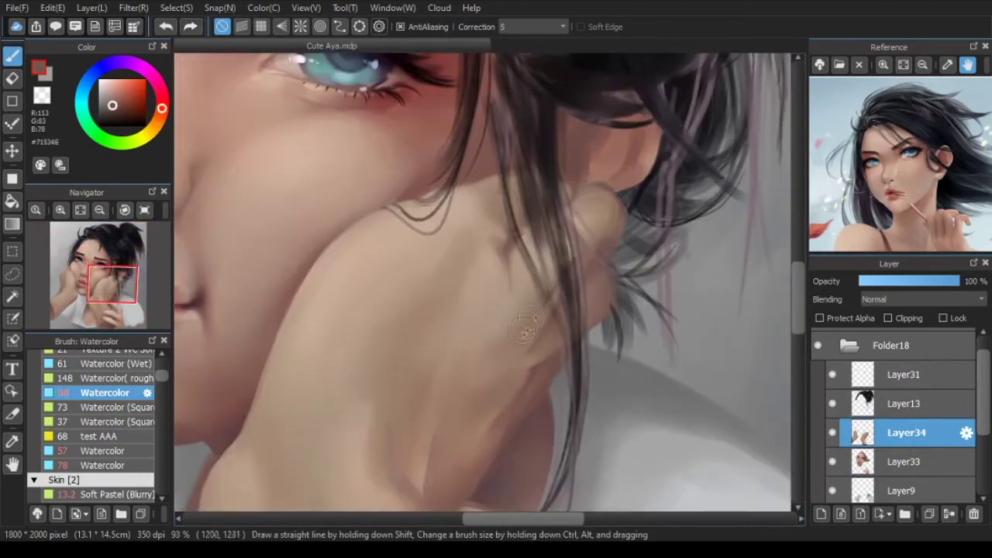
Step: Switch to the Airbrush on Layer34 and soften the edge of the other hand beside the chin with sampled #B49884
{"action": "scroll", "coordinate": [522, 334], "scroll_direction": "down", "scroll_amount": 3}
{"action": "left_click", "coordinate": [904, 462]}
{"action": "left_click", "coordinate": [906, 432]}
{"action": "left_click_drag", "start_coordinate": [162, 375], "coordinate": [165, 388]}
{"action": "left_click", "coordinate": [116, 441]}
{"action": "scroll", "coordinate": [400, 319], "scroll_direction": "up", "scroll_amount": 5}
{"action": "left_click", "coordinate": [410, 348], "text": "alt"}
{"action": "left_click_drag", "start_coordinate": [415, 314], "coordinate": [427, 342]}
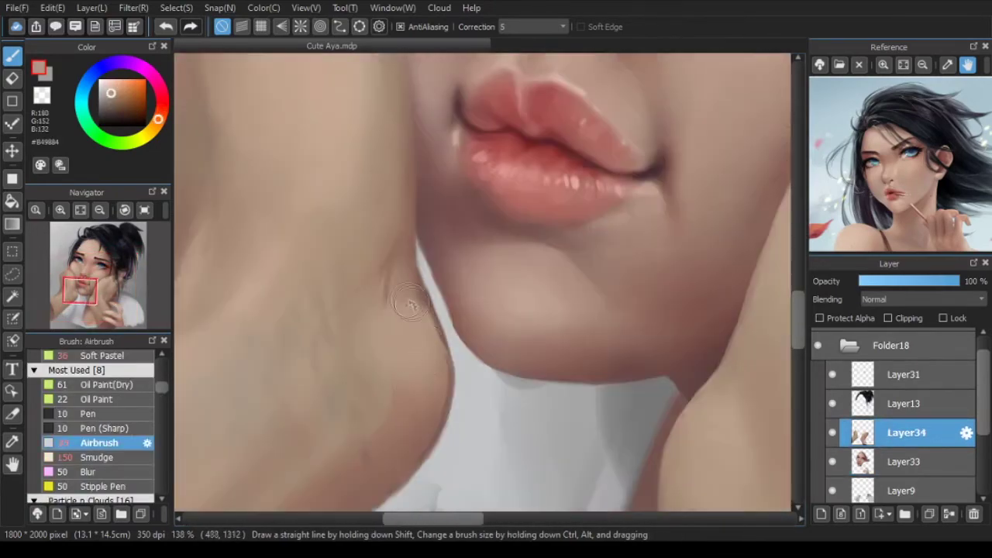
Step: Enable Protect Alpha on Layer34 and shade the hand's edge beside the chin with sampled reddish brown #795750
{"action": "left_click", "coordinate": [412, 244], "text": "alt"}
{"action": "left_click", "coordinate": [820, 318]}
{"action": "left_click", "coordinate": [415, 328], "text": "alt"}
{"action": "left_click", "coordinate": [445, 334], "text": "alt"}
{"action": "left_click_drag", "start_coordinate": [428, 291], "coordinate": [448, 380]}
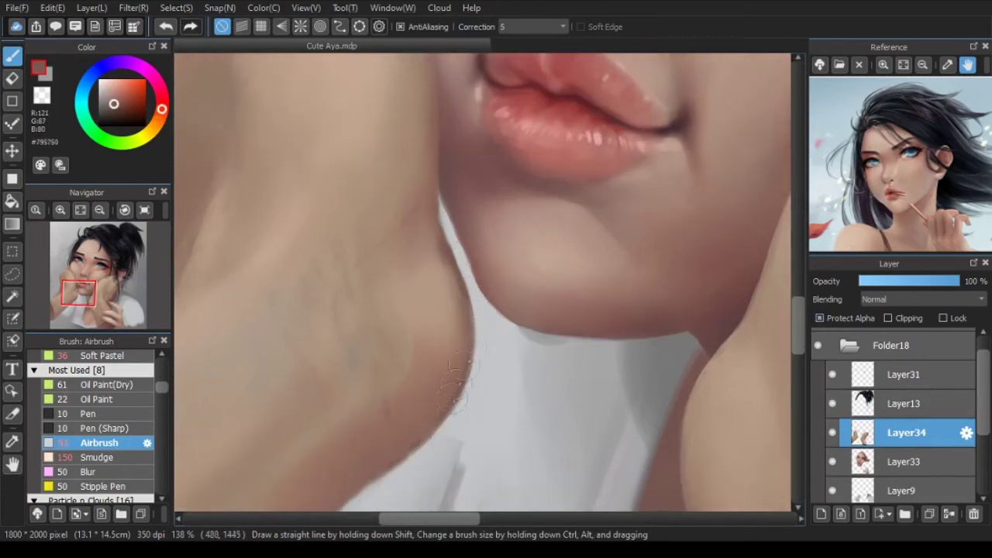
{"action": "scroll", "coordinate": [511, 268], "scroll_direction": "up", "scroll_amount": 2}
{"action": "left_click_drag", "start_coordinate": [511, 267], "coordinate": [495, 430]}
{"action": "scroll", "coordinate": [542, 279], "scroll_direction": "down", "scroll_amount": 6}
{"action": "mouse_move", "coordinate": [615, 256]}
{"action": "left_mouse_down"}
{"action": "mouse_move", "coordinate": [642, 325]}
{"action": "mouse_move", "coordinate": [536, 354]}
{"action": "left_mouse_up"}
Step: Select Layer33 and shade the ear with the Airbrush using sampled reddish browns #93655B and #634543
{"action": "left_click", "coordinate": [905, 404]}
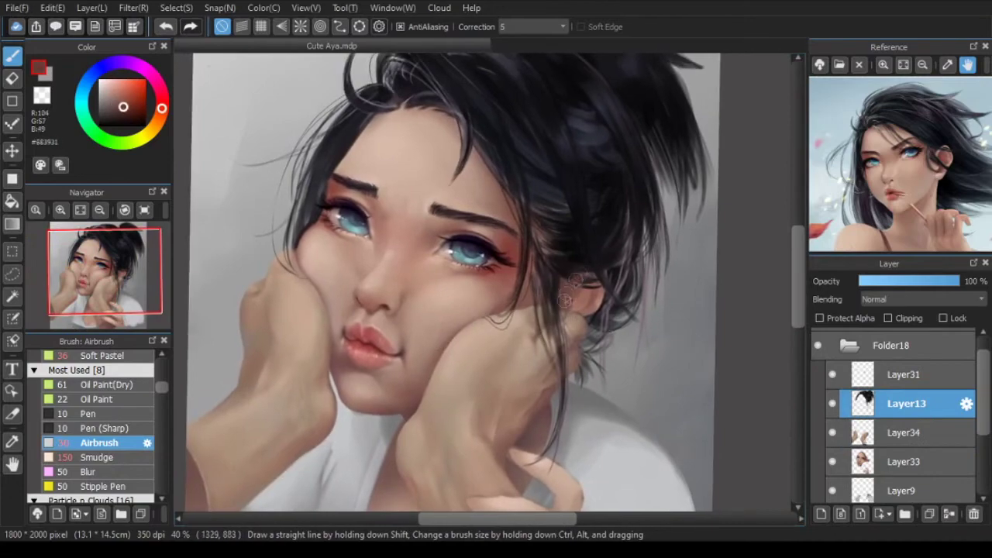
{"action": "scroll", "coordinate": [572, 281], "scroll_direction": "up", "scroll_amount": 1}
{"action": "left_click", "coordinate": [905, 462]}
{"action": "left_click", "coordinate": [582, 285], "text": "alt"}
{"action": "left_click", "coordinate": [581, 302], "text": "alt"}
{"action": "mouse_move", "coordinate": [579, 303]}
{"action": "left_mouse_down"}
{"action": "mouse_move", "coordinate": [562, 280]}
{"action": "mouse_move", "coordinate": [585, 293]}
{"action": "left_mouse_up"}
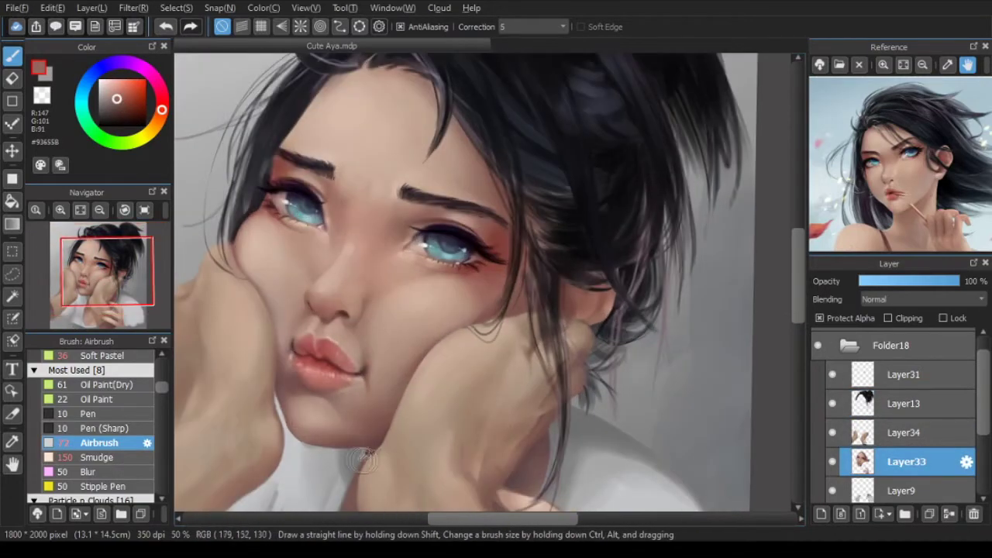
{"action": "left_click", "coordinate": [566, 310], "text": "alt"}
{"action": "scroll", "coordinate": [574, 334], "scroll_direction": "up", "scroll_amount": 2}
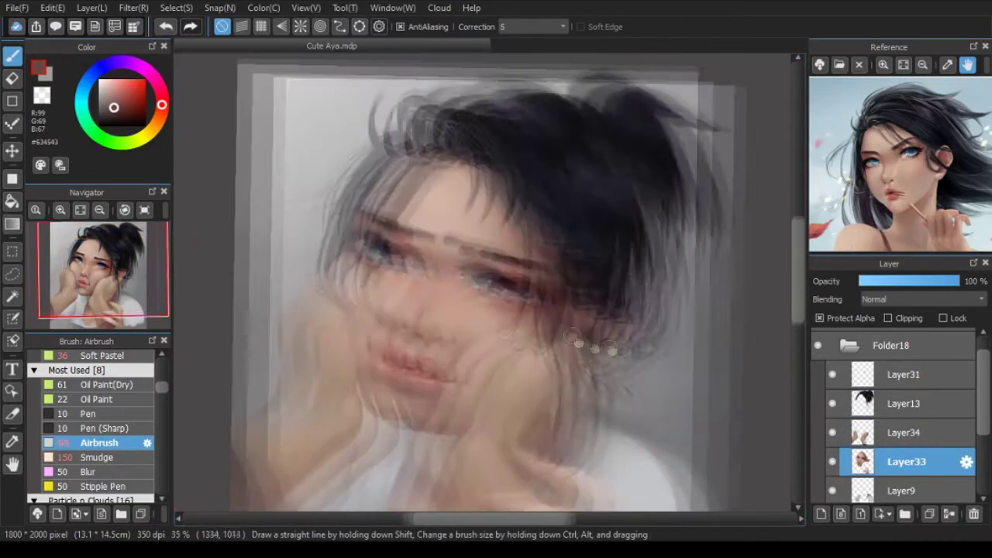
Step: Protect the alpha of Layer13 and darken the hair around the ear with the Airbrush in sampled near-black #0D0C0E
{"action": "left_click", "coordinate": [582, 298], "text": "ctrl"}
{"action": "left_click", "coordinate": [827, 319]}
{"action": "left_click", "coordinate": [569, 268], "text": "alt"}
{"action": "left_click_drag", "start_coordinate": [566, 271], "coordinate": [601, 271]}
{"action": "mouse_move", "coordinate": [593, 333]}
{"action": "left_mouse_down"}
{"action": "mouse_move", "coordinate": [596, 279]}
{"action": "mouse_move", "coordinate": [607, 352]}
{"action": "left_mouse_up"}
{"action": "scroll", "coordinate": [605, 333], "scroll_direction": "down", "scroll_amount": 2}
{"action": "left_click_drag", "start_coordinate": [695, 341], "coordinate": [702, 268]}
{"action": "scroll", "coordinate": [693, 326], "scroll_direction": "down", "scroll_amount": 2}
{"action": "left_click_drag", "start_coordinate": [482, 175], "coordinate": [547, 157]}
{"action": "key", "text": "ctrl+z"}
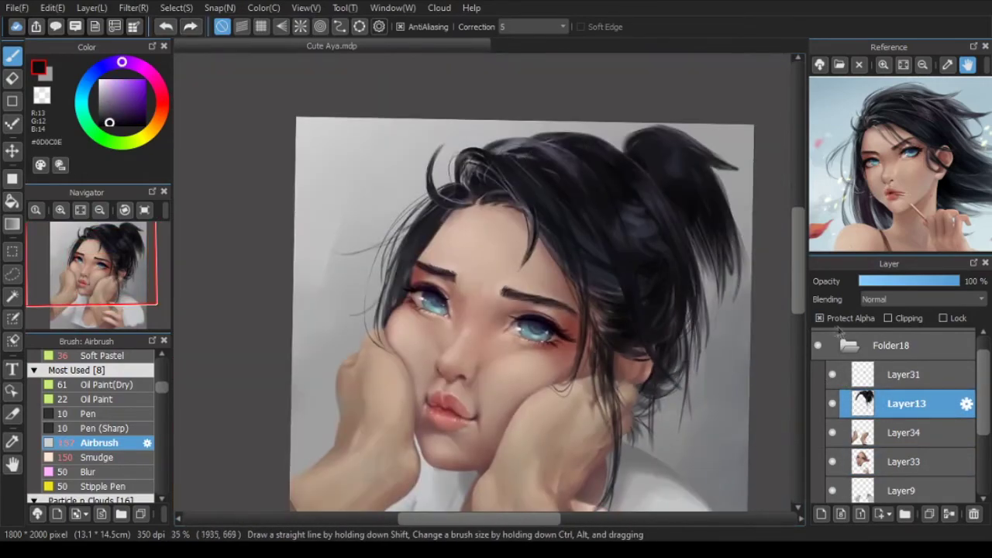
{"action": "left_click_drag", "start_coordinate": [662, 279], "coordinate": [655, 262]}
{"action": "scroll", "coordinate": [656, 259], "scroll_direction": "up", "scroll_amount": 1}
Step: Switch to the Flat Brush and blend the strands inside the hair bun on Layer13 with sampled dark tones such as #18171B
{"action": "scroll", "coordinate": [658, 109], "scroll_direction": "up", "scroll_amount": 5}
{"action": "left_click_drag", "start_coordinate": [162, 386], "coordinate": [162, 362]}
{"action": "left_click", "coordinate": [102, 372]}
{"action": "left_click", "coordinate": [478, 118], "text": "alt"}
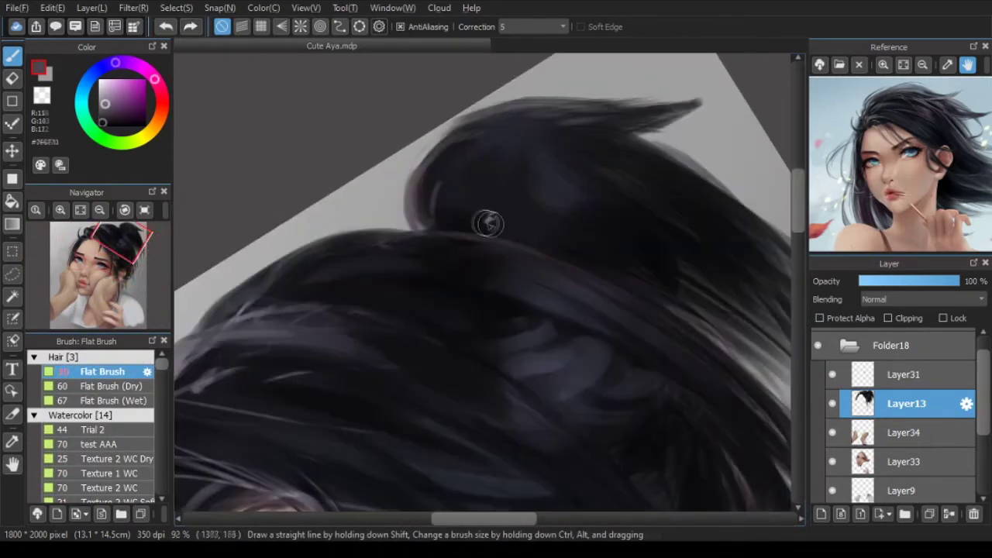
{"action": "left_click", "coordinate": [483, 222], "text": "alt"}
{"action": "left_click", "coordinate": [586, 200], "text": "alt"}
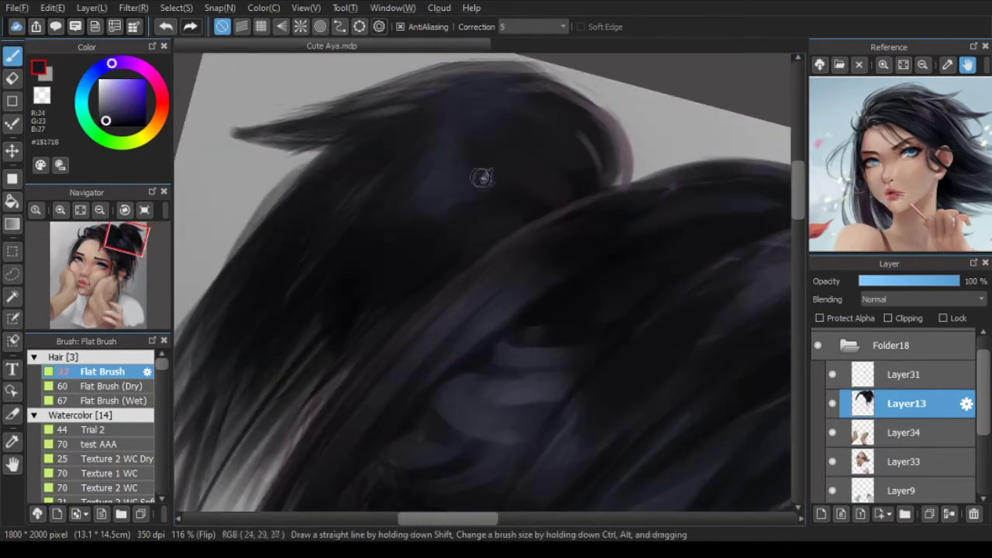
{"action": "left_click", "coordinate": [465, 184], "text": "alt"}
{"action": "left_click", "coordinate": [504, 222], "text": "alt"}
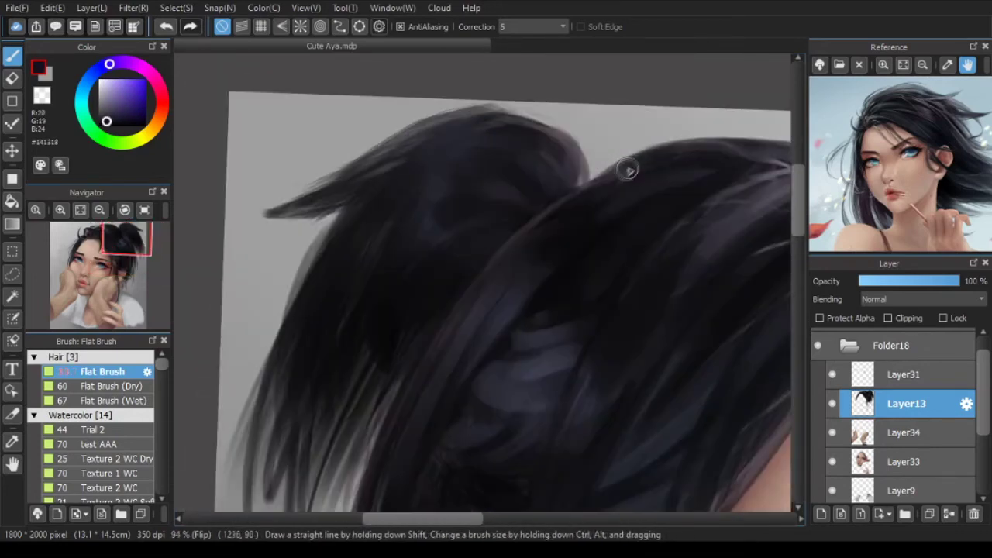
Step: Refine the base of the bun and the dark strands running down from it with sampled #141318
{"action": "left_click_drag", "start_coordinate": [566, 171], "coordinate": [571, 165]}
{"action": "left_click", "coordinate": [602, 199], "text": "alt"}
{"action": "left_click_drag", "start_coordinate": [444, 234], "coordinate": [498, 224]}
{"action": "left_click", "coordinate": [444, 269], "text": "alt"}
{"action": "left_click_drag", "start_coordinate": [440, 251], "coordinate": [406, 365]}
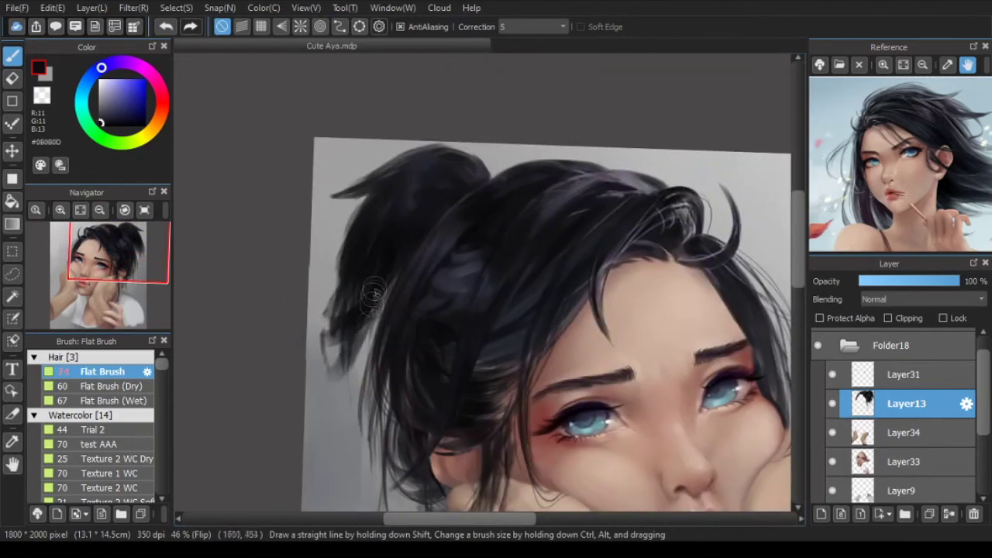
Step: Trim the ponytail's outer edge and pointed tip with background gray #A5A5A5 and redraw its strands with #2D2C2F
{"action": "scroll", "coordinate": [374, 292], "scroll_direction": "up", "scroll_amount": 2}
{"action": "left_click_drag", "start_coordinate": [345, 229], "coordinate": [330, 278]}
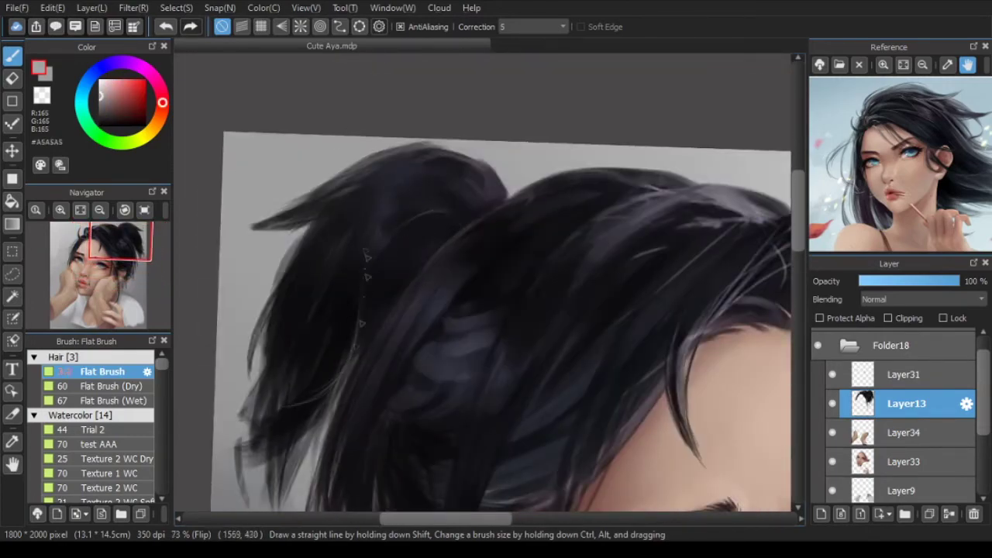
{"action": "scroll", "coordinate": [409, 278], "scroll_direction": "down", "scroll_amount": 2}
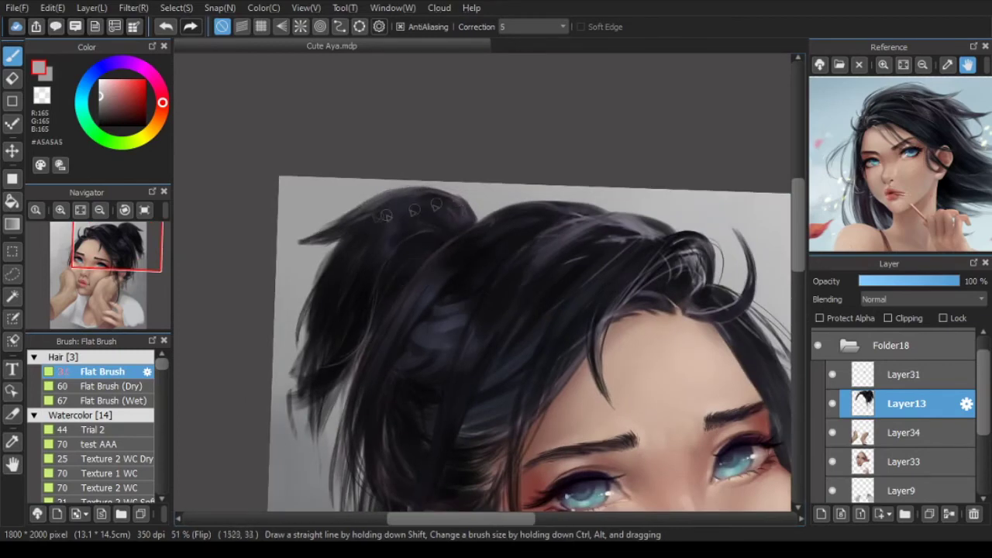
{"action": "left_click", "coordinate": [320, 235], "text": "alt"}
{"action": "left_click_drag", "start_coordinate": [287, 245], "coordinate": [303, 242]}
{"action": "left_click_drag", "start_coordinate": [363, 265], "coordinate": [353, 241]}
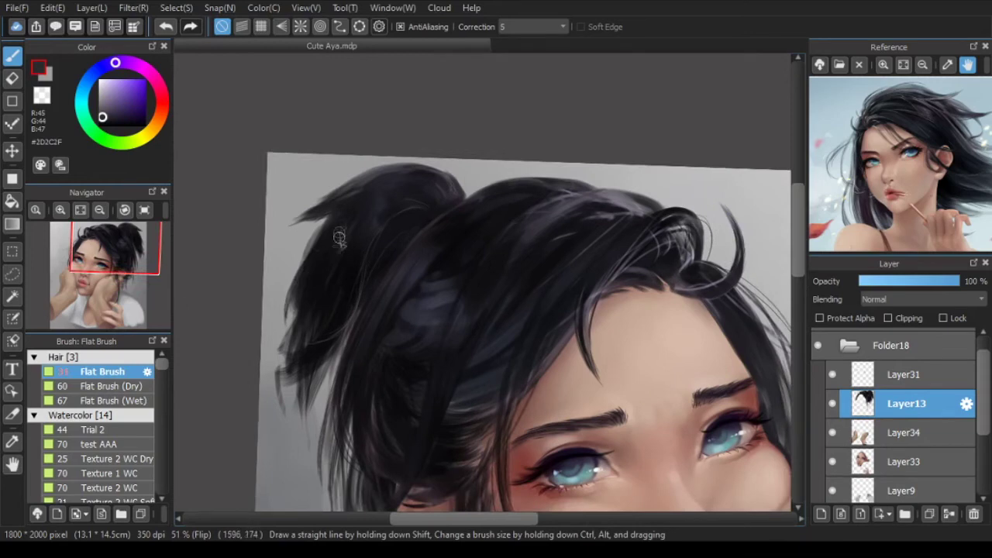
{"action": "scroll", "coordinate": [339, 238], "scroll_direction": "down", "scroll_amount": 1}
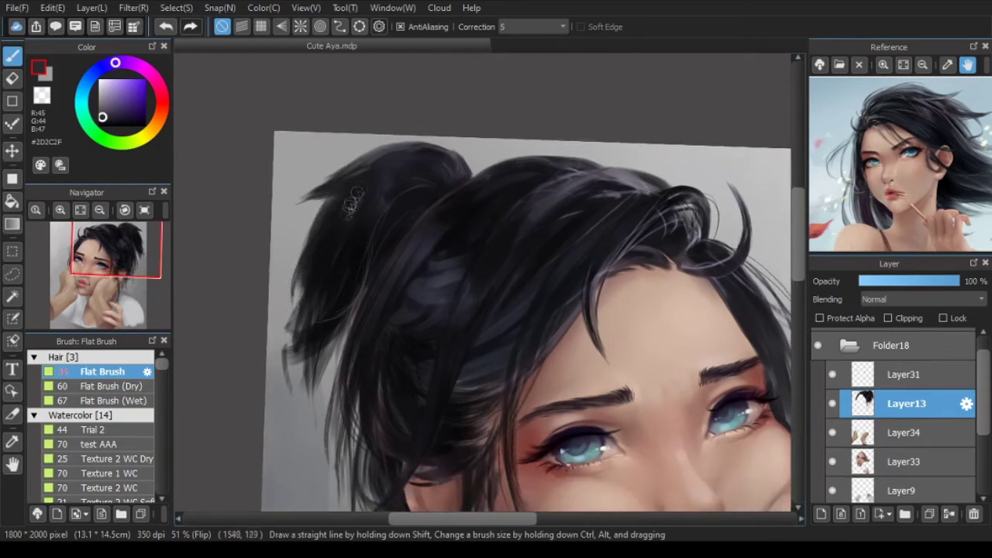
Step: Shape the ponytail's lower end into tapering loose strands using sampled dark tones #0D0D0F and #2B272F
{"action": "left_click", "coordinate": [329, 245], "text": "alt"}
{"action": "scroll", "coordinate": [322, 291], "scroll_direction": "down", "scroll_amount": 1}
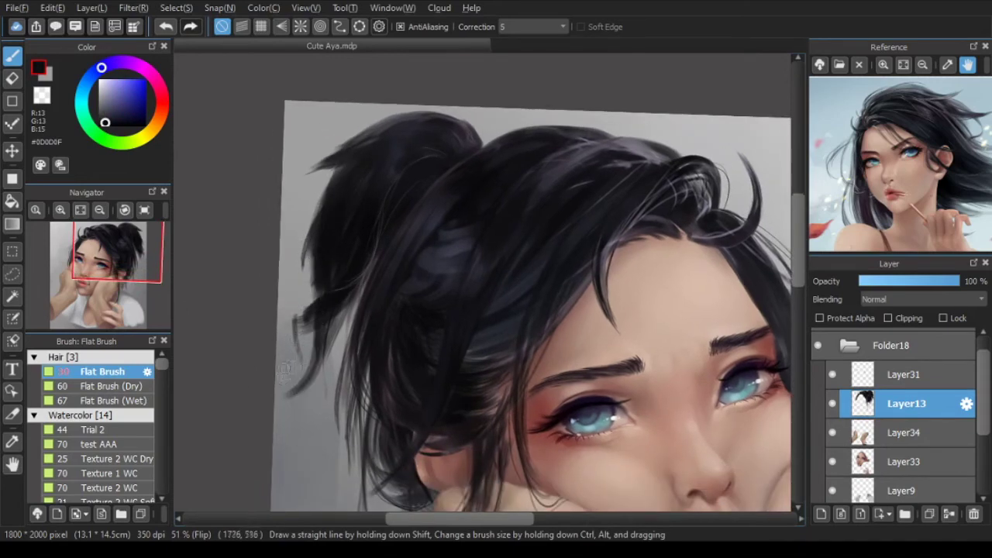
{"action": "scroll", "coordinate": [284, 369], "scroll_direction": "down", "scroll_amount": 2}
{"action": "scroll", "coordinate": [369, 226], "scroll_direction": "up", "scroll_amount": 1}
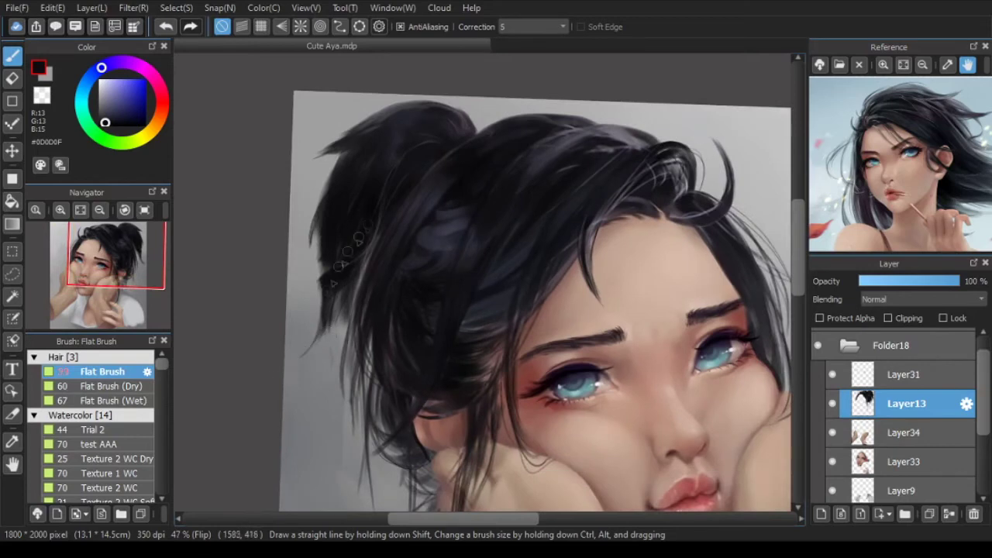
{"action": "left_click", "coordinate": [332, 268], "text": "alt"}
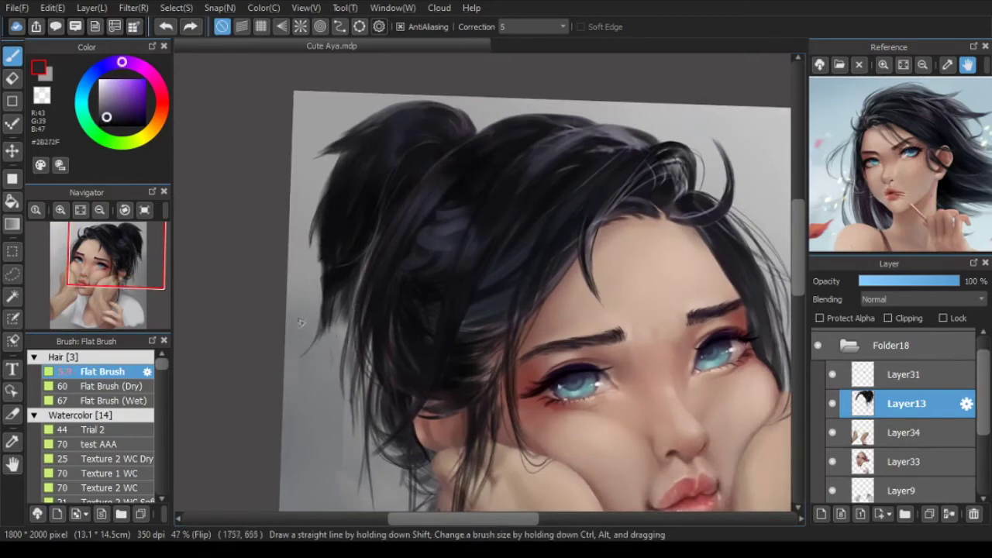
{"action": "left_click", "coordinate": [323, 226], "text": "alt"}
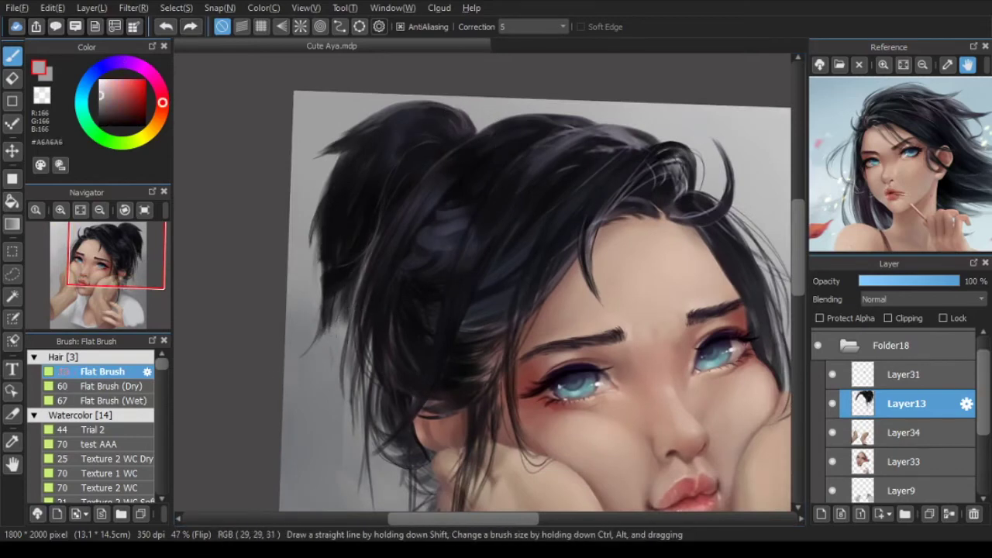
Step: Enable Protect Alpha on Layer13 and soften the ponytail's outer edge with sampled background grays, including #A6A6A6
{"action": "left_click", "coordinate": [819, 318]}
{"action": "left_click", "coordinate": [309, 287], "text": "alt"}
{"action": "mouse_move", "coordinate": [312, 318]}
{"action": "left_mouse_down"}
{"action": "mouse_move", "coordinate": [329, 262]}
{"action": "mouse_move", "coordinate": [325, 158]}
{"action": "left_mouse_up"}
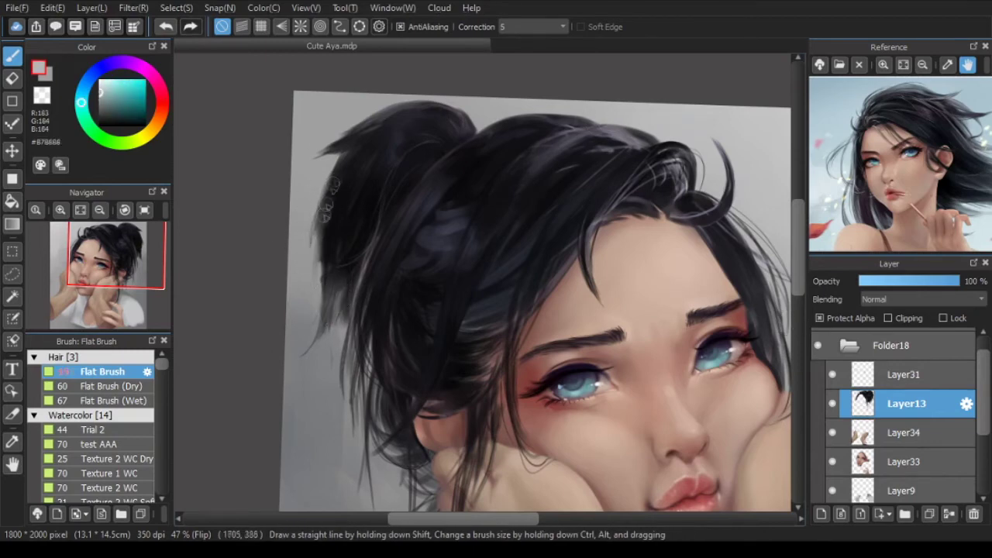
{"action": "left_click_drag", "start_coordinate": [320, 157], "coordinate": [363, 130]}
{"action": "left_click", "coordinate": [339, 194], "text": "alt"}
{"action": "left_click", "coordinate": [319, 203], "text": "alt"}
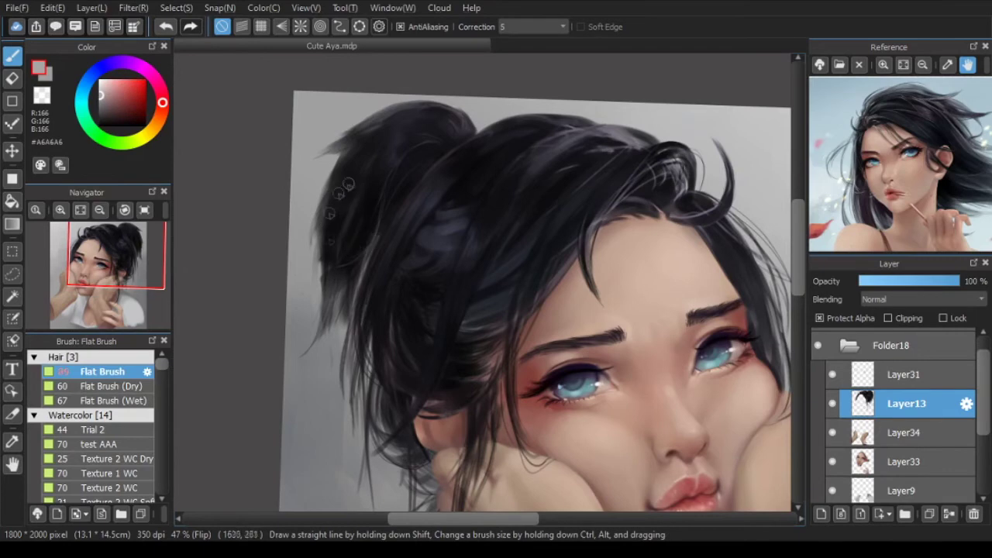
{"action": "scroll", "coordinate": [339, 241], "scroll_direction": "down", "scroll_amount": 2}
{"action": "left_click", "coordinate": [338, 242], "text": "alt"}
{"action": "left_click", "coordinate": [320, 197], "text": "alt"}
{"action": "scroll", "coordinate": [319, 195], "scroll_direction": "up", "scroll_amount": 3}
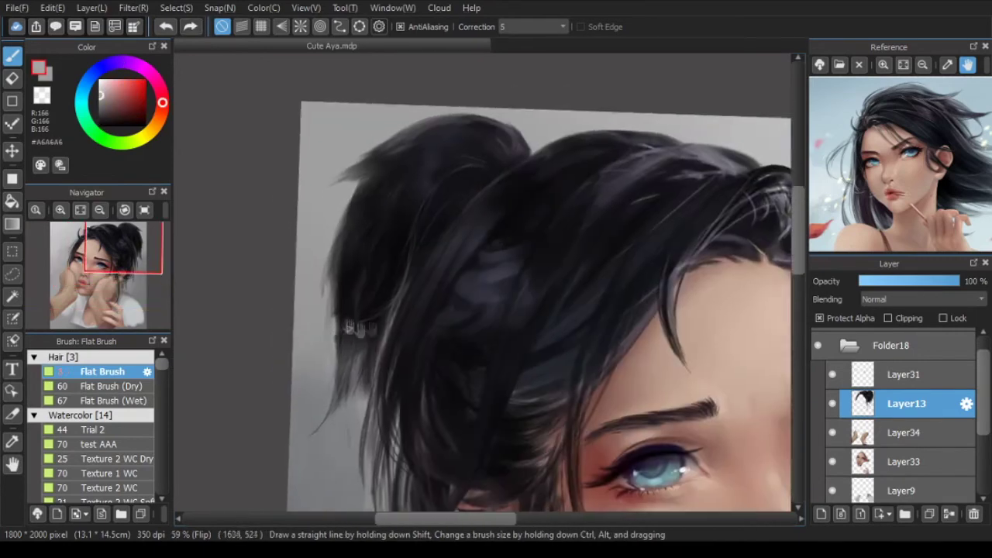
Step: Turn off Protect Alpha and paint loose strands along the ponytail's lower edge with sampled near-black #151516
{"action": "left_click", "coordinate": [346, 256], "text": "alt"}
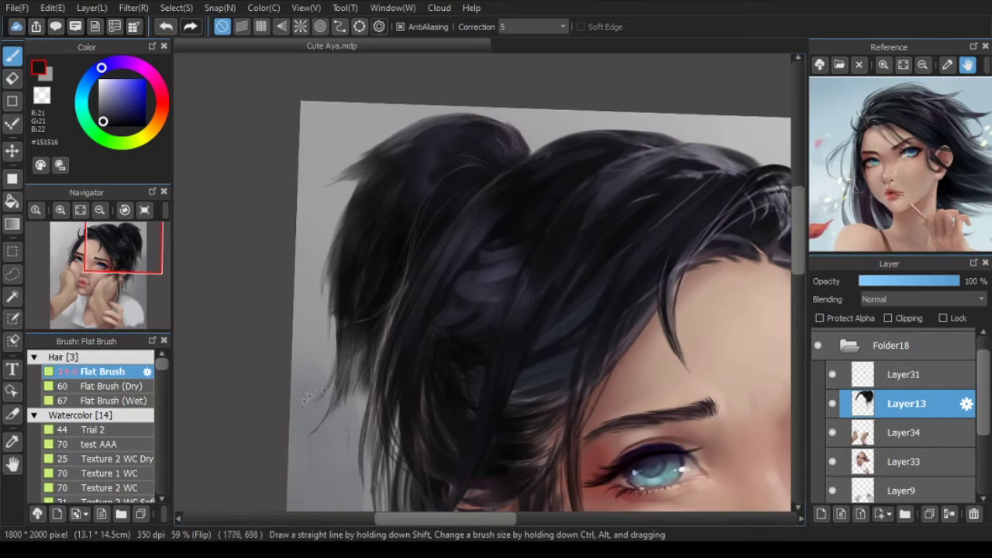
{"action": "left_click_drag", "start_coordinate": [338, 324], "coordinate": [348, 299]}
{"action": "left_click_drag", "start_coordinate": [586, 118], "coordinate": [581, 126]}
Step: Draw fine flyaway strands over and around the bun with sampled light grays #B1B1B1 and #B3B3B3
{"action": "left_click", "coordinate": [582, 127], "text": "alt"}
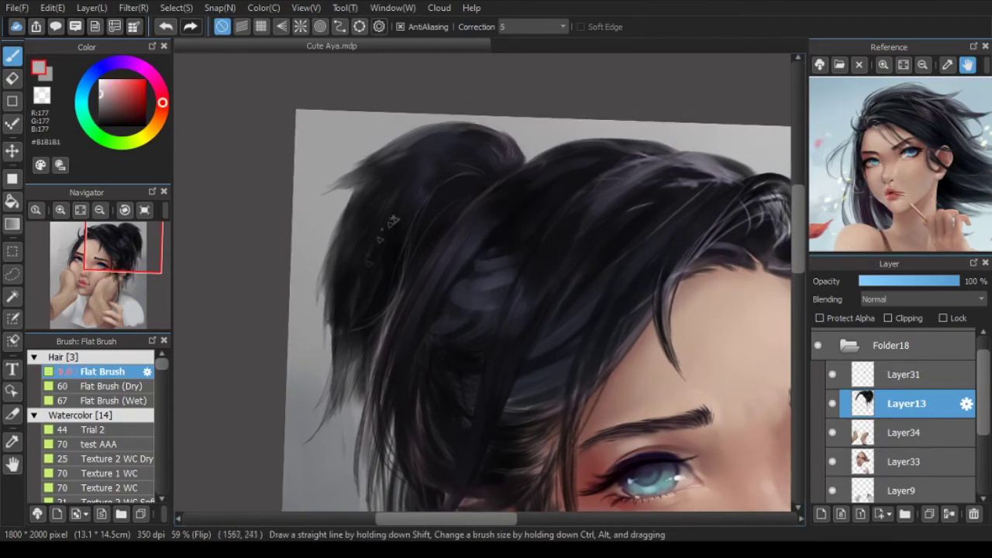
{"action": "scroll", "coordinate": [393, 221], "scroll_direction": "down", "scroll_amount": 2}
{"action": "left_click", "coordinate": [417, 197], "text": "alt"}
{"action": "scroll", "coordinate": [420, 201], "scroll_direction": "up", "scroll_amount": 1}
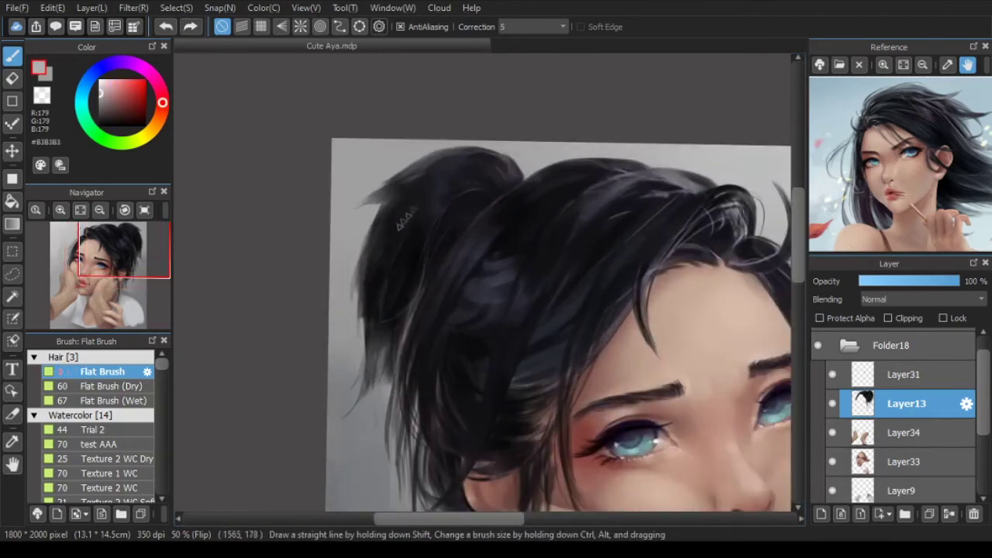
{"action": "left_click_drag", "start_coordinate": [397, 194], "coordinate": [378, 279]}
{"action": "scroll", "coordinate": [434, 209], "scroll_direction": "up", "scroll_amount": 3}
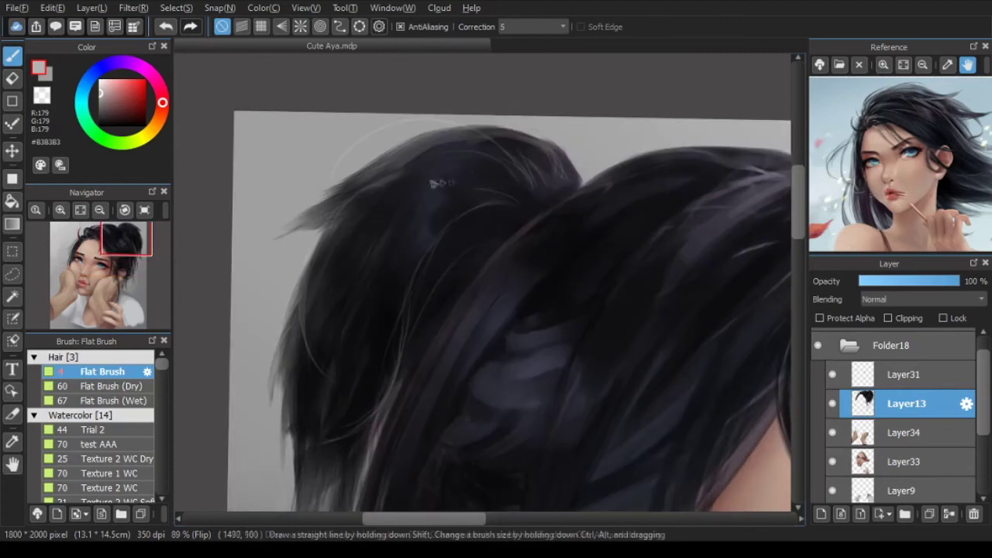
{"action": "scroll", "coordinate": [463, 203], "scroll_direction": "down", "scroll_amount": 5}
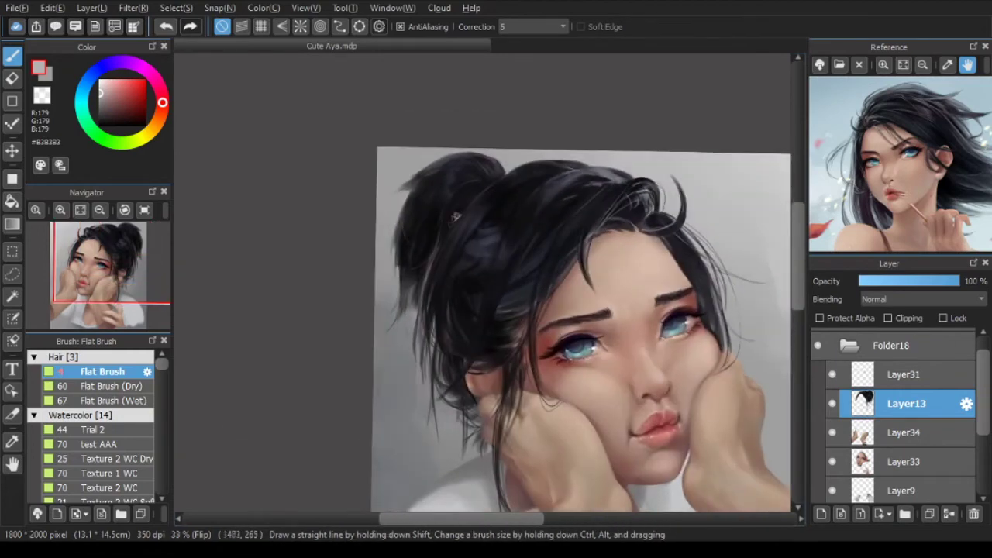
Step: Fill and darken the lower ponytail strands beside the head with sampled near-black #101012
{"action": "scroll", "coordinate": [412, 294], "scroll_direction": "up", "scroll_amount": 3}
{"action": "left_click", "coordinate": [422, 287], "text": "alt"}
{"action": "left_click_drag", "start_coordinate": [415, 280], "coordinate": [397, 326]}
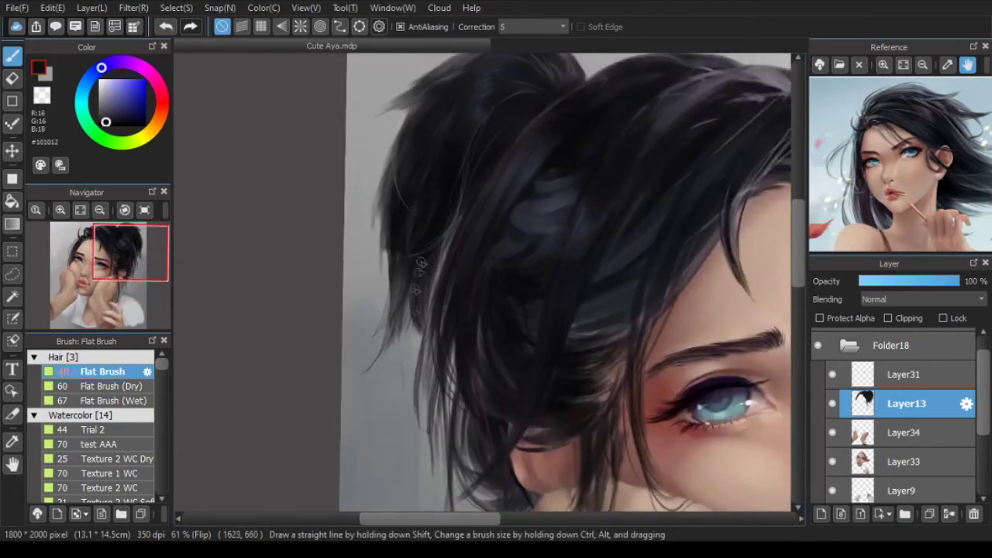
{"action": "scroll", "coordinate": [433, 264], "scroll_direction": "down", "scroll_amount": 3}
{"action": "scroll", "coordinate": [419, 263], "scroll_direction": "up", "scroll_amount": 3}
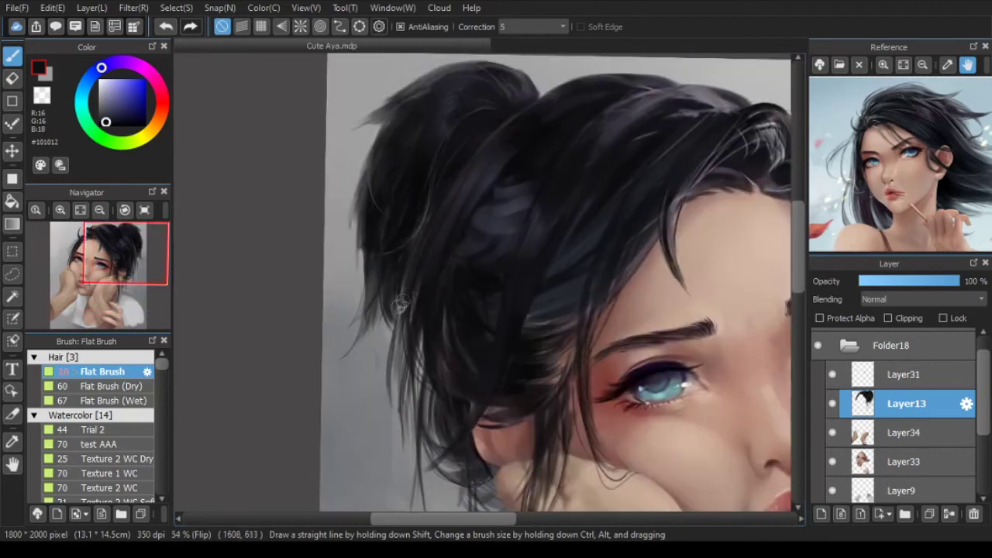
{"action": "left_click", "coordinate": [507, 217], "text": "alt"}
{"action": "left_click_drag", "start_coordinate": [472, 180], "coordinate": [410, 263]}
{"action": "key", "text": "ctrl+z"}
Step: Brush a soft gray highlight along the long strands sweeping from the crown past the bun with sampled #A6A6A6
{"action": "left_click", "coordinate": [571, 69], "text": "alt"}
{"action": "scroll", "coordinate": [457, 271], "scroll_direction": "up", "scroll_amount": 1}
{"action": "left_click_drag", "start_coordinate": [572, 151], "coordinate": [451, 219]}
{"action": "key", "text": "ctrl+z"}
{"action": "mouse_move", "coordinate": [635, 130]}
{"action": "left_mouse_down"}
{"action": "mouse_move", "coordinate": [519, 178]}
{"action": "mouse_move", "coordinate": [580, 159]}
{"action": "left_mouse_up"}
{"action": "key", "text": "bracketright"}
{"action": "key", "text": "bracketright"}
{"action": "key", "text": "bracketright"}
{"action": "key", "text": "bracketright"}
{"action": "left_click_drag", "start_coordinate": [393, 276], "coordinate": [350, 283]}
Step: Paint thin curved gray strands into the dark hair at the back of the head above the ear with #A6A6A6
{"action": "scroll", "coordinate": [480, 259], "scroll_direction": "down", "scroll_amount": 4}
{"action": "key", "text": "Down"}
{"action": "scroll", "coordinate": [480, 260], "scroll_direction": "up", "scroll_amount": 3}
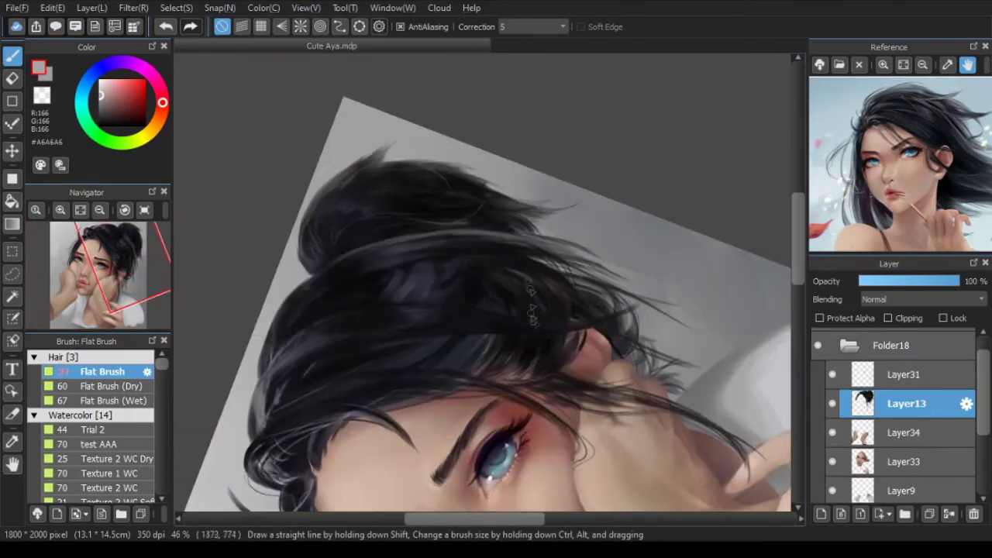
{"action": "left_click_drag", "start_coordinate": [496, 292], "coordinate": [519, 291]}
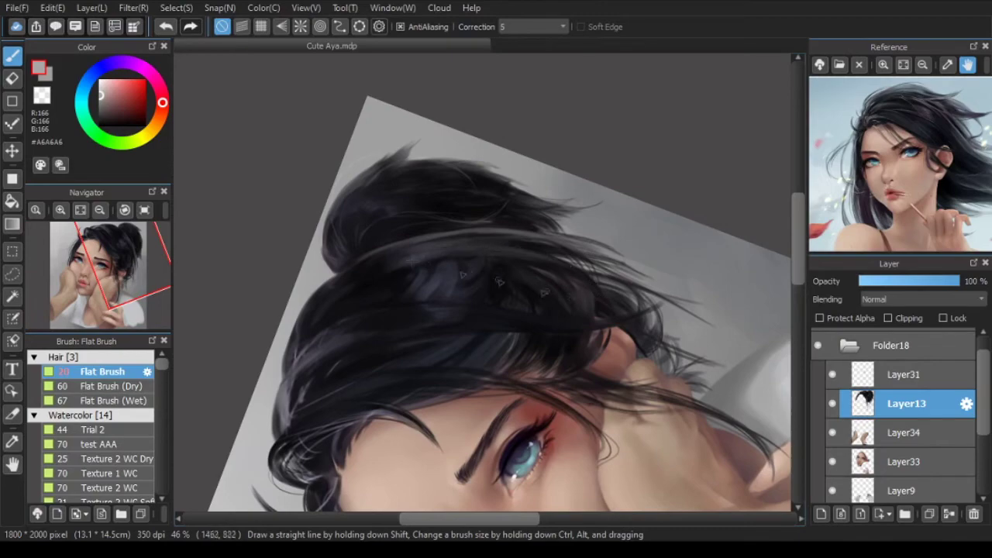
{"action": "scroll", "coordinate": [481, 260], "scroll_direction": "down", "scroll_amount": 3}
{"action": "left_click_drag", "start_coordinate": [459, 248], "coordinate": [600, 310]}
{"action": "scroll", "coordinate": [496, 264], "scroll_direction": "up", "scroll_amount": 4}
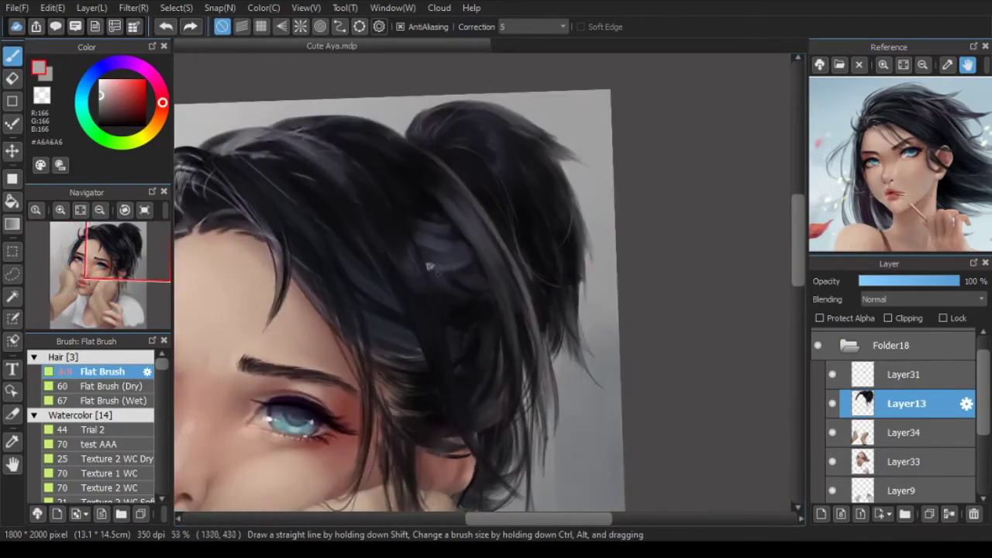
Step: Break up the bluish highlight at the back of the head with light strands and sampled near-black #0A0A0C
{"action": "scroll", "coordinate": [457, 252], "scroll_direction": "up", "scroll_amount": 2}
{"action": "left_click_drag", "start_coordinate": [407, 249], "coordinate": [451, 269]}
{"action": "left_click_drag", "start_coordinate": [447, 265], "coordinate": [508, 292]}
{"action": "left_click", "coordinate": [515, 272], "text": "alt"}
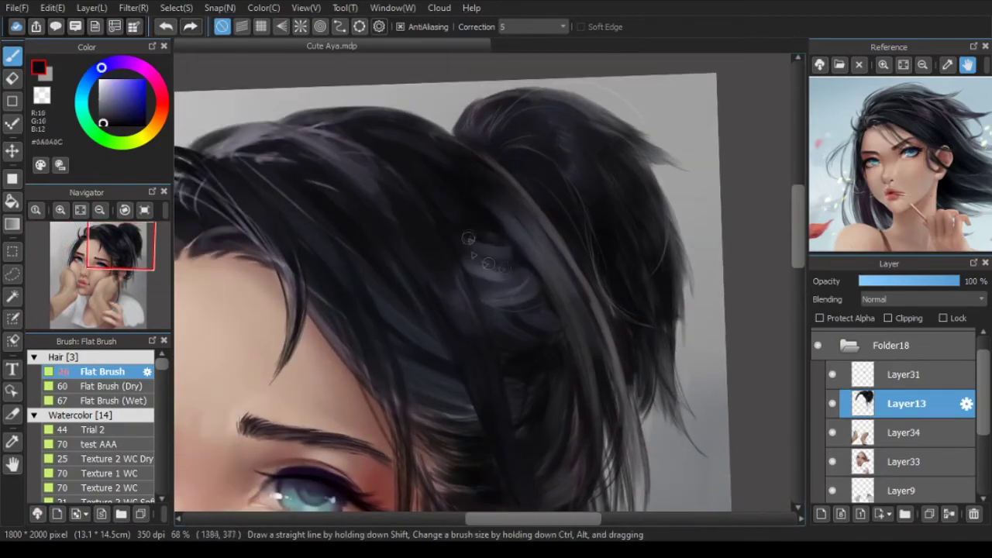
{"action": "scroll", "coordinate": [466, 284], "scroll_direction": "down", "scroll_amount": 2}
{"action": "mouse_move", "coordinate": [548, 336]}
{"action": "left_mouse_down"}
{"action": "mouse_move", "coordinate": [535, 268]}
{"action": "mouse_move", "coordinate": [496, 217]}
{"action": "left_mouse_up"}
{"action": "left_click", "coordinate": [510, 368], "text": "alt"}
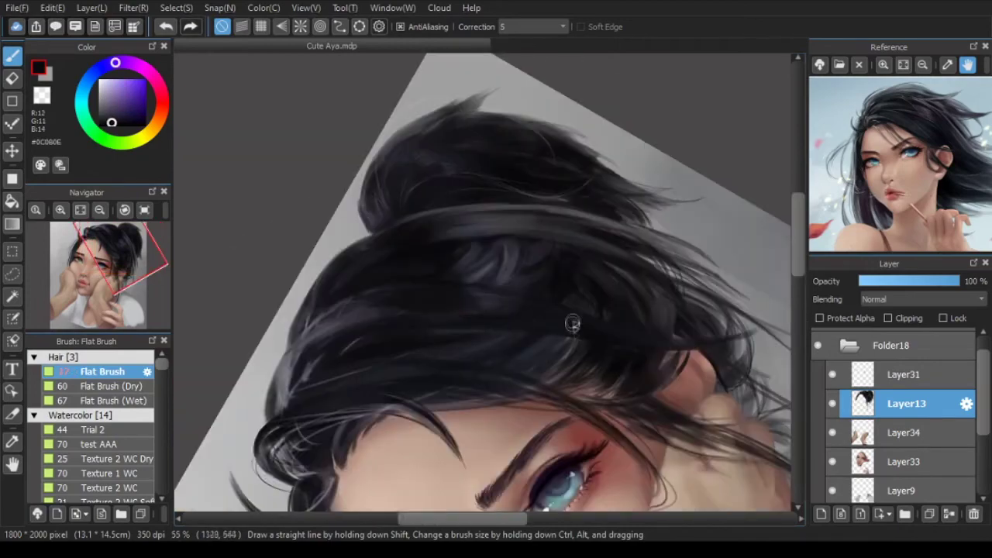
Step: Define the strands between the temple and the ear with sampled near-black #0C0B0E
{"action": "scroll", "coordinate": [597, 356], "scroll_direction": "down", "scroll_amount": 2}
{"action": "left_click_drag", "start_coordinate": [597, 356], "coordinate": [579, 287]}
{"action": "scroll", "coordinate": [496, 326], "scroll_direction": "up", "scroll_amount": 3}
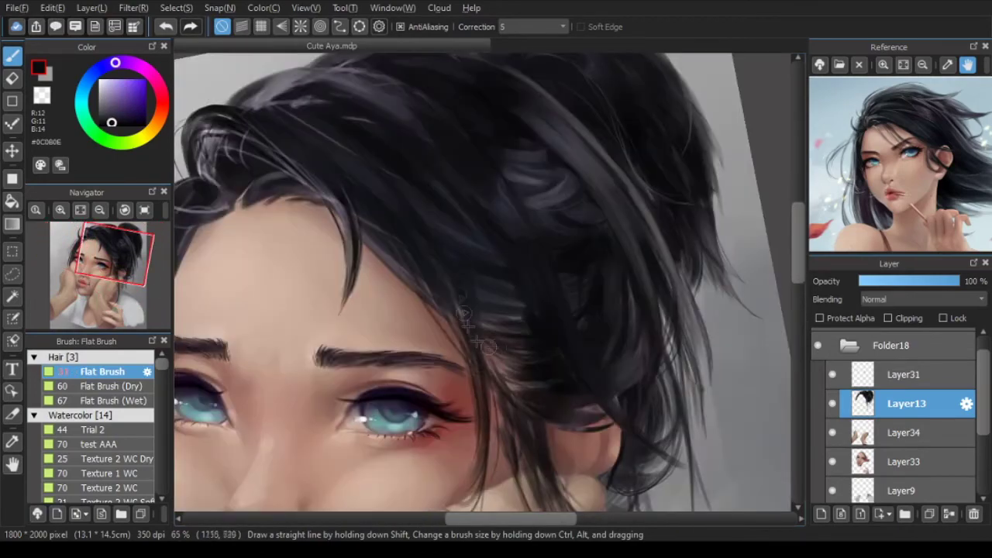
{"action": "left_click", "coordinate": [587, 291], "text": "alt"}
{"action": "left_click_drag", "start_coordinate": [575, 269], "coordinate": [580, 324]}
{"action": "mouse_move", "coordinate": [633, 279]}
{"action": "left_mouse_down"}
{"action": "mouse_move", "coordinate": [631, 344]}
{"action": "mouse_move", "coordinate": [608, 346]}
{"action": "mouse_move", "coordinate": [598, 212]}
{"action": "left_mouse_up"}
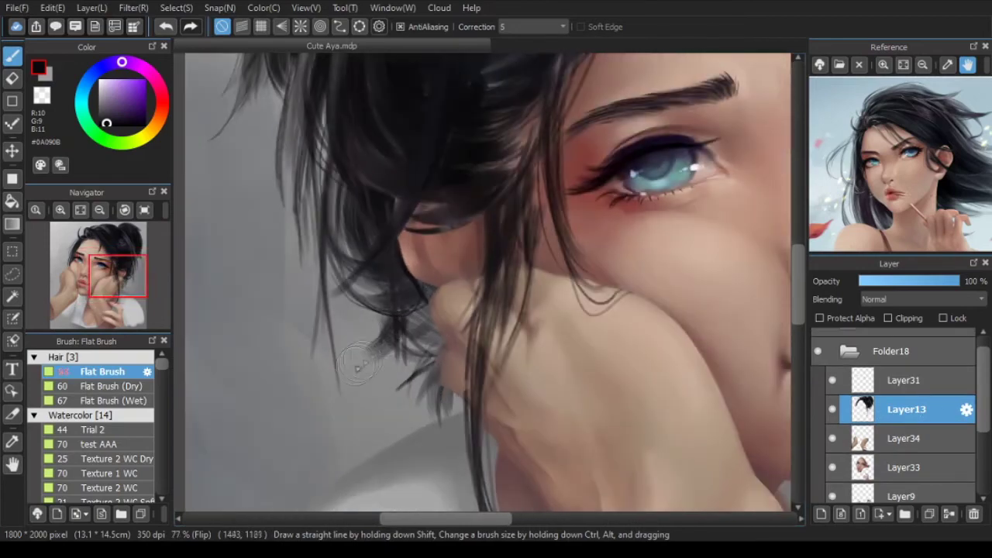
Step: Paint soft dark gray hair behind the ear at the nape on Layer15 with sampled #424245
{"action": "left_click", "coordinate": [416, 314], "text": "alt"}
{"action": "scroll", "coordinate": [381, 319], "scroll_direction": "down", "scroll_amount": 3}
{"action": "scroll", "coordinate": [391, 293], "scroll_direction": "up", "scroll_amount": 1}
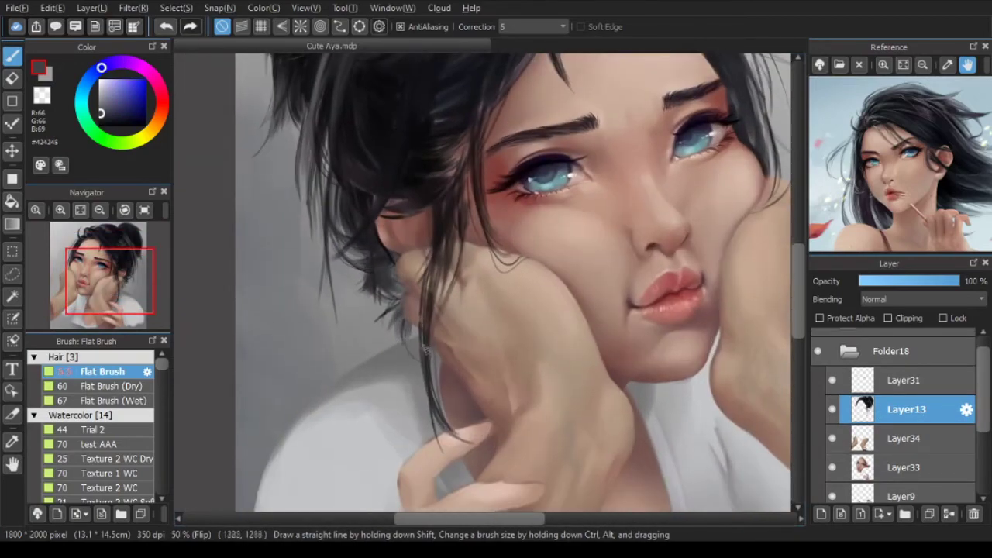
{"action": "scroll", "coordinate": [922, 431], "scroll_direction": "down", "scroll_amount": 3}
{"action": "left_click", "coordinate": [922, 431]}
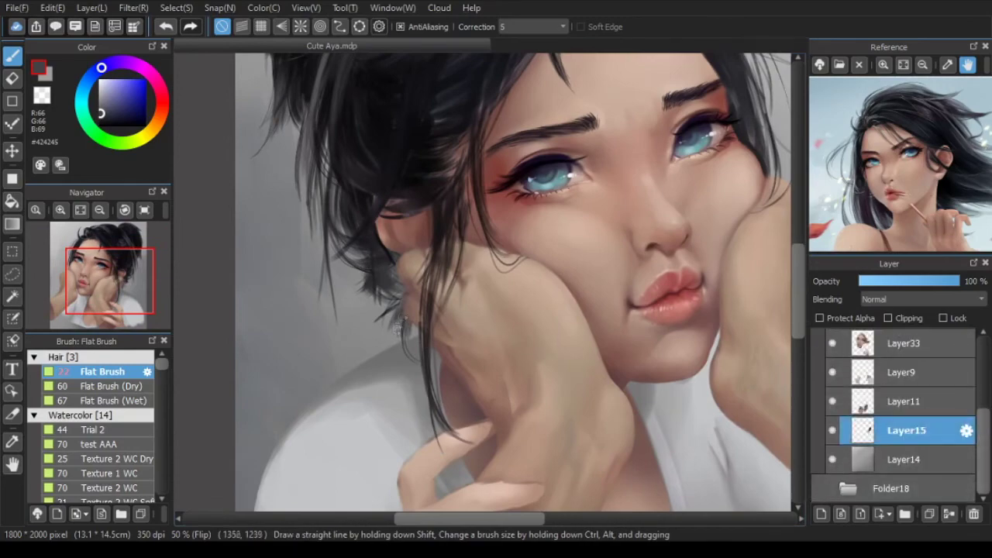
{"action": "scroll", "coordinate": [387, 361], "scroll_direction": "up", "scroll_amount": 1}
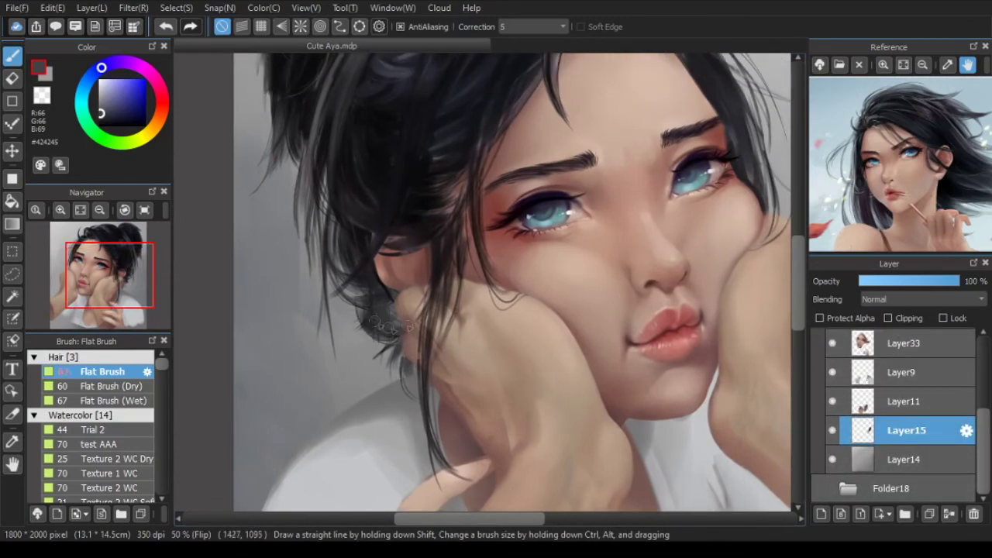
{"action": "scroll", "coordinate": [373, 293], "scroll_direction": "down", "scroll_amount": 2}
{"action": "scroll", "coordinate": [458, 325], "scroll_direction": "down", "scroll_amount": 1}
{"action": "scroll", "coordinate": [397, 329], "scroll_direction": "up", "scroll_amount": 3}
{"action": "scroll", "coordinate": [907, 399], "scroll_direction": "up", "scroll_amount": 3}
Step: Refine the thin stray strands curving out beside the far temple on Layer13 with dark gray #424245
{"action": "left_click", "coordinate": [907, 397]}
{"action": "scroll", "coordinate": [364, 375], "scroll_direction": "up", "scroll_amount": 1}
{"action": "scroll", "coordinate": [391, 371], "scroll_direction": "down", "scroll_amount": 2}
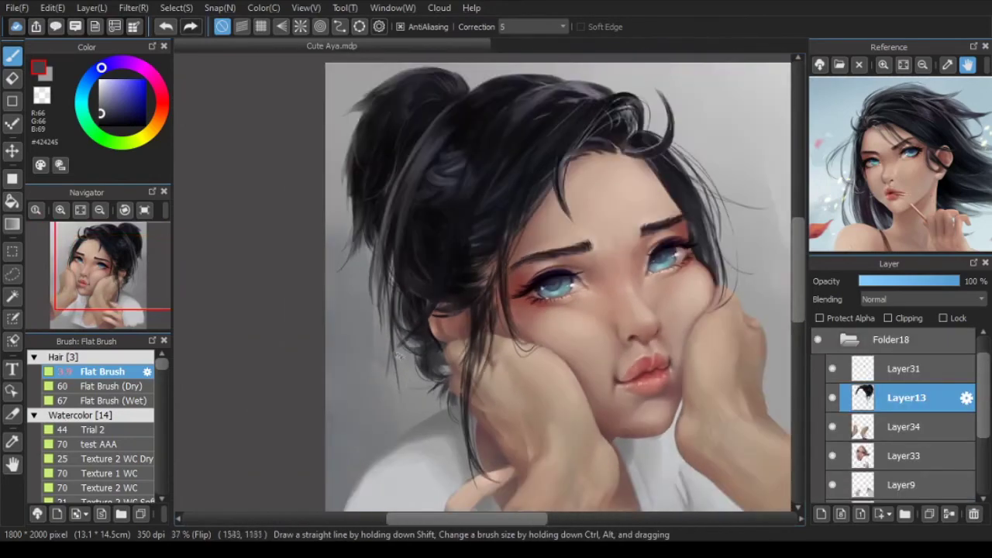
{"action": "scroll", "coordinate": [447, 375], "scroll_direction": "up", "scroll_amount": 1}
{"action": "scroll", "coordinate": [721, 228], "scroll_direction": "up", "scroll_amount": 3}
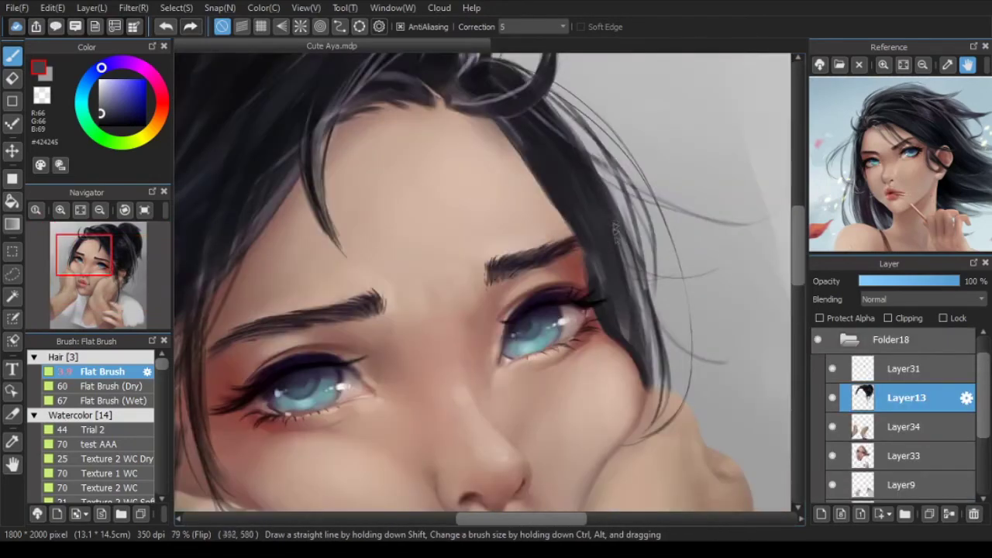
{"action": "key", "text": "ctrl+z"}
{"action": "scroll", "coordinate": [682, 252], "scroll_direction": "down", "scroll_amount": 2}
{"action": "scroll", "coordinate": [697, 240], "scroll_direction": "up", "scroll_amount": 4}
{"action": "scroll", "coordinate": [597, 306], "scroll_direction": "down", "scroll_amount": 3}
{"action": "scroll", "coordinate": [697, 241], "scroll_direction": "up", "scroll_amount": 2}
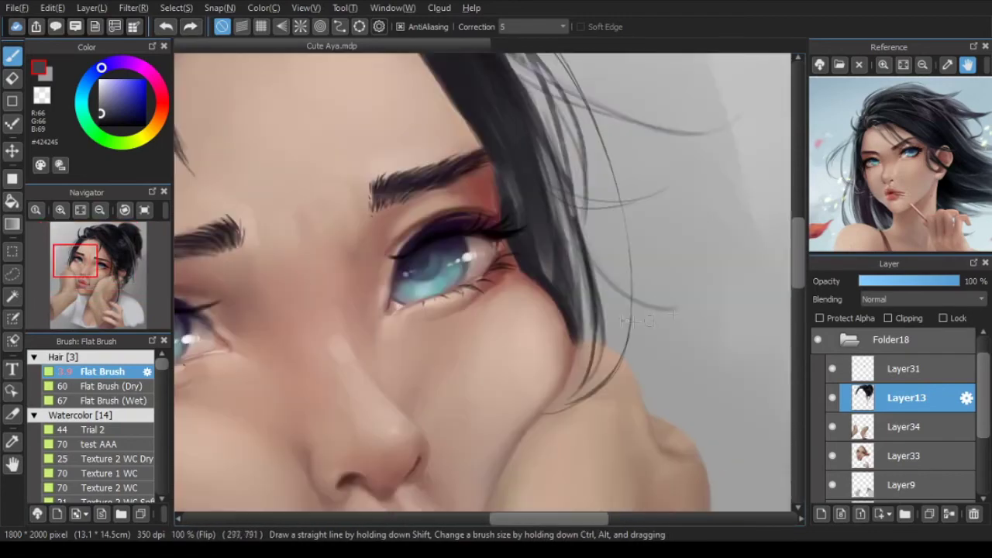
{"action": "scroll", "coordinate": [703, 306], "scroll_direction": "up", "scroll_amount": 3}
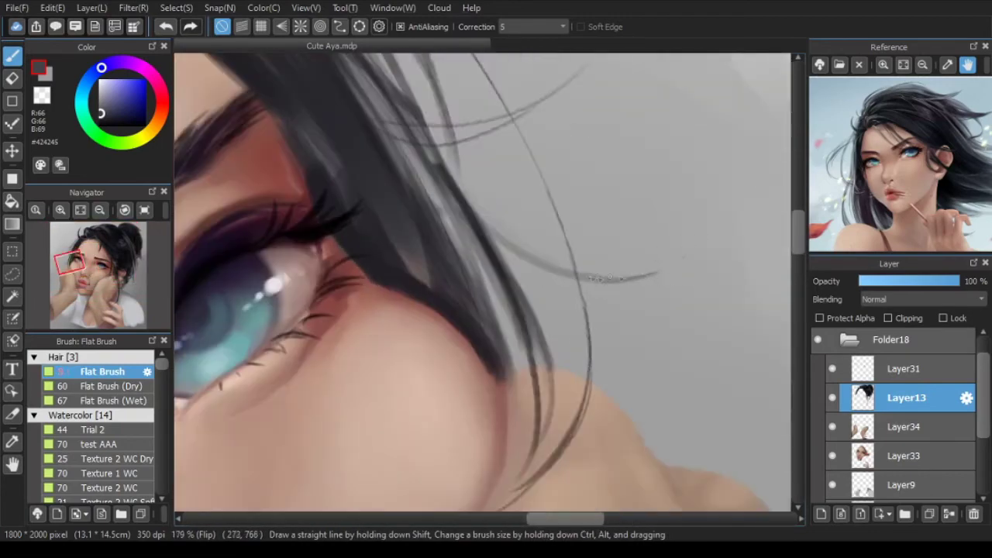
{"action": "scroll", "coordinate": [666, 275], "scroll_direction": "down", "scroll_amount": 4}
Step: Thicken the pointed lock falling over the forehead with sampled near-black #19191D
{"action": "scroll", "coordinate": [639, 267], "scroll_direction": "up", "scroll_amount": 3}
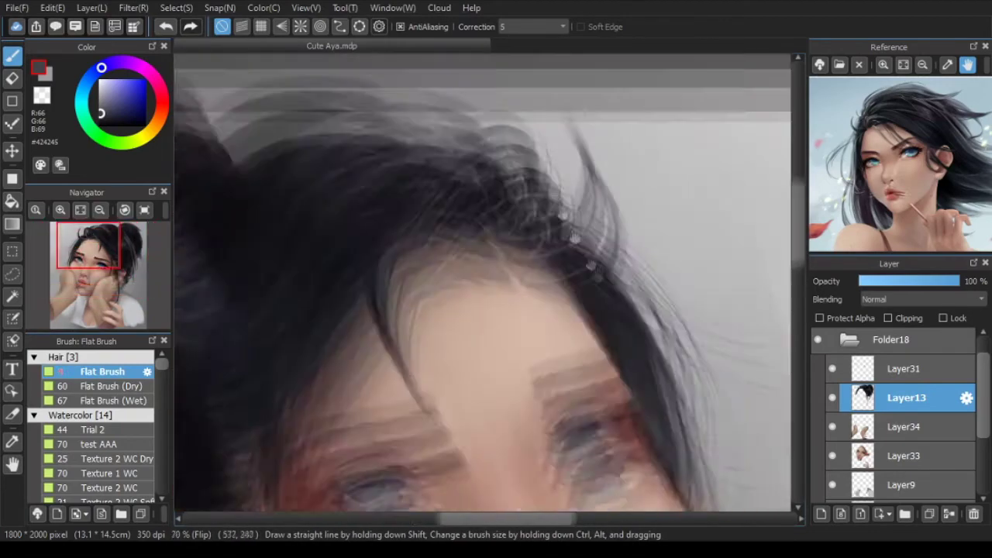
{"action": "left_click_drag", "start_coordinate": [397, 305], "coordinate": [372, 339]}
{"action": "right_click", "coordinate": [365, 329]}
{"action": "key", "text": "bracketright"}
{"action": "left_click_drag", "start_coordinate": [380, 304], "coordinate": [378, 420]}
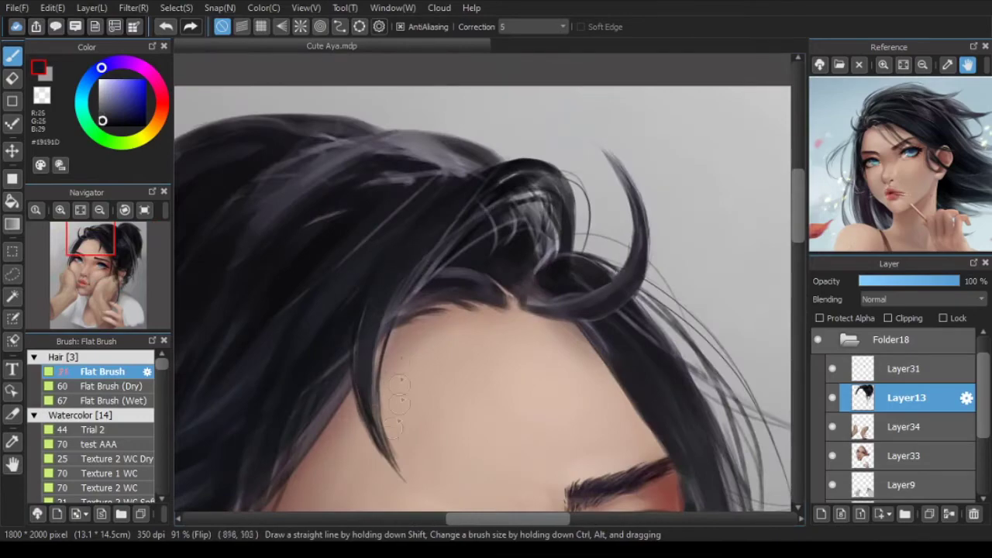
{"action": "scroll", "coordinate": [409, 449], "scroll_direction": "down", "scroll_amount": 3}
{"action": "scroll", "coordinate": [513, 263], "scroll_direction": "up", "scroll_amount": 2}
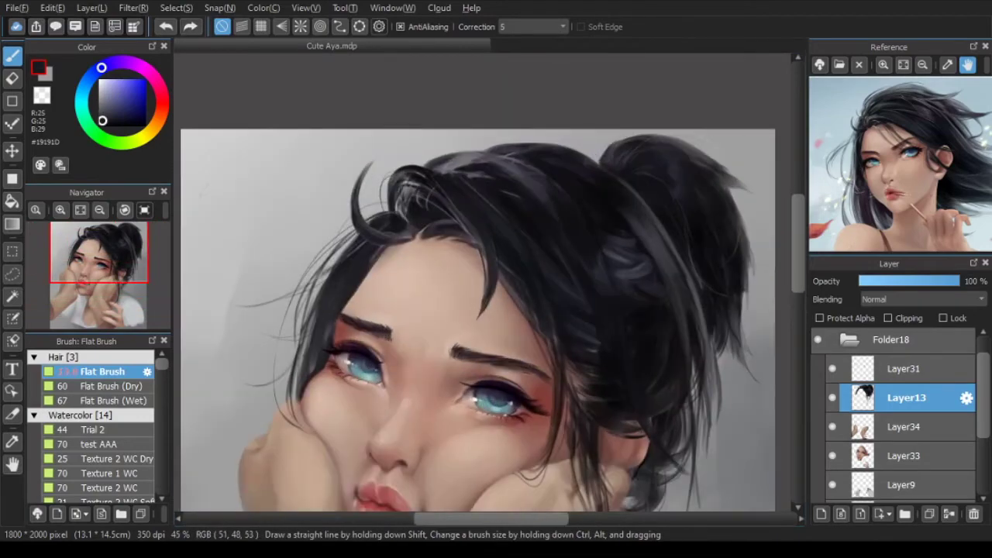
Step: Repaint the looped tuft above the hairline with sampled #101013 and black #000000, covering its crossing gray strands
{"action": "scroll", "coordinate": [412, 197], "scroll_direction": "up", "scroll_amount": 3}
{"action": "right_click", "coordinate": [399, 220]}
{"action": "mouse_move", "coordinate": [396, 167]}
{"action": "left_mouse_down"}
{"action": "mouse_move", "coordinate": [383, 238]}
{"action": "mouse_move", "coordinate": [373, 242]}
{"action": "left_mouse_up"}
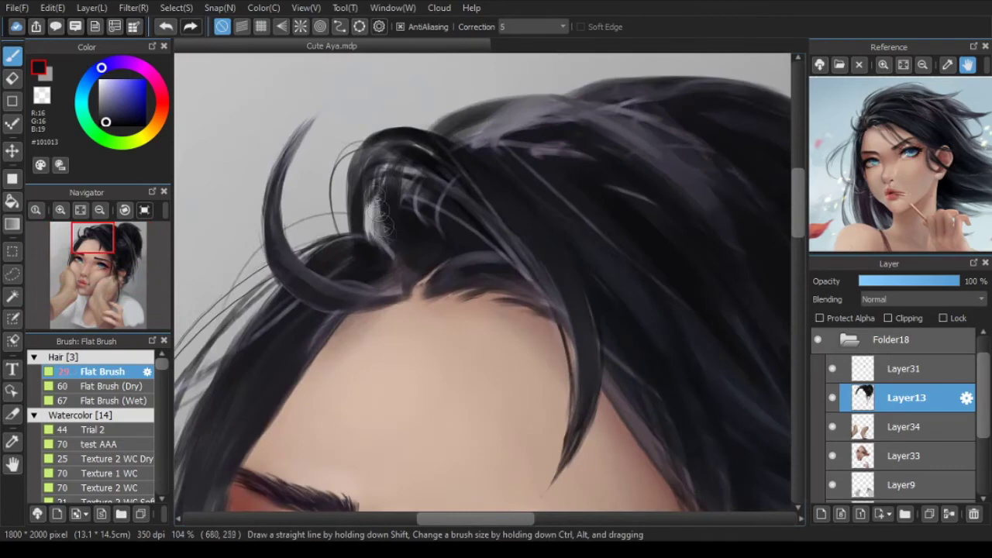
{"action": "left_click_drag", "start_coordinate": [384, 190], "coordinate": [372, 254]}
{"action": "right_click", "coordinate": [348, 124]}
{"action": "mouse_move", "coordinate": [403, 164]}
{"action": "left_mouse_down"}
{"action": "mouse_move", "coordinate": [366, 205]}
{"action": "mouse_move", "coordinate": [384, 199]}
{"action": "mouse_move", "coordinate": [373, 214]}
{"action": "left_mouse_up"}
{"action": "right_click", "coordinate": [403, 209]}
{"action": "mouse_move", "coordinate": [423, 169]}
{"action": "left_mouse_down"}
{"action": "mouse_move", "coordinate": [489, 267]}
{"action": "mouse_move", "coordinate": [434, 197]}
{"action": "left_mouse_up"}
{"action": "right_click", "coordinate": [377, 178]}
{"action": "left_click", "coordinate": [419, 230], "text": "alt"}
{"action": "left_click_drag", "start_coordinate": [397, 242], "coordinate": [418, 231]}
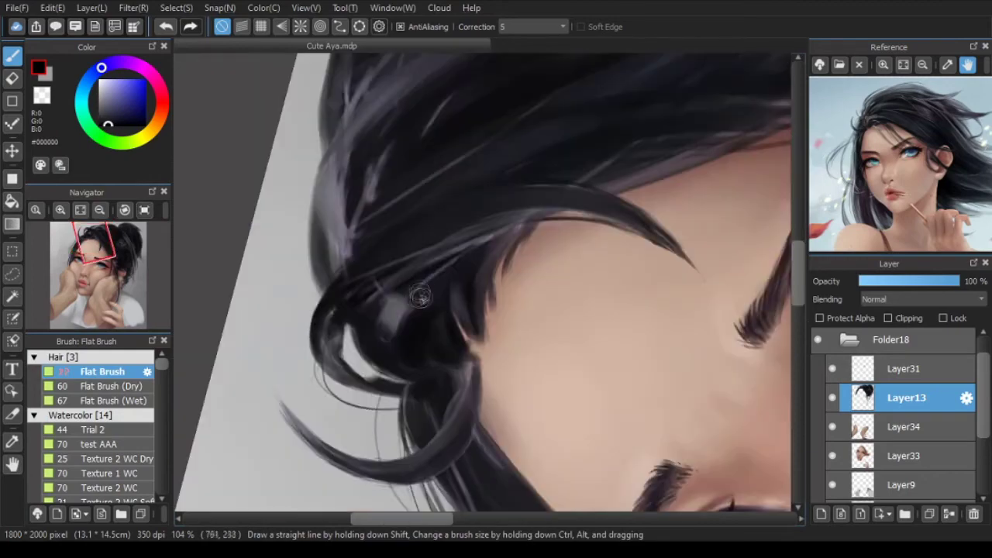
{"action": "mouse_move", "coordinate": [420, 294]}
{"action": "left_mouse_down"}
{"action": "mouse_move", "coordinate": [383, 344]}
{"action": "mouse_move", "coordinate": [384, 321]}
{"action": "mouse_move", "coordinate": [443, 285]}
{"action": "left_mouse_up"}
{"action": "scroll", "coordinate": [460, 297], "scroll_direction": "down", "scroll_amount": 3}
{"action": "scroll", "coordinate": [452, 244], "scroll_direction": "up", "scroll_amount": 4}
Step: Add soft highlights to the looped tuft with sampled light gray #BABABB and blend them using near-black #111114
{"action": "left_click", "coordinate": [465, 291], "text": "alt"}
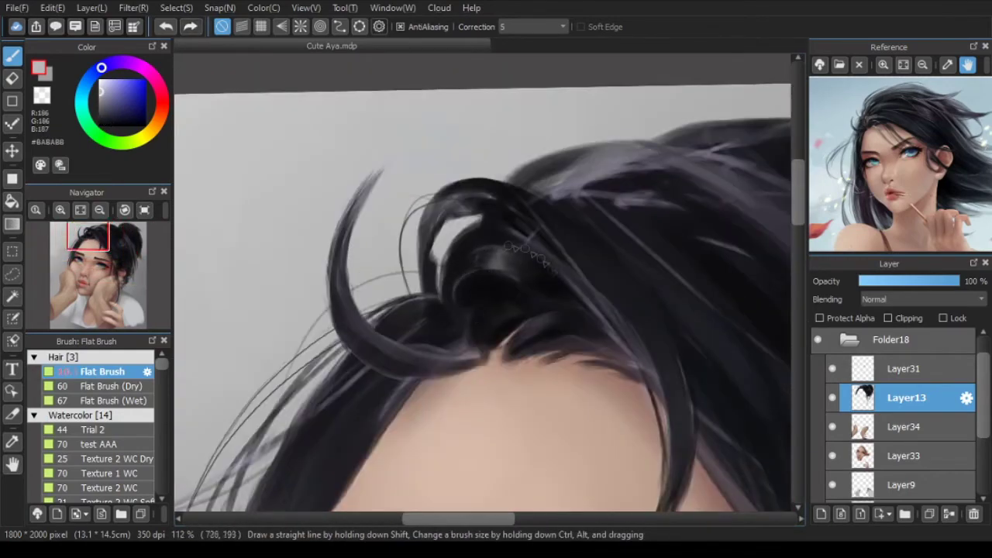
{"action": "left_click", "coordinate": [457, 254], "text": "alt"}
{"action": "mouse_move", "coordinate": [439, 277]}
{"action": "left_mouse_down"}
{"action": "mouse_move", "coordinate": [484, 224]}
{"action": "mouse_move", "coordinate": [470, 209]}
{"action": "left_mouse_up"}
{"action": "left_click", "coordinate": [432, 263], "text": "alt"}
{"action": "mouse_move", "coordinate": [568, 270]}
{"action": "left_mouse_down"}
{"action": "mouse_move", "coordinate": [527, 221]}
{"action": "mouse_move", "coordinate": [453, 236]}
{"action": "left_mouse_up"}
{"action": "left_click", "coordinate": [499, 233], "text": "alt"}
{"action": "left_click", "coordinate": [470, 223], "text": "alt"}
{"action": "mouse_move", "coordinate": [606, 222]}
{"action": "left_mouse_down"}
{"action": "mouse_move", "coordinate": [445, 220]}
{"action": "mouse_move", "coordinate": [599, 243]}
{"action": "mouse_move", "coordinate": [573, 165]}
{"action": "left_mouse_up"}
{"action": "scroll", "coordinate": [445, 221], "scroll_direction": "down", "scroll_amount": 6}
{"action": "key", "text": "Down"}
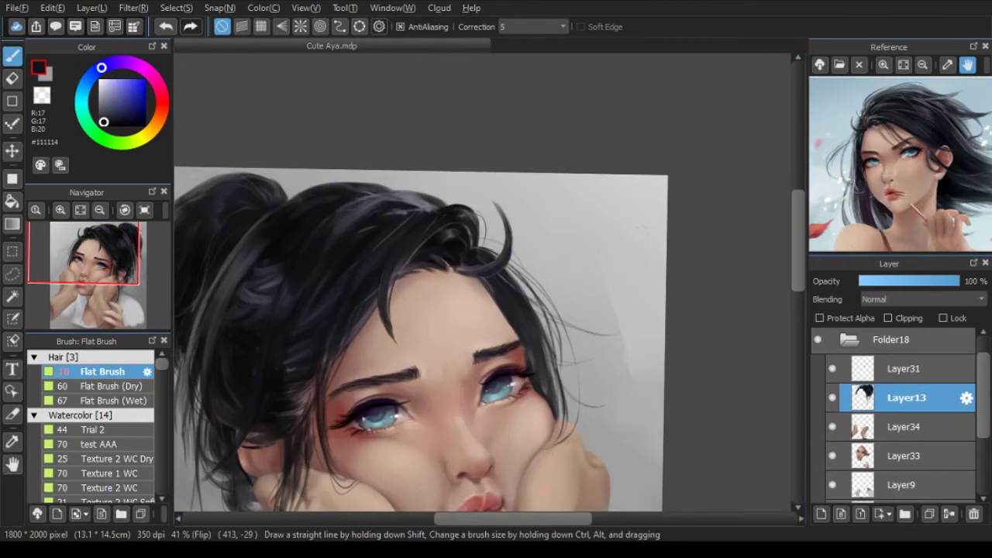
Step: Reshape the forehead lock's tip into fine wisps and highlight the top of the looped tuft with sampled #767182
{"action": "scroll", "coordinate": [434, 220], "scroll_direction": "up", "scroll_amount": 2}
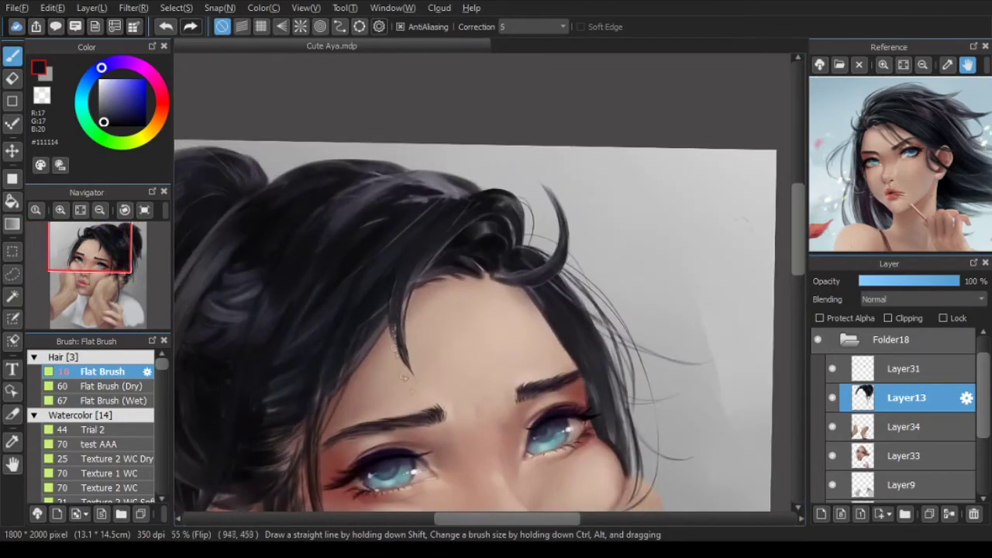
{"action": "scroll", "coordinate": [413, 300], "scroll_direction": "down", "scroll_amount": 1}
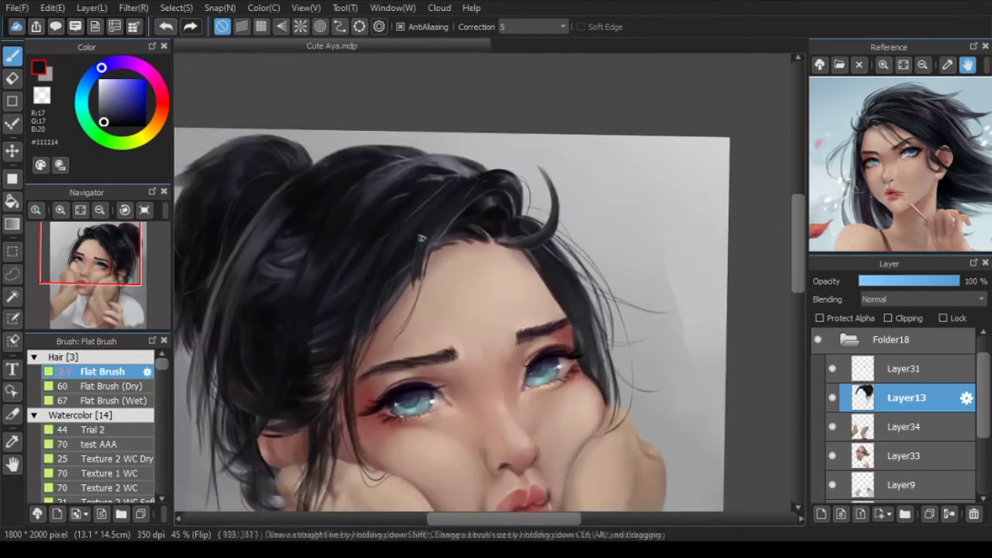
{"action": "scroll", "coordinate": [450, 206], "scroll_direction": "down", "scroll_amount": 3}
{"action": "scroll", "coordinate": [450, 206], "scroll_direction": "up", "scroll_amount": 3}
{"action": "scroll", "coordinate": [488, 230], "scroll_direction": "up", "scroll_amount": 2}
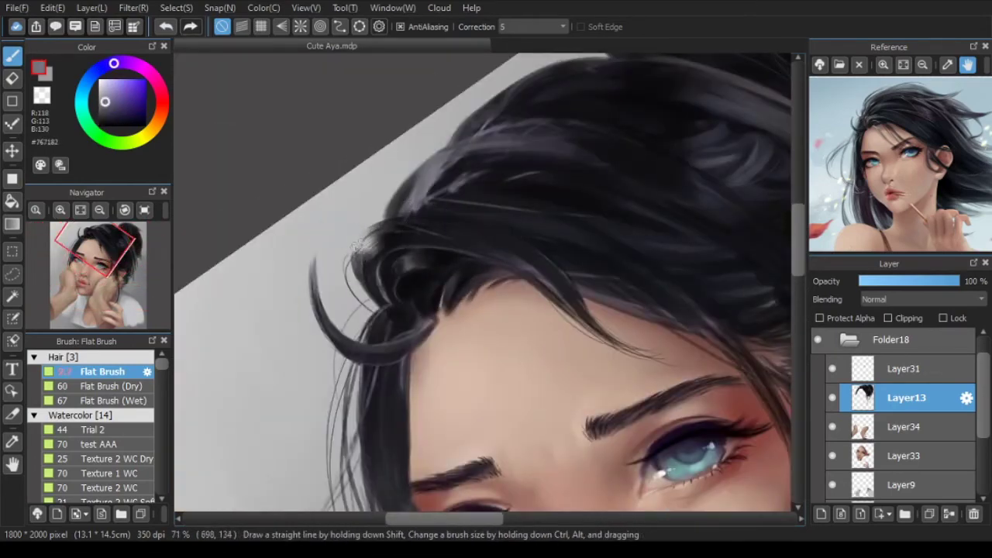
{"action": "scroll", "coordinate": [379, 222], "scroll_direction": "down", "scroll_amount": 2}
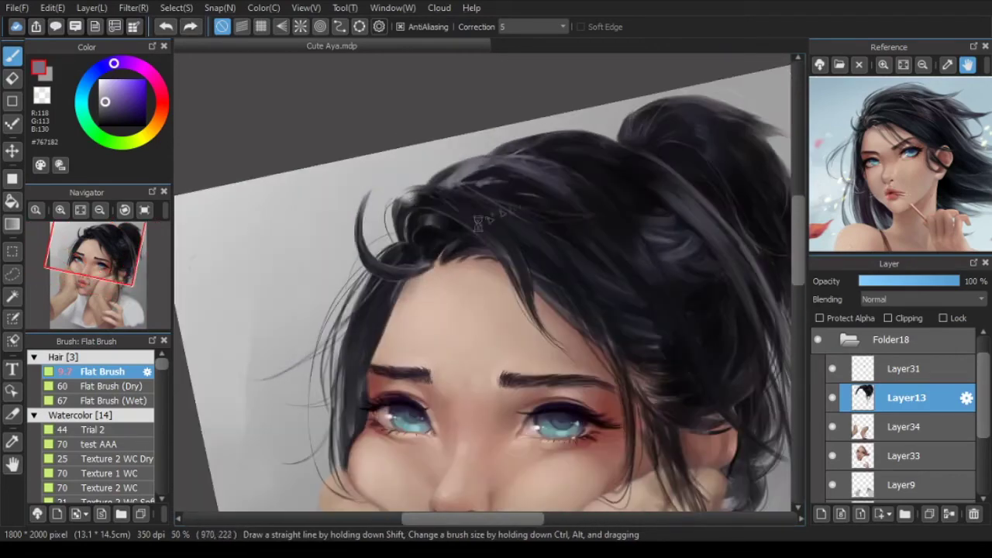
Step: Sweep a curved light highlight across the hair above the forehead with sampled #BBBBBC and trim it with near-black #0C0B0F
{"action": "left_click", "coordinate": [482, 229], "text": "alt"}
{"action": "left_click", "coordinate": [528, 232], "text": "alt"}
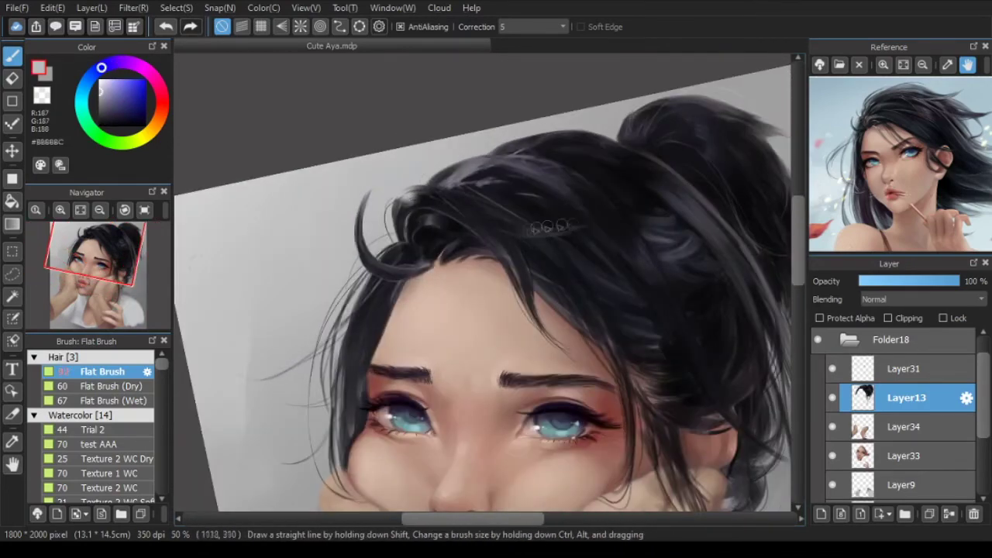
{"action": "left_click_drag", "start_coordinate": [575, 228], "coordinate": [592, 225]}
{"action": "left_click", "coordinate": [566, 231], "text": "alt"}
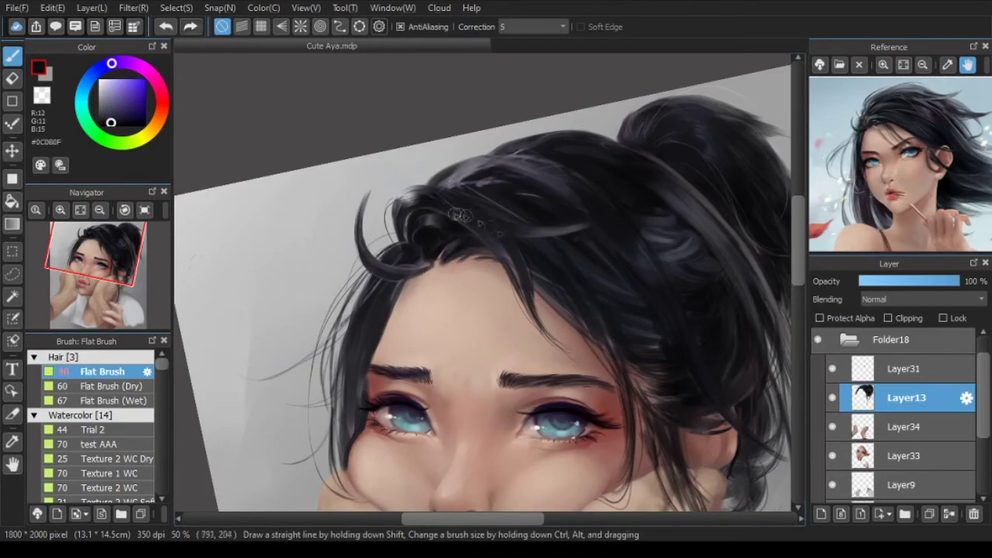
{"action": "scroll", "coordinate": [499, 240], "scroll_direction": "up", "scroll_amount": 2}
{"action": "left_click_drag", "start_coordinate": [520, 313], "coordinate": [496, 377]}
{"action": "scroll", "coordinate": [496, 309], "scroll_direction": "down", "scroll_amount": 2}
Step: Turn on Protect Alpha for Layer13 and touch up the hair along the temple and hairline with near-black #0C0B0F
{"action": "left_click", "coordinate": [819, 319]}
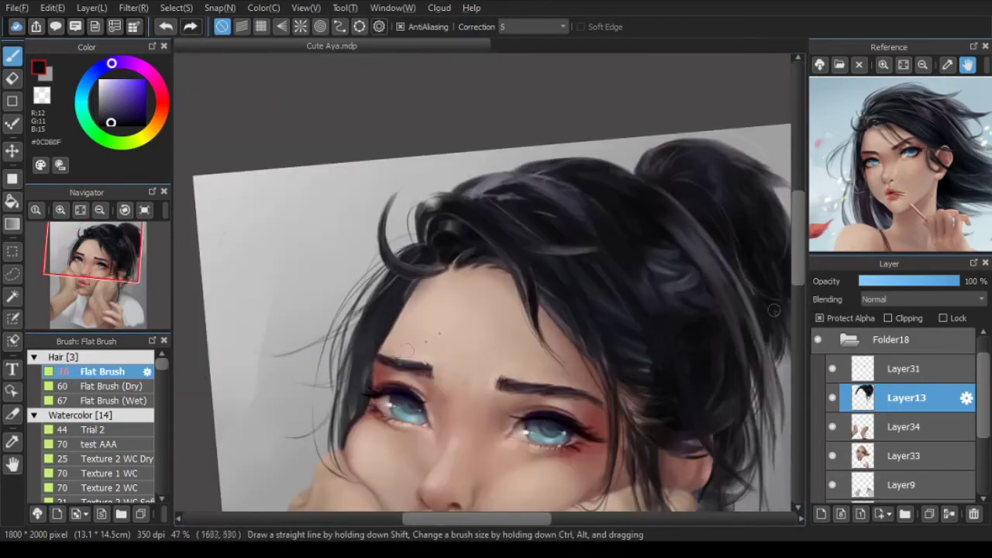
{"action": "scroll", "coordinate": [380, 309], "scroll_direction": "down", "scroll_amount": 2}
{"action": "key", "text": "ctrl+z"}
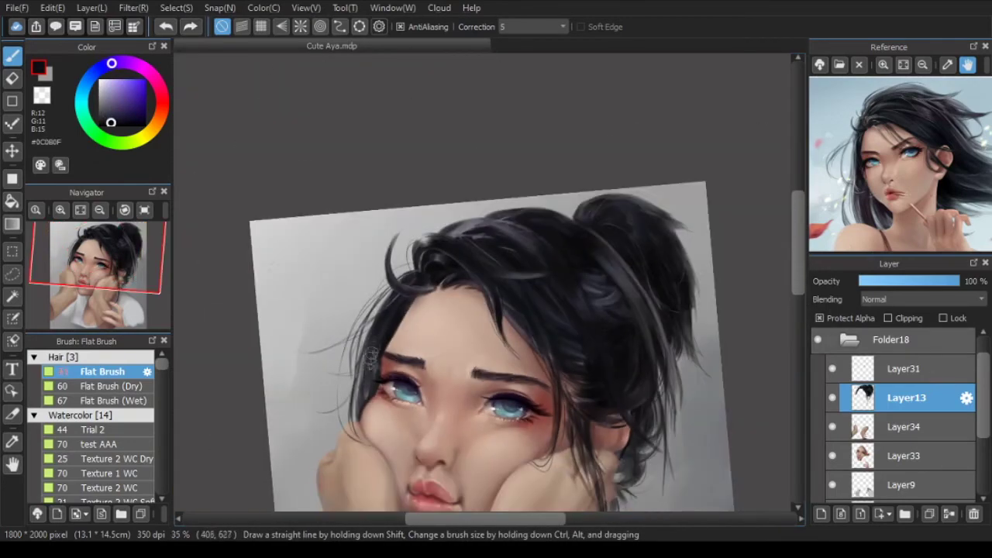
{"action": "key", "text": "Left"}
{"action": "key", "text": "Left"}
{"action": "key", "text": "Left"}
{"action": "key", "text": "Left"}
{"action": "key", "text": "Left"}
{"action": "key", "text": "Left"}
{"action": "key", "text": "Left"}
{"action": "scroll", "coordinate": [535, 237], "scroll_direction": "up", "scroll_amount": 2}
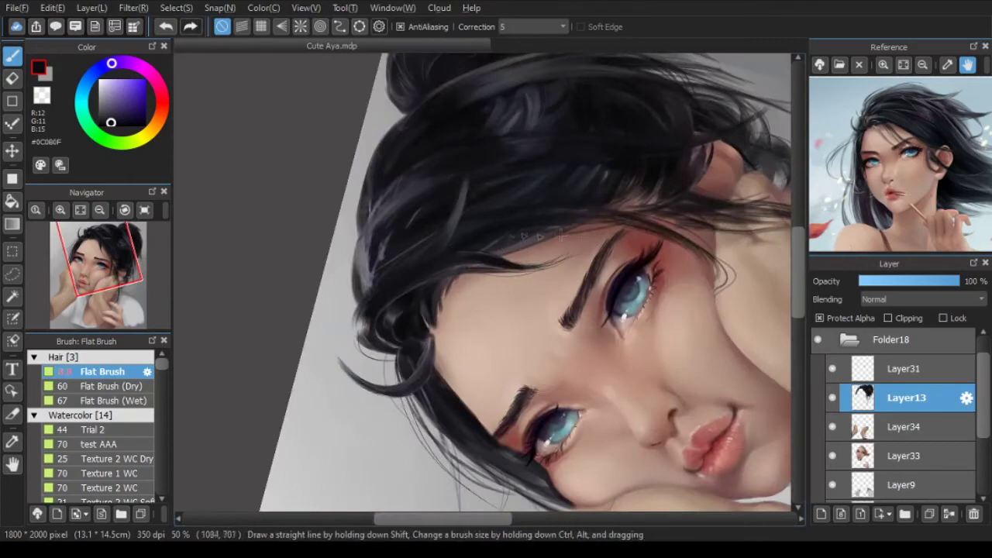
{"action": "scroll", "coordinate": [561, 235], "scroll_direction": "down", "scroll_amount": 3}
Step: Paint fine light strands with #C8C8C8 along the sweep beside the bun and the curved highlight above the forehead
{"action": "left_click_drag", "start_coordinate": [562, 235], "coordinate": [655, 311]}
{"action": "mouse_move", "coordinate": [330, 250]}
{"action": "left_mouse_down"}
{"action": "mouse_move", "coordinate": [343, 235]}
{"action": "mouse_move", "coordinate": [342, 290]}
{"action": "left_mouse_up"}
{"action": "left_click_drag", "start_coordinate": [310, 213], "coordinate": [247, 335]}
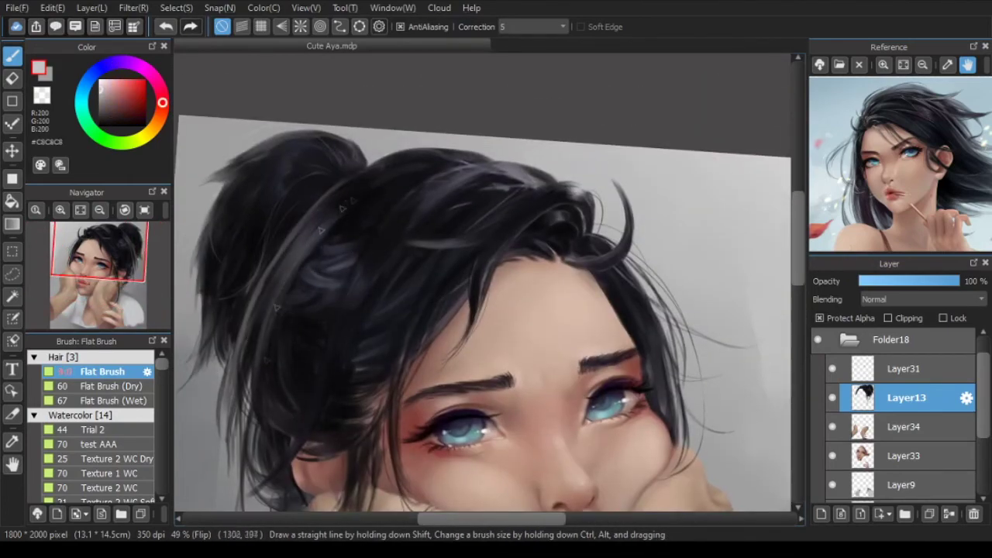
{"action": "scroll", "coordinate": [387, 225], "scroll_direction": "down", "scroll_amount": 2}
{"action": "scroll", "coordinate": [387, 225], "scroll_direction": "up", "scroll_amount": 2}
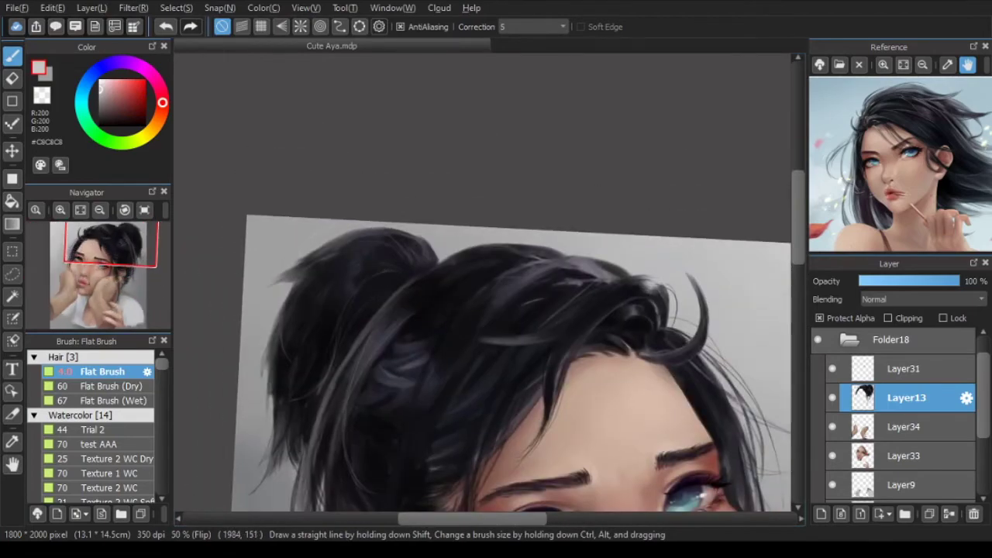
{"action": "scroll", "coordinate": [503, 233], "scroll_direction": "down", "scroll_amount": 2}
{"action": "scroll", "coordinate": [542, 189], "scroll_direction": "up", "scroll_amount": 4}
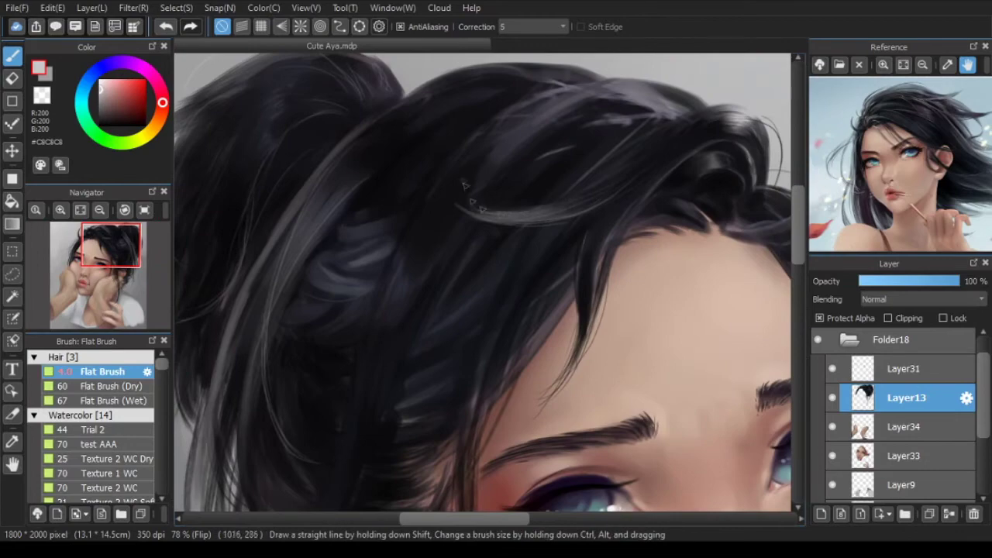
{"action": "scroll", "coordinate": [546, 223], "scroll_direction": "down", "scroll_amount": 2}
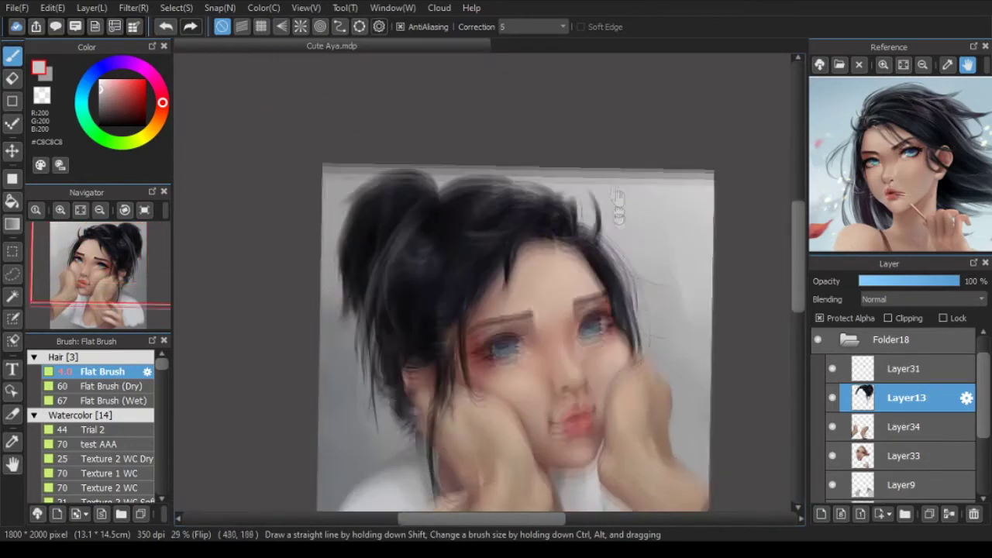
Step: Glaze over the bluish highlight at the back of the head with sampled near-black #0B0A0D
{"action": "scroll", "coordinate": [497, 281], "scroll_direction": "down", "scroll_amount": 1}
{"action": "scroll", "coordinate": [496, 281], "scroll_direction": "down", "scroll_amount": 1}
{"action": "scroll", "coordinate": [406, 193], "scroll_direction": "up", "scroll_amount": 2}
{"action": "scroll", "coordinate": [325, 205], "scroll_direction": "up", "scroll_amount": 1}
{"action": "right_click", "coordinate": [339, 203]}
{"action": "mouse_move", "coordinate": [341, 207]}
{"action": "left_mouse_down"}
{"action": "mouse_move", "coordinate": [326, 248]}
{"action": "mouse_move", "coordinate": [329, 288]}
{"action": "left_mouse_up"}
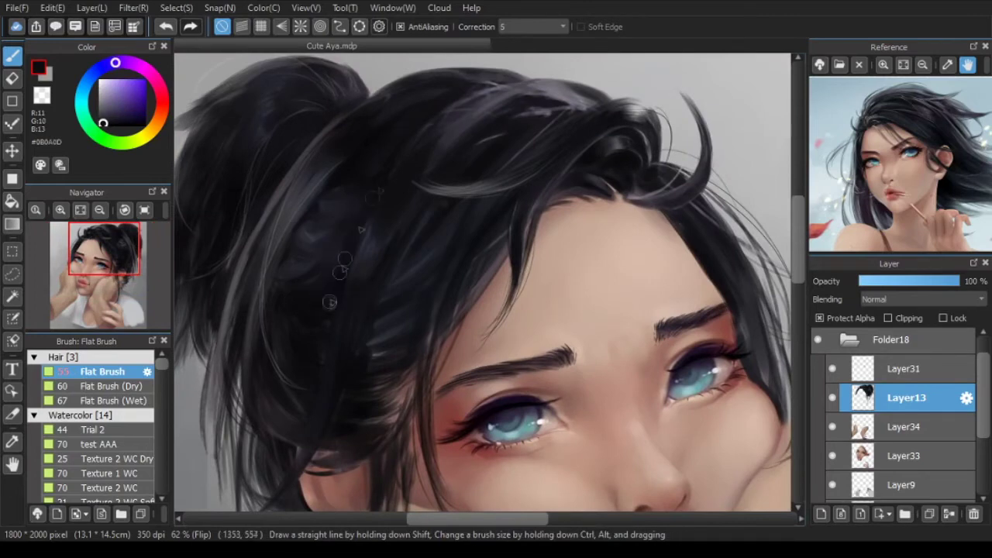
{"action": "scroll", "coordinate": [317, 285], "scroll_direction": "down", "scroll_amount": 2}
{"action": "key", "text": "ctrl+z"}
{"action": "left_click_drag", "start_coordinate": [365, 304], "coordinate": [362, 339]}
Step: Turn off Protect Alpha and darken the hair between the back of the head and the hairline with near-black #101115
{"action": "left_click", "coordinate": [820, 319]}
{"action": "scroll", "coordinate": [348, 271], "scroll_direction": "up", "scroll_amount": 2}
{"action": "right_click", "coordinate": [431, 291]}
{"action": "left_click_drag", "start_coordinate": [431, 311], "coordinate": [416, 383]}
{"action": "right_click", "coordinate": [444, 314]}
{"action": "left_click_drag", "start_coordinate": [465, 232], "coordinate": [414, 407]}
{"action": "right_click", "coordinate": [402, 324]}
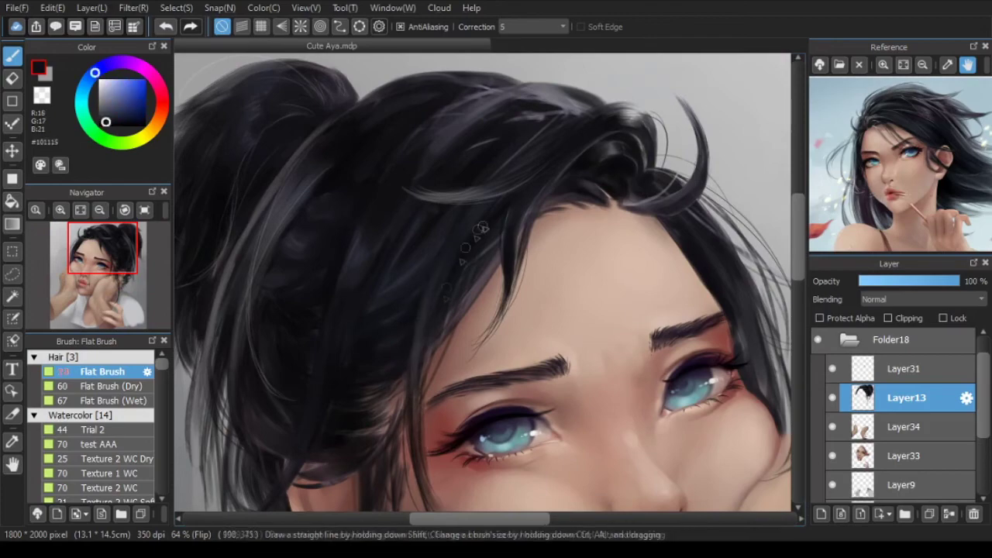
Step: Examine the whole portrait zoomed out and with the mirrored view switched back to normal
{"action": "scroll", "coordinate": [524, 283], "scroll_direction": "down", "scroll_amount": 3}
{"action": "scroll", "coordinate": [577, 283], "scroll_direction": "up", "scroll_amount": 1}
{"action": "scroll", "coordinate": [604, 275], "scroll_direction": "up", "scroll_amount": 3}
{"action": "scroll", "coordinate": [595, 262], "scroll_direction": "down", "scroll_amount": 2}
{"action": "left_click_drag", "start_coordinate": [654, 226], "coordinate": [634, 246]}
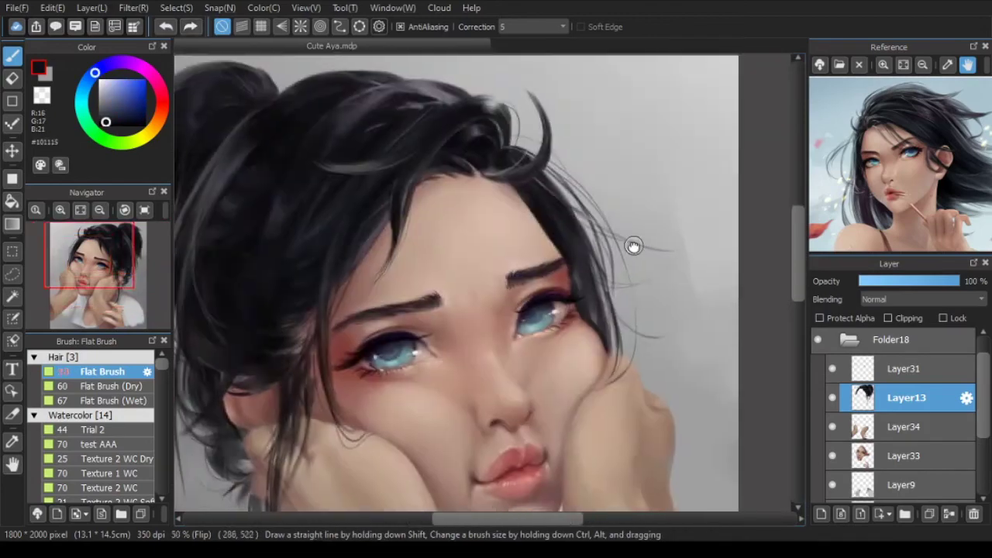
{"action": "scroll", "coordinate": [639, 192], "scroll_direction": "down", "scroll_amount": 5}
{"action": "key", "text": "h"}
{"action": "left_click_drag", "start_coordinate": [505, 205], "coordinate": [504, 180]}
{"action": "scroll", "coordinate": [498, 307], "scroll_direction": "up", "scroll_amount": 1}
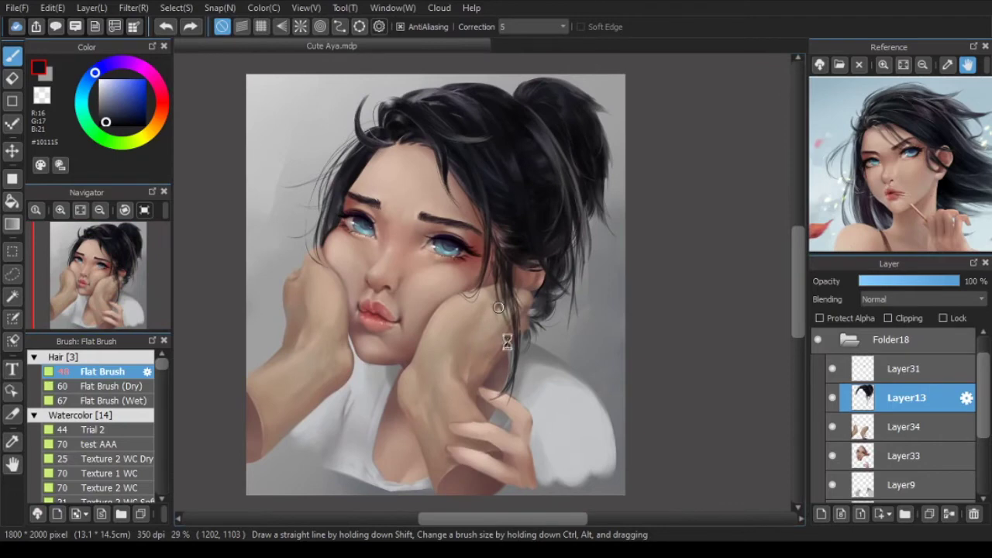
Step: Smooth the ragged lower edge of the white shirt on Layer9
{"action": "left_click_drag", "start_coordinate": [280, 191], "coordinate": [284, 168]}
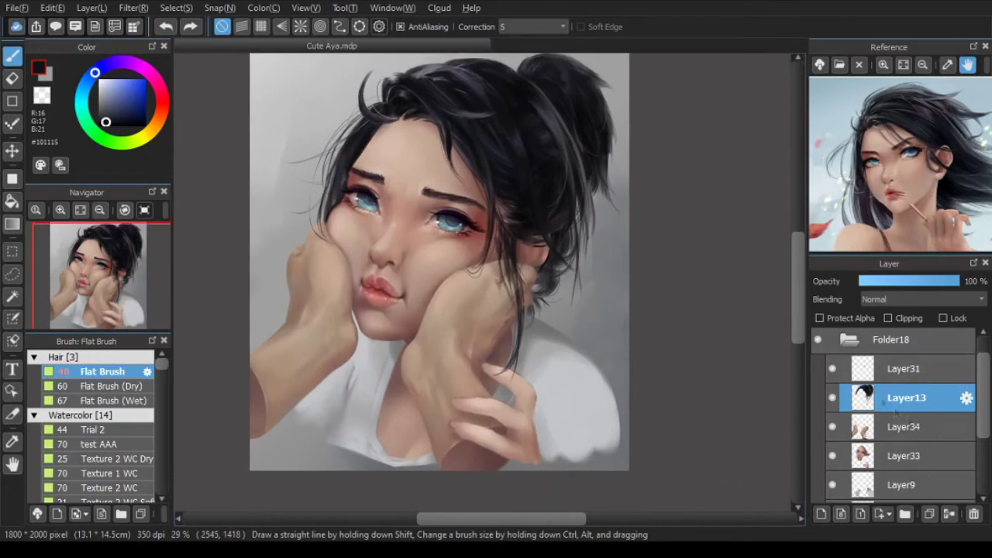
{"action": "left_click", "coordinate": [903, 484]}
{"action": "left_click_drag", "start_coordinate": [622, 444], "coordinate": [519, 460]}
{"action": "left_click_drag", "start_coordinate": [602, 457], "coordinate": [542, 471]}
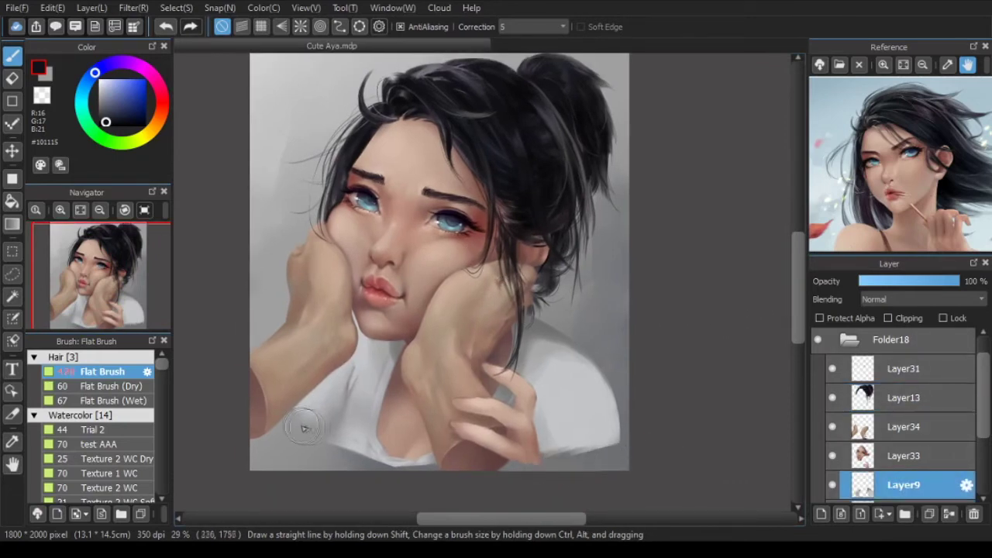
Step: Extend and shade the lower edge of the hand below the fingers on Layer33 with sampled #A0776A and #97695C
{"action": "left_click", "coordinate": [905, 455]}
{"action": "scroll", "coordinate": [512, 471], "scroll_direction": "up", "scroll_amount": 2}
{"action": "left_click", "coordinate": [534, 466], "text": "alt"}
{"action": "scroll", "coordinate": [535, 470], "scroll_direction": "up", "scroll_amount": 2}
{"action": "left_click_drag", "start_coordinate": [534, 471], "coordinate": [555, 431]}
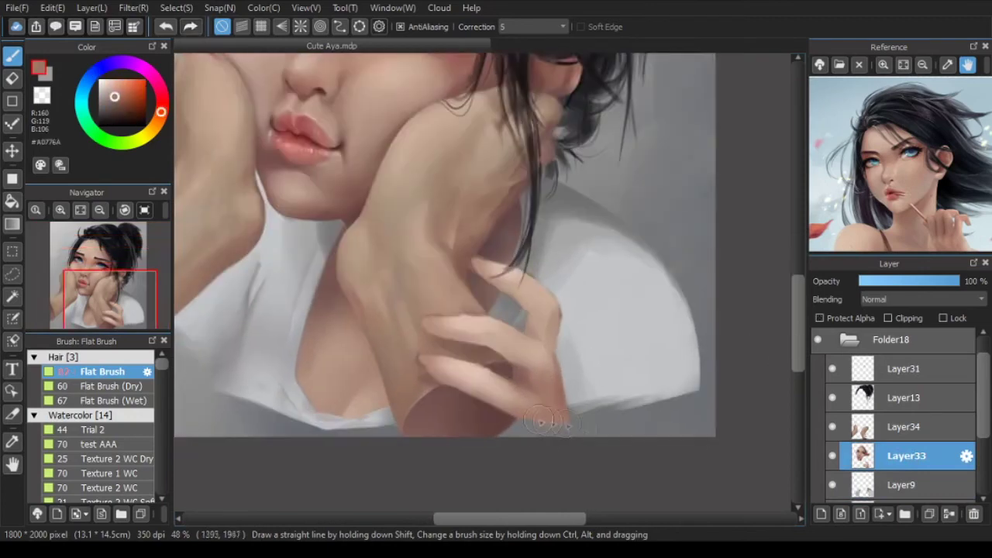
{"action": "left_click_drag", "start_coordinate": [560, 389], "coordinate": [573, 431]}
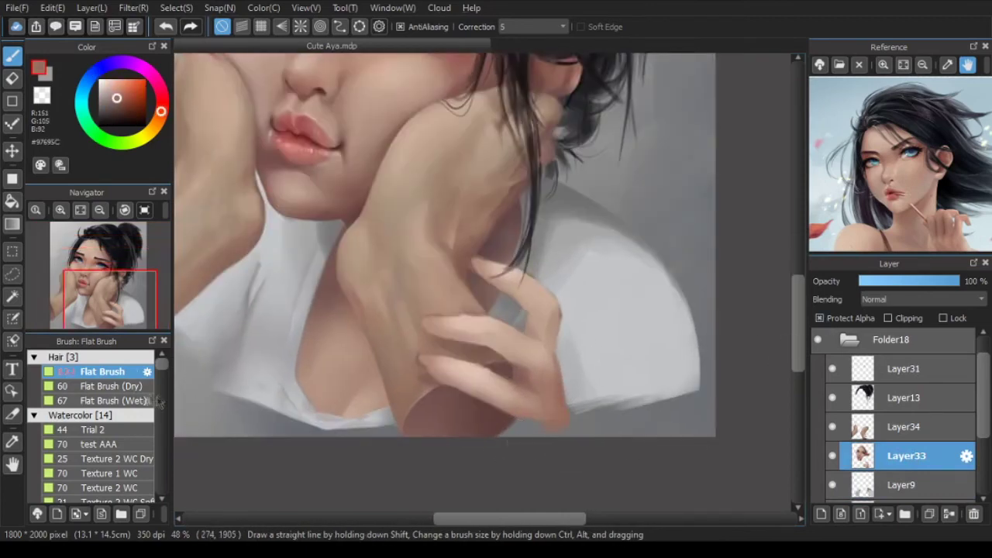
Step: Blend the shaded wrist skin between the middle and lower fingers on Layer34 with sampled skin tones such as #AA8A78
{"action": "scroll", "coordinate": [101, 434], "scroll_direction": "down", "scroll_amount": 3}
{"action": "scroll", "coordinate": [554, 283], "scroll_direction": "up", "scroll_amount": 1}
{"action": "scroll", "coordinate": [398, 380], "scroll_direction": "up", "scroll_amount": 1}
{"action": "key", "text": "Left"}
{"action": "left_click", "coordinate": [468, 339], "text": "alt"}
{"action": "left_click", "coordinate": [419, 314], "text": "alt"}
{"action": "left_click", "coordinate": [905, 427]}
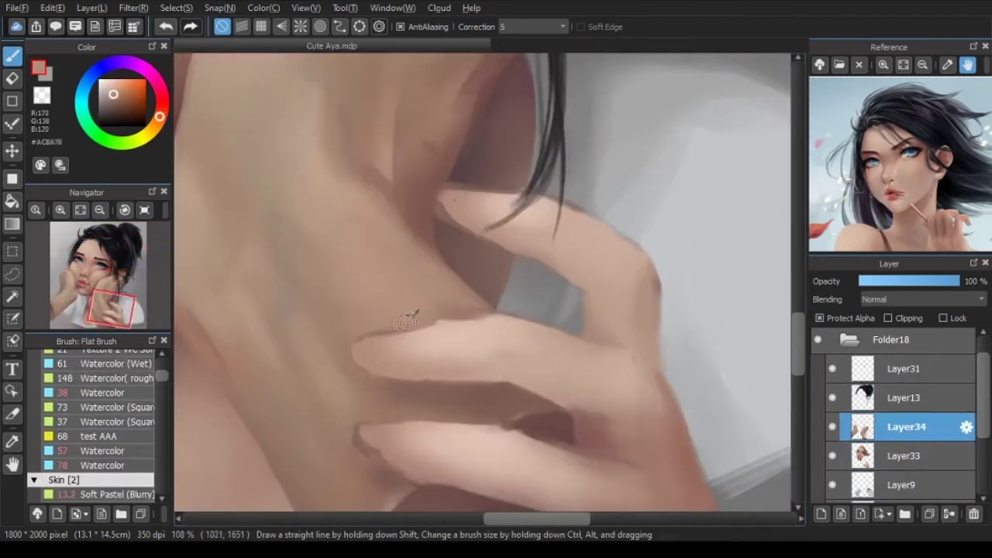
{"action": "left_click", "coordinate": [465, 395], "text": "alt"}
{"action": "mouse_move", "coordinate": [504, 392]}
{"action": "left_mouse_down"}
{"action": "mouse_move", "coordinate": [470, 368]}
{"action": "mouse_move", "coordinate": [506, 414]}
{"action": "mouse_move", "coordinate": [499, 425]}
{"action": "left_mouse_up"}
{"action": "left_click", "coordinate": [472, 410], "text": "alt"}
{"action": "left_click", "coordinate": [498, 410], "text": "alt"}
{"action": "scroll", "coordinate": [471, 402], "scroll_direction": "down", "scroll_amount": 3}
{"action": "scroll", "coordinate": [498, 411], "scroll_direction": "up", "scroll_amount": 4}
Step: Redden the tips and undersides of the fingers on Layer33 with #C86362, using sampled skin tones around them
{"action": "left_click", "coordinate": [440, 391], "text": "ctrl"}
{"action": "left_click", "coordinate": [439, 391], "text": "alt"}
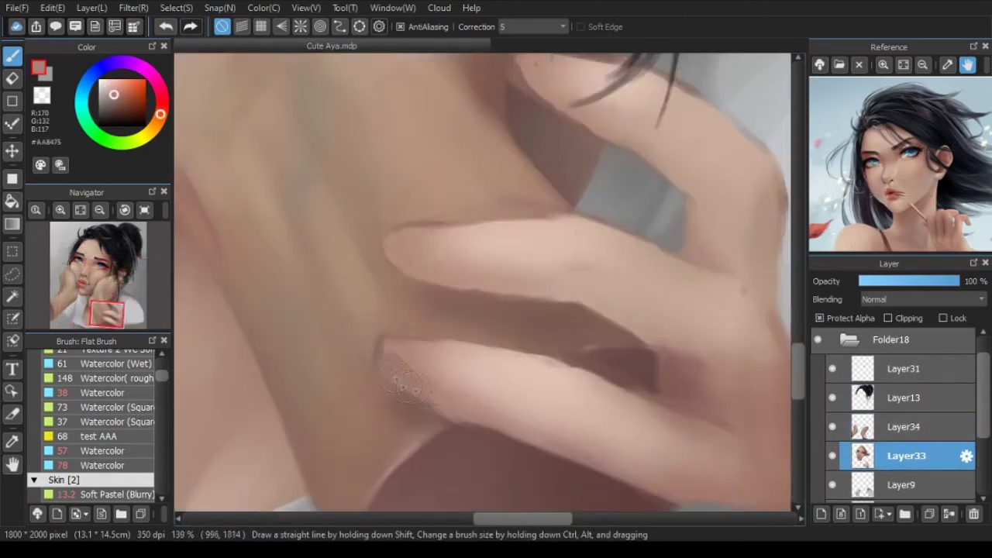
{"action": "left_click", "coordinate": [437, 380], "text": "alt"}
{"action": "scroll", "coordinate": [422, 378], "scroll_direction": "down", "scroll_amount": 2}
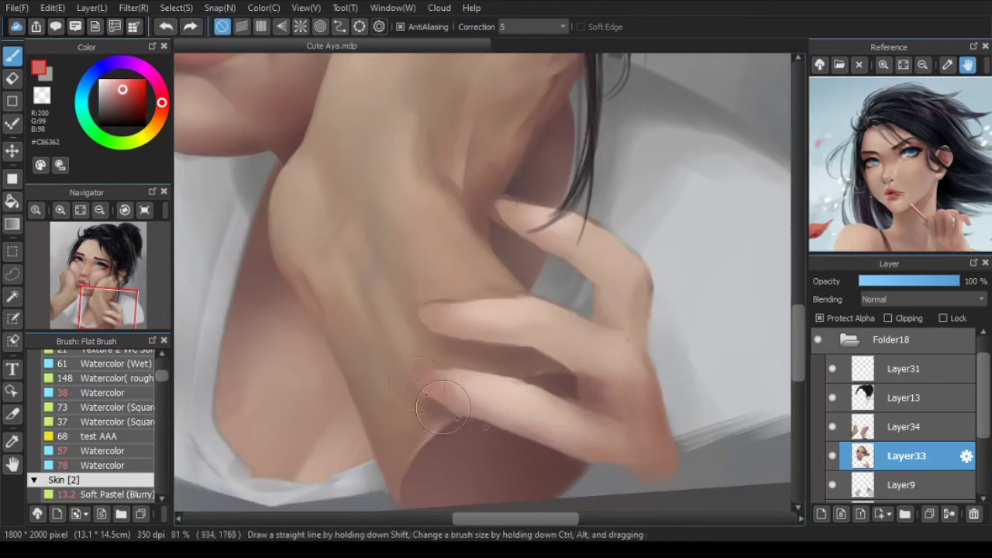
{"action": "left_click_drag", "start_coordinate": [458, 341], "coordinate": [466, 302]}
{"action": "left_click", "coordinate": [558, 391], "text": "alt"}
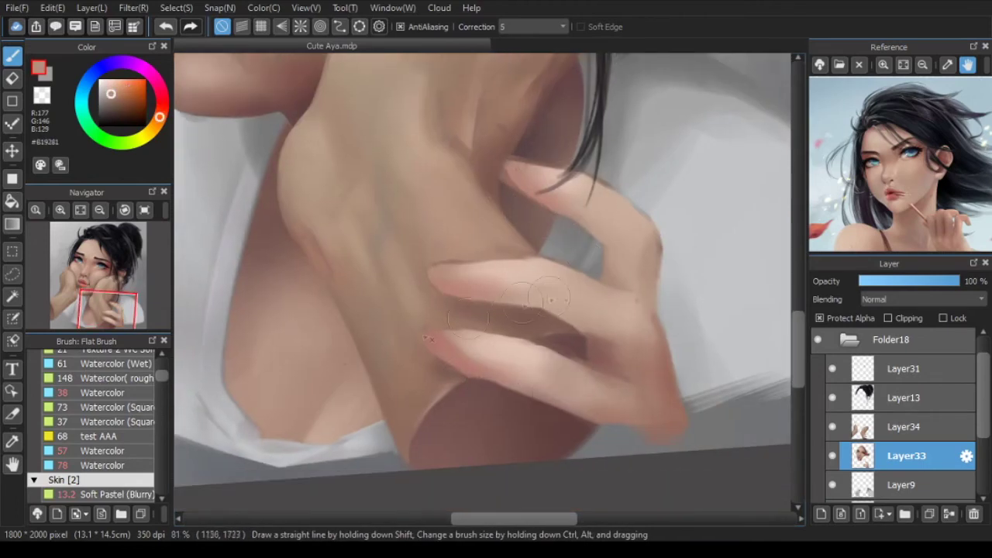
Step: Soften the tip of the upper finger on Layer33 with the Watercolor brush and #DCBFAF, undoing the last stroke
{"action": "key", "text": "q"}
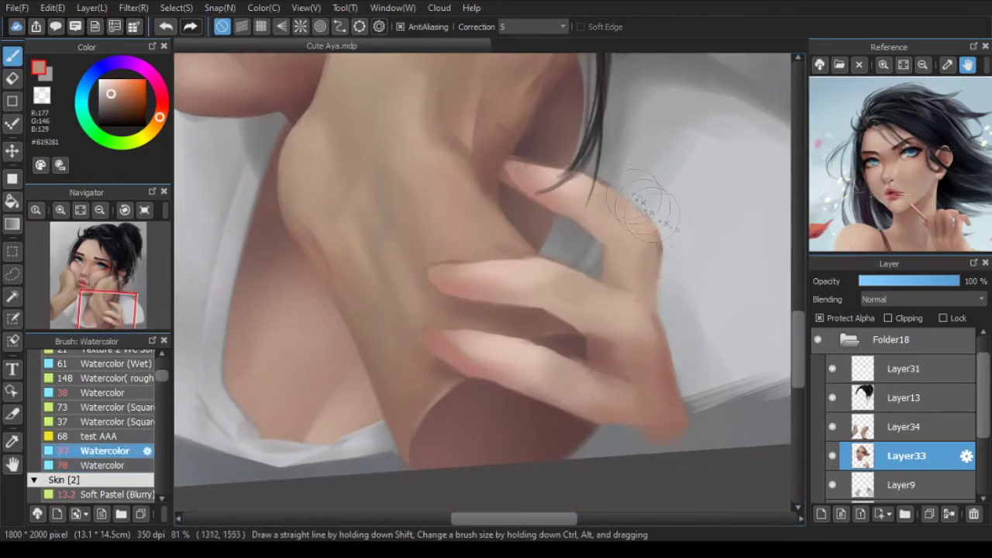
{"action": "left_click", "coordinate": [585, 196], "text": "alt"}
{"action": "left_click_drag", "start_coordinate": [536, 174], "coordinate": [552, 206]}
{"action": "scroll", "coordinate": [573, 197], "scroll_direction": "up", "scroll_amount": 3}
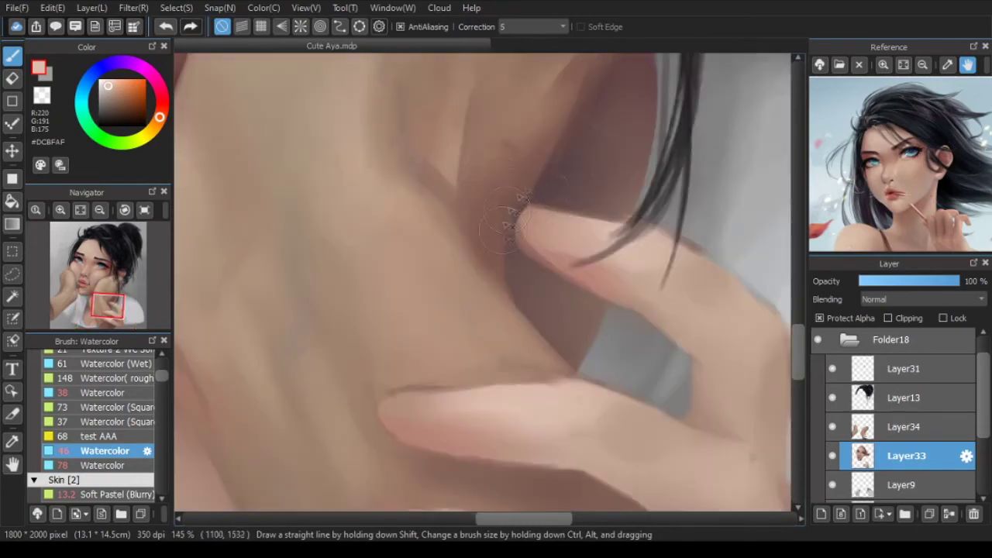
{"action": "key", "text": "ctrl+z"}
Step: Shade the wrist around the upper fingertip on Layer34 with sampled #7C594E and #9D7A6C
{"action": "scroll", "coordinate": [553, 277], "scroll_direction": "down", "scroll_amount": 4}
{"action": "scroll", "coordinate": [597, 271], "scroll_direction": "up", "scroll_amount": 1}
{"action": "left_click", "coordinate": [903, 427]}
{"action": "scroll", "coordinate": [554, 302], "scroll_direction": "up", "scroll_amount": 4}
{"action": "left_click", "coordinate": [475, 387], "text": "alt"}
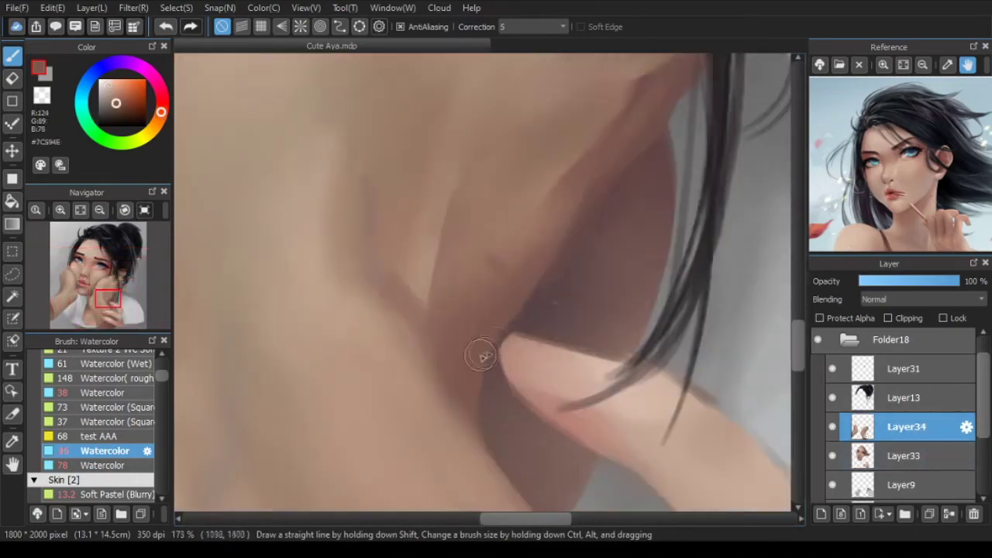
{"action": "scroll", "coordinate": [570, 303], "scroll_direction": "down", "scroll_amount": 3}
{"action": "left_click", "coordinate": [511, 288], "text": "alt"}
{"action": "scroll", "coordinate": [557, 268], "scroll_direction": "down", "scroll_amount": 6}
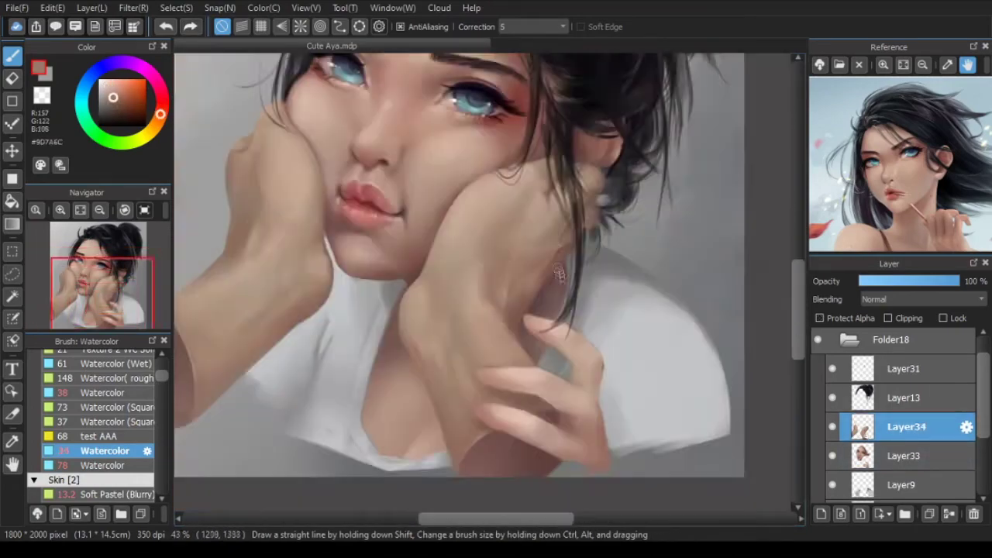
{"action": "scroll", "coordinate": [617, 465], "scroll_direction": "up", "scroll_amount": 3}
{"action": "scroll", "coordinate": [618, 471], "scroll_direction": "up", "scroll_amount": 4}
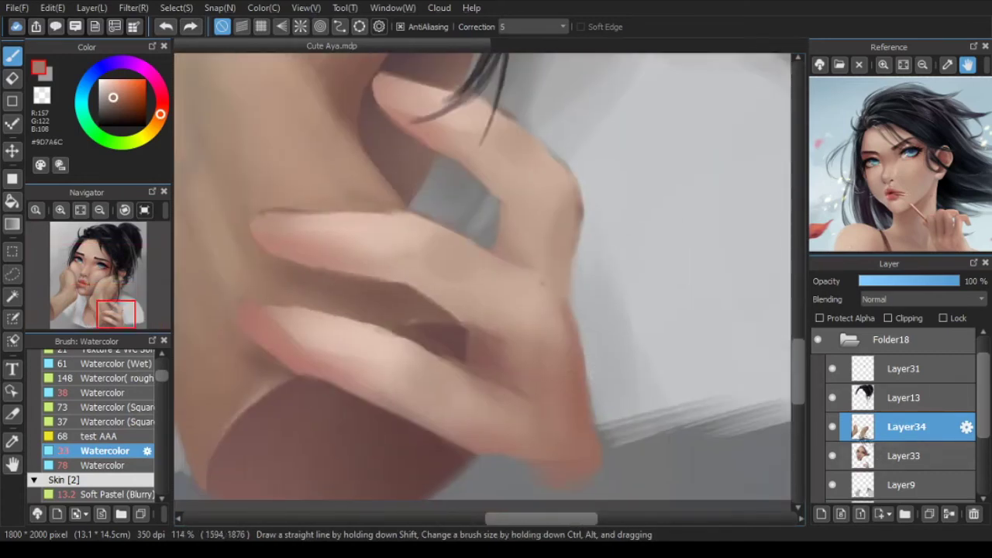
Step: Model the knuckles and outer edge of the hand on Layer33 with sampled #C5A898, #97675A and #996C5E
{"action": "left_click", "coordinate": [904, 456]}
{"action": "left_click", "coordinate": [550, 411], "text": "alt"}
{"action": "scroll", "coordinate": [530, 308], "scroll_direction": "down", "scroll_amount": 1}
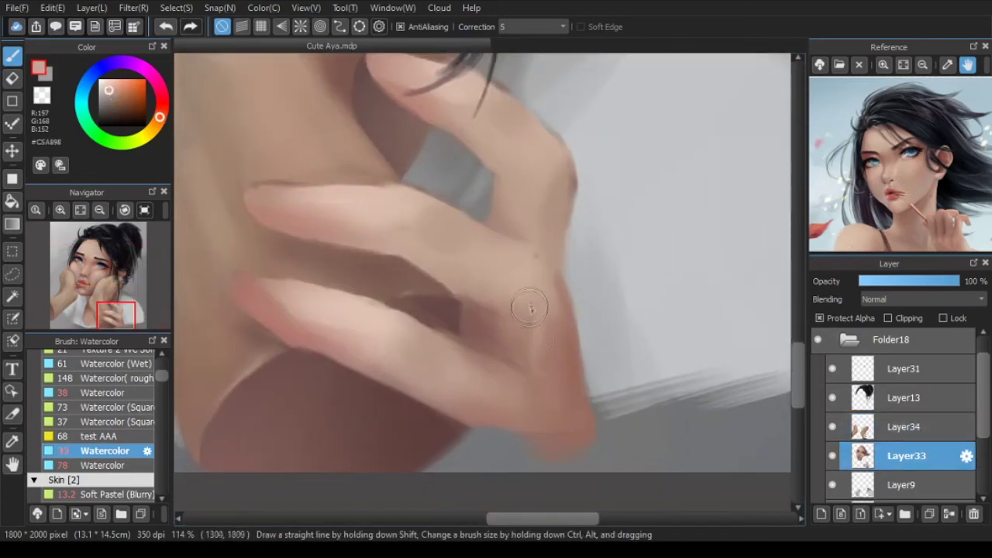
{"action": "left_click", "coordinate": [467, 329], "text": "alt"}
{"action": "left_click_drag", "start_coordinate": [542, 356], "coordinate": [561, 293]}
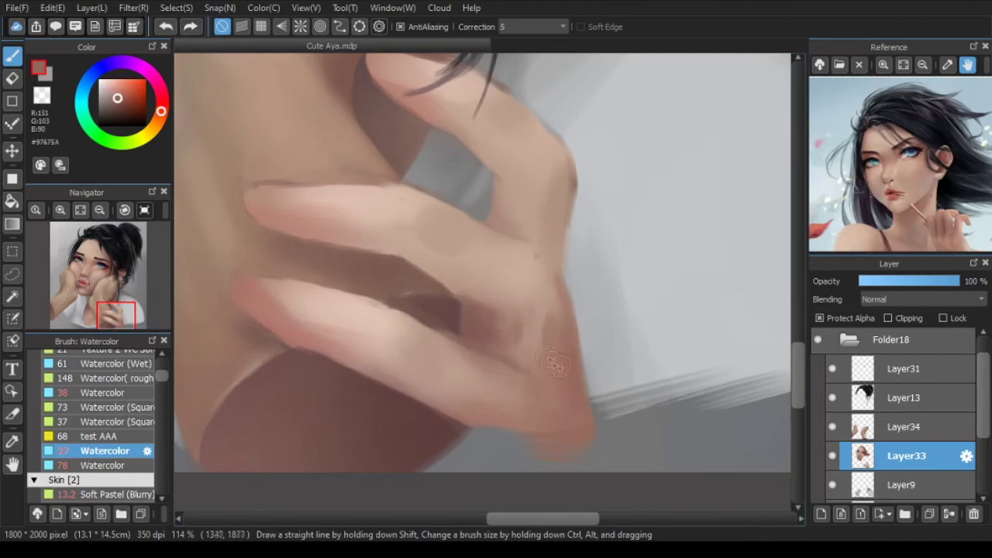
{"action": "left_click", "coordinate": [540, 364], "text": "alt"}
{"action": "left_click", "coordinate": [561, 400], "text": "alt"}
{"action": "scroll", "coordinate": [579, 389], "scroll_direction": "down", "scroll_amount": 5}
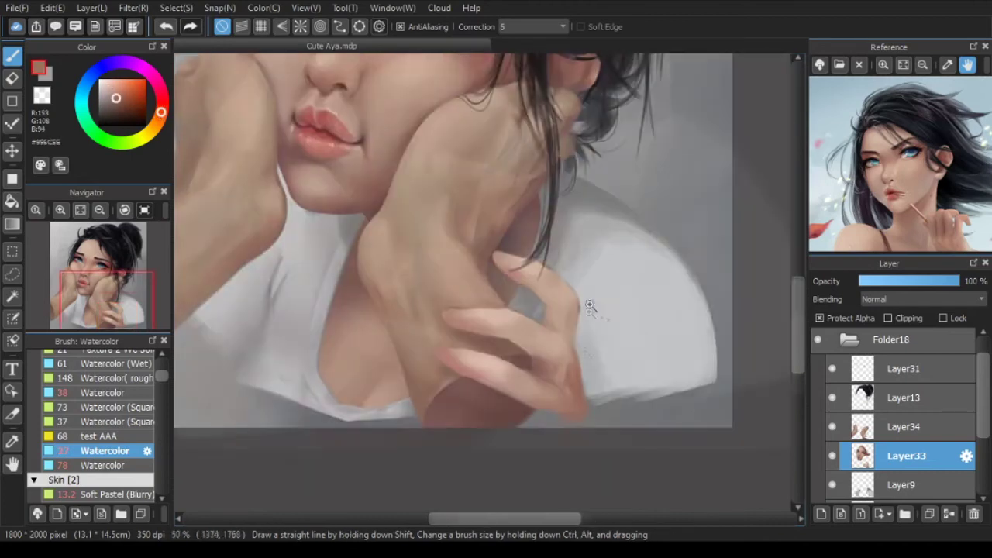
Step: Mirror the view and smooth the back of the hand and finger joints on Layer33 with sampled #BA9B8A and #B89A88
{"action": "key", "text": "Down"}
{"action": "scroll", "coordinate": [403, 402], "scroll_direction": "up", "scroll_amount": 3}
{"action": "key", "text": "bracketright"}
{"action": "key", "text": "bracketright"}
{"action": "key", "text": "bracketright"}
{"action": "left_click", "coordinate": [432, 342], "text": "alt"}
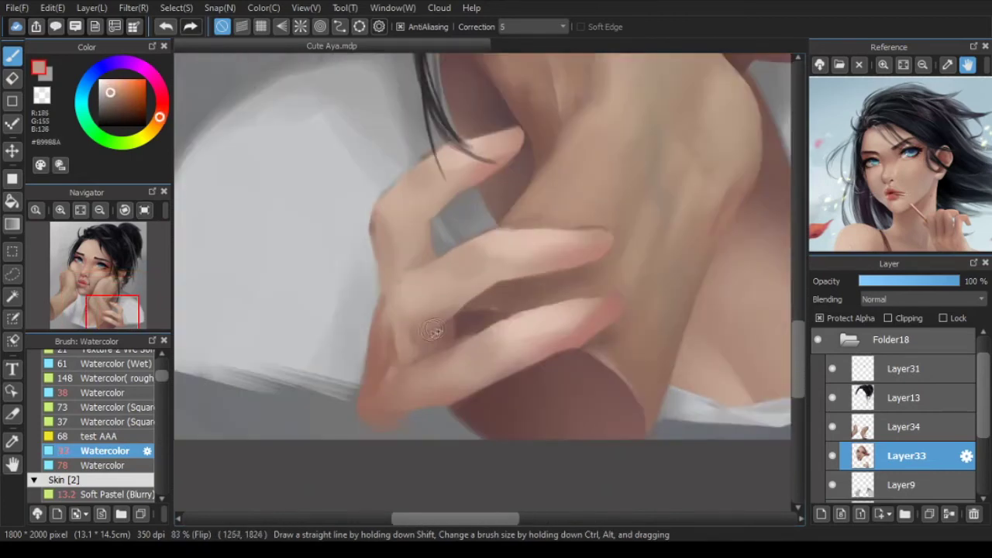
{"action": "left_click", "coordinate": [433, 330], "text": "alt"}
{"action": "left_click", "coordinate": [370, 233], "text": "alt"}
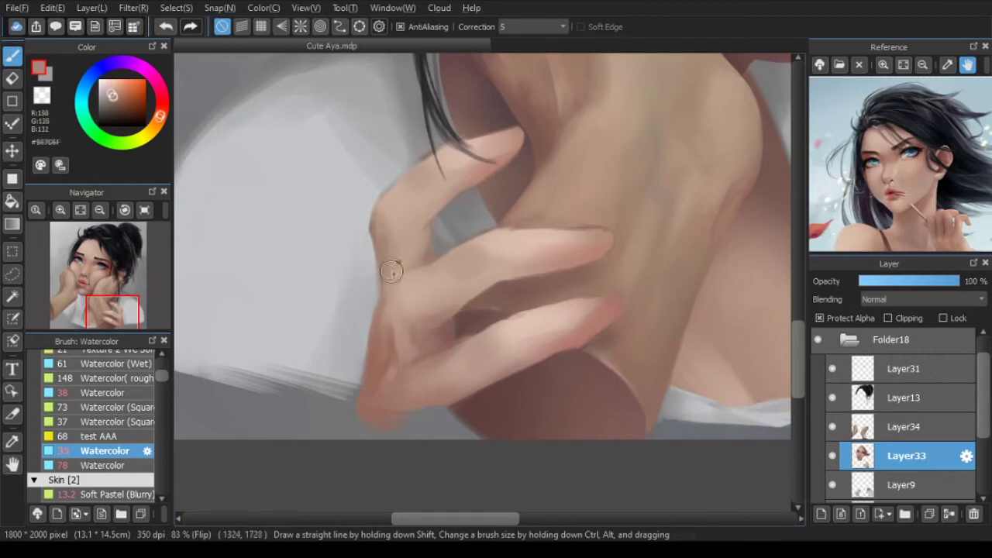
{"action": "scroll", "coordinate": [399, 232], "scroll_direction": "up", "scroll_amount": 3}
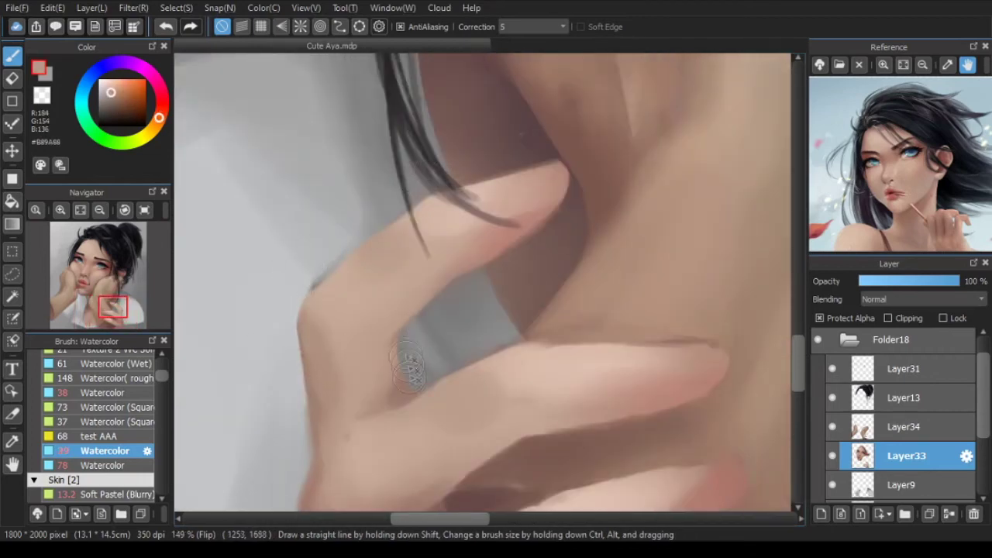
Step: Clean up and shade the white shirt beside the bent upper finger on Layer9 with greys #ABACAC and #B9BABC
{"action": "key", "text": "Down"}
{"action": "left_click", "coordinate": [324, 270], "text": "alt"}
{"action": "left_click_drag", "start_coordinate": [317, 273], "coordinate": [348, 259]}
{"action": "left_click", "coordinate": [366, 262], "text": "alt"}
{"action": "scroll", "coordinate": [378, 290], "scroll_direction": "down", "scroll_amount": 4}
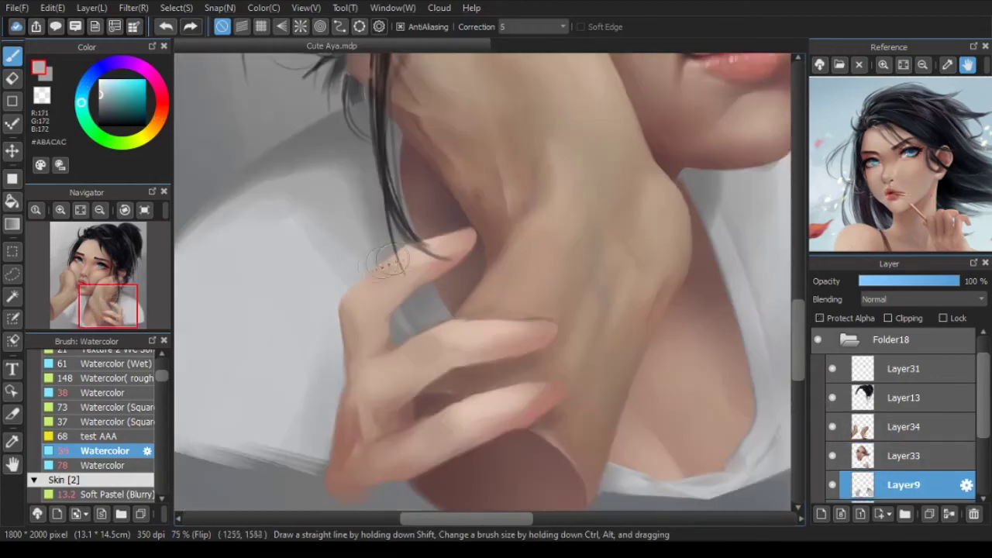
{"action": "key", "text": "bracketright"}
{"action": "key", "text": "bracketright"}
{"action": "key", "text": "bracketright"}
{"action": "left_click", "coordinate": [353, 264], "text": "alt"}
{"action": "scroll", "coordinate": [356, 265], "scroll_direction": "down", "scroll_amount": 2}
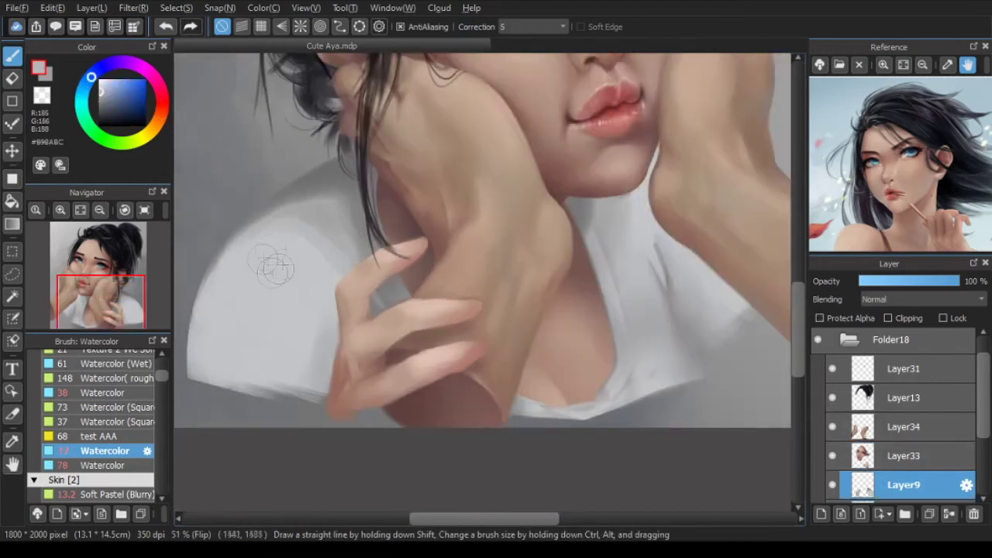
Step: Define the contour of the upper fingertip on Layer33 with a smaller brush and dark browns #5E4748 and #725752
{"action": "scroll", "coordinate": [332, 304], "scroll_direction": "up", "scroll_amount": 2}
{"action": "key", "text": "Up"}
{"action": "key", "text": "bracketleft"}
{"action": "key", "text": "bracketleft"}
{"action": "key", "text": "bracketleft"}
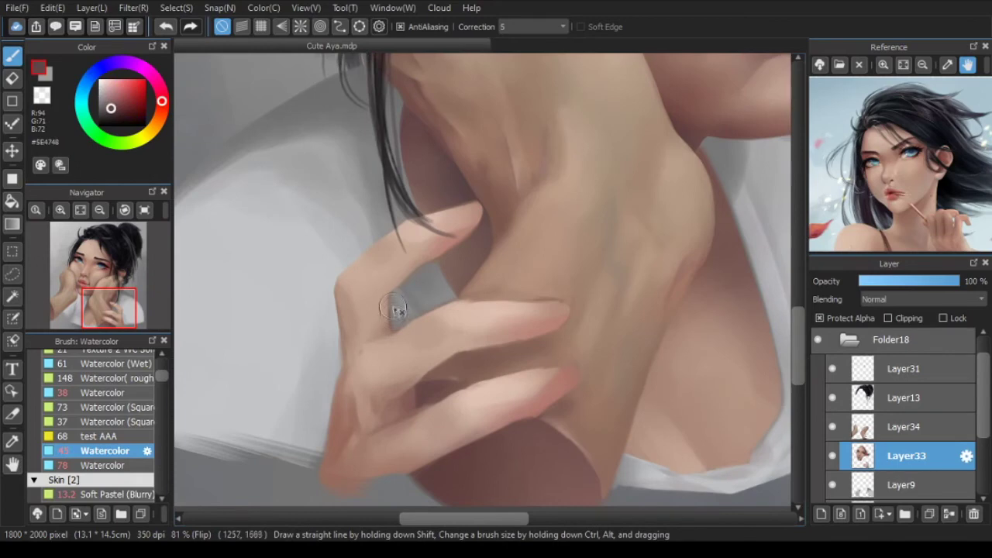
{"action": "scroll", "coordinate": [308, 293], "scroll_direction": "up", "scroll_amount": 1}
{"action": "left_click", "coordinate": [525, 225], "text": "alt"}
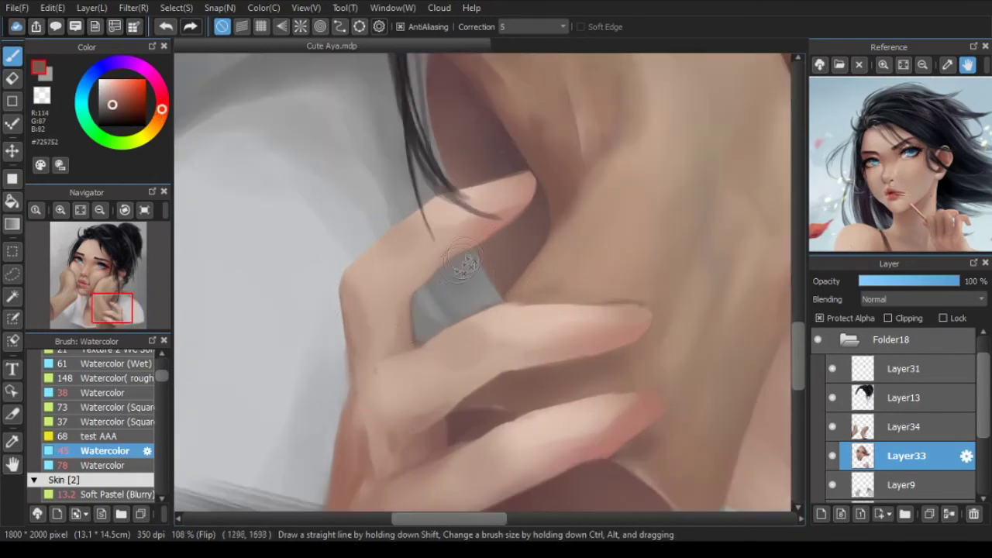
{"action": "key", "text": "bracketleft"}
{"action": "key", "text": "bracketleft"}
{"action": "key", "text": "bracketleft"}
{"action": "left_click_drag", "start_coordinate": [526, 175], "coordinate": [483, 166]}
{"action": "left_click_drag", "start_coordinate": [531, 231], "coordinate": [553, 181]}
Step: Refine the finger edges around the gap between the upper and middle fingers with sampled skin tones
{"action": "left_click", "coordinate": [522, 287], "text": "alt"}
{"action": "left_click_drag", "start_coordinate": [435, 303], "coordinate": [399, 317]}
{"action": "left_click", "coordinate": [380, 369], "text": "alt"}
{"action": "left_click_drag", "start_coordinate": [411, 387], "coordinate": [423, 346]}
{"action": "scroll", "coordinate": [534, 370], "scroll_direction": "down", "scroll_amount": 2}
{"action": "scroll", "coordinate": [496, 356], "scroll_direction": "up", "scroll_amount": 2}
Step: Darken the hollow between the middle and lower fingers on Layer34 with #674946 and #73544F, undoing one stroke
{"action": "key", "text": "bracketright"}
{"action": "left_click", "coordinate": [453, 344], "text": "alt"}
{"action": "scroll", "coordinate": [436, 359], "scroll_direction": "up", "scroll_amount": 2}
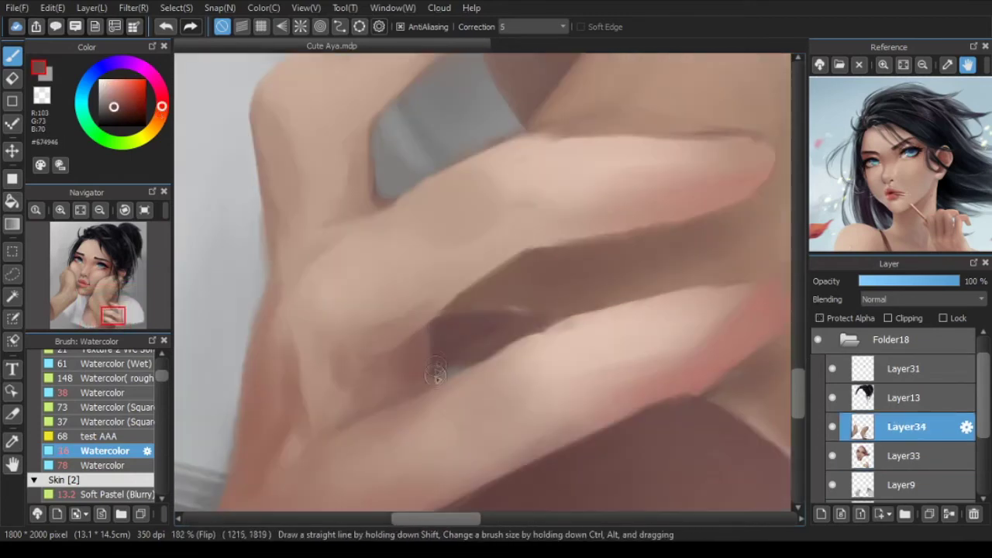
{"action": "scroll", "coordinate": [459, 355], "scroll_direction": "down", "scroll_amount": 3}
{"action": "scroll", "coordinate": [542, 344], "scroll_direction": "up", "scroll_amount": 2}
{"action": "left_click", "coordinate": [564, 312], "text": "alt"}
{"action": "left_click_drag", "start_coordinate": [597, 323], "coordinate": [517, 335]}
{"action": "key", "text": "ctrl+z"}
{"action": "left_click", "coordinate": [478, 358], "text": "alt"}
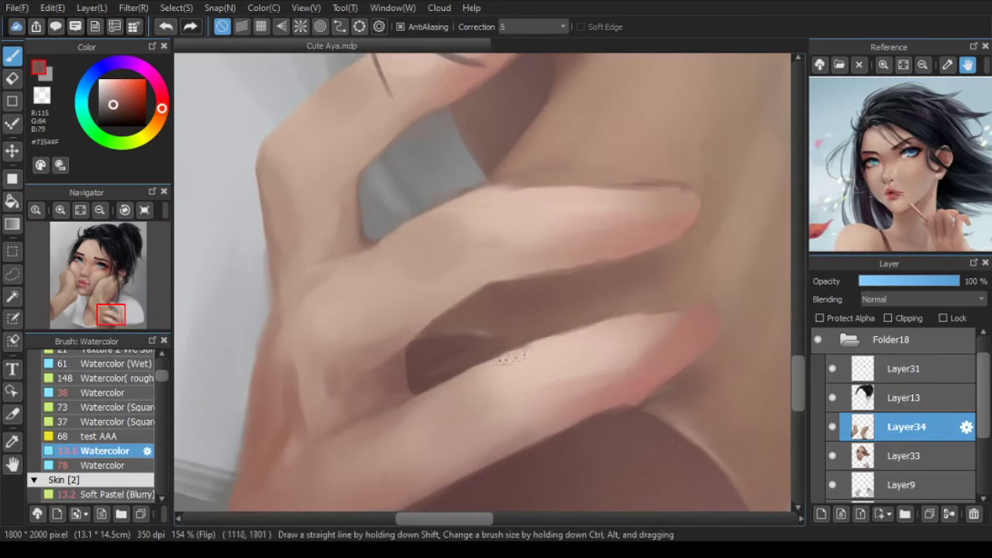
Step: Blend the wrist skin along the hollow's upper edge on Layer34 with sampled #A98B76 in a rotated view
{"action": "left_click_drag", "start_coordinate": [714, 375], "coordinate": [700, 336]}
{"action": "left_click", "coordinate": [403, 286], "text": "alt"}
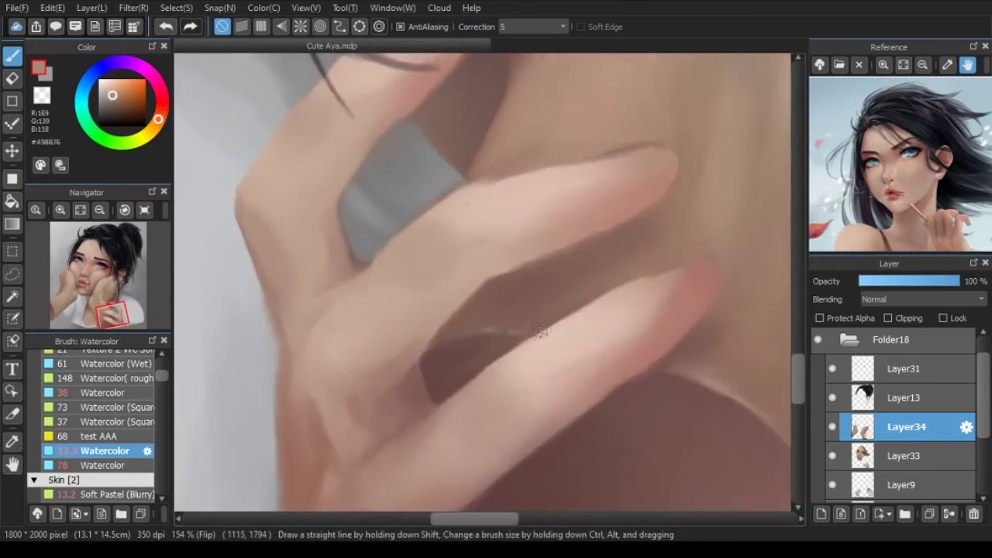
{"action": "scroll", "coordinate": [476, 380], "scroll_direction": "down", "scroll_amount": 3}
{"action": "scroll", "coordinate": [496, 402], "scroll_direction": "up", "scroll_amount": 3}
{"action": "left_click", "coordinate": [567, 380], "text": "alt"}
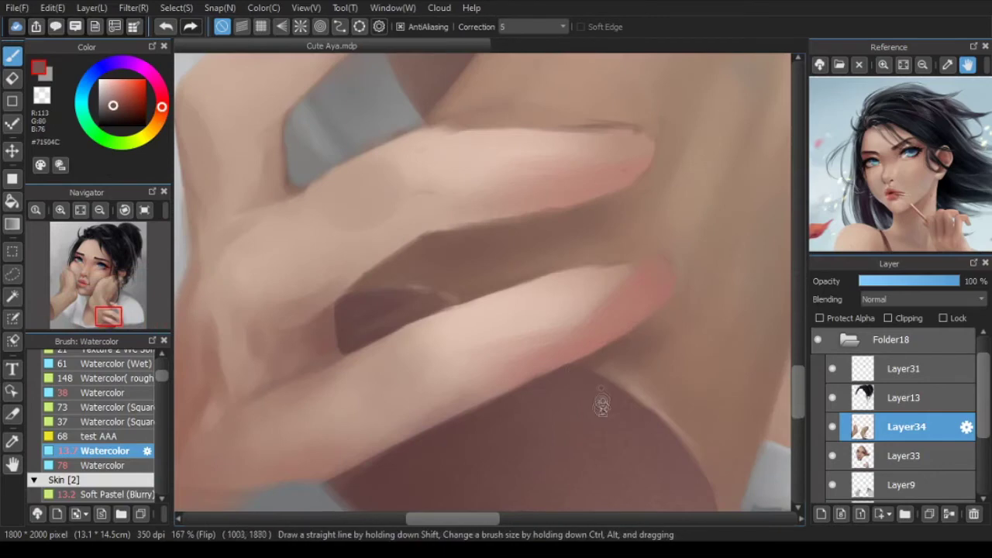
Step: Soften the reddish underside of the lower finger on Layer33 and blend the wrist around its tip on Layer34
{"action": "scroll", "coordinate": [599, 406], "scroll_direction": "down", "scroll_amount": 2}
{"action": "left_click", "coordinate": [868, 454]}
{"action": "scroll", "coordinate": [596, 323], "scroll_direction": "up", "scroll_amount": 3}
{"action": "left_click", "coordinate": [596, 323], "text": "alt"}
{"action": "left_click_drag", "start_coordinate": [585, 349], "coordinate": [523, 372]}
{"action": "left_click", "coordinate": [881, 428]}
{"action": "left_click", "coordinate": [549, 316], "text": "alt"}
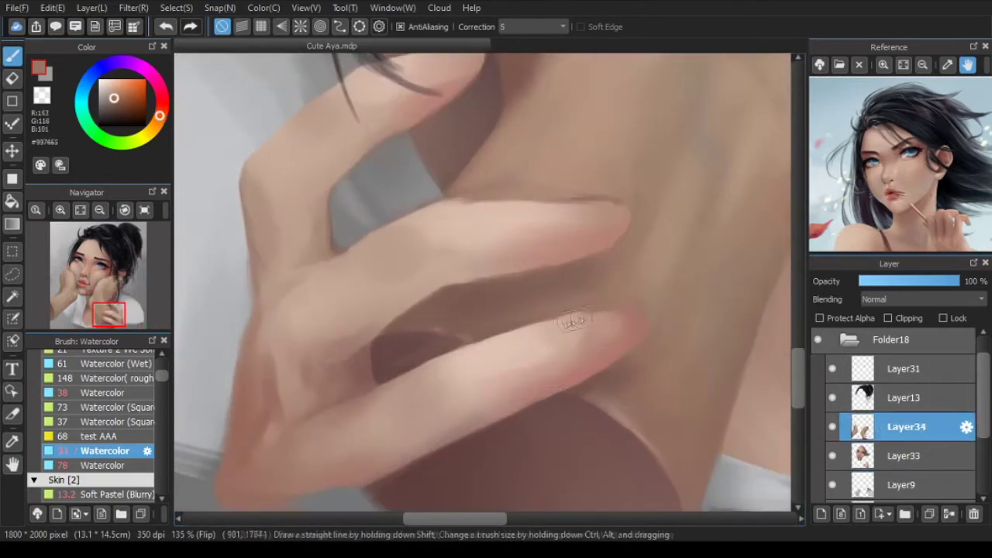
Step: Lighten the lower and upper fingertips on Layer33 with pale skin tones such as #DBBDAD
{"action": "left_click", "coordinate": [883, 462]}
{"action": "left_click", "coordinate": [596, 326], "text": "alt"}
{"action": "left_click_drag", "start_coordinate": [602, 328], "coordinate": [626, 332]}
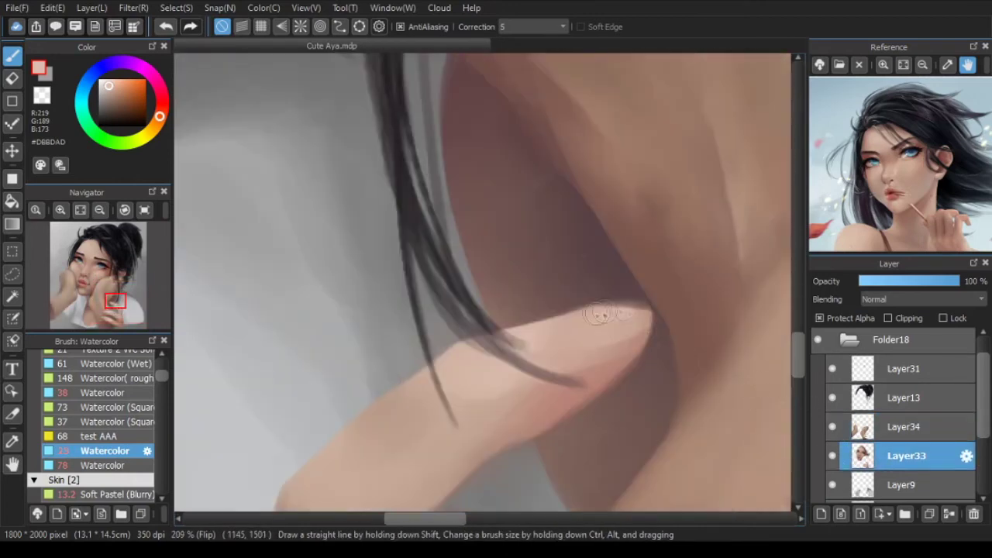
{"action": "scroll", "coordinate": [934, 465], "scroll_direction": "down", "scroll_amount": 2}
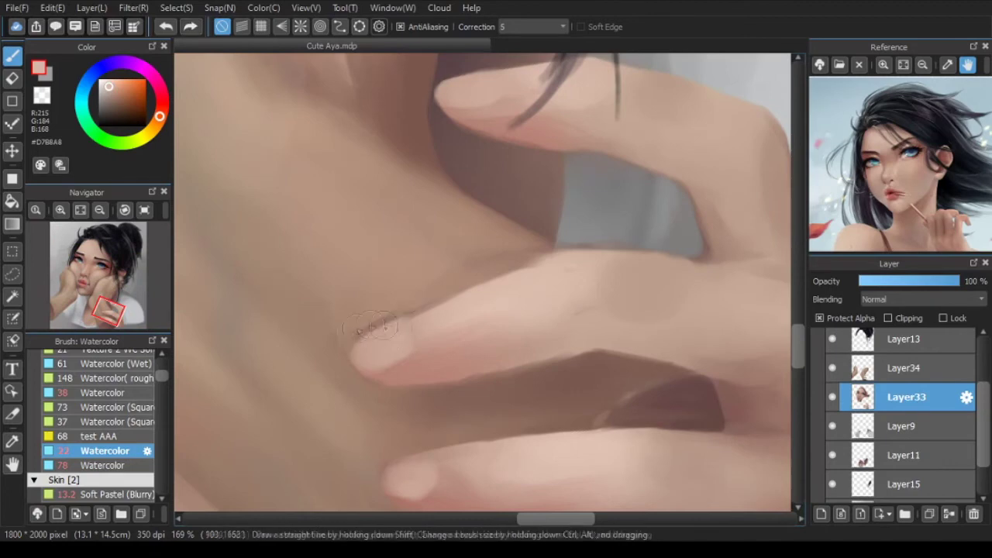
Step: Highlight the middle finger's nail on Layer33 with pale #F0D7CB and Protect Alpha on
{"action": "left_click", "coordinate": [906, 455]}
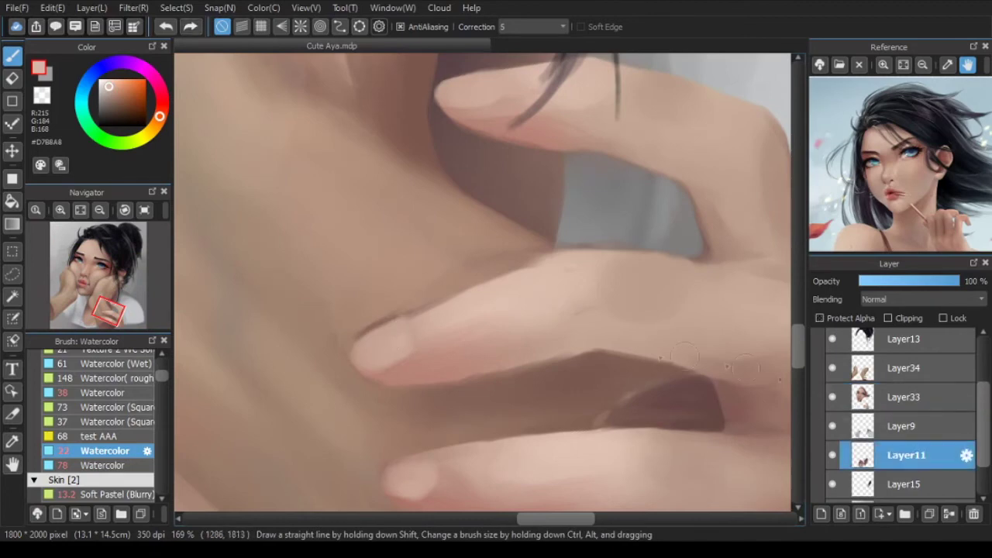
{"action": "left_click", "coordinate": [906, 368]}
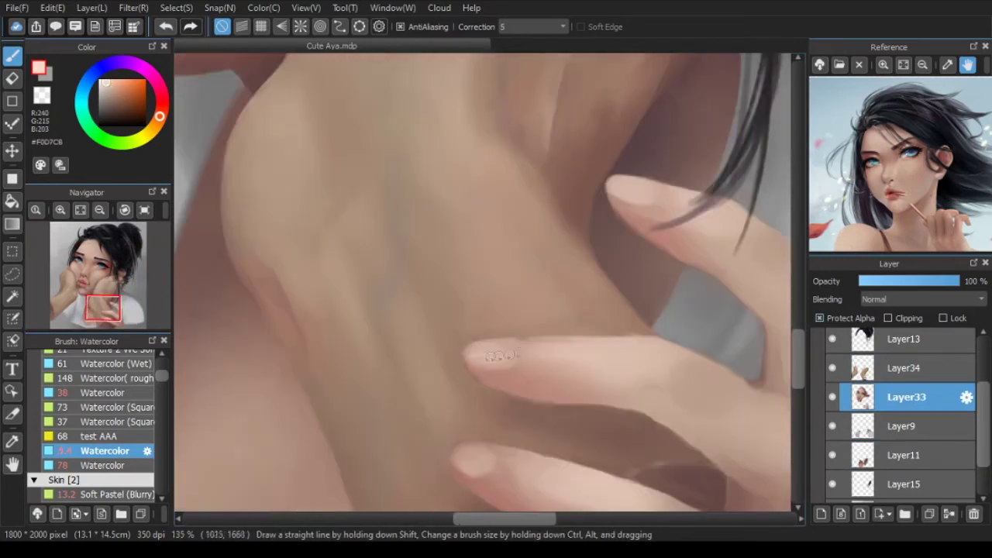
{"action": "left_click_drag", "start_coordinate": [491, 356], "coordinate": [475, 357]}
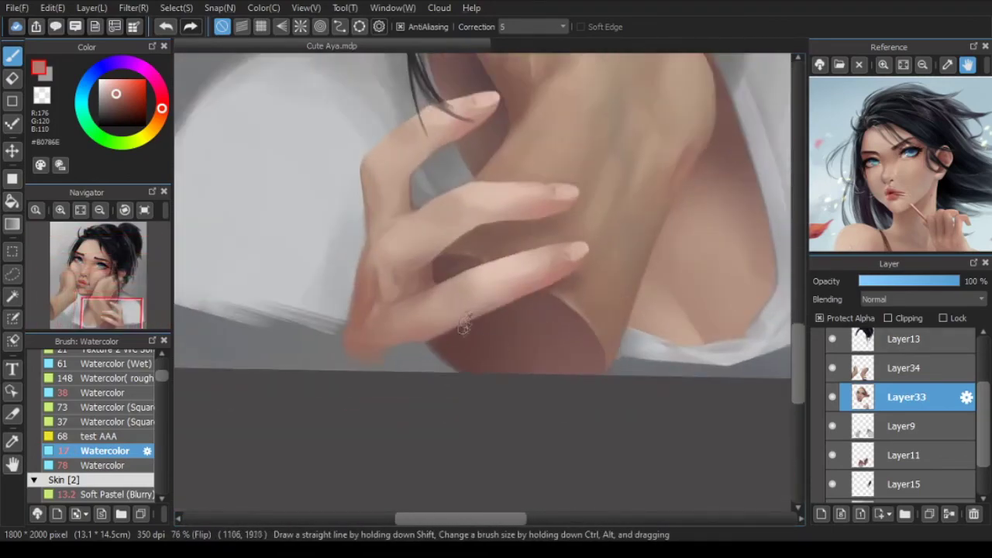
Step: Add a new layer above Layer34 and block in a little finger below the lower finger with #B89989
{"action": "left_click", "coordinate": [468, 354], "text": "alt"}
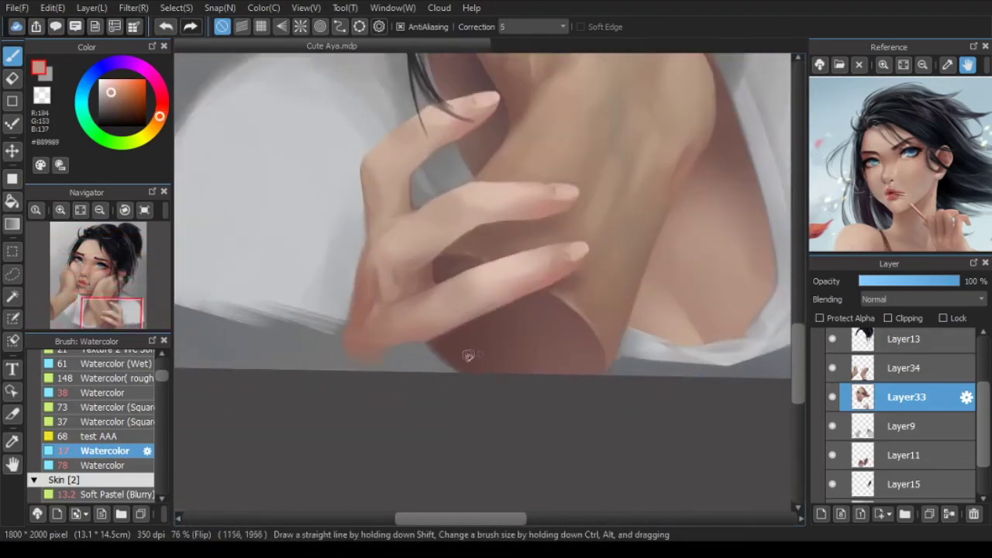
{"action": "left_click", "coordinate": [891, 371]}
{"action": "left_click", "coordinate": [821, 514]}
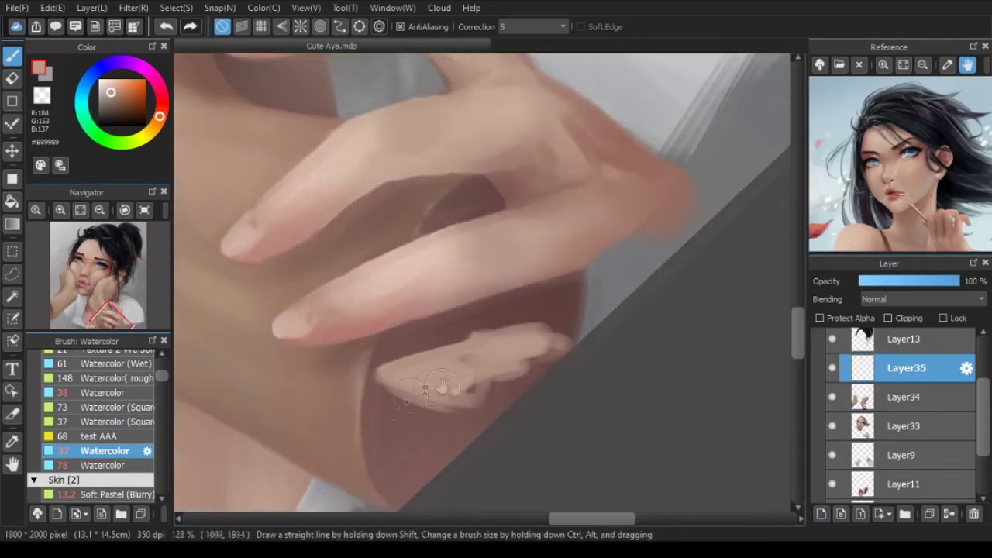
Step: Select the little finger on Layer35 and transform it to sit just beneath the neighbouring finger
{"action": "key", "text": "m"}
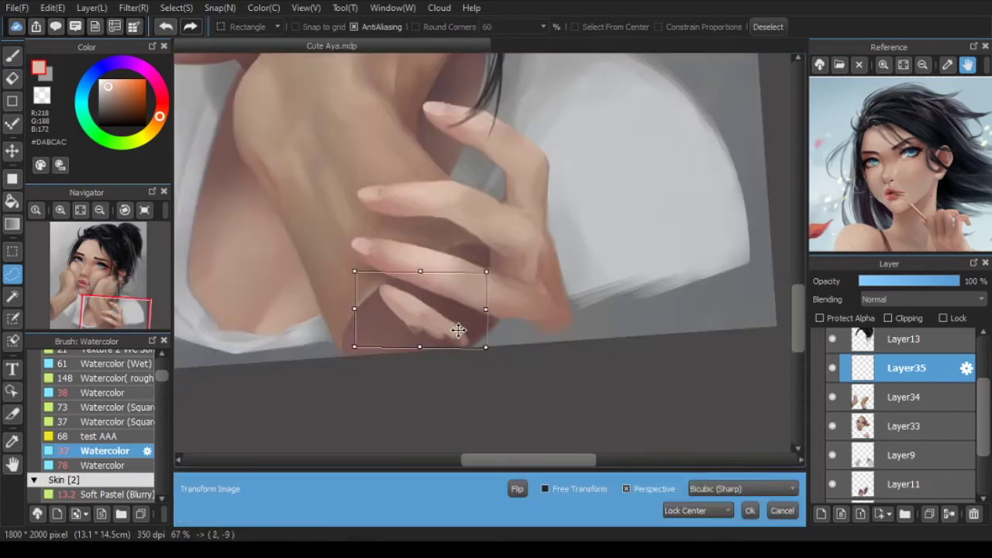
{"action": "left_click_drag", "start_coordinate": [459, 330], "coordinate": [454, 327]}
{"action": "left_click_drag", "start_coordinate": [531, 331], "coordinate": [530, 326]}
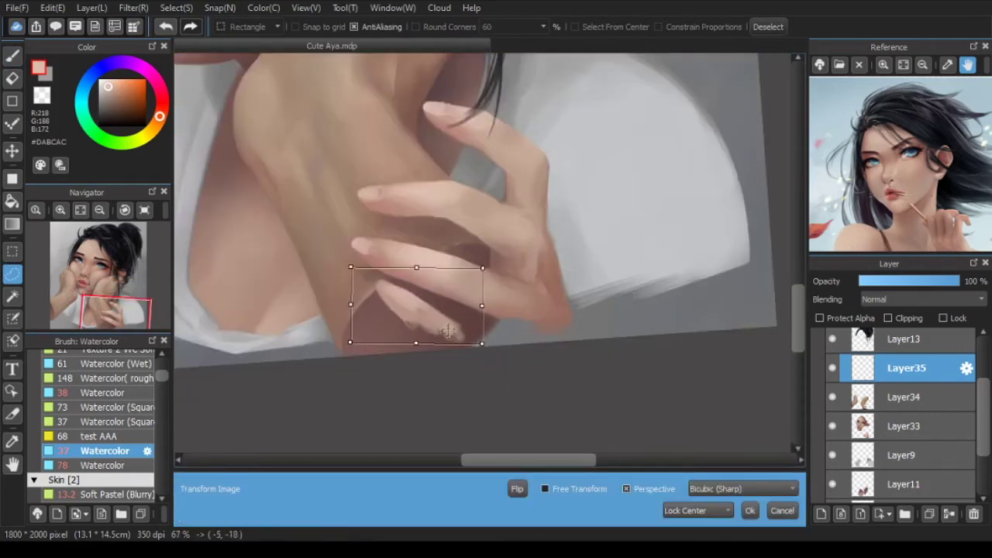
{"action": "left_click_drag", "start_coordinate": [447, 330], "coordinate": [456, 329]}
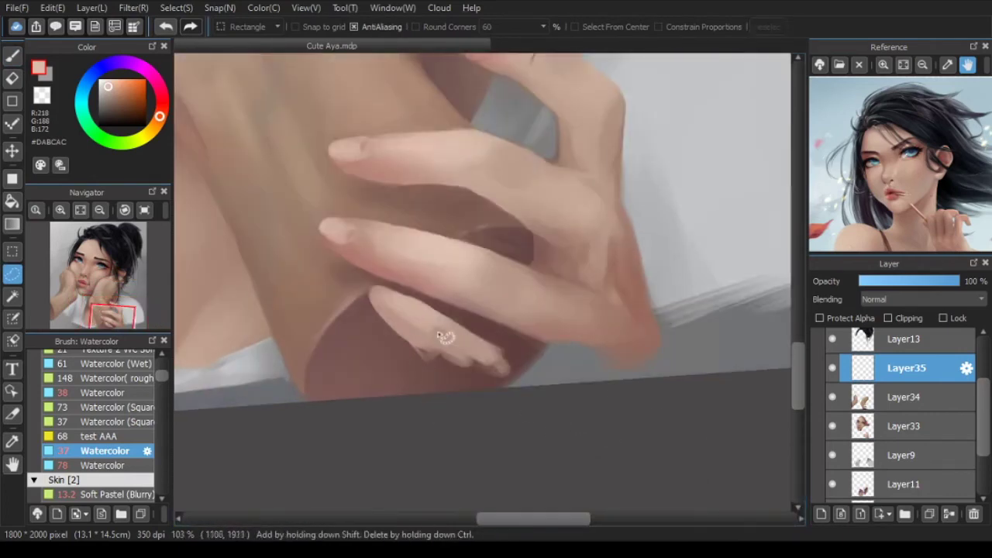
Step: Smooth the little finger's lower edge and knuckle on Layer35 with the Watercolor brush in sampled skin tones such as #B27A70 and #B19283
{"action": "key", "text": "b"}
{"action": "left_click", "coordinate": [387, 325], "text": "alt"}
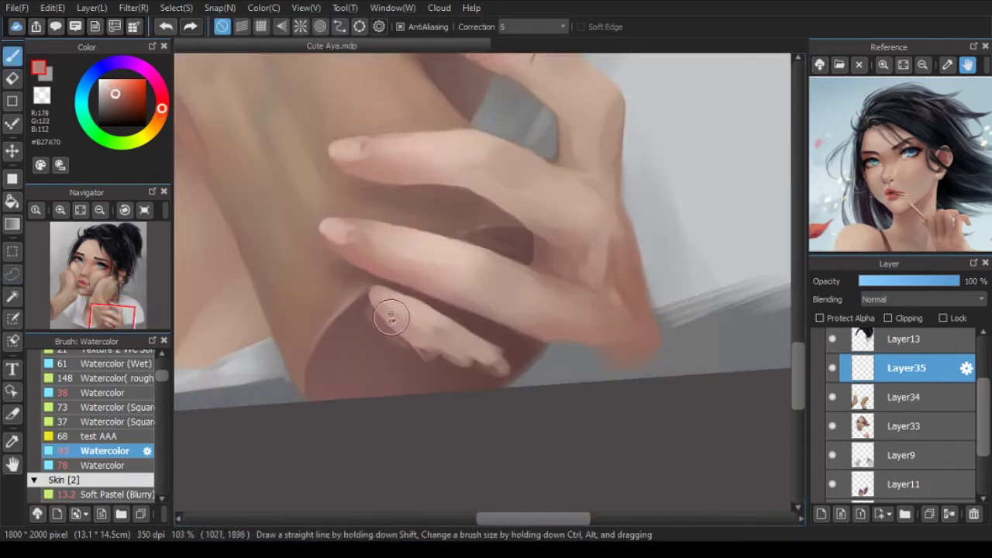
{"action": "left_click_drag", "start_coordinate": [376, 306], "coordinate": [413, 346]}
{"action": "left_click", "coordinate": [820, 319]}
{"action": "scroll", "coordinate": [437, 354], "scroll_direction": "up", "scroll_amount": 2}
{"action": "left_click", "coordinate": [463, 341], "text": "alt"}
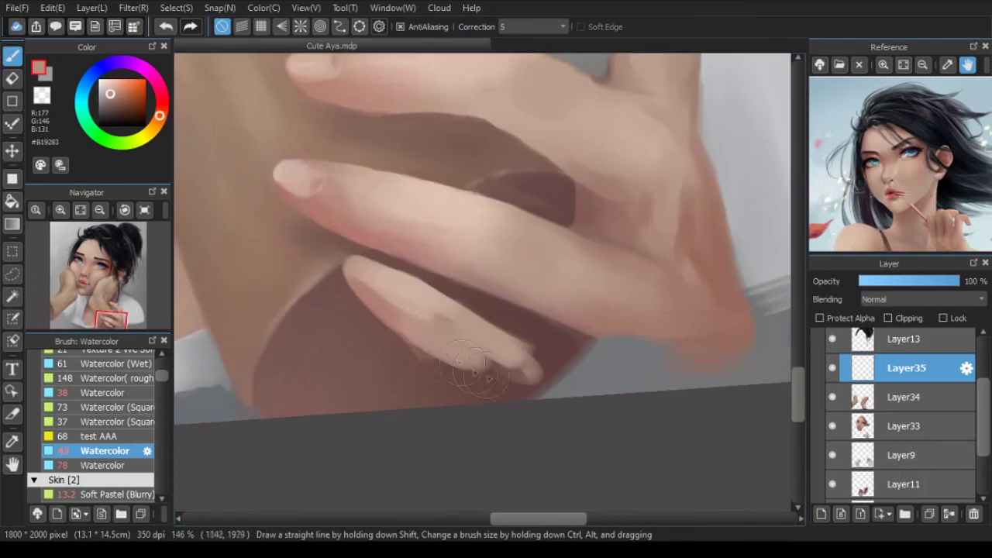
{"action": "left_click_drag", "start_coordinate": [498, 388], "coordinate": [473, 369]}
{"action": "left_click", "coordinate": [428, 358], "text": "alt"}
{"action": "key", "text": "bracketright"}
{"action": "mouse_move", "coordinate": [444, 329]}
{"action": "left_mouse_down"}
{"action": "mouse_move", "coordinate": [476, 341]}
{"action": "mouse_move", "coordinate": [504, 373]}
{"action": "mouse_move", "coordinate": [511, 368]}
{"action": "left_mouse_up"}
Step: Shade the little finger's base near the canvas edge with browns #9A6D5E and #967066, blending the end with the Flat Brush
{"action": "left_click", "coordinate": [477, 374], "text": "alt"}
{"action": "left_click", "coordinate": [116, 99]}
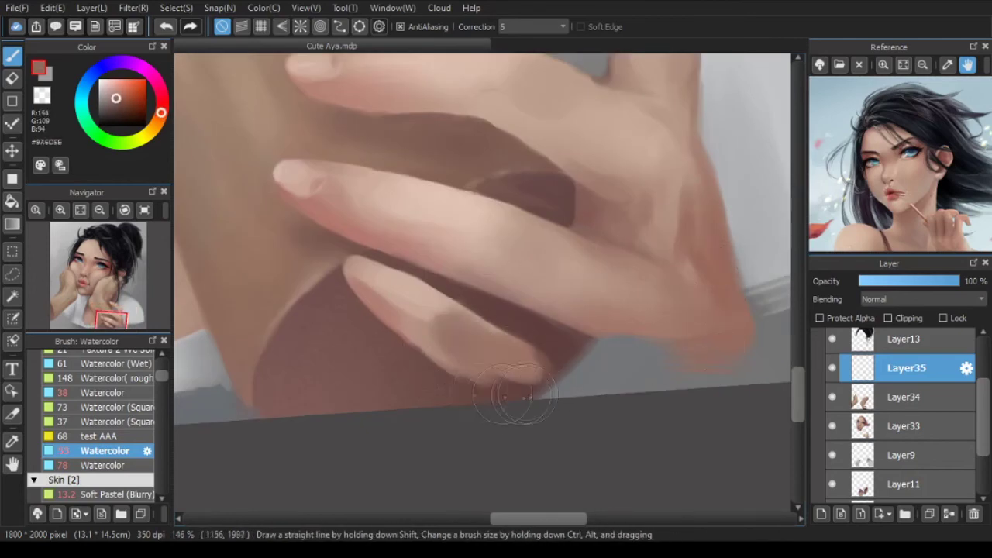
{"action": "scroll", "coordinate": [102, 418], "scroll_direction": "up", "scroll_amount": 4}
{"action": "left_click", "coordinate": [104, 372]}
{"action": "left_click_drag", "start_coordinate": [502, 383], "coordinate": [564, 392]}
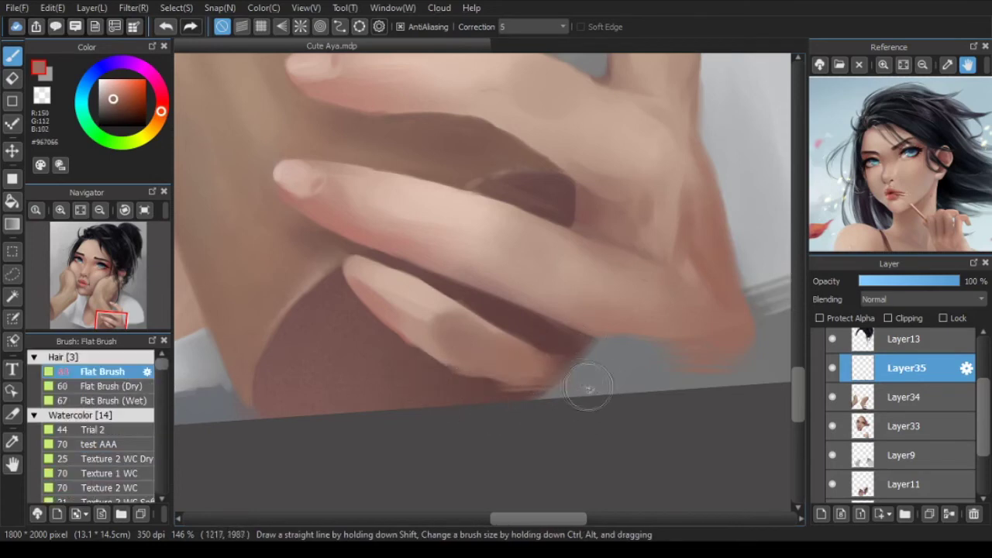
Step: Paint the little finger's nail and tip with pale #ECD4C7 and reddish #A85348 using the Watercolor brush and Protect Alpha
{"action": "left_click", "coordinate": [492, 358], "text": "alt"}
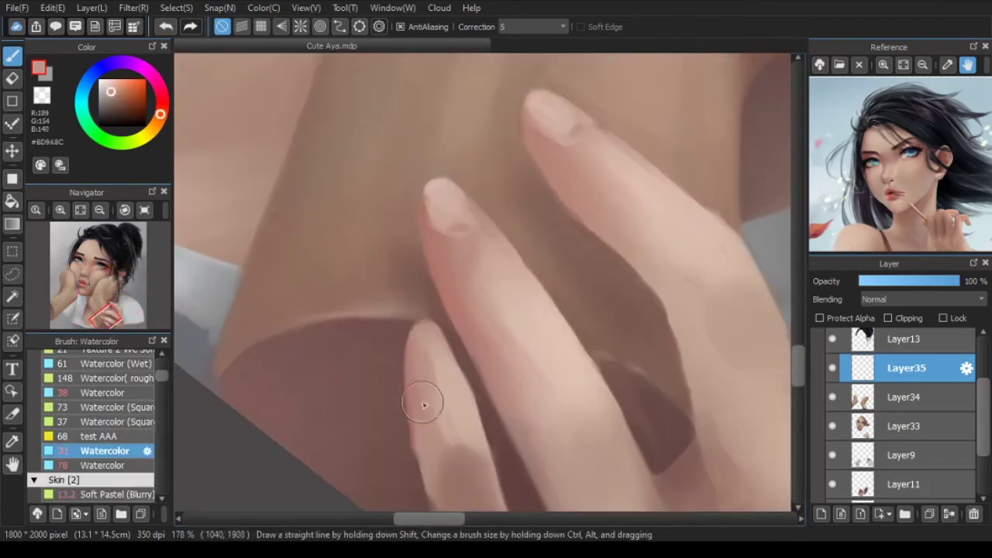
{"action": "left_click", "coordinate": [424, 404], "text": "alt"}
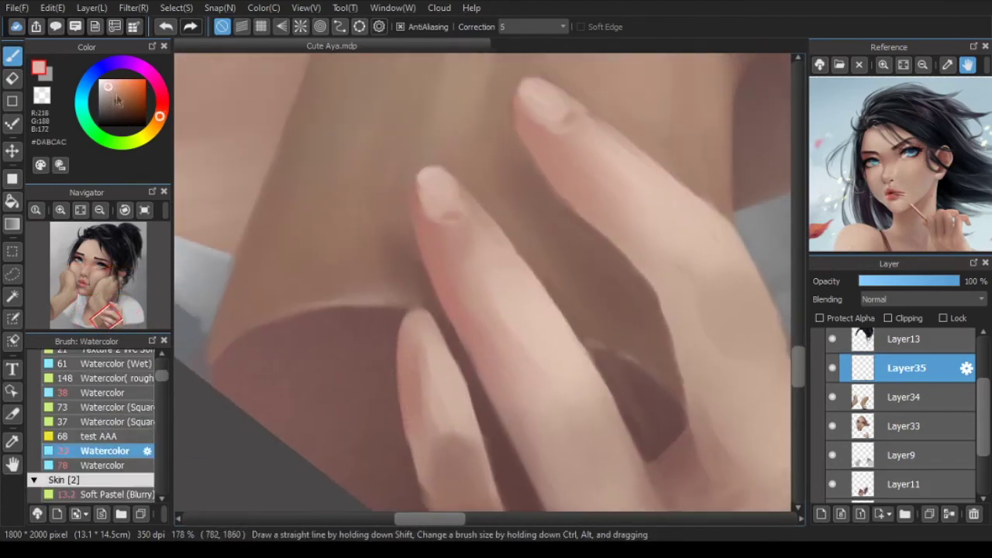
{"action": "left_click", "coordinate": [421, 338], "text": "alt"}
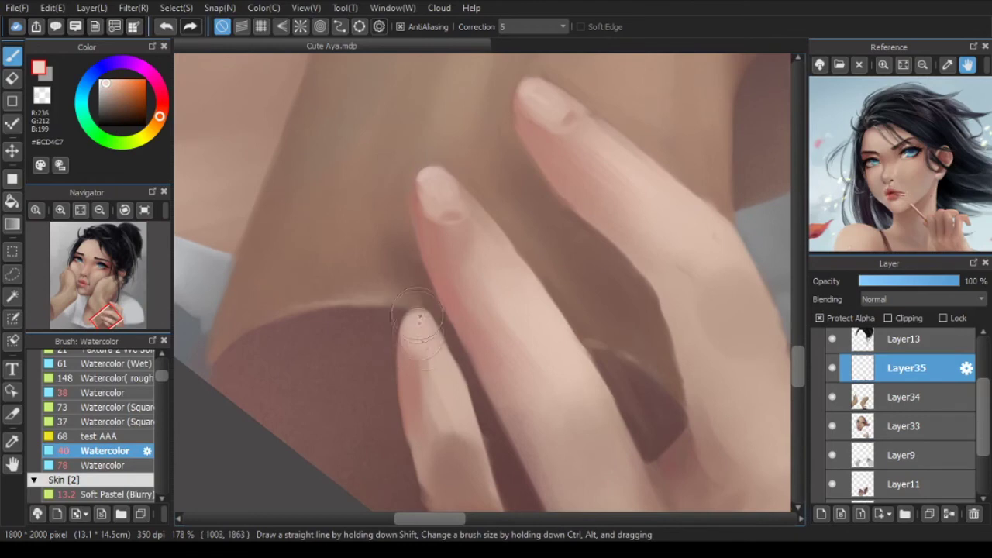
{"action": "left_click", "coordinate": [550, 320], "text": "alt"}
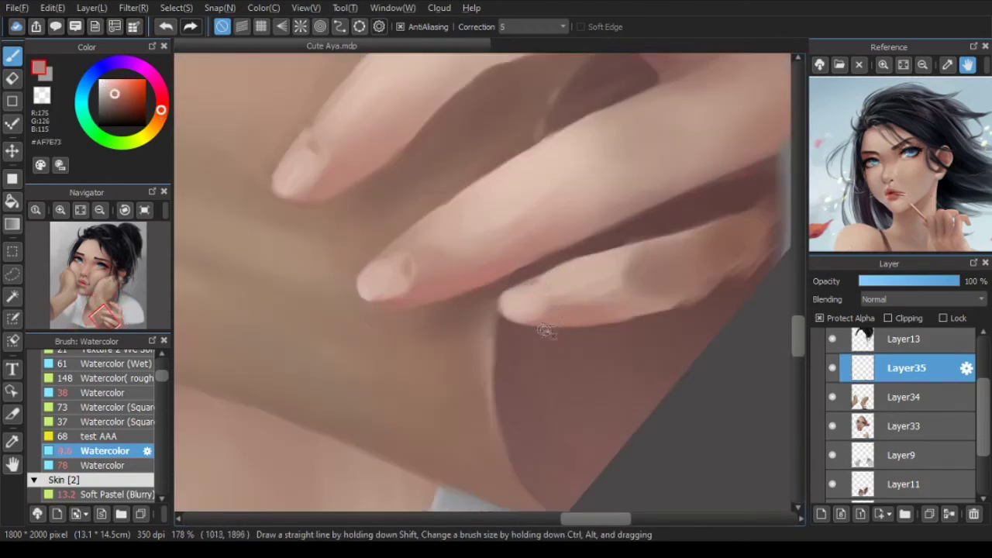
{"action": "left_click", "coordinate": [515, 299], "text": "alt"}
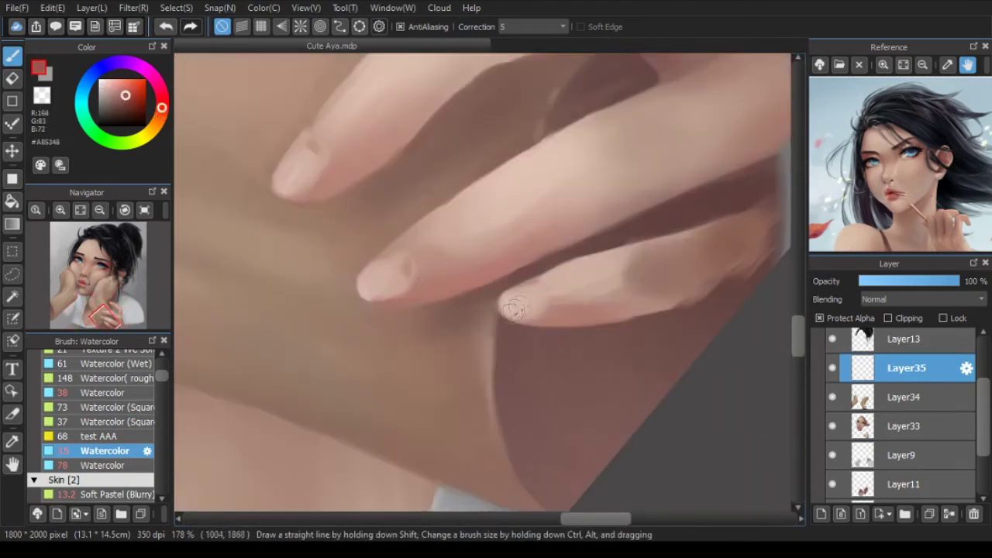
{"action": "left_click", "coordinate": [514, 355], "text": "alt"}
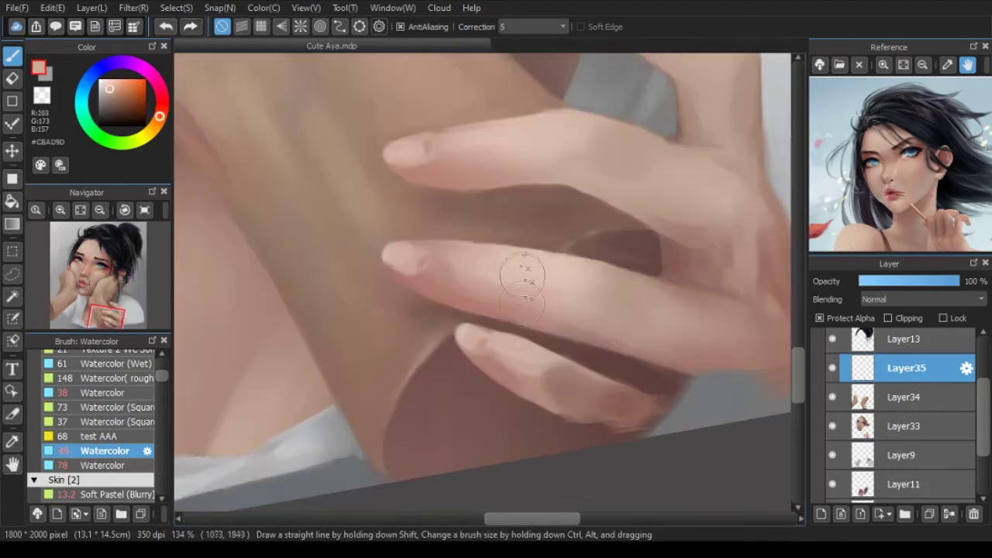
Step: Blend the little finger's middle and knuckle on Layer35 with sampled skin tones, shading it with #916A61
{"action": "left_click", "coordinate": [498, 332], "text": "alt"}
{"action": "left_click", "coordinate": [646, 319], "text": "alt"}
{"action": "key", "text": "ctrl+z"}
{"action": "mouse_move", "coordinate": [546, 362]}
{"action": "left_mouse_down"}
{"action": "mouse_move", "coordinate": [570, 363]}
{"action": "mouse_move", "coordinate": [500, 361]}
{"action": "mouse_move", "coordinate": [619, 383]}
{"action": "left_mouse_up"}
{"action": "left_click", "coordinate": [527, 361], "text": "alt"}
{"action": "key", "text": "bracketright"}
{"action": "left_click", "coordinate": [562, 369], "text": "alt"}
{"action": "scroll", "coordinate": [558, 341], "scroll_direction": "down", "scroll_amount": 4}
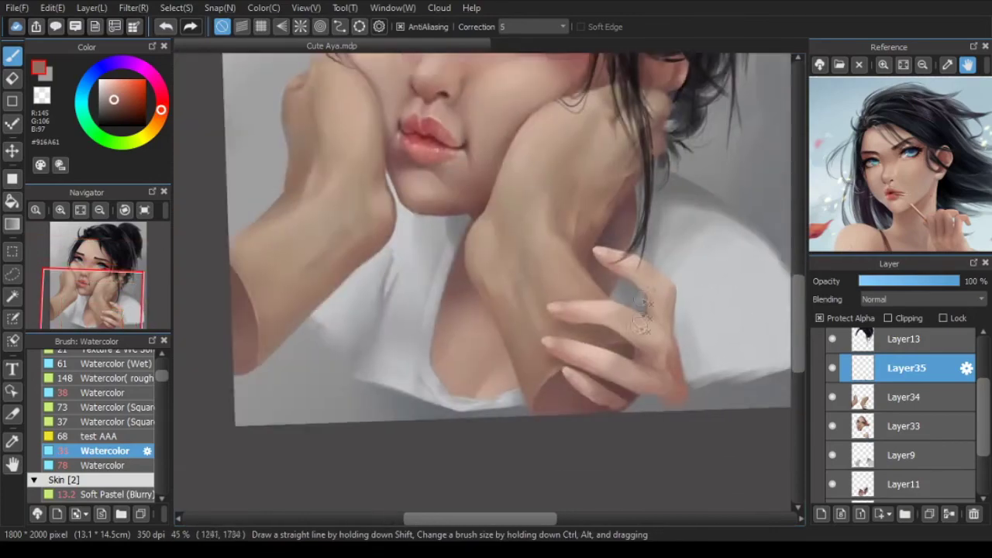
Step: Mirror the canvas view, lasso the little finger on Layer35 and transform it slightly lower, then clear the selection
{"action": "key", "text": "h"}
{"action": "scroll", "coordinate": [450, 334], "scroll_direction": "up", "scroll_amount": 3}
{"action": "key", "text": "l"}
{"action": "mouse_move", "coordinate": [372, 327]}
{"action": "left_mouse_down"}
{"action": "mouse_move", "coordinate": [534, 319]}
{"action": "mouse_move", "coordinate": [446, 268]}
{"action": "left_mouse_up"}
{"action": "key", "text": "ctrl+t"}
{"action": "left_click_drag", "start_coordinate": [532, 346], "coordinate": [537, 369]}
{"action": "left_click", "coordinate": [749, 509]}
{"action": "key", "text": "ctrl+d"}
{"action": "scroll", "coordinate": [693, 465], "scroll_direction": "down", "scroll_amount": 1}
{"action": "key", "text": "Left"}
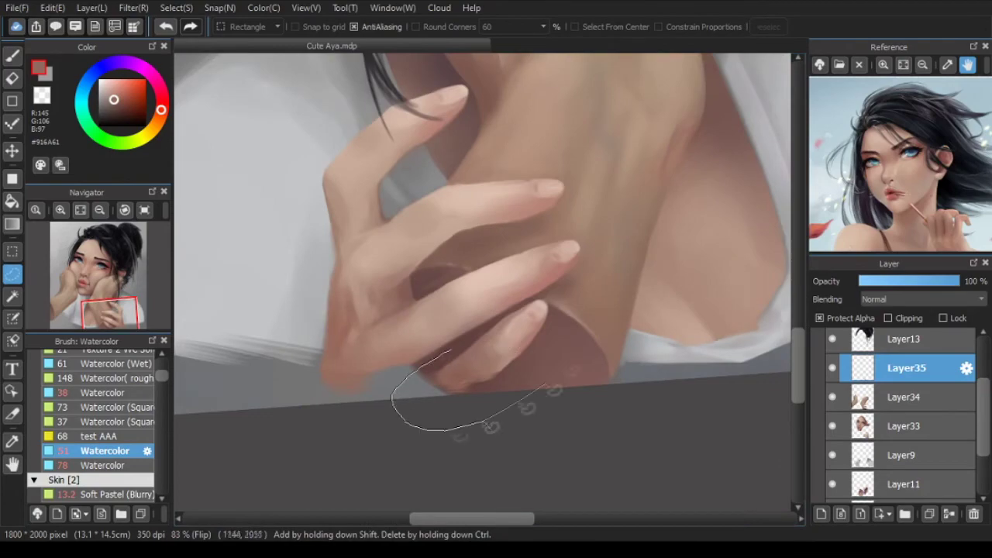
{"action": "left_click_drag", "start_coordinate": [401, 408], "coordinate": [403, 395]}
{"action": "key", "text": "ctrl+t"}
{"action": "left_click_drag", "start_coordinate": [617, 374], "coordinate": [602, 404]}
{"action": "scroll", "coordinate": [535, 422], "scroll_direction": "down", "scroll_amount": 3}
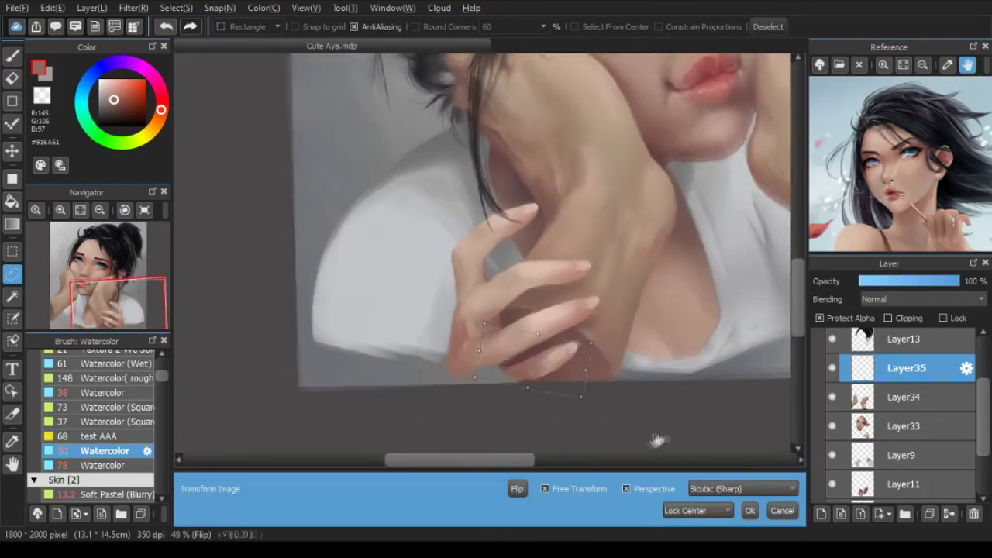
{"action": "scroll", "coordinate": [535, 421], "scroll_direction": "down", "scroll_amount": 6}
{"action": "key", "text": "Down"}
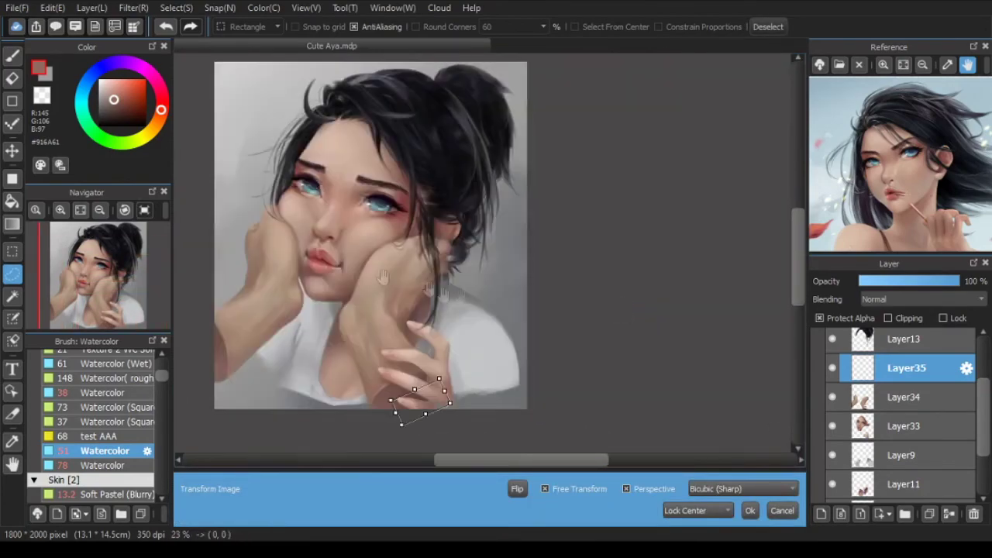
{"action": "scroll", "coordinate": [400, 421], "scroll_direction": "up", "scroll_amount": 5}
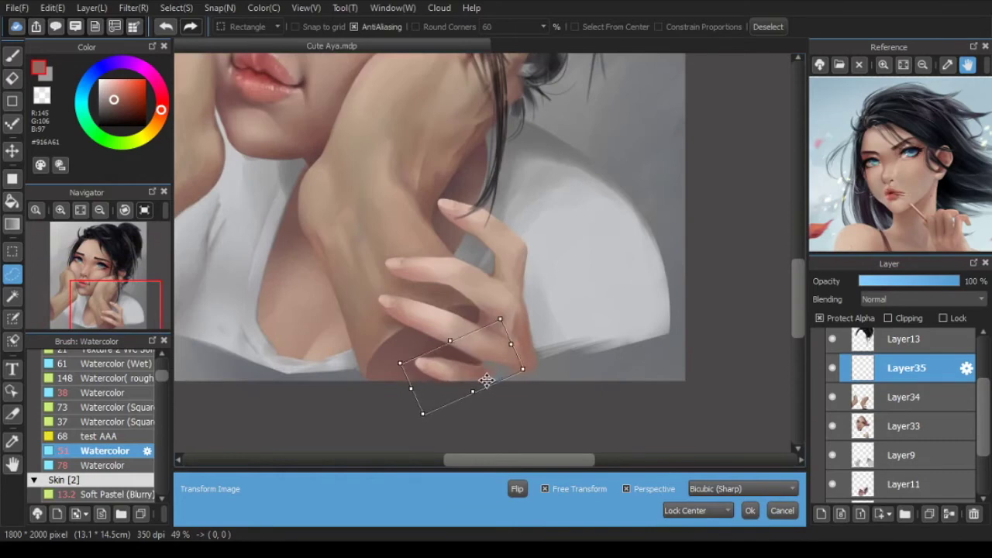
{"action": "mouse_move", "coordinate": [472, 377]}
{"action": "left_mouse_down"}
{"action": "mouse_move", "coordinate": [538, 303]}
{"action": "mouse_move", "coordinate": [474, 372]}
{"action": "left_mouse_up"}
{"action": "scroll", "coordinate": [475, 372], "scroll_direction": "down", "scroll_amount": 5}
{"action": "left_click", "coordinate": [781, 509]}
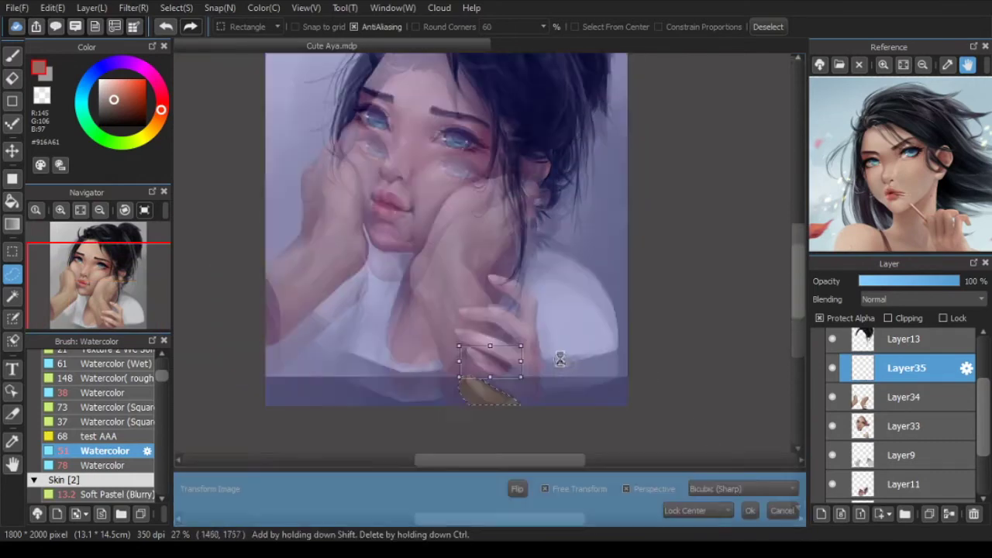
Step: Transform the selected little finger again to adjust its placement under the neighbouring finger
{"action": "key", "text": "ctrl+t"}
{"action": "scroll", "coordinate": [560, 359], "scroll_direction": "up", "scroll_amount": 5}
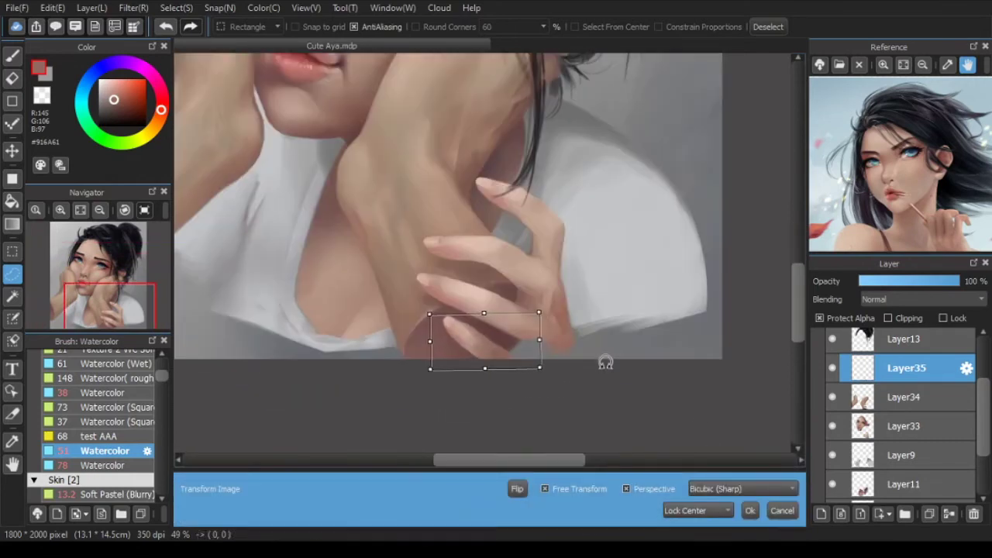
{"action": "key", "text": "Return"}
Step: Add a new layer above Layer34 and paint the little finger's base at the palm edge with #826257 and #8A6157
{"action": "key", "text": "b"}
{"action": "scroll", "coordinate": [568, 409], "scroll_direction": "up", "scroll_amount": 3}
{"action": "left_click", "coordinate": [902, 397]}
{"action": "left_click", "coordinate": [821, 513]}
{"action": "left_click", "coordinate": [516, 388], "text": "alt"}
{"action": "left_click_drag", "start_coordinate": [529, 391], "coordinate": [515, 419]}
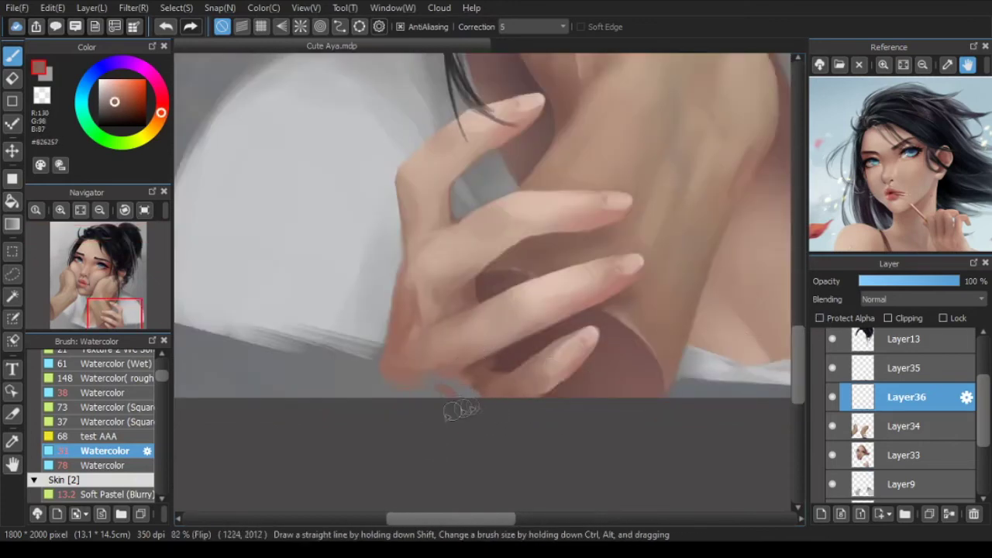
{"action": "key", "text": "1"}
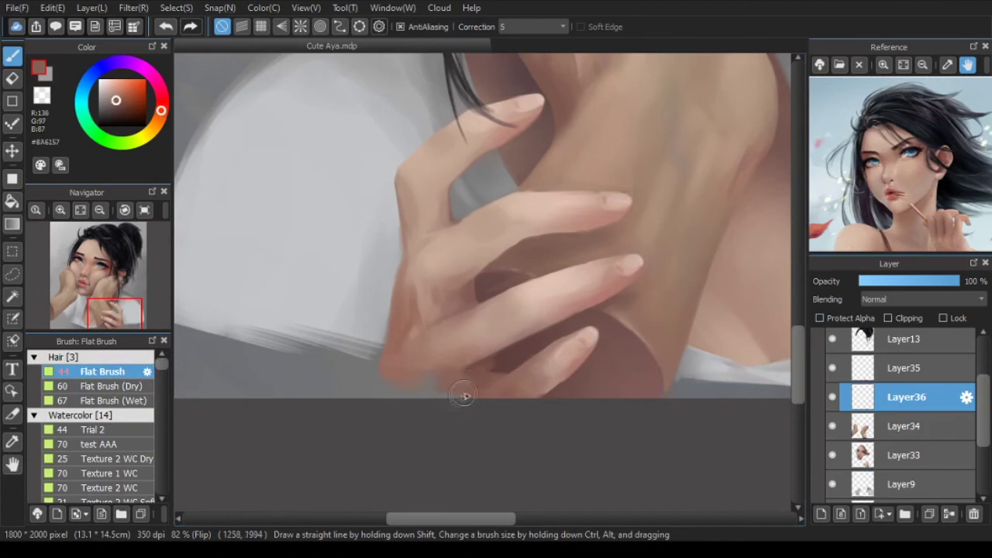
Step: Merge Layer35 down into Layer36
{"action": "left_click", "coordinate": [905, 368]}
{"action": "left_click", "coordinate": [949, 514]}
{"action": "scroll", "coordinate": [576, 416], "scroll_direction": "down", "scroll_amount": 3}
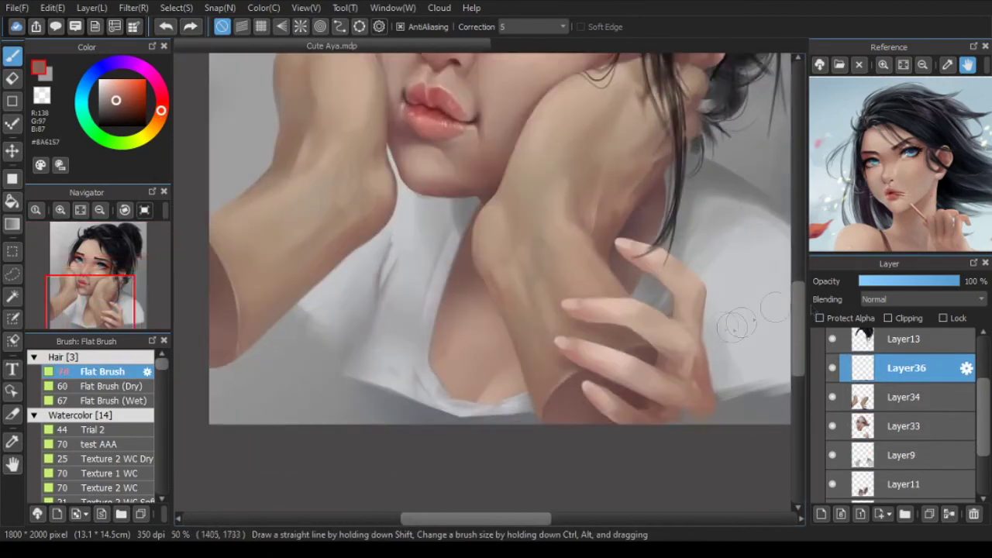
Step: On Layer9, brighten the shirt with white and shade the sleeve's lower edge with grey #A3A3A3 using the Flat Brush and Protect Alpha
{"action": "left_click", "coordinate": [398, 374], "text": "alt"}
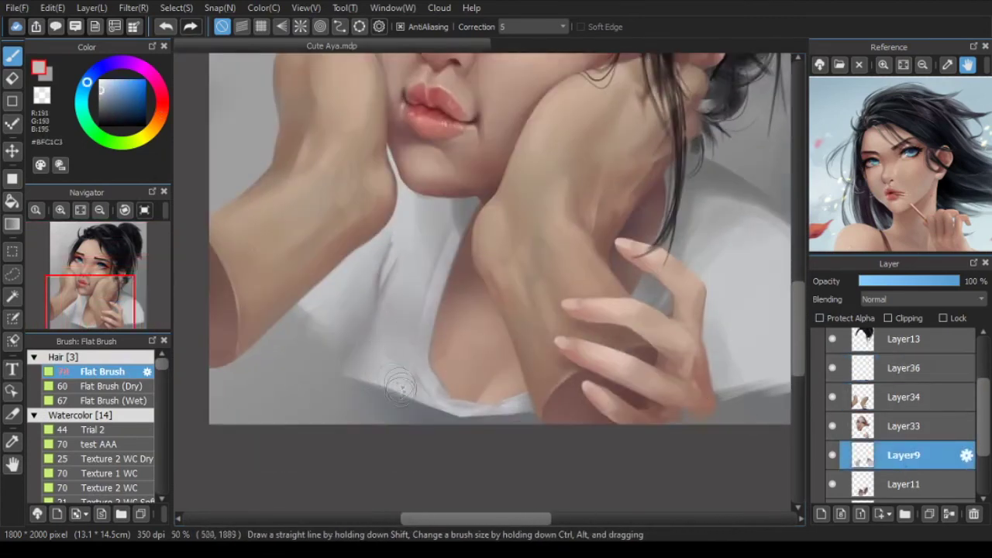
{"action": "left_click", "coordinate": [445, 417], "text": "alt"}
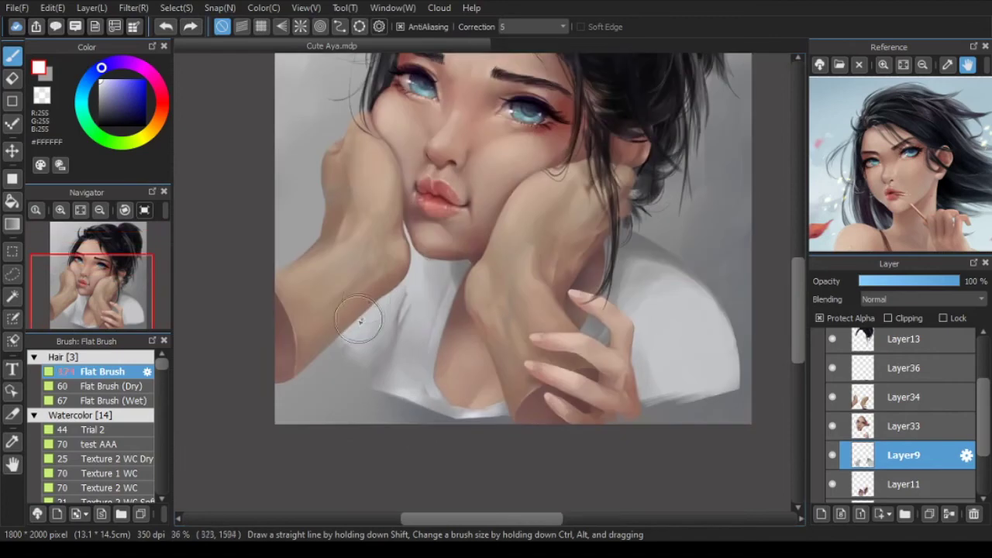
{"action": "left_click", "coordinate": [676, 388], "text": "alt"}
{"action": "key", "text": "["}
{"action": "key", "text": "["}
{"action": "key", "text": "["}
{"action": "key", "text": "["}
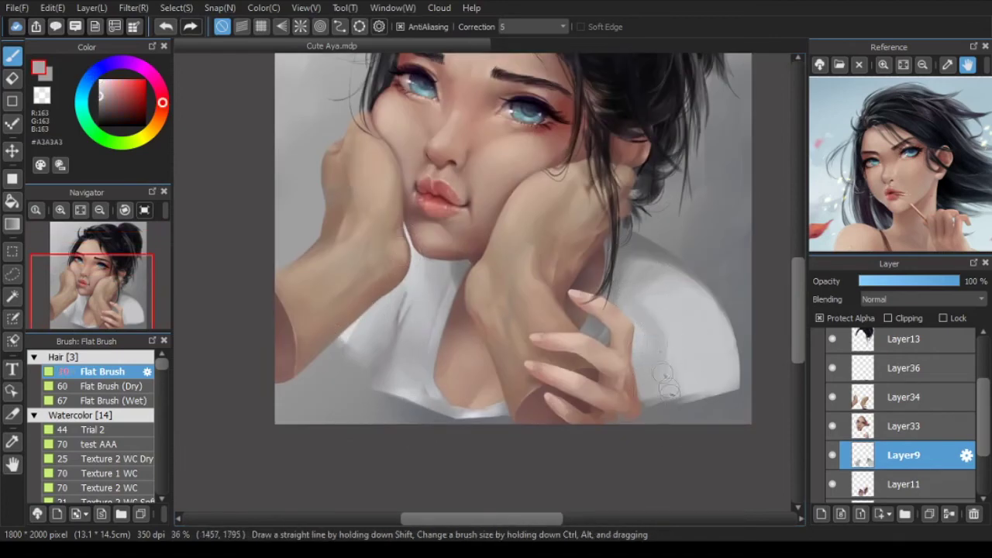
Step: Refine the shirt's shoulder beside the raised hand on Layer9 with light #E4E4E4 and sampled grey strokes
{"action": "left_click", "coordinate": [637, 300], "text": "alt"}
{"action": "mouse_move", "coordinate": [636, 300]}
{"action": "left_mouse_down", "text": "ctrl+alt"}
{"action": "mouse_move", "coordinate": [651, 302]}
{"action": "mouse_move", "coordinate": [637, 303]}
{"action": "left_mouse_up", "text": "ctrl+alt"}
{"action": "left_click_drag", "start_coordinate": [655, 315], "coordinate": [659, 321]}
{"action": "key", "text": "ctrl+z"}
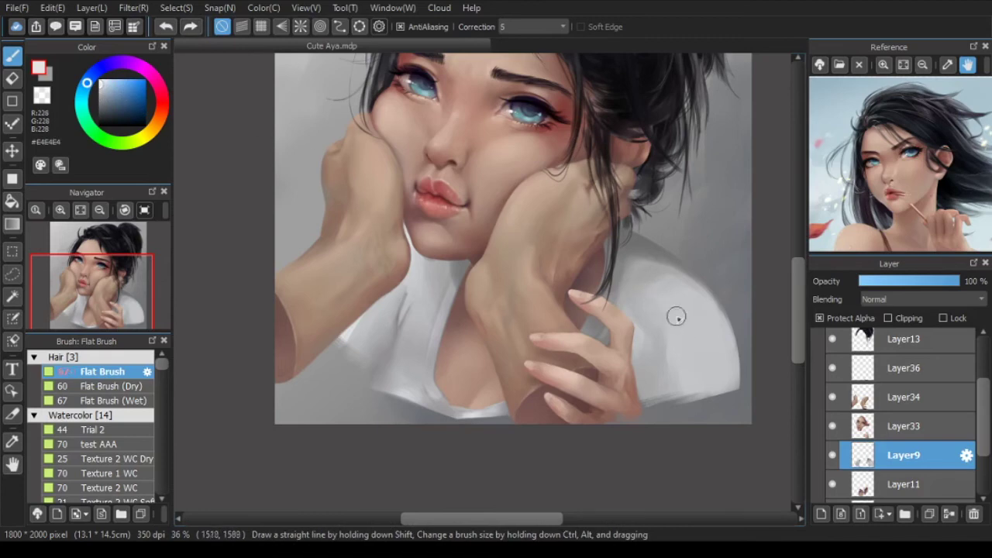
{"action": "scroll", "coordinate": [671, 333], "scroll_direction": "up", "scroll_amount": 1}
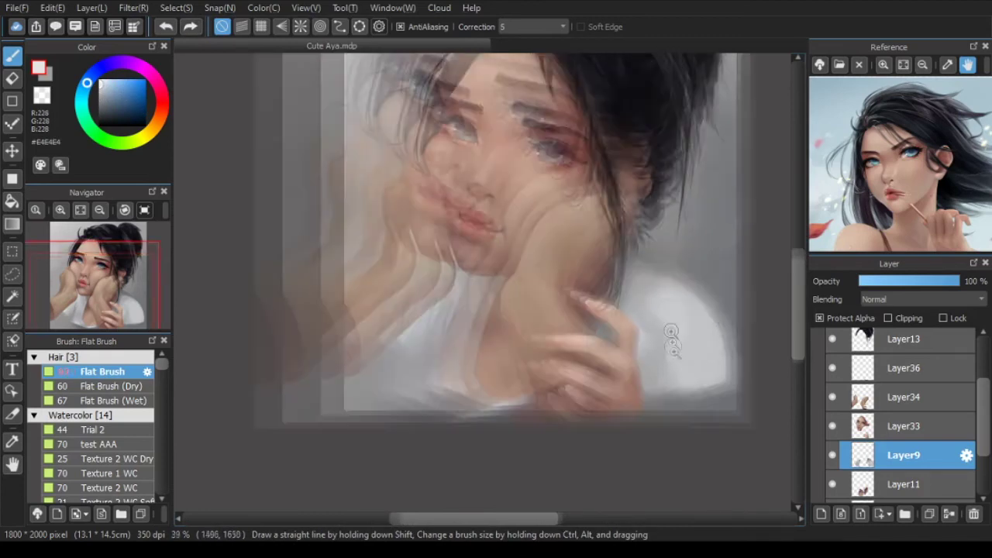
{"action": "left_click", "coordinate": [638, 294], "text": "alt"}
{"action": "left_click", "coordinate": [606, 310], "text": "alt"}
{"action": "left_click_drag", "start_coordinate": [605, 305], "coordinate": [664, 279], "text": "ctrl+alt"}
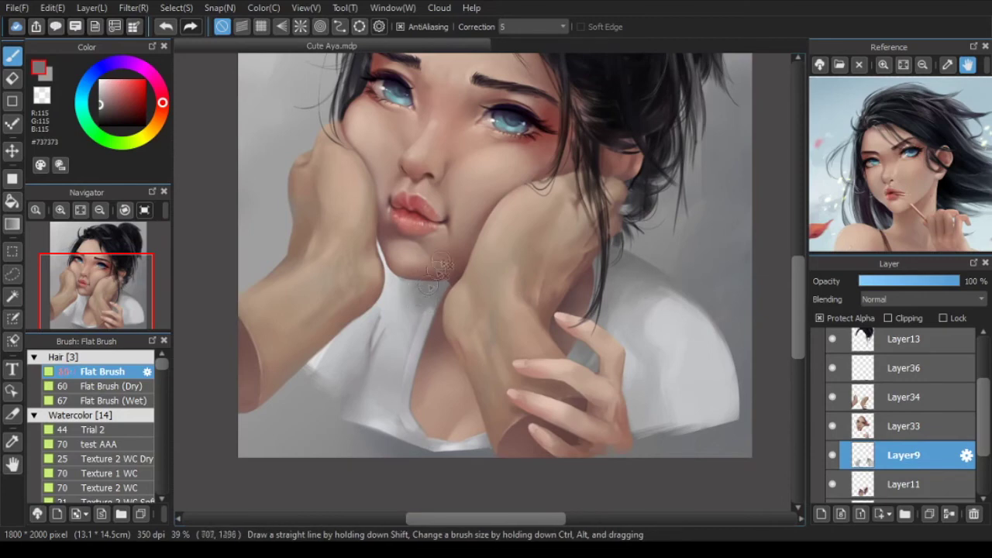
Step: Deepen the shirt's shadows below the chin and hair on Layer9 with grey #808080 and dark #39373C
{"action": "scroll", "coordinate": [504, 314], "scroll_direction": "down", "scroll_amount": 3}
{"action": "scroll", "coordinate": [461, 325], "scroll_direction": "up", "scroll_amount": 2}
{"action": "left_click", "coordinate": [432, 359], "text": "alt"}
{"action": "left_click", "coordinate": [620, 256], "text": "alt"}
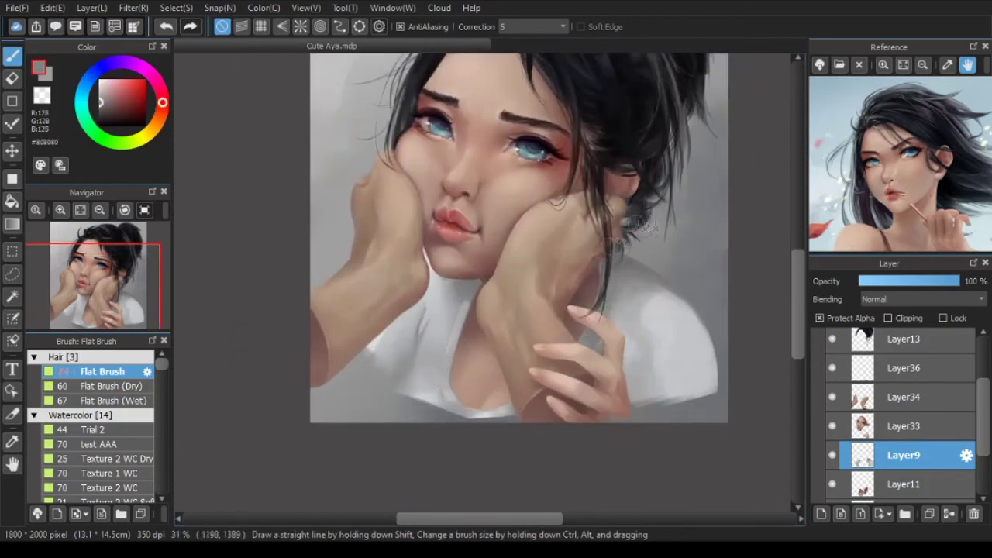
{"action": "left_click", "coordinate": [627, 246], "text": "alt"}
{"action": "left_click", "coordinate": [102, 115]}
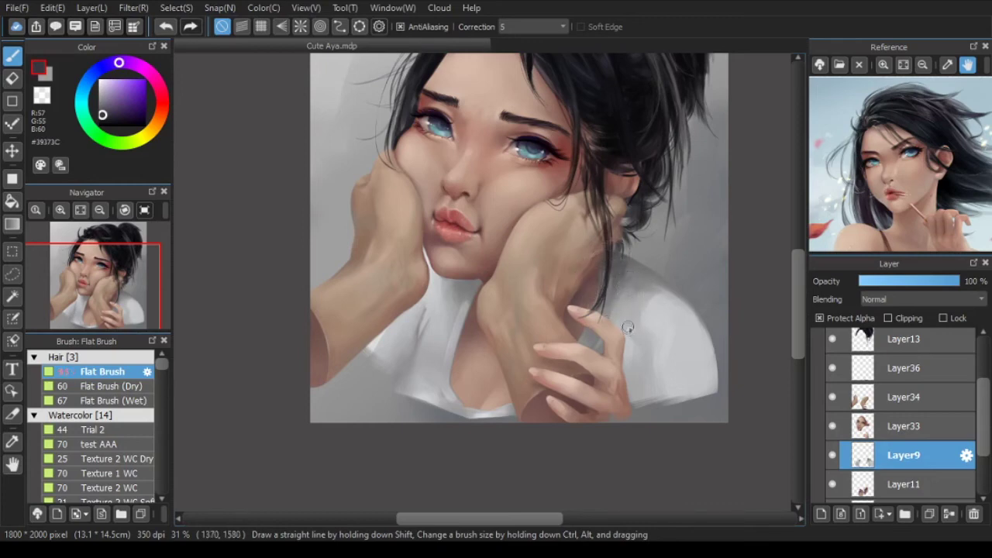
Step: Soften the shirt's shading on Layer9 with the Airbrush in light grey #C2C4C6
{"action": "left_click", "coordinate": [657, 294], "text": "alt"}
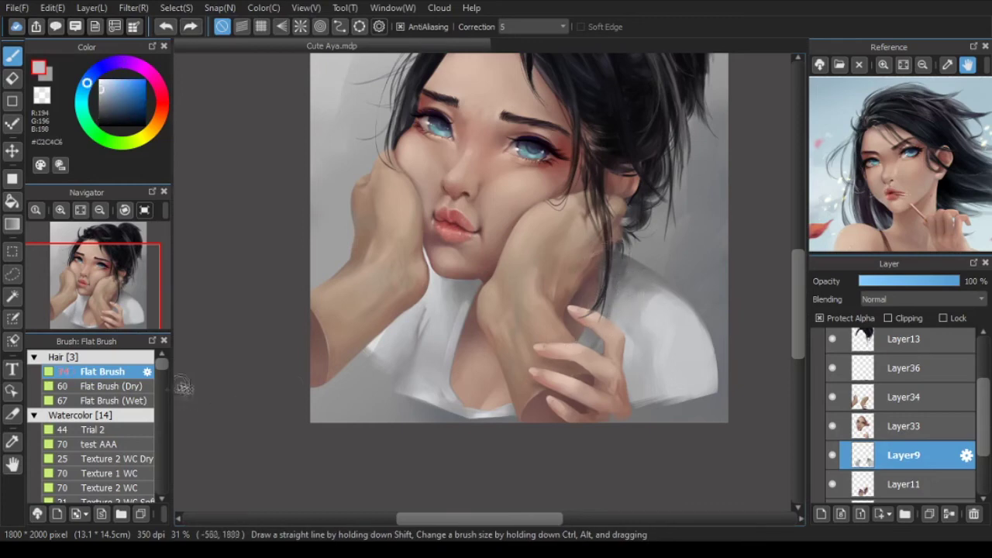
{"action": "left_click", "coordinate": [99, 443]}
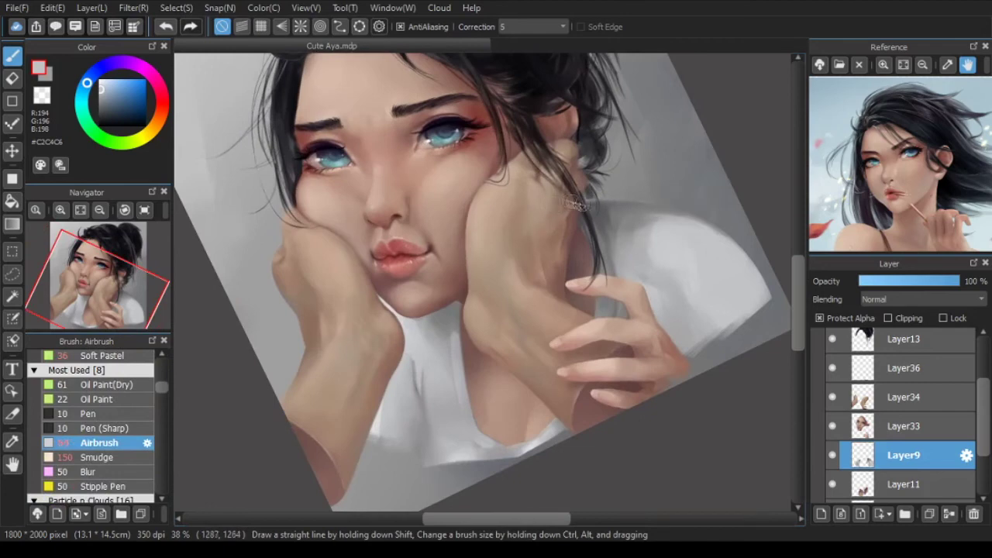
{"action": "scroll", "coordinate": [640, 280], "scroll_direction": "down", "scroll_amount": 2}
{"action": "key", "text": "Right"}
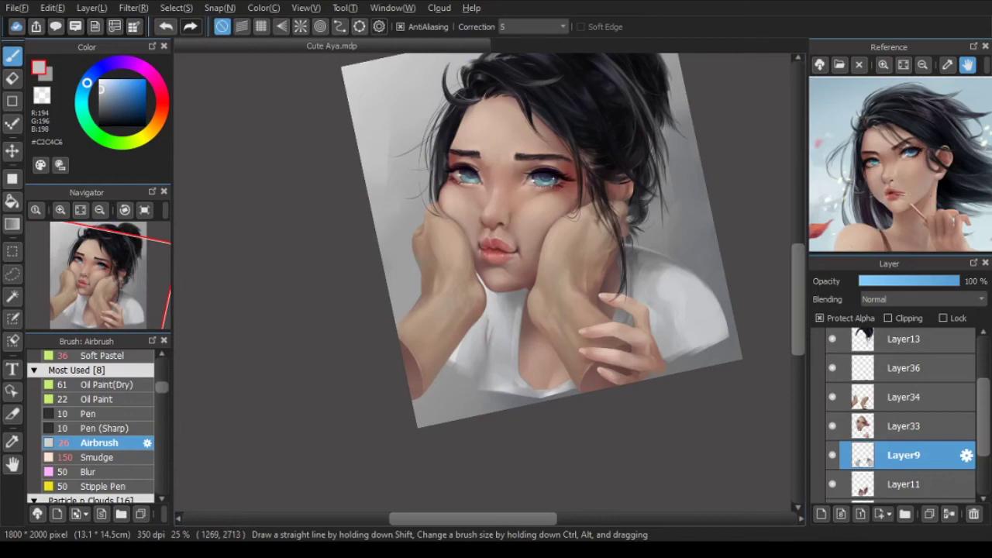
{"action": "left_click_drag", "start_coordinate": [775, 342], "coordinate": [727, 383]}
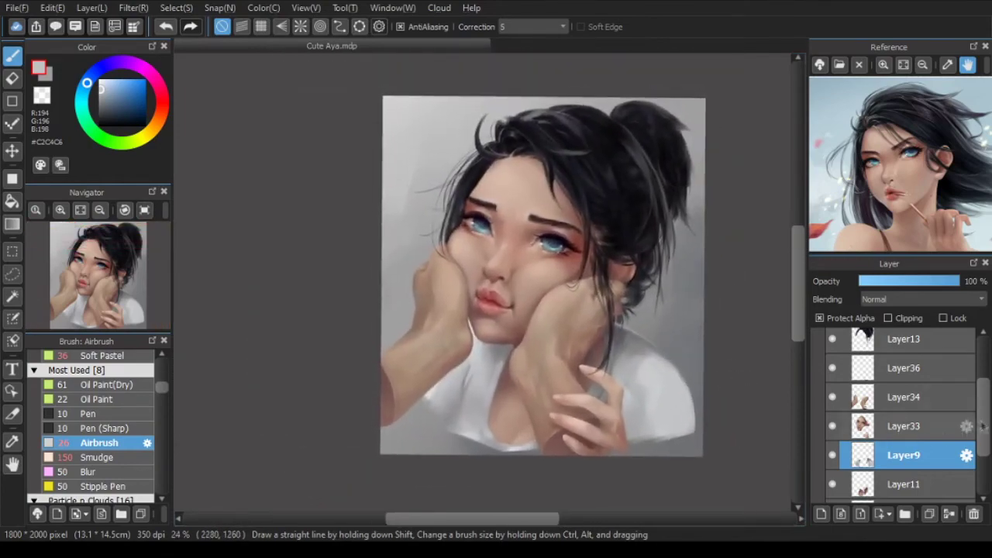
Step: Recolour the grey background on Layer14 to blue
{"action": "scroll", "coordinate": [961, 428], "scroll_direction": "down", "scroll_amount": 3}
{"action": "left_click", "coordinate": [906, 460]}
{"action": "left_click_drag", "start_coordinate": [337, 196], "coordinate": [319, 129]}
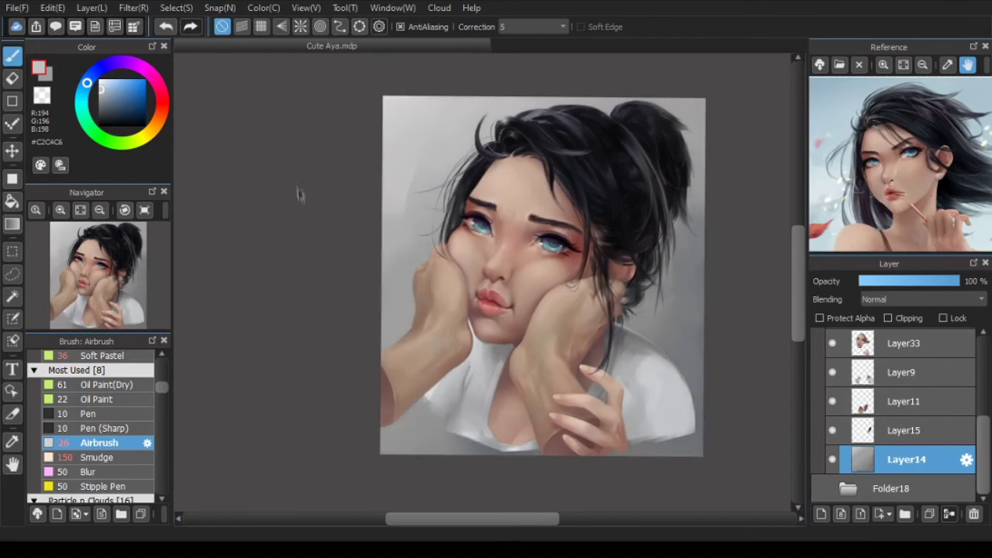
{"action": "left_click_drag", "start_coordinate": [182, 230], "coordinate": [189, 237]}
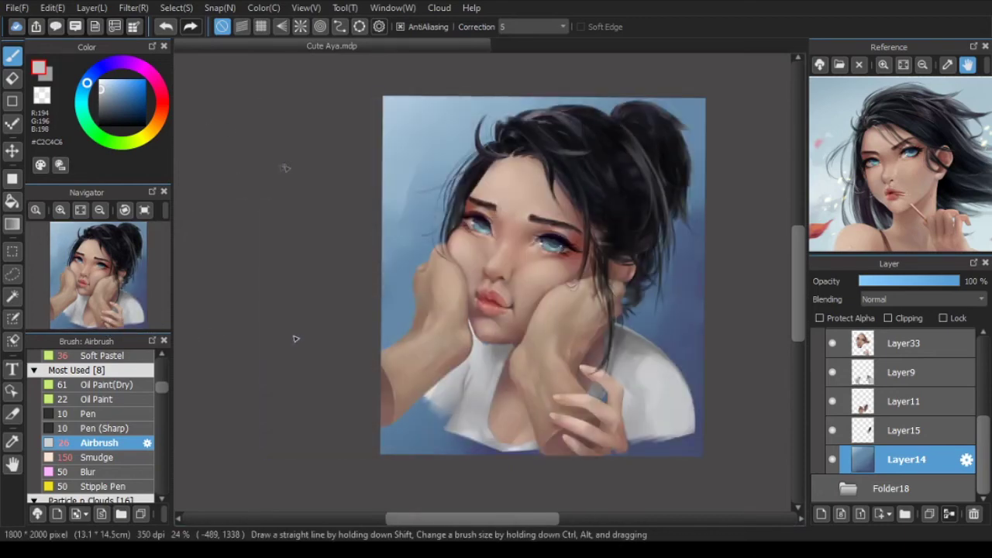
Step: Brush pale cream #E0D5BD light into the background corner in front of the girl's forehead on Layer14 with the Trial 2 brush
{"action": "left_click", "coordinate": [152, 130]}
{"action": "left_click", "coordinate": [105, 85]}
{"action": "left_click_drag", "start_coordinate": [162, 388], "coordinate": [163, 367]}
{"action": "left_click", "coordinate": [94, 373]}
{"action": "left_click_drag", "start_coordinate": [415, 134], "coordinate": [402, 162]}
{"action": "left_click_drag", "start_coordinate": [419, 130], "coordinate": [378, 133]}
{"action": "mouse_move", "coordinate": [402, 166]}
{"action": "left_mouse_down"}
{"action": "mouse_move", "coordinate": [410, 151]}
{"action": "mouse_move", "coordinate": [418, 175]}
{"action": "mouse_move", "coordinate": [397, 182]}
{"action": "left_mouse_up"}
{"action": "key", "text": "ctrl+z"}
{"action": "left_click_drag", "start_coordinate": [399, 277], "coordinate": [381, 310]}
{"action": "key", "text": "ctrl+z"}
{"action": "key", "text": "h"}
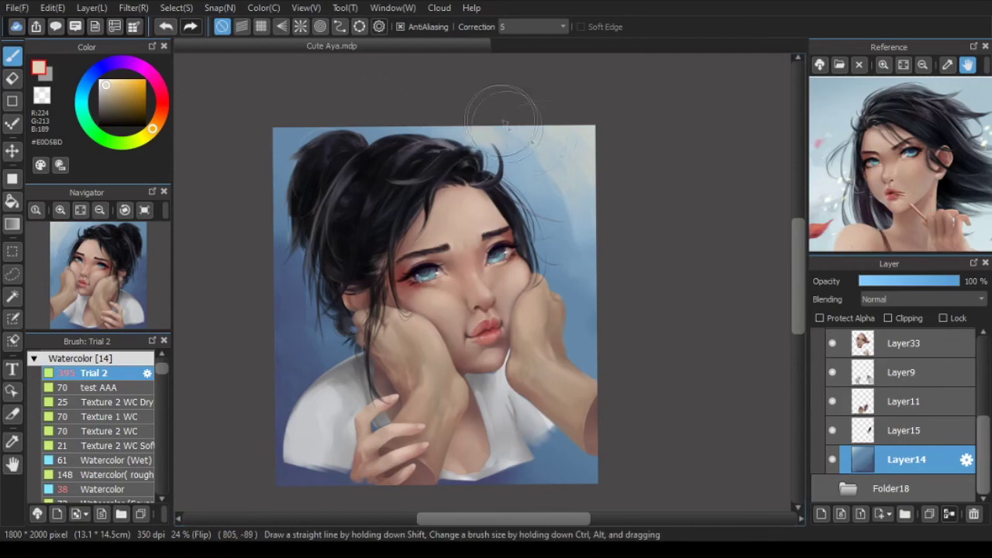
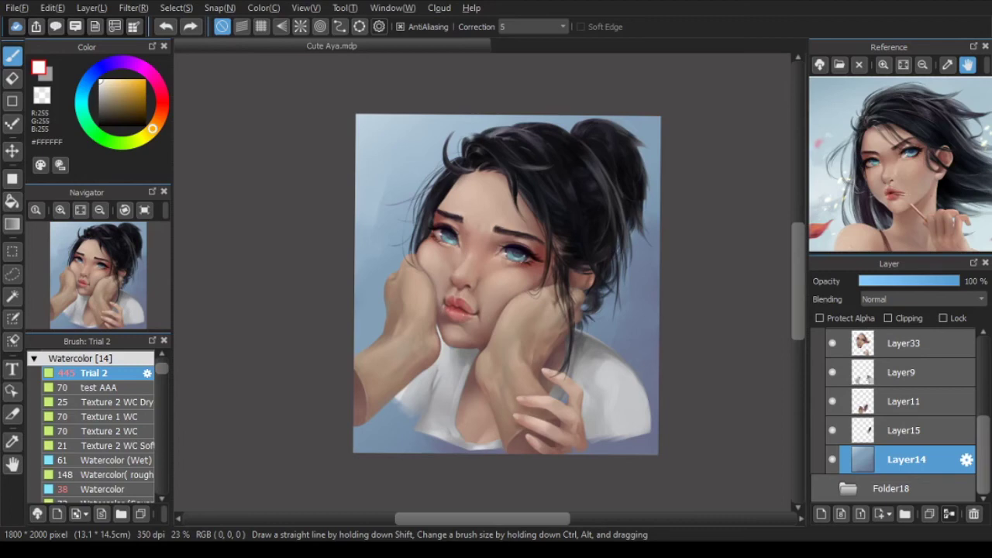
Step: Hide the blue background on Layer14
{"action": "left_click", "coordinate": [832, 459]}
{"action": "left_click", "coordinate": [306, 8]}
{"action": "left_click", "coordinate": [298, 380]}
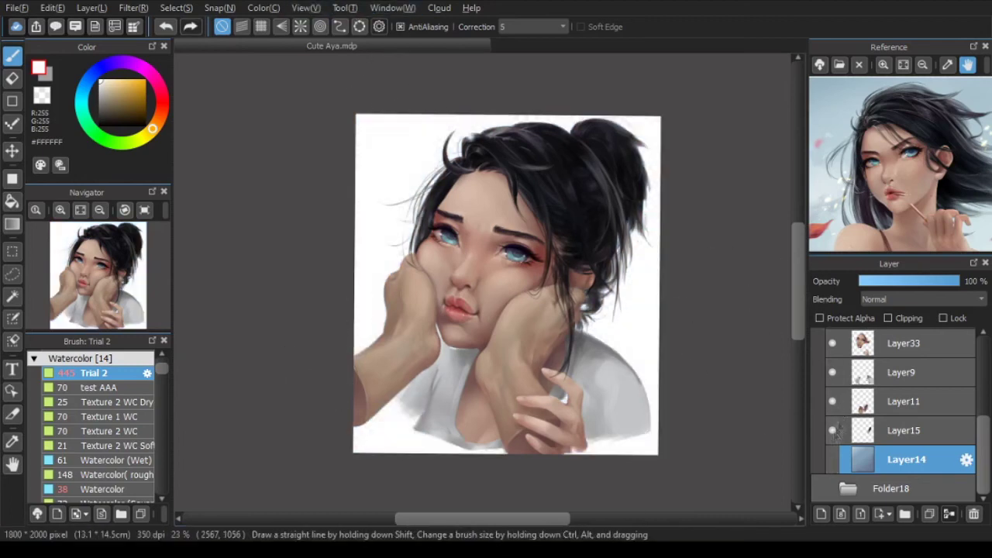
{"action": "left_click", "coordinate": [831, 459]}
{"action": "left_click", "coordinate": [832, 459]}
Step: Add a layer above Layer11 and brush grey #7C7C7C shading onto the shirt around the raised fingers
{"action": "left_click", "coordinate": [902, 401]}
{"action": "left_click", "coordinate": [821, 514]}
{"action": "scroll", "coordinate": [471, 341], "scroll_direction": "up", "scroll_amount": 2}
{"action": "left_click", "coordinate": [100, 103]}
{"action": "left_click_drag", "start_coordinate": [602, 436], "coordinate": [527, 372]}
{"action": "left_click_drag", "start_coordinate": [547, 372], "coordinate": [539, 385]}
{"action": "scroll", "coordinate": [598, 382], "scroll_direction": "down", "scroll_amount": 3}
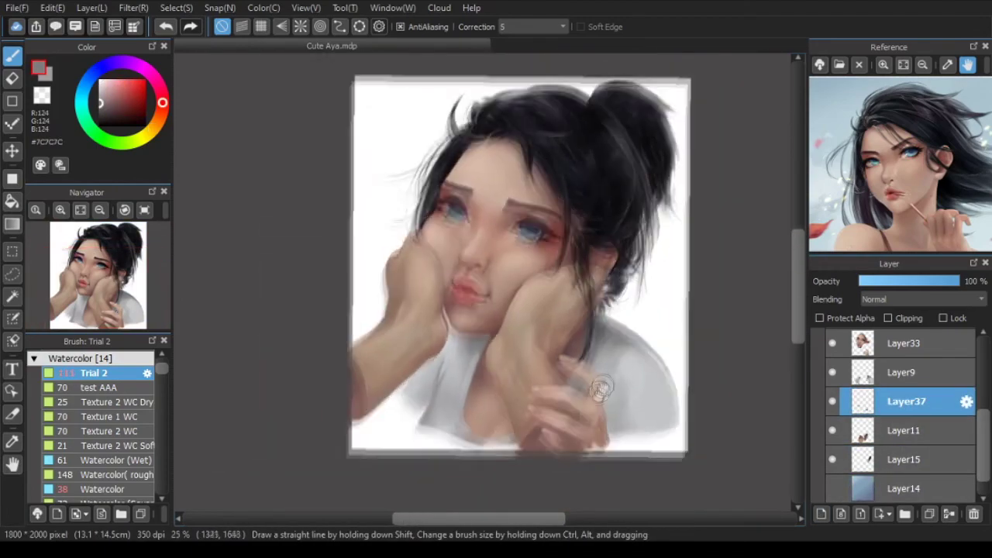
Step: Add a layer above Layer9 and smooth the nose bridge on it with skin tone #BE9A8A using the Trial 2 brush
{"action": "scroll", "coordinate": [462, 277], "scroll_direction": "up", "scroll_amount": 9}
{"action": "left_click", "coordinate": [903, 344]}
{"action": "left_click", "coordinate": [901, 373]}
{"action": "left_click", "coordinate": [821, 514]}
{"action": "left_click", "coordinate": [496, 271], "text": "alt"}
{"action": "left_click_drag", "start_coordinate": [482, 268], "coordinate": [468, 284]}
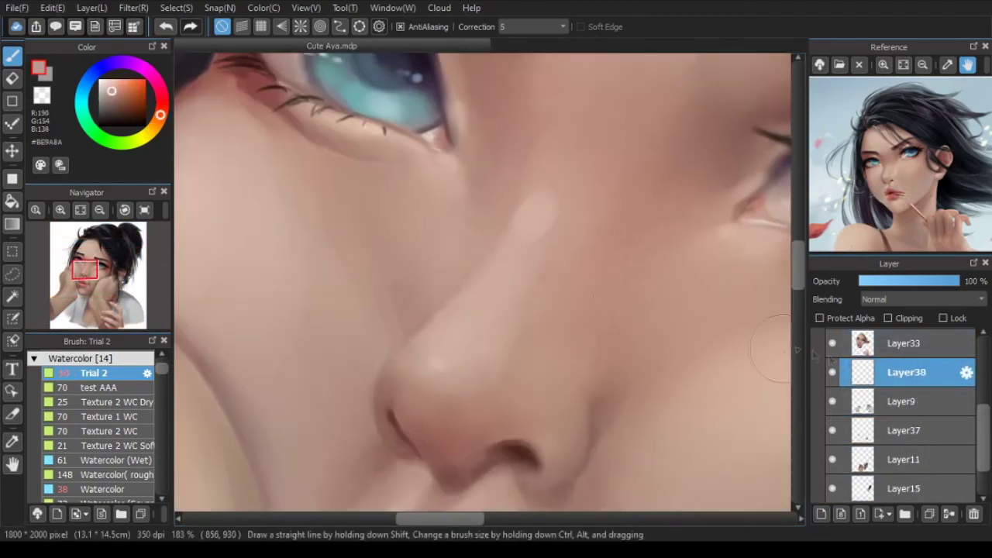
Step: Merge Layer33 into Layer38 and Layer9 into Layer37
{"action": "left_click", "coordinate": [903, 343]}
{"action": "left_click", "coordinate": [950, 514]}
{"action": "scroll", "coordinate": [559, 243], "scroll_direction": "down", "scroll_amount": 9}
{"action": "left_click", "coordinate": [902, 373]}
{"action": "left_click", "coordinate": [949, 513]}
{"action": "scroll", "coordinate": [742, 380], "scroll_direction": "down", "scroll_amount": 1}
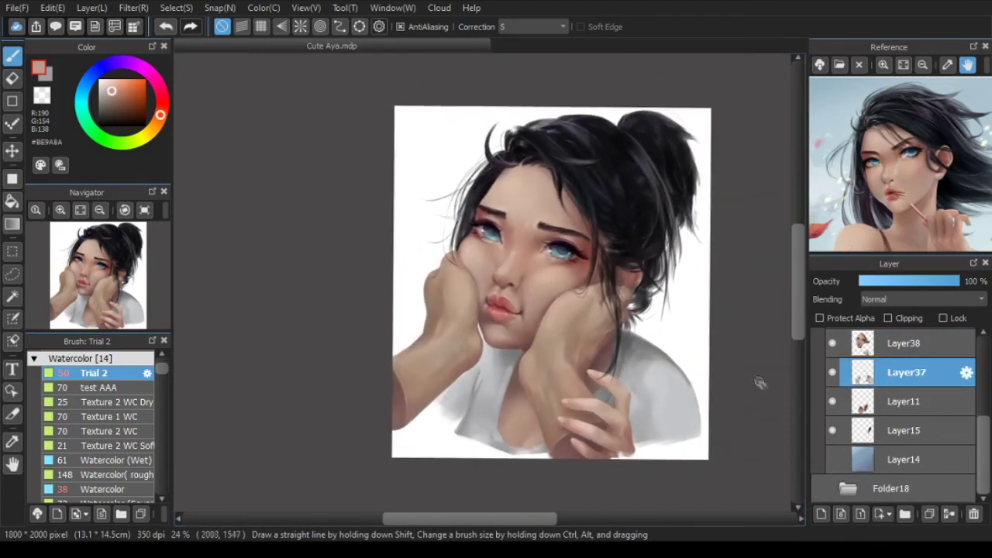
Step: Create a layer clipped to the visible Folder18 with Add blending, and choose the Soft Pastel brush
{"action": "left_click_drag", "start_coordinate": [984, 439], "coordinate": [985, 374]}
{"action": "left_click", "coordinate": [898, 368]}
{"action": "left_click", "coordinate": [850, 342]}
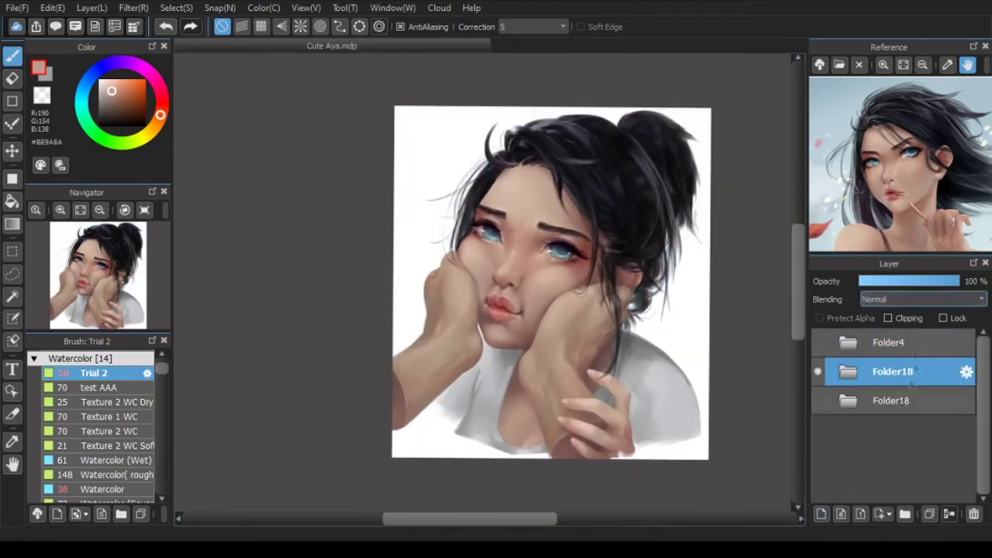
{"action": "left_click", "coordinate": [821, 513]}
{"action": "left_click", "coordinate": [895, 318]}
{"action": "left_click", "coordinate": [898, 299]}
{"action": "left_click", "coordinate": [861, 327]}
{"action": "scroll", "coordinate": [129, 449], "scroll_direction": "down", "scroll_amount": 3}
{"action": "left_click", "coordinate": [132, 452]}
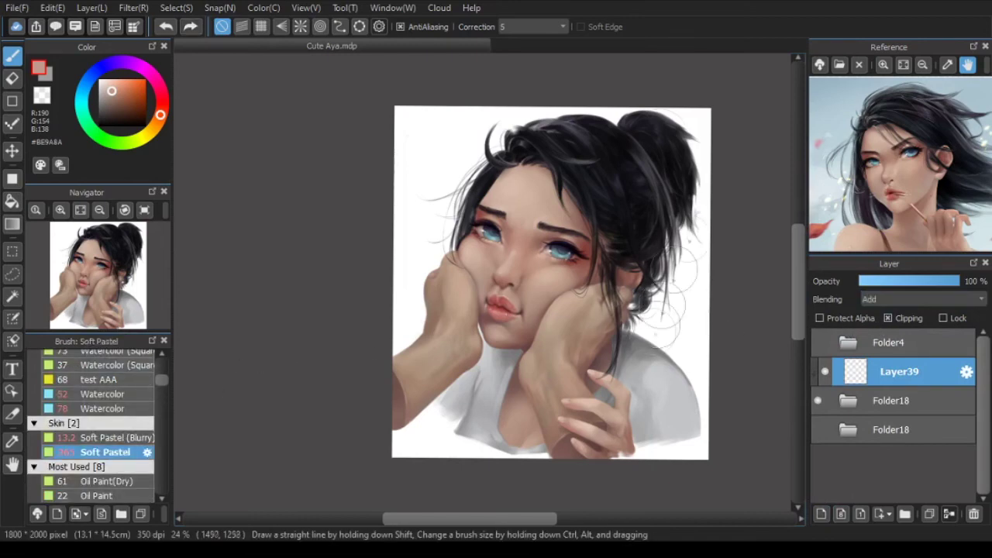
Step: Brush warm rim light along the loose hair behind the ear and the back of the bun on Layer39
{"action": "scroll", "coordinate": [668, 285], "scroll_direction": "up", "scroll_amount": 1}
{"action": "mouse_move", "coordinate": [681, 253]}
{"action": "left_mouse_down"}
{"action": "mouse_move", "coordinate": [663, 311]}
{"action": "mouse_move", "coordinate": [709, 242]}
{"action": "mouse_move", "coordinate": [701, 207]}
{"action": "left_mouse_up"}
{"action": "left_click_drag", "start_coordinate": [701, 207], "coordinate": [705, 151]}
{"action": "key", "text": "bracketleft"}
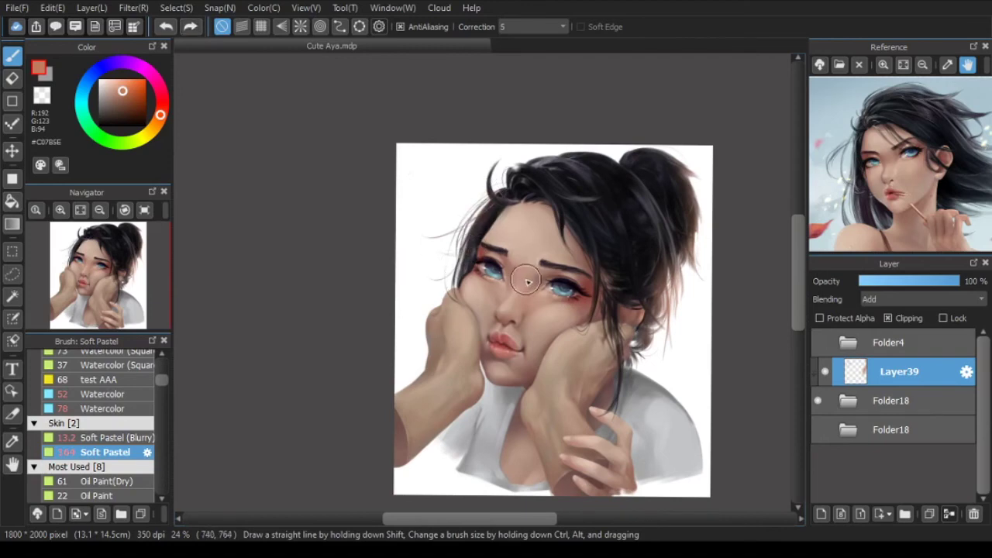
Step: Brush warm #C07B5E light along the top of the hair and bun on Layer39, undoing the excess strokes
{"action": "mouse_move", "coordinate": [494, 188]}
{"action": "left_mouse_down"}
{"action": "mouse_move", "coordinate": [516, 153]}
{"action": "mouse_move", "coordinate": [536, 152]}
{"action": "mouse_move", "coordinate": [601, 166]}
{"action": "mouse_move", "coordinate": [569, 167]}
{"action": "left_mouse_up"}
{"action": "key", "text": "bracketright"}
{"action": "left_click_drag", "start_coordinate": [655, 148], "coordinate": [630, 151]}
{"action": "left_click_drag", "start_coordinate": [620, 194], "coordinate": [679, 237]}
{"action": "key", "text": "ctrl+z"}
{"action": "left_click_drag", "start_coordinate": [570, 196], "coordinate": [616, 167]}
{"action": "key", "text": "ctrl+z"}
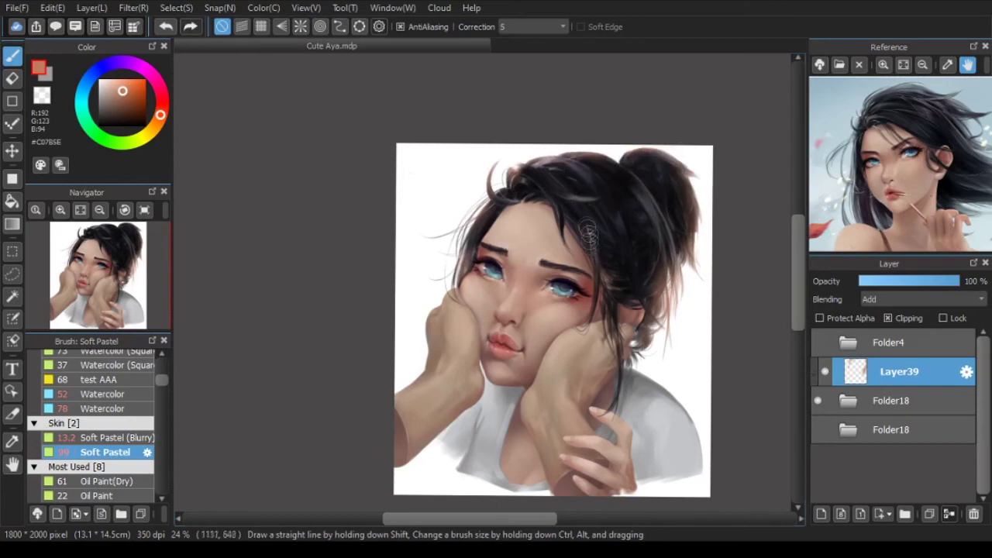
Step: Brush soft #D0A593 light onto the knuckles and back of the hand farther from the ear on Layer39
{"action": "left_click_drag", "start_coordinate": [463, 335], "coordinate": [450, 302]}
{"action": "scroll", "coordinate": [413, 295], "scroll_direction": "up", "scroll_amount": 3}
{"action": "key", "text": "bracketright"}
{"action": "left_click", "coordinate": [113, 88]}
{"action": "mouse_move", "coordinate": [409, 255]}
{"action": "left_mouse_down"}
{"action": "mouse_move", "coordinate": [418, 338]}
{"action": "mouse_move", "coordinate": [408, 367]}
{"action": "mouse_move", "coordinate": [426, 331]}
{"action": "left_mouse_up"}
{"action": "key", "text": "bracketleft"}
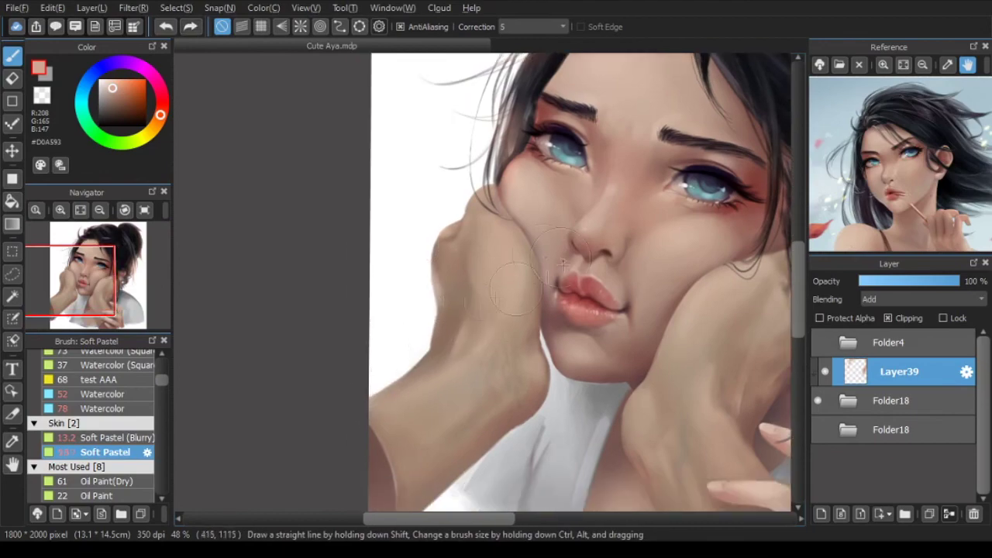
{"action": "key", "text": "ctrl+z"}
{"action": "left_click_drag", "start_coordinate": [493, 243], "coordinate": [504, 289]}
{"action": "left_click_drag", "start_coordinate": [476, 218], "coordinate": [462, 242]}
Step: Add #D0A593 light to the edge of the hand nearer the ear and the opposite wrist with Soft Pastel
{"action": "mouse_move", "coordinate": [695, 319]}
{"action": "left_mouse_down"}
{"action": "mouse_move", "coordinate": [674, 283]}
{"action": "mouse_move", "coordinate": [683, 291]}
{"action": "left_mouse_up"}
{"action": "left_click_drag", "start_coordinate": [705, 308], "coordinate": [696, 299]}
{"action": "scroll", "coordinate": [691, 304], "scroll_direction": "down", "scroll_amount": 2}
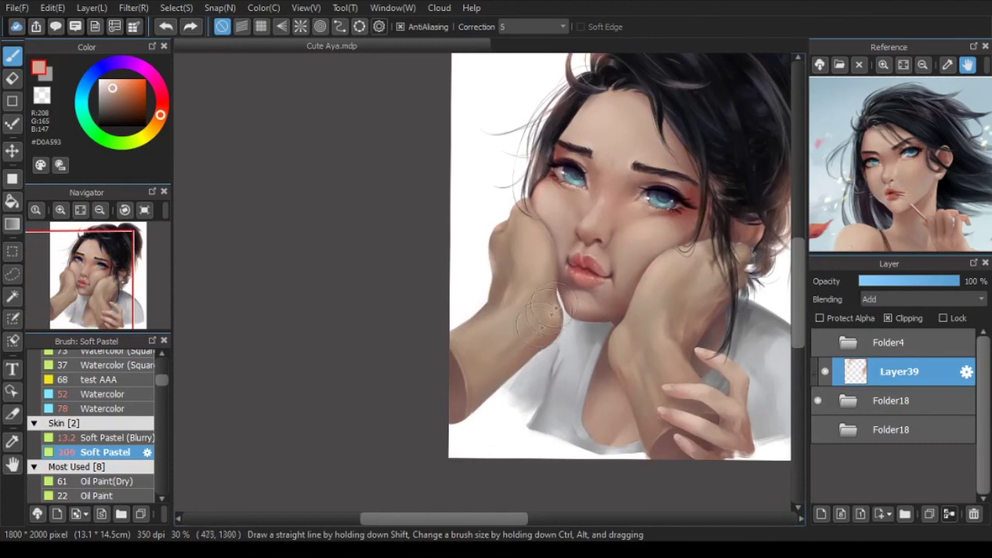
{"action": "left_click_drag", "start_coordinate": [556, 307], "coordinate": [546, 333]}
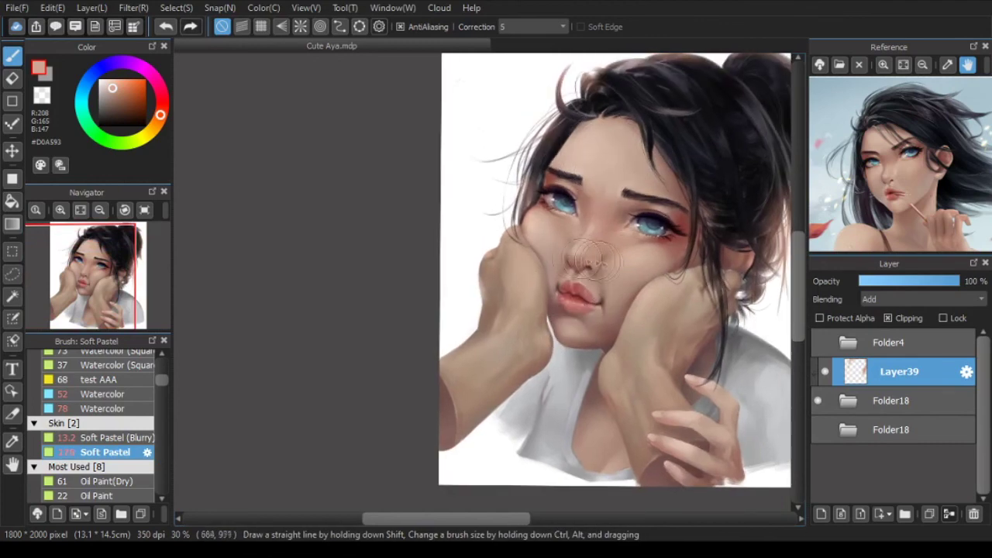
{"action": "scroll", "coordinate": [575, 254], "scroll_direction": "up", "scroll_amount": 3}
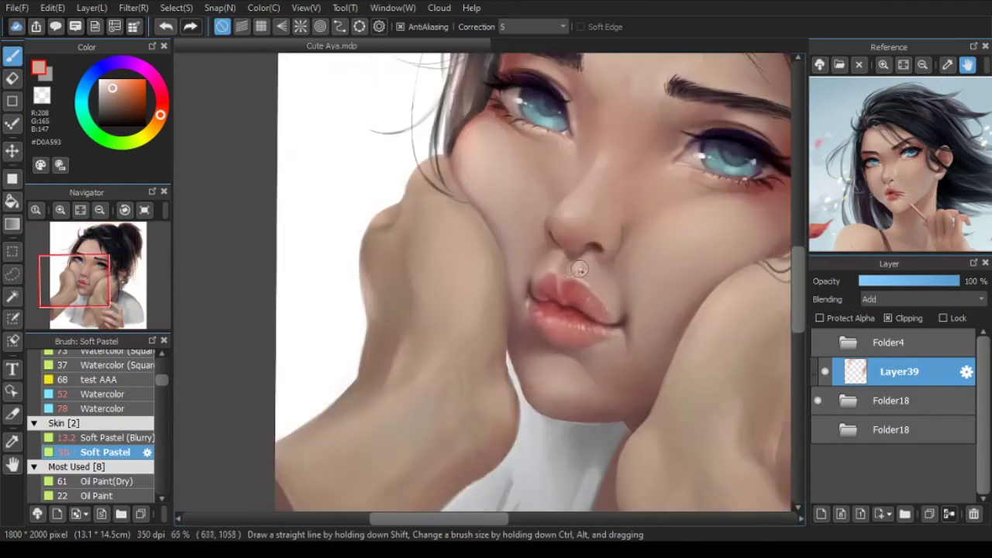
{"action": "scroll", "coordinate": [575, 265], "scroll_direction": "down", "scroll_amount": 3}
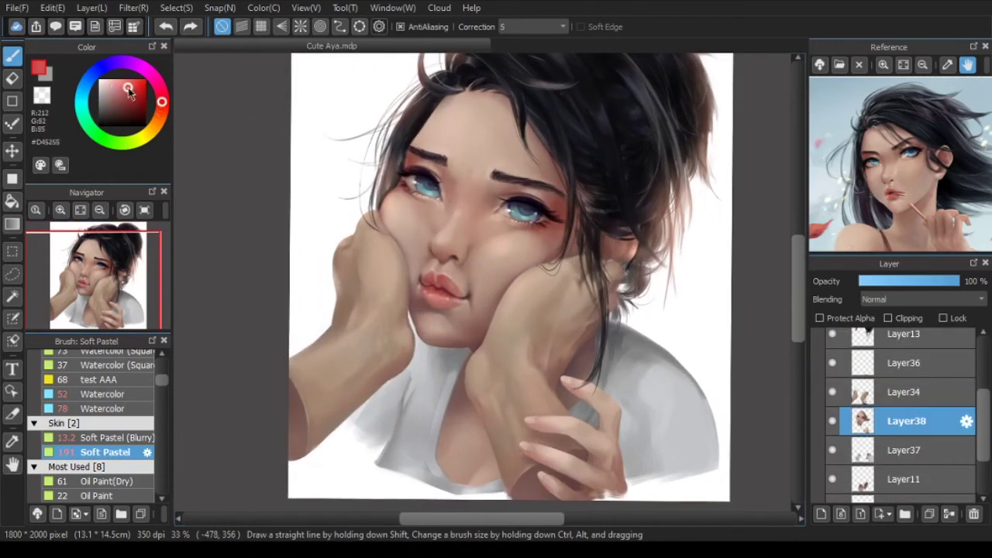
Step: Redden the ear on Layer38 with the Soft Pastel brush in orange-red #D06443
{"action": "scroll", "coordinate": [604, 199], "scroll_direction": "up", "scroll_amount": 3}
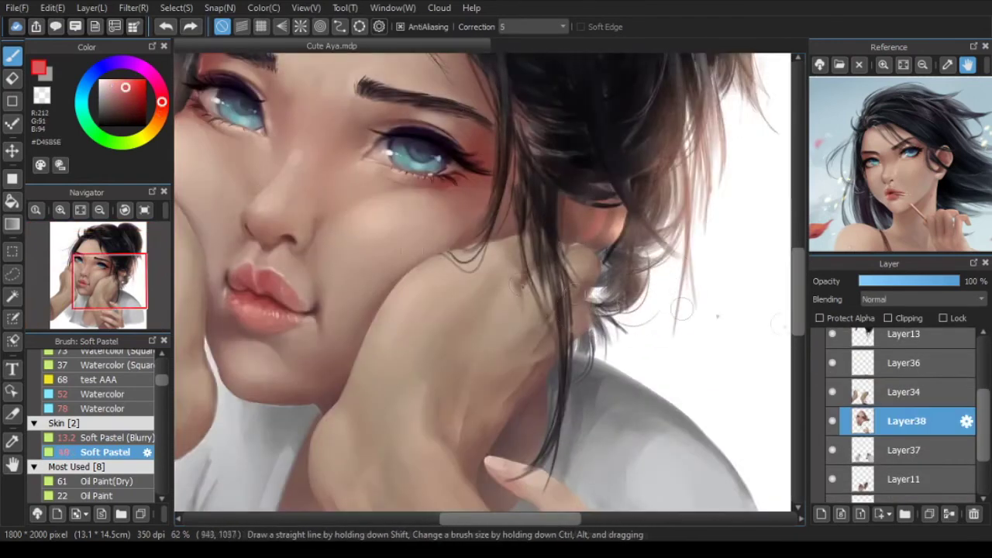
{"action": "left_click", "coordinate": [132, 91]}
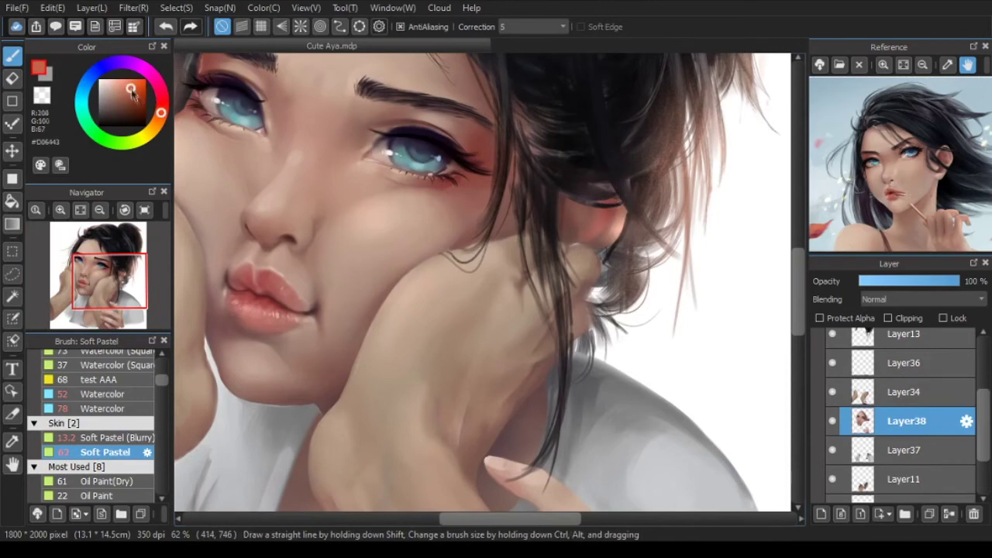
{"action": "scroll", "coordinate": [595, 227], "scroll_direction": "down", "scroll_amount": 3}
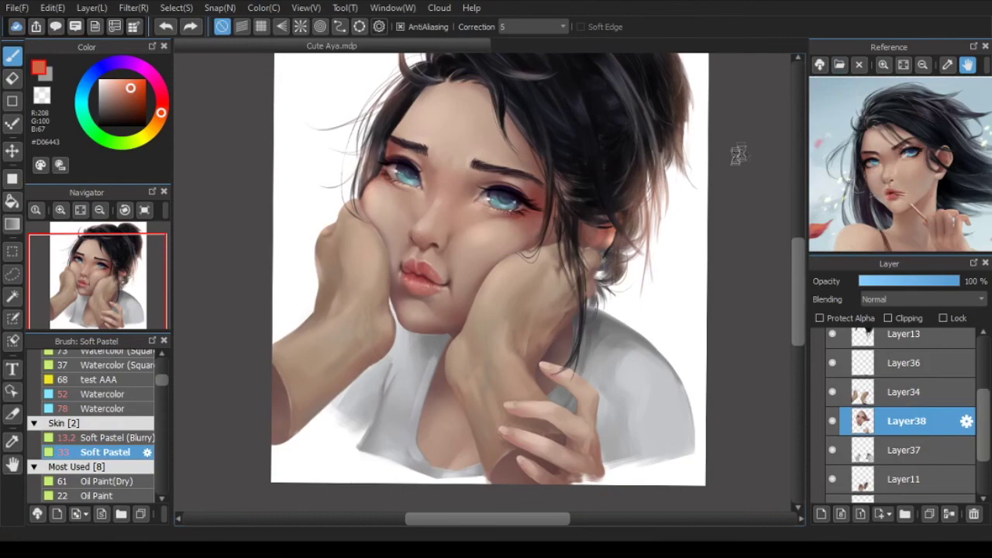
Step: Enlarge the ear in the reference image and deepen the painted ear on Layer38 with reds #BC583A and #B04F31
{"action": "left_click", "coordinate": [883, 65]}
{"action": "left_click", "coordinate": [883, 65]}
{"action": "left_click", "coordinate": [883, 65]}
{"action": "left_click_drag", "start_coordinate": [860, 147], "coordinate": [933, 155]}
{"action": "scroll", "coordinate": [628, 215], "scroll_direction": "up", "scroll_amount": 4}
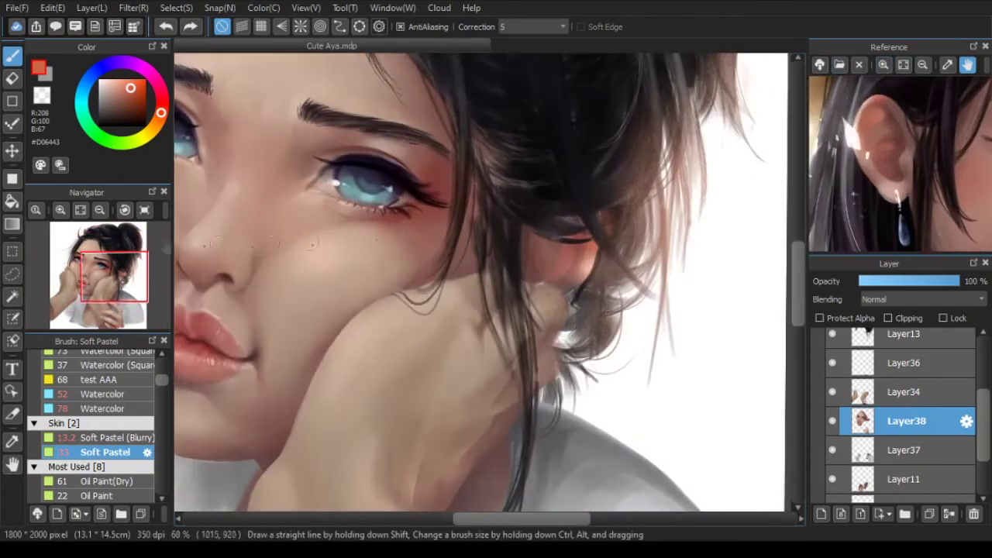
{"action": "left_click", "coordinate": [116, 90]}
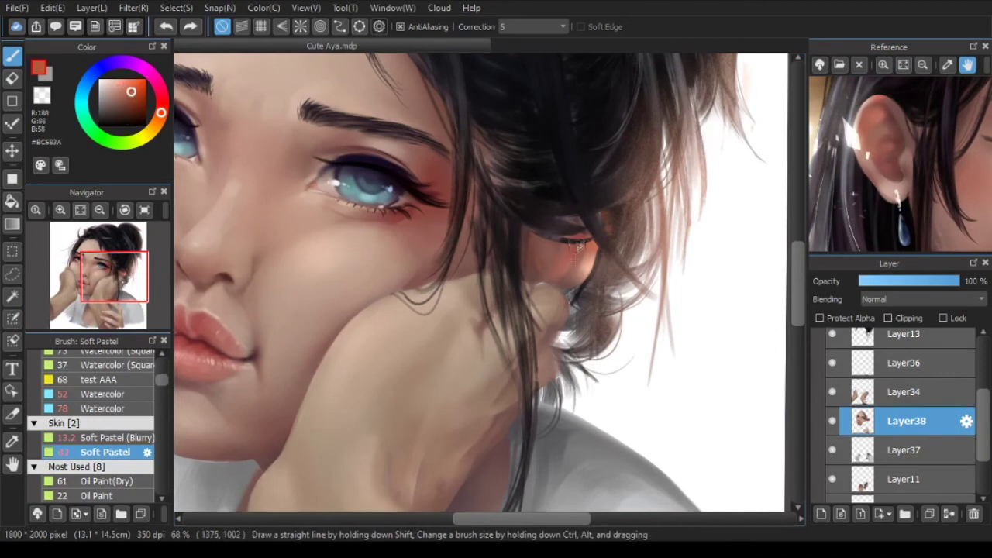
{"action": "left_click", "coordinate": [119, 86]}
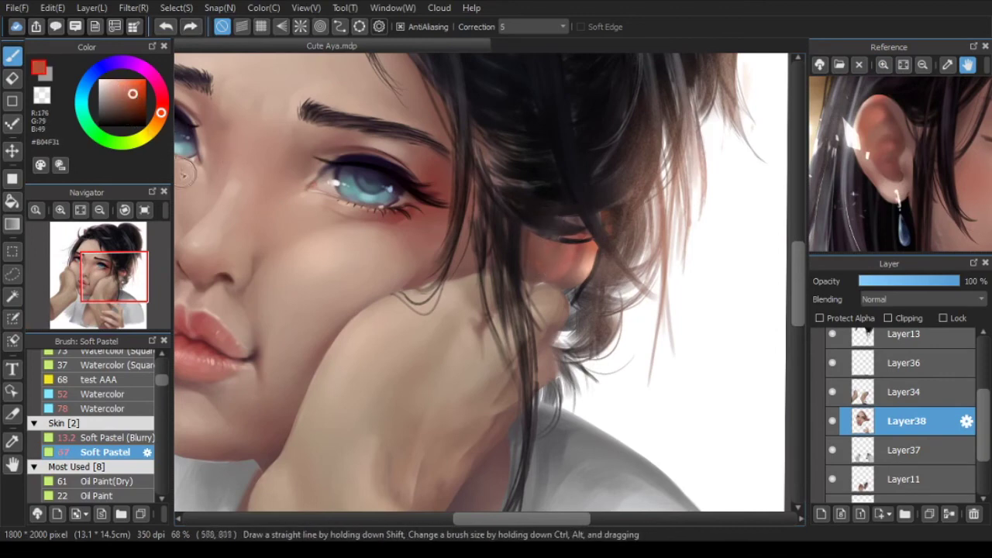
Step: Sample dark red #602420 from the reference ear and shade the inner ear on Layer38, refining with #5C2019
{"action": "left_click", "coordinate": [946, 65]}
{"action": "left_click", "coordinate": [870, 103]}
{"action": "left_click", "coordinate": [536, 268], "text": "alt"}
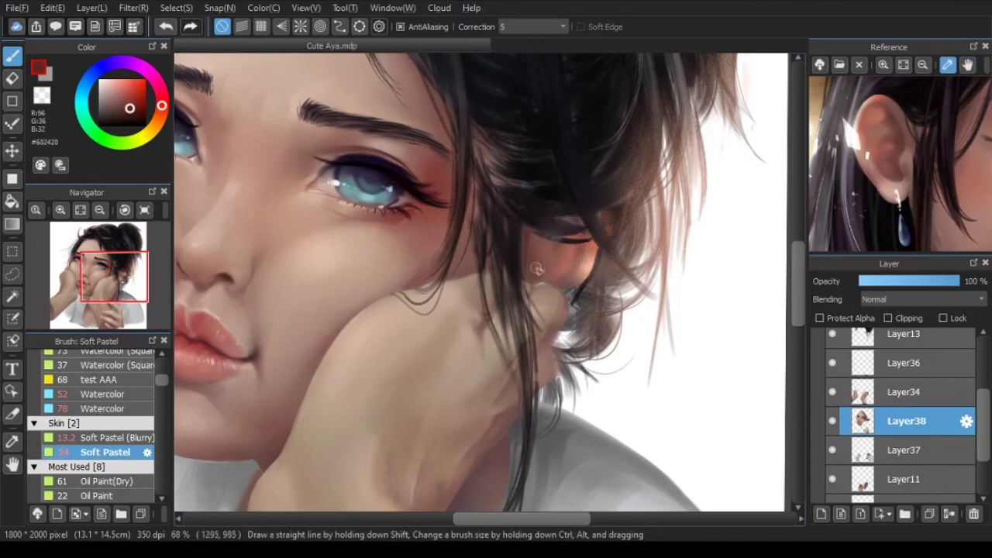
{"action": "scroll", "coordinate": [565, 256], "scroll_direction": "down", "scroll_amount": 3}
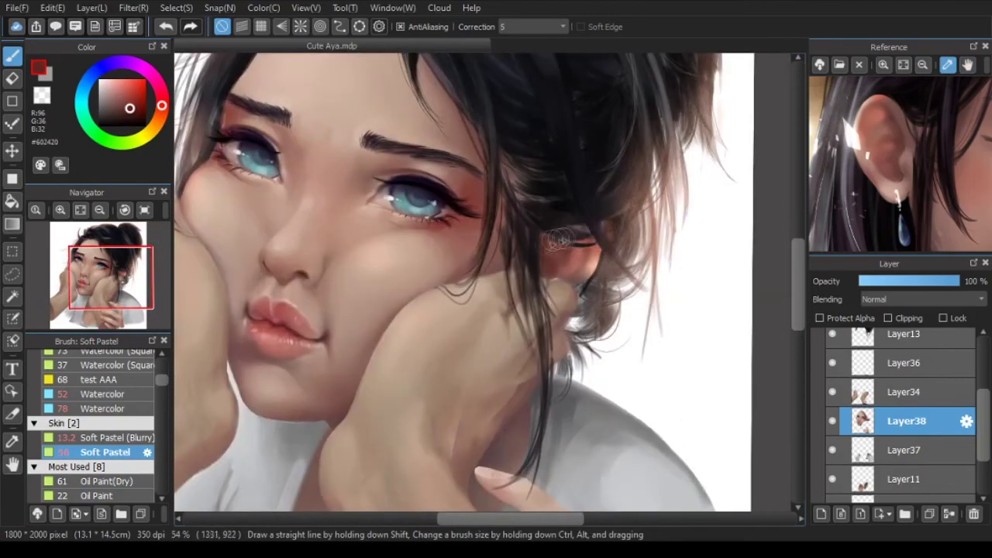
{"action": "scroll", "coordinate": [577, 264], "scroll_direction": "up", "scroll_amount": 2}
{"action": "left_click", "coordinate": [567, 266], "text": "alt"}
{"action": "left_click", "coordinate": [563, 271], "text": "alt"}
{"action": "scroll", "coordinate": [586, 264], "scroll_direction": "down", "scroll_amount": 10}
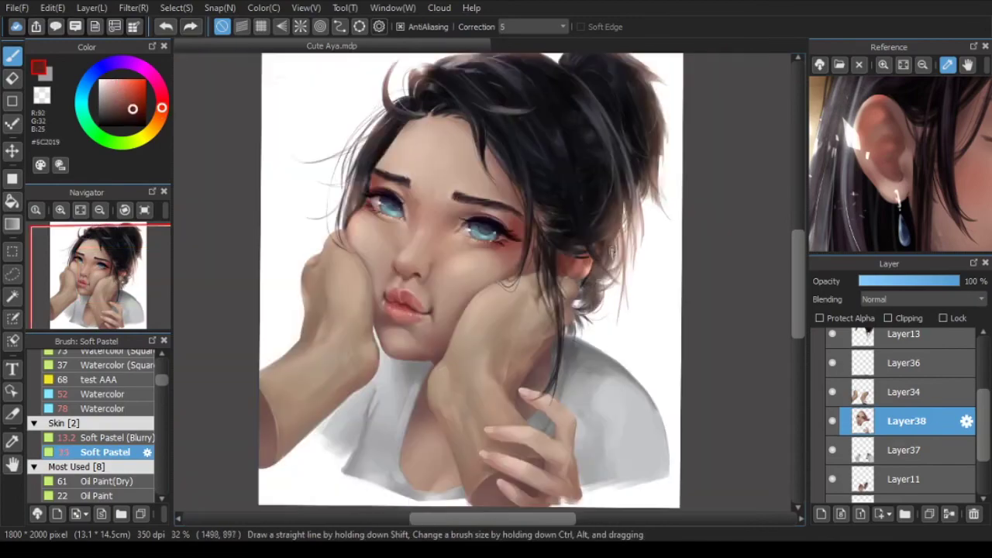
Step: Collapse the portrait folder and examine the painting in mirrored view
{"action": "scroll", "coordinate": [612, 310], "scroll_direction": "up", "scroll_amount": 1}
{"action": "scroll", "coordinate": [844, 401], "scroll_direction": "up", "scroll_amount": 3}
{"action": "left_click", "coordinate": [845, 401]}
{"action": "key", "text": "h"}
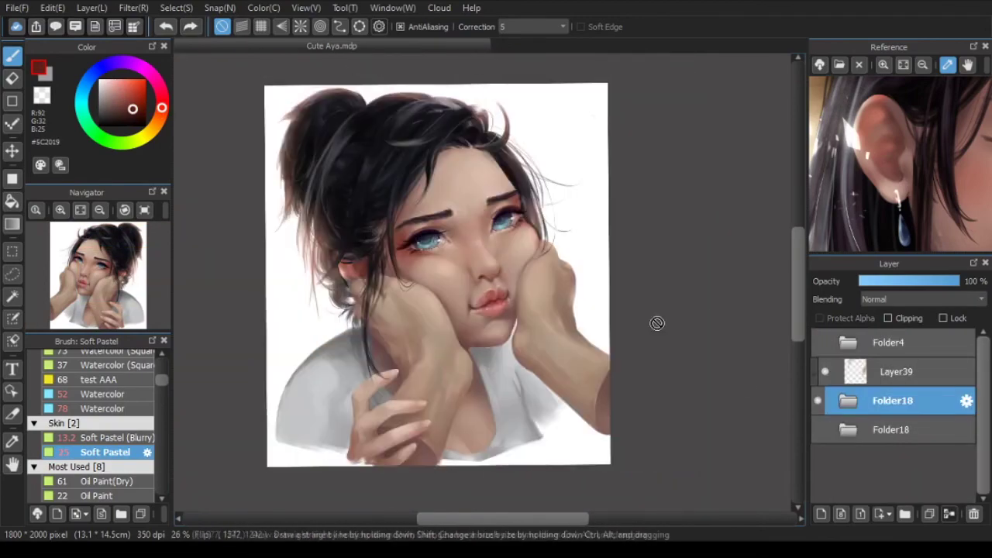
{"action": "scroll", "coordinate": [535, 382], "scroll_direction": "up", "scroll_amount": 3}
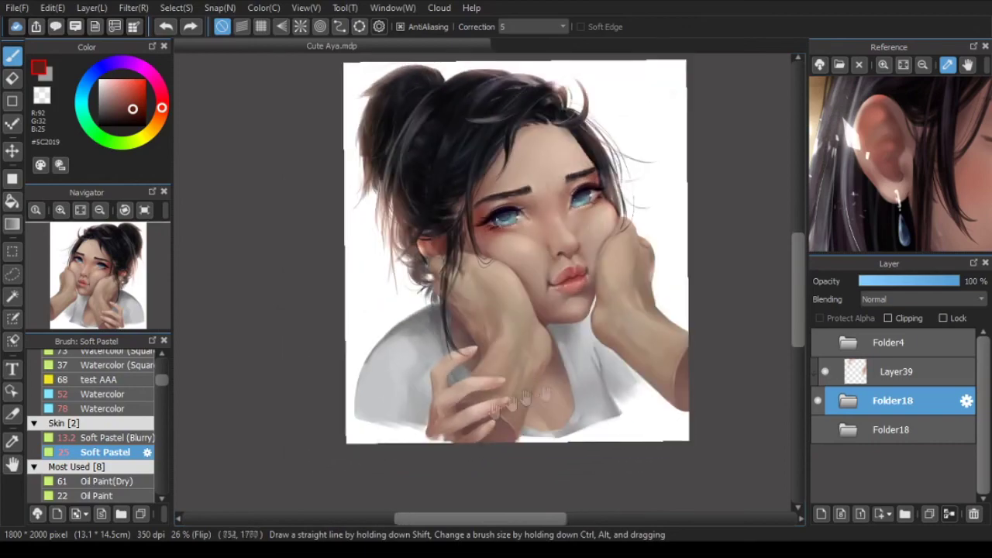
{"action": "scroll", "coordinate": [540, 424], "scroll_direction": "down", "scroll_amount": 3}
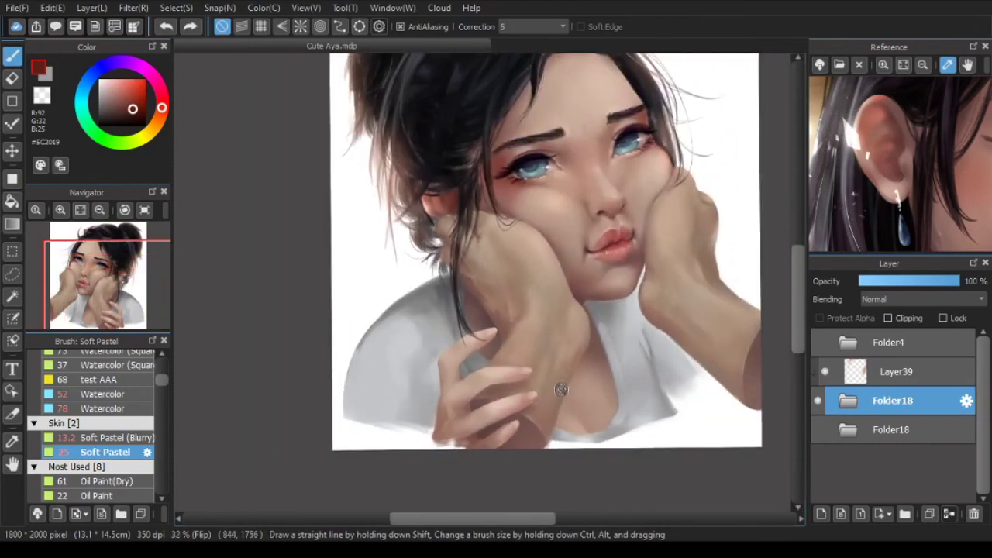
{"action": "key", "text": "Right"}
{"action": "key", "text": "Up"}
Step: Brush more warm light down the bun and loose hair at the back of the head on Layer39 with a larger Soft Pastel
{"action": "left_click", "coordinate": [899, 372]}
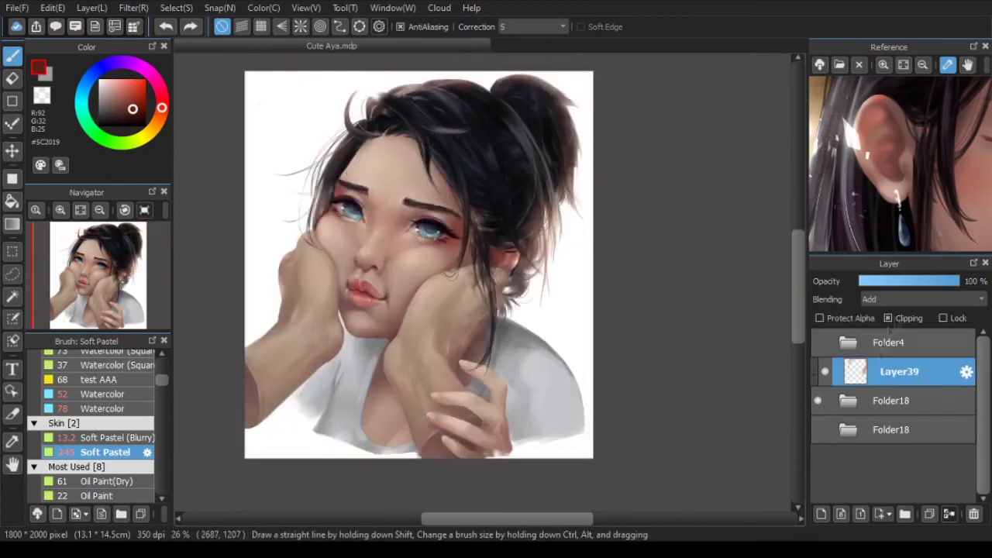
{"action": "left_click_drag", "start_coordinate": [572, 233], "coordinate": [615, 233], "text": "ctrl+alt"}
{"action": "left_click_drag", "start_coordinate": [542, 89], "coordinate": [561, 267]}
Step: Brush soft pink #C87F75 light onto the shirt's shoulder on Layer39, undoing the excess strokes
{"action": "left_click", "coordinate": [118, 89]}
{"action": "left_click", "coordinate": [922, 299]}
{"action": "left_click", "coordinate": [882, 319]}
{"action": "left_click_drag", "start_coordinate": [563, 341], "coordinate": [581, 395]}
{"action": "key", "text": "ctrl+z"}
{"action": "left_click_drag", "start_coordinate": [596, 364], "coordinate": [574, 364], "text": "ctrl+alt"}
{"action": "mouse_move", "coordinate": [527, 321]}
{"action": "left_mouse_down"}
{"action": "mouse_move", "coordinate": [578, 368]}
{"action": "mouse_move", "coordinate": [574, 356]}
{"action": "mouse_move", "coordinate": [612, 354]}
{"action": "mouse_move", "coordinate": [580, 409]}
{"action": "left_mouse_up"}
{"action": "key", "text": "ctrl+z"}
Step: Extend the pink #C87F75 light to the forearm and the top of the shirt's shoulder near the hair
{"action": "left_click_drag", "start_coordinate": [335, 355], "coordinate": [276, 412]}
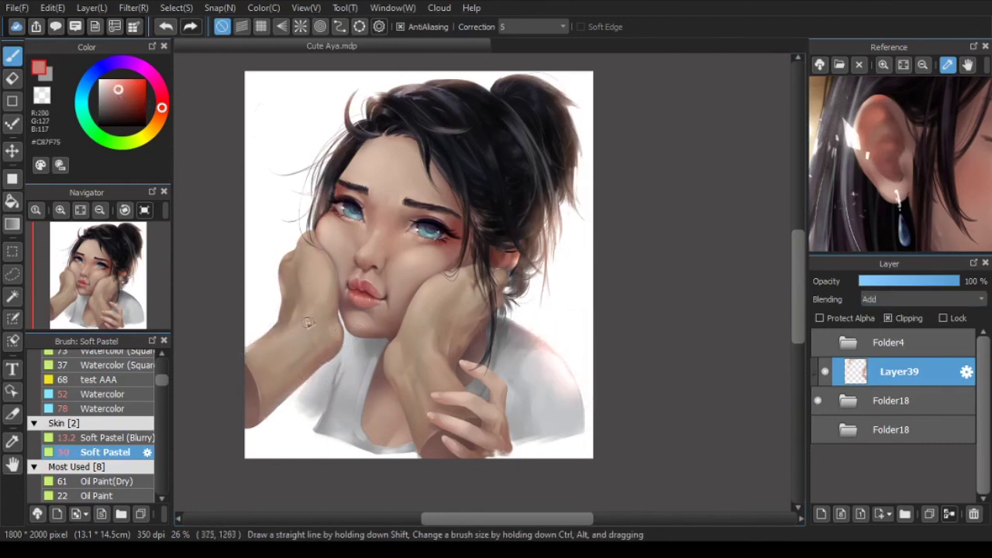
{"action": "left_click_drag", "start_coordinate": [519, 318], "coordinate": [544, 338]}
{"action": "left_click_drag", "start_coordinate": [521, 319], "coordinate": [531, 326]}
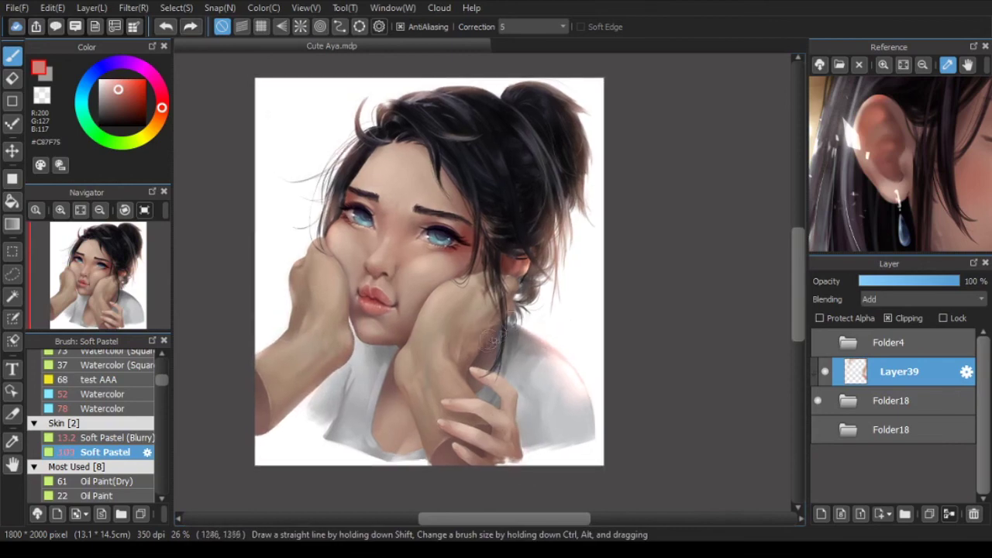
{"action": "scroll", "coordinate": [504, 333], "scroll_direction": "down", "scroll_amount": 1}
{"action": "left_click_drag", "start_coordinate": [523, 244], "coordinate": [565, 248]}
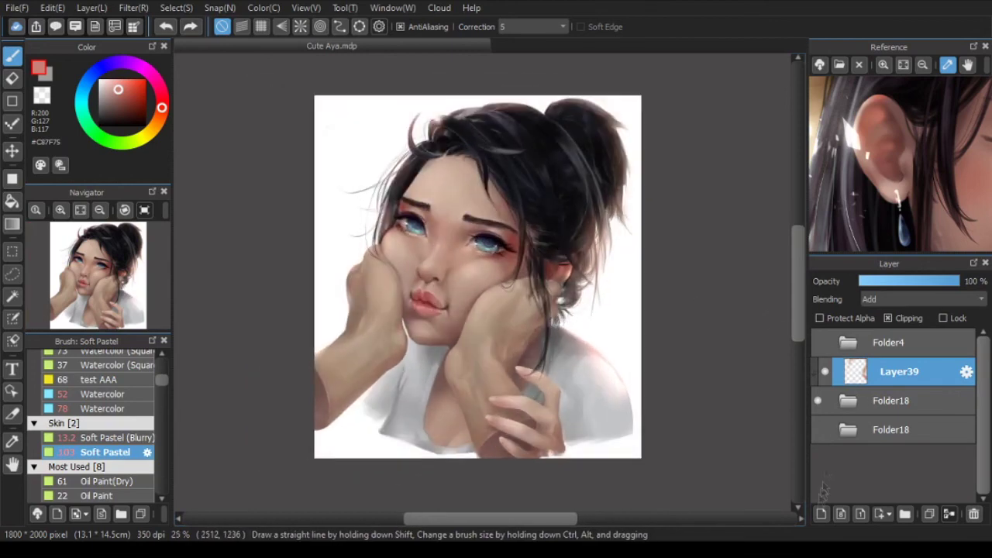
Step: Add a new layer and the widely spaced text CISL in the canvas corner in front of the forehead
{"action": "left_click", "coordinate": [821, 514]}
{"action": "left_click", "coordinate": [13, 372]}
{"action": "type", "text": "CISL"}
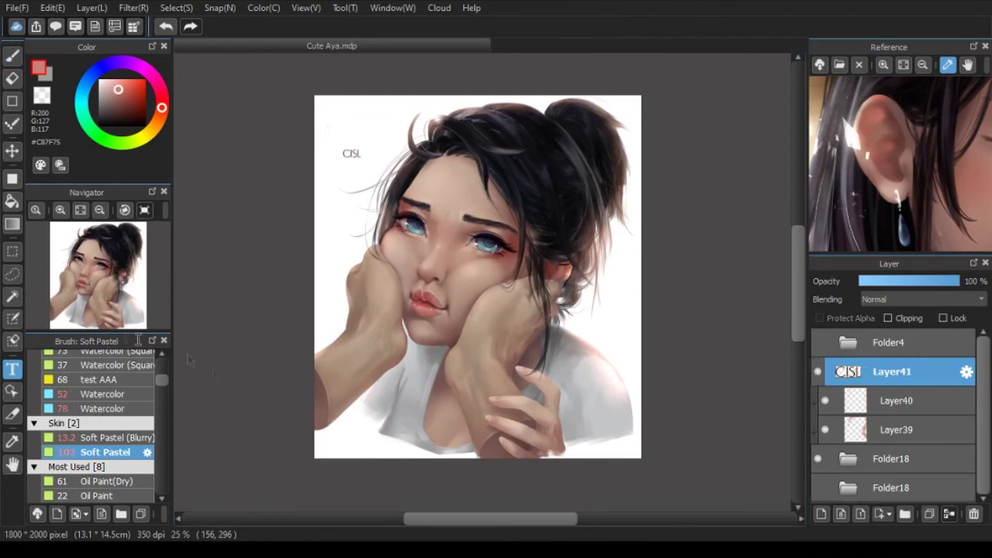
{"action": "left_click_drag", "start_coordinate": [359, 444], "coordinate": [341, 116]}
{"action": "key", "text": "Down"}
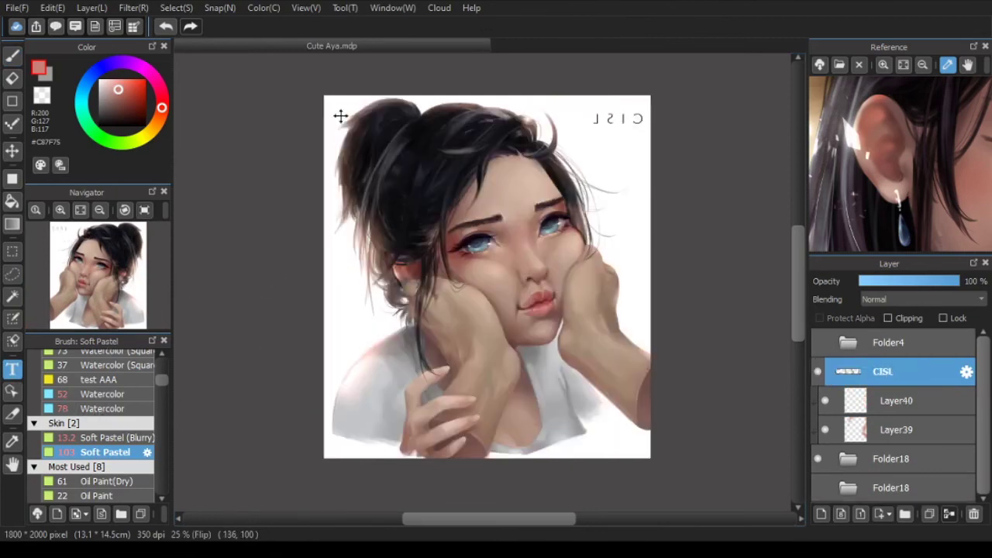
{"action": "key", "text": "h"}
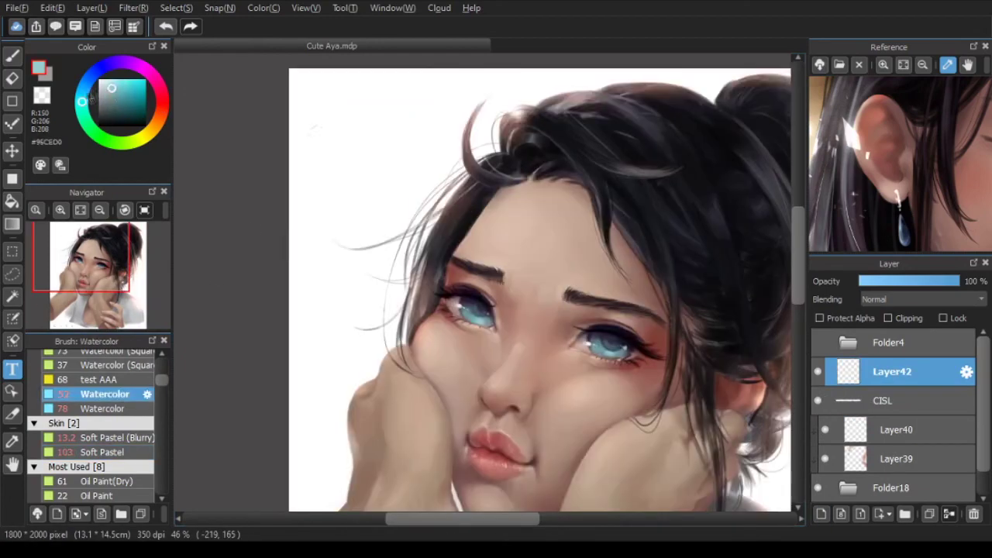
Step: Paint a large and a smaller question mark in dark #201E19 on Layer42 in front of the forehead with the Watercolor brush
{"action": "left_click_drag", "start_coordinate": [381, 101], "coordinate": [408, 141]}
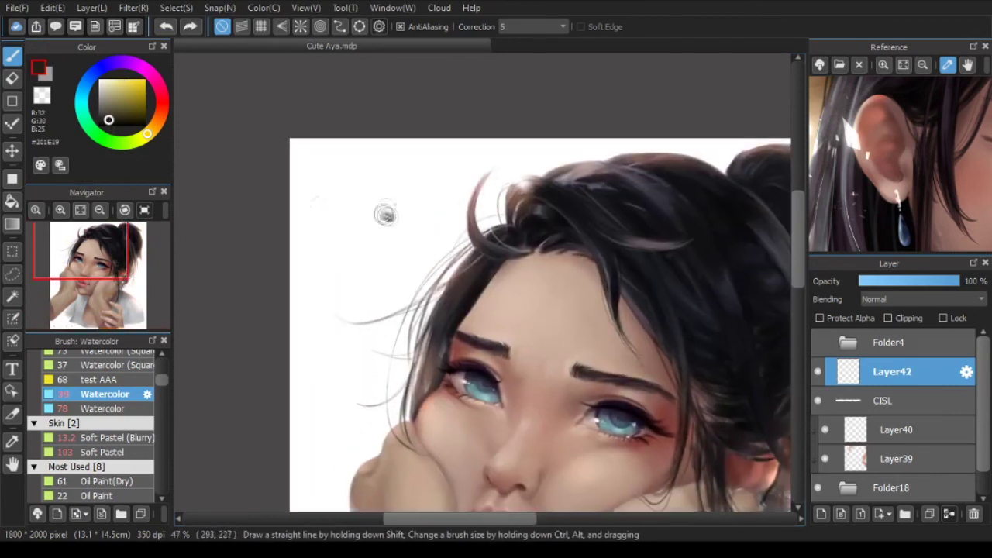
{"action": "left_click_drag", "start_coordinate": [395, 218], "coordinate": [422, 234]}
{"action": "key", "text": "ctrl+z"}
{"action": "left_click", "coordinate": [429, 244]}
{"action": "scroll", "coordinate": [437, 228], "scroll_direction": "up", "scroll_amount": 2}
{"action": "left_click_drag", "start_coordinate": [364, 250], "coordinate": [392, 262]}
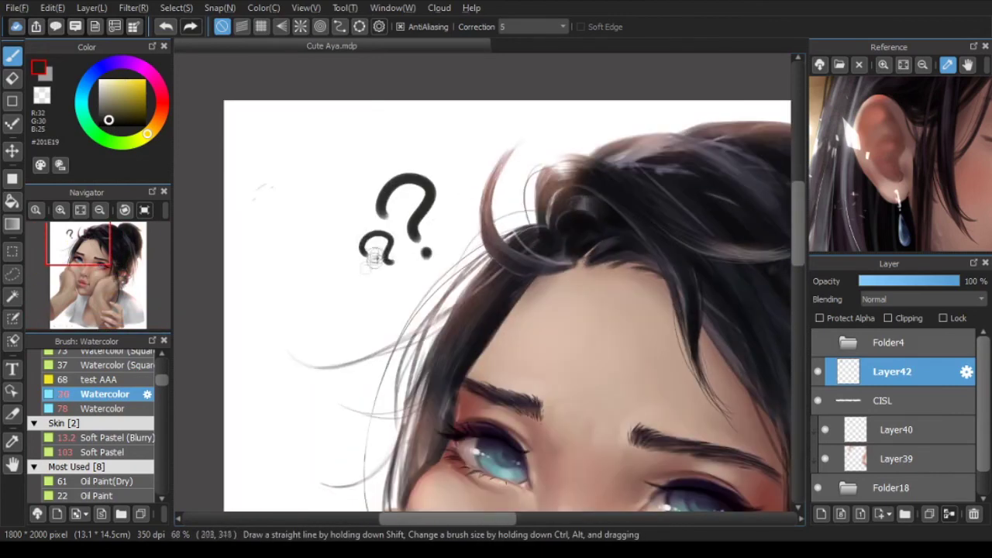
{"action": "left_click", "coordinate": [398, 271]}
Step: Lasso the smaller question mark, transform it to sit closer beneath the large one, and clear the selection
{"action": "key", "text": "l"}
{"action": "mouse_move", "coordinate": [350, 238]}
{"action": "left_mouse_down"}
{"action": "mouse_move", "coordinate": [420, 266]}
{"action": "mouse_move", "coordinate": [372, 233]}
{"action": "left_mouse_up"}
{"action": "key", "text": "ctrl+t"}
{"action": "mouse_move", "coordinate": [446, 287]}
{"action": "left_mouse_down"}
{"action": "mouse_move", "coordinate": [449, 256]}
{"action": "mouse_move", "coordinate": [415, 273]}
{"action": "left_mouse_up"}
{"action": "scroll", "coordinate": [430, 186], "scroll_direction": "down", "scroll_amount": 3}
{"action": "key", "text": "Return"}
{"action": "key", "text": "ctrl+d"}
{"action": "scroll", "coordinate": [511, 232], "scroll_direction": "down", "scroll_amount": 3}
{"action": "scroll", "coordinate": [581, 265], "scroll_direction": "up", "scroll_amount": 1}
{"action": "key", "text": "Right"}
{"action": "key", "text": "Left"}
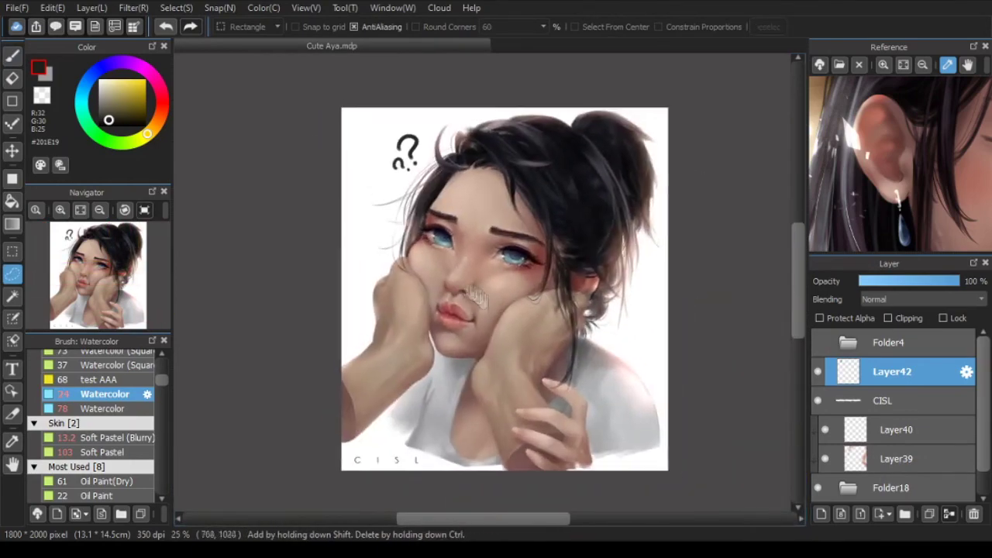
Step: Move the question mark layer, Layer42, into Folder18 and select Layer39
{"action": "key", "text": "t"}
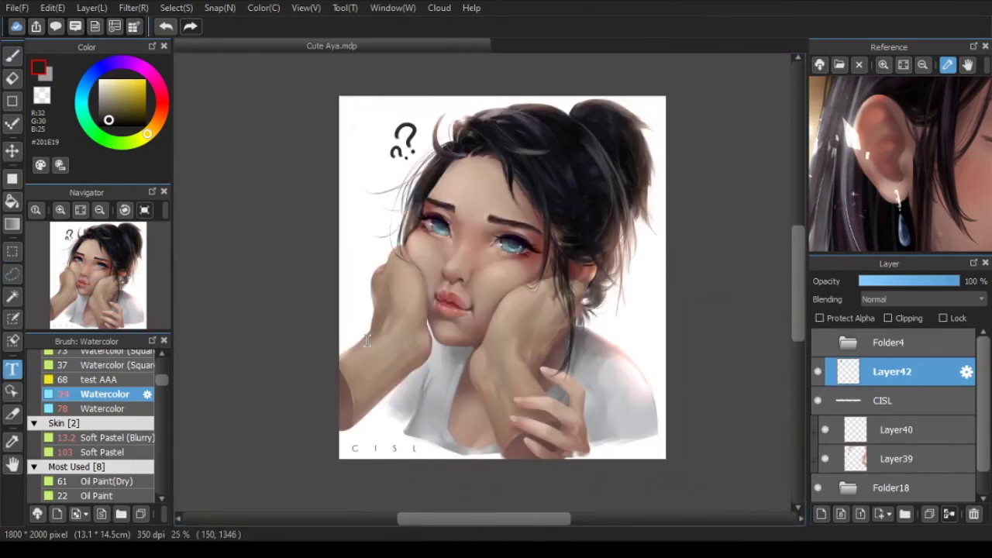
{"action": "left_click", "coordinate": [875, 466]}
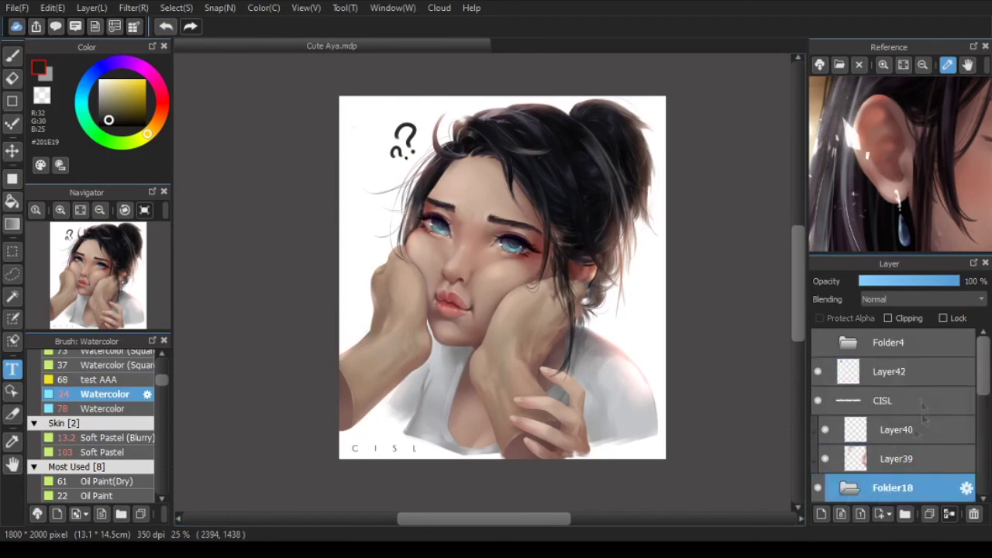
{"action": "scroll", "coordinate": [984, 378], "scroll_direction": "down", "scroll_amount": 2}
{"action": "left_click_drag", "start_coordinate": [984, 378], "coordinate": [984, 368]}
{"action": "left_click", "coordinate": [850, 457]}
{"action": "left_click", "coordinate": [898, 429]}
Step: Brush soft warm light #D89A8B over the question marks on Layer39 with a large Watercolor brush
{"action": "scroll", "coordinate": [392, 123], "scroll_direction": "up", "scroll_amount": 4}
{"action": "key", "text": "b"}
{"action": "left_click", "coordinate": [161, 110]}
{"action": "left_click", "coordinate": [115, 87]}
{"action": "left_click_drag", "start_coordinate": [428, 124], "coordinate": [454, 141]}
{"action": "scroll", "coordinate": [430, 190], "scroll_direction": "down", "scroll_amount": 2}
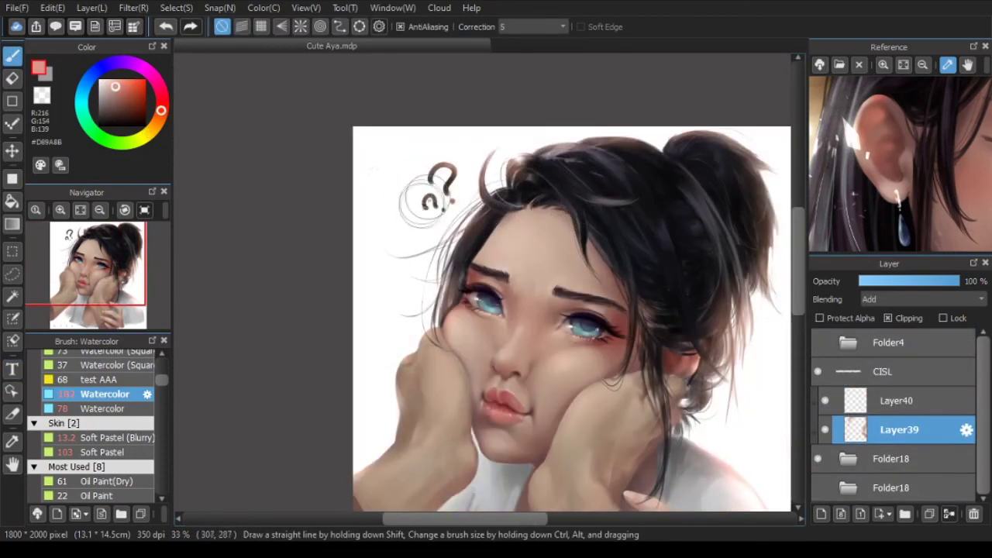
{"action": "scroll", "coordinate": [481, 174], "scroll_direction": "down", "scroll_amount": 2}
{"action": "scroll", "coordinate": [538, 235], "scroll_direction": "up", "scroll_amount": 1}
Step: Flip the view and brush blue #6A7DD0 light around the eyes on Layer39, then restore the view's orientation
{"action": "key", "text": "Down"}
{"action": "scroll", "coordinate": [418, 232], "scroll_direction": "up", "scroll_amount": 4}
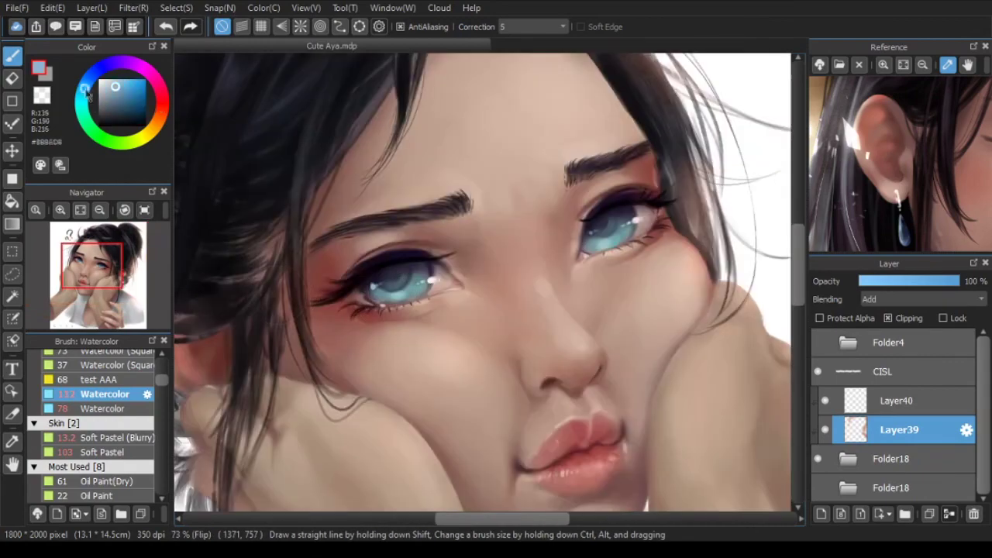
{"action": "left_click", "coordinate": [94, 72]}
{"action": "left_click", "coordinate": [122, 88]}
{"action": "scroll", "coordinate": [372, 273], "scroll_direction": "up", "scroll_amount": 1}
{"action": "scroll", "coordinate": [370, 282], "scroll_direction": "down", "scroll_amount": 3}
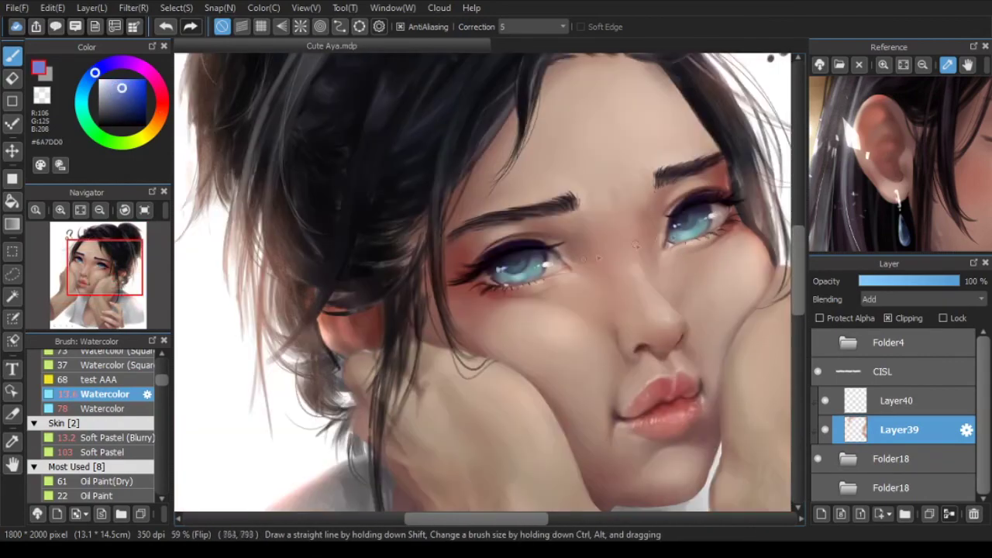
{"action": "scroll", "coordinate": [681, 238], "scroll_direction": "up", "scroll_amount": 3}
{"action": "scroll", "coordinate": [681, 239], "scroll_direction": "down", "scroll_amount": 5}
{"action": "key", "text": "h"}
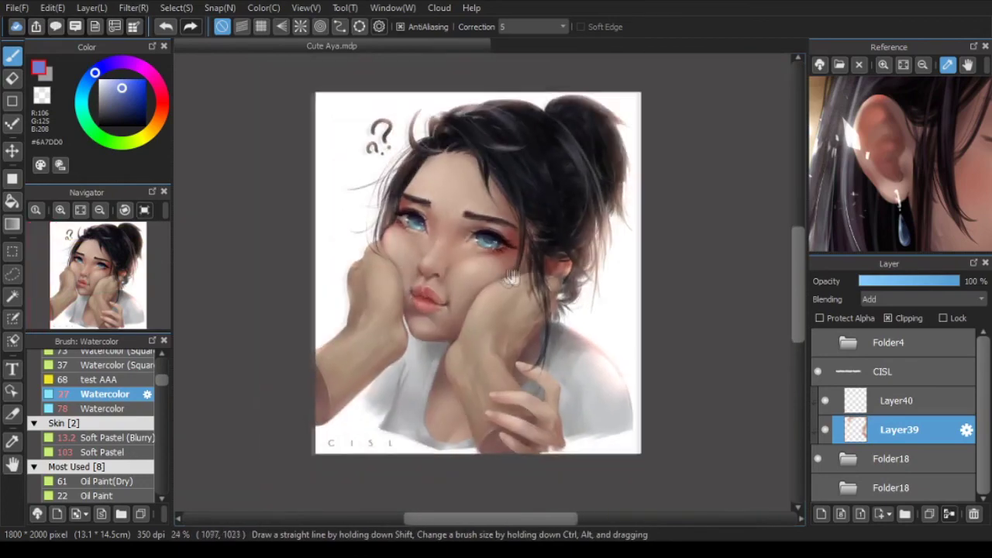
Step: Brush pink #F090AB light onto the lips on Layer39 with the Soft Pastel, undoing the excess strokes
{"action": "scroll", "coordinate": [368, 232], "scroll_direction": "up", "scroll_amount": 6}
{"action": "scroll", "coordinate": [132, 399], "scroll_direction": "down", "scroll_amount": 3}
{"action": "left_click", "coordinate": [109, 406]}
{"action": "key", "text": "ctrl+z"}
{"action": "left_click", "coordinate": [161, 91]}
{"action": "left_click_drag", "start_coordinate": [388, 294], "coordinate": [442, 328]}
{"action": "left_click", "coordinate": [132, 92]}
{"action": "key", "text": "ctrl+z"}
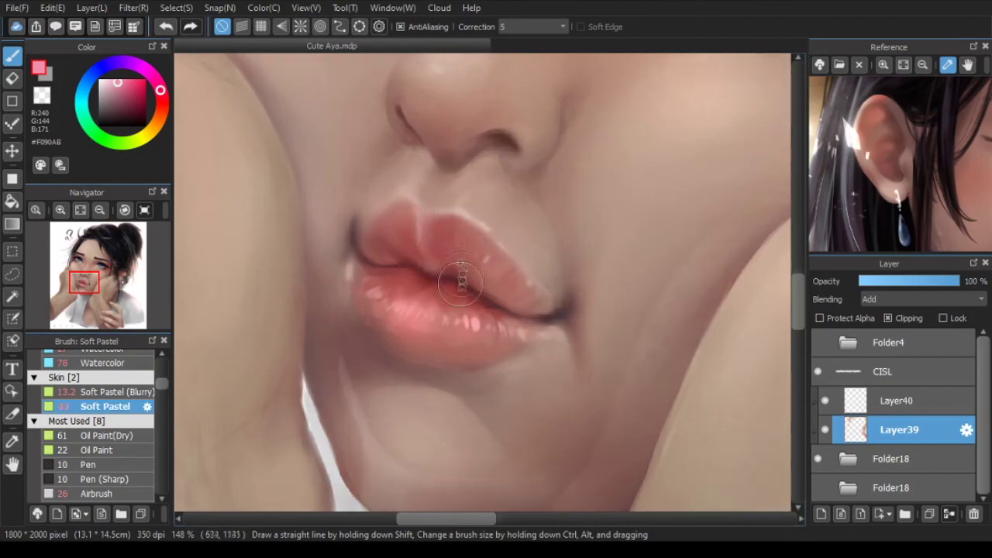
{"action": "scroll", "coordinate": [447, 277], "scroll_direction": "down", "scroll_amount": 4}
{"action": "scroll", "coordinate": [387, 248], "scroll_direction": "up", "scroll_amount": 3}
{"action": "scroll", "coordinate": [93, 426], "scroll_direction": "down", "scroll_amount": 2}
Step: Add a clipped Multiply layer above Layer39 and airbrush a soft #5C4F53 shadow beneath the lower lip
{"action": "left_click", "coordinate": [99, 436]}
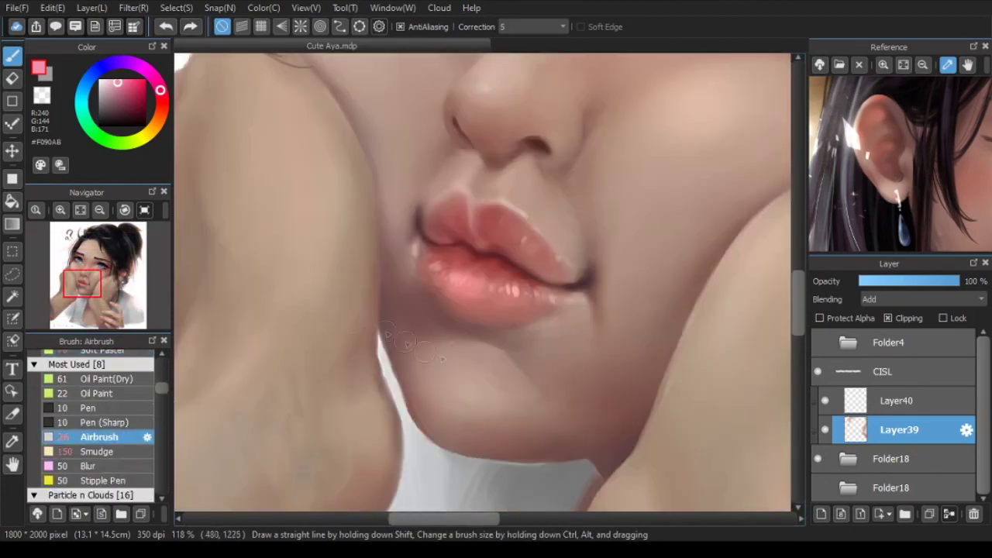
{"action": "scroll", "coordinate": [472, 337], "scroll_direction": "down", "scroll_amount": 3}
{"action": "left_click", "coordinate": [821, 514]}
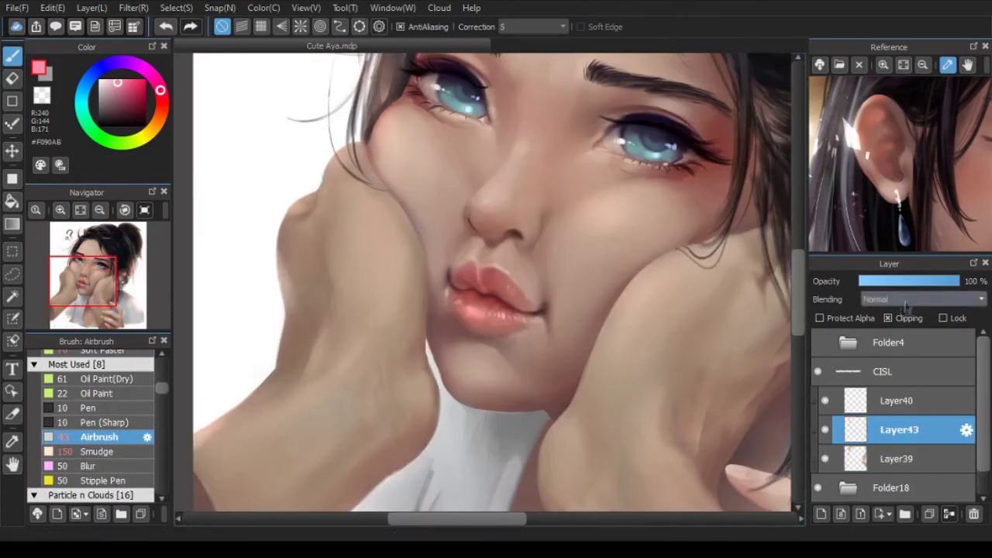
{"action": "left_click", "coordinate": [906, 303]}
{"action": "left_click", "coordinate": [903, 314]}
{"action": "scroll", "coordinate": [433, 310], "scroll_direction": "up", "scroll_amount": 3}
{"action": "left_click", "coordinate": [159, 89]}
{"action": "left_click_drag", "start_coordinate": [523, 343], "coordinate": [476, 345]}
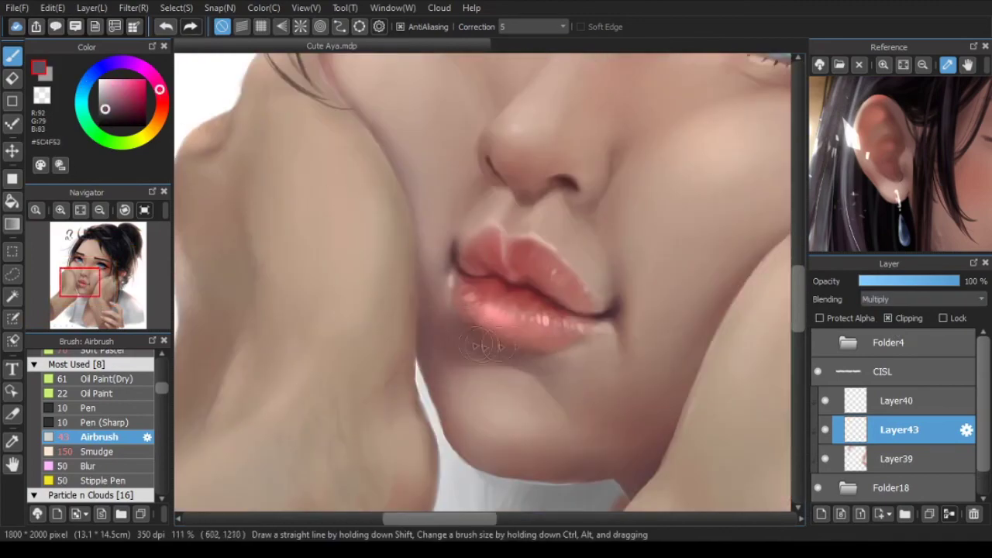
{"action": "scroll", "coordinate": [472, 331], "scroll_direction": "down", "scroll_amount": 5}
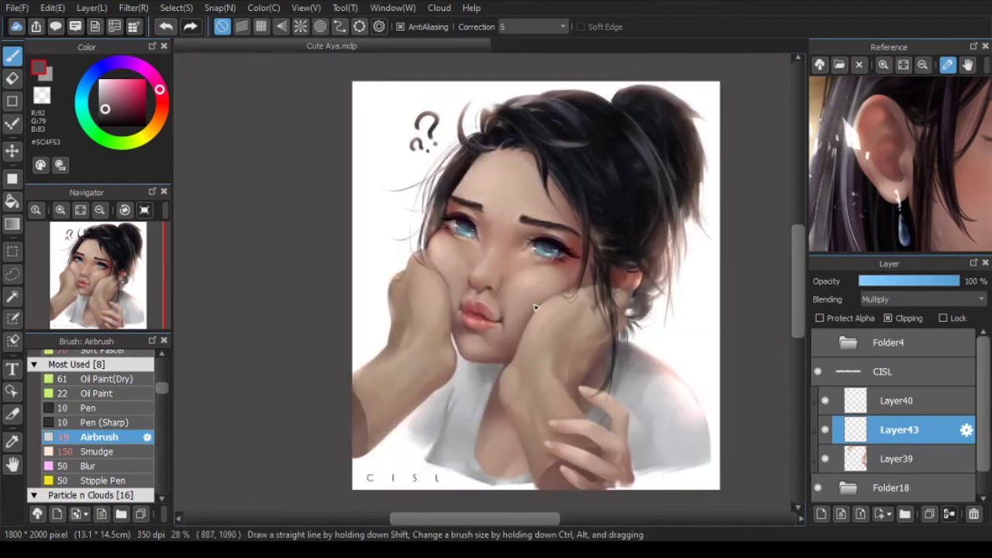
{"action": "left_click_drag", "start_coordinate": [525, 275], "coordinate": [494, 262]}
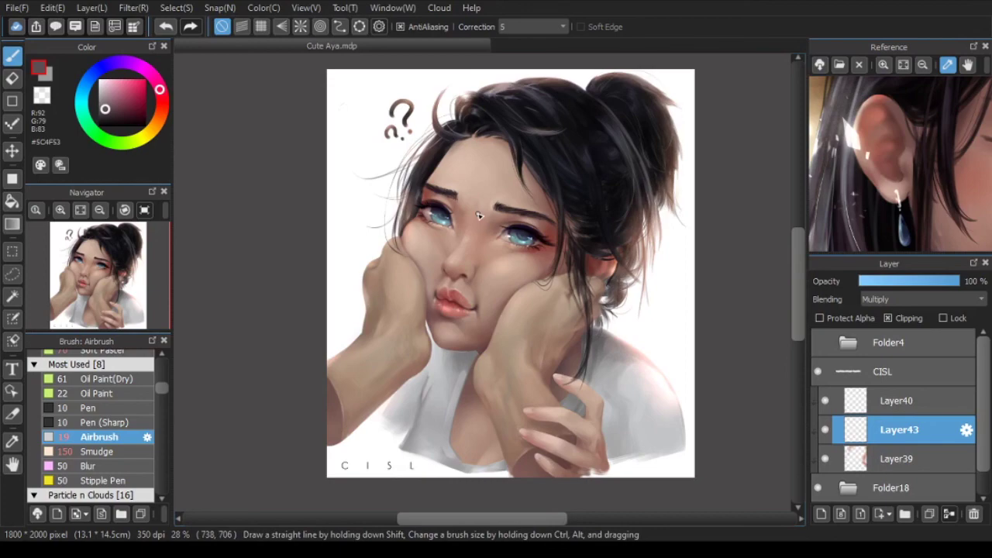
Step: Open Folder18 and select the hands layer, Layer34
{"action": "left_click", "coordinate": [847, 488]}
{"action": "scroll", "coordinate": [891, 445], "scroll_direction": "down", "scroll_amount": 3}
{"action": "left_click", "coordinate": [905, 432]}
{"action": "scroll", "coordinate": [508, 298], "scroll_direction": "up", "scroll_amount": 7}
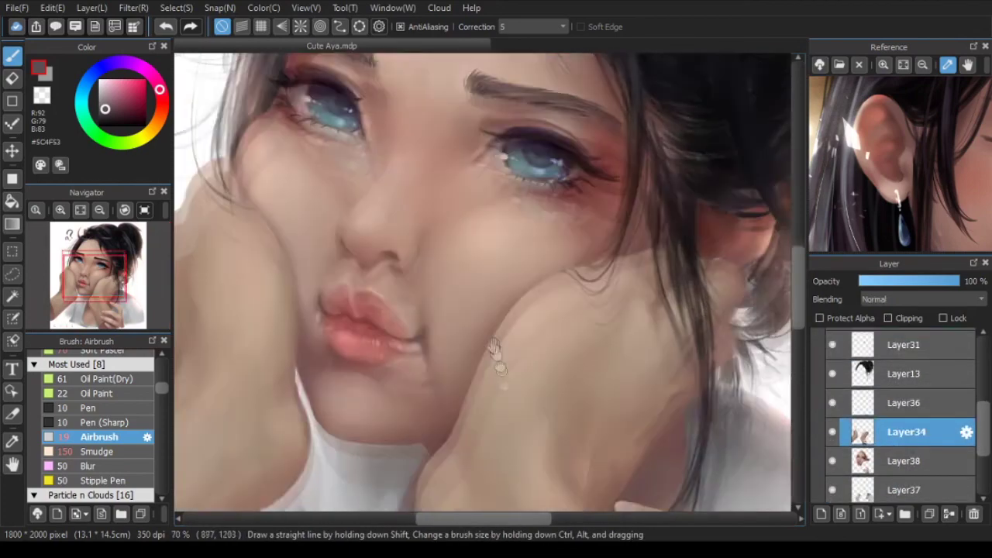
{"action": "scroll", "coordinate": [532, 294], "scroll_direction": "down", "scroll_amount": 5}
{"action": "scroll", "coordinate": [577, 294], "scroll_direction": "up", "scroll_amount": 1}
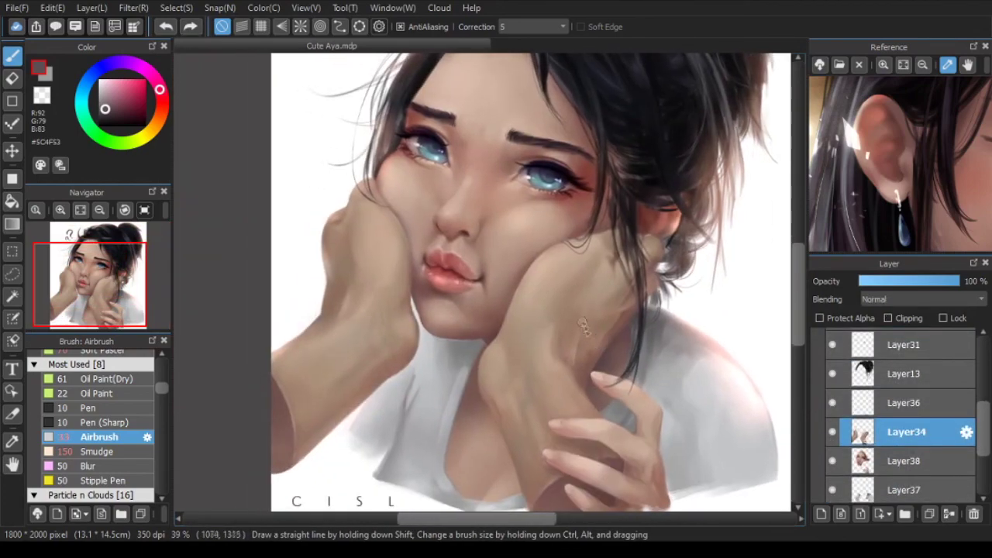
Step: Try to erase the edge of the hand along the cheek on Layer34 with the Airbrush, and undo it
{"action": "scroll", "coordinate": [535, 301], "scroll_direction": "up", "scroll_amount": 1}
{"action": "left_click_drag", "start_coordinate": [493, 359], "coordinate": [575, 251]}
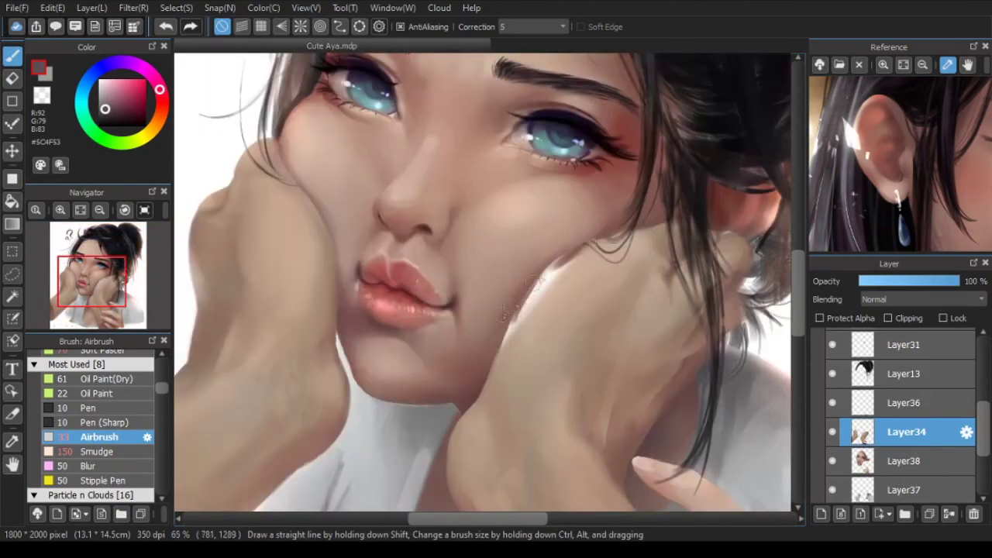
{"action": "scroll", "coordinate": [616, 287], "scroll_direction": "down", "scroll_amount": 2}
{"action": "key", "text": "ctrl+z"}
{"action": "scroll", "coordinate": [640, 300], "scroll_direction": "down", "scroll_amount": 2}
Step: Reshape the hand and forearm below the ear on Layer34 with a mesh transform, changing the grid's column and row counts
{"action": "key", "text": "Down"}
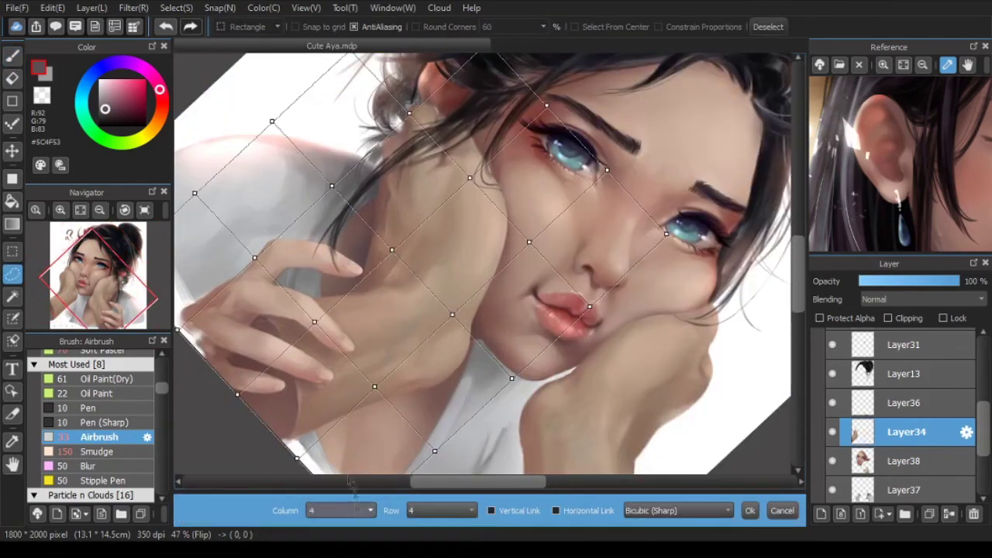
{"action": "left_click", "coordinate": [355, 509]}
{"action": "left_click", "coordinate": [350, 482]}
{"action": "left_click", "coordinate": [443, 510]}
{"action": "left_click", "coordinate": [445, 482]}
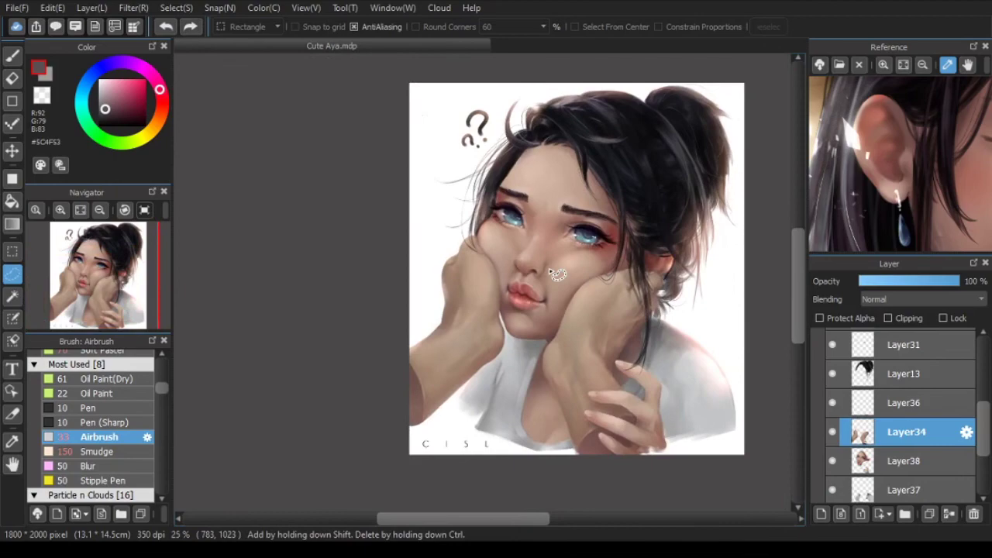
{"action": "key", "text": "h"}
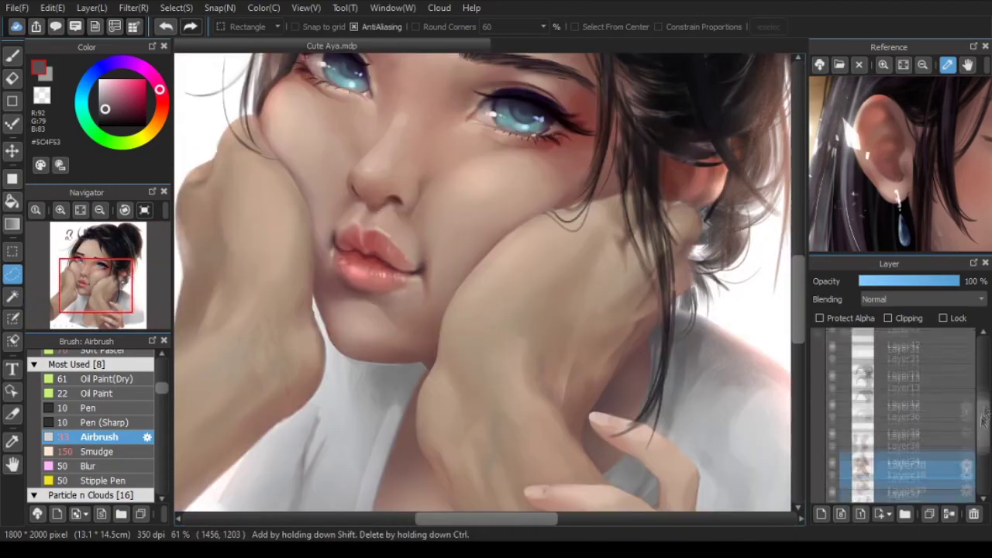
Step: Close Folder18, select the Multiply layer Layer43 for airbrushing, and reopen Folder18
{"action": "left_click_drag", "start_coordinate": [984, 418], "coordinate": [984, 368]}
{"action": "left_click", "coordinate": [849, 460]}
{"action": "left_click", "coordinate": [899, 402]}
{"action": "key", "text": "b"}
{"action": "scroll", "coordinate": [365, 264], "scroll_direction": "up", "scroll_amount": 2}
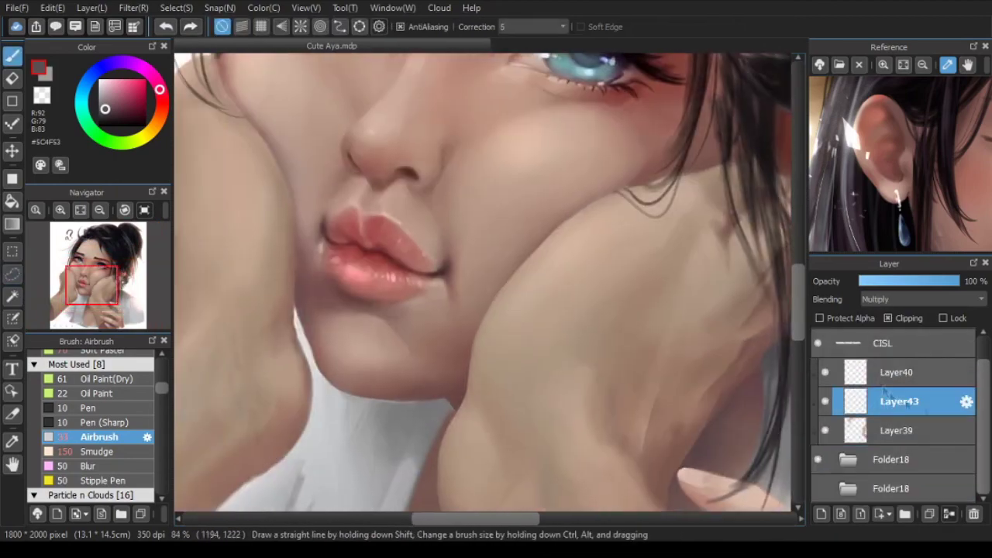
{"action": "left_click", "coordinate": [849, 459]}
{"action": "left_click", "coordinate": [959, 375]}
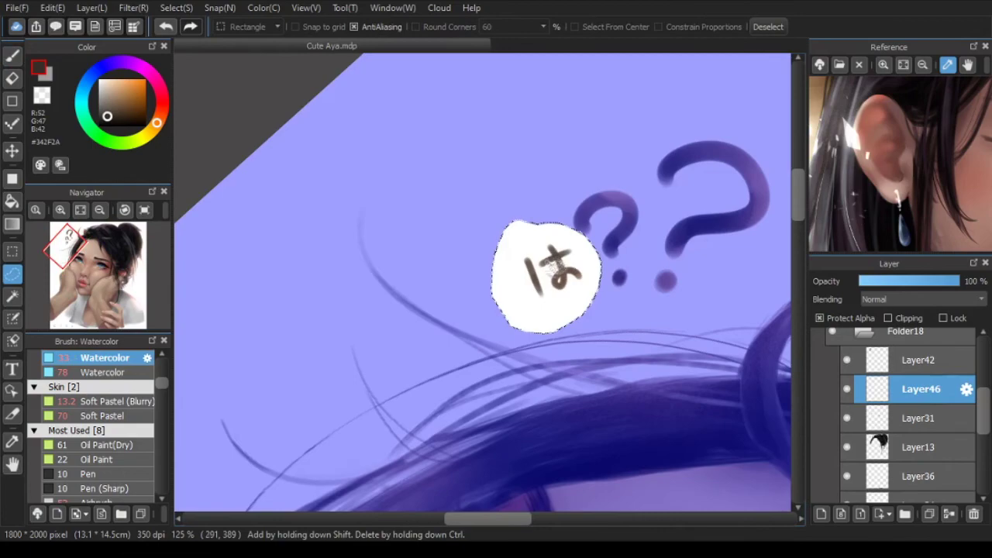
Step: Try to transform the lassoed は character beside the question marks on Layer46
{"action": "key", "text": "ctrl+t"}
{"action": "left_click_drag", "start_coordinate": [608, 267], "coordinate": [593, 270]}
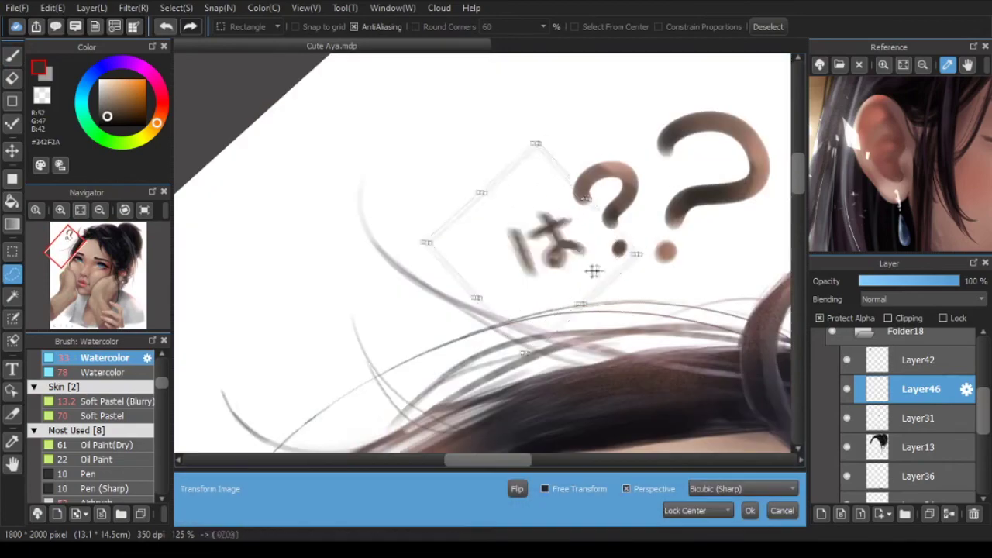
{"action": "scroll", "coordinate": [593, 271], "scroll_direction": "down", "scroll_amount": 4}
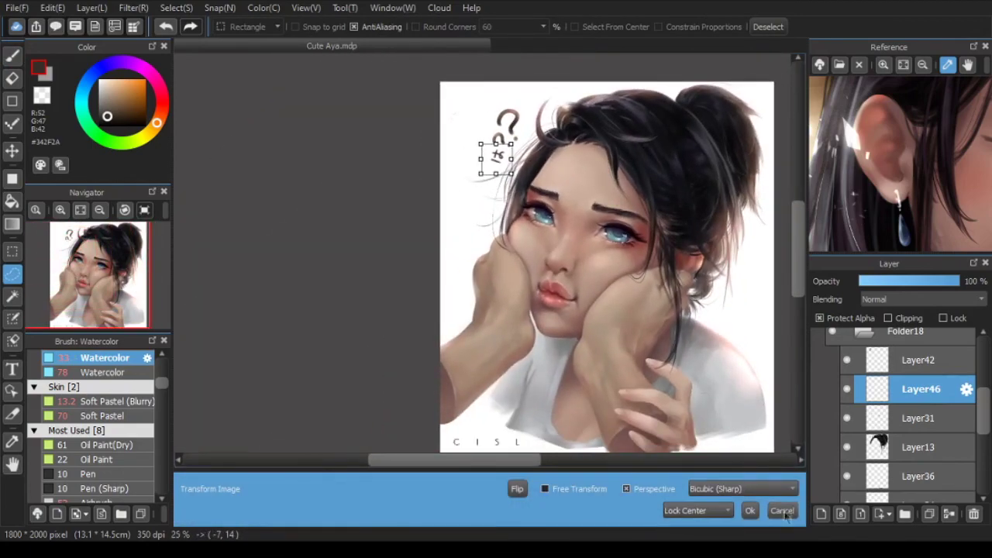
{"action": "left_click", "coordinate": [784, 511]}
Step: Delete Layer46 with the は character, clear the selection, and check the whole portrait in mirrored and normal view
{"action": "left_click", "coordinate": [973, 514]}
{"action": "key", "text": "ctrl+d"}
{"action": "key", "text": "h"}
{"action": "key", "text": "h"}
{"action": "scroll", "coordinate": [562, 213], "scroll_direction": "down", "scroll_amount": 1}
{"action": "left_click_drag", "start_coordinate": [564, 213], "coordinate": [550, 206]}
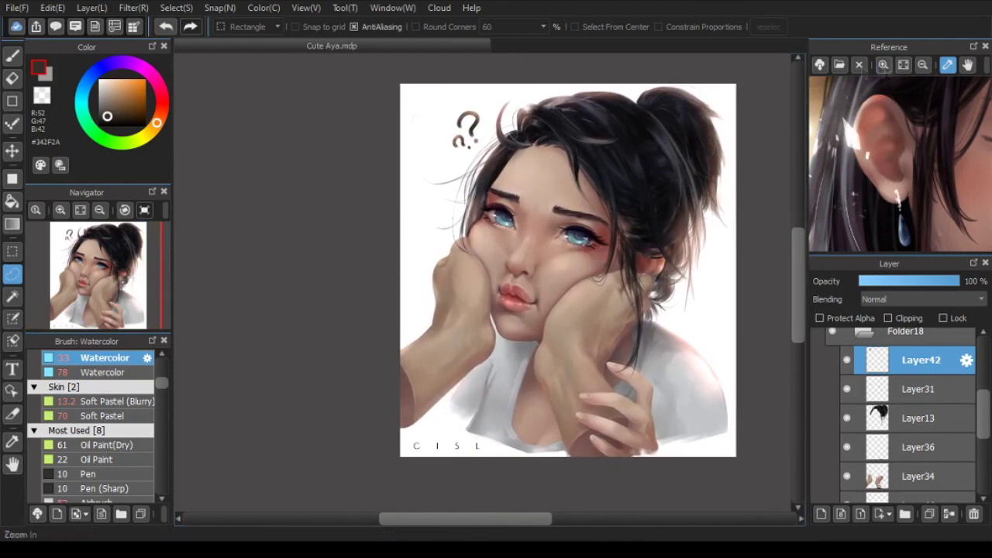
{"action": "scroll", "coordinate": [637, 248], "scroll_direction": "up", "scroll_amount": 2}
{"action": "left_click_drag", "start_coordinate": [639, 248], "coordinate": [640, 250]}
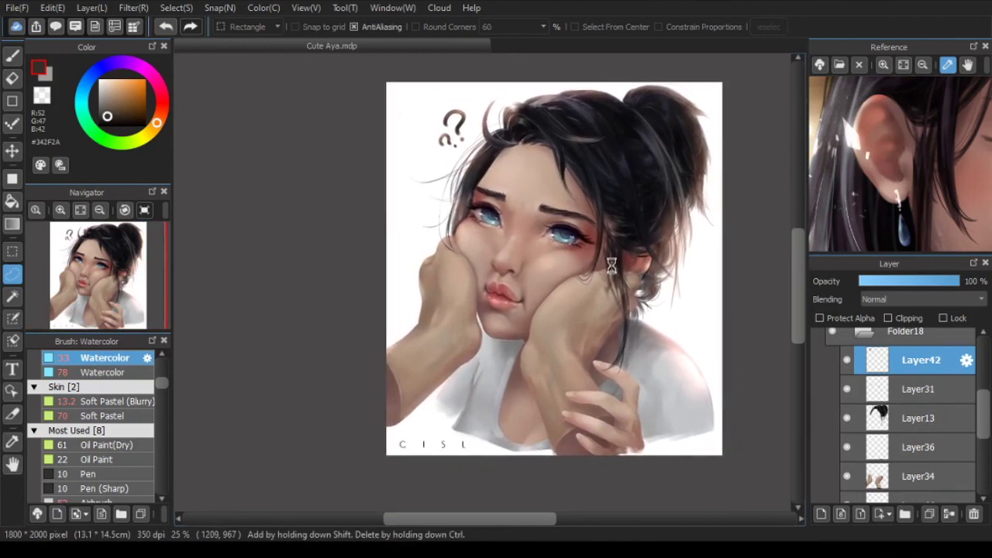